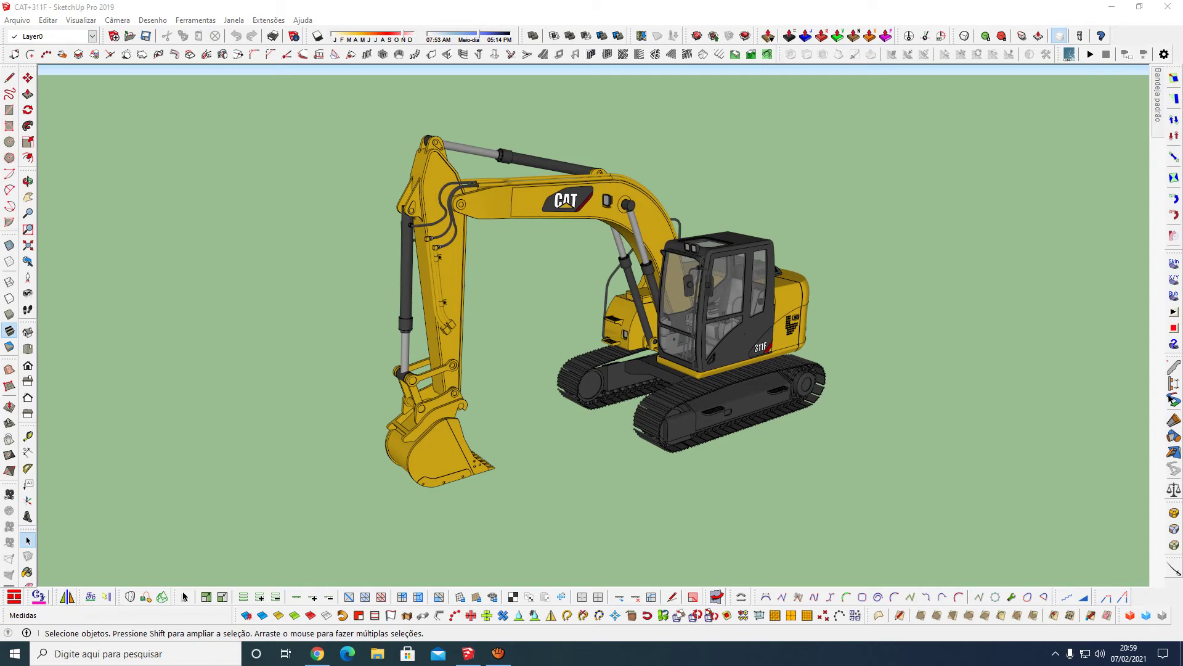
Step: Hide the screen recorder window and orbit to a lower view of the excavator
{"action": "left_click", "coordinate": [499, 655]}
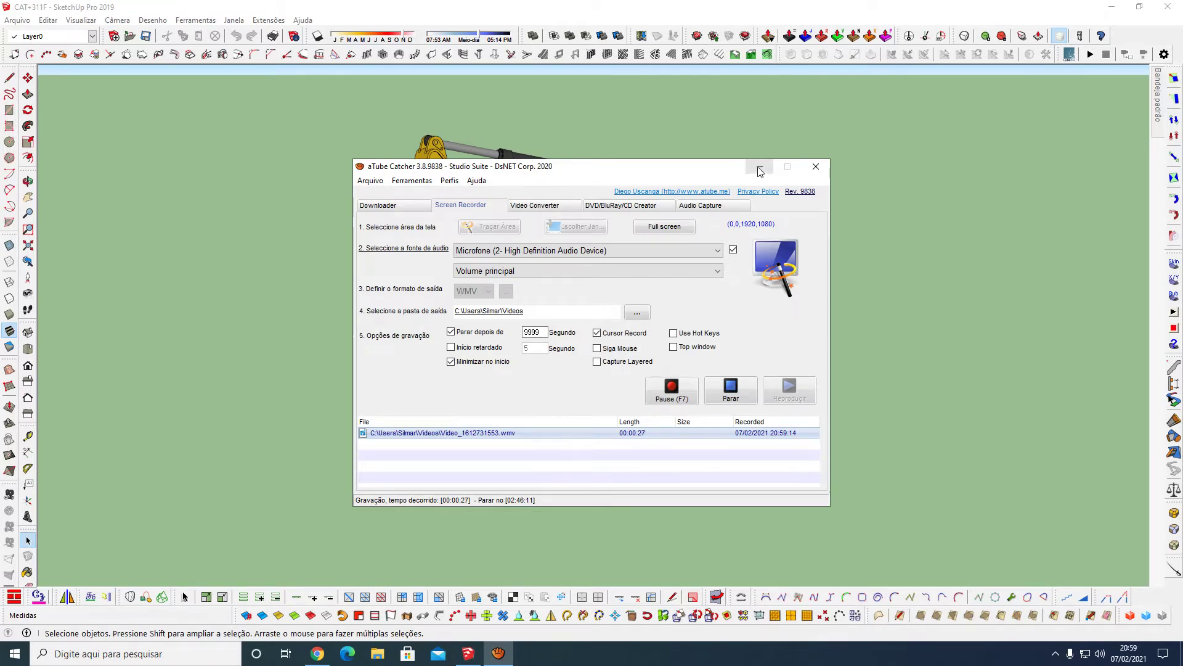
{"action": "left_click", "coordinate": [760, 168]}
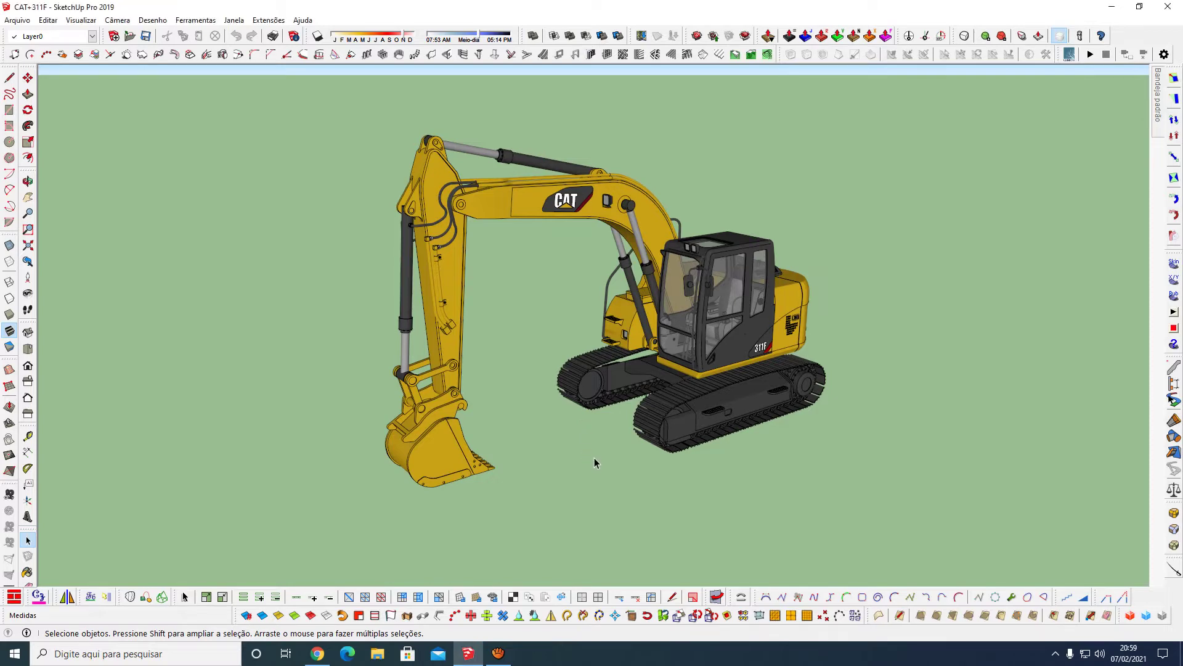
{"action": "mouse_move", "coordinate": [610, 478]}
{"action": "middle_mouse_down"}
{"action": "mouse_move", "coordinate": [509, 368]}
{"action": "mouse_move", "coordinate": [563, 436]}
{"action": "mouse_move", "coordinate": [766, 454]}
{"action": "mouse_move", "coordinate": [612, 447]}
{"action": "mouse_move", "coordinate": [637, 449]}
{"action": "middle_mouse_up"}
{"action": "scroll", "coordinate": [760, 337], "scroll_direction": "up", "scroll_amount": 3}
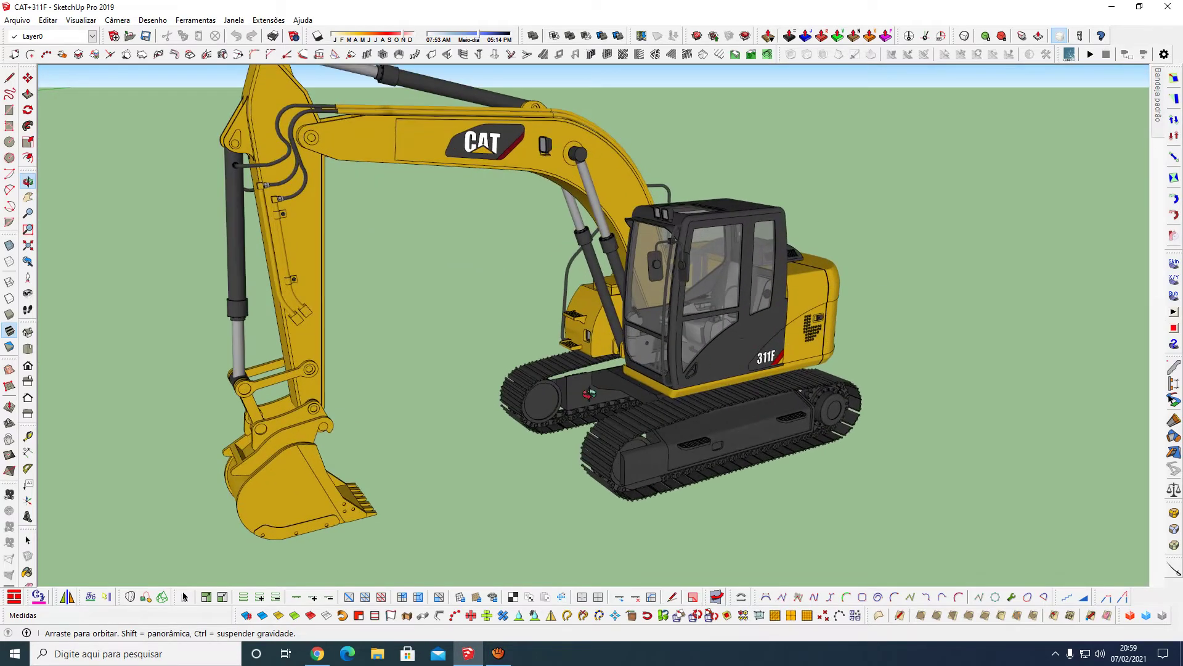
{"action": "scroll", "coordinate": [580, 394], "scroll_direction": "down", "scroll_amount": 1}
{"action": "mouse_move", "coordinate": [633, 431]}
{"action": "middle_mouse_down"}
{"action": "mouse_move", "coordinate": [483, 296]}
{"action": "mouse_move", "coordinate": [520, 351]}
{"action": "mouse_move", "coordinate": [637, 465]}
{"action": "mouse_move", "coordinate": [584, 393]}
{"action": "middle_mouse_up"}
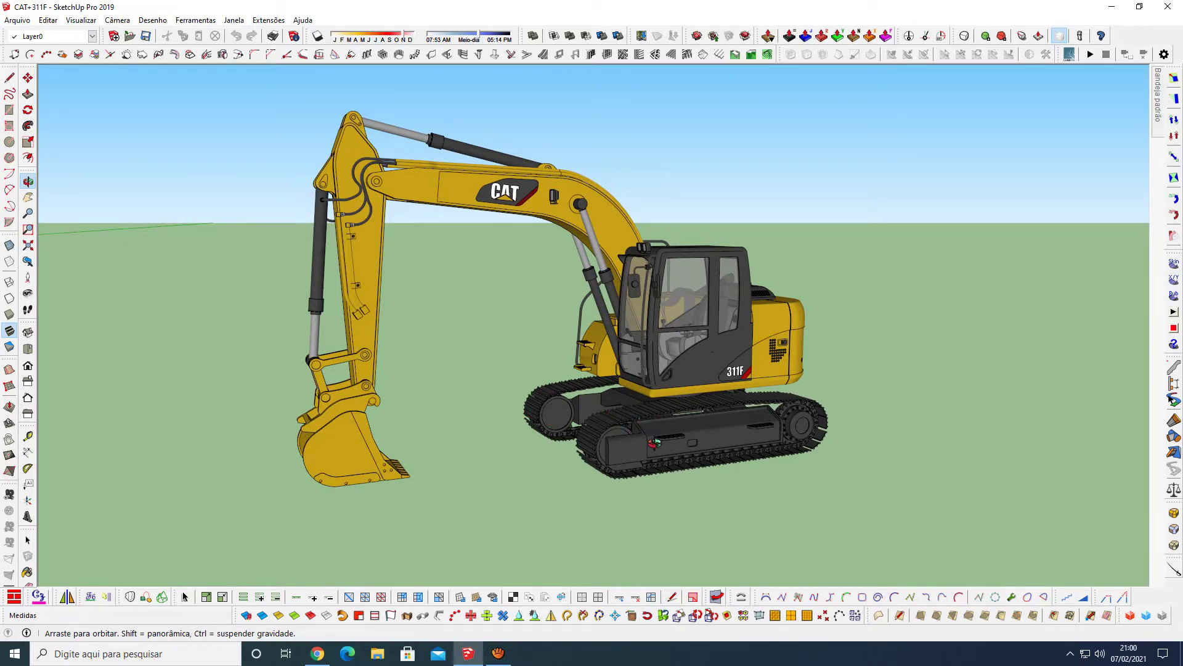
Step: Orbit from a near side view to a low three-quarter front view, zooming to frame it
{"action": "middle_click_drag", "start_coordinate": [655, 442], "coordinate": [414, 375]}
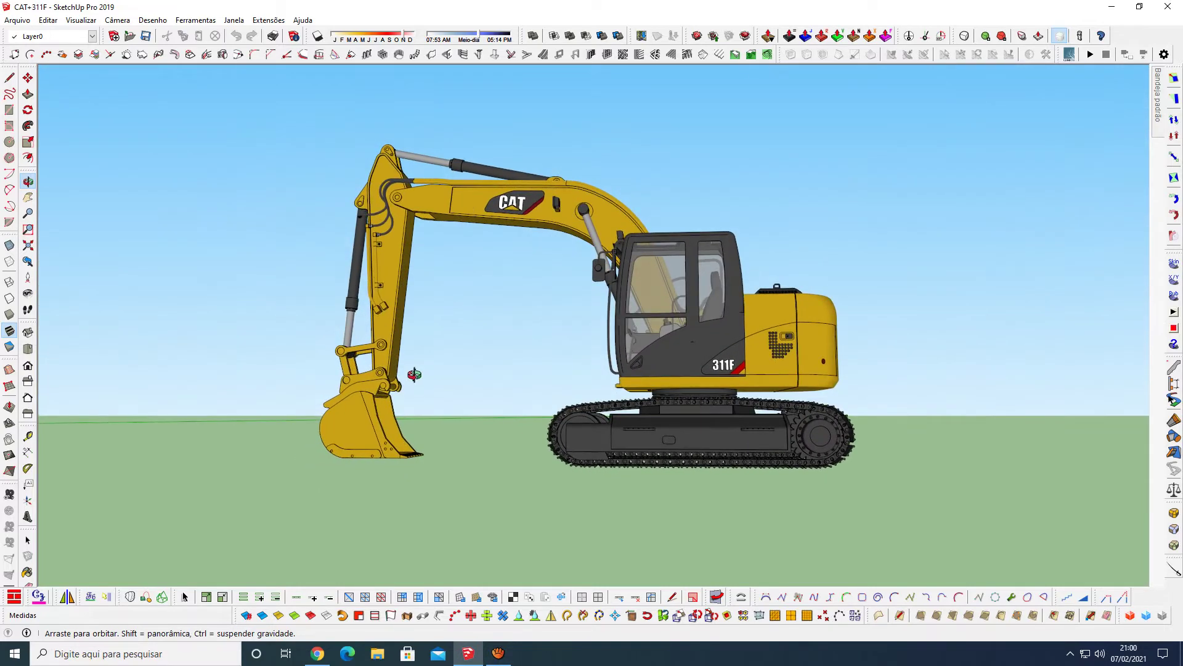
{"action": "mouse_move", "coordinate": [414, 375]}
{"action": "left_mouse_down"}
{"action": "mouse_move", "coordinate": [464, 431]}
{"action": "mouse_move", "coordinate": [727, 458]}
{"action": "left_mouse_up"}
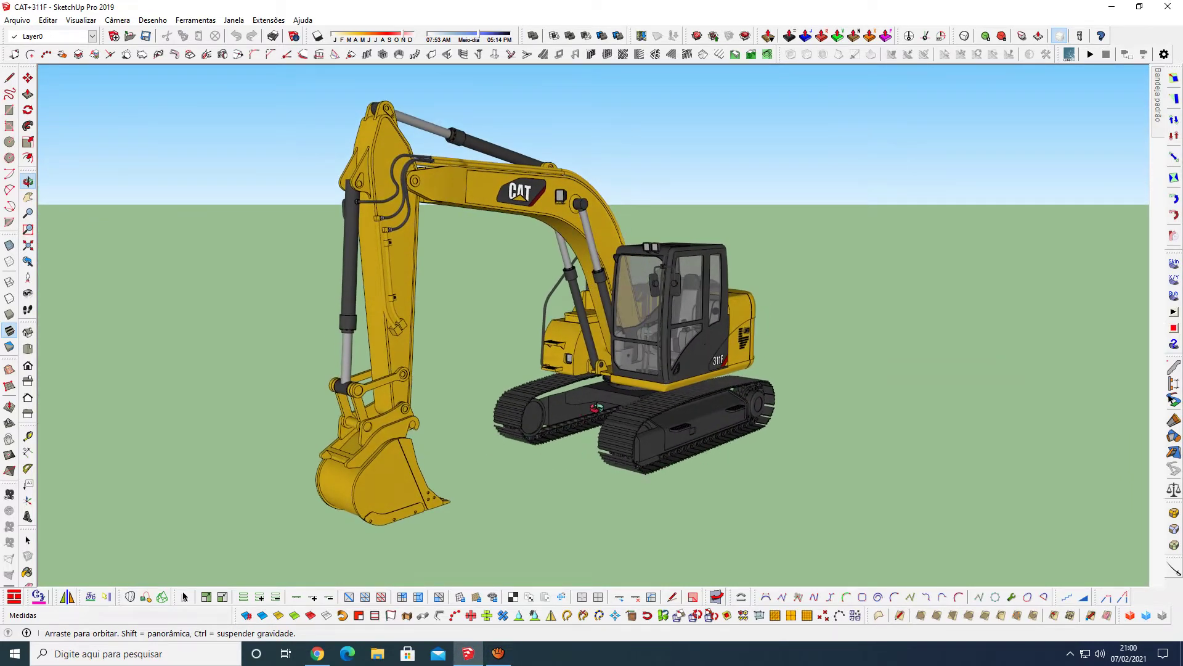
{"action": "scroll", "coordinate": [669, 360], "scroll_direction": "down", "scroll_amount": 3}
{"action": "scroll", "coordinate": [663, 365], "scroll_direction": "up", "scroll_amount": 3}
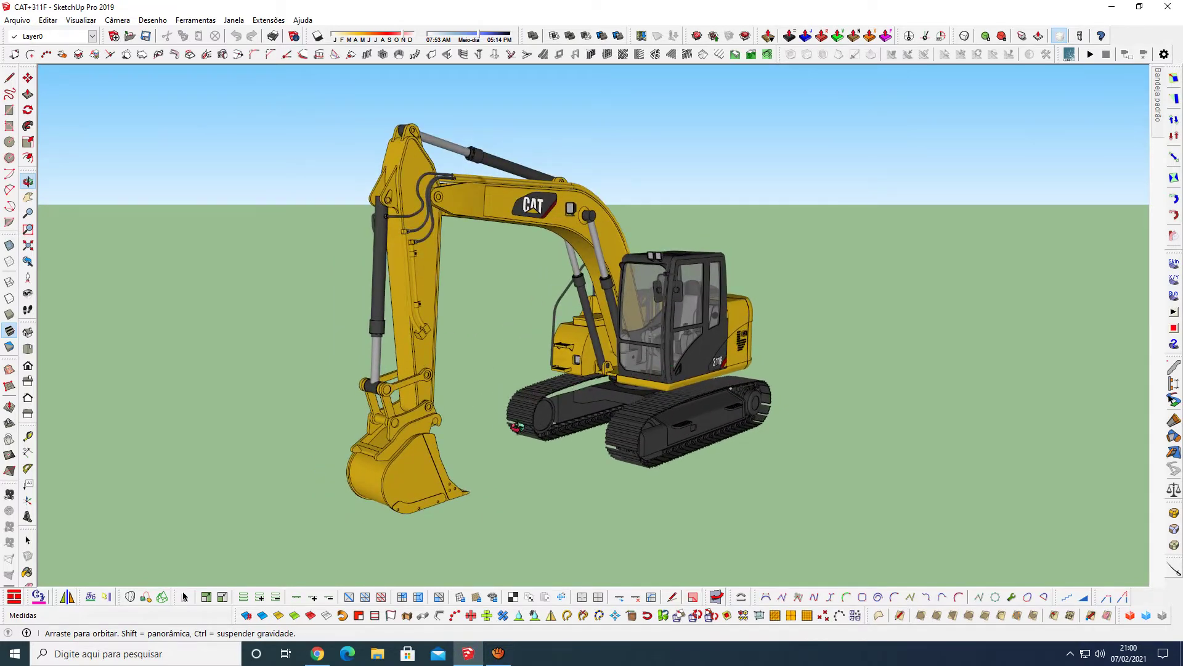
{"action": "left_click_drag", "start_coordinate": [514, 426], "coordinate": [390, 393]}
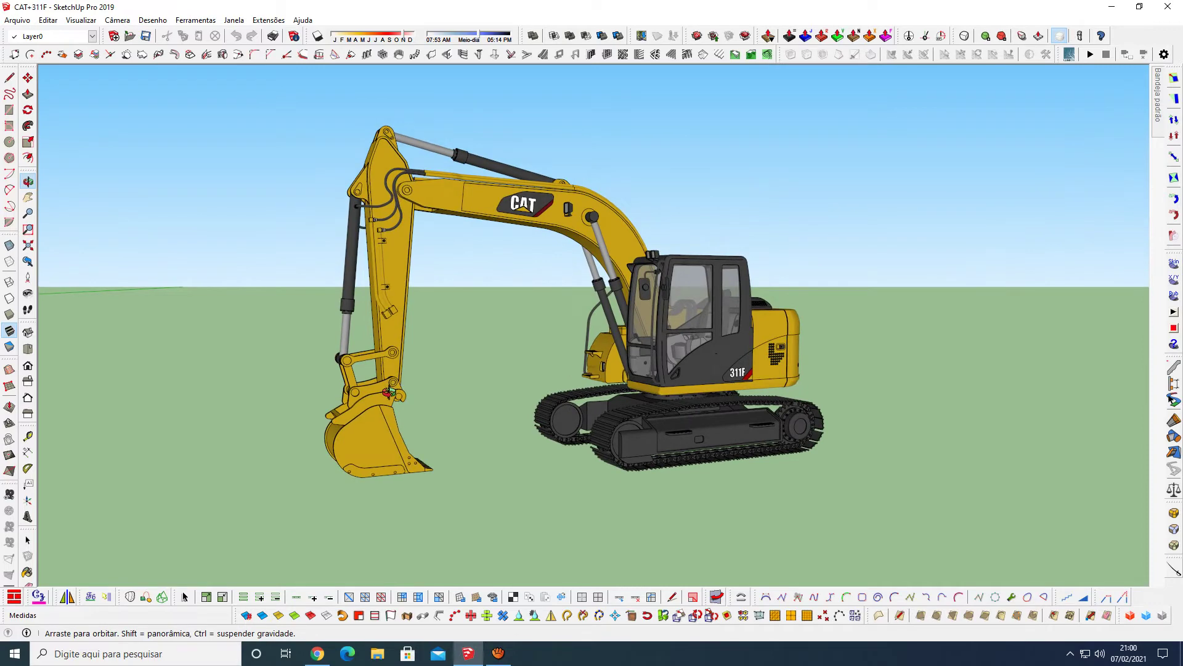
{"action": "scroll", "coordinate": [647, 364], "scroll_direction": "down", "scroll_amount": 2}
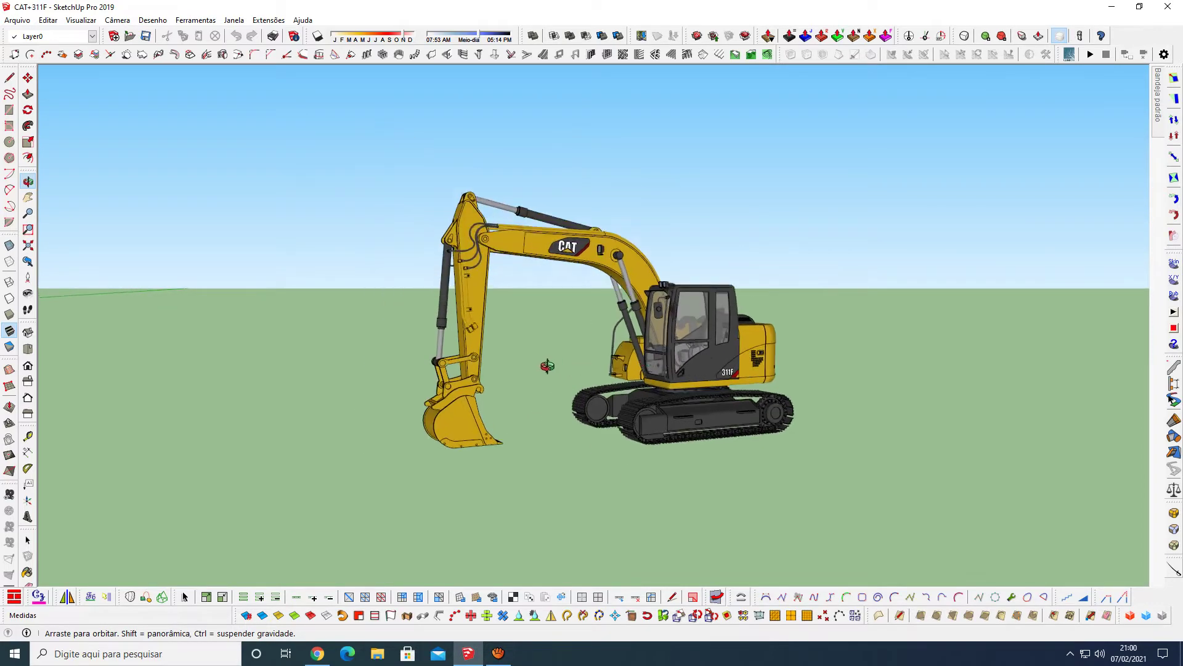
{"action": "scroll", "coordinate": [547, 366], "scroll_direction": "up", "scroll_amount": 1}
{"action": "scroll", "coordinate": [545, 373], "scroll_direction": "up", "scroll_amount": 1}
{"action": "scroll", "coordinate": [544, 375], "scroll_direction": "up", "scroll_amount": 1}
{"action": "scroll", "coordinate": [543, 377], "scroll_direction": "up", "scroll_amount": 1}
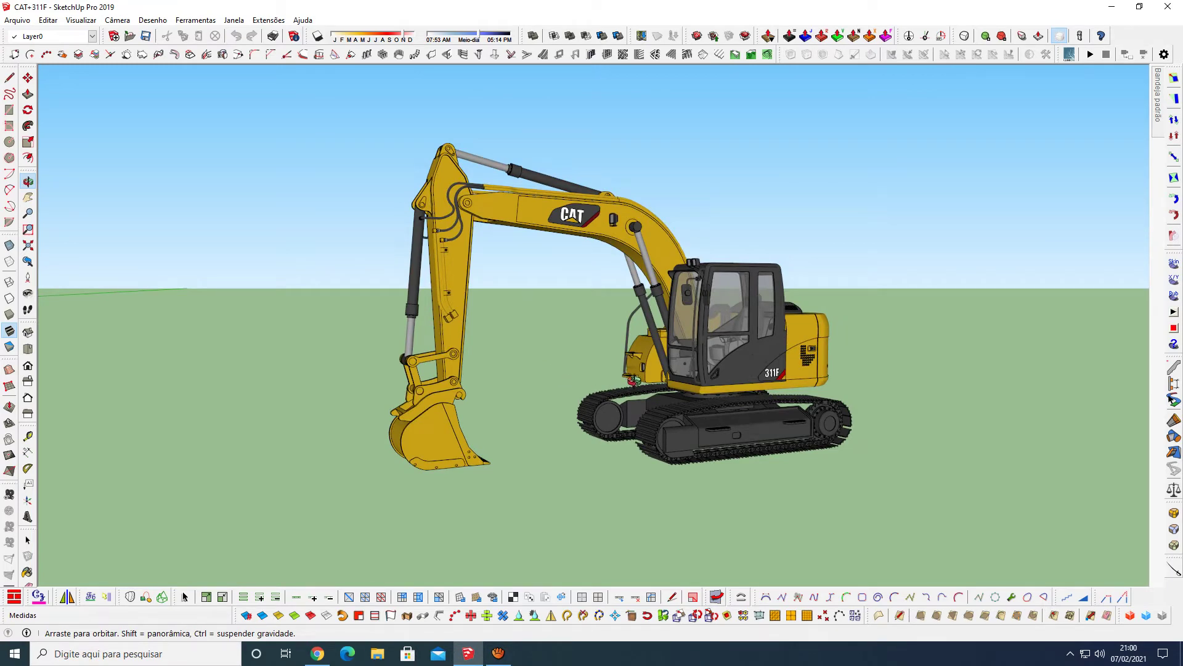
{"action": "left_click_drag", "start_coordinate": [691, 405], "coordinate": [613, 476]}
{"action": "key", "text": "space"}
{"action": "key", "text": "l"}
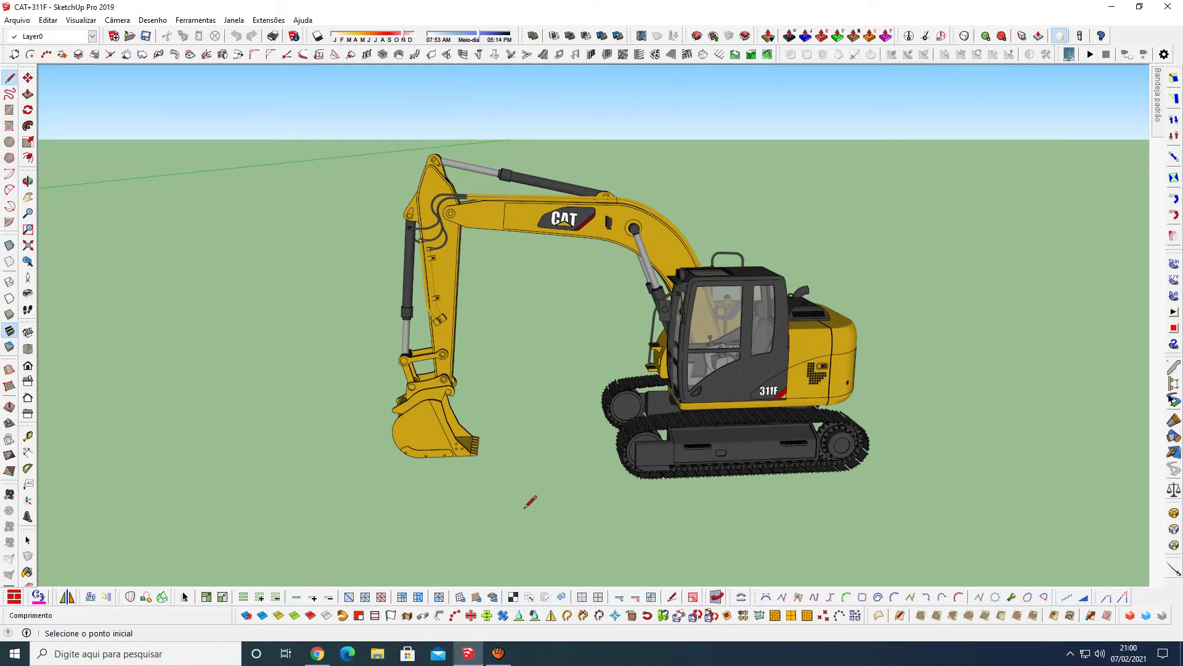
{"action": "left_click", "coordinate": [396, 510]}
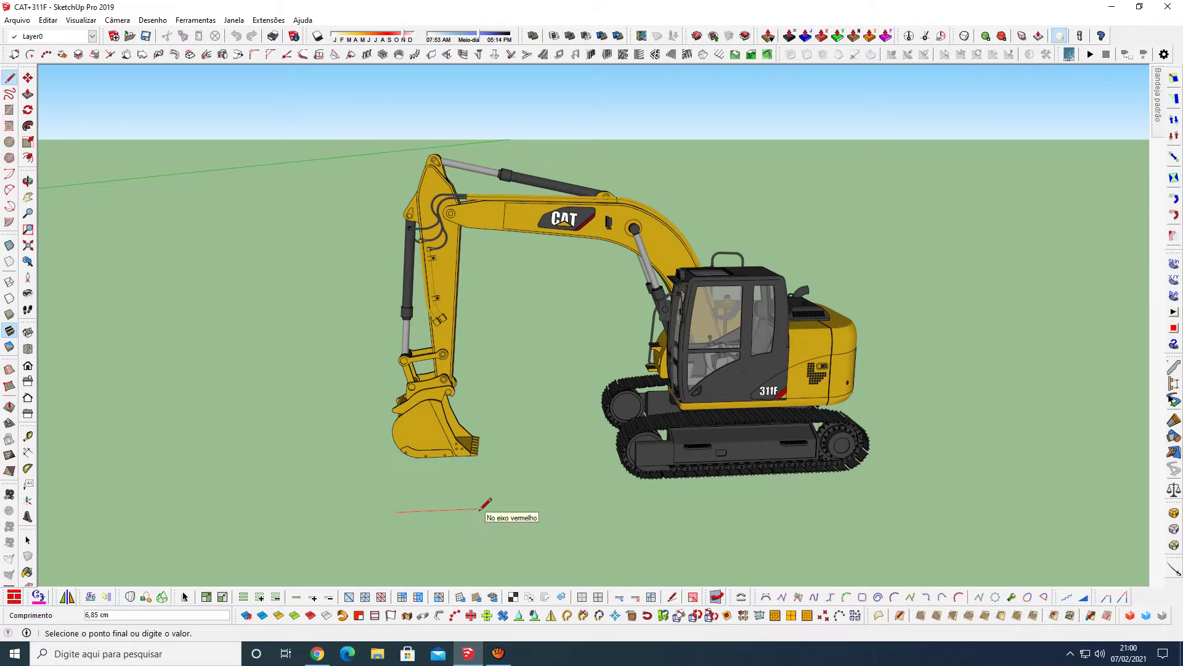
{"action": "key", "text": "space"}
{"action": "key", "text": "l"}
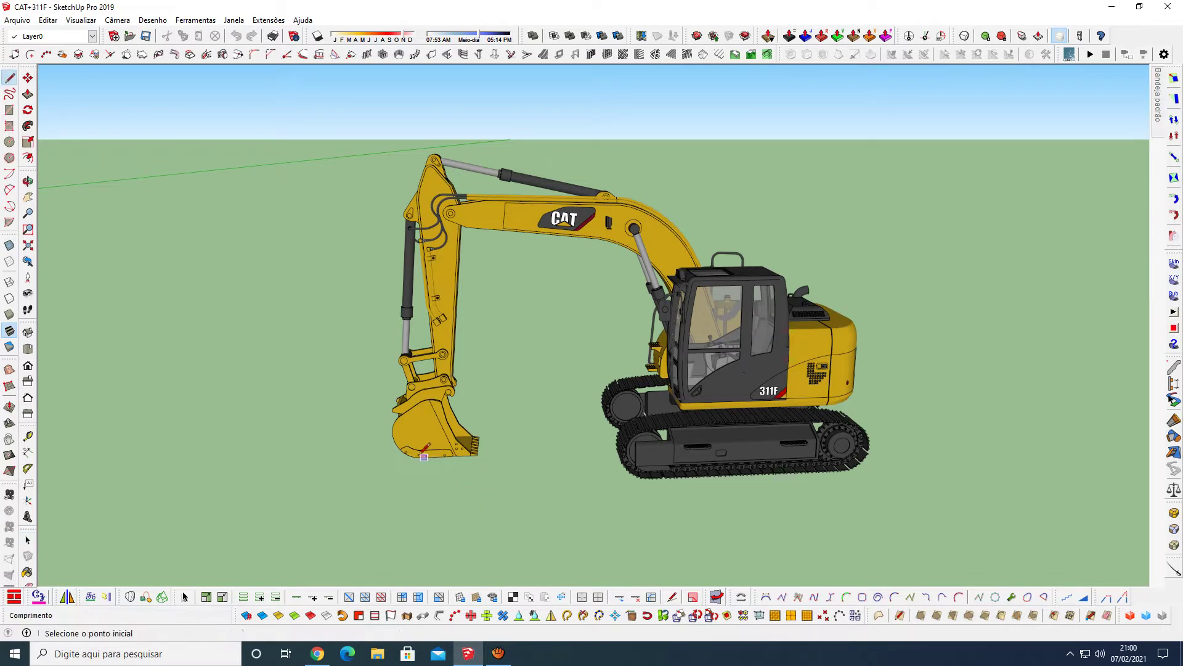
{"action": "left_click", "coordinate": [393, 435]}
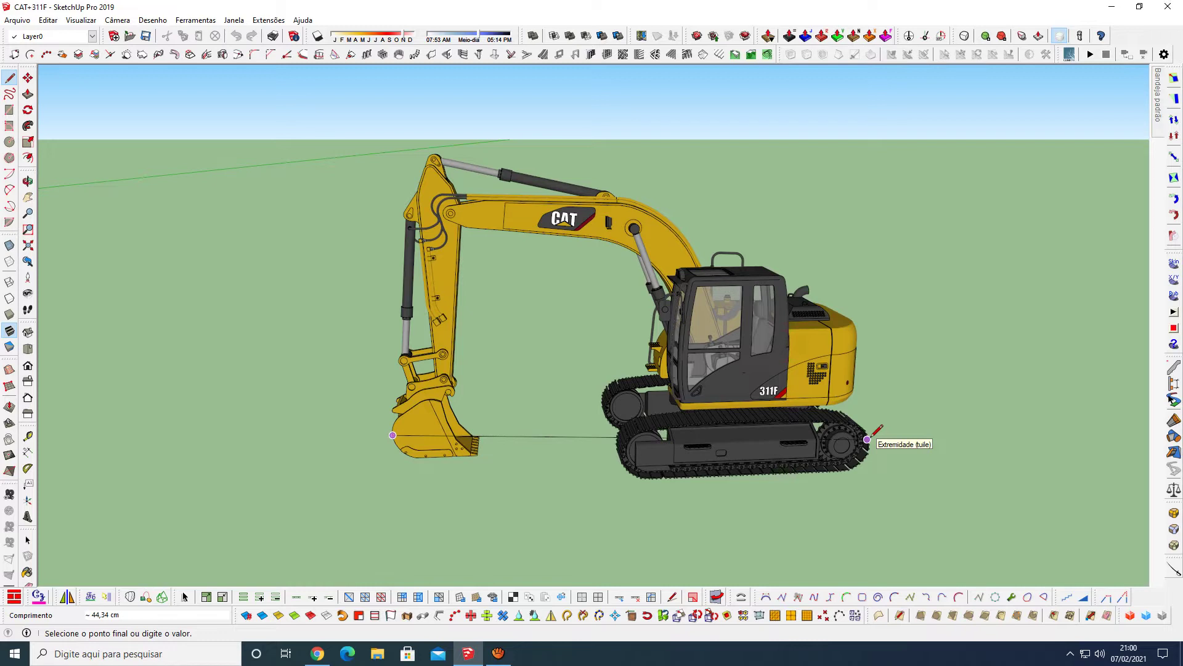
{"action": "left_click", "coordinate": [868, 439]}
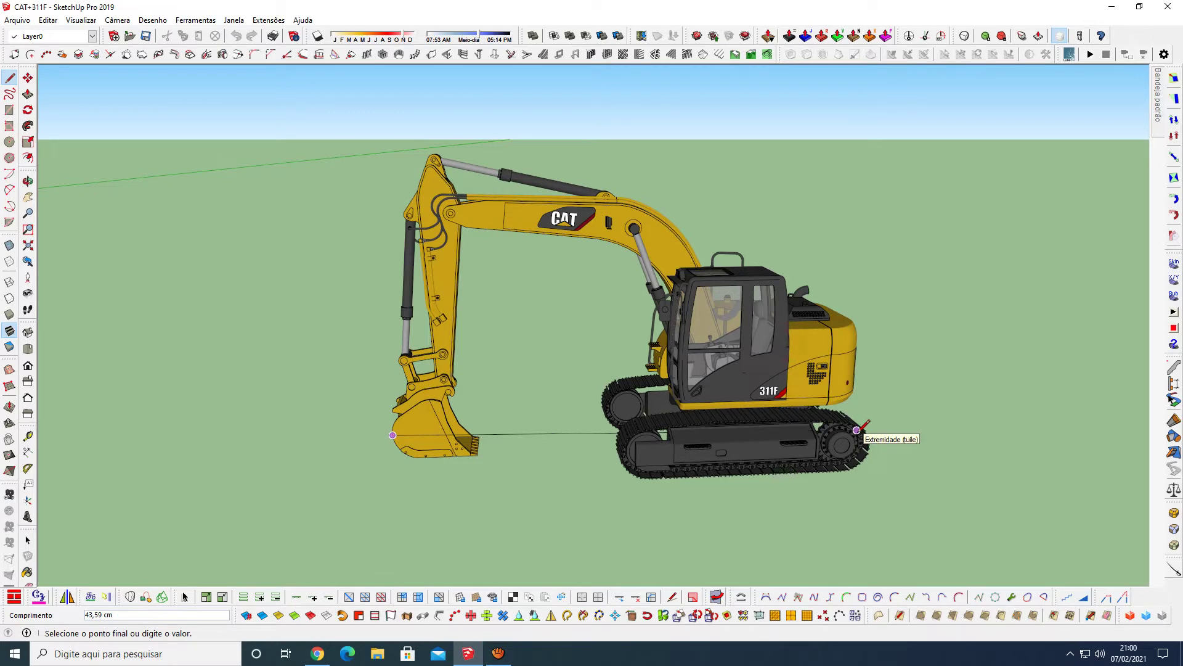
{"action": "key", "text": "space"}
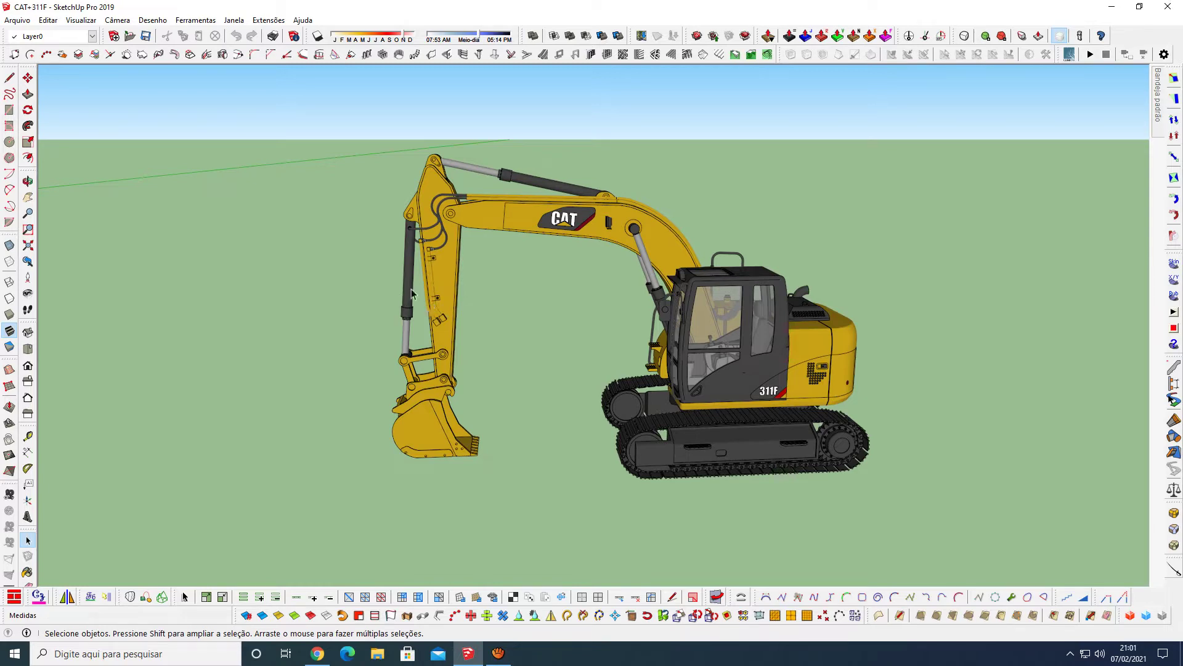
Step: Zoom in on the bucket cylinder linkage
{"action": "scroll", "coordinate": [382, 255], "scroll_direction": "up", "scroll_amount": 2}
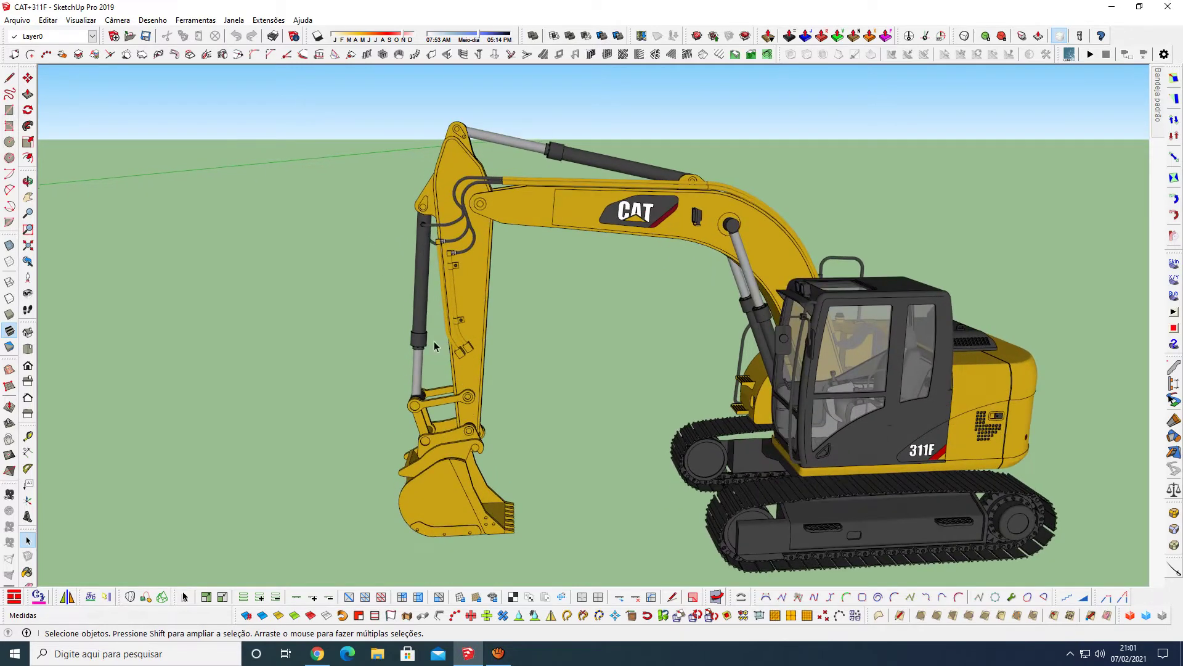
{"action": "scroll", "coordinate": [434, 349], "scroll_direction": "up", "scroll_amount": 3}
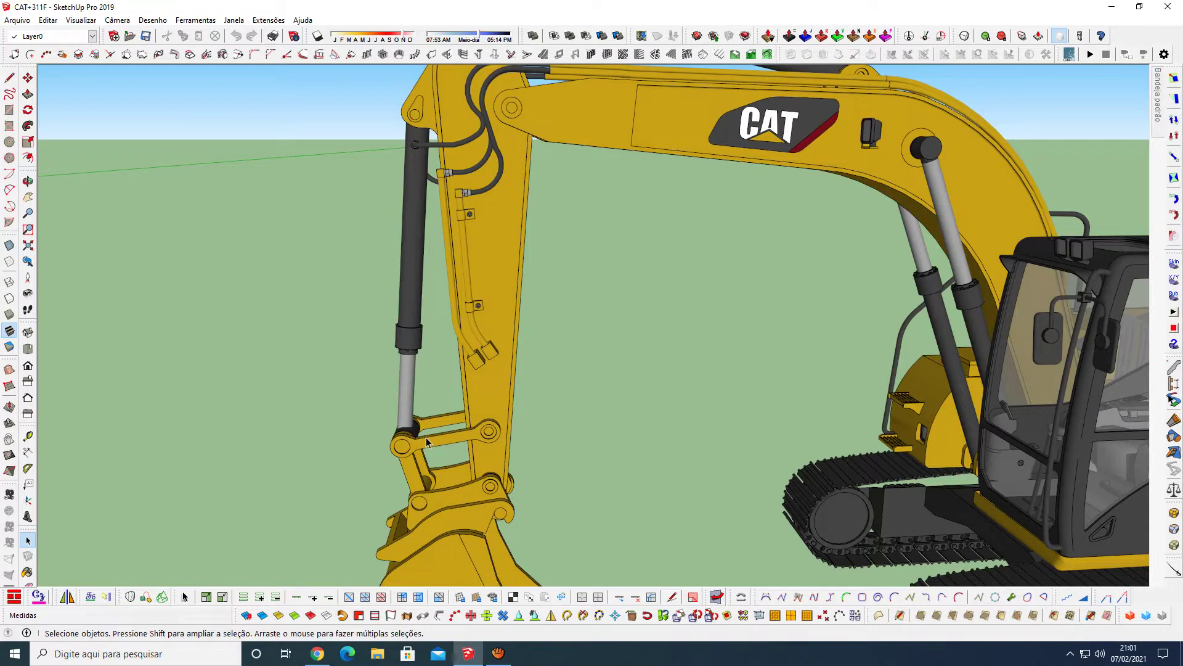
{"action": "scroll", "coordinate": [426, 440], "scroll_direction": "up", "scroll_amount": 2}
{"action": "scroll", "coordinate": [423, 437], "scroll_direction": "up", "scroll_amount": 2}
{"action": "scroll", "coordinate": [413, 433], "scroll_direction": "up", "scroll_amount": 2}
{"action": "scroll", "coordinate": [410, 432], "scroll_direction": "up", "scroll_amount": 2}
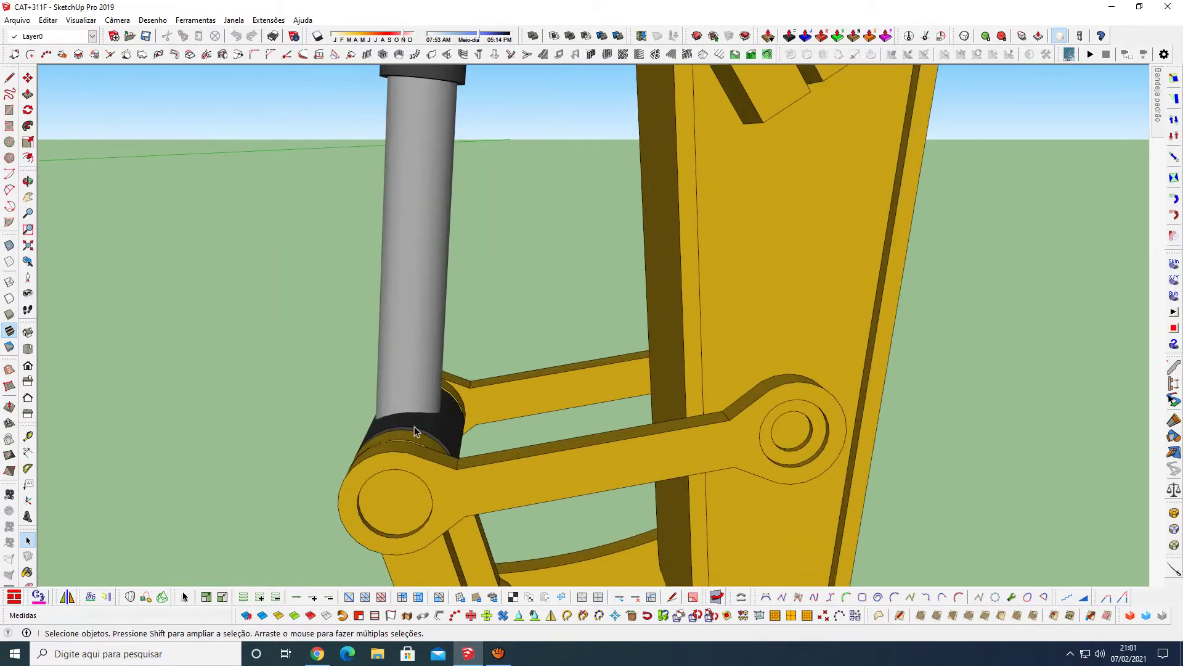
{"action": "scroll", "coordinate": [414, 426], "scroll_direction": "up", "scroll_amount": 2}
{"action": "scroll", "coordinate": [427, 419], "scroll_direction": "down", "scroll_amount": 2}
{"action": "scroll", "coordinate": [437, 413], "scroll_direction": "up", "scroll_amount": 1}
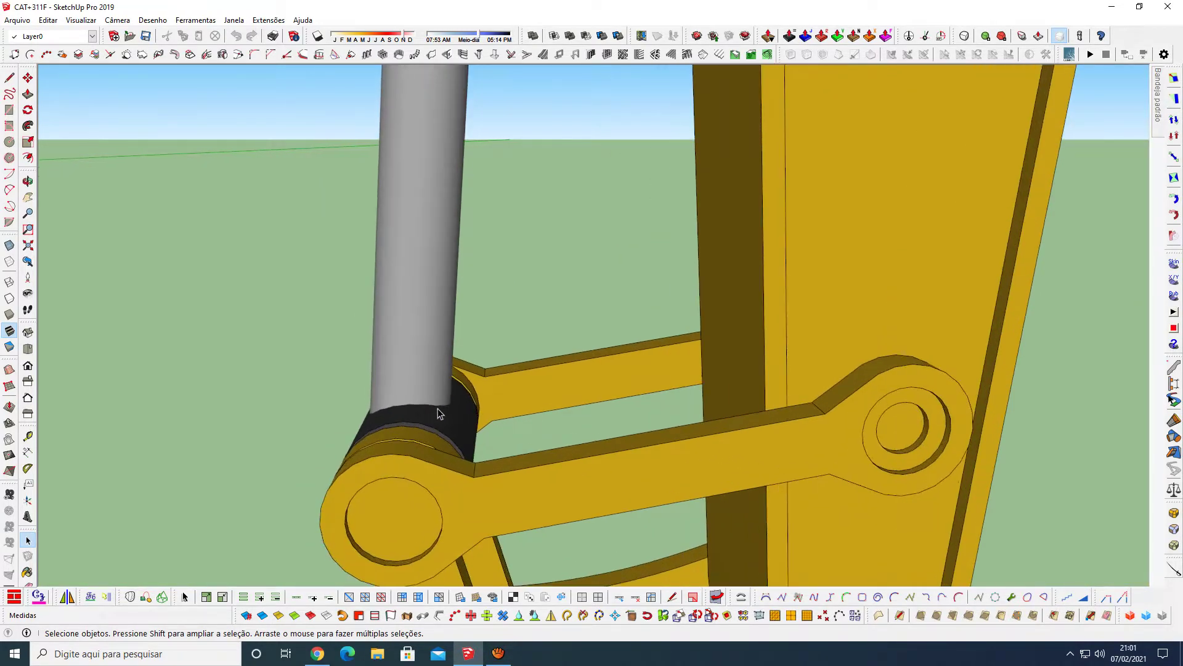
Step: Start a line on the cylinder rod's edge, zoom back out, and cancel it
{"action": "key", "text": "l"}
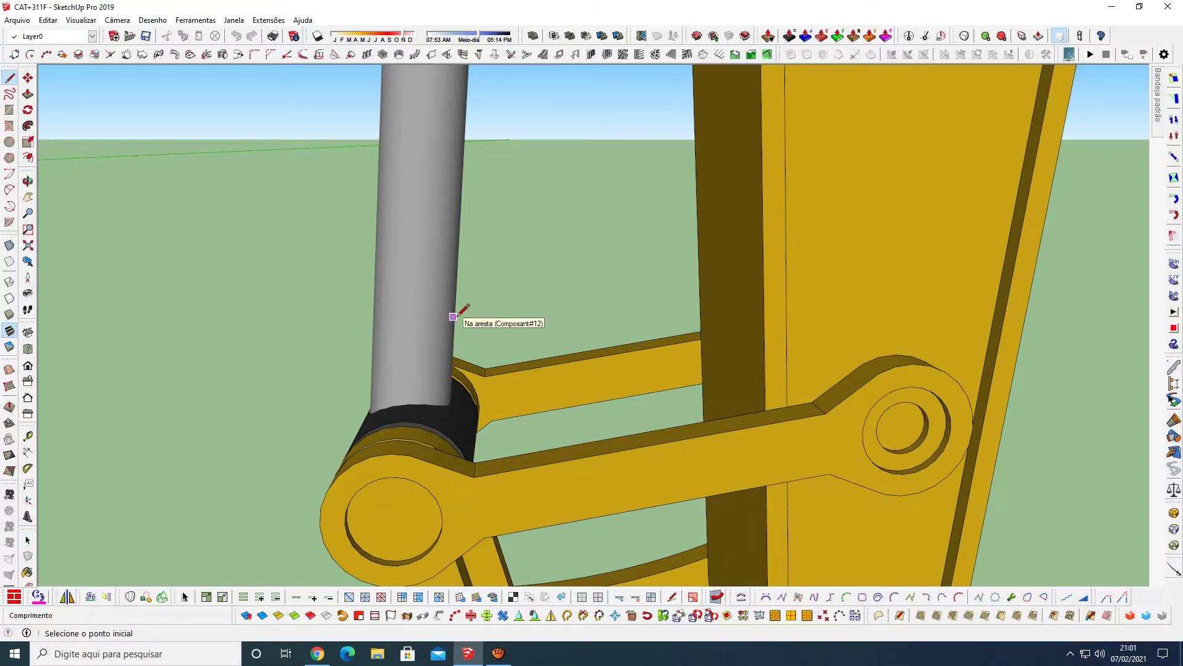
{"action": "left_click", "coordinate": [453, 314]}
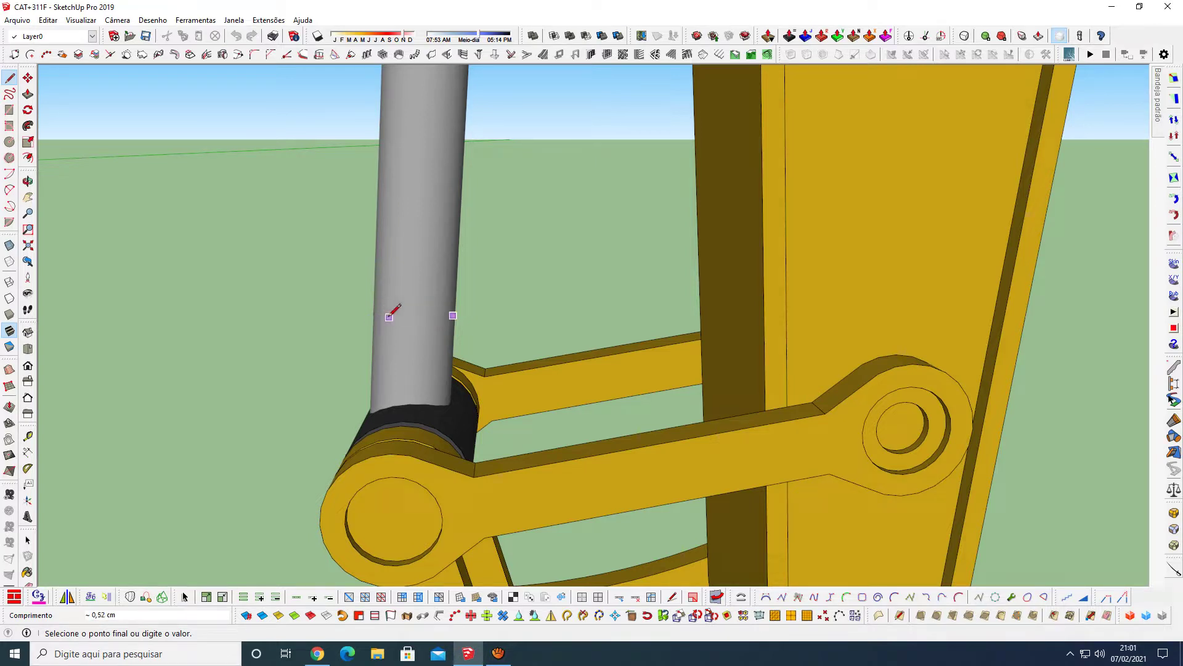
{"action": "scroll", "coordinate": [401, 327], "scroll_direction": "down", "scroll_amount": 2}
{"action": "scroll", "coordinate": [402, 336], "scroll_direction": "down", "scroll_amount": 2}
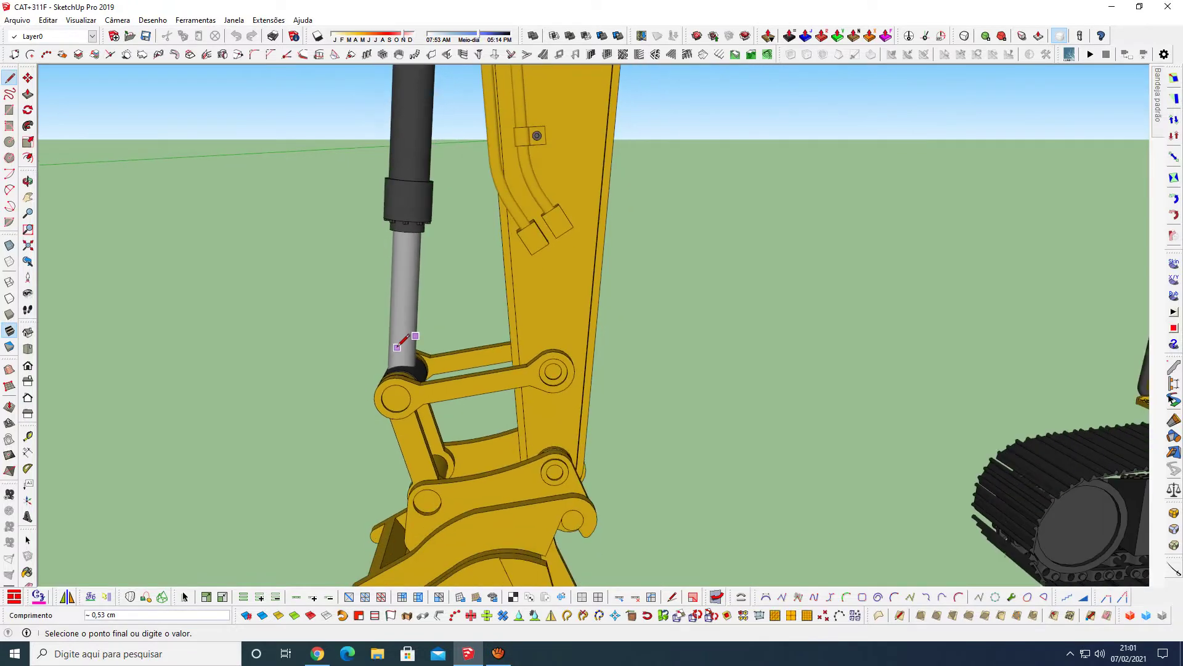
{"action": "scroll", "coordinate": [399, 344], "scroll_direction": "down", "scroll_amount": 2}
{"action": "scroll", "coordinate": [402, 343], "scroll_direction": "down", "scroll_amount": 2}
{"action": "scroll", "coordinate": [401, 344], "scroll_direction": "down", "scroll_amount": 2}
{"action": "scroll", "coordinate": [401, 343], "scroll_direction": "down", "scroll_amount": 1}
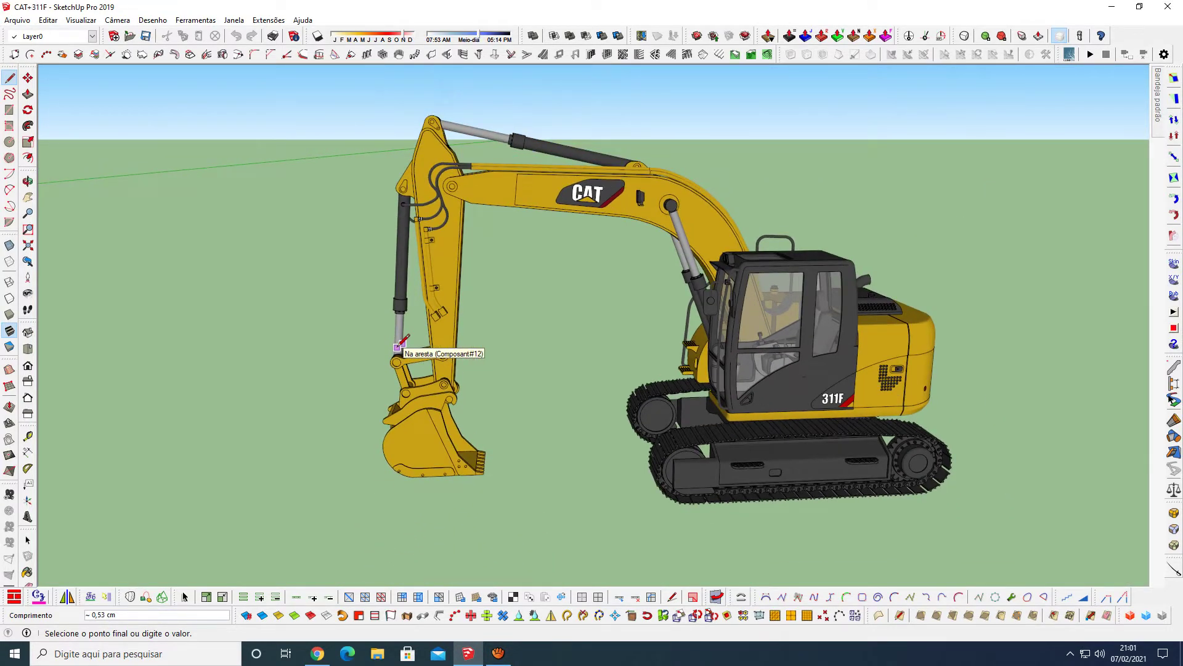
{"action": "key", "text": "space"}
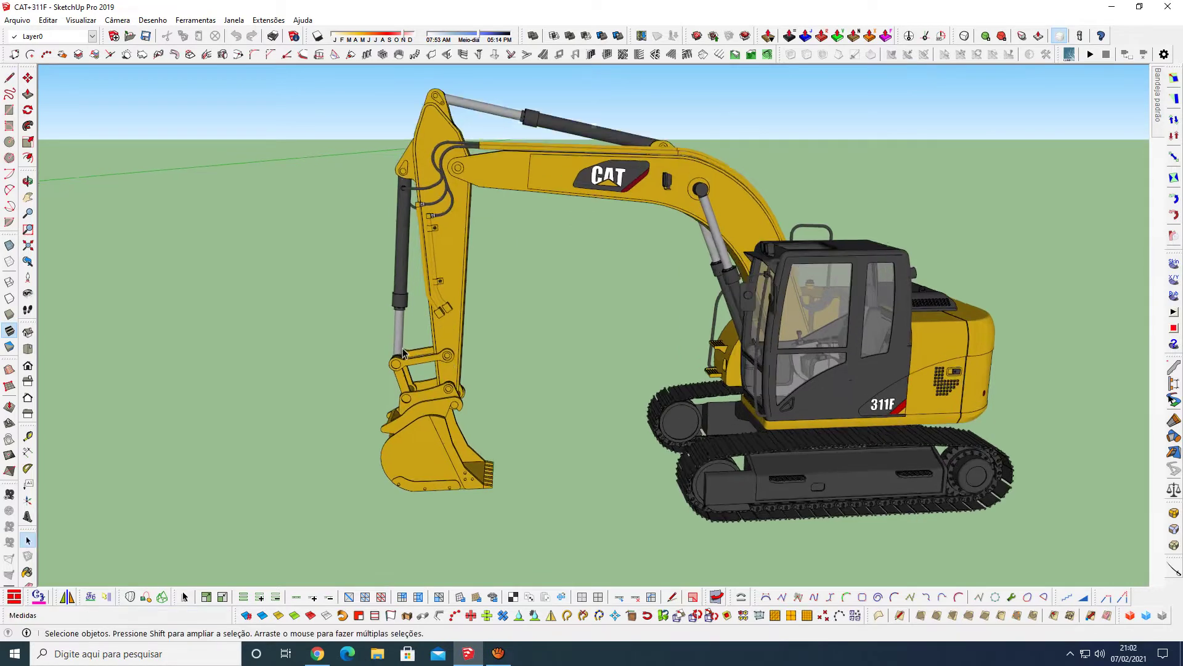
Step: Zoom and orbit around the joint where the cylinder rod meets the linkage
{"action": "scroll", "coordinate": [396, 357], "scroll_direction": "up", "scroll_amount": 2}
{"action": "scroll", "coordinate": [392, 368], "scroll_direction": "up", "scroll_amount": 3}
{"action": "scroll", "coordinate": [392, 368], "scroll_direction": "down", "scroll_amount": 2}
{"action": "scroll", "coordinate": [419, 358], "scroll_direction": "up", "scroll_amount": 1}
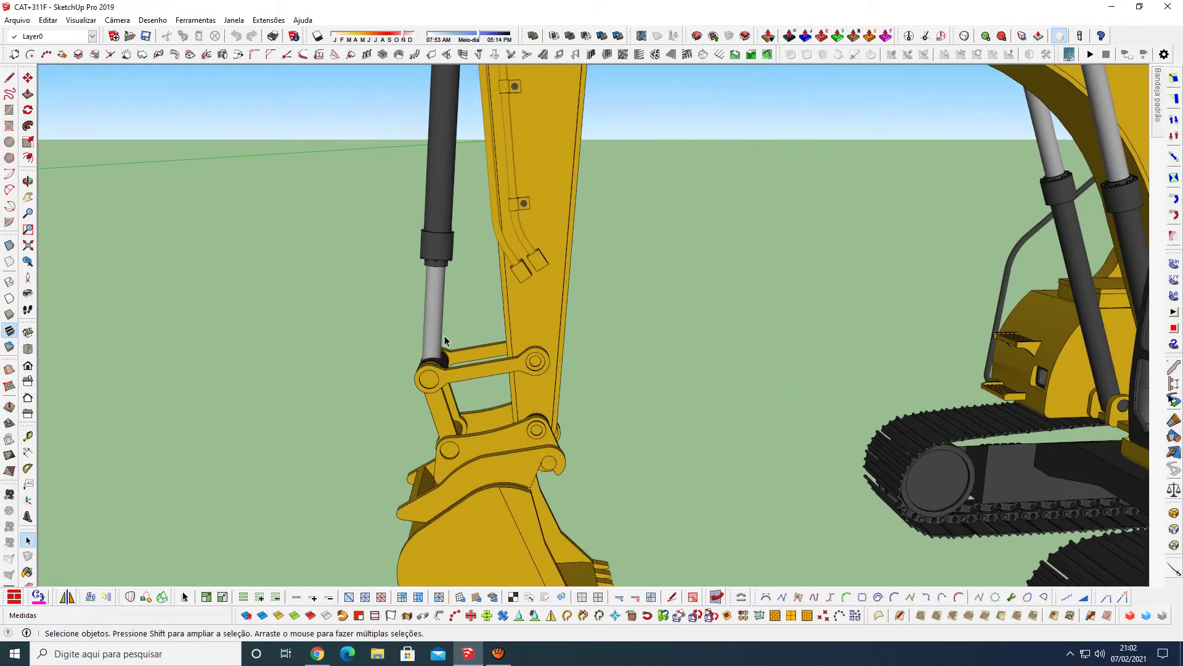
{"action": "scroll", "coordinate": [444, 345], "scroll_direction": "up", "scroll_amount": 2}
{"action": "scroll", "coordinate": [443, 301], "scroll_direction": "up", "scroll_amount": 3}
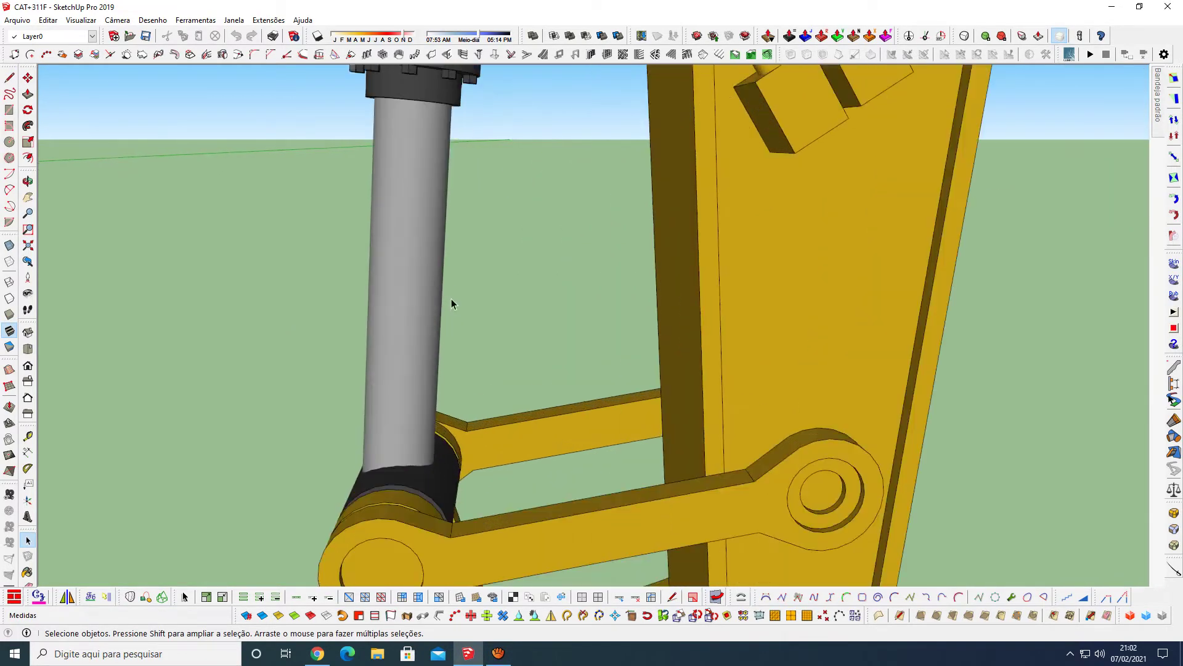
{"action": "mouse_move", "coordinate": [447, 296]}
{"action": "middle_mouse_down"}
{"action": "mouse_move", "coordinate": [280, 269]}
{"action": "mouse_move", "coordinate": [267, 278]}
{"action": "mouse_move", "coordinate": [706, 450]}
{"action": "mouse_move", "coordinate": [680, 362]}
{"action": "middle_mouse_up"}
{"action": "scroll", "coordinate": [679, 362], "scroll_direction": "up", "scroll_amount": 1}
{"action": "scroll", "coordinate": [653, 385], "scroll_direction": "up", "scroll_amount": 2}
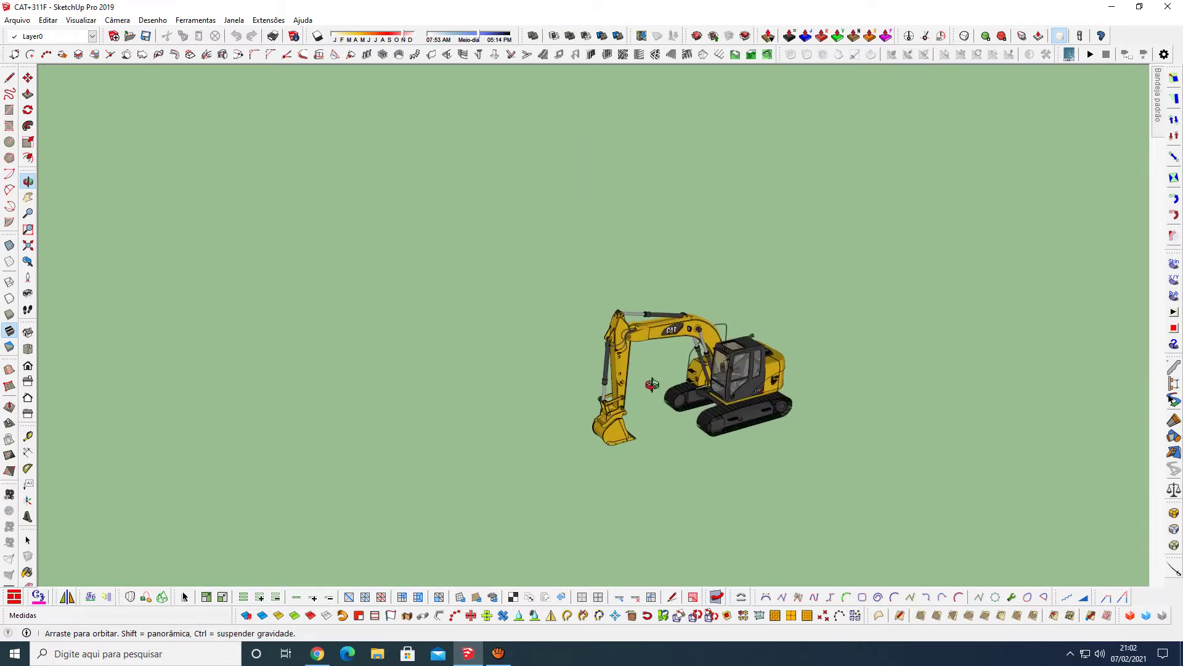
{"action": "scroll", "coordinate": [644, 375], "scroll_direction": "up", "scroll_amount": 2}
{"action": "scroll", "coordinate": [616, 370], "scroll_direction": "up", "scroll_amount": 3}
{"action": "scroll", "coordinate": [599, 391], "scroll_direction": "up", "scroll_amount": 2}
{"action": "scroll", "coordinate": [580, 395], "scroll_direction": "up", "scroll_amount": 2}
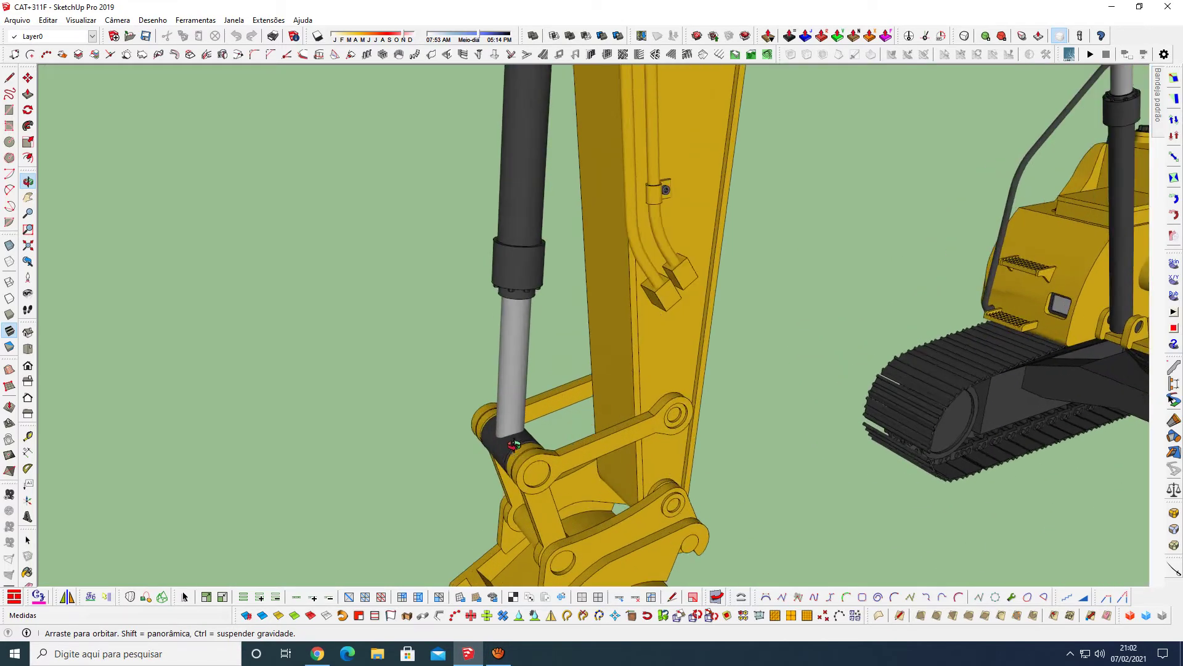
{"action": "scroll", "coordinate": [542, 401], "scroll_direction": "up", "scroll_amount": 2}
{"action": "scroll", "coordinate": [515, 403], "scroll_direction": "up", "scroll_amount": 2}
{"action": "mouse_move", "coordinate": [516, 403]}
{"action": "middle_mouse_down"}
{"action": "mouse_move", "coordinate": [581, 375]}
{"action": "mouse_move", "coordinate": [555, 357]}
{"action": "middle_mouse_up"}
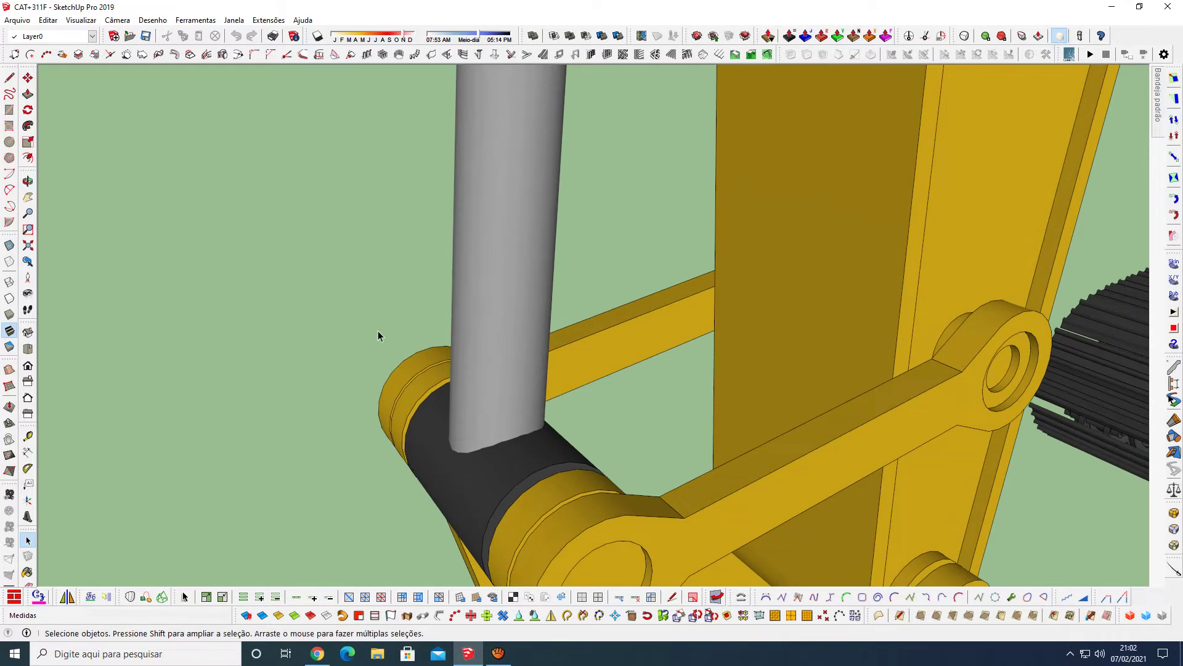
Step: Draw a flat rectangle face, undoing and redrawing the misplaced first one
{"action": "key", "text": "r"}
{"action": "left_click", "coordinate": [277, 288]}
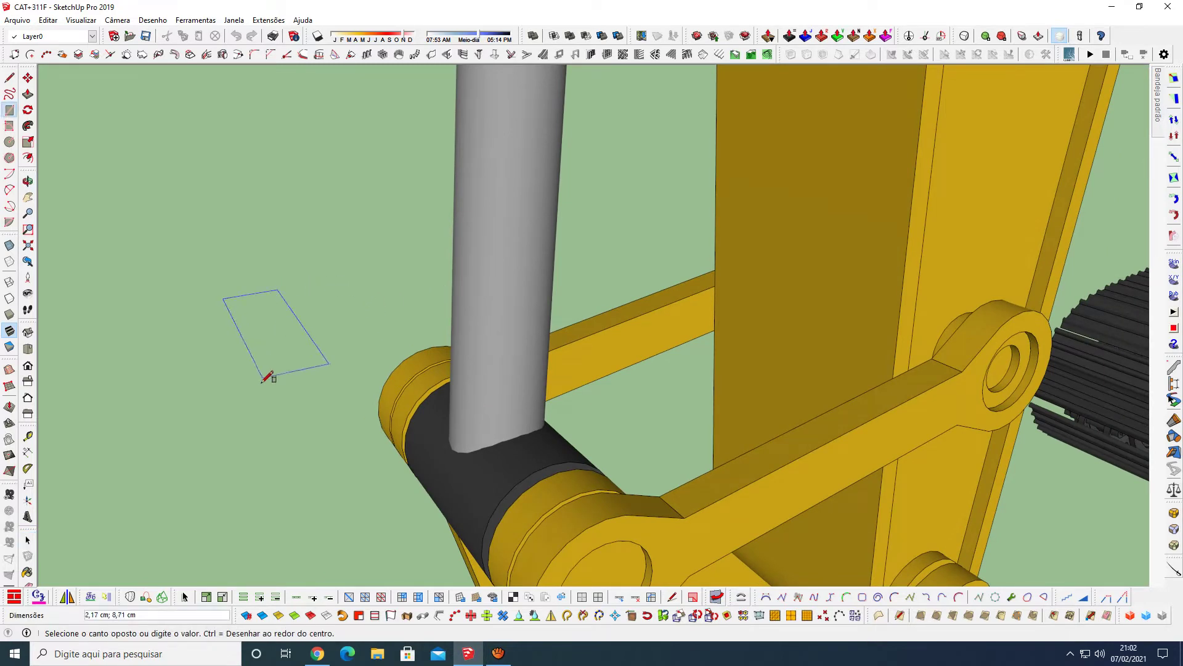
{"action": "left_click", "coordinate": [196, 417]}
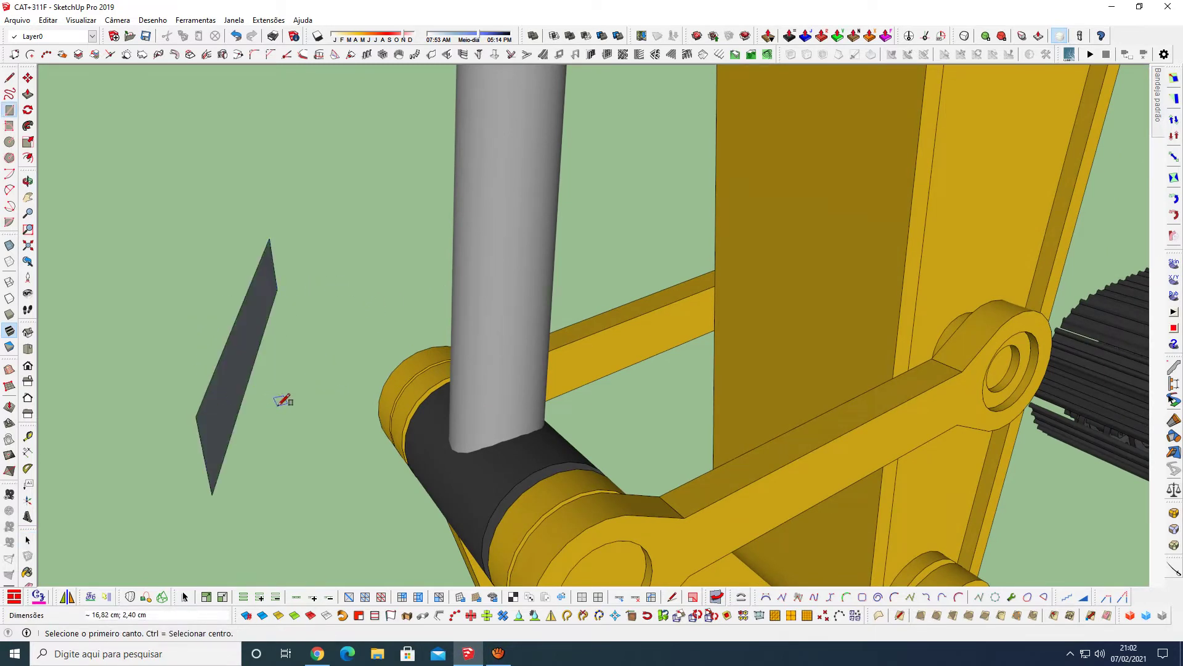
{"action": "key", "text": "ctrl+z"}
{"action": "left_click", "coordinate": [227, 421]}
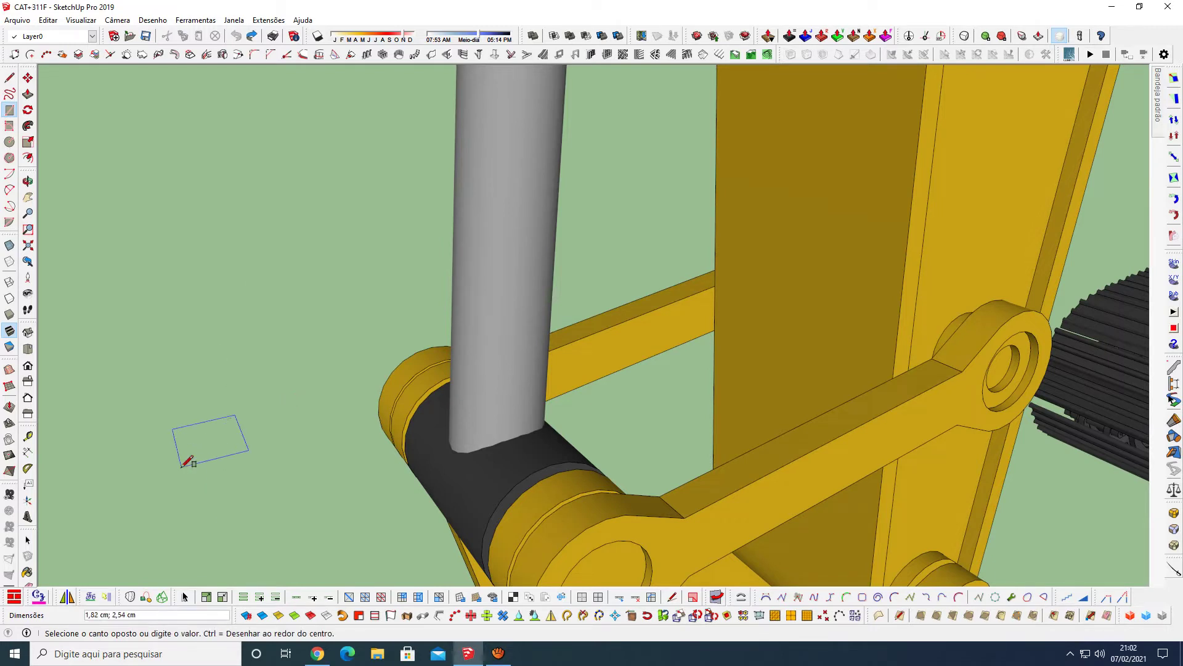
{"action": "left_click", "coordinate": [164, 474]}
Step: Move the rectangle around the bucket cylinder rod with a 0,01 move distance
{"action": "key", "text": "space"}
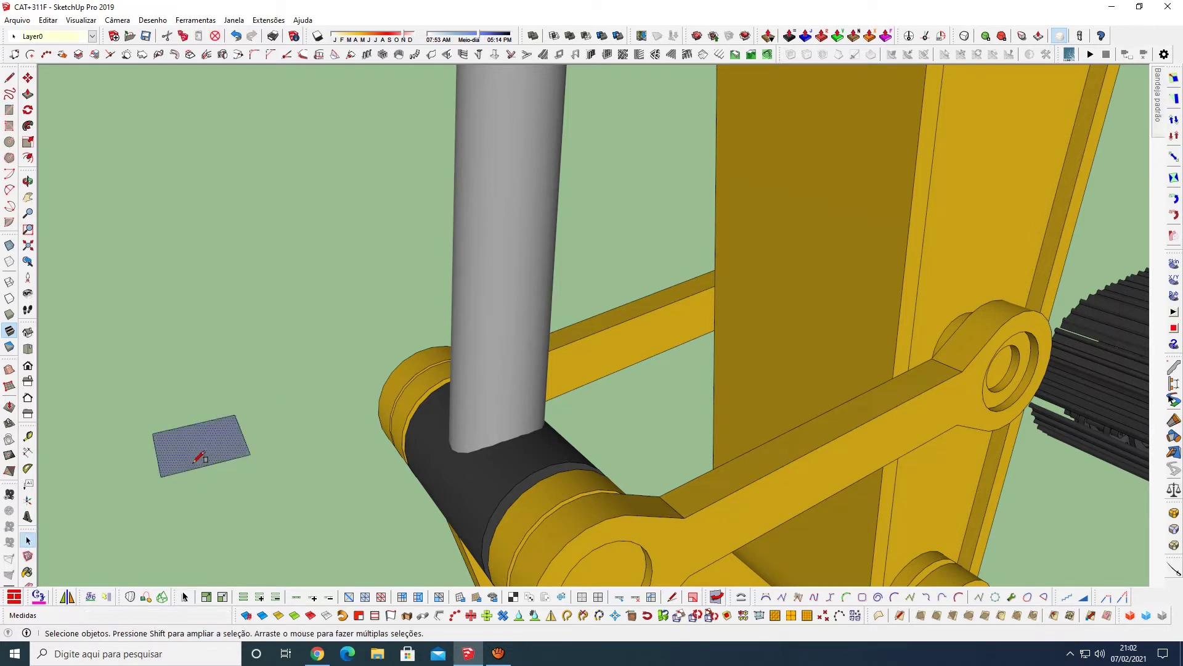
{"action": "left_click", "coordinate": [194, 466]}
{"action": "key", "text": "m"}
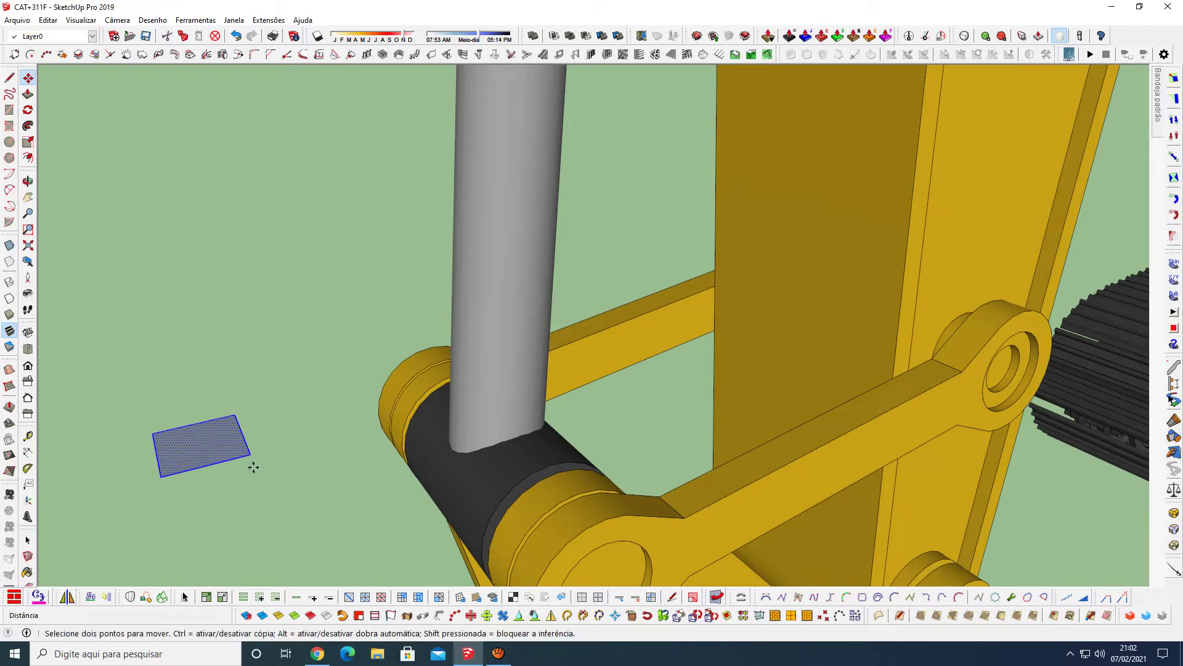
{"action": "left_click", "coordinate": [251, 455]}
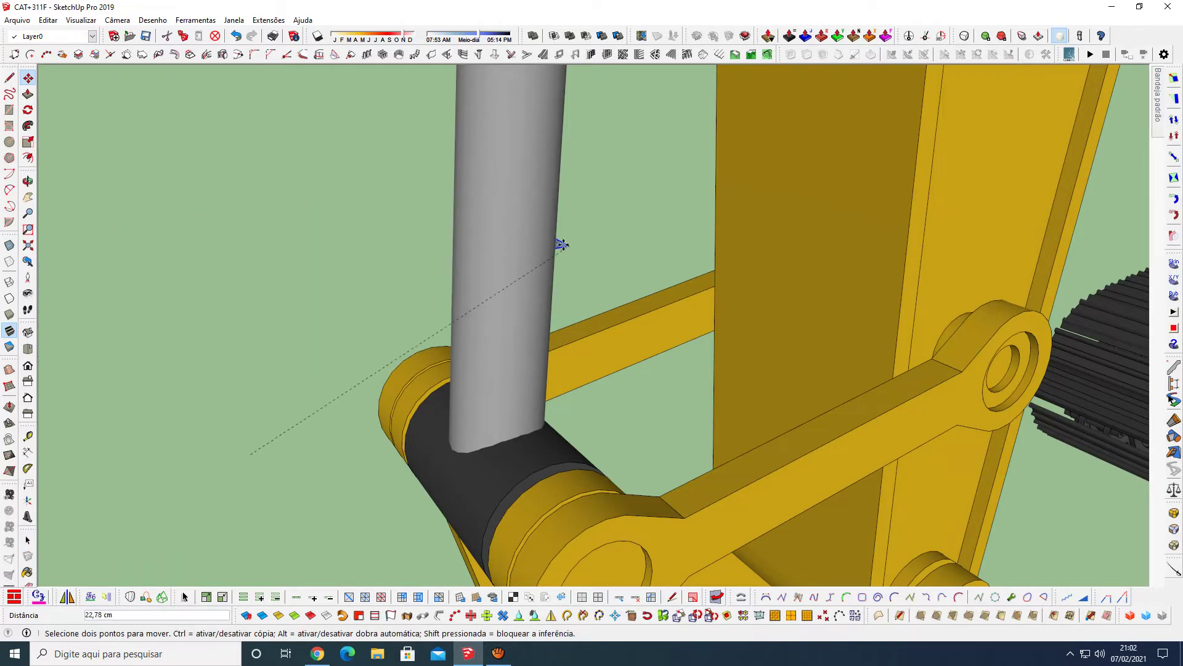
{"action": "left_click", "coordinate": [602, 196]}
{"action": "type", "text": "0,01"}
{"action": "key", "text": "Return"}
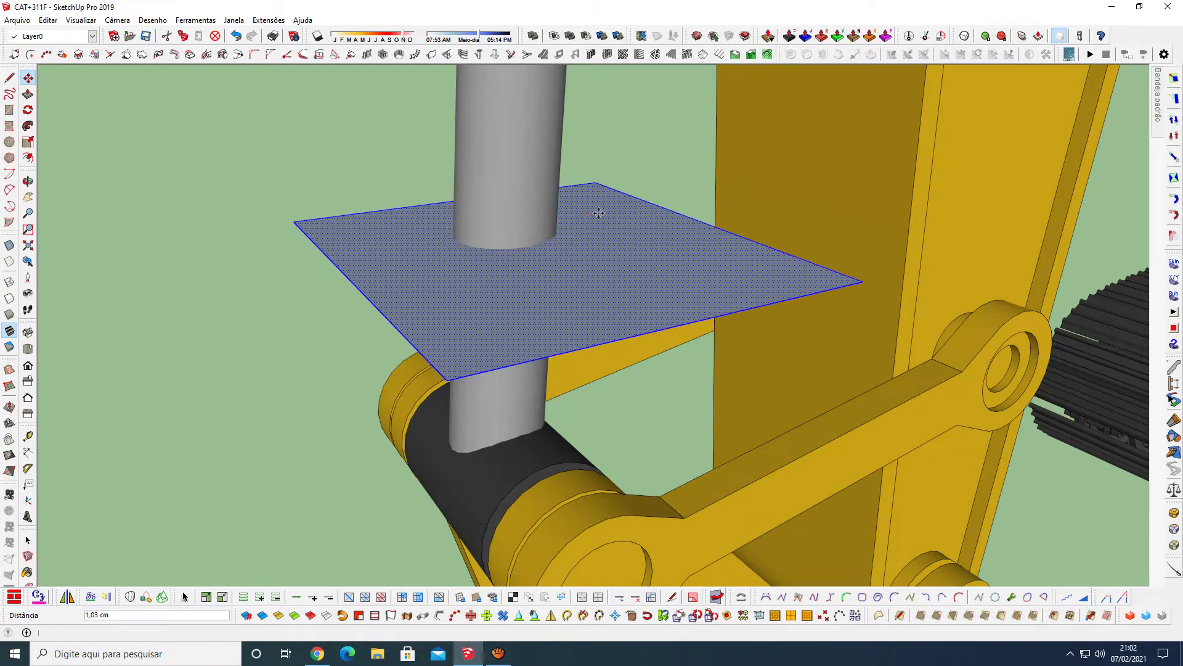
{"action": "key", "text": "space"}
{"action": "left_click", "coordinate": [633, 131]}
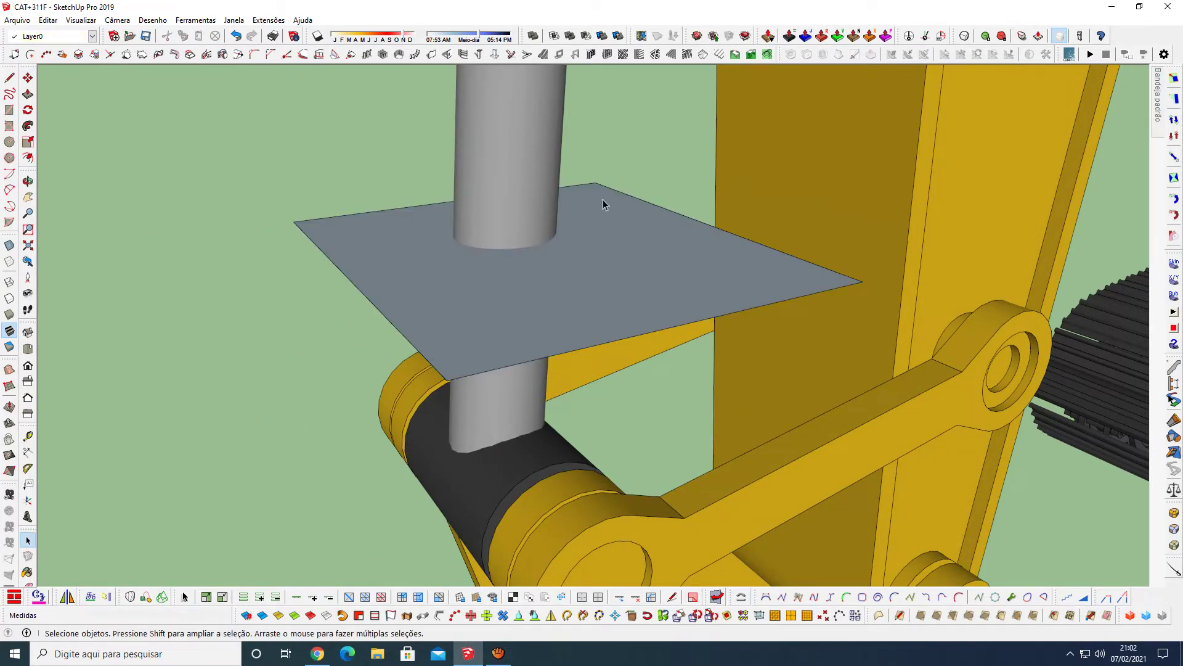
Step: Zoom in and out, then select the grey plate rather than the excavator
{"action": "scroll", "coordinate": [522, 198], "scroll_direction": "up", "scroll_amount": 2}
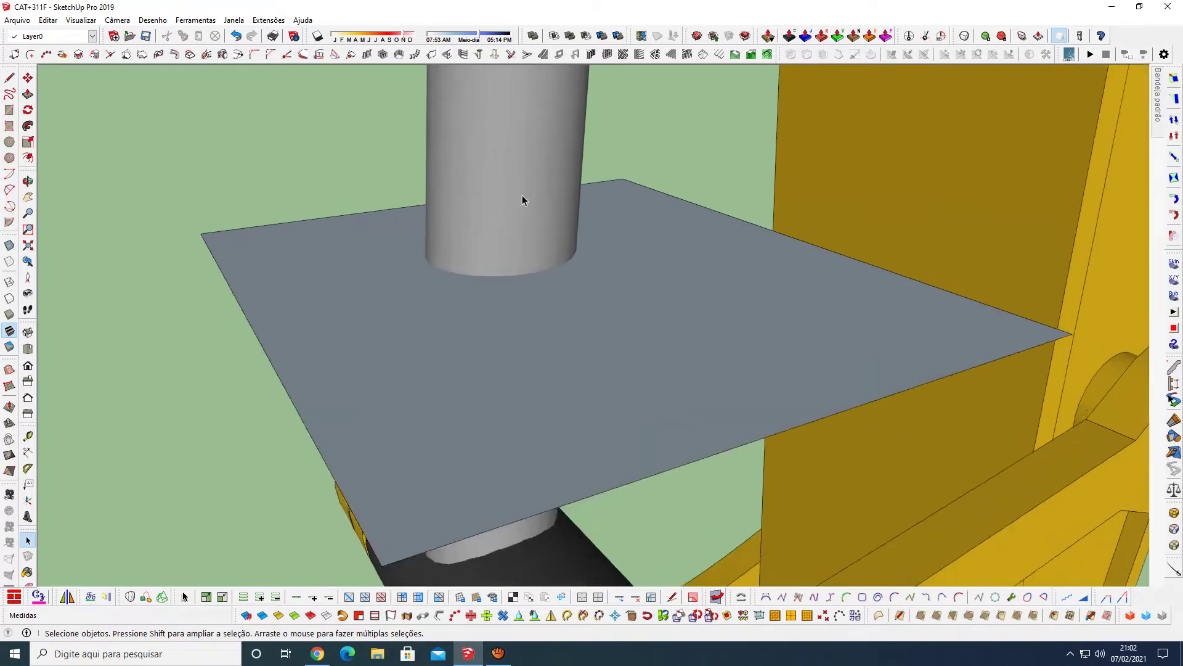
{"action": "scroll", "coordinate": [516, 207], "scroll_direction": "up", "scroll_amount": 2}
{"action": "scroll", "coordinate": [469, 216], "scroll_direction": "down", "scroll_amount": 2}
{"action": "scroll", "coordinate": [486, 224], "scroll_direction": "down", "scroll_amount": 3}
{"action": "scroll", "coordinate": [499, 228], "scroll_direction": "down", "scroll_amount": 2}
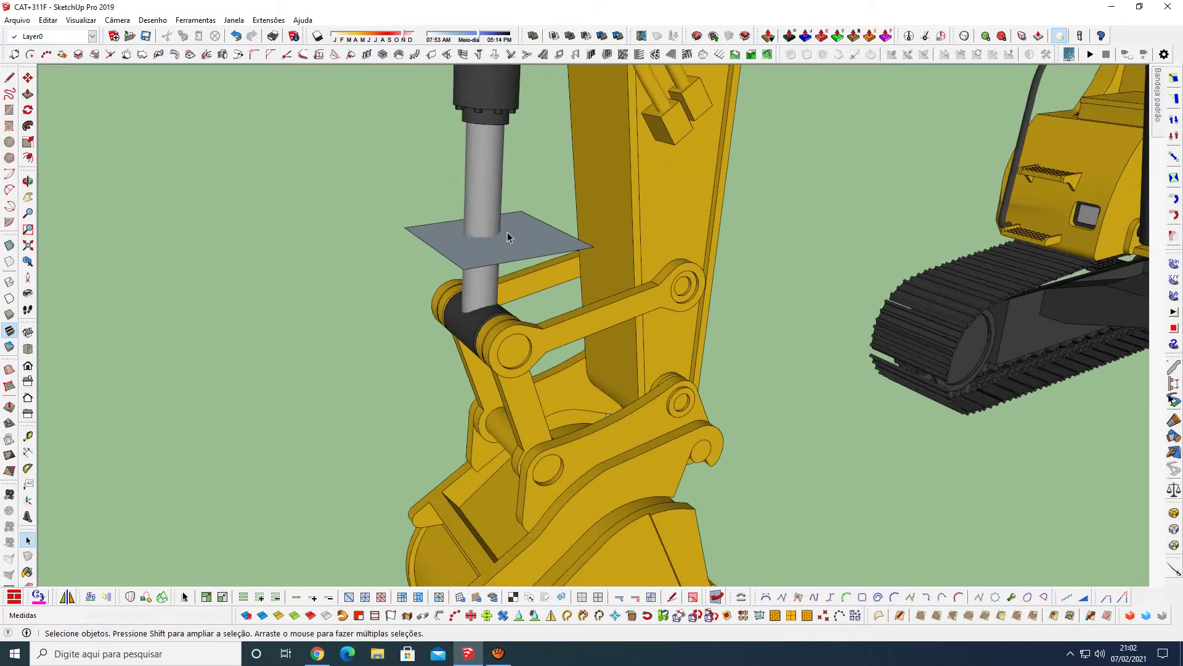
{"action": "scroll", "coordinate": [513, 236], "scroll_direction": "down", "scroll_amount": 1}
{"action": "left_click", "coordinate": [493, 216]}
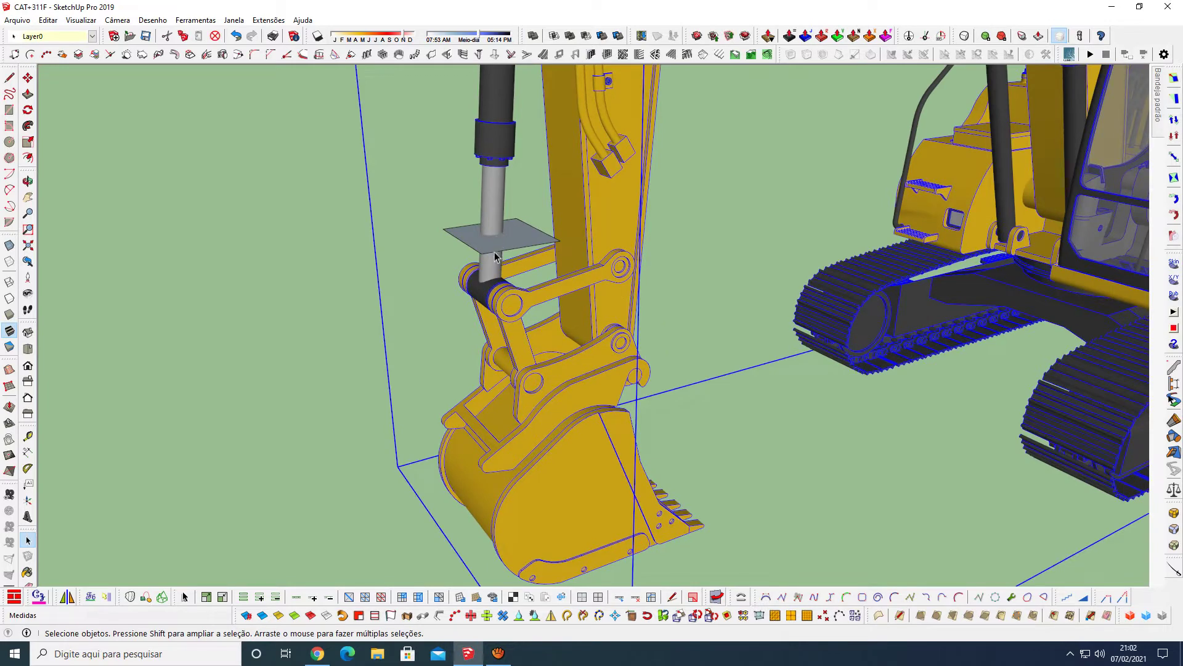
{"action": "left_click", "coordinate": [539, 245]}
Step: Move the plate off to the left of the excavator
{"action": "key", "text": "m"}
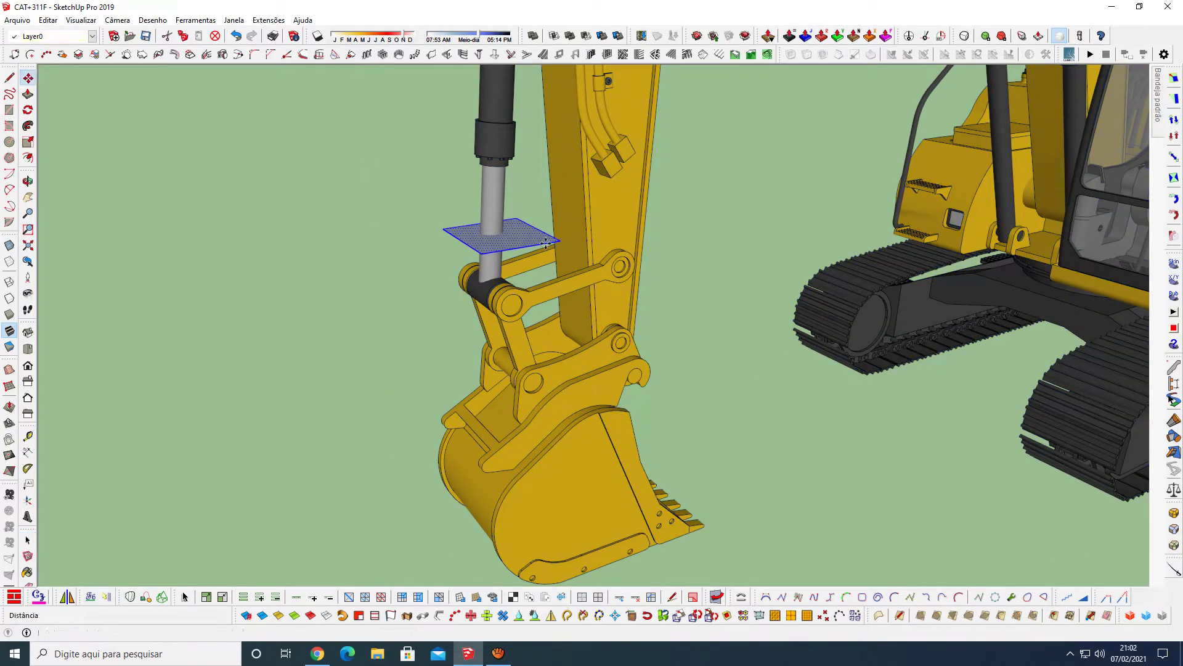
{"action": "left_click", "coordinate": [543, 248]}
{"action": "scroll", "coordinate": [557, 225], "scroll_direction": "down", "scroll_amount": 2}
{"action": "scroll", "coordinate": [556, 225], "scroll_direction": "down", "scroll_amount": 3}
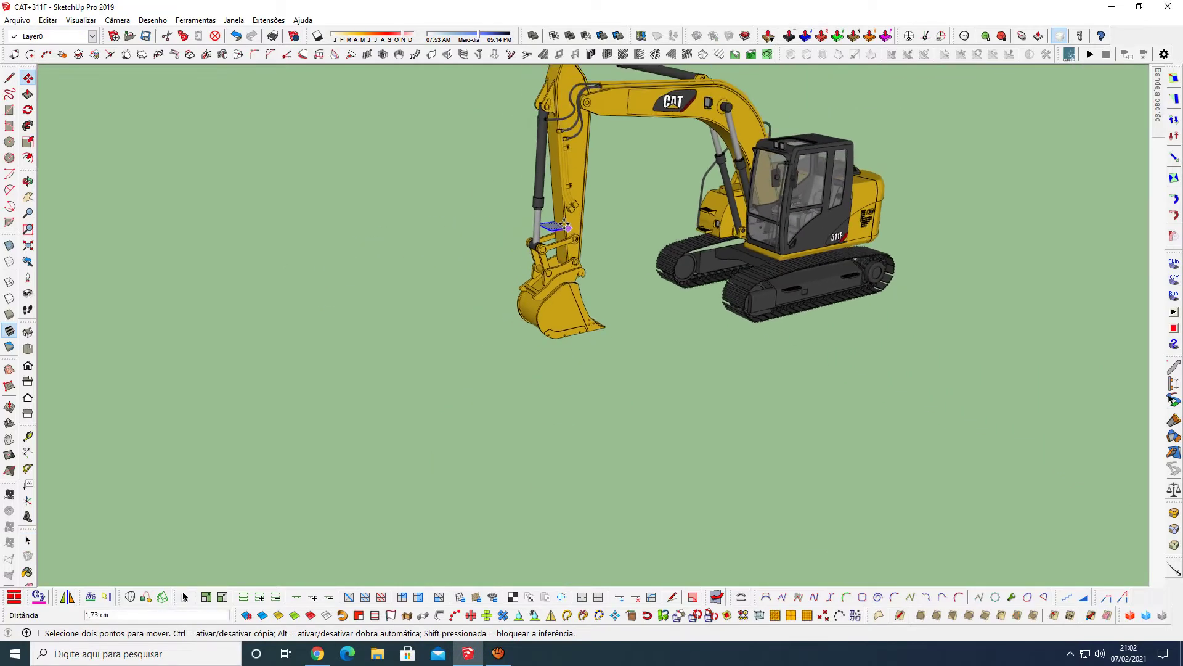
{"action": "scroll", "coordinate": [556, 225], "scroll_direction": "down", "scroll_amount": 2}
{"action": "scroll", "coordinate": [557, 225], "scroll_direction": "down", "scroll_amount": 1}
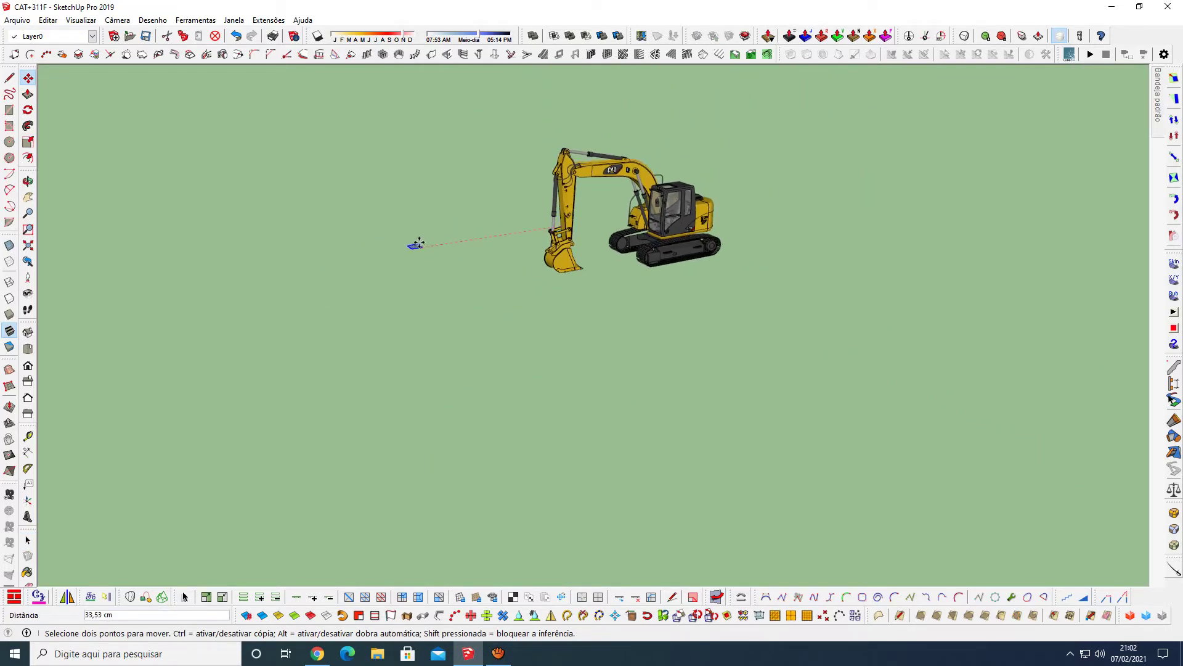
{"action": "left_click", "coordinate": [391, 250]}
Step: Select the excavator model and open it for editing down to the bucket cylinder
{"action": "key", "text": "space"}
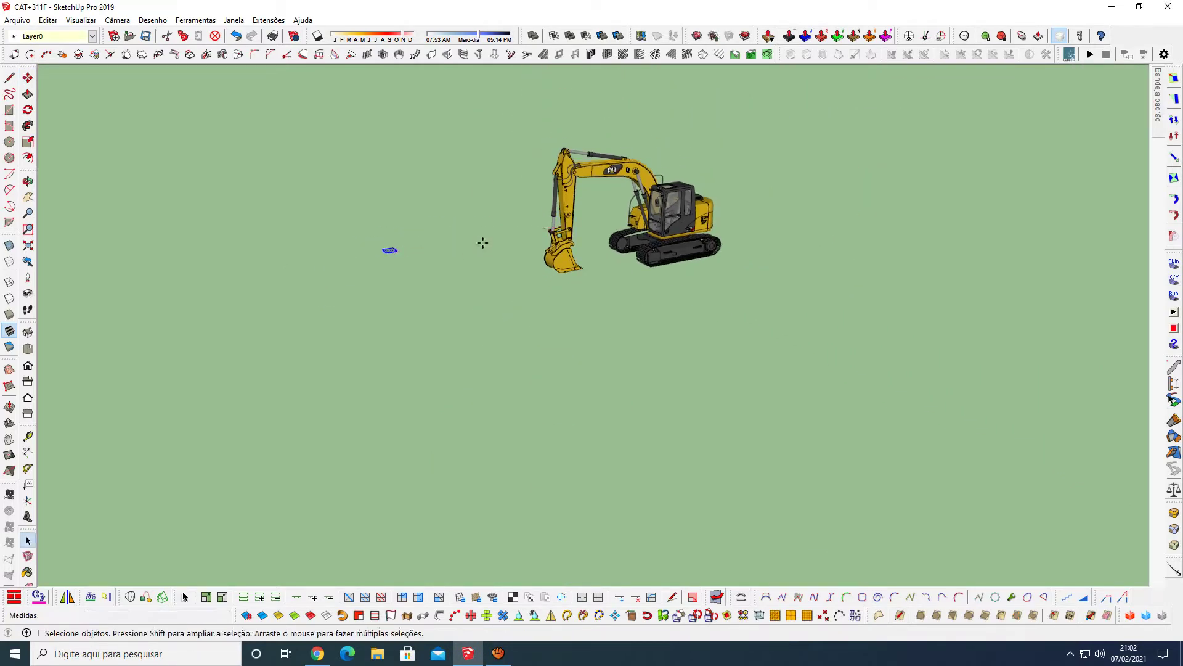
{"action": "scroll", "coordinate": [482, 240], "scroll_direction": "up", "scroll_amount": 2}
{"action": "scroll", "coordinate": [543, 292], "scroll_direction": "up", "scroll_amount": 3}
{"action": "left_click", "coordinate": [528, 251]}
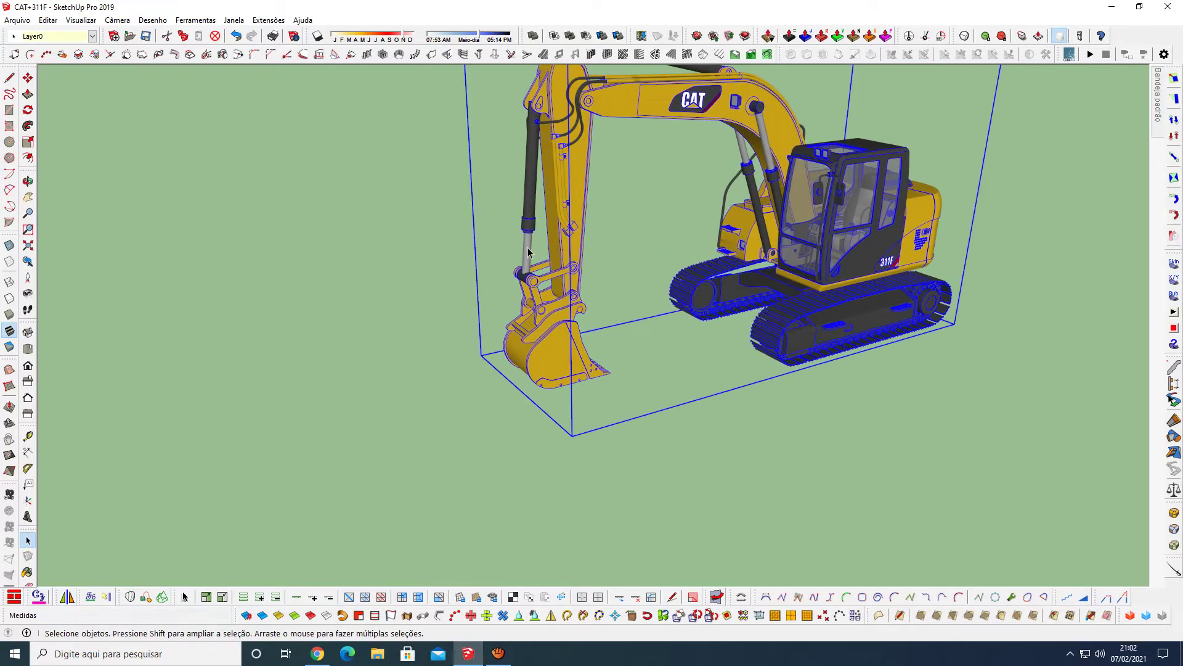
{"action": "double_click", "coordinate": [529, 251]}
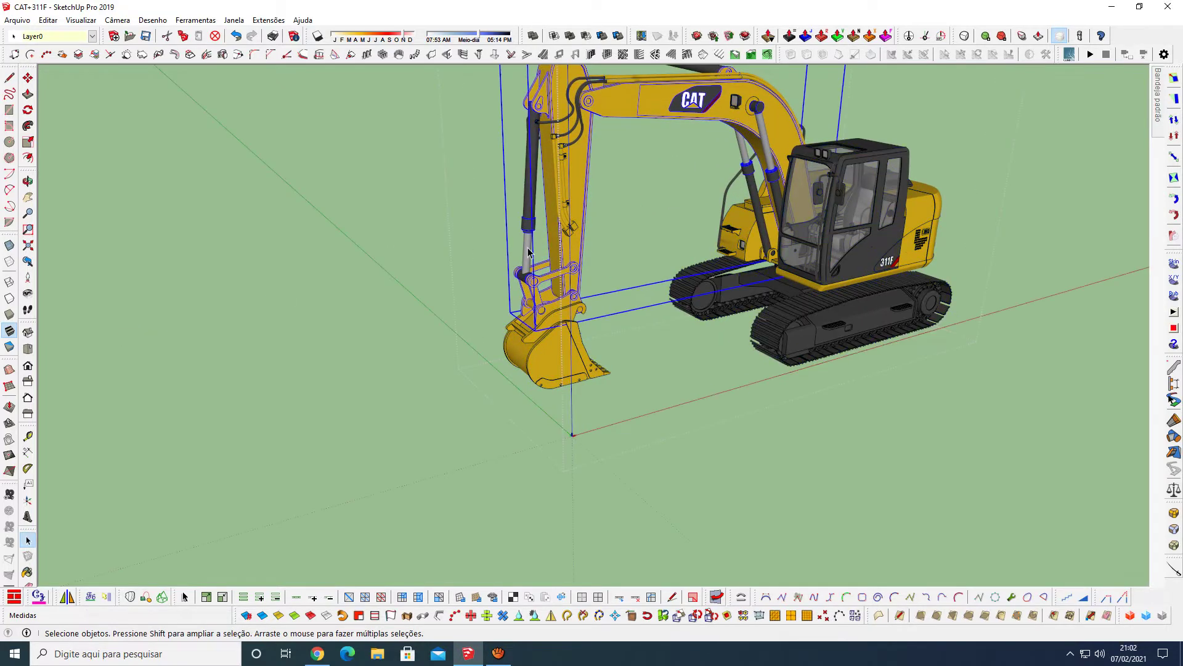
{"action": "double_click", "coordinate": [528, 251]}
Step: Inside the cylinder group, copy the whole bucket cylinder left to the plate
{"action": "double_click", "coordinate": [529, 251]}
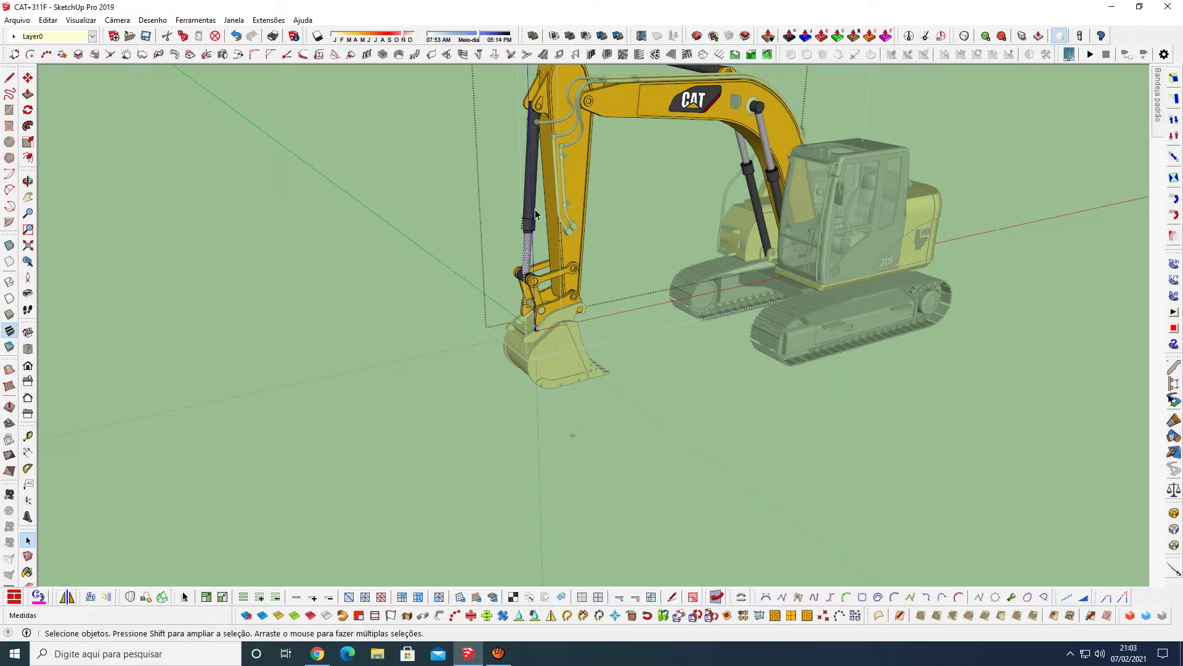
{"action": "triple_click", "coordinate": [531, 220]}
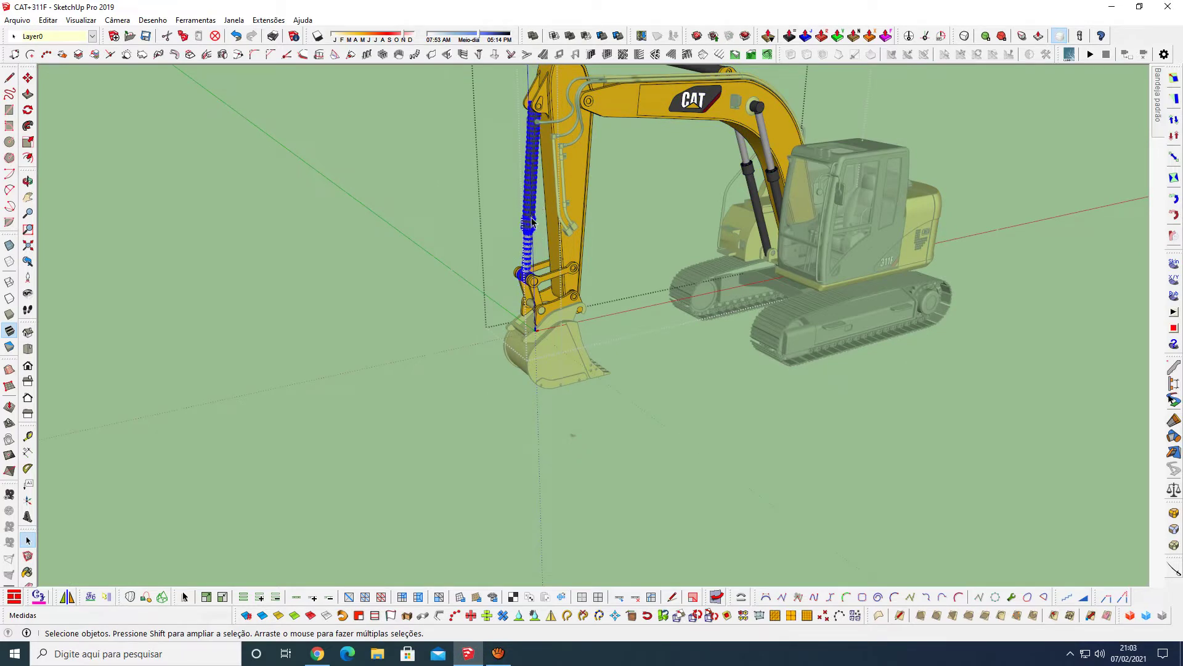
{"action": "key", "text": "m"}
{"action": "left_click", "coordinate": [527, 225]}
{"action": "key", "text": "ctrl"}
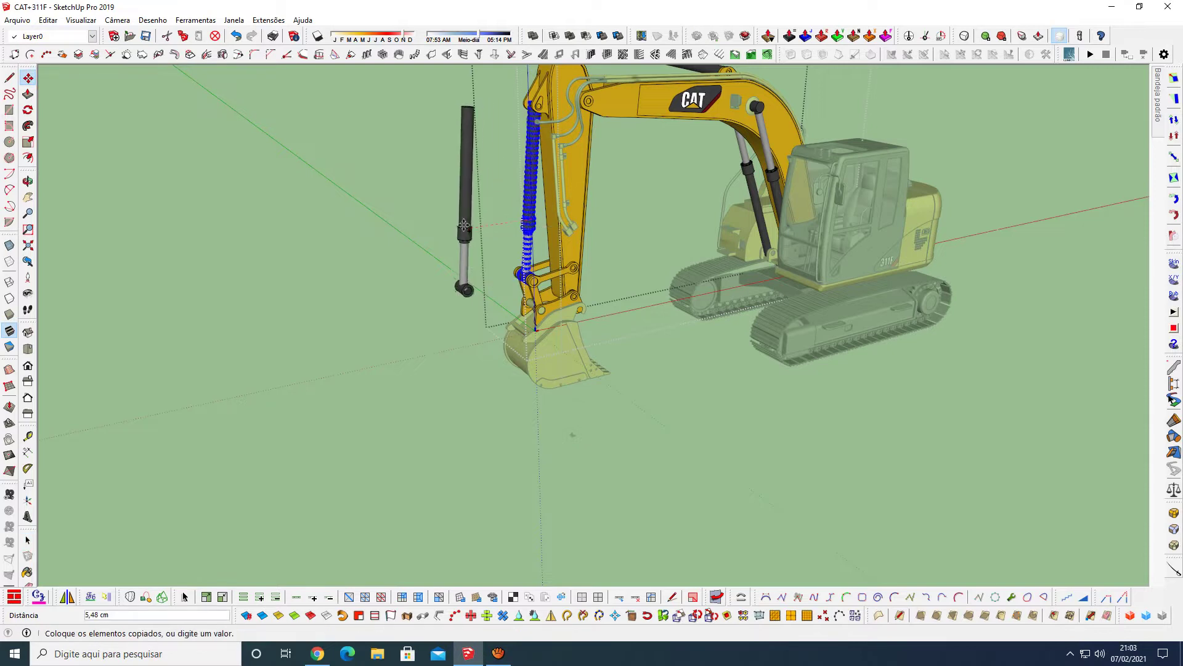
{"action": "scroll", "coordinate": [464, 225], "scroll_direction": "down", "scroll_amount": 2}
{"action": "scroll", "coordinate": [464, 225], "scroll_direction": "down", "scroll_amount": 2}
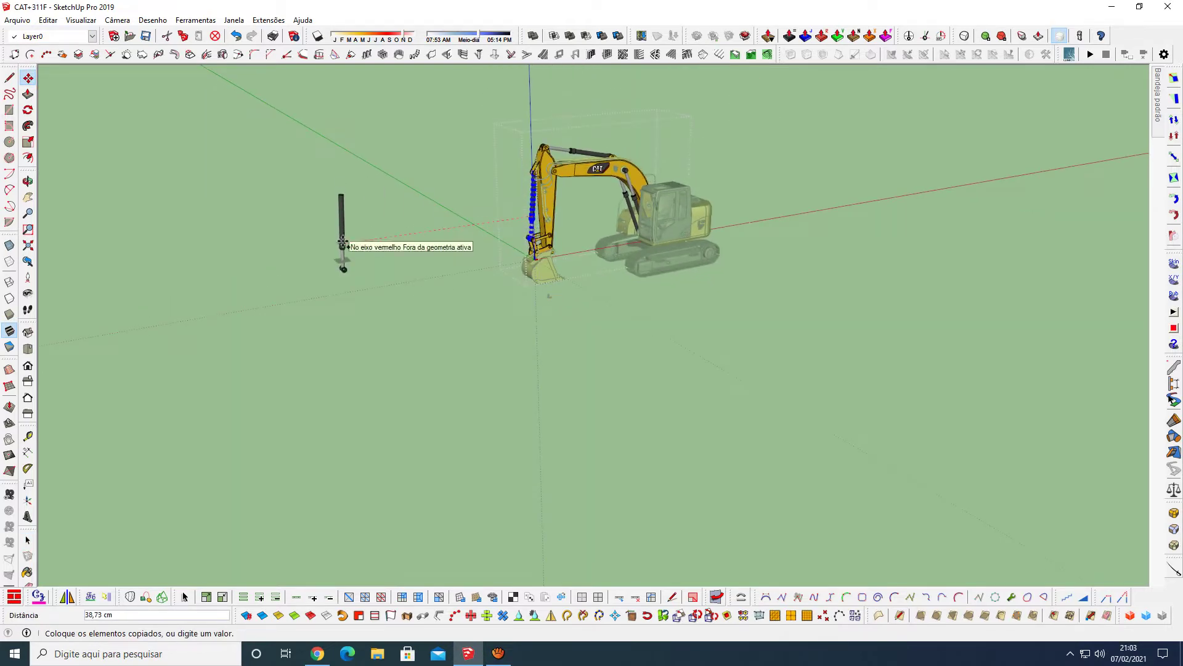
{"action": "left_click", "coordinate": [343, 244]}
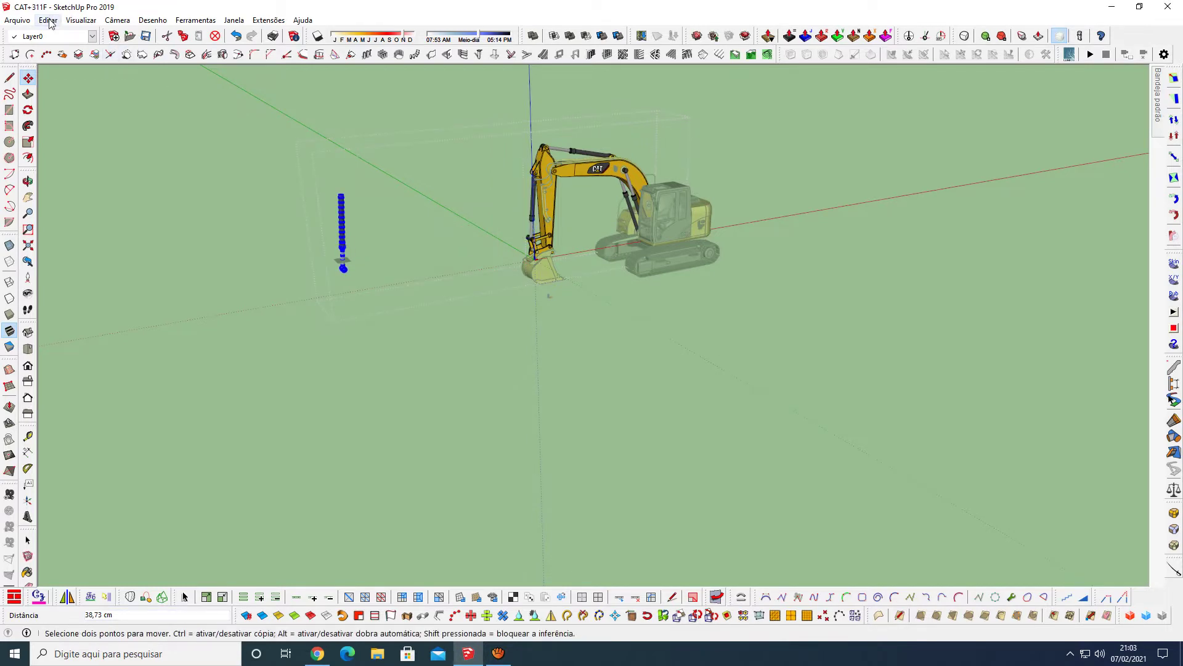
{"action": "scroll", "coordinate": [338, 211], "scroll_direction": "up", "scroll_amount": 2}
{"action": "scroll", "coordinate": [362, 211], "scroll_direction": "up", "scroll_amount": 2}
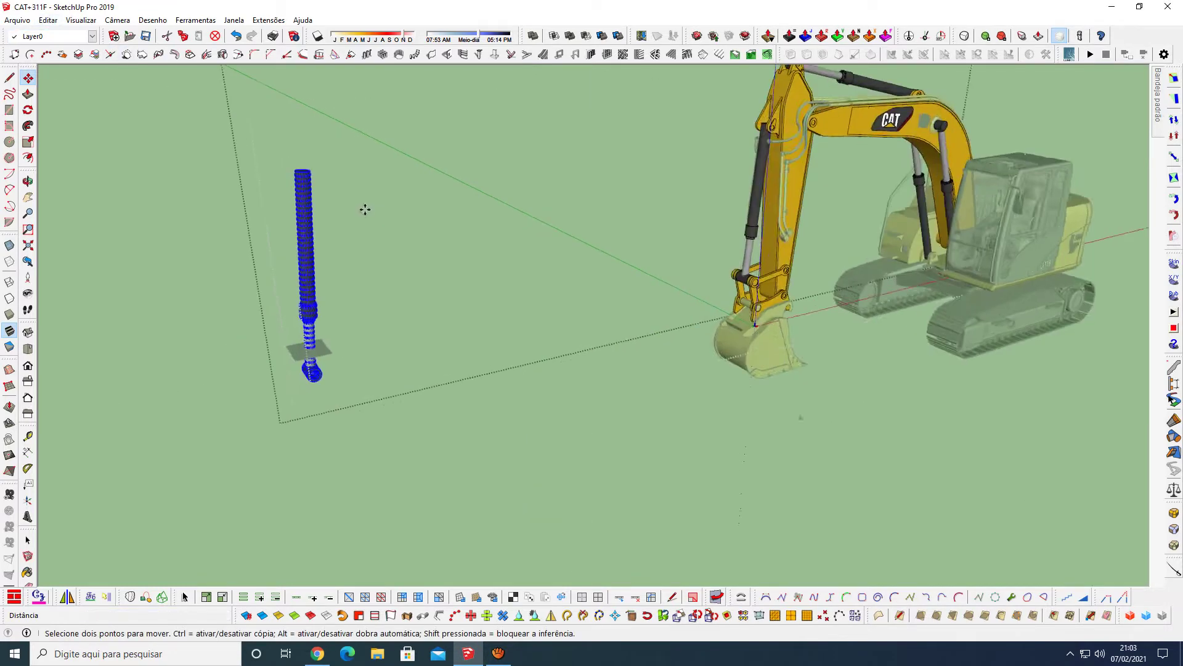
{"action": "scroll", "coordinate": [365, 212], "scroll_direction": "up", "scroll_amount": 2}
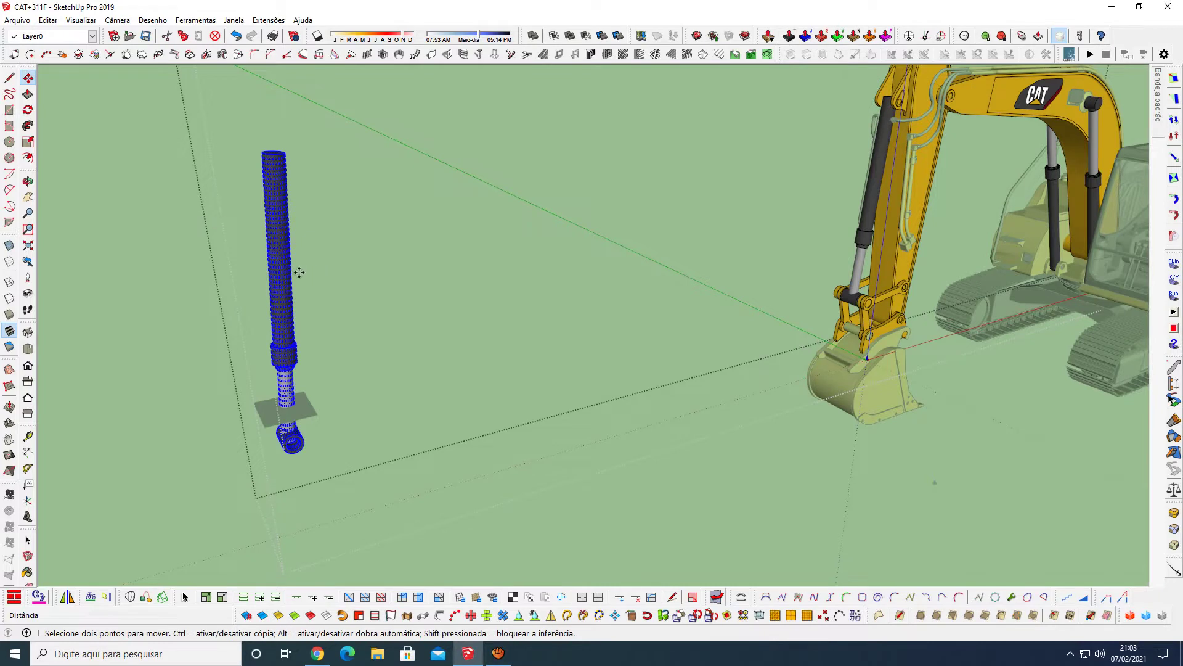
Step: Cut the cylinder copy, exit the excavator model, and Paste in Place outside it
{"action": "left_click", "coordinate": [48, 20]}
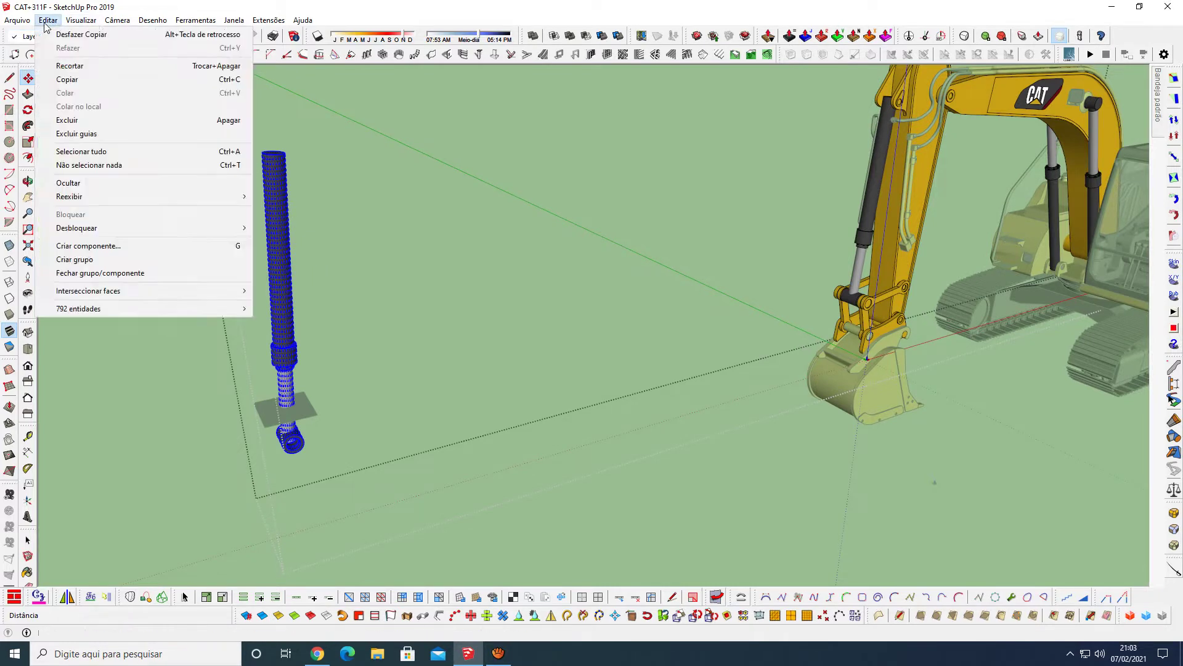
{"action": "left_click", "coordinate": [84, 66]}
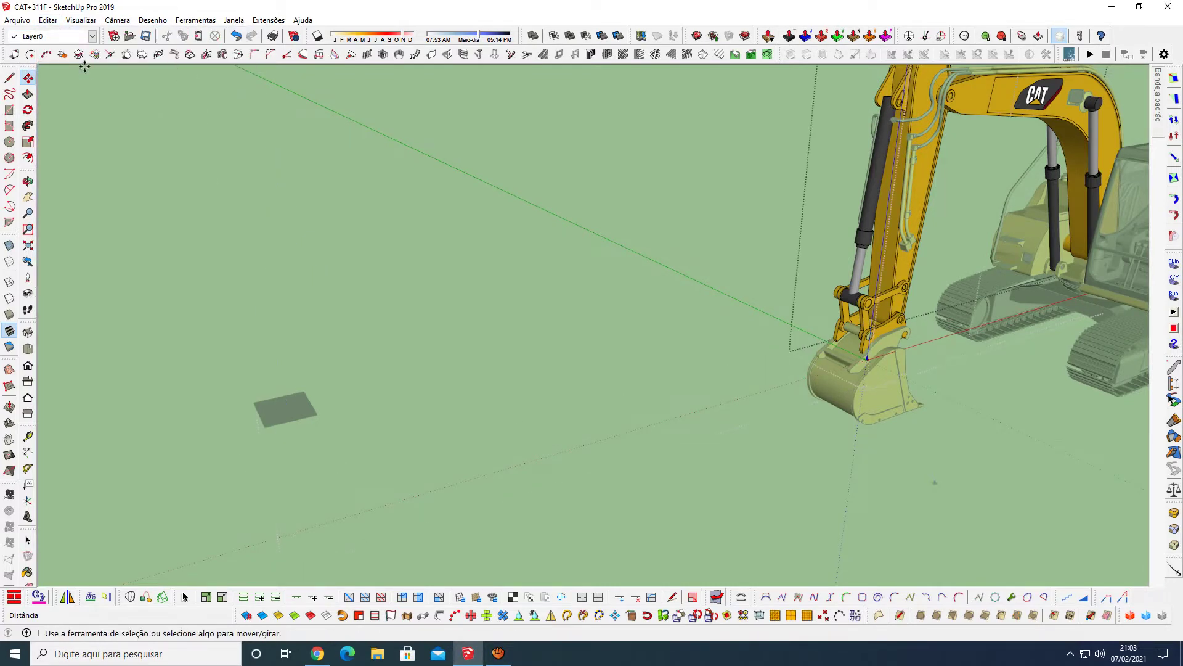
{"action": "left_click", "coordinate": [261, 149]}
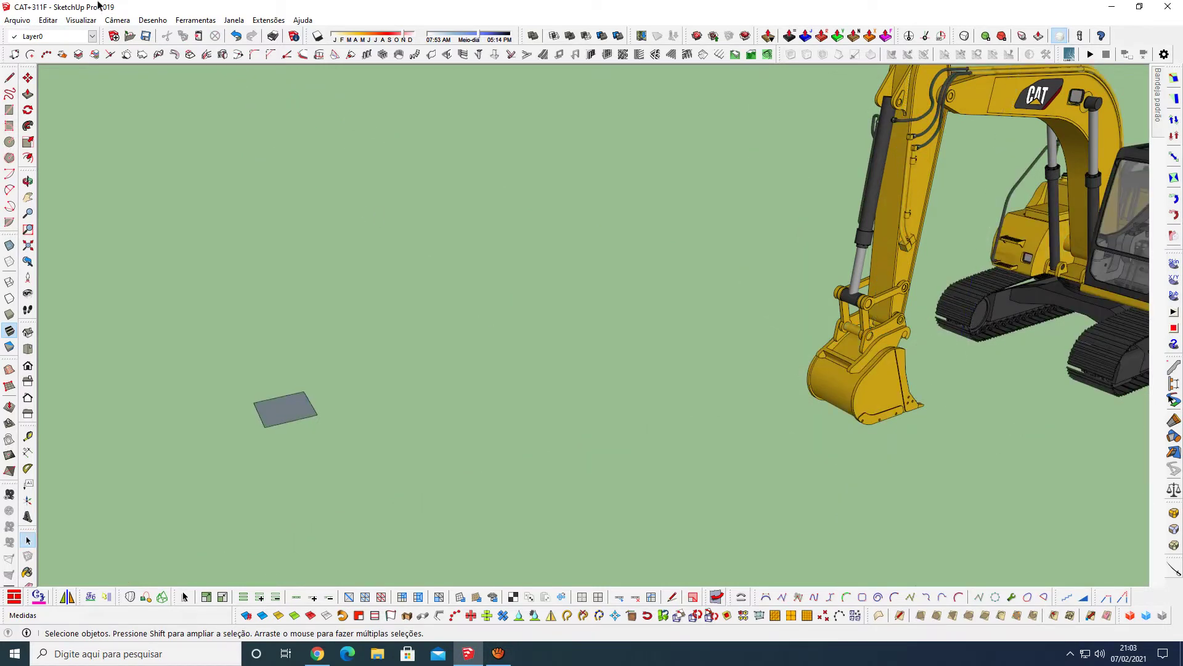
{"action": "left_click", "coordinate": [54, 22]}
{"action": "left_click", "coordinate": [122, 108]}
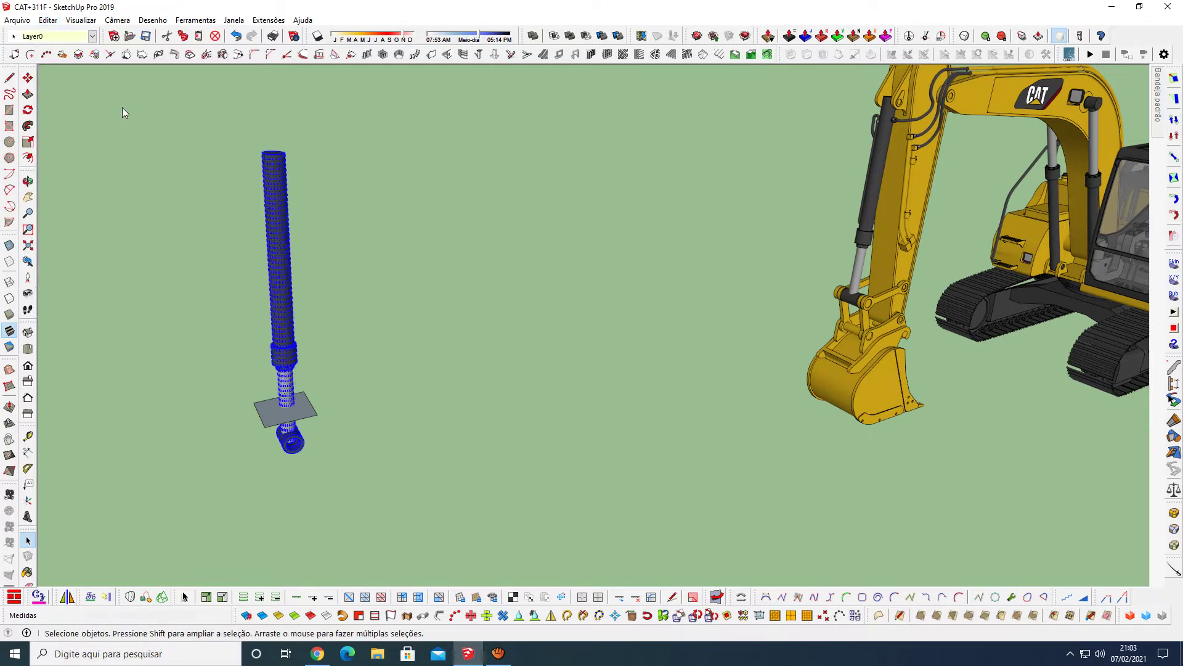
Step: Clear the selection and view the cylinder copy and plate from below
{"action": "left_click", "coordinate": [398, 299]}
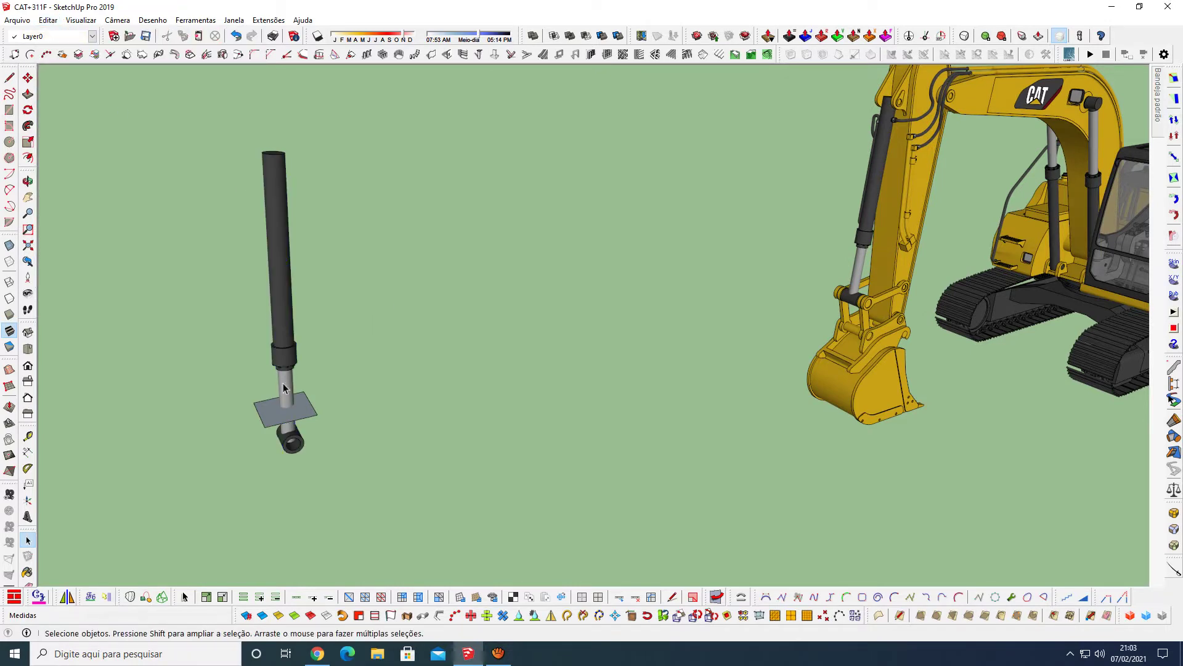
{"action": "scroll", "coordinate": [202, 424], "scroll_direction": "up", "scroll_amount": 2}
{"action": "scroll", "coordinate": [216, 414], "scroll_direction": "up", "scroll_amount": 2}
{"action": "scroll", "coordinate": [278, 404], "scroll_direction": "up", "scroll_amount": 3}
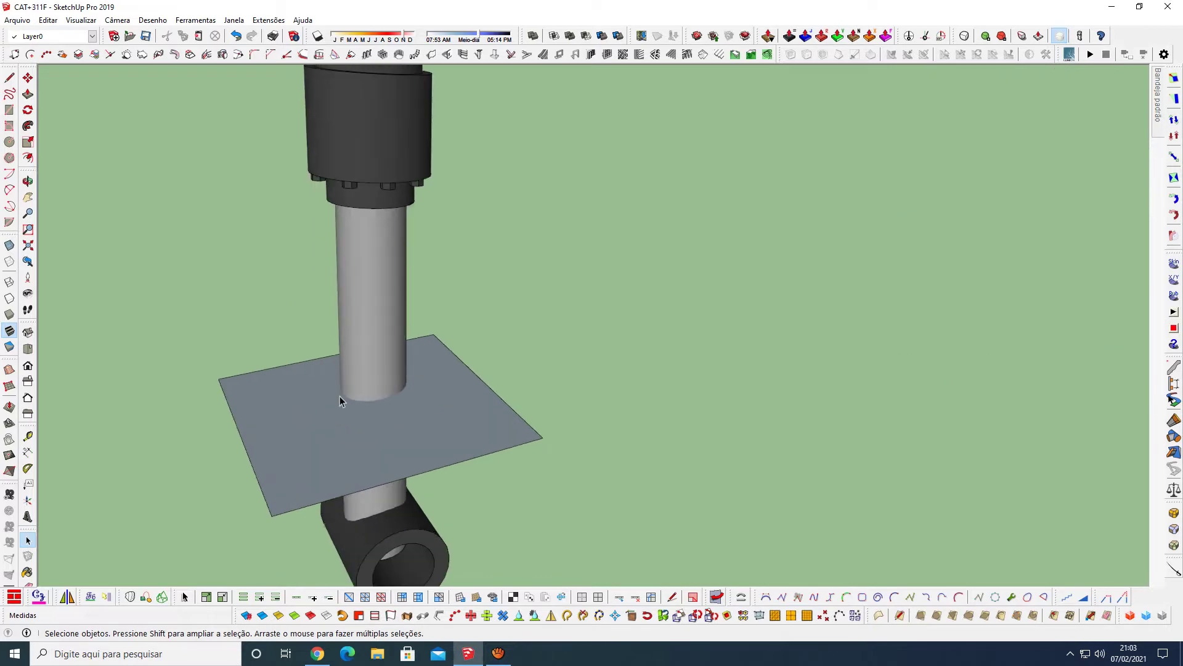
{"action": "scroll", "coordinate": [339, 396], "scroll_direction": "up", "scroll_amount": 3}
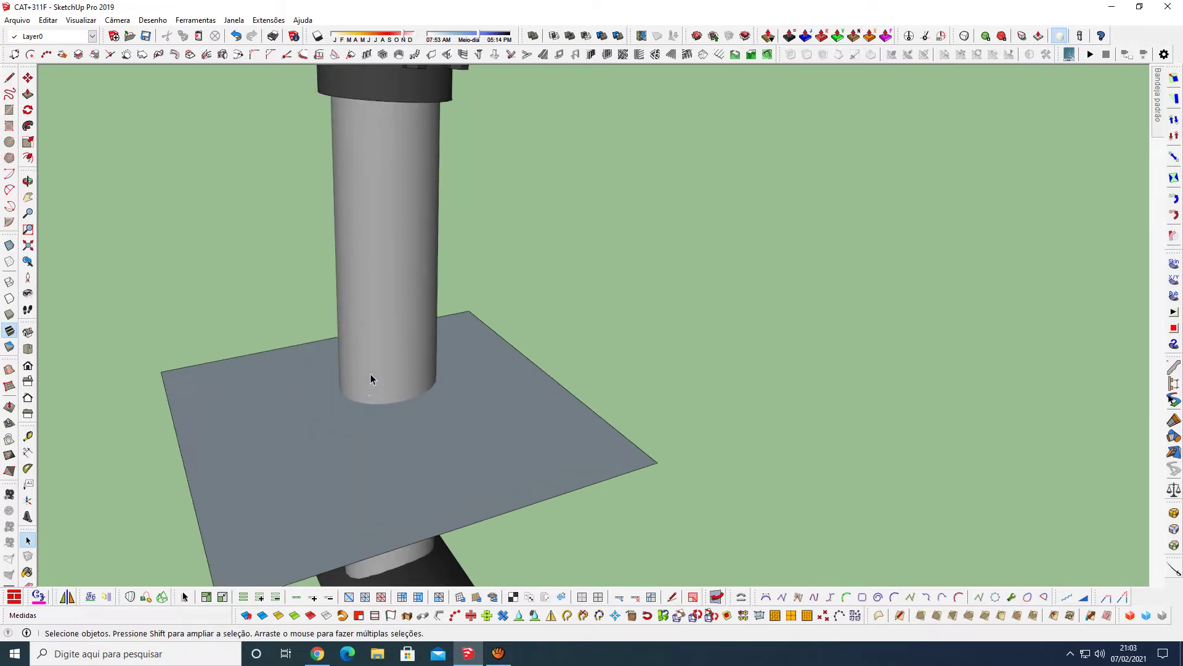
{"action": "mouse_move", "coordinate": [371, 378]}
{"action": "middle_mouse_down"}
{"action": "mouse_move", "coordinate": [383, 438]}
{"action": "mouse_move", "coordinate": [307, 272]}
{"action": "mouse_move", "coordinate": [272, 235]}
{"action": "mouse_move", "coordinate": [178, 254]}
{"action": "mouse_move", "coordinate": [343, 397]}
{"action": "mouse_move", "coordinate": [695, 244]}
{"action": "mouse_move", "coordinate": [378, 376]}
{"action": "mouse_move", "coordinate": [275, 454]}
{"action": "mouse_move", "coordinate": [241, 401]}
{"action": "mouse_move", "coordinate": [540, 505]}
{"action": "middle_mouse_up"}
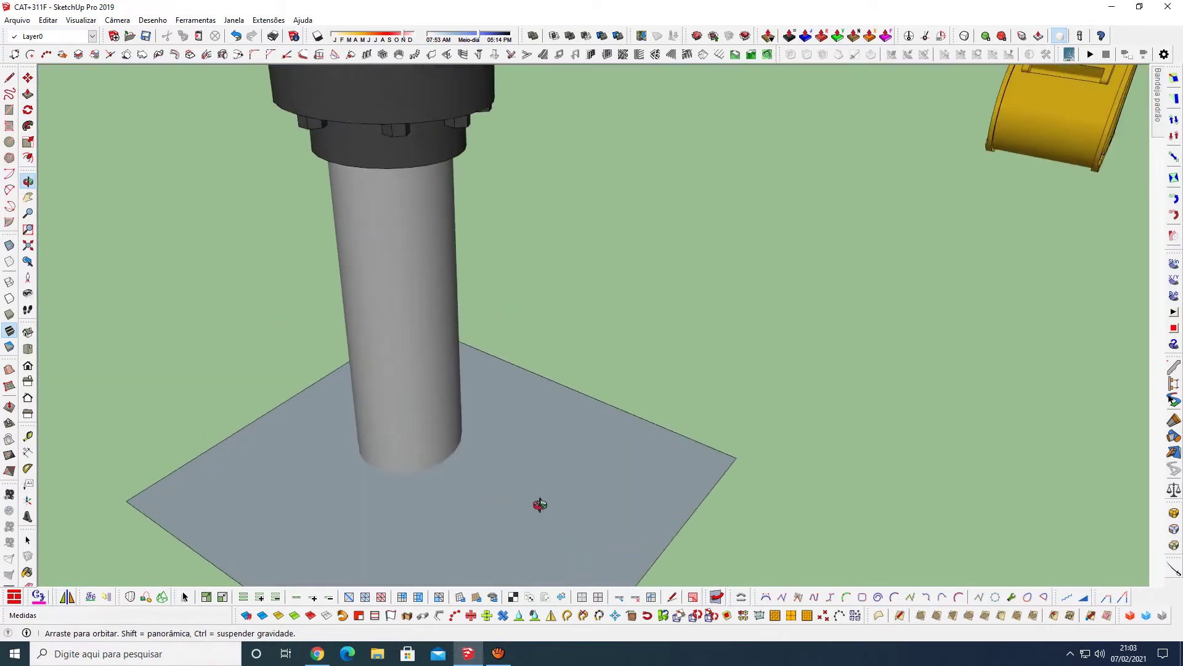
{"action": "left_click_drag", "start_coordinate": [540, 504], "coordinate": [520, 438]}
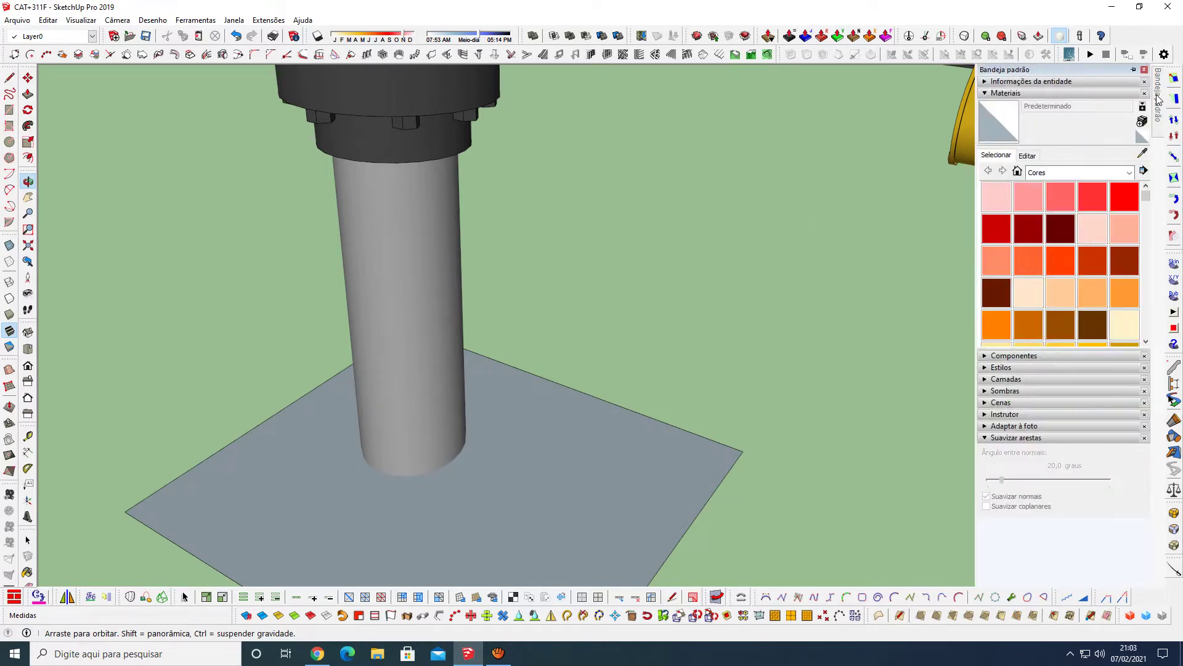
Step: In Estilos, try Sombreado and the landscape style, then apply Estilo de documentação de construção
{"action": "left_click", "coordinate": [1108, 94]}
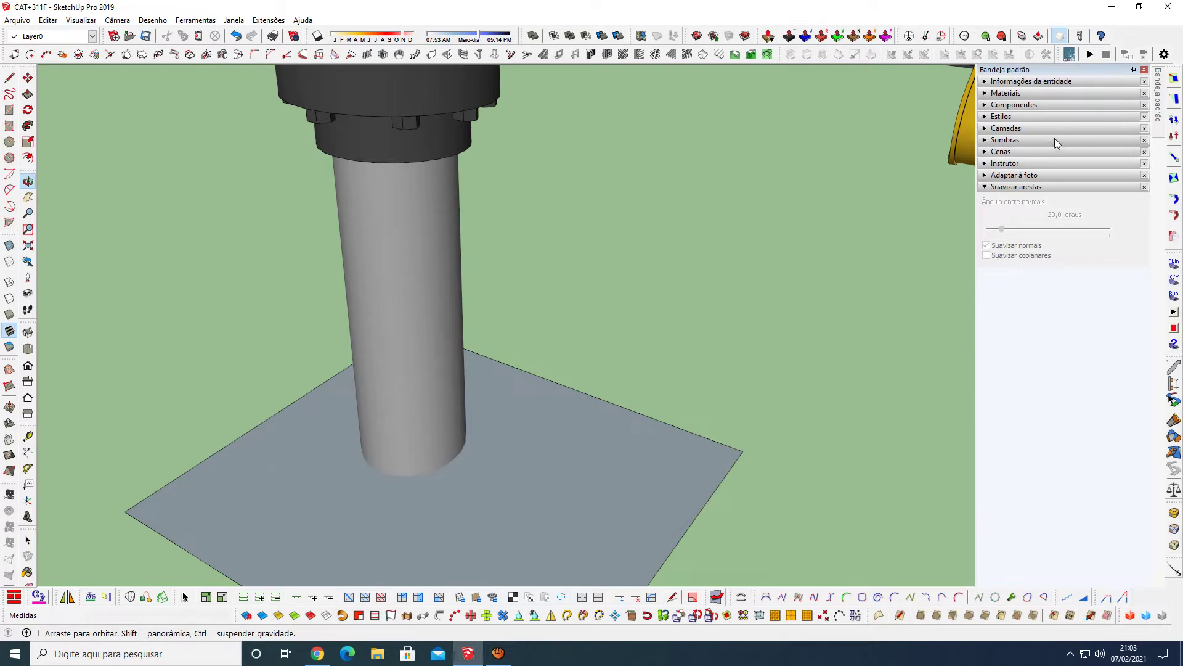
{"action": "left_click", "coordinate": [1011, 117]}
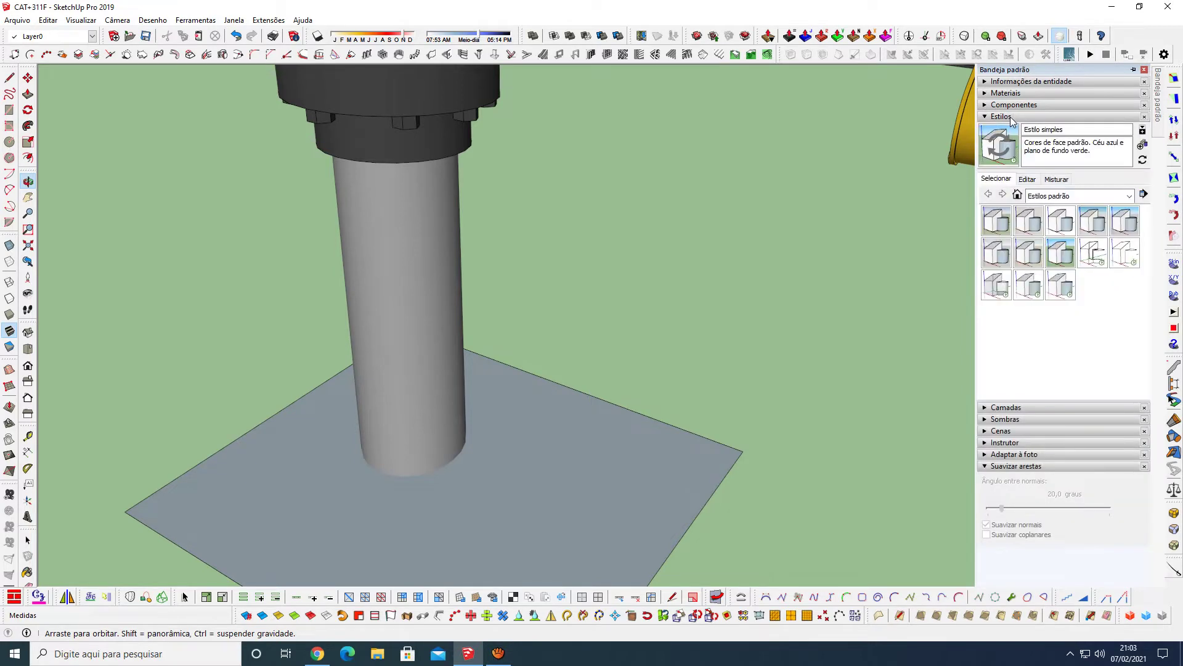
{"action": "left_click", "coordinate": [1036, 285]}
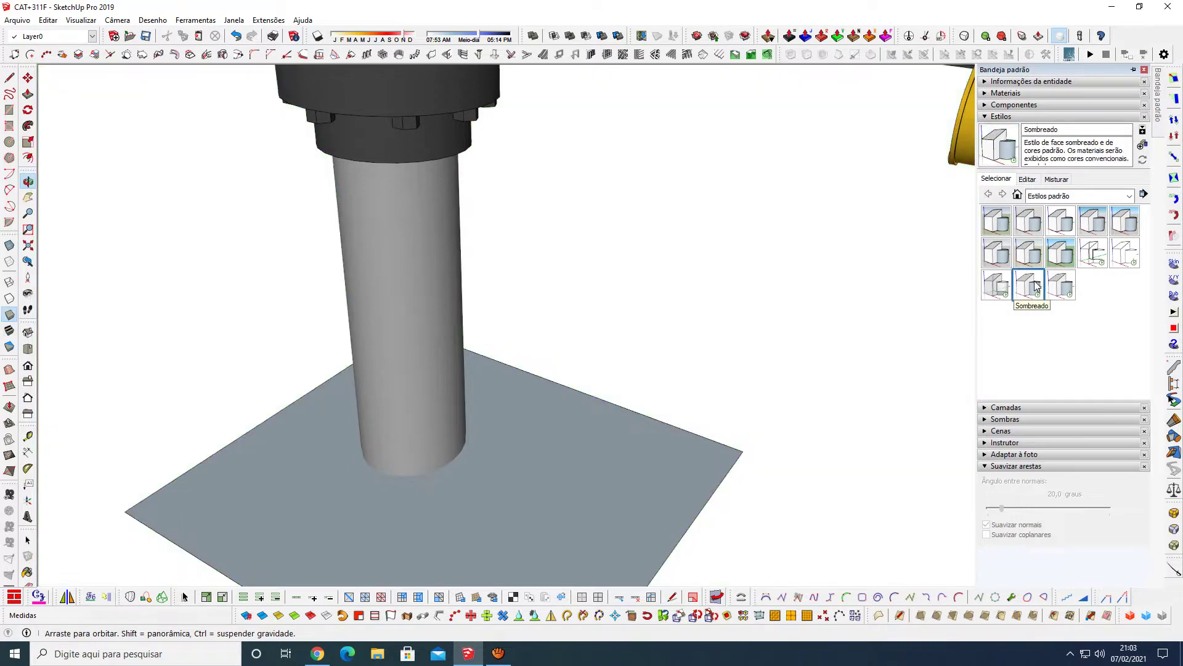
{"action": "left_click", "coordinate": [1005, 252]}
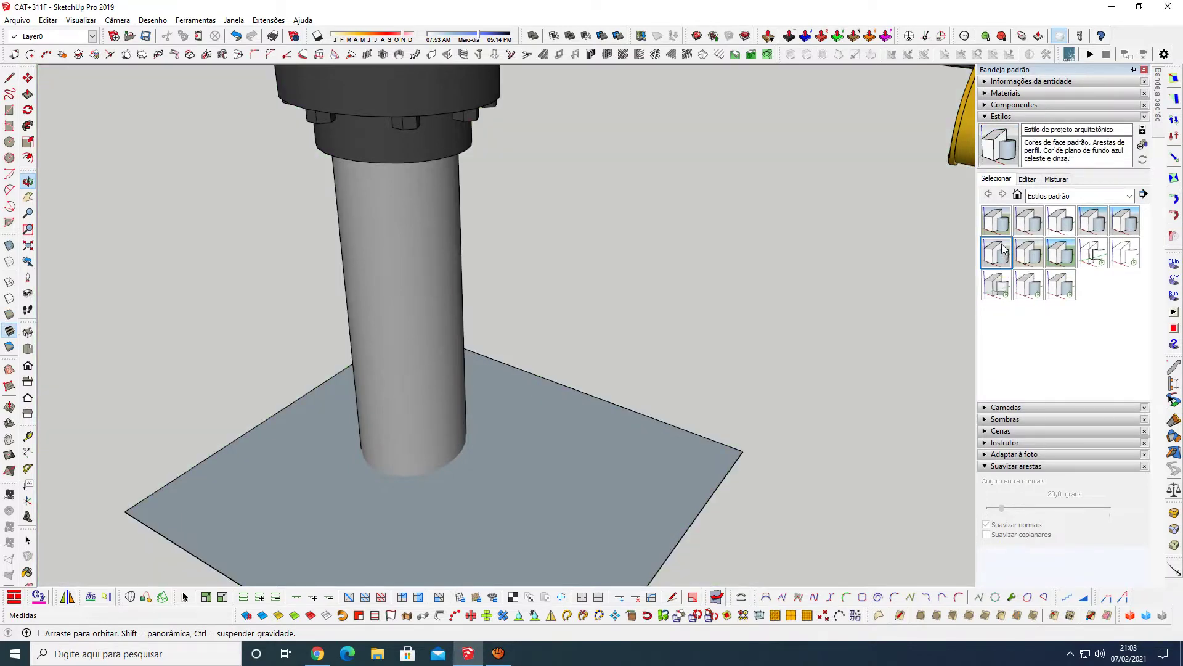
{"action": "left_click", "coordinate": [1002, 225]}
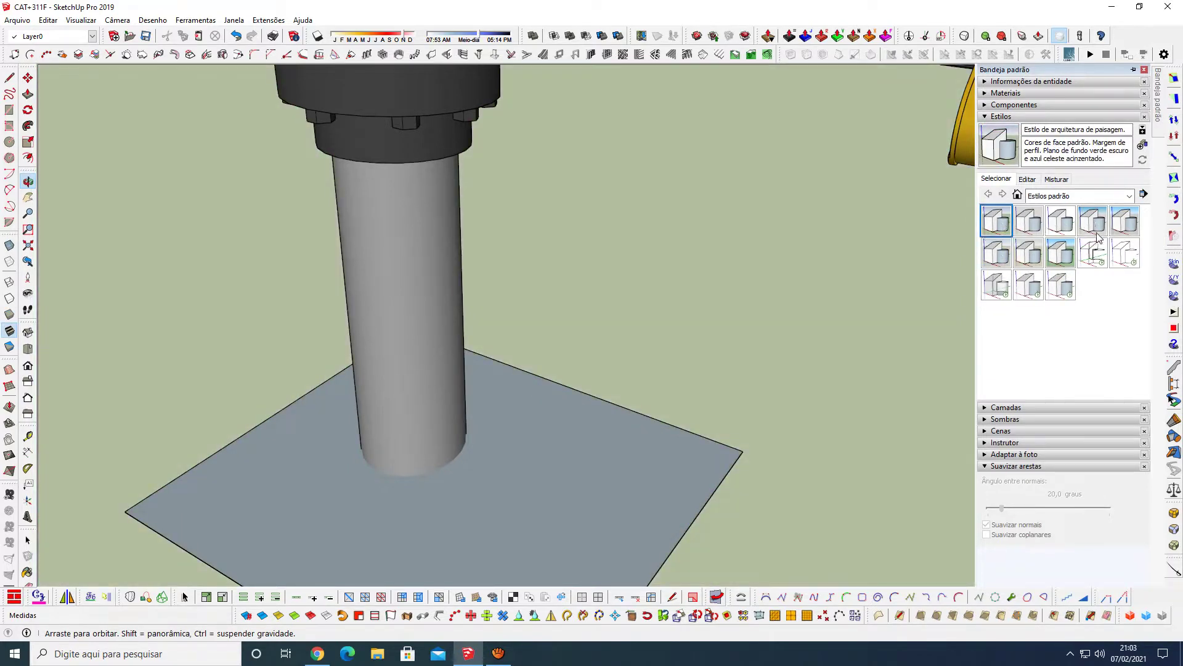
{"action": "left_click", "coordinate": [1068, 225]}
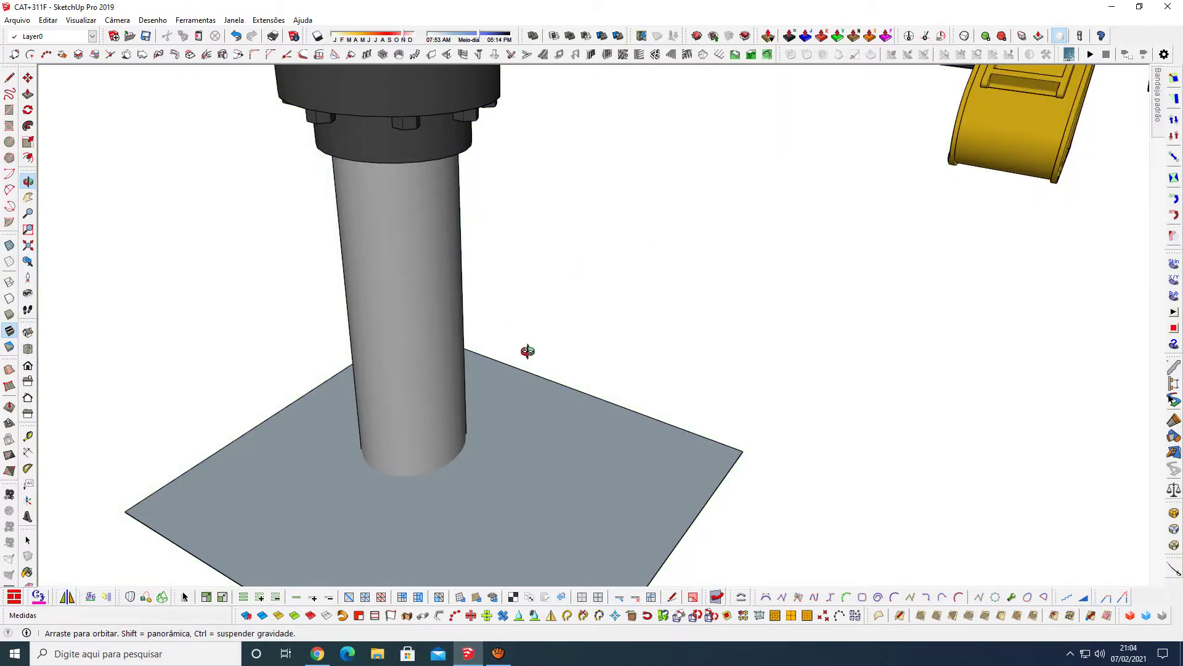
{"action": "mouse_move", "coordinate": [490, 461]}
{"action": "left_mouse_down"}
{"action": "mouse_move", "coordinate": [418, 238]}
{"action": "mouse_move", "coordinate": [415, 431]}
{"action": "mouse_move", "coordinate": [468, 357]}
{"action": "left_mouse_up"}
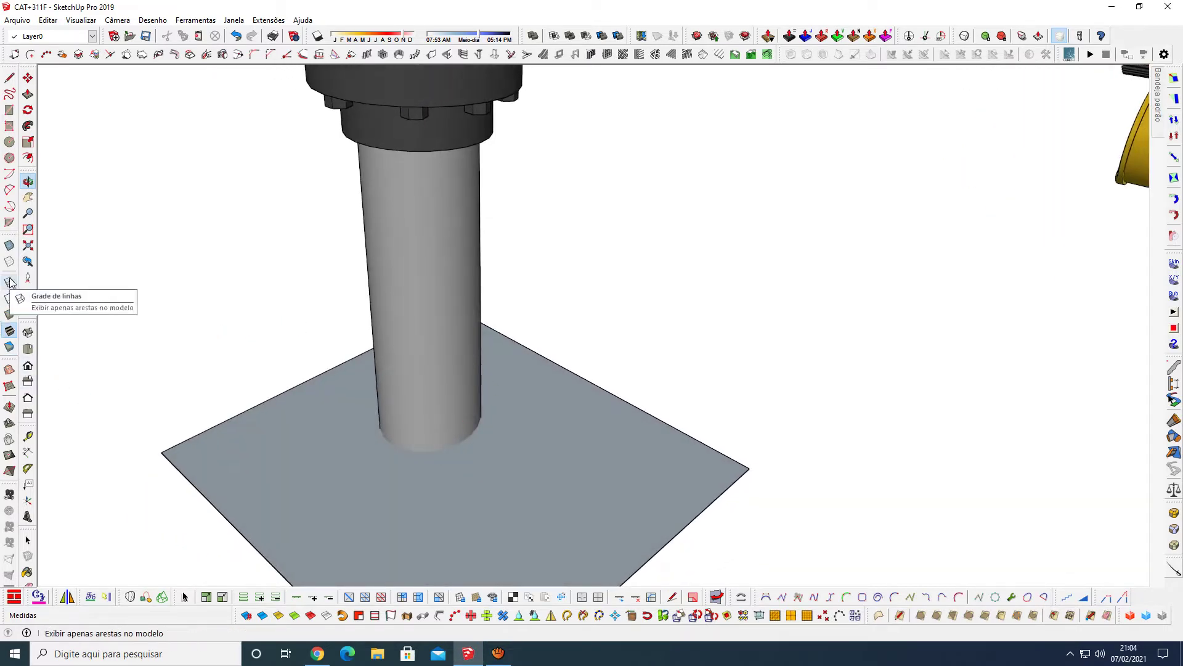
Step: Toggle X-ray briefly to inspect the upright column, then return to solid faces
{"action": "left_click", "coordinate": [9, 246]}
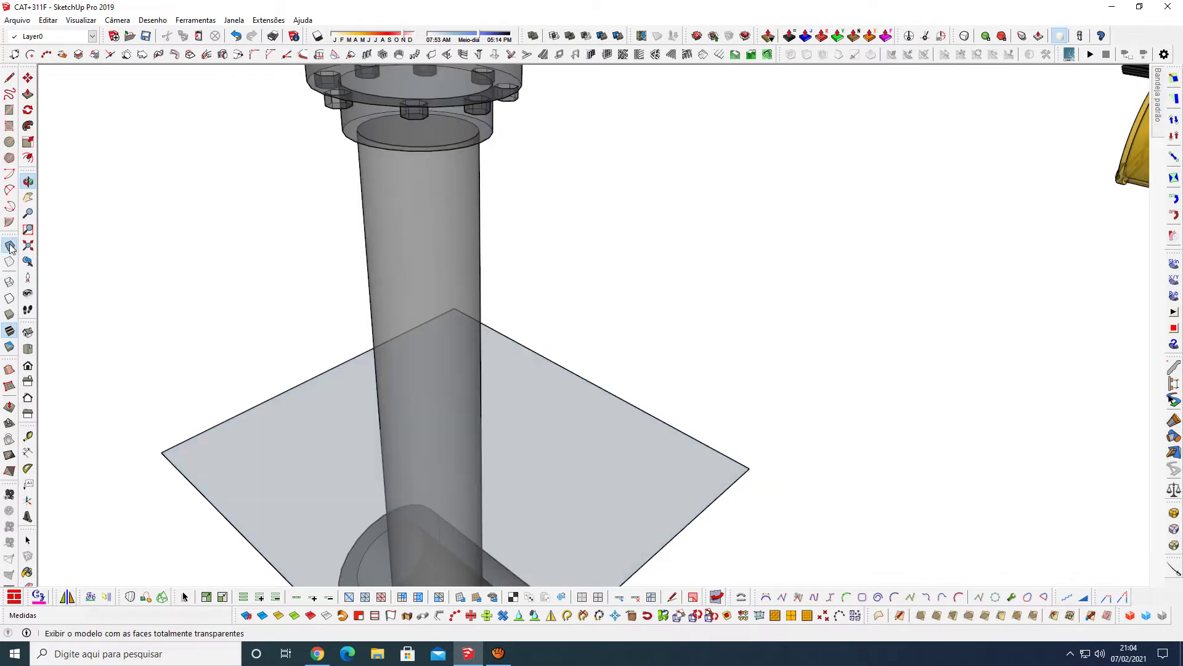
{"action": "mouse_move", "coordinate": [342, 423]}
{"action": "left_mouse_down"}
{"action": "mouse_move", "coordinate": [410, 397]}
{"action": "mouse_move", "coordinate": [394, 307]}
{"action": "mouse_move", "coordinate": [404, 433]}
{"action": "left_mouse_up"}
{"action": "scroll", "coordinate": [405, 433], "scroll_direction": "down", "scroll_amount": 3}
{"action": "scroll", "coordinate": [438, 425], "scroll_direction": "down", "scroll_amount": 3}
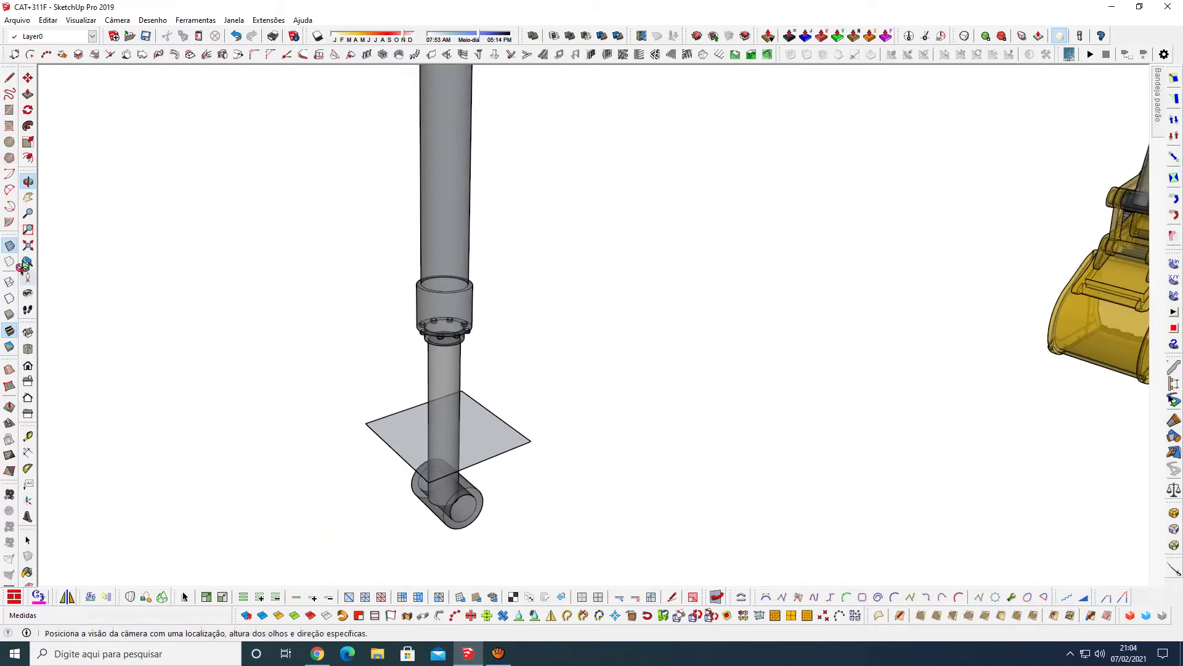
{"action": "left_click", "coordinate": [10, 246]}
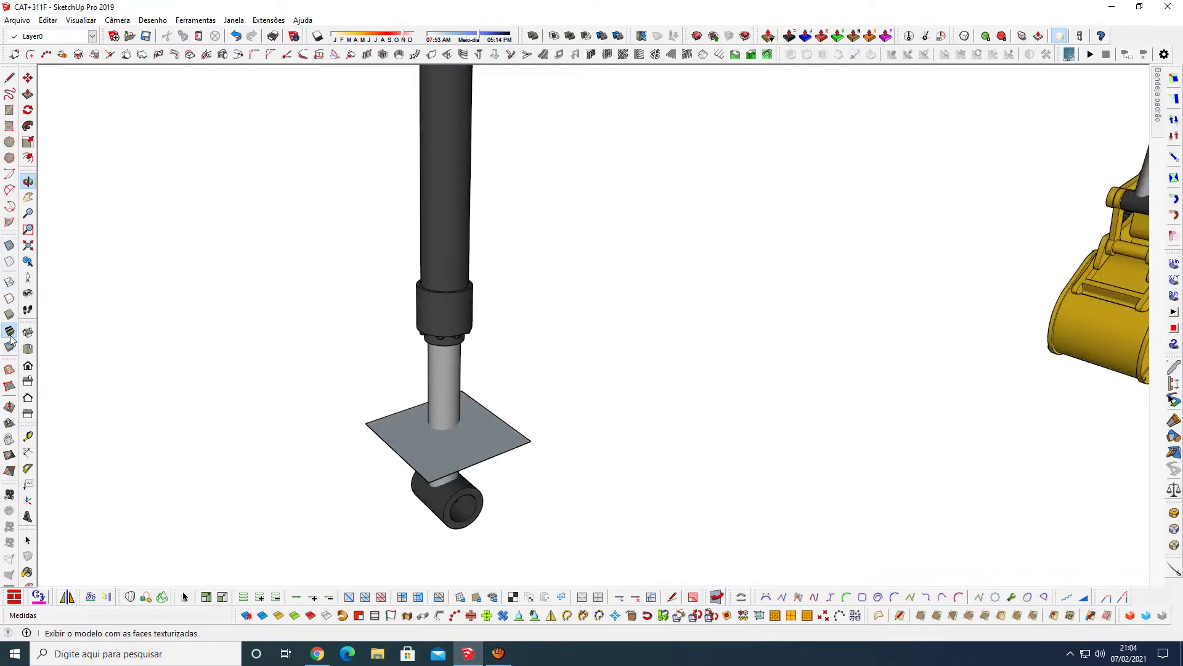
{"action": "left_click_drag", "start_coordinate": [429, 449], "coordinate": [471, 423]}
Step: Window-select every part of the post and reverse its faces
{"action": "key", "text": "space"}
{"action": "left_click", "coordinate": [470, 424]}
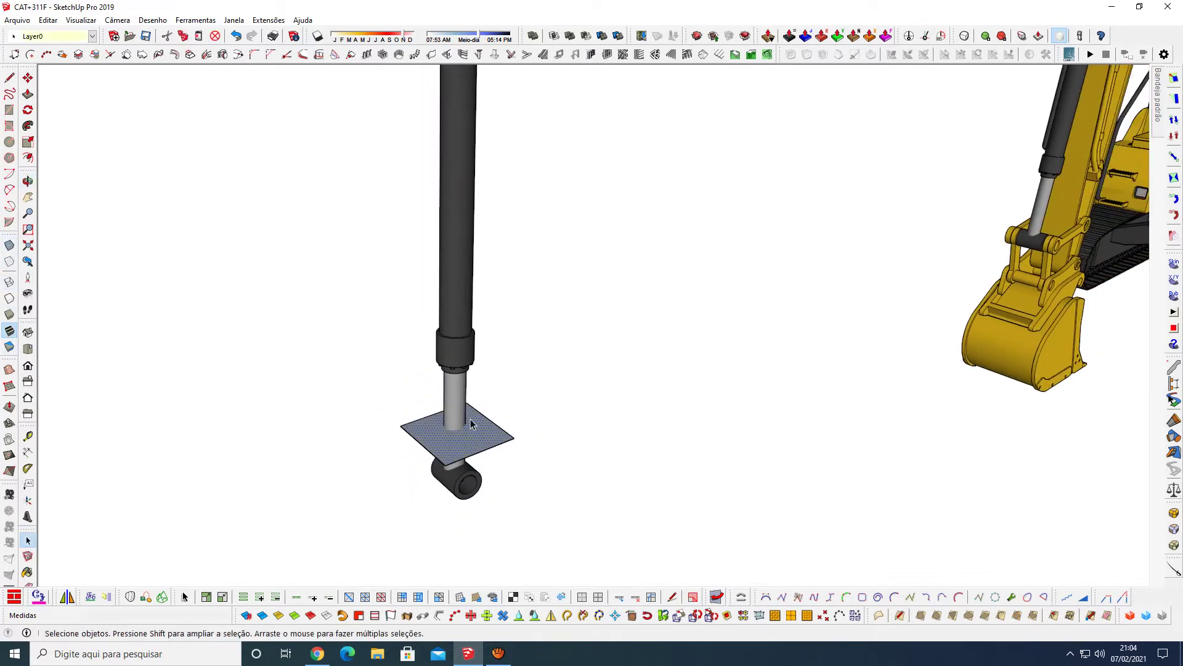
{"action": "left_click", "coordinate": [463, 411]}
{"action": "scroll", "coordinate": [481, 414], "scroll_direction": "down", "scroll_amount": 1}
{"action": "scroll", "coordinate": [491, 416], "scroll_direction": "down", "scroll_amount": 2}
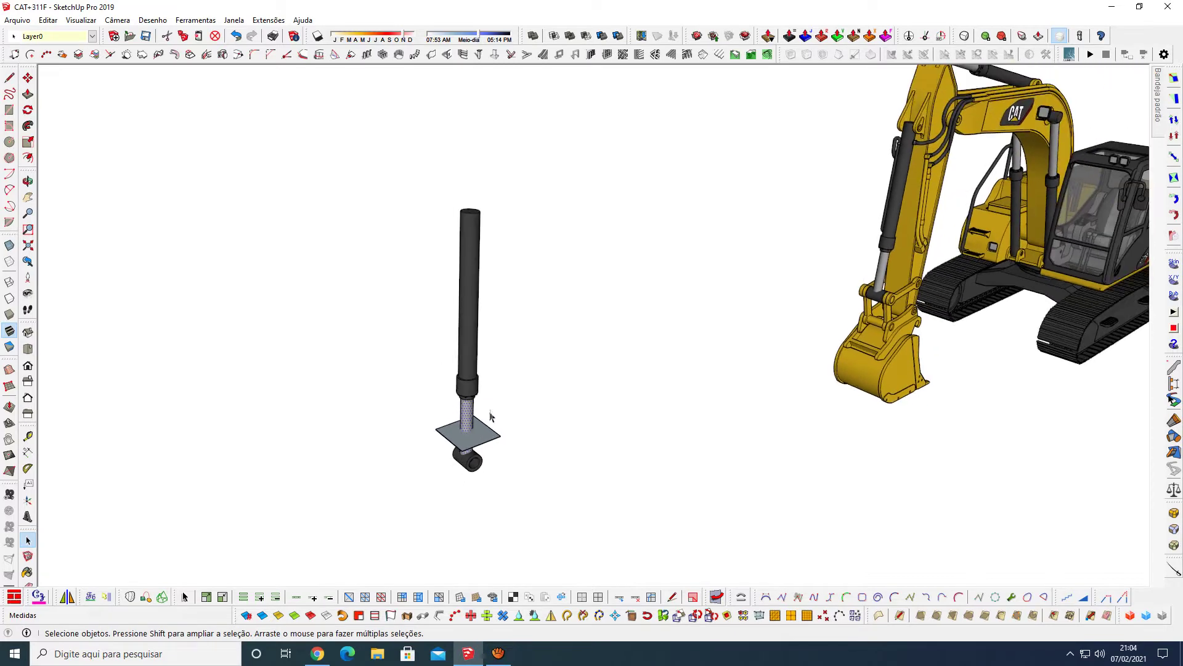
{"action": "mouse_move", "coordinate": [348, 170]}
{"action": "left_mouse_down"}
{"action": "mouse_move", "coordinate": [584, 515]}
{"action": "mouse_move", "coordinate": [545, 500]}
{"action": "left_mouse_up"}
{"action": "right_click", "coordinate": [482, 428]}
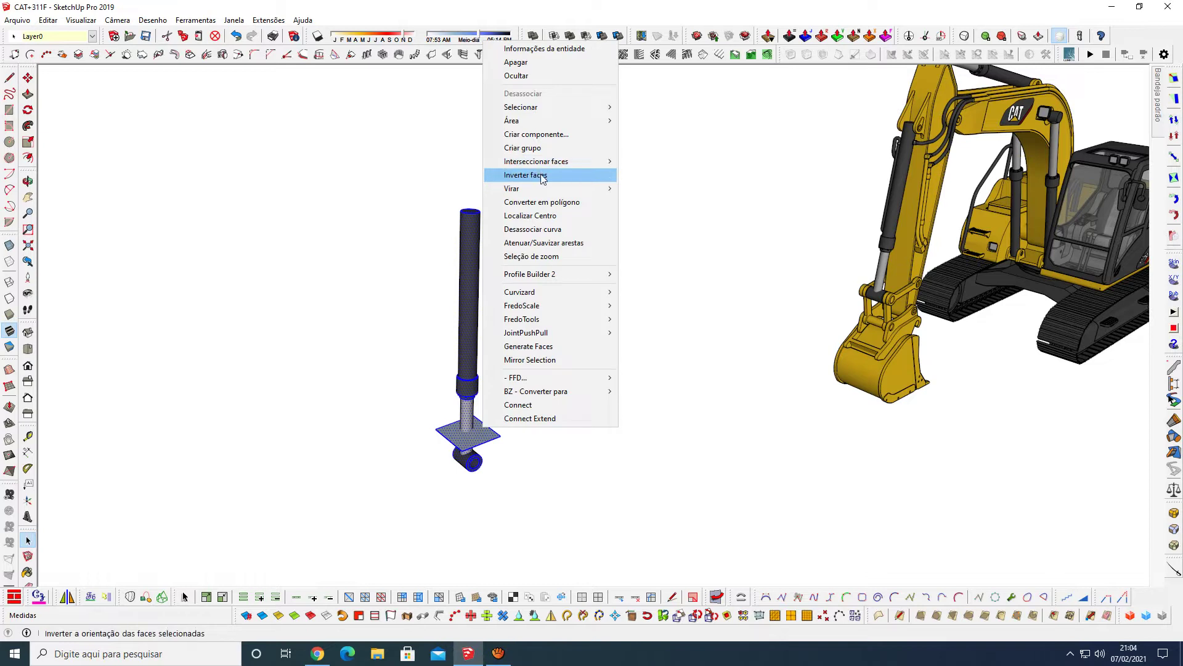
{"action": "mouse_move", "coordinate": [525, 175]}
{"action": "left_click", "coordinate": [664, 162]}
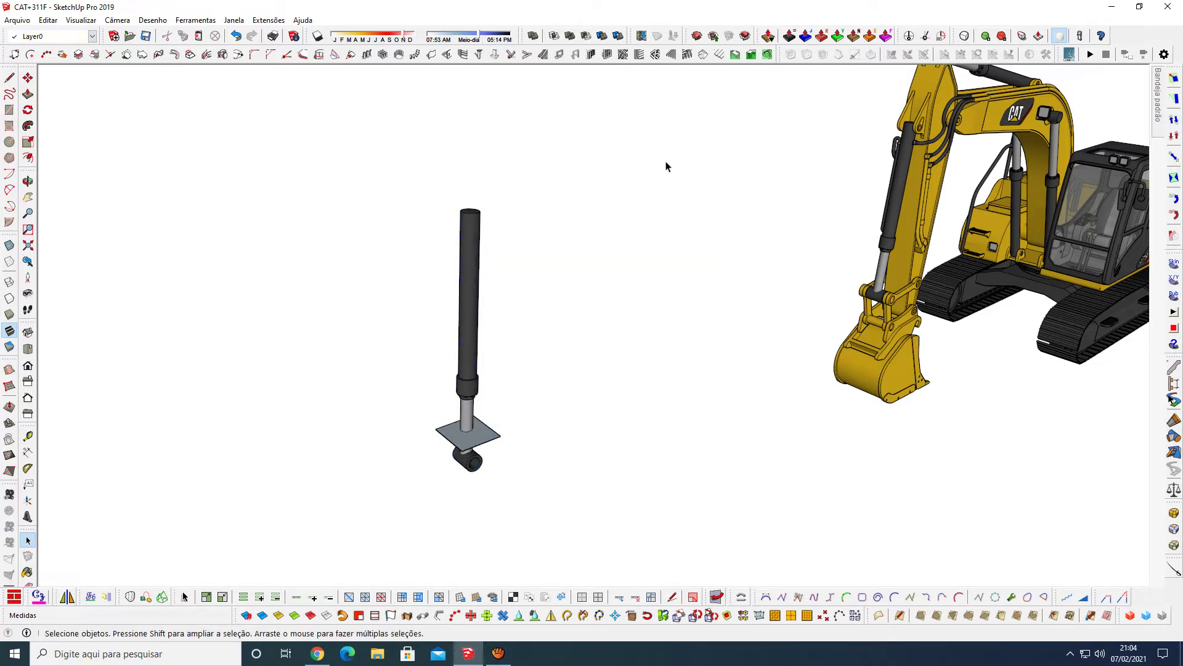
Step: Delete the square base plate's face and leftover edges from under the rod
{"action": "scroll", "coordinate": [476, 440], "scroll_direction": "up", "scroll_amount": 2}
{"action": "scroll", "coordinate": [483, 436], "scroll_direction": "up", "scroll_amount": 2}
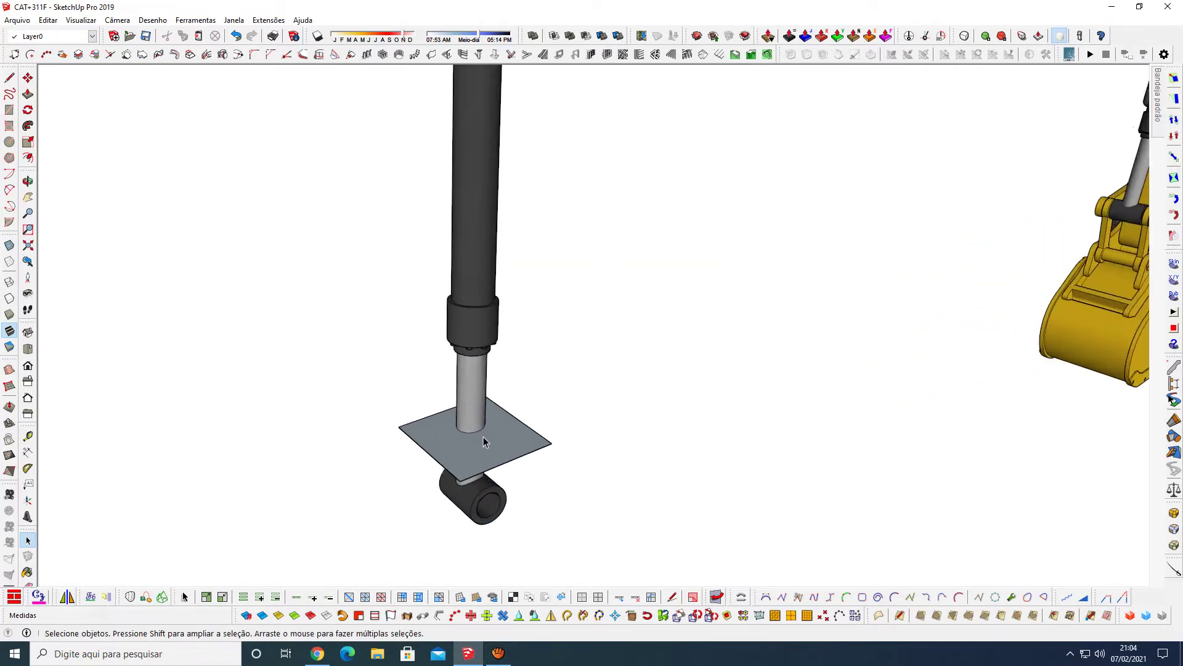
{"action": "scroll", "coordinate": [479, 435], "scroll_direction": "up", "scroll_amount": 2}
{"action": "scroll", "coordinate": [478, 436], "scroll_direction": "up", "scroll_amount": 2}
{"action": "left_click_drag", "start_coordinate": [691, 446], "coordinate": [631, 500]}
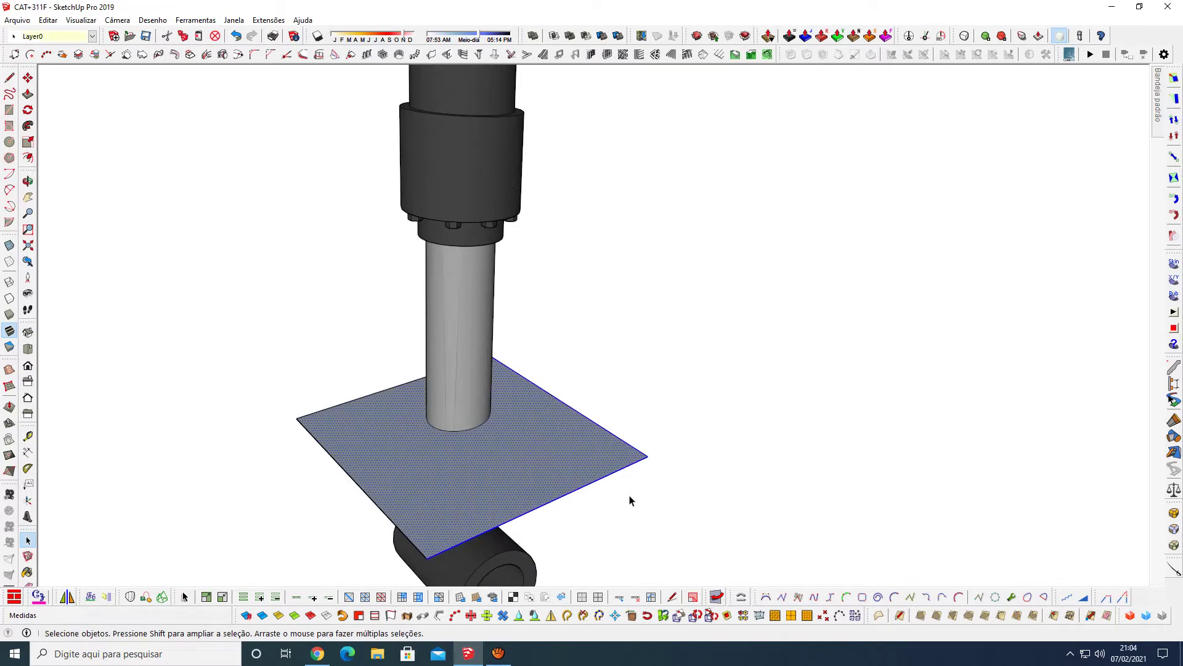
{"action": "key", "text": "Delete"}
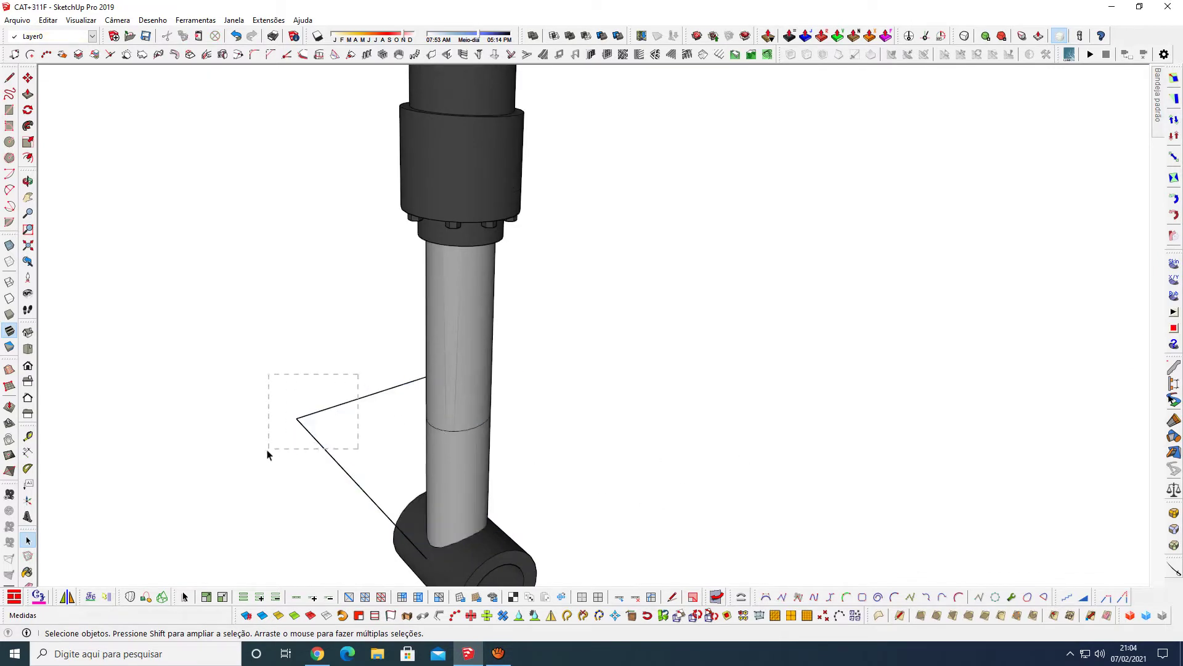
{"action": "left_click_drag", "start_coordinate": [267, 455], "coordinate": [263, 456]}
{"action": "key", "text": "Delete"}
Step: Select the rod's circular edge left after removing the plate
{"action": "scroll", "coordinate": [482, 417], "scroll_direction": "up", "scroll_amount": 2}
{"action": "scroll", "coordinate": [449, 435], "scroll_direction": "up", "scroll_amount": 2}
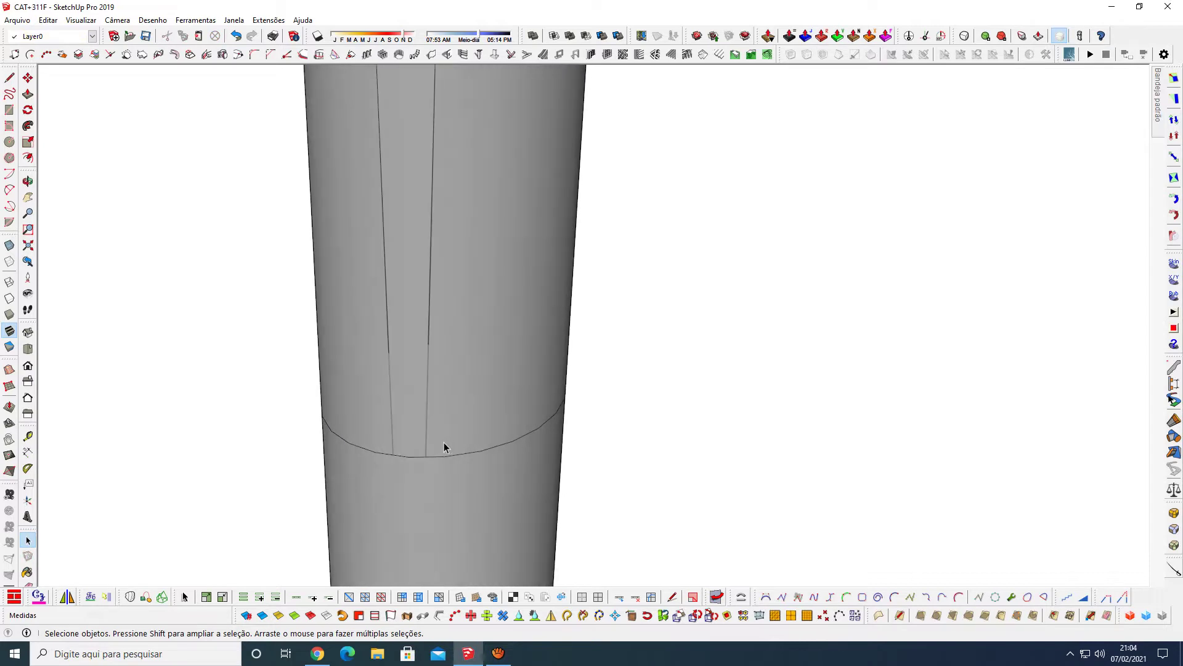
{"action": "scroll", "coordinate": [444, 442], "scroll_direction": "up", "scroll_amount": 2}
{"action": "scroll", "coordinate": [452, 449], "scroll_direction": "down", "scroll_amount": 2}
{"action": "scroll", "coordinate": [472, 408], "scroll_direction": "down", "scroll_amount": 2}
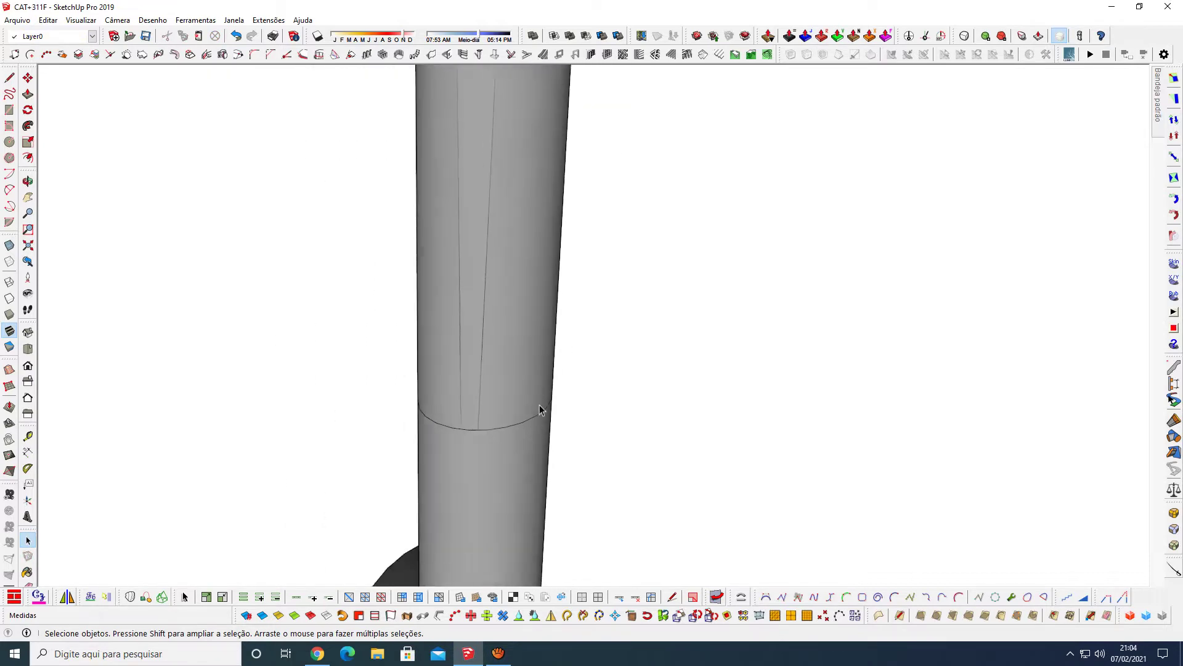
{"action": "mouse_move", "coordinate": [536, 404]}
{"action": "middle_mouse_down"}
{"action": "mouse_move", "coordinate": [503, 432]}
{"action": "mouse_move", "coordinate": [462, 325]}
{"action": "middle_mouse_up"}
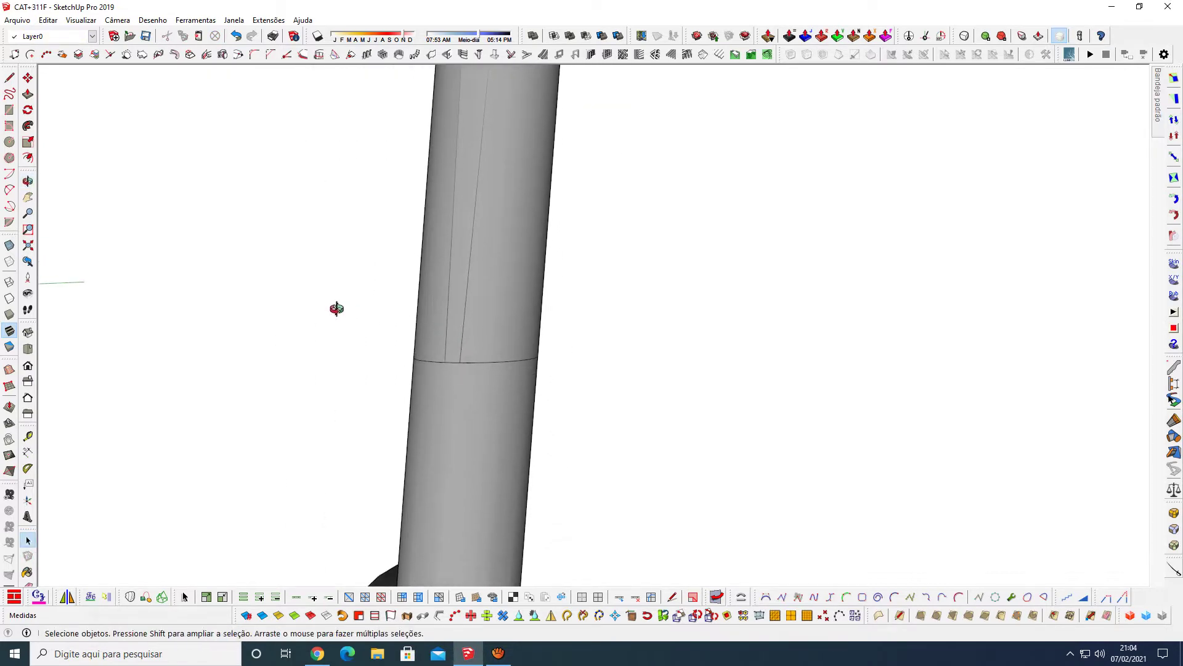
{"action": "left_click_drag", "start_coordinate": [335, 308], "coordinate": [666, 454]}
{"action": "scroll", "coordinate": [715, 467], "scroll_direction": "down", "scroll_amount": 5}
{"action": "scroll", "coordinate": [693, 456], "scroll_direction": "down", "scroll_amount": 2}
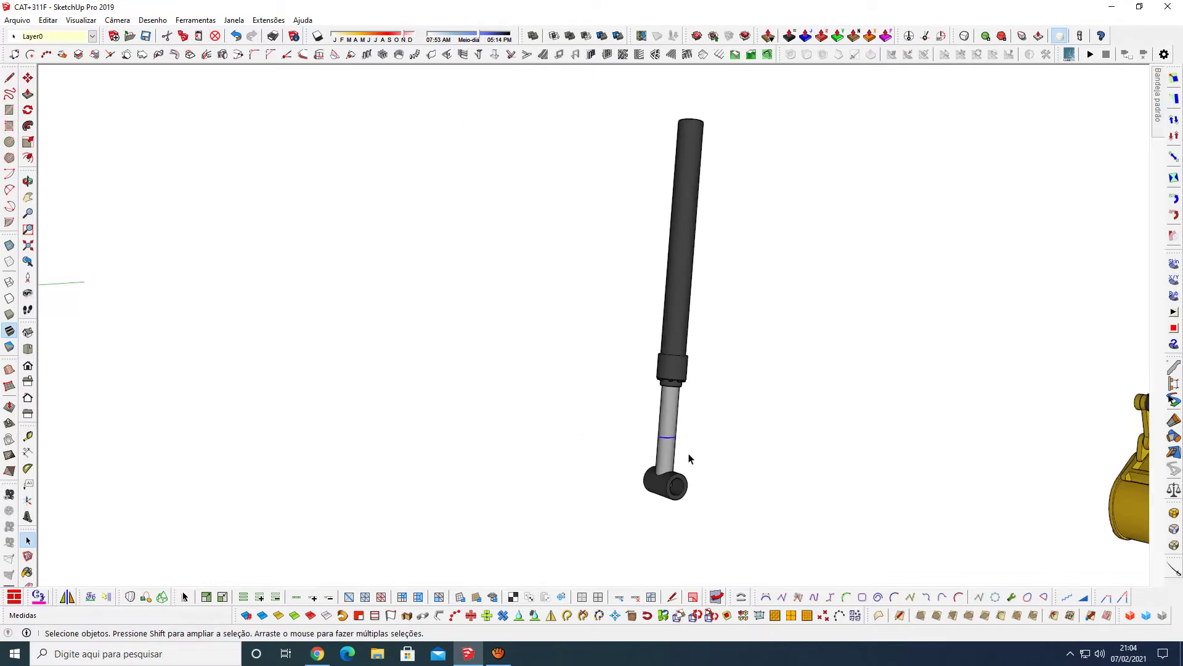
Step: Copy the rod's circle edge with Move and Ctrl, placing it beside the column
{"action": "key", "text": "m"}
{"action": "key", "text": "ctrl"}
{"action": "left_click", "coordinate": [696, 534]}
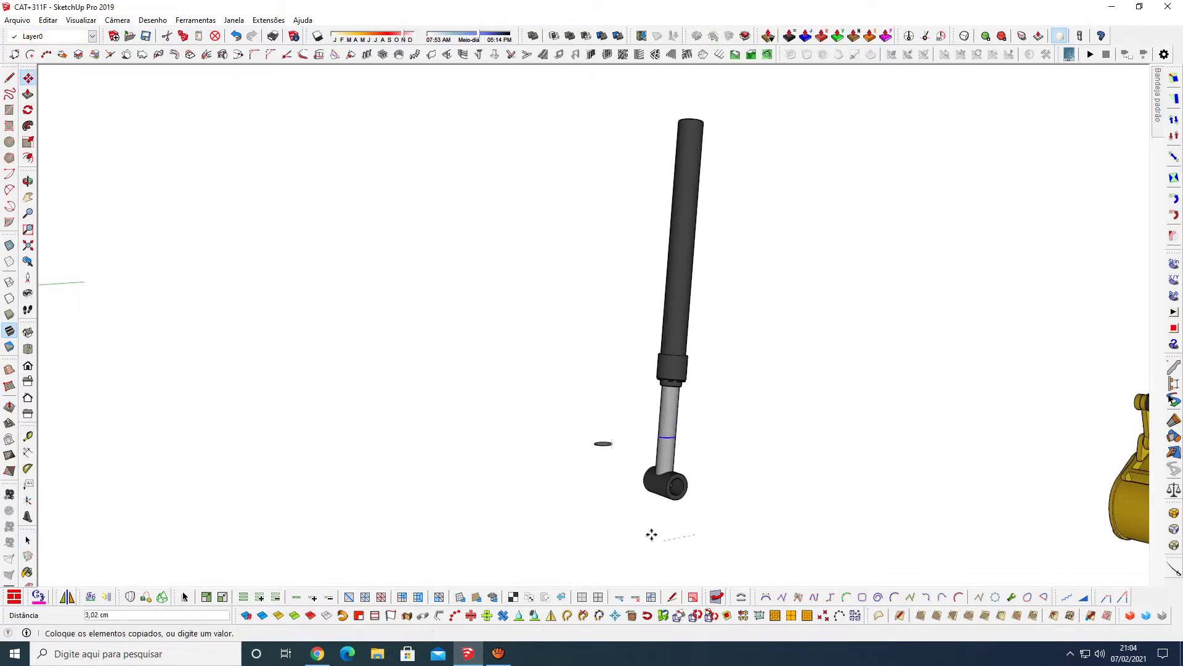
{"action": "left_click", "coordinate": [618, 548]}
Step: Orbit to a top-down view and select only the copied circle's face
{"action": "scroll", "coordinate": [541, 489], "scroll_direction": "up", "scroll_amount": 2}
{"action": "scroll", "coordinate": [503, 410], "scroll_direction": "up", "scroll_amount": 2}
{"action": "scroll", "coordinate": [508, 395], "scroll_direction": "down", "scroll_amount": 1}
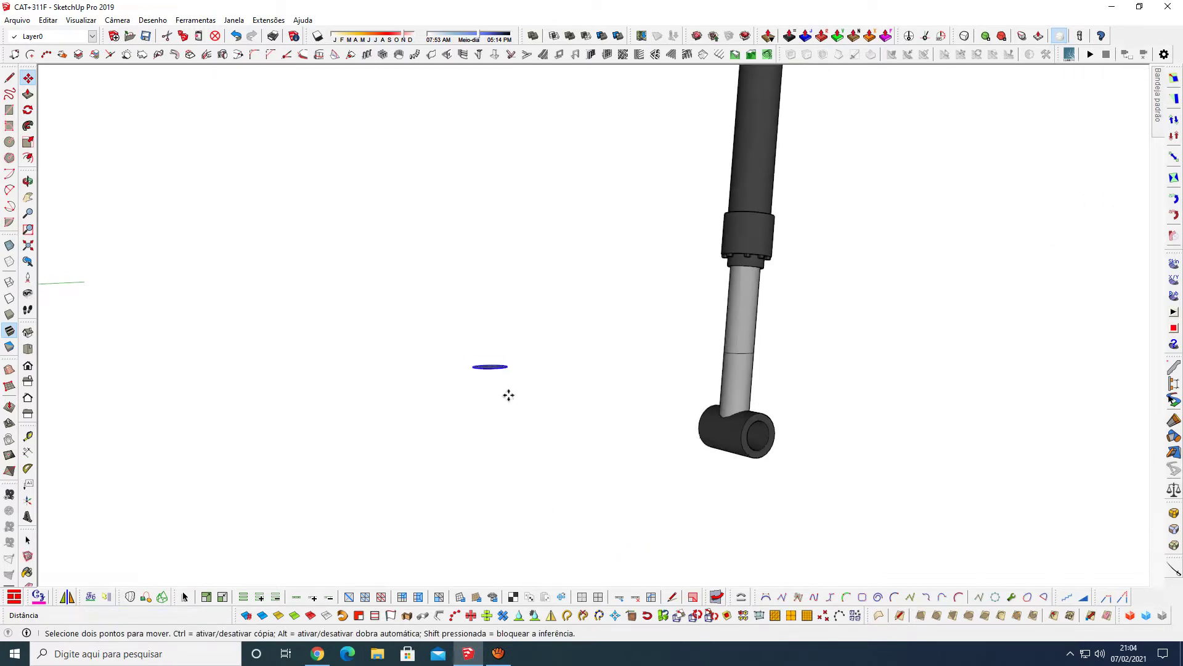
{"action": "scroll", "coordinate": [508, 395], "scroll_direction": "up", "scroll_amount": 2}
{"action": "scroll", "coordinate": [520, 393], "scroll_direction": "up", "scroll_amount": 2}
{"action": "mouse_move", "coordinate": [520, 394]}
{"action": "middle_mouse_down"}
{"action": "mouse_move", "coordinate": [563, 473]}
{"action": "mouse_move", "coordinate": [545, 362]}
{"action": "mouse_move", "coordinate": [582, 472]}
{"action": "middle_mouse_up"}
{"action": "scroll", "coordinate": [574, 343], "scroll_direction": "up", "scroll_amount": 1}
{"action": "scroll", "coordinate": [576, 349], "scroll_direction": "up", "scroll_amount": 2}
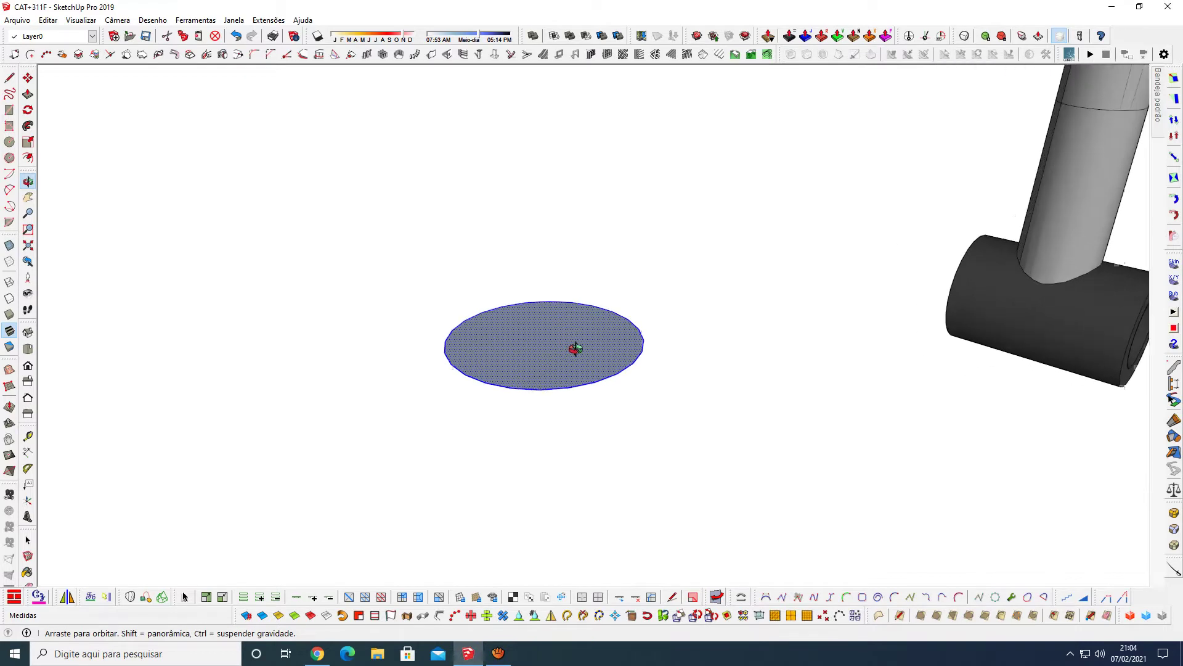
{"action": "mouse_move", "coordinate": [575, 349]}
{"action": "middle_mouse_down"}
{"action": "mouse_move", "coordinate": [542, 397]}
{"action": "mouse_move", "coordinate": [592, 507]}
{"action": "mouse_move", "coordinate": [545, 378]}
{"action": "middle_mouse_up"}
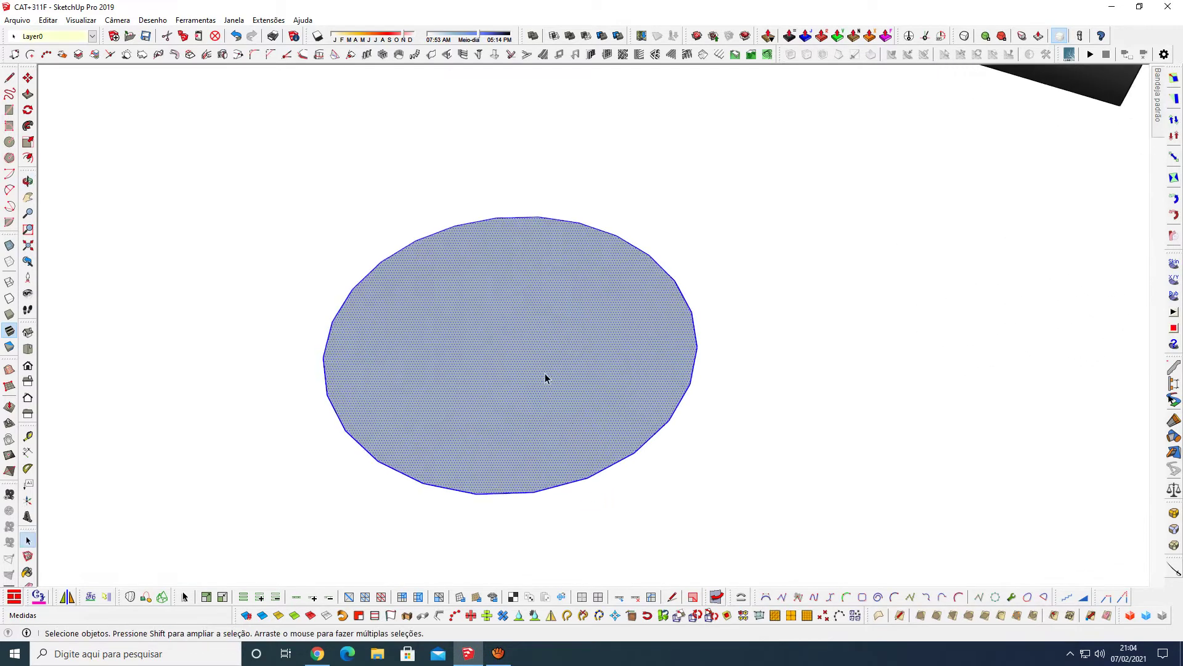
{"action": "left_click", "coordinate": [545, 373]}
{"action": "key", "text": "l"}
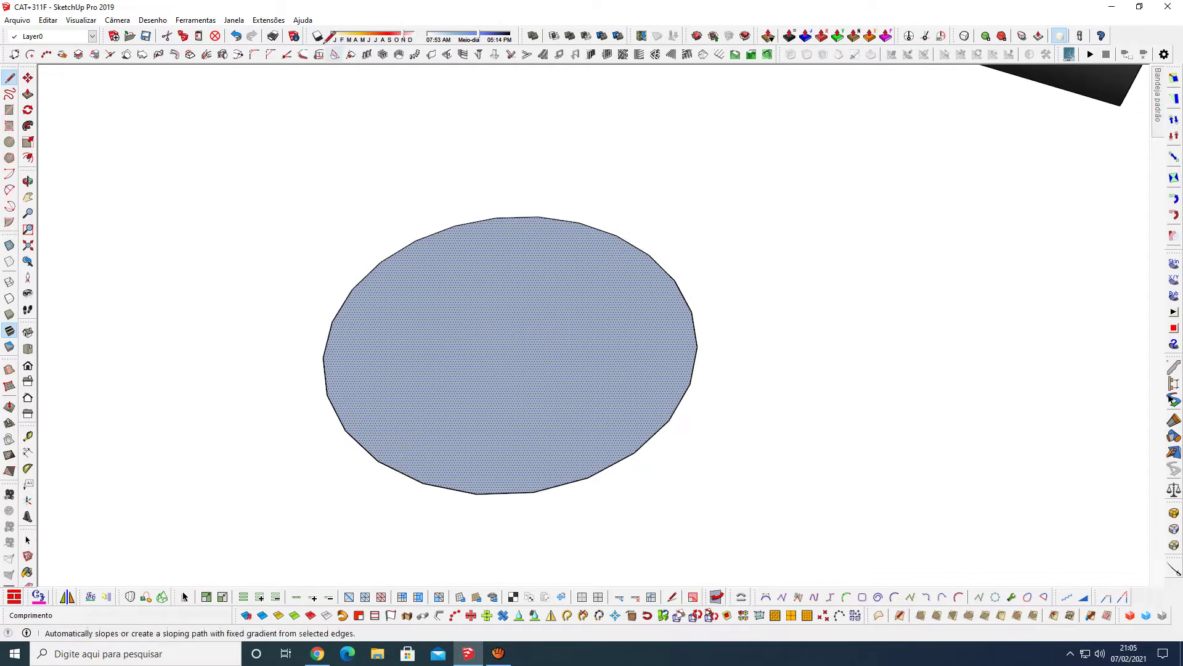
{"action": "left_click", "coordinate": [271, 22]}
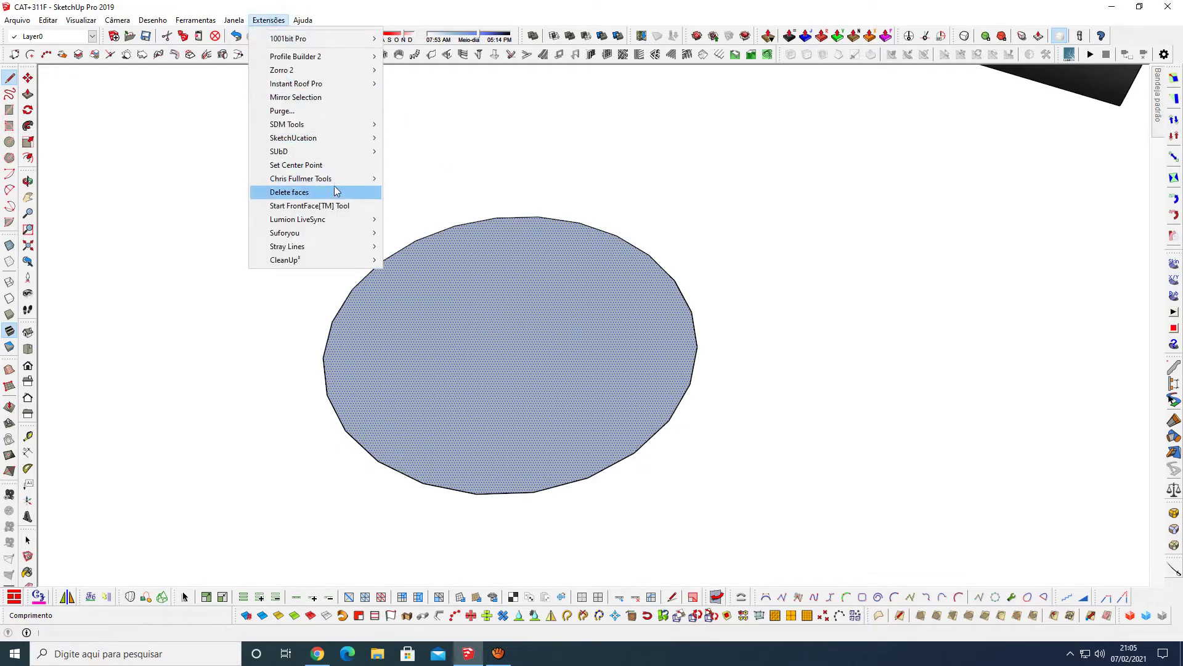
{"action": "left_click", "coordinate": [330, 164]}
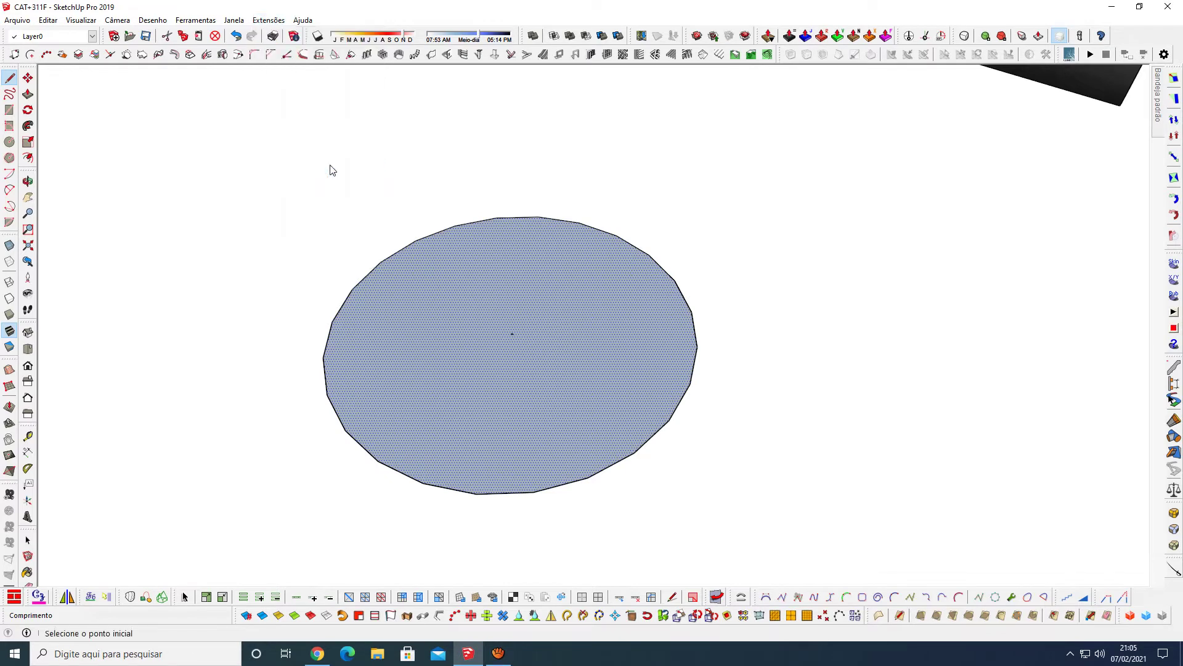
{"action": "left_click", "coordinate": [512, 333]}
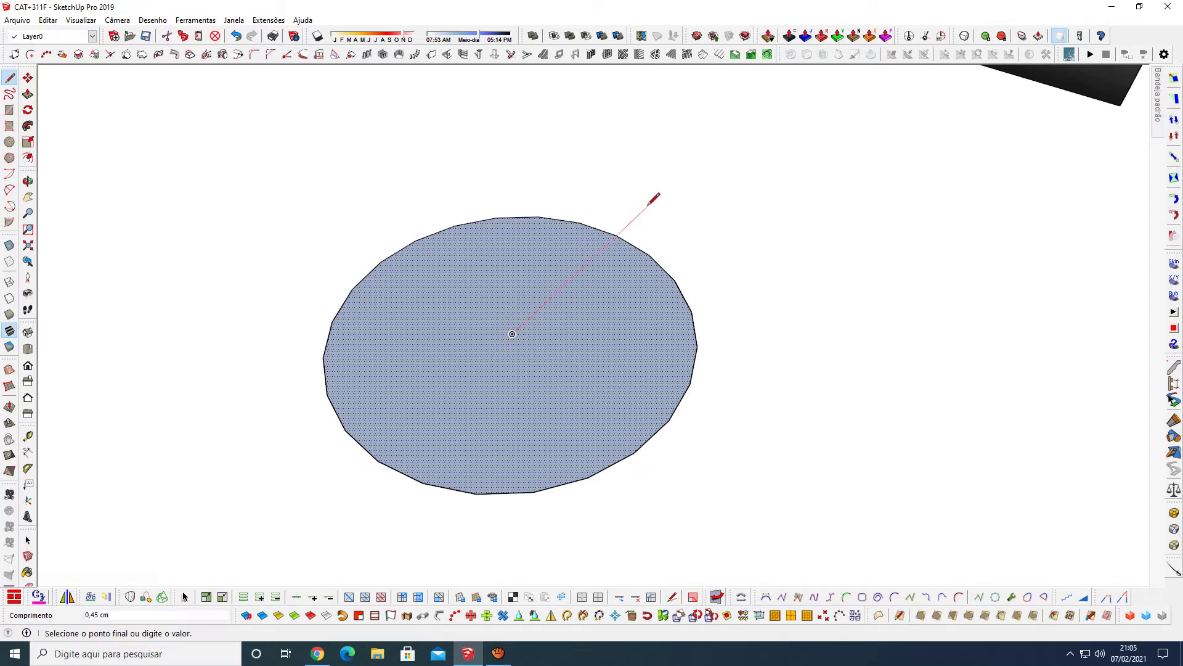
{"action": "left_click", "coordinate": [617, 235]}
{"action": "left_click", "coordinate": [380, 457]}
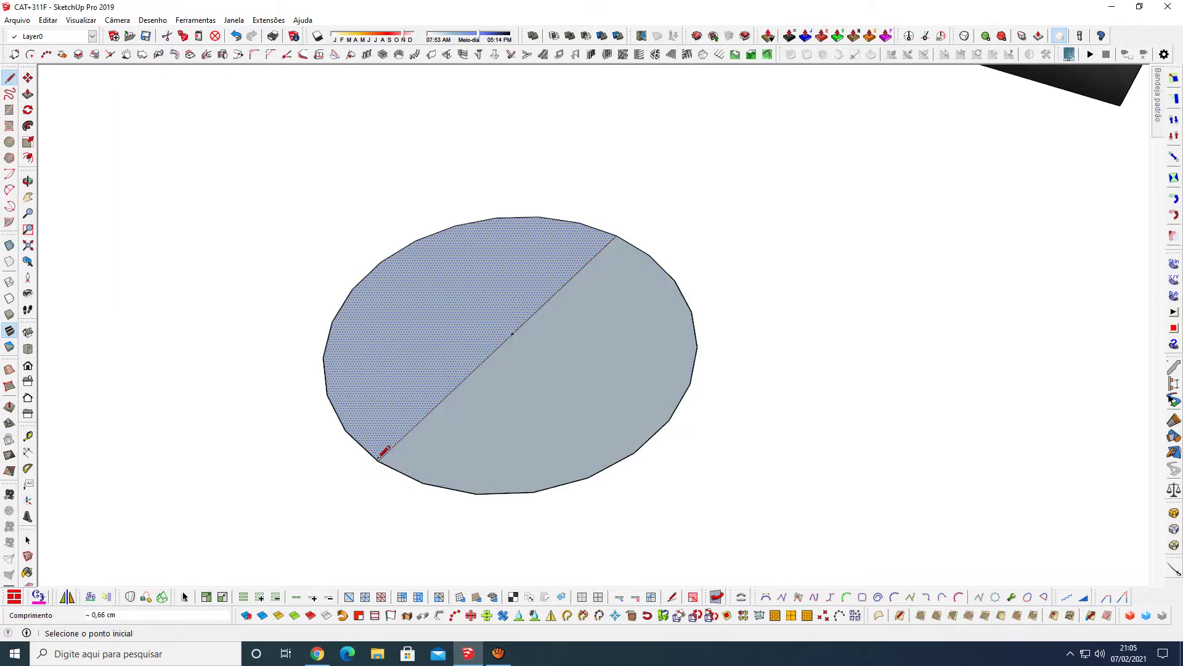
{"action": "key", "text": "space"}
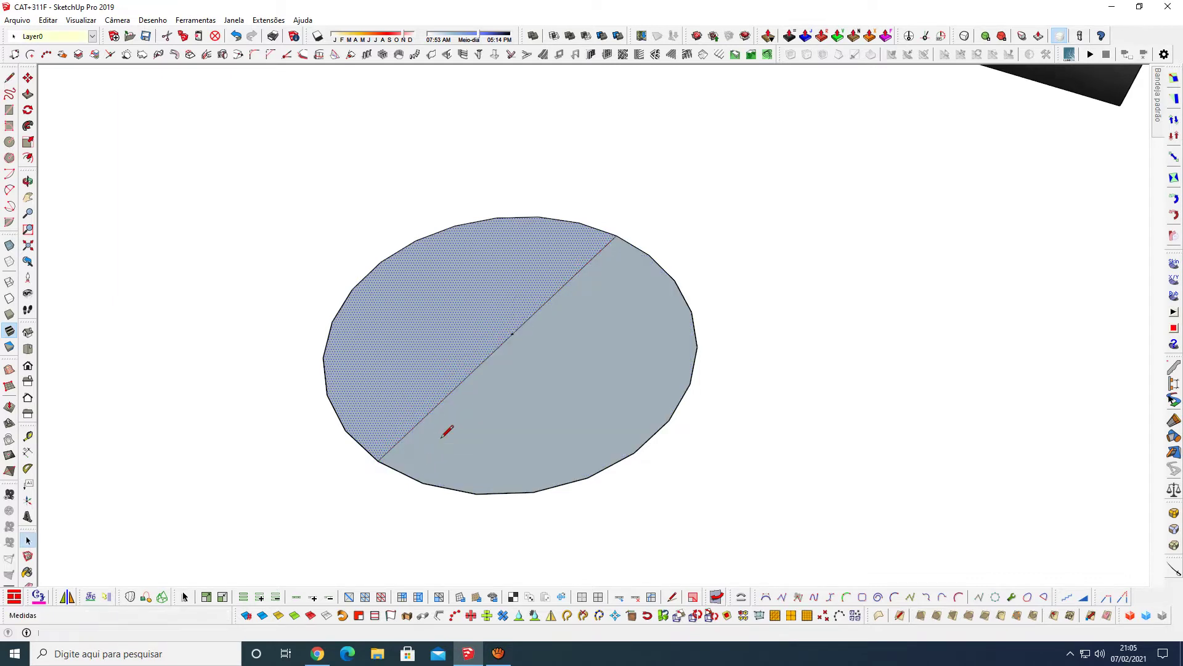
{"action": "scroll", "coordinate": [459, 425], "scroll_direction": "down", "scroll_amount": 2}
{"action": "scroll", "coordinate": [469, 413], "scroll_direction": "down", "scroll_amount": 4}
{"action": "scroll", "coordinate": [487, 400], "scroll_direction": "down", "scroll_amount": 2}
{"action": "scroll", "coordinate": [503, 392], "scroll_direction": "down", "scroll_amount": 3}
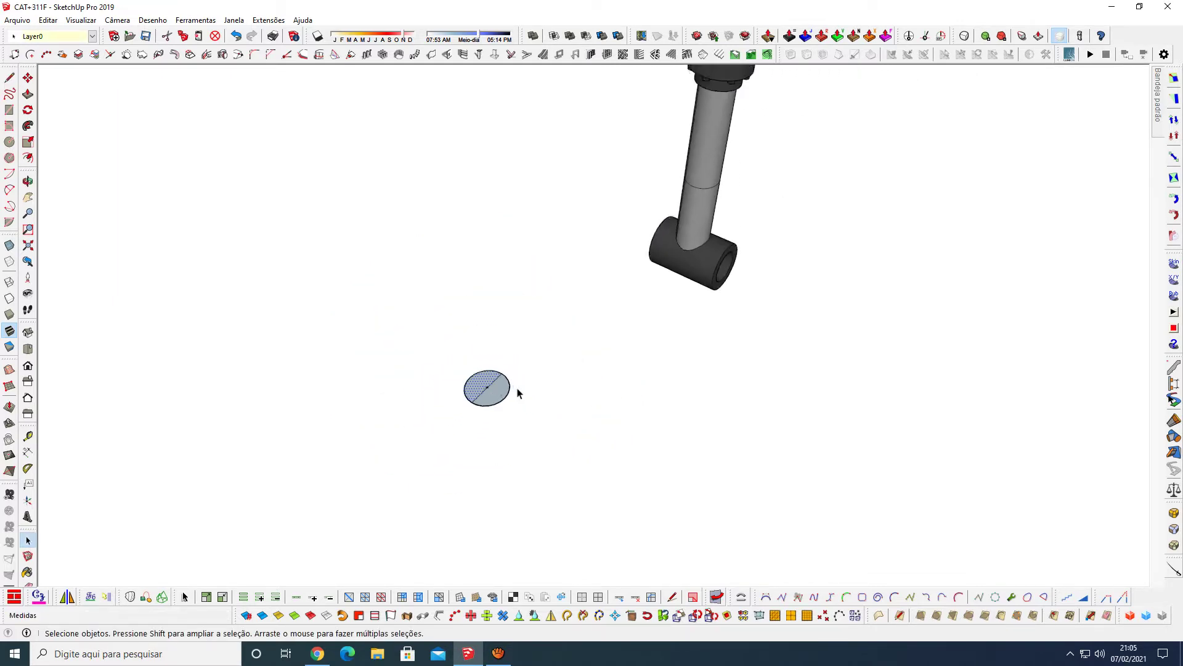
{"action": "scroll", "coordinate": [518, 392], "scroll_direction": "down", "scroll_amount": 2}
{"action": "scroll", "coordinate": [487, 428], "scroll_direction": "up", "scroll_amount": 1}
{"action": "scroll", "coordinate": [502, 392], "scroll_direction": "up", "scroll_amount": 2}
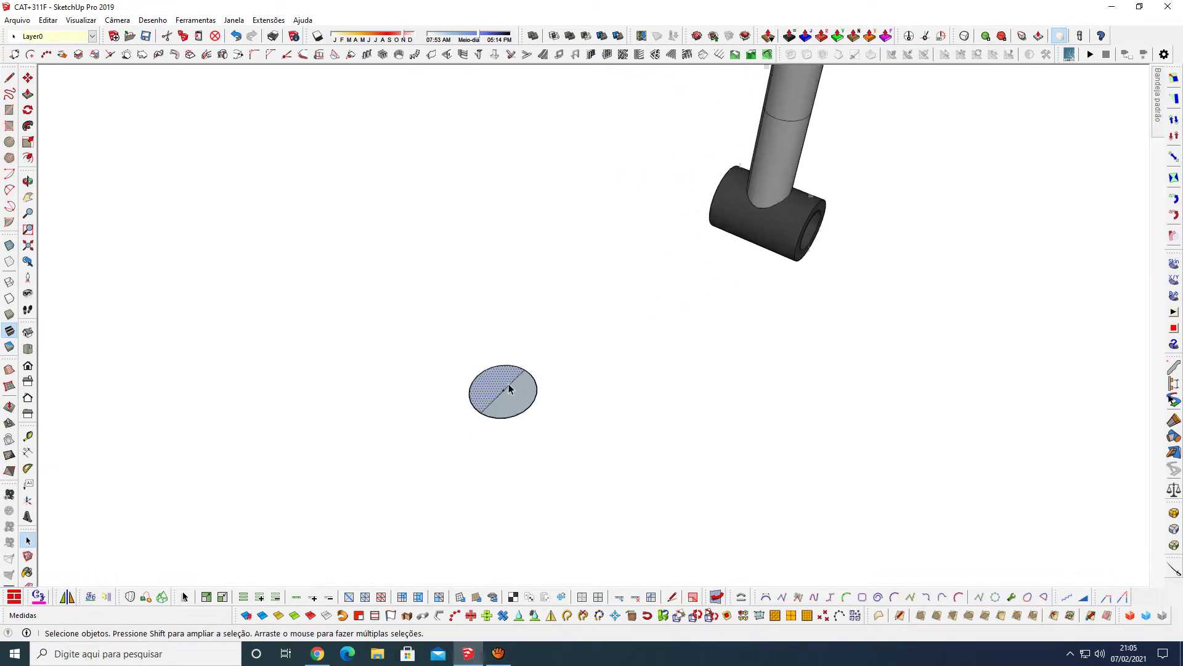
{"action": "scroll", "coordinate": [493, 395], "scroll_direction": "down", "scroll_amount": 1}
{"action": "scroll", "coordinate": [475, 407], "scroll_direction": "down", "scroll_amount": 3}
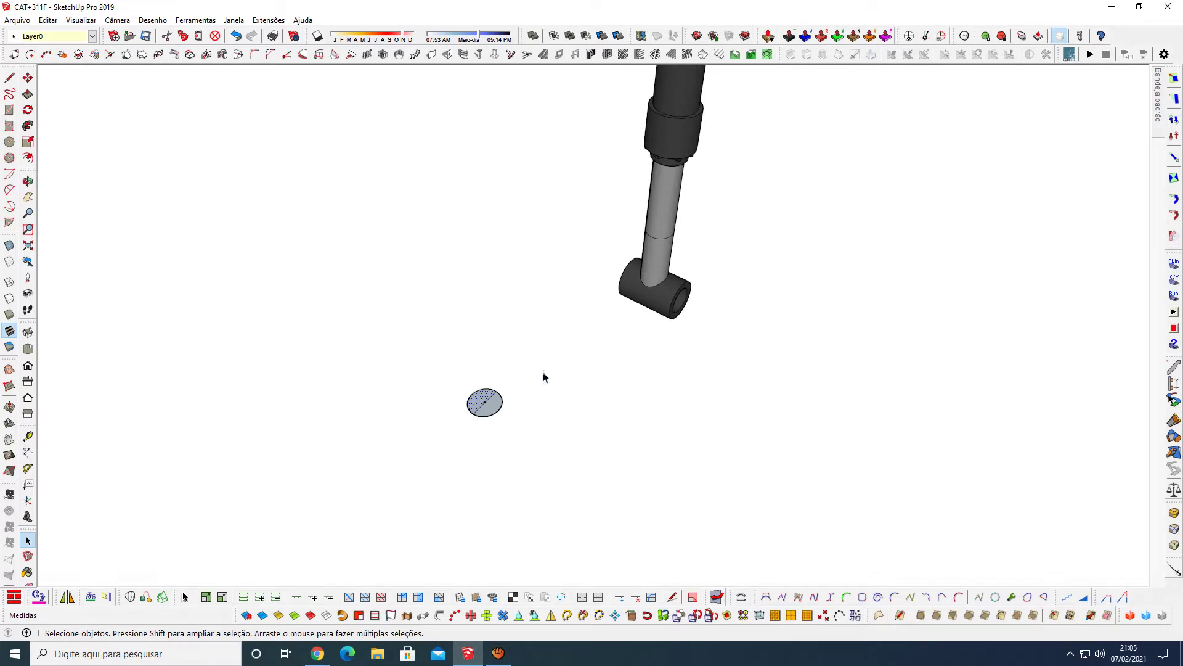
{"action": "scroll", "coordinate": [673, 258], "scroll_direction": "up", "scroll_amount": 1}
{"action": "scroll", "coordinate": [673, 257], "scroll_direction": "down", "scroll_amount": 1}
{"action": "scroll", "coordinate": [457, 454], "scroll_direction": "up", "scroll_amount": 3}
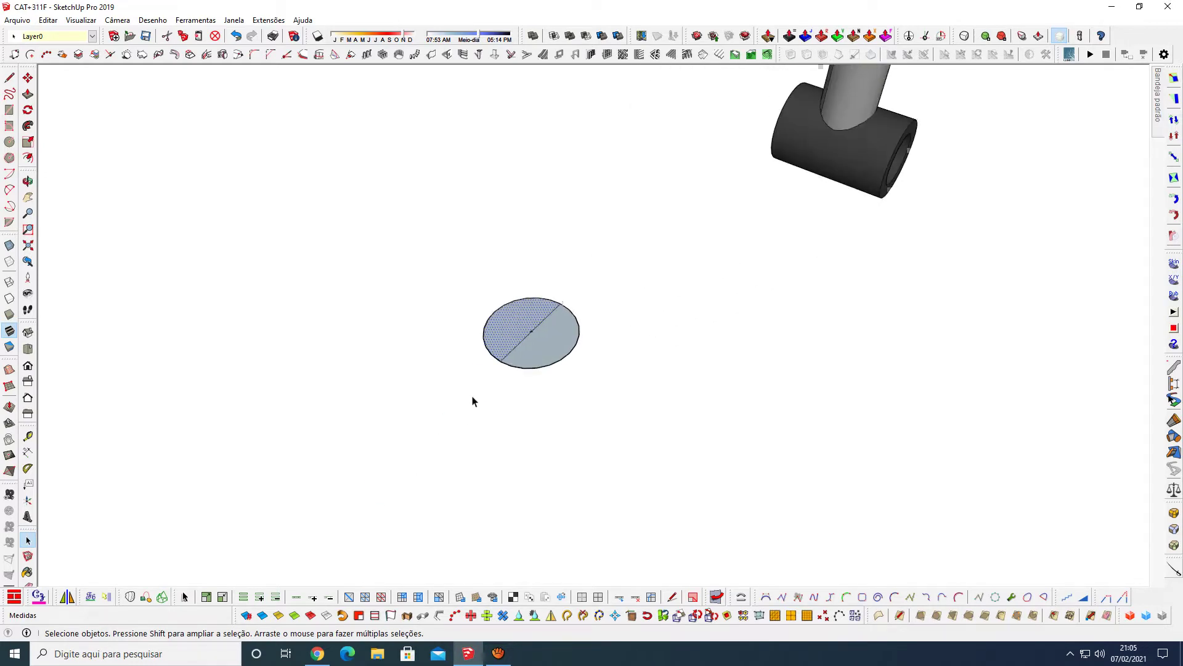
Step: Measure the disc's diameter with the Dimension tool, cancelling without placing it
{"action": "left_click", "coordinate": [27, 452]}
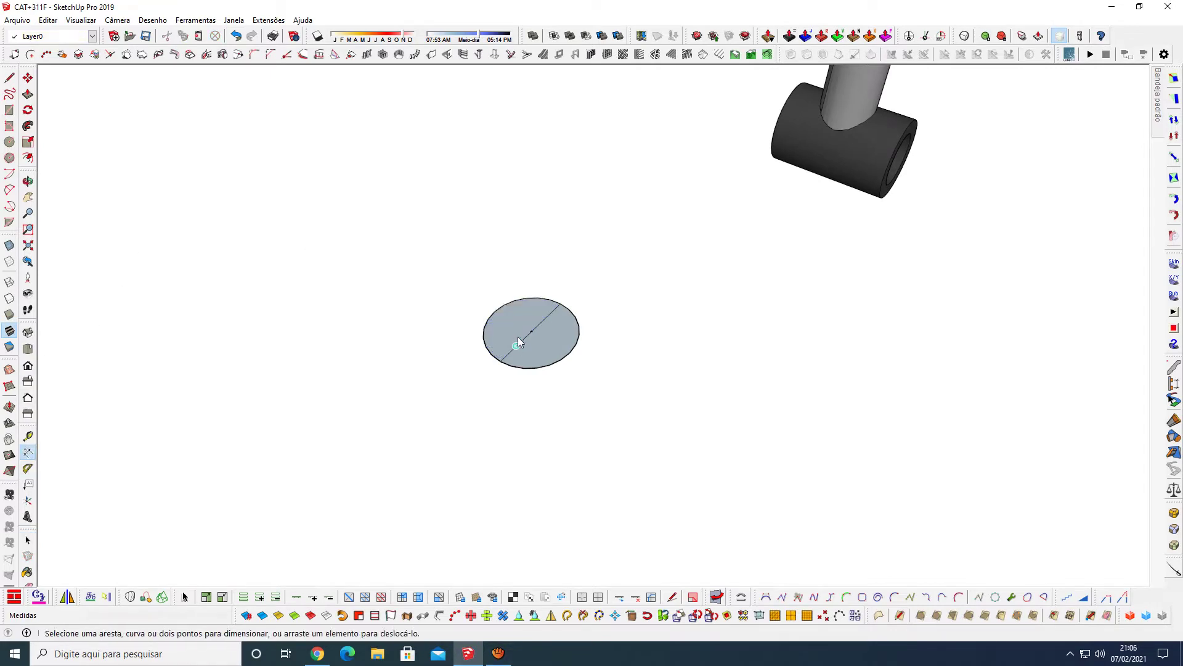
{"action": "scroll", "coordinate": [547, 319], "scroll_direction": "up", "scroll_amount": 2}
{"action": "scroll", "coordinate": [554, 335], "scroll_direction": "up", "scroll_amount": 2}
{"action": "scroll", "coordinate": [548, 342], "scroll_direction": "up", "scroll_amount": 1}
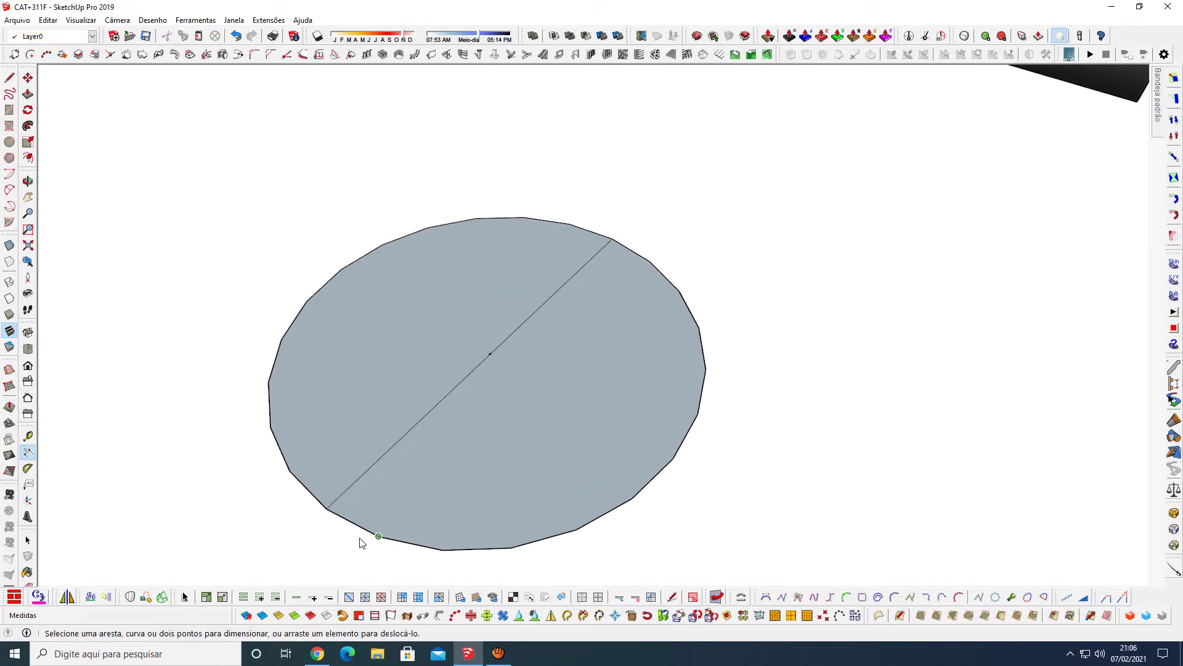
{"action": "left_click", "coordinate": [326, 509]}
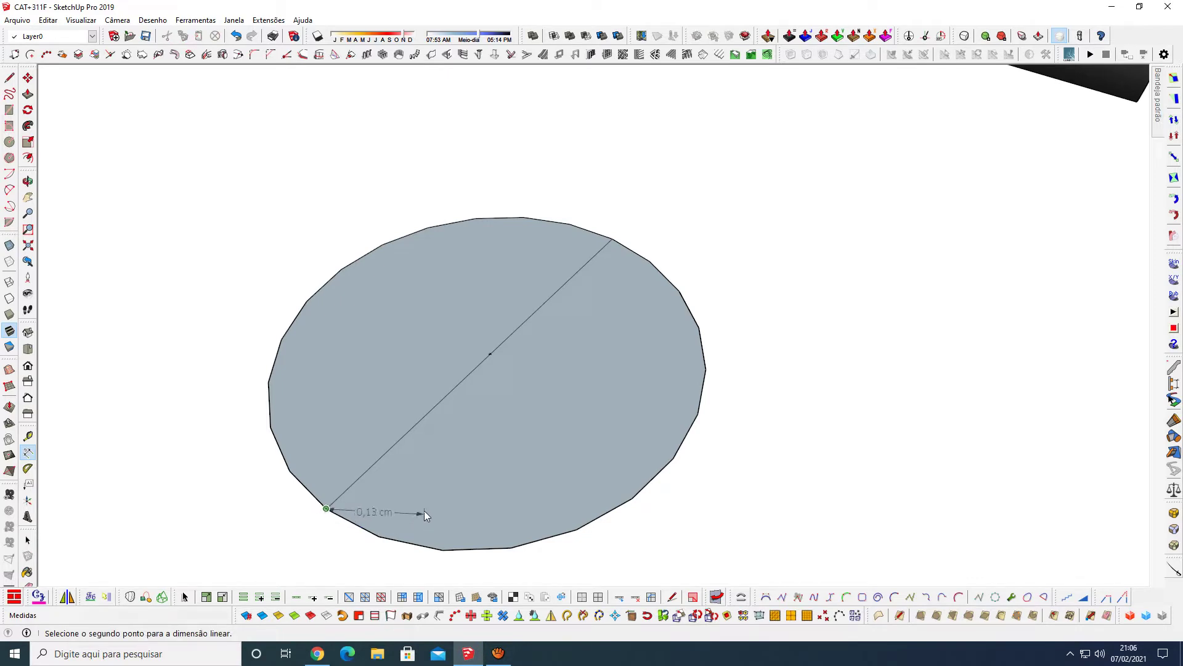
{"action": "left_click", "coordinate": [613, 240]}
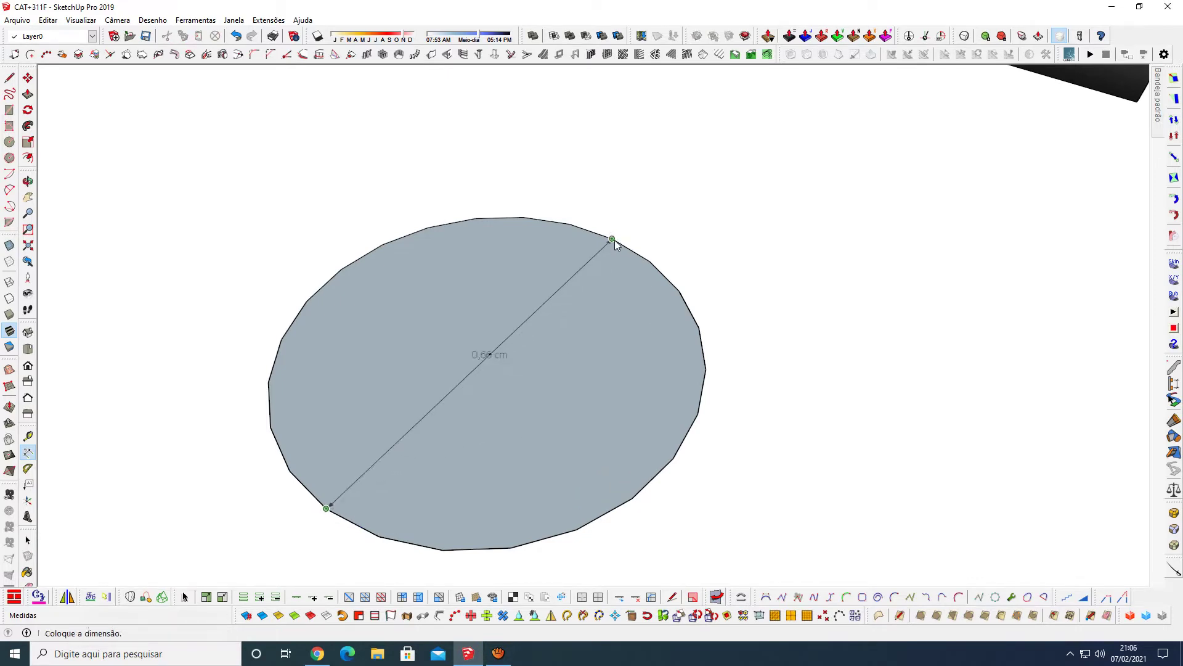
{"action": "key", "text": "space"}
{"action": "scroll", "coordinate": [446, 353], "scroll_direction": "down", "scroll_amount": 1}
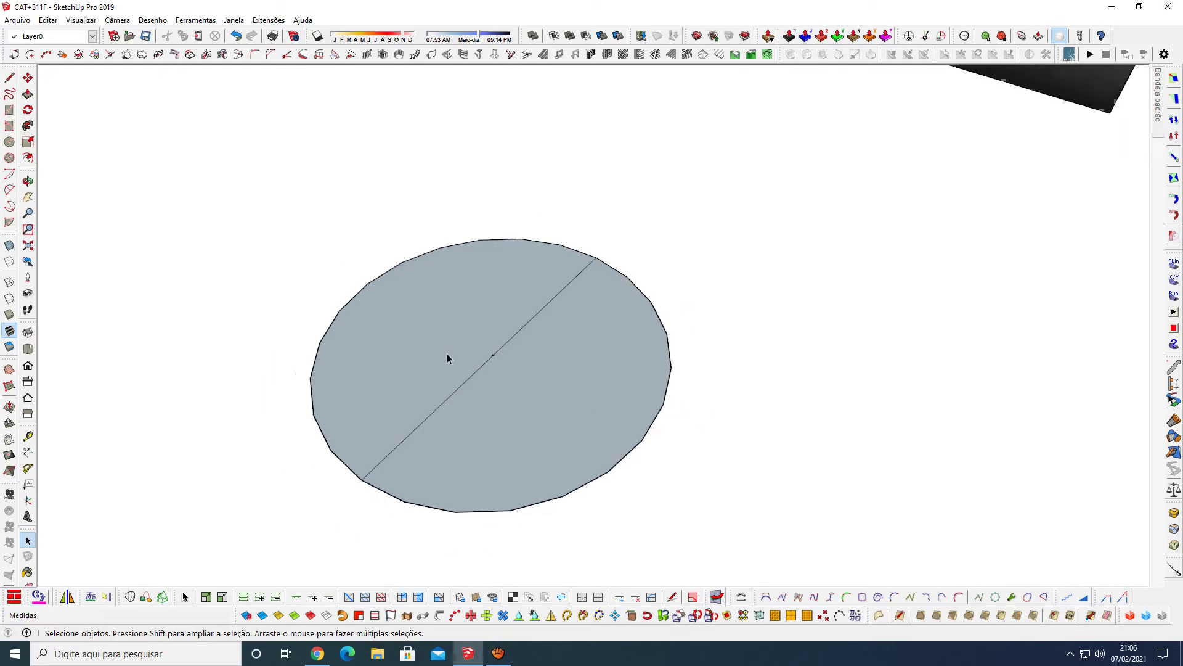
{"action": "scroll", "coordinate": [391, 344], "scroll_direction": "down", "scroll_amount": 2}
{"action": "scroll", "coordinate": [539, 441], "scroll_direction": "down", "scroll_amount": 3}
{"action": "scroll", "coordinate": [510, 431], "scroll_direction": "up", "scroll_amount": 4}
{"action": "scroll", "coordinate": [528, 337], "scroll_direction": "down", "scroll_amount": 3}
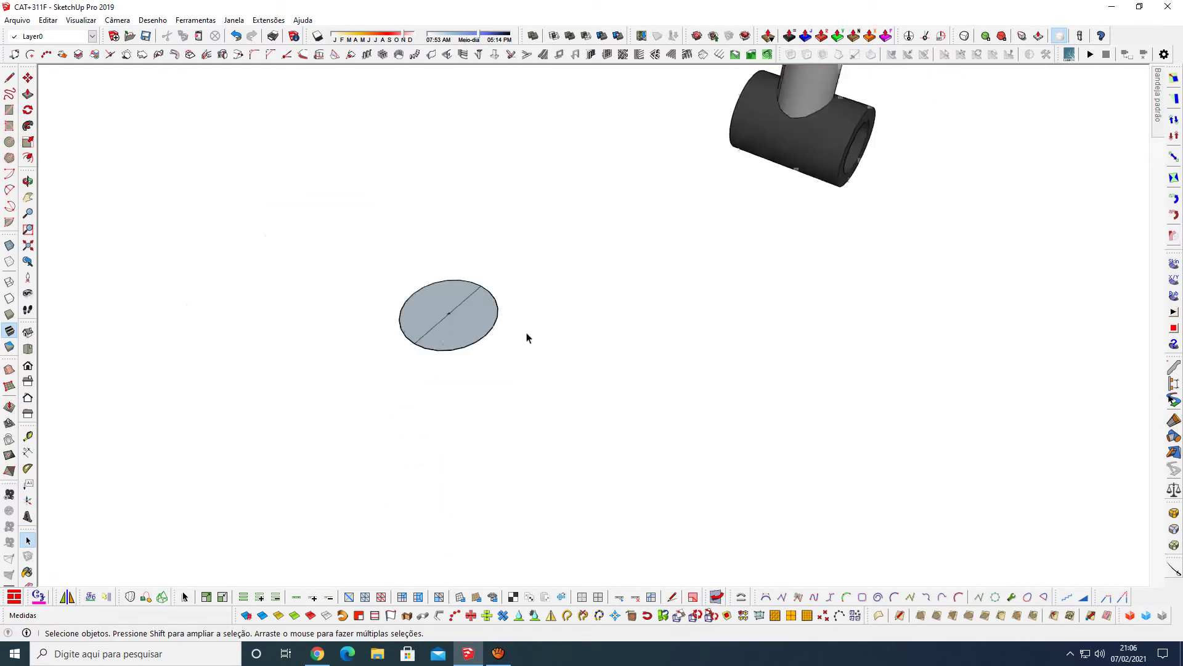
{"action": "scroll", "coordinate": [441, 319], "scroll_direction": "down", "scroll_amount": 5}
{"action": "scroll", "coordinate": [365, 335], "scroll_direction": "up", "scroll_amount": 5}
{"action": "scroll", "coordinate": [489, 370], "scroll_direction": "up", "scroll_amount": 1}
{"action": "scroll", "coordinate": [490, 363], "scroll_direction": "up", "scroll_amount": 2}
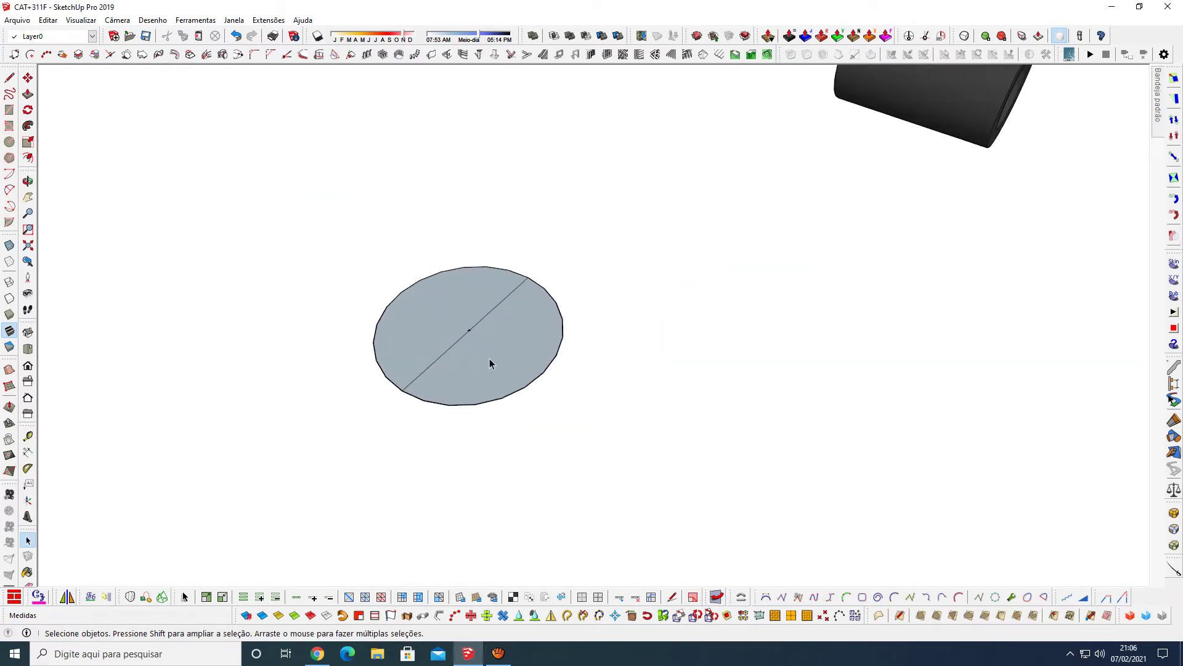
{"action": "scroll", "coordinate": [490, 361], "scroll_direction": "up", "scroll_amount": 2}
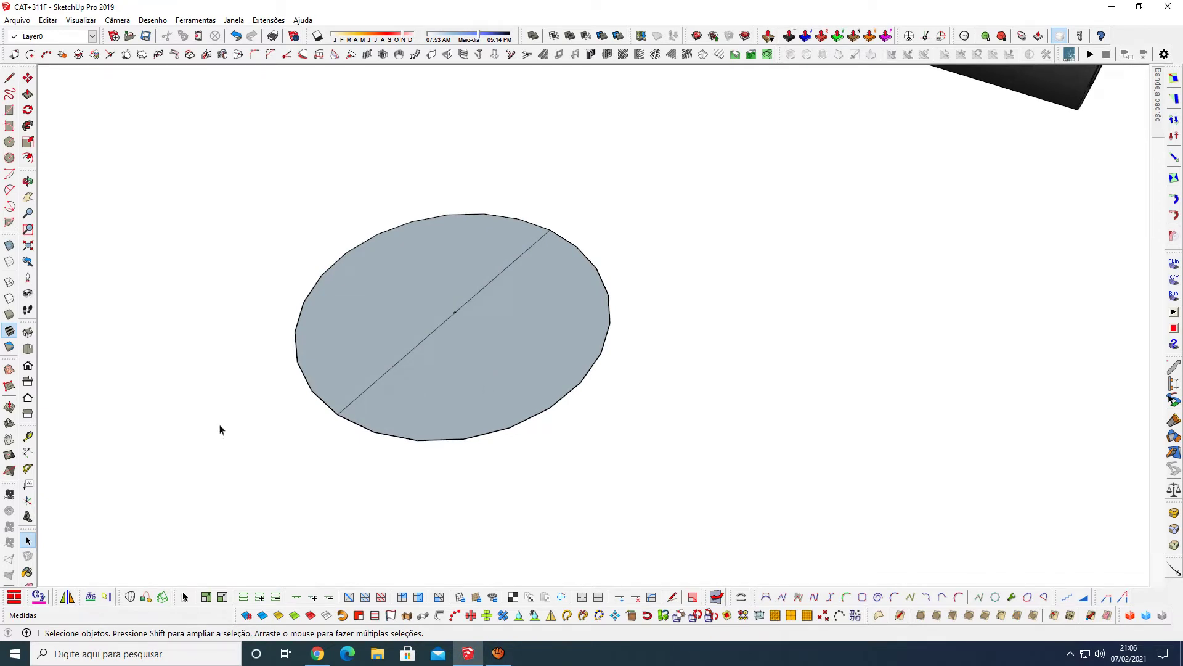
Step: Select the whole disc with its diameter line and make it a group
{"action": "left_click", "coordinate": [415, 338]}
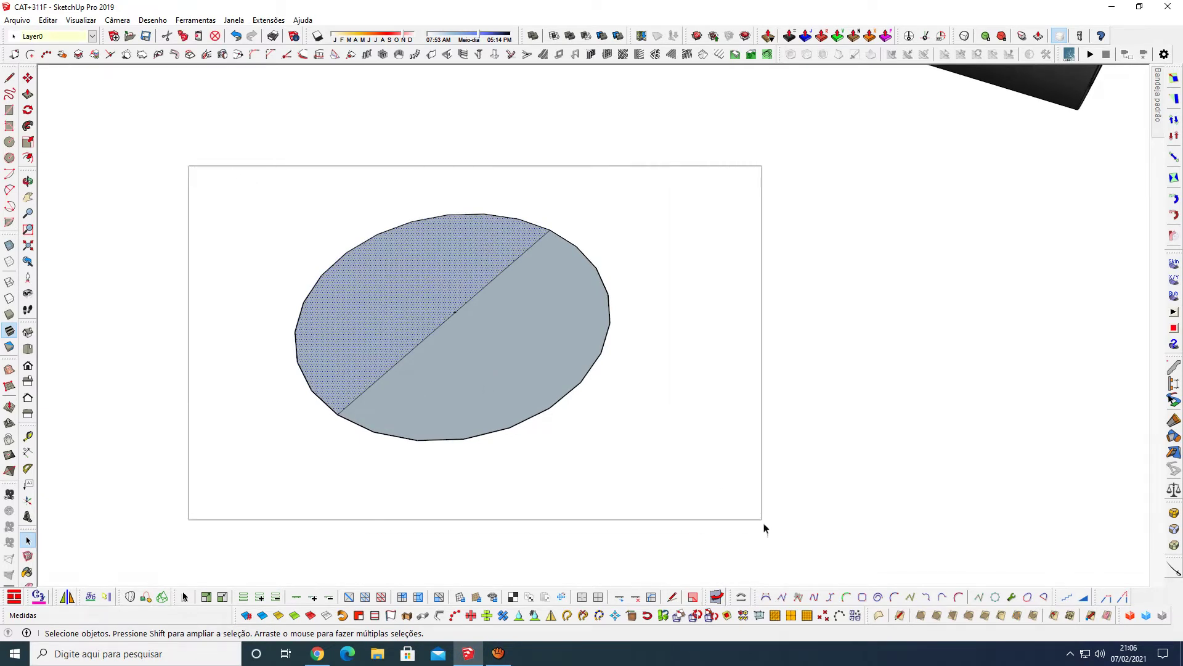
{"action": "left_click_drag", "start_coordinate": [214, 188], "coordinate": [763, 521]}
{"action": "right_click", "coordinate": [527, 349]}
{"action": "left_click", "coordinate": [566, 389]}
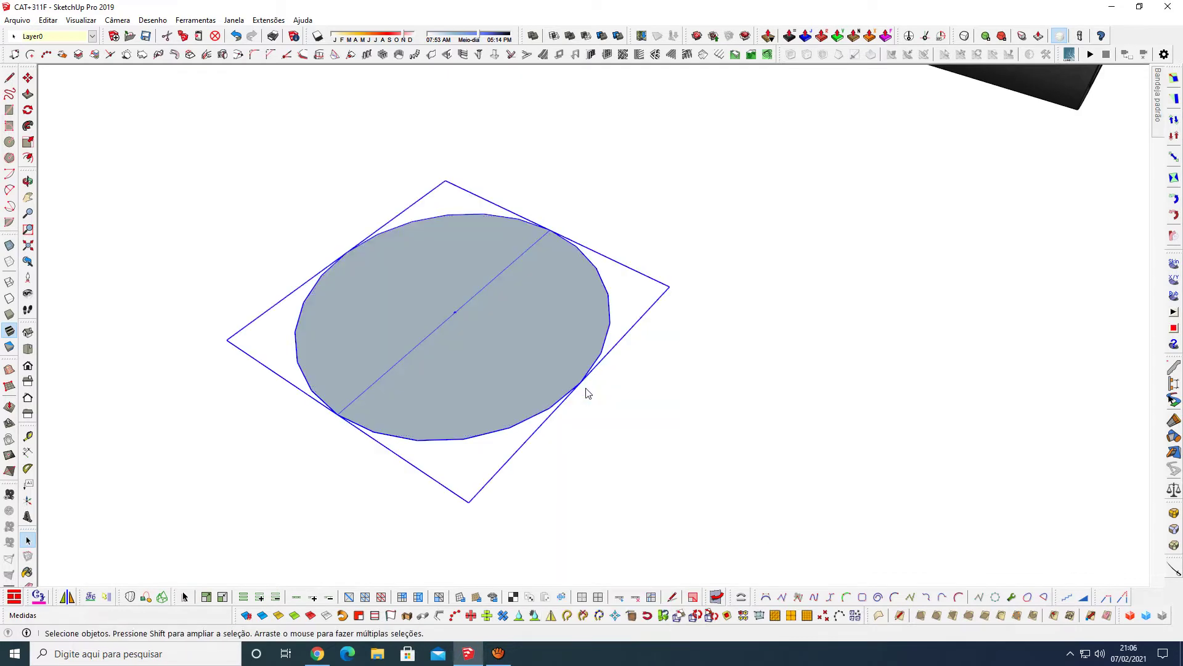
{"action": "left_click", "coordinate": [732, 381]}
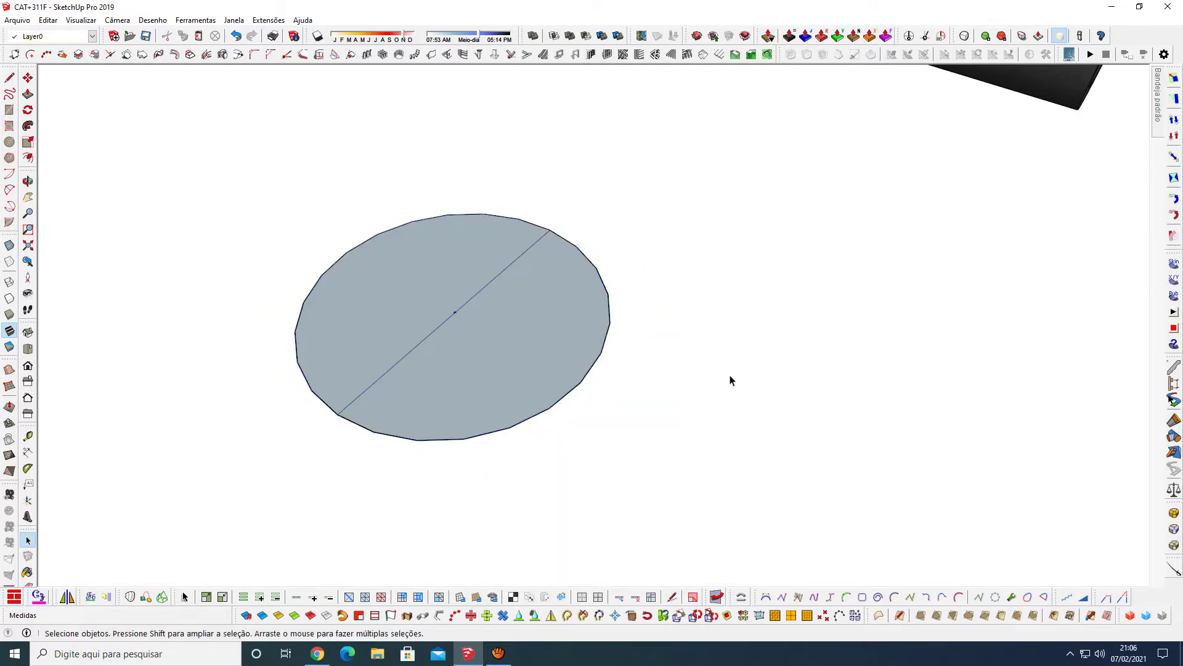
Step: Tape-measure the disc diameter and resize the whole model so it reads 1 cm
{"action": "left_click", "coordinate": [28, 438]}
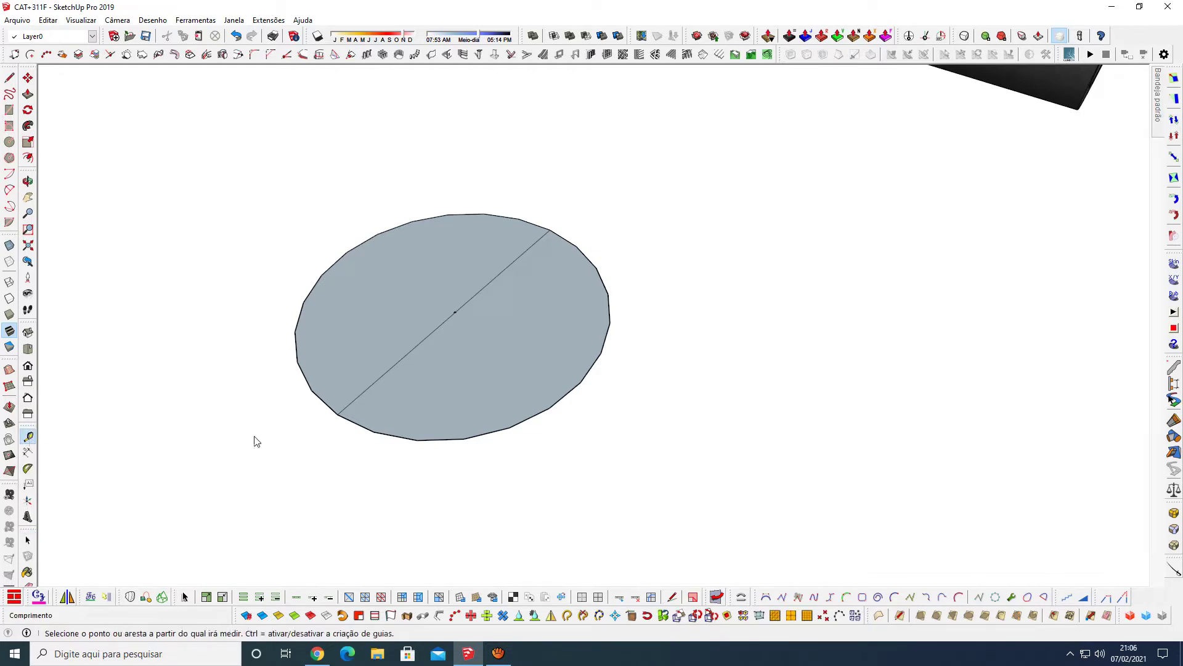
{"action": "left_click", "coordinate": [343, 407]}
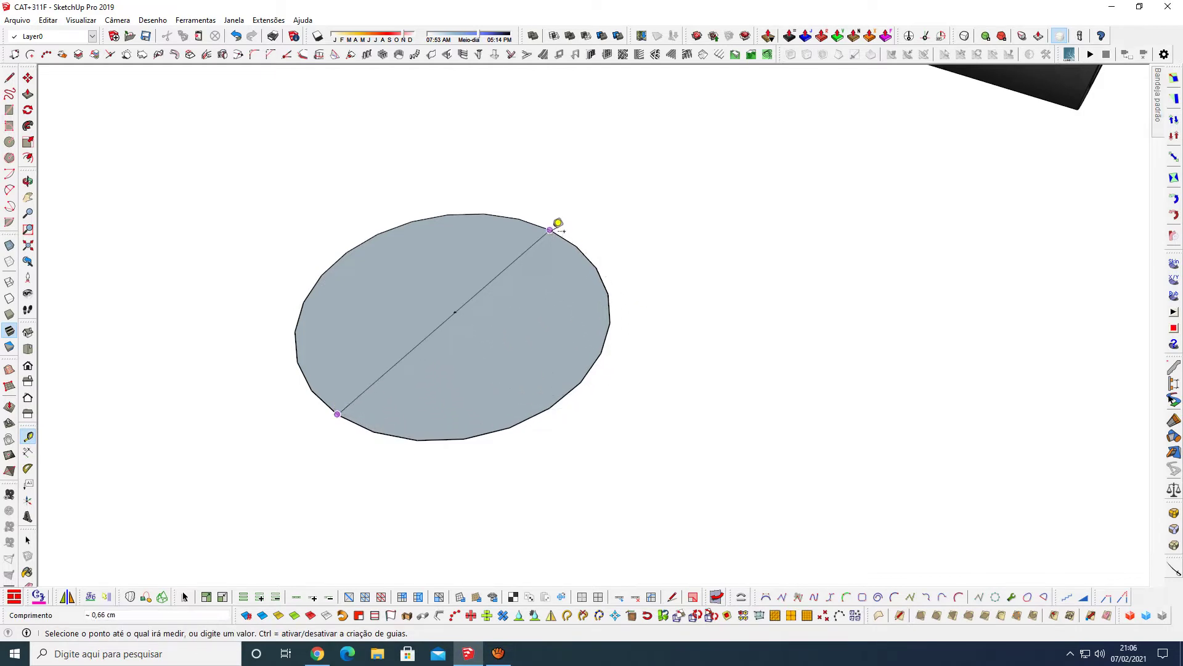
{"action": "left_click", "coordinate": [557, 222]}
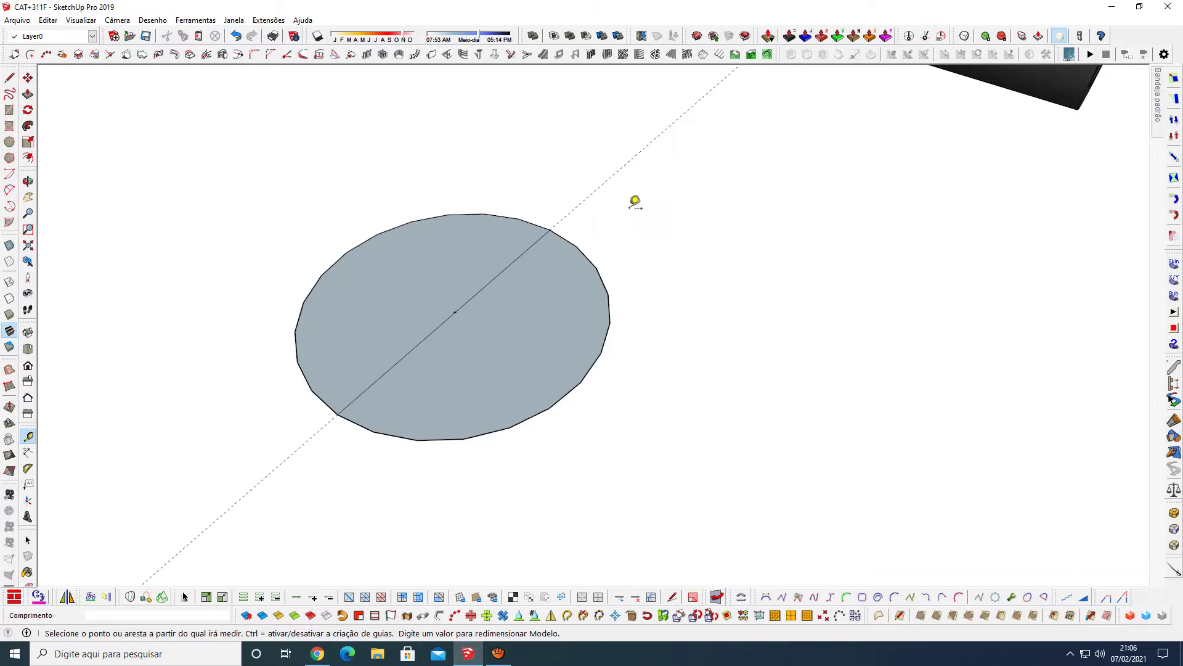
{"action": "type", "text": "1"}
{"action": "key", "text": "Return"}
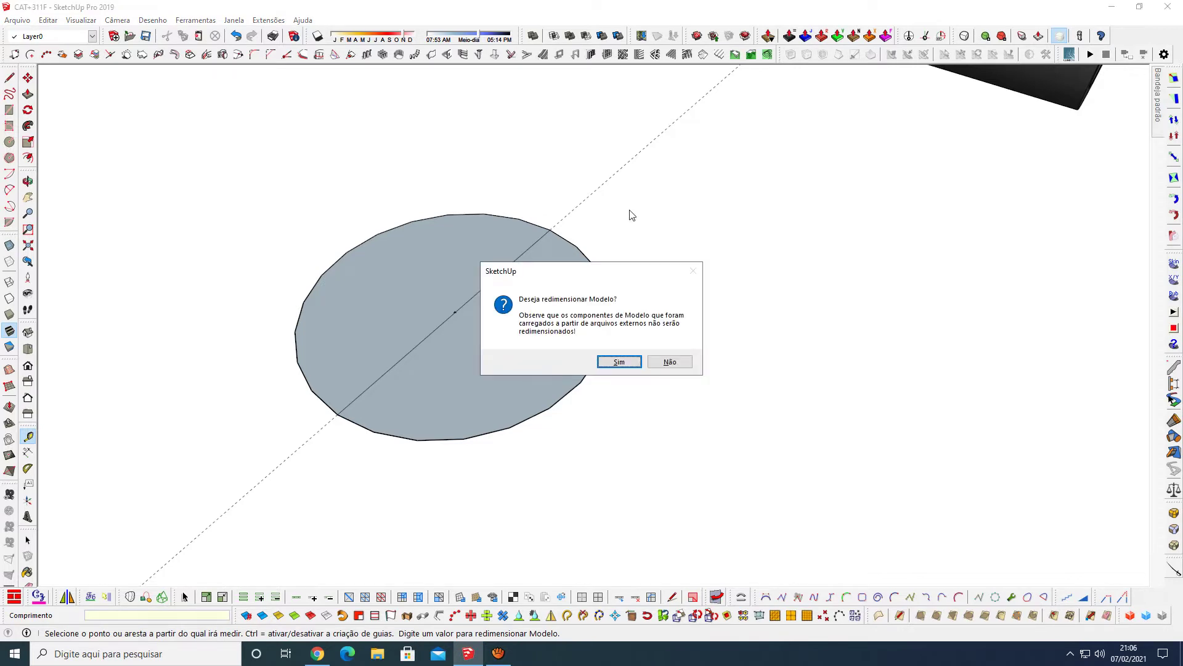
{"action": "left_click", "coordinate": [620, 362]}
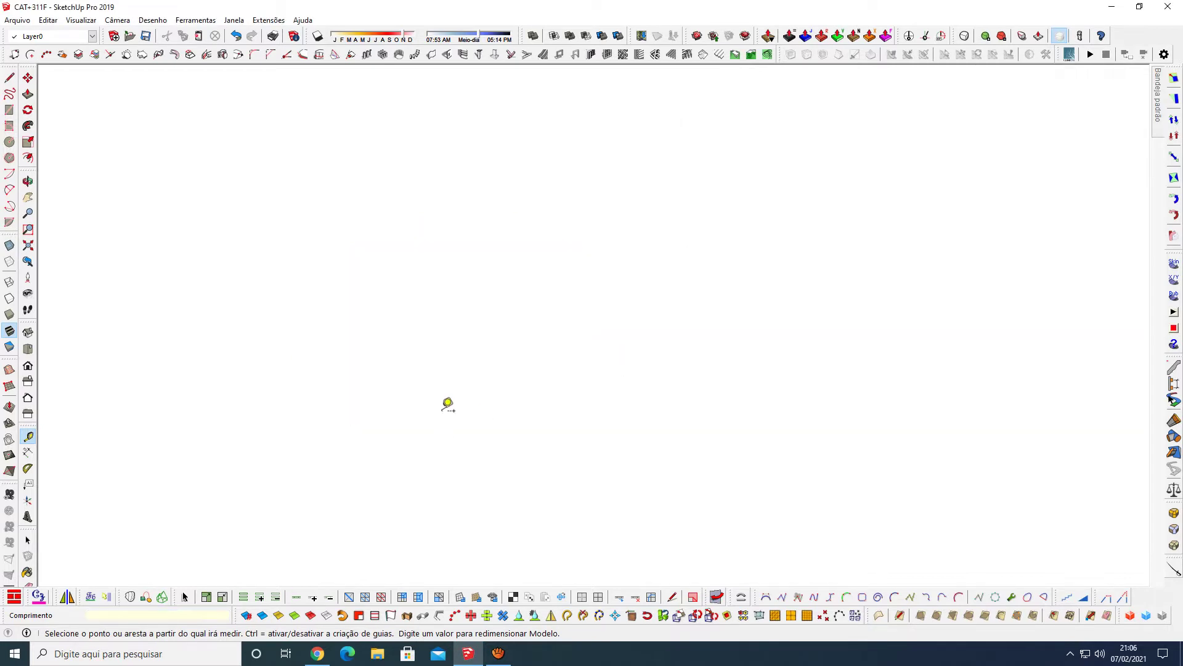
{"action": "scroll", "coordinate": [373, 397], "scroll_direction": "down", "scroll_amount": 2}
{"action": "scroll", "coordinate": [352, 409], "scroll_direction": "down", "scroll_amount": 3}
{"action": "scroll", "coordinate": [353, 409], "scroll_direction": "down", "scroll_amount": 2}
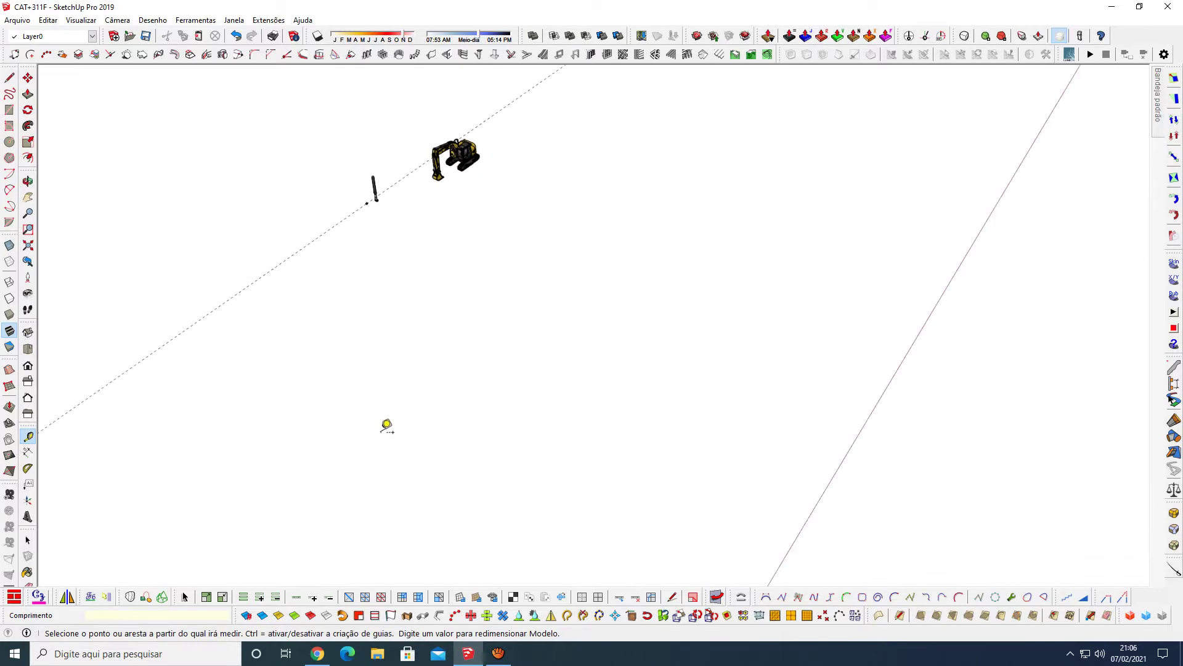
{"action": "scroll", "coordinate": [386, 422], "scroll_direction": "down", "scroll_amount": 1}
{"action": "scroll", "coordinate": [407, 227], "scroll_direction": "up", "scroll_amount": 1}
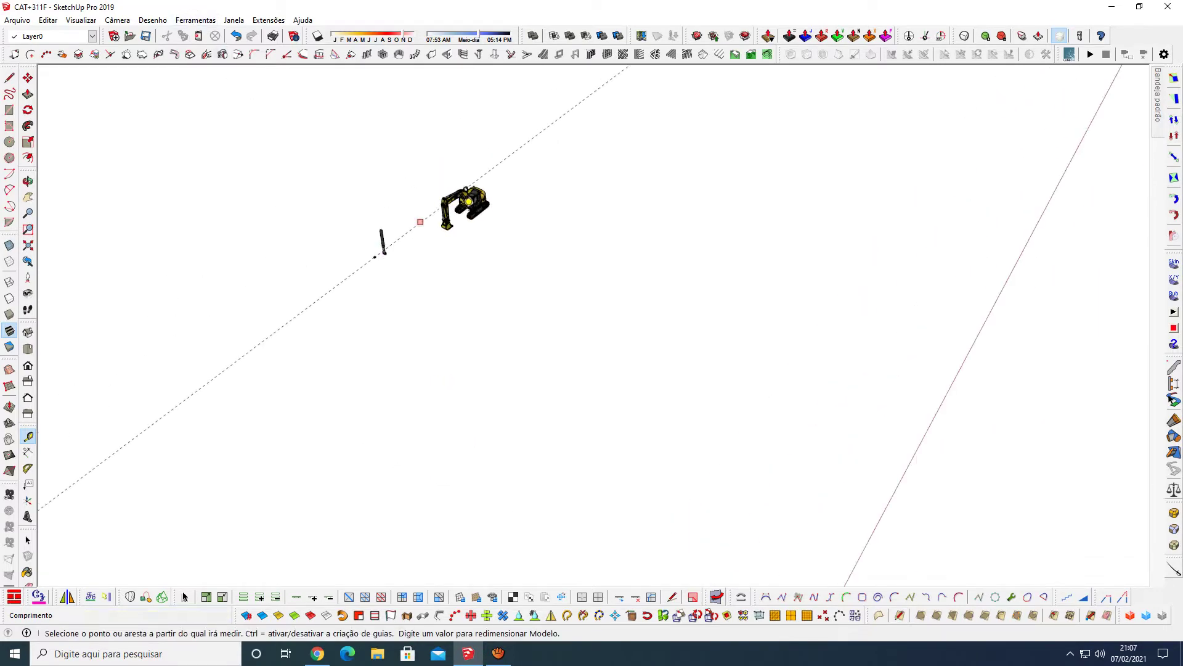
{"action": "scroll", "coordinate": [472, 189], "scroll_direction": "up", "scroll_amount": 1}
{"action": "scroll", "coordinate": [471, 189], "scroll_direction": "up", "scroll_amount": 1}
{"action": "scroll", "coordinate": [474, 197], "scroll_direction": "up", "scroll_amount": 2}
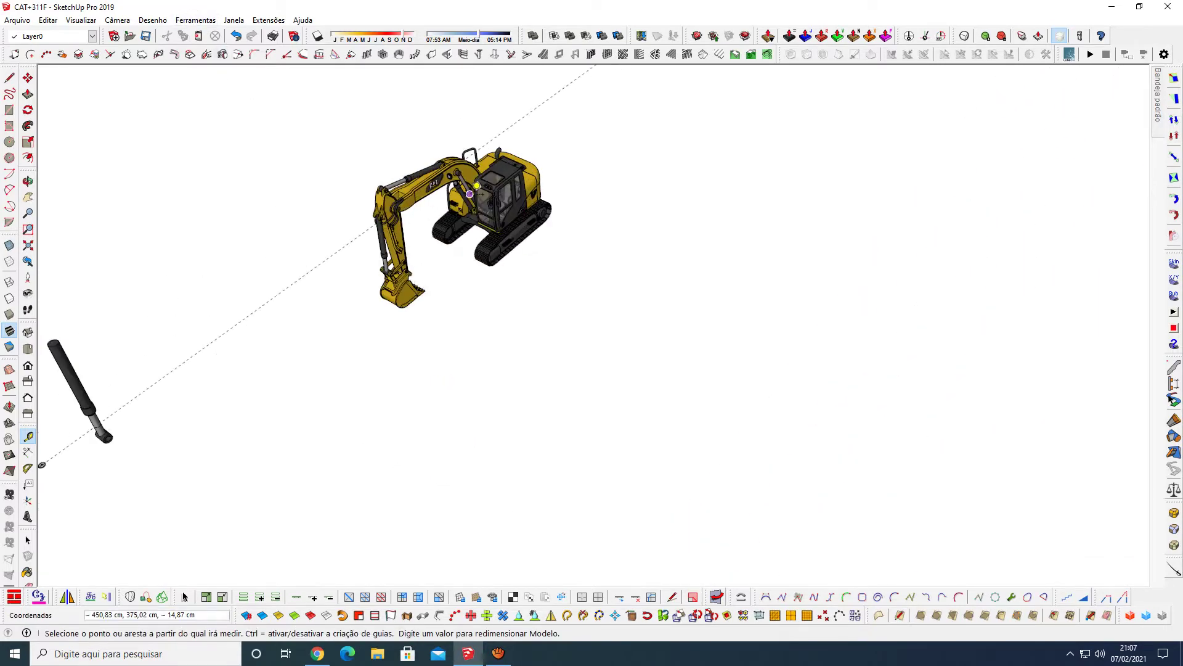
{"action": "key", "text": "o"}
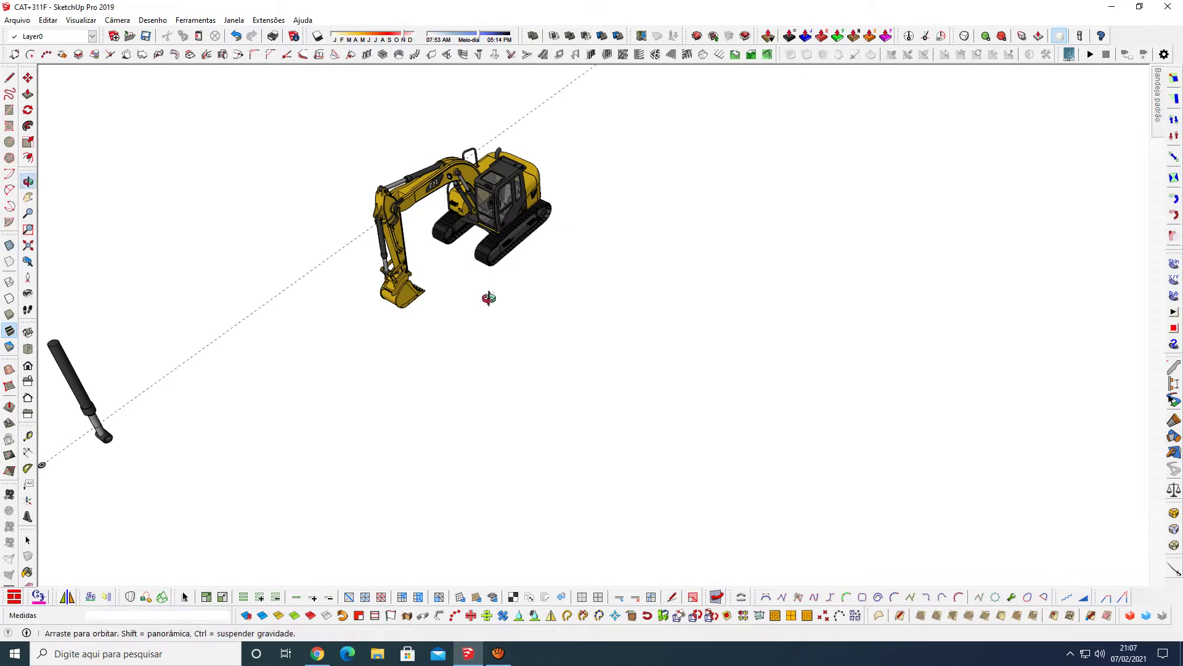
{"action": "mouse_move", "coordinate": [342, 193]}
{"action": "left_mouse_down"}
{"action": "mouse_move", "coordinate": [330, 185]}
{"action": "mouse_move", "coordinate": [489, 251]}
{"action": "mouse_move", "coordinate": [502, 283]}
{"action": "left_mouse_up"}
{"action": "scroll", "coordinate": [632, 423], "scroll_direction": "up", "scroll_amount": 2}
{"action": "scroll", "coordinate": [632, 423], "scroll_direction": "up", "scroll_amount": 2}
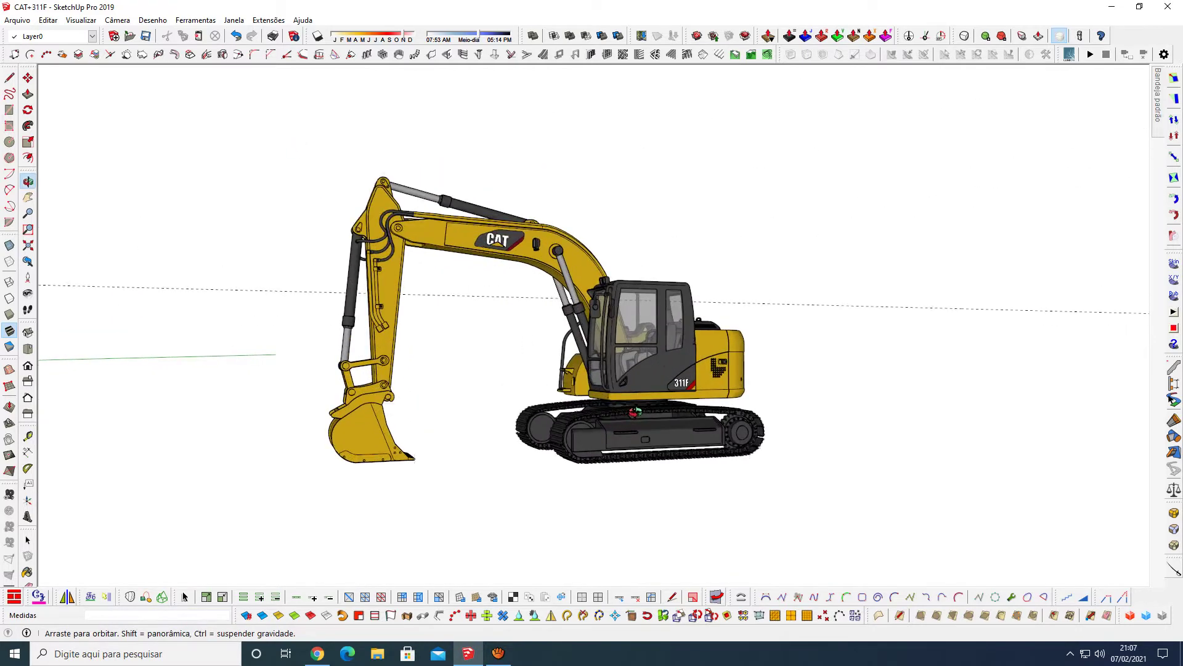
{"action": "scroll", "coordinate": [632, 423], "scroll_direction": "up", "scroll_amount": 1}
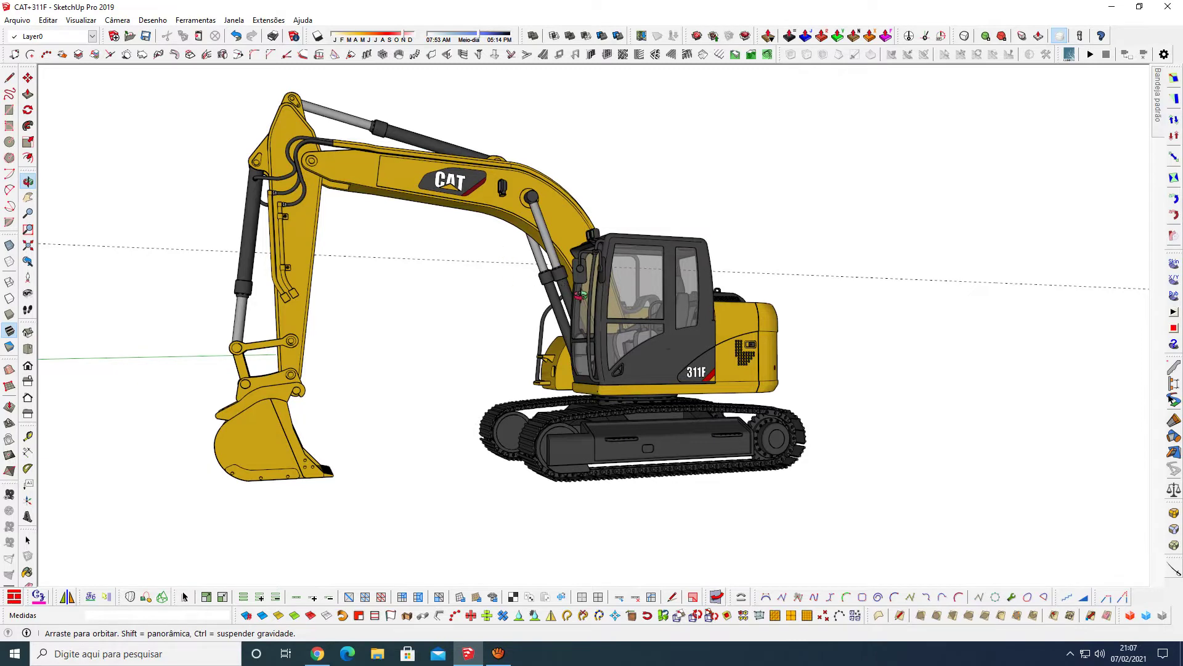
{"action": "left_click_drag", "start_coordinate": [580, 294], "coordinate": [699, 362]}
{"action": "scroll", "coordinate": [749, 282], "scroll_direction": "down", "scroll_amount": 2}
{"action": "scroll", "coordinate": [749, 281], "scroll_direction": "down", "scroll_amount": 5}
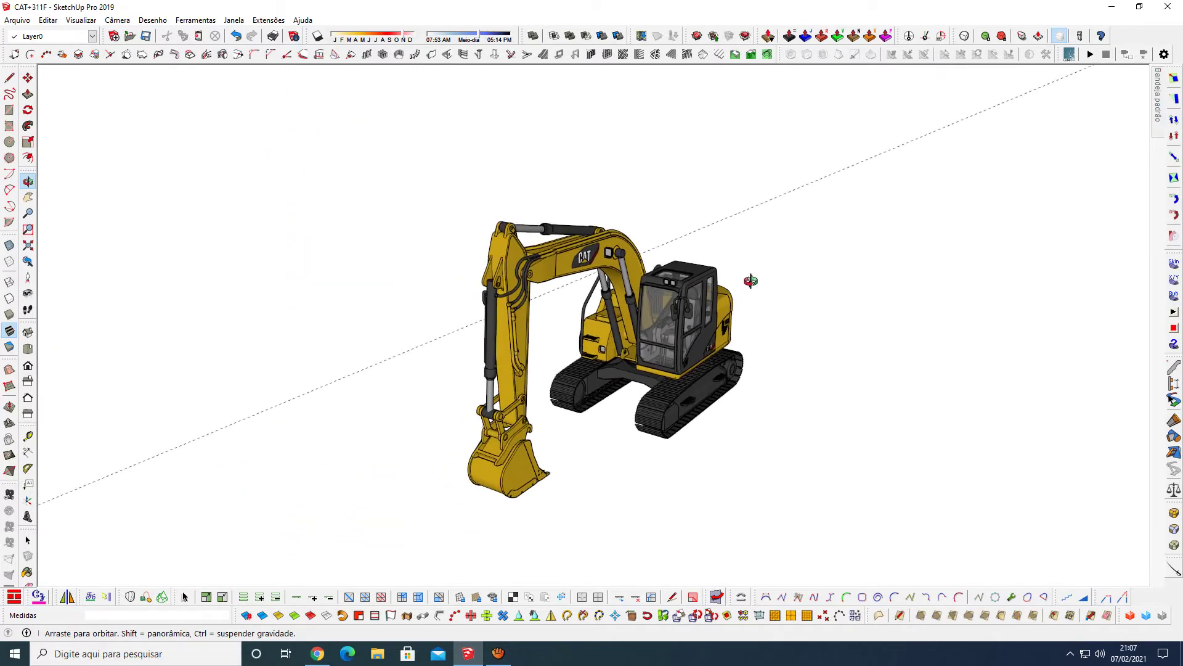
{"action": "scroll", "coordinate": [748, 281], "scroll_direction": "down", "scroll_amount": 2}
{"action": "scroll", "coordinate": [260, 488], "scroll_direction": "up", "scroll_amount": 3}
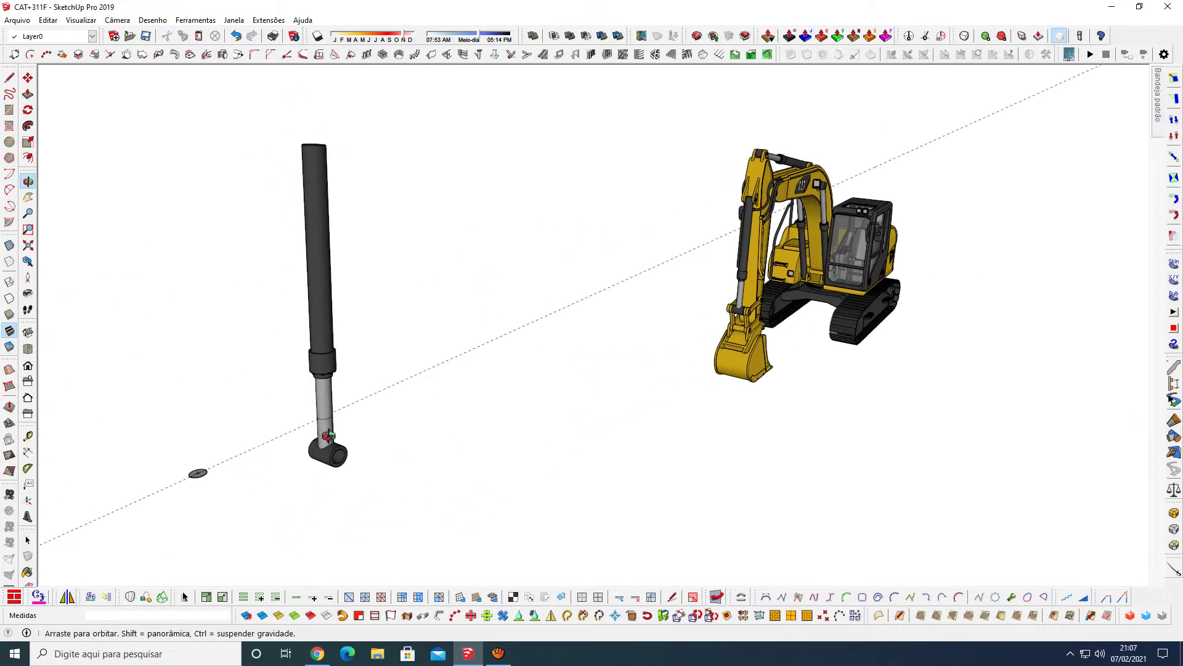
{"action": "scroll", "coordinate": [191, 482], "scroll_direction": "up", "scroll_amount": 3}
{"action": "scroll", "coordinate": [191, 483], "scroll_direction": "up", "scroll_amount": 2}
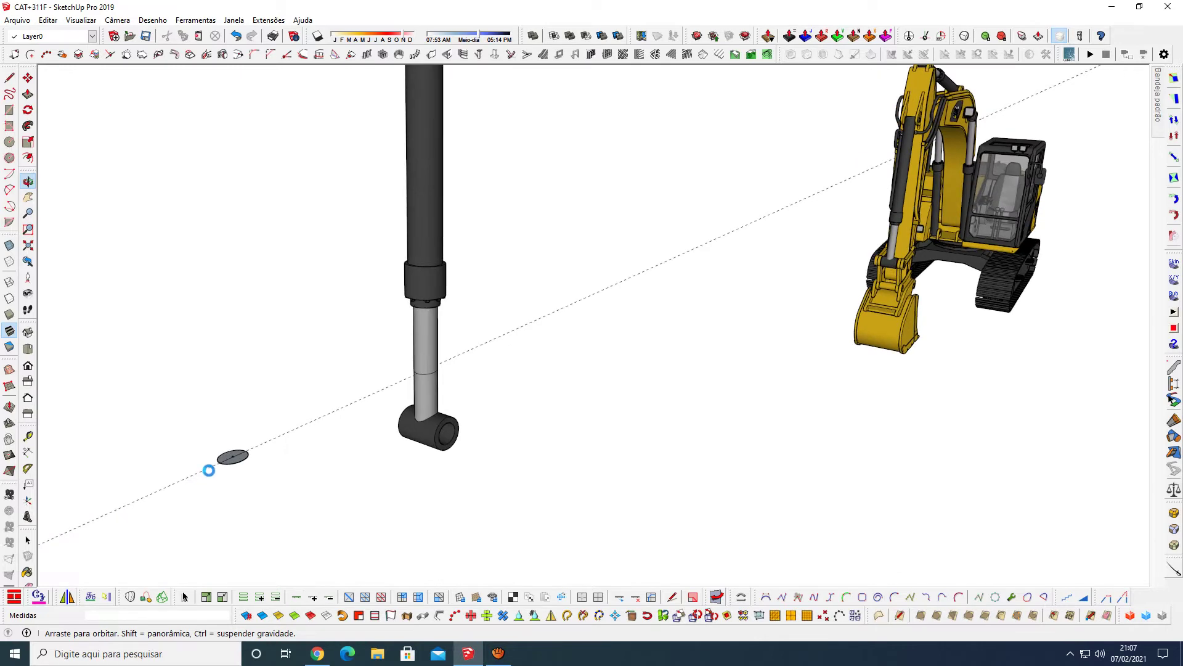
{"action": "scroll", "coordinate": [206, 468], "scroll_direction": "up", "scroll_amount": 3}
{"action": "scroll", "coordinate": [221, 456], "scroll_direction": "up", "scroll_amount": 2}
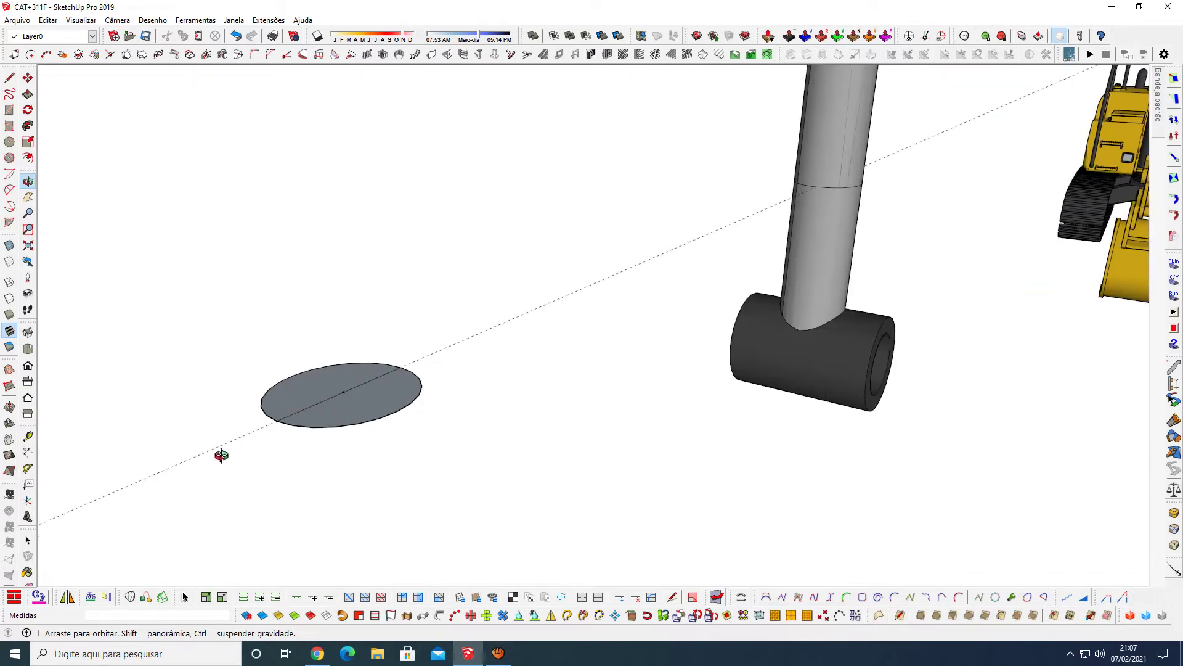
{"action": "scroll", "coordinate": [294, 435], "scroll_direction": "down", "scroll_amount": 3}
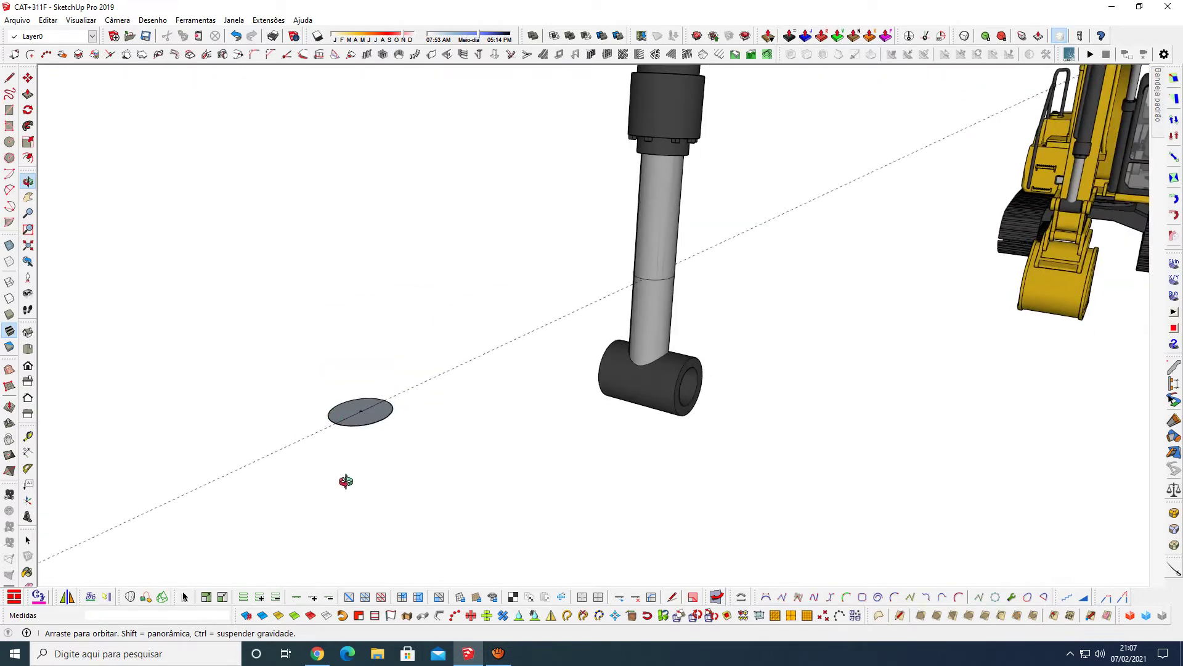
{"action": "left_click_drag", "start_coordinate": [346, 482], "coordinate": [347, 519]}
{"action": "scroll", "coordinate": [351, 566], "scroll_direction": "up", "scroll_amount": 3}
{"action": "scroll", "coordinate": [351, 566], "scroll_direction": "up", "scroll_amount": 5}
{"action": "scroll", "coordinate": [351, 564], "scroll_direction": "down", "scroll_amount": 3}
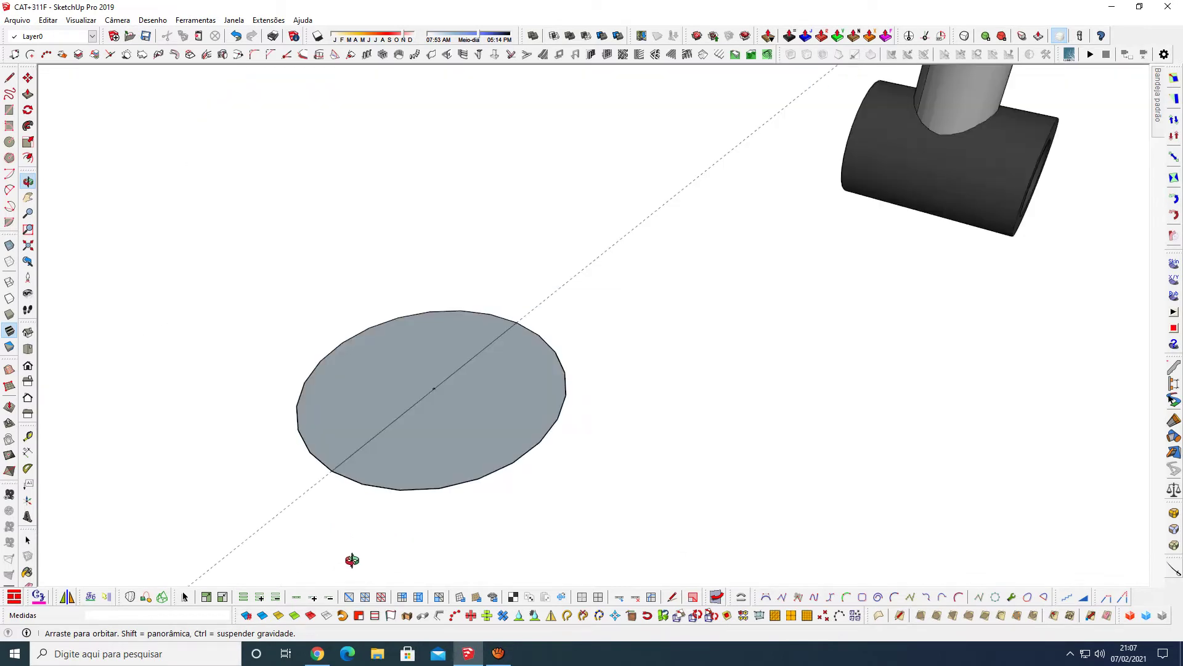
{"action": "key", "text": "space"}
{"action": "key", "text": "l"}
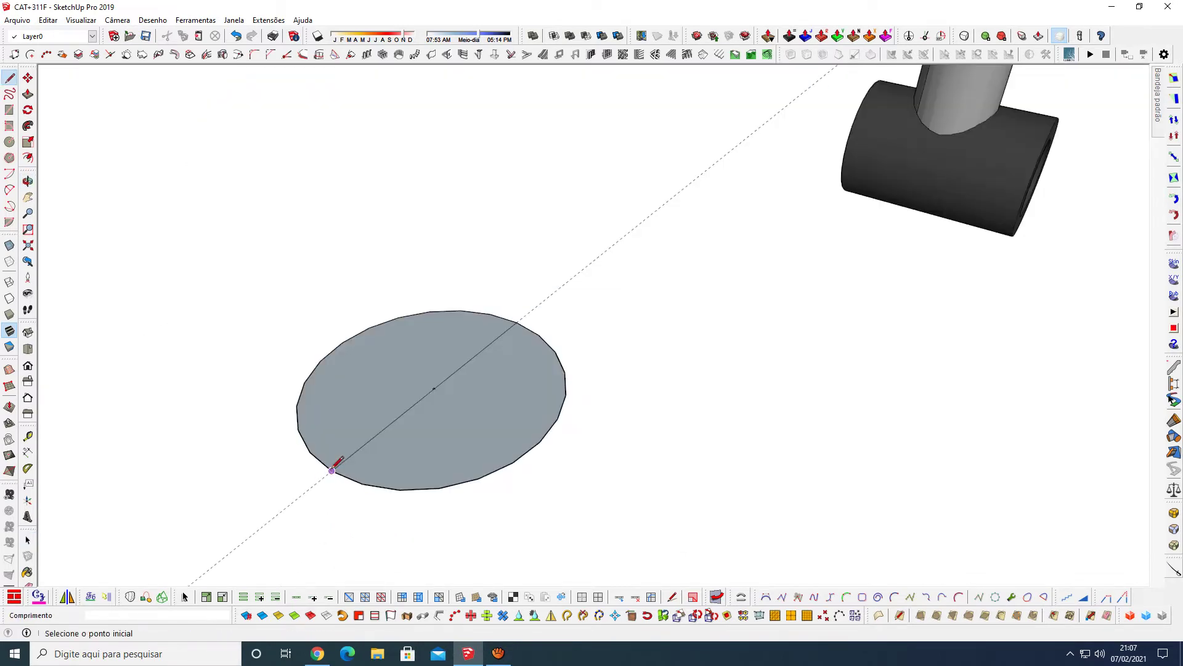
Step: Draw a line between opposite ellipse edges, confirming the 1,00 cm diameter
{"action": "left_click", "coordinate": [332, 470]}
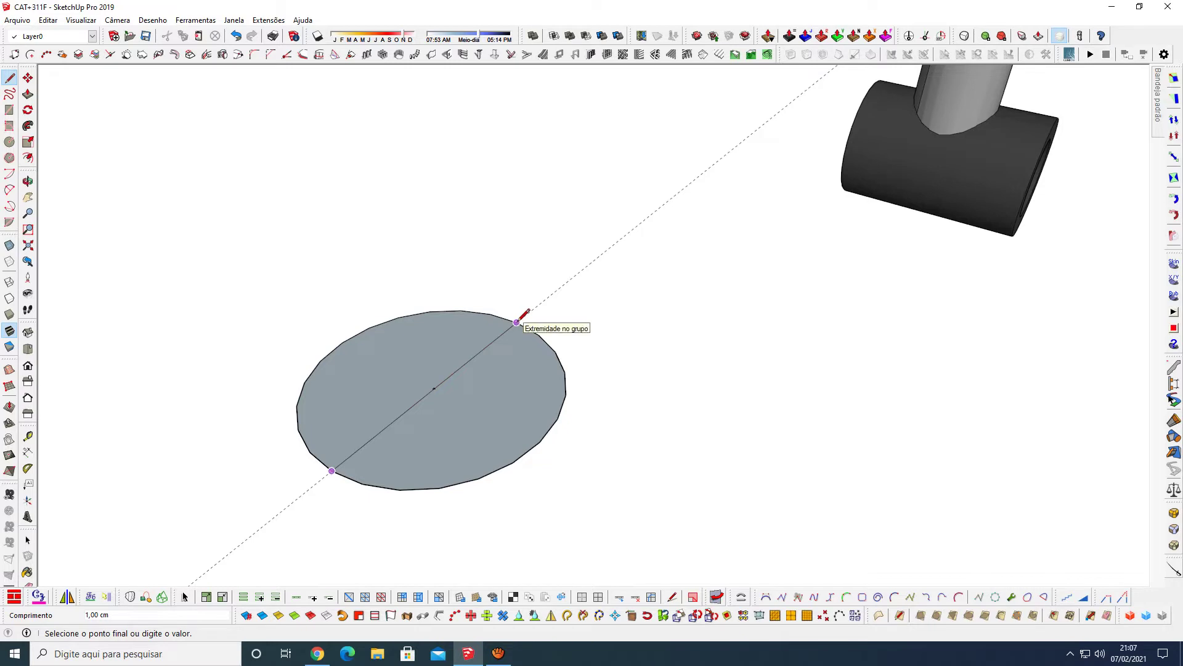
{"action": "left_click", "coordinate": [517, 322]}
{"action": "key", "text": "space"}
{"action": "scroll", "coordinate": [370, 413], "scroll_direction": "down", "scroll_amount": 3}
Step: Delete the loose ellipse group and the separate hydraulic cylinder
{"action": "scroll", "coordinate": [360, 422], "scroll_direction": "down", "scroll_amount": 2}
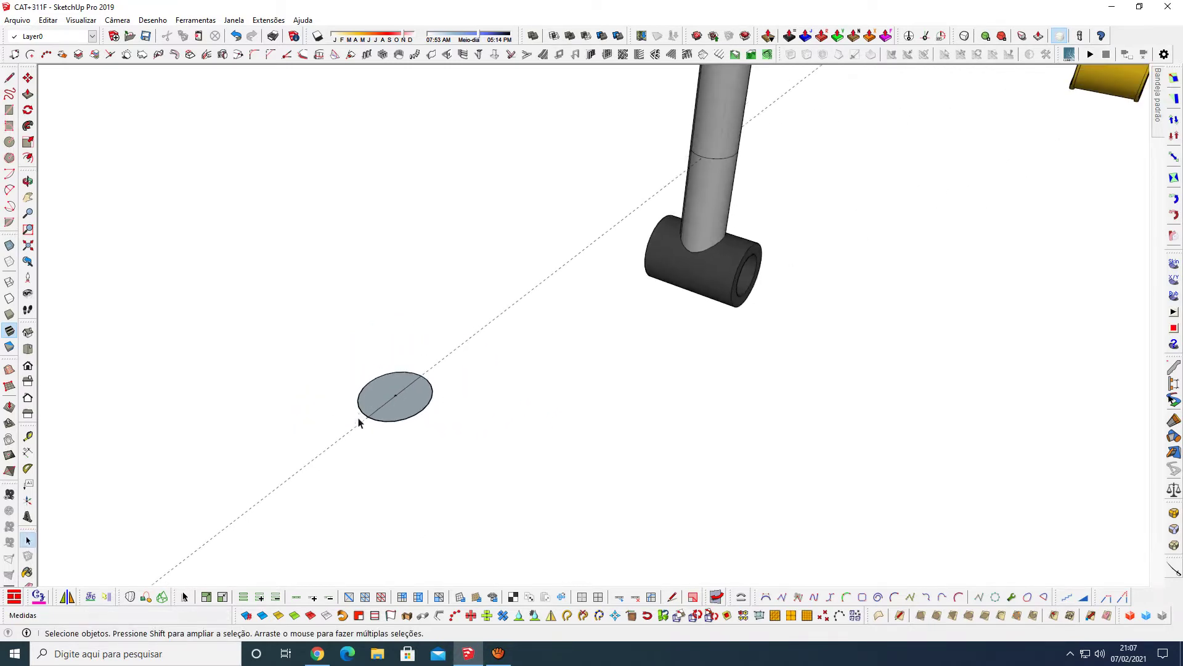
{"action": "left_click_drag", "start_coordinate": [343, 456], "coordinate": [307, 479]}
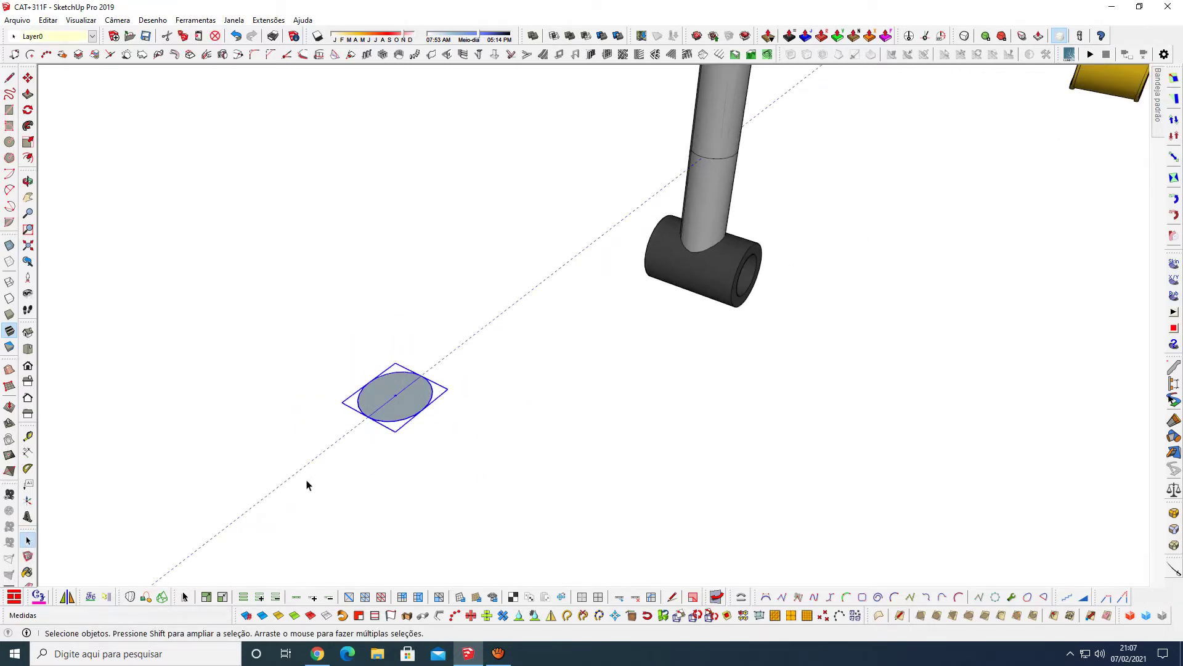
{"action": "key", "text": "Delete"}
{"action": "scroll", "coordinate": [296, 456], "scroll_direction": "down", "scroll_amount": 3}
{"action": "scroll", "coordinate": [296, 422], "scroll_direction": "down", "scroll_amount": 2}
{"action": "scroll", "coordinate": [321, 407], "scroll_direction": "down", "scroll_amount": 2}
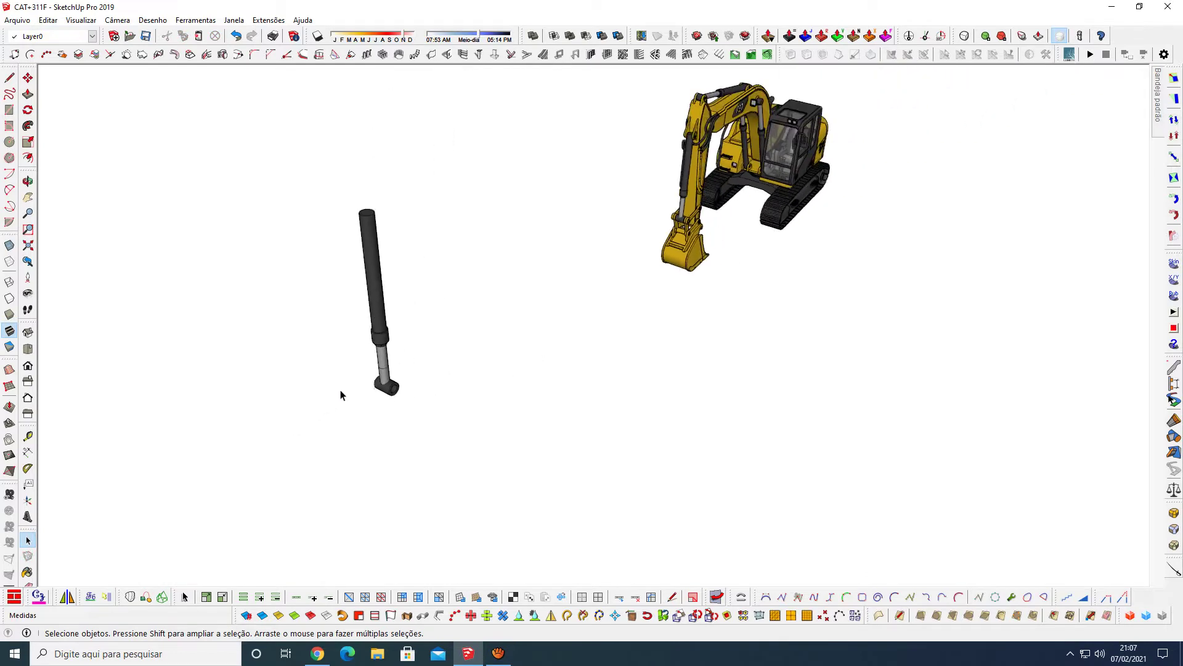
{"action": "scroll", "coordinate": [342, 395], "scroll_direction": "down", "scroll_amount": 2}
{"action": "scroll", "coordinate": [361, 352], "scroll_direction": "up", "scroll_amount": 1}
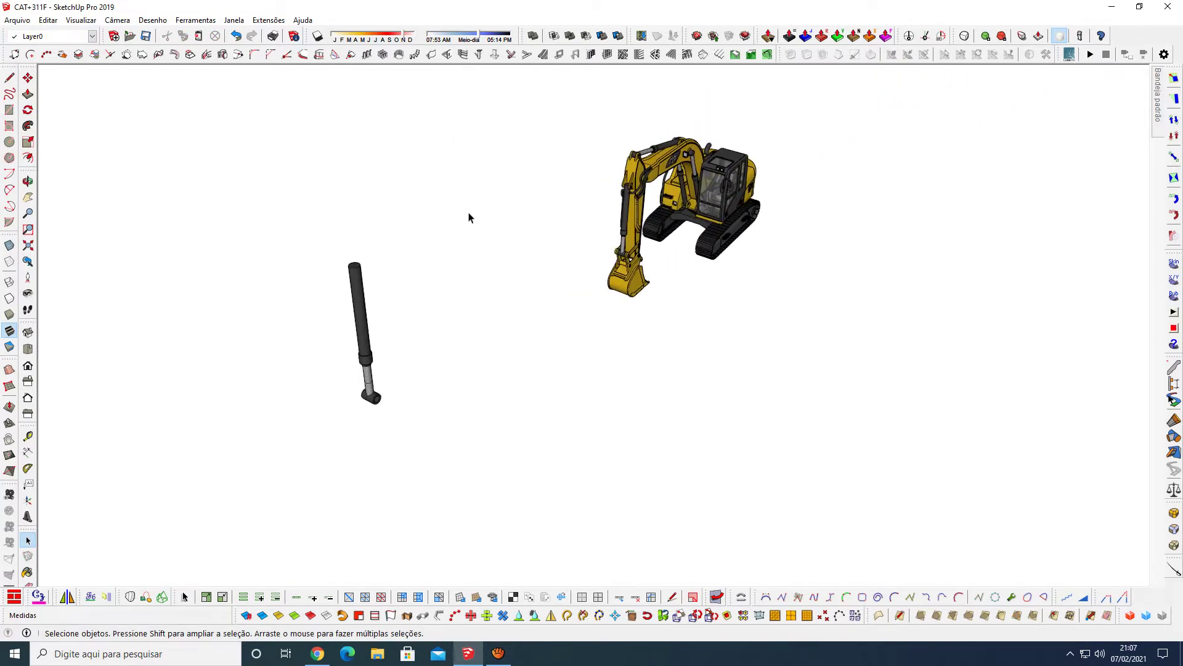
{"action": "left_click_drag", "start_coordinate": [294, 463], "coordinate": [293, 466]}
{"action": "key", "text": "Delete"}
Step: Orbit around the rescaled excavator to view its side, front and cab
{"action": "key", "text": "o"}
{"action": "left_click_drag", "start_coordinate": [623, 426], "coordinate": [404, 318]}
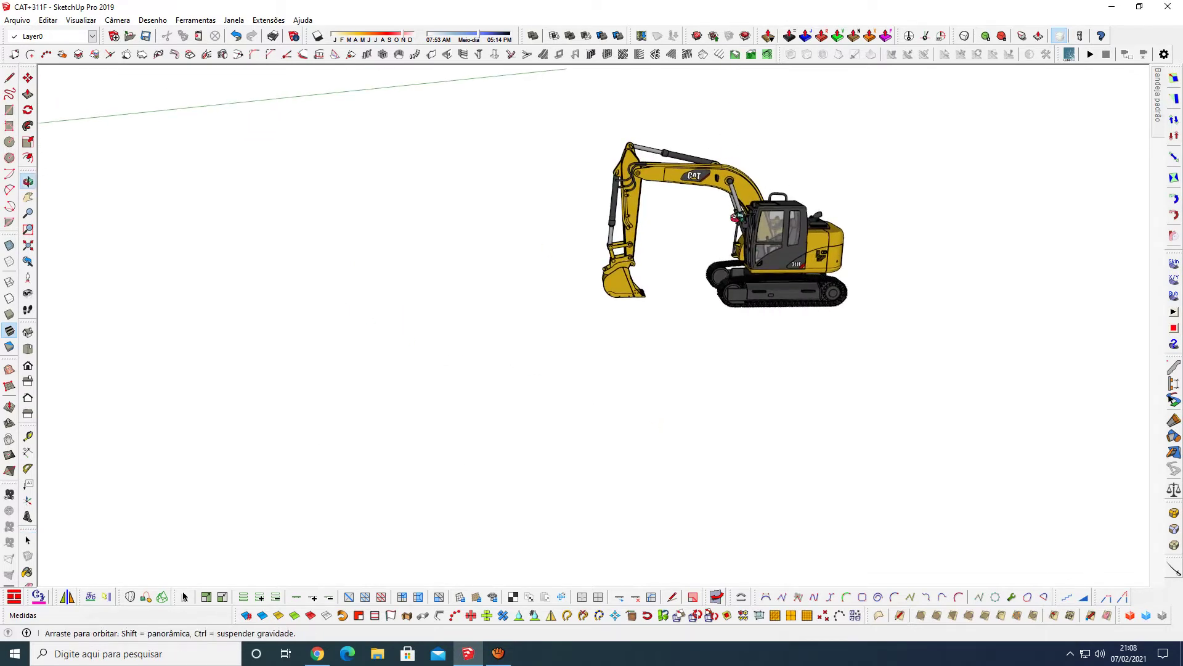
{"action": "scroll", "coordinate": [738, 220], "scroll_direction": "up", "scroll_amount": 2}
{"action": "scroll", "coordinate": [722, 198], "scroll_direction": "up", "scroll_amount": 1}
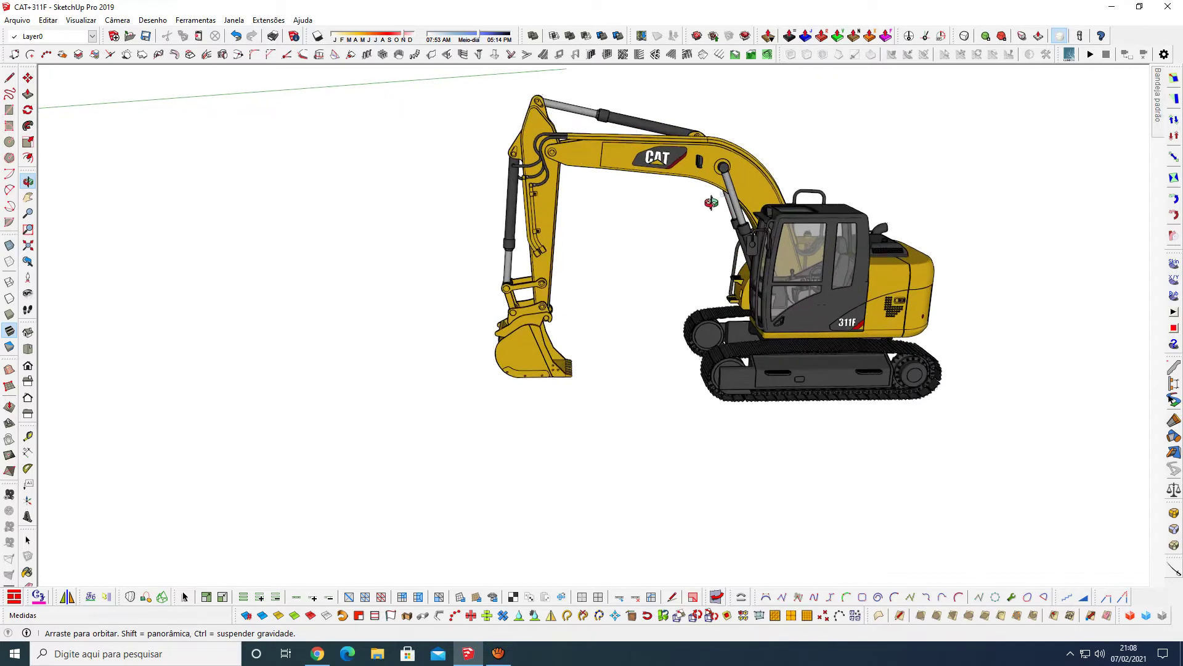
{"action": "scroll", "coordinate": [705, 206], "scroll_direction": "up", "scroll_amount": 2}
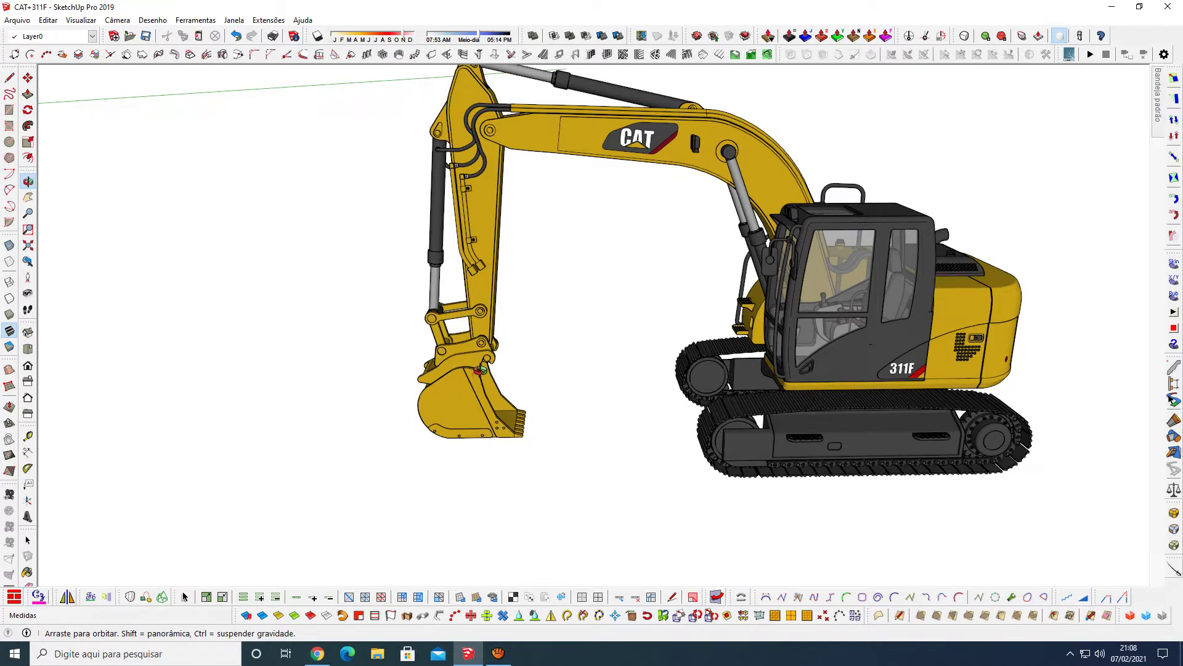
{"action": "mouse_move", "coordinate": [558, 438]}
{"action": "left_mouse_down"}
{"action": "mouse_move", "coordinate": [634, 463]}
{"action": "mouse_move", "coordinate": [602, 454]}
{"action": "left_mouse_up"}
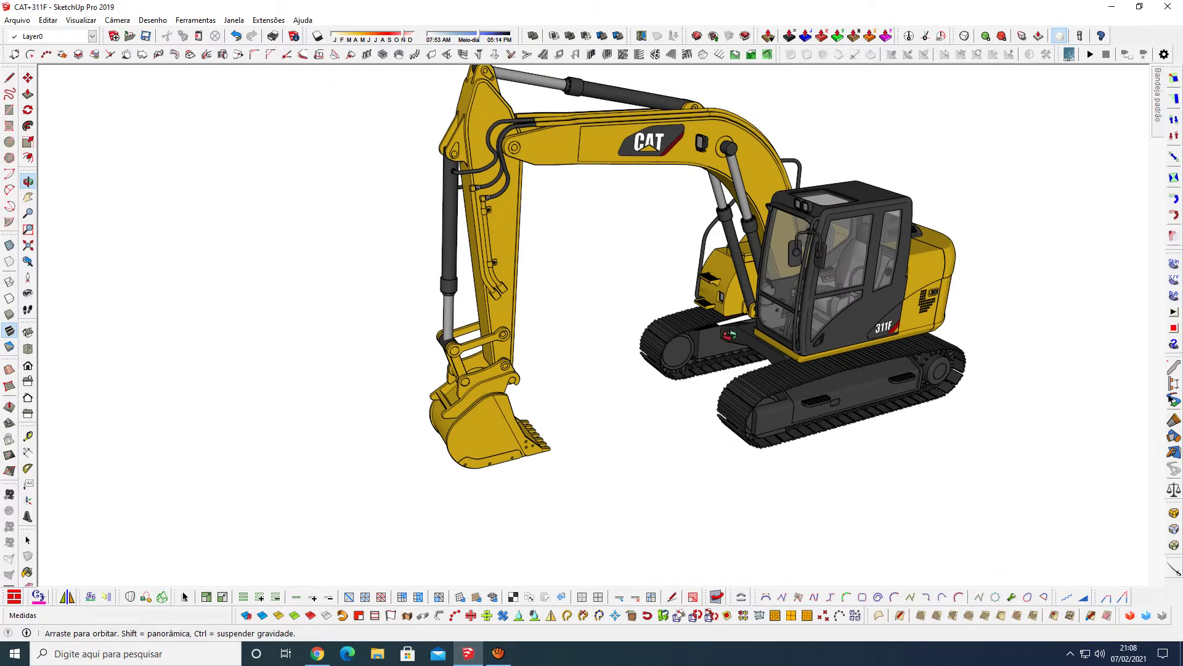
{"action": "mouse_move", "coordinate": [674, 419]}
{"action": "left_mouse_down"}
{"action": "mouse_move", "coordinate": [666, 404]}
{"action": "mouse_move", "coordinate": [566, 426]}
{"action": "left_mouse_up"}
{"action": "scroll", "coordinate": [520, 397], "scroll_direction": "down", "scroll_amount": 2}
{"action": "scroll", "coordinate": [520, 397], "scroll_direction": "down", "scroll_amount": 2}
{"action": "scroll", "coordinate": [520, 397], "scroll_direction": "down", "scroll_amount": 1}
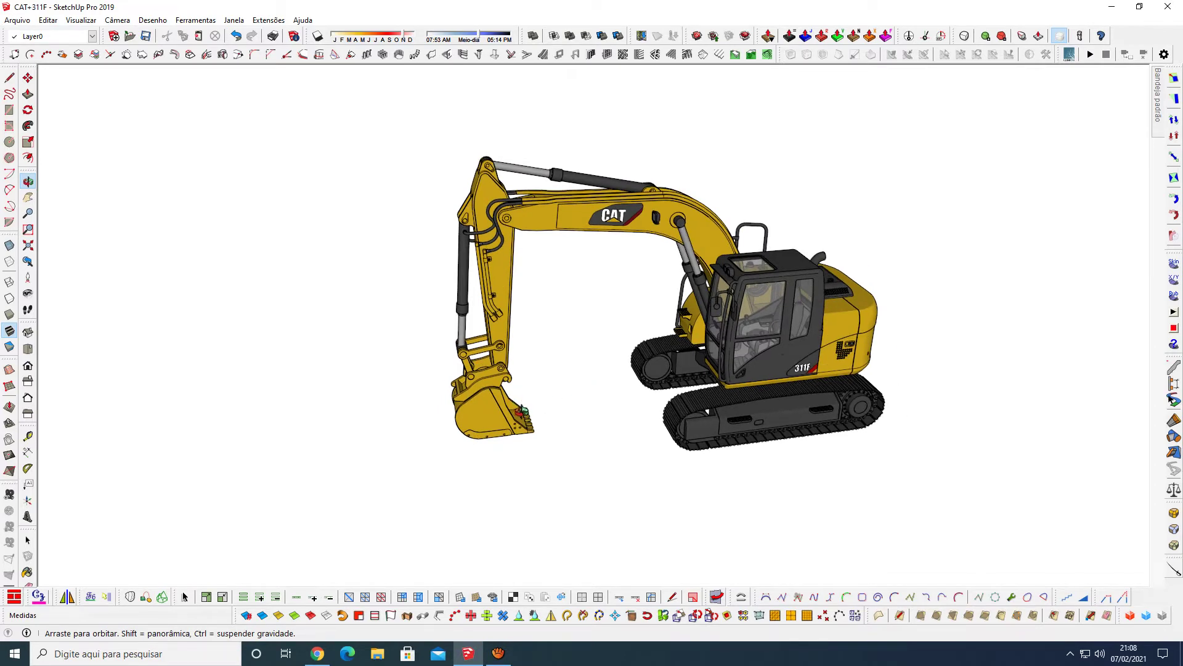
Step: Measure from the bucket tip toward the track (about 44,35 cm), then cancel the line
{"action": "key", "text": "l"}
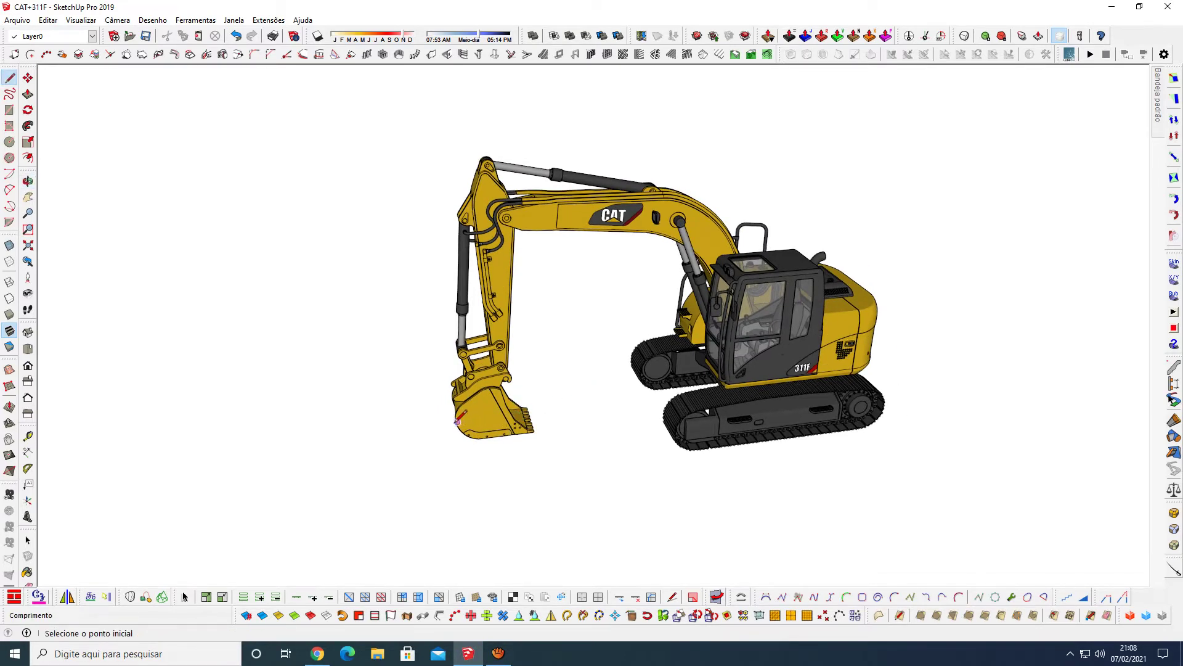
{"action": "left_click", "coordinate": [456, 420]}
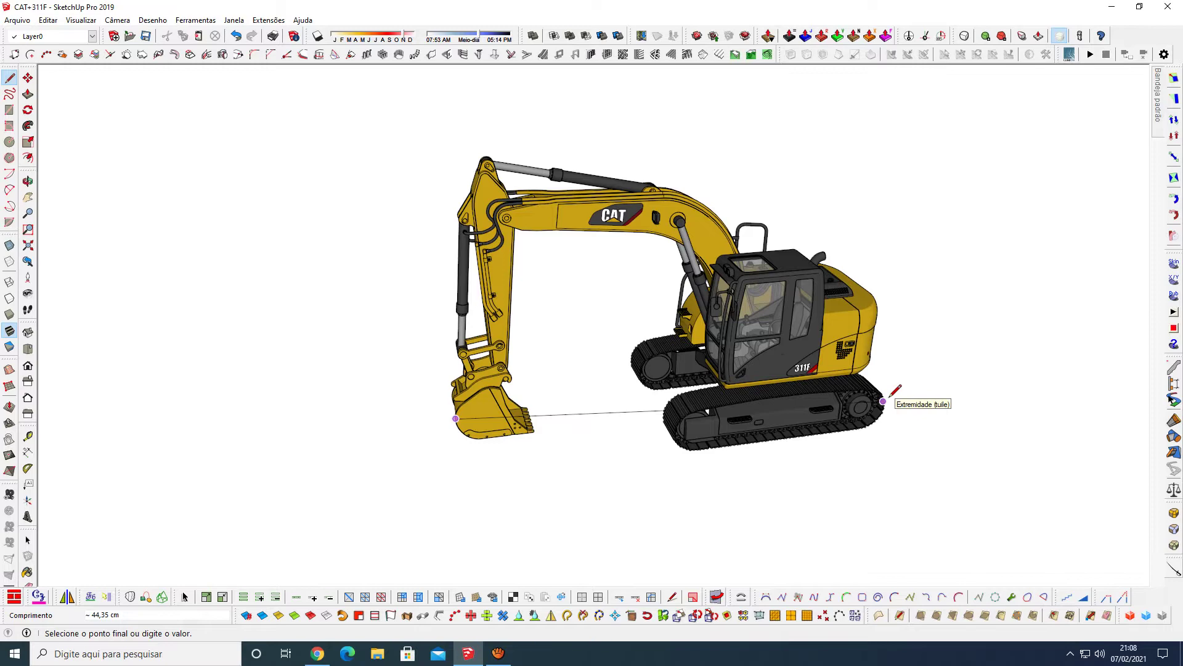
{"action": "key", "text": "space"}
Step: Orbit around the excavator, then jump to the standard Front view with F3
{"action": "key", "text": "o"}
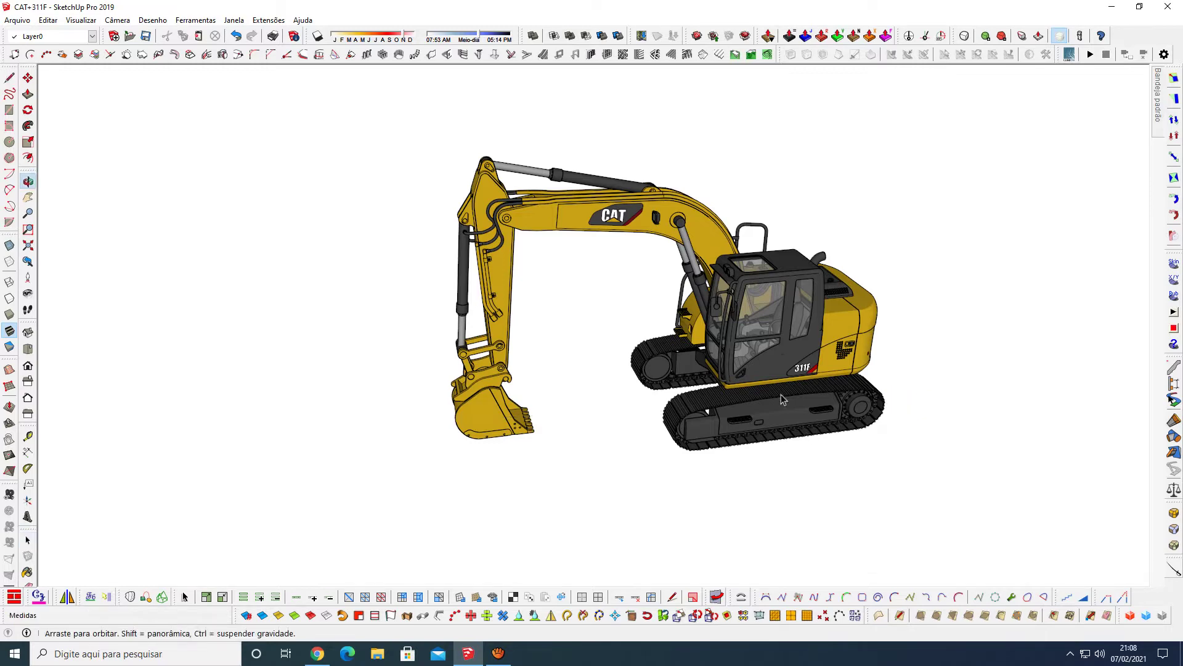
{"action": "mouse_move", "coordinate": [887, 400]}
{"action": "left_mouse_down"}
{"action": "mouse_move", "coordinate": [670, 245]}
{"action": "mouse_move", "coordinate": [961, 404]}
{"action": "mouse_move", "coordinate": [1030, 383]}
{"action": "mouse_move", "coordinate": [555, 298]}
{"action": "mouse_move", "coordinate": [496, 356]}
{"action": "left_mouse_up"}
{"action": "scroll", "coordinate": [496, 356], "scroll_direction": "up", "scroll_amount": 2}
{"action": "scroll", "coordinate": [497, 355], "scroll_direction": "up", "scroll_amount": 2}
{"action": "scroll", "coordinate": [498, 354], "scroll_direction": "up", "scroll_amount": 2}
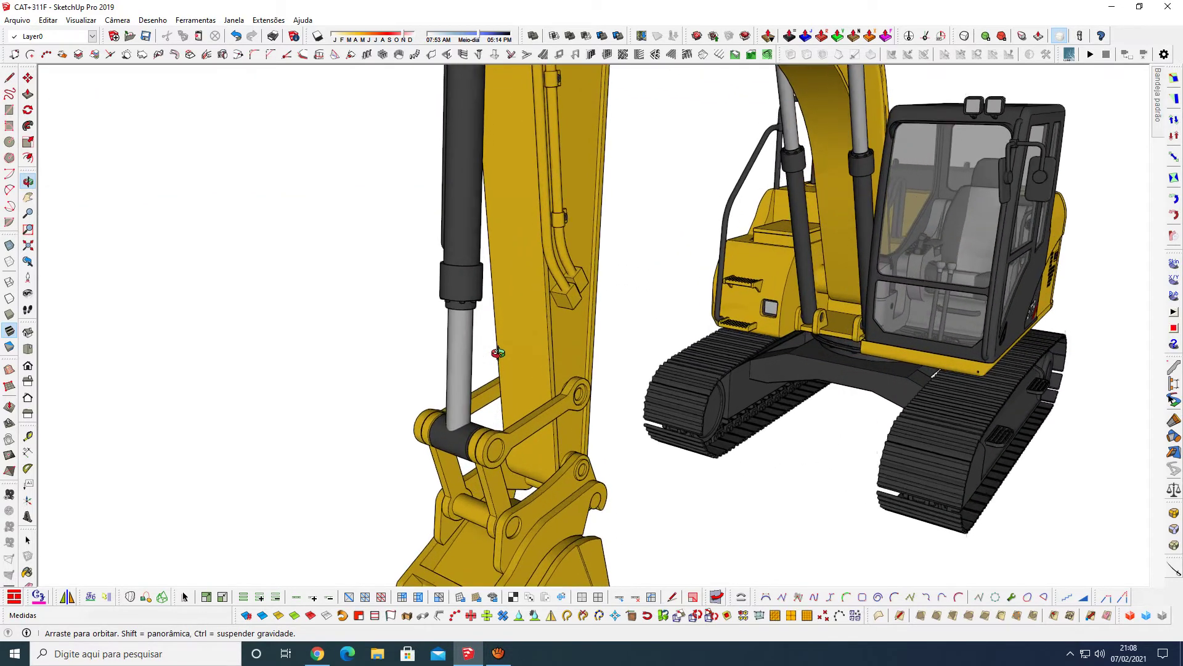
{"action": "scroll", "coordinate": [498, 353], "scroll_direction": "up", "scroll_amount": 2}
{"action": "scroll", "coordinate": [498, 353], "scroll_direction": "down", "scroll_amount": 2}
{"action": "scroll", "coordinate": [499, 343], "scroll_direction": "down", "scroll_amount": 2}
{"action": "scroll", "coordinate": [500, 332], "scroll_direction": "down", "scroll_amount": 2}
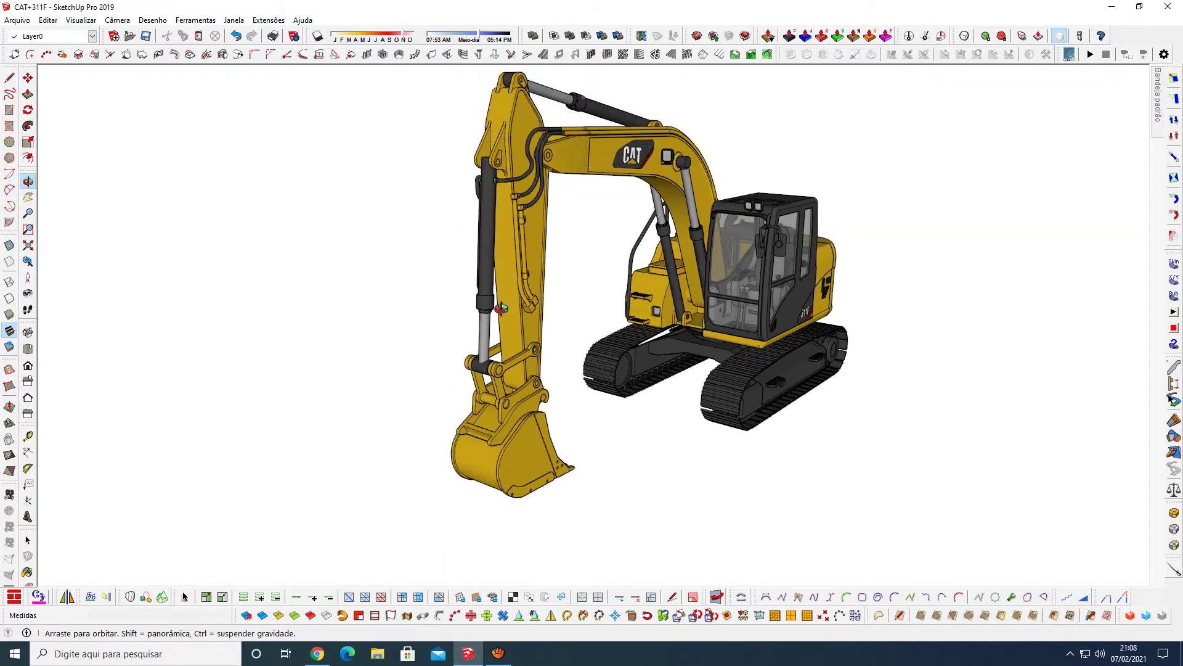
{"action": "scroll", "coordinate": [501, 322], "scroll_direction": "down", "scroll_amount": 2}
{"action": "key", "text": "F3"}
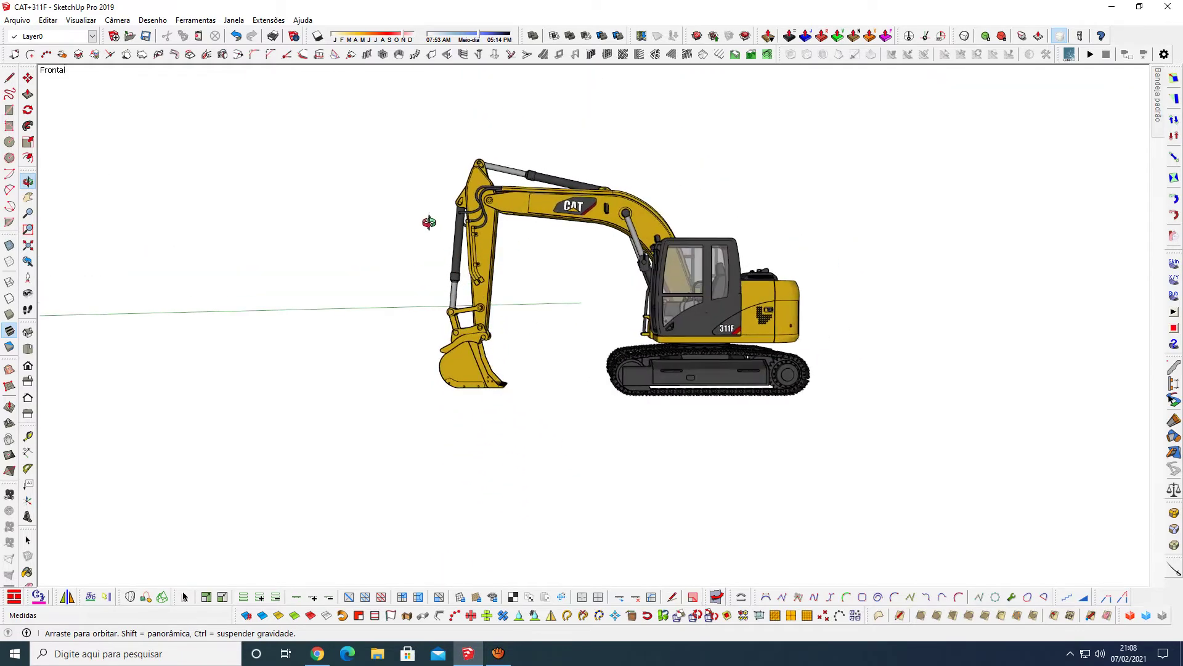
Step: Set the camera to Projeção paralela and show the excavator in Front view
{"action": "left_click_drag", "start_coordinate": [444, 237], "coordinate": [518, 290]}
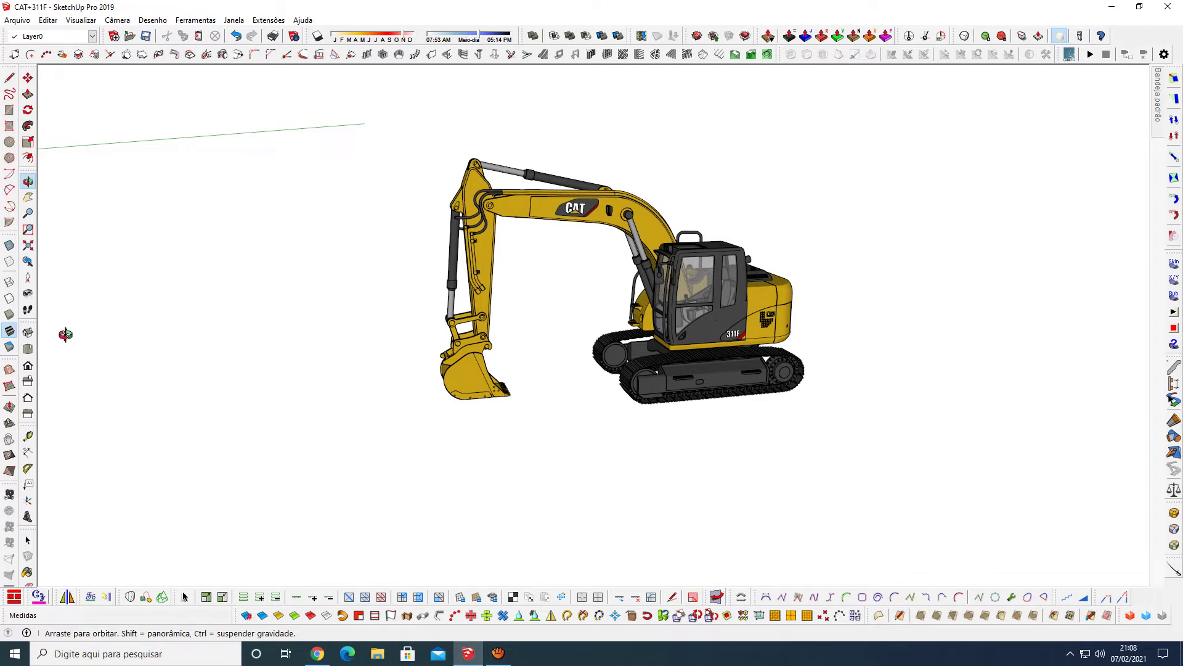
{"action": "left_click", "coordinate": [29, 384]}
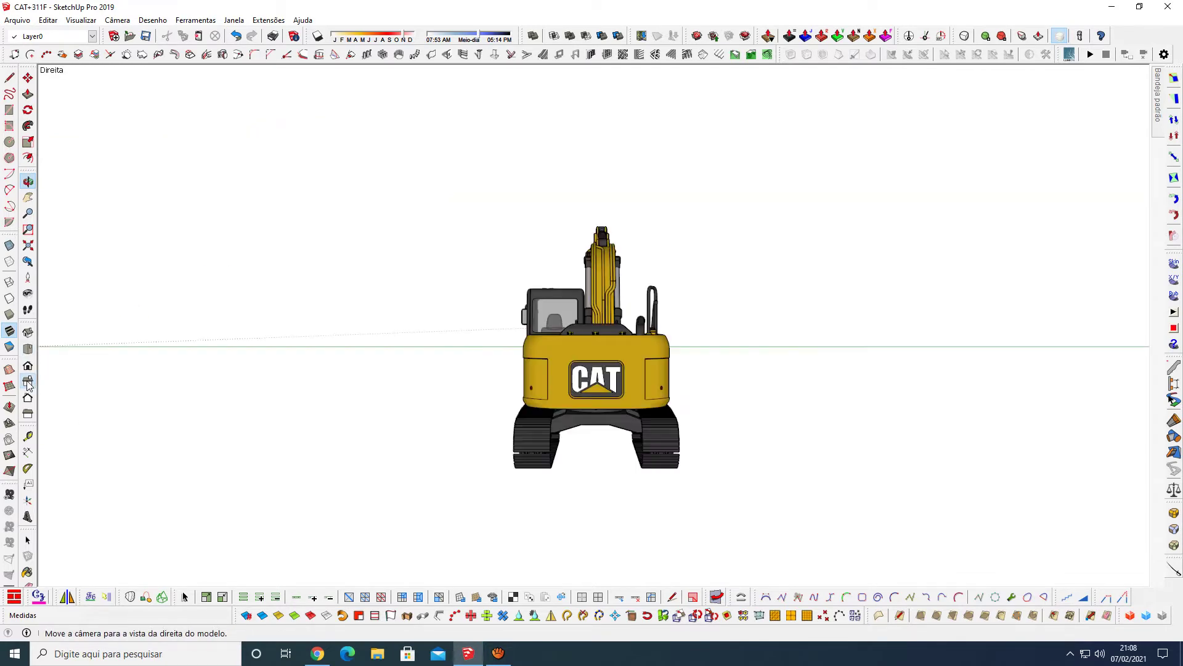
{"action": "left_click", "coordinate": [28, 367]}
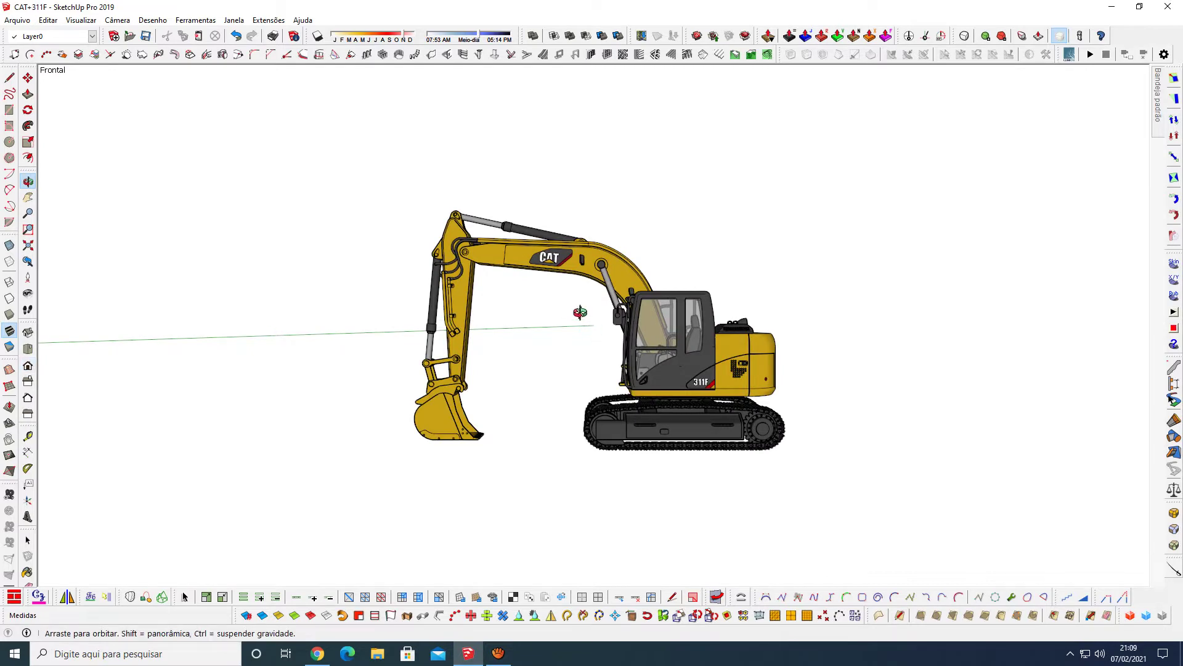
{"action": "left_click", "coordinate": [119, 22]}
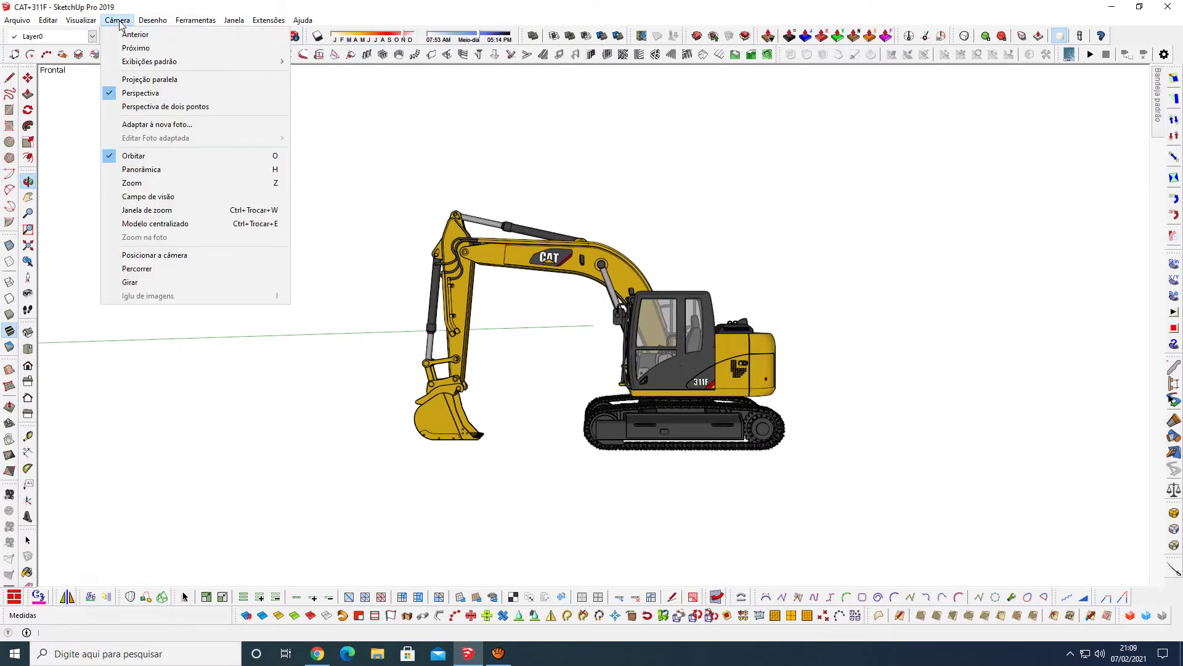
{"action": "left_click", "coordinate": [153, 84]}
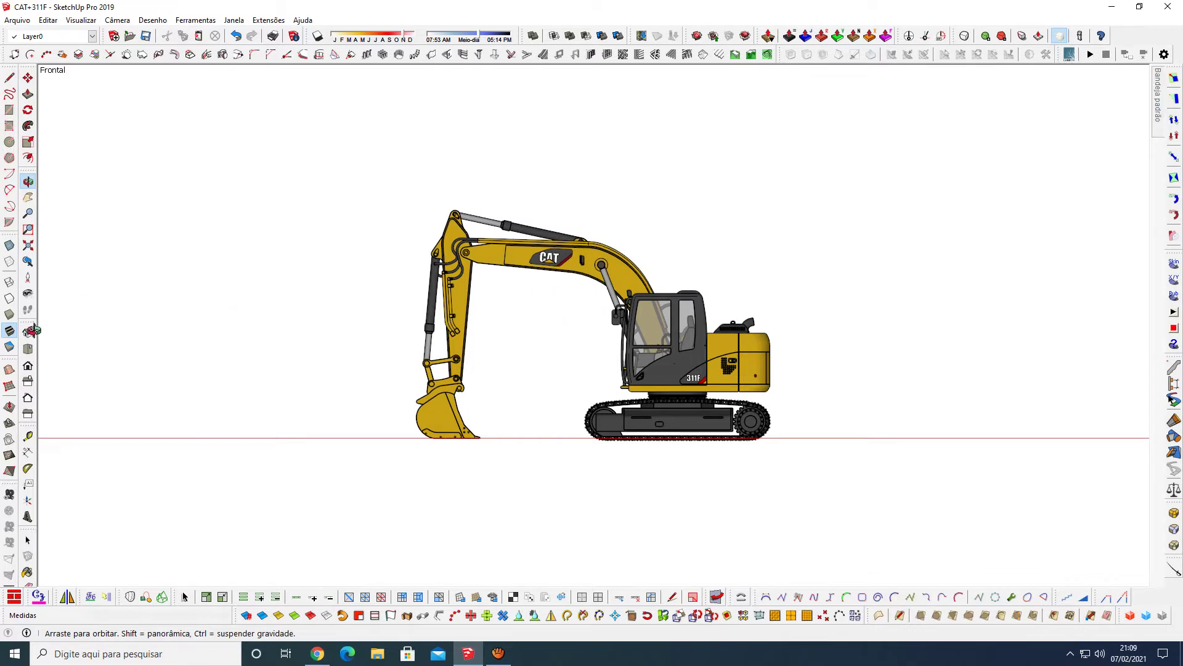
{"action": "left_click", "coordinate": [27, 382]}
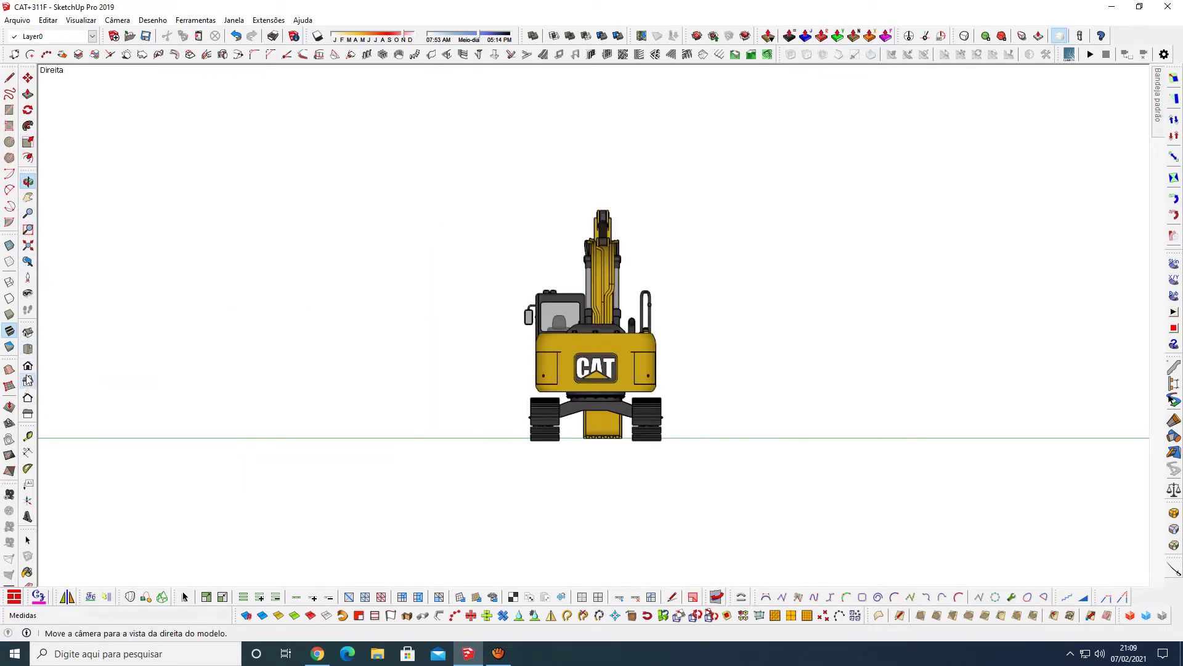
{"action": "left_click", "coordinate": [28, 369]}
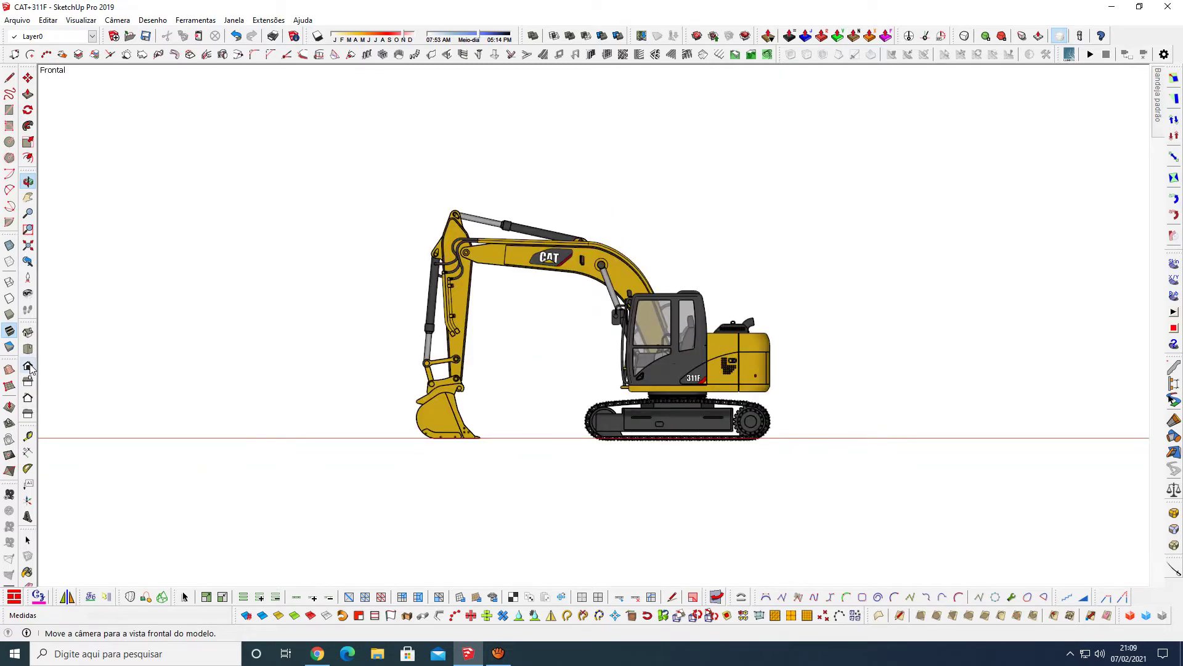
{"action": "scroll", "coordinate": [603, 351], "scroll_direction": "up", "scroll_amount": 1}
{"action": "scroll", "coordinate": [582, 361], "scroll_direction": "up", "scroll_amount": 3}
{"action": "key", "text": "space"}
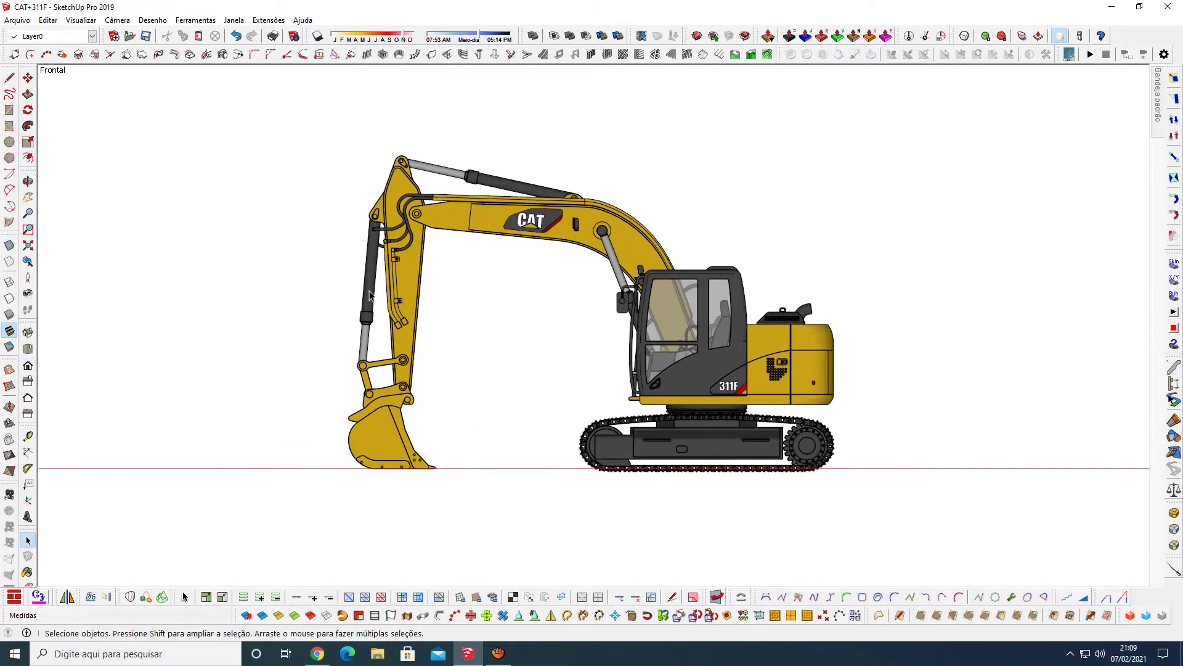
Step: Click the excavator component to select it, then zoom out
{"action": "left_click", "coordinate": [405, 274]}
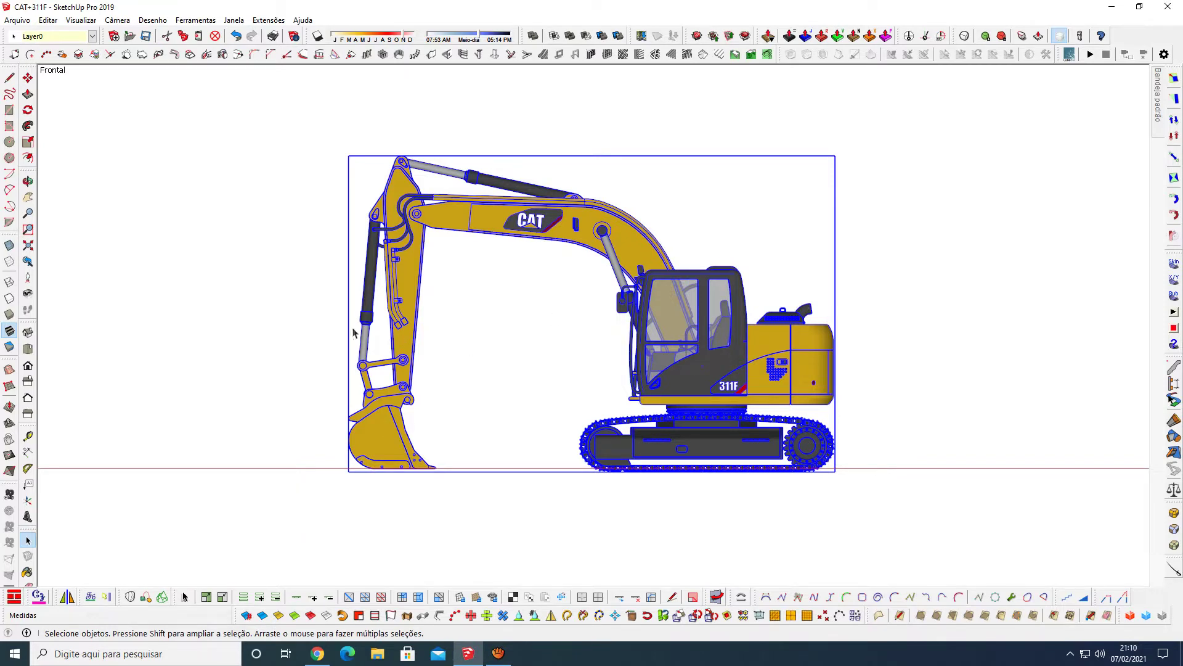
{"action": "scroll", "coordinate": [1057, 325], "scroll_direction": "down", "scroll_amount": 3}
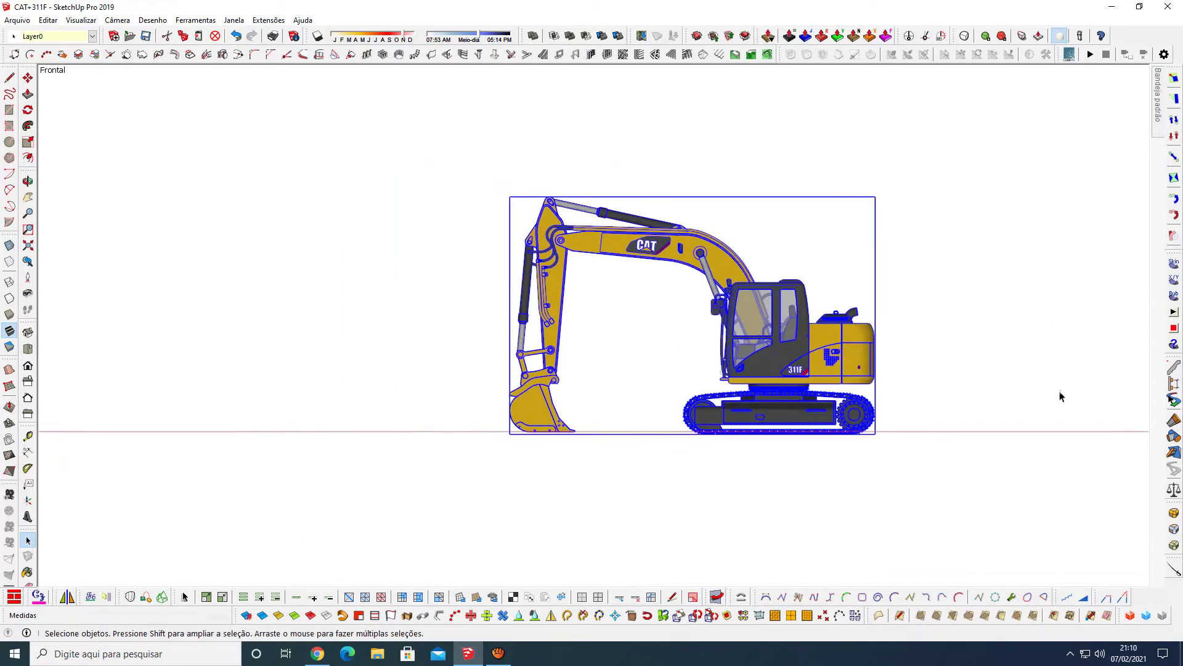
{"action": "scroll", "coordinate": [1083, 517], "scroll_direction": "down", "scroll_amount": 1}
{"action": "scroll", "coordinate": [985, 514], "scroll_direction": "down", "scroll_amount": 1}
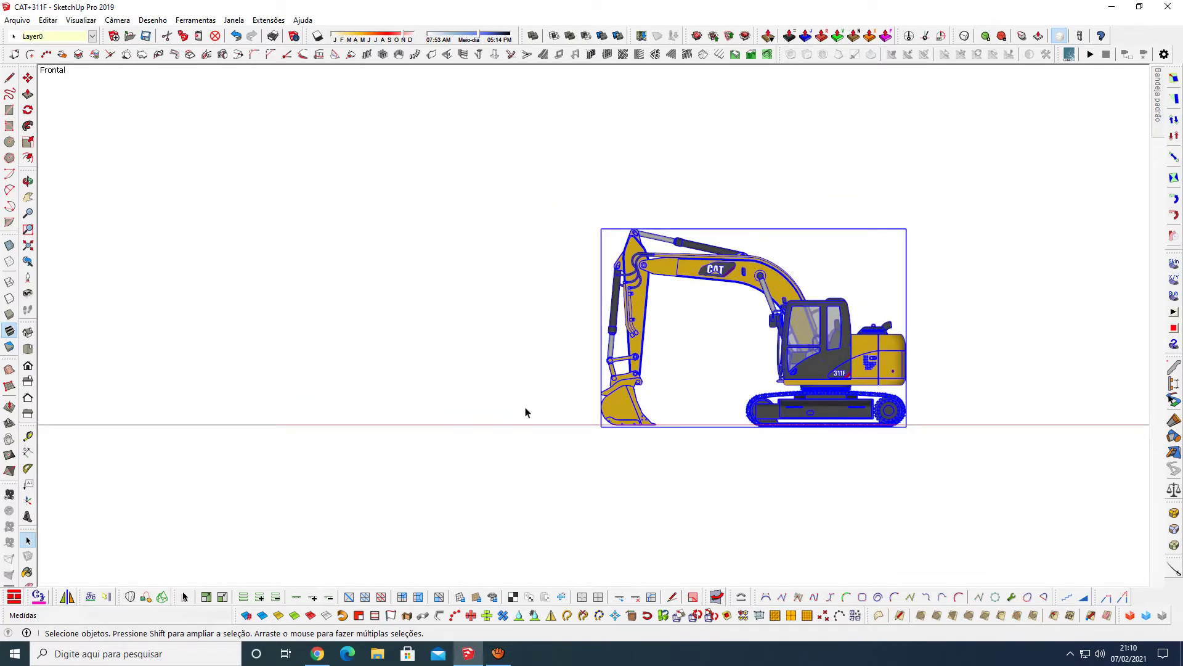
Step: Sketch temporary guide lines of 20 vertical and 28 horizontal left of the excavator
{"action": "key", "text": "l"}
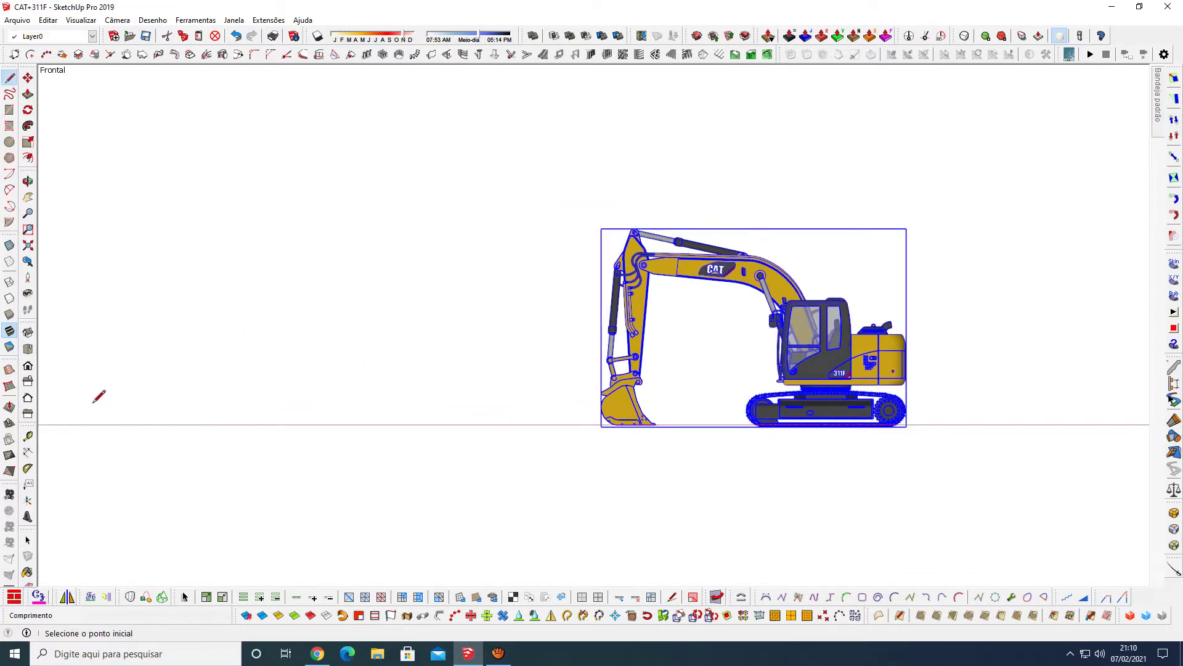
{"action": "left_click", "coordinate": [92, 403]}
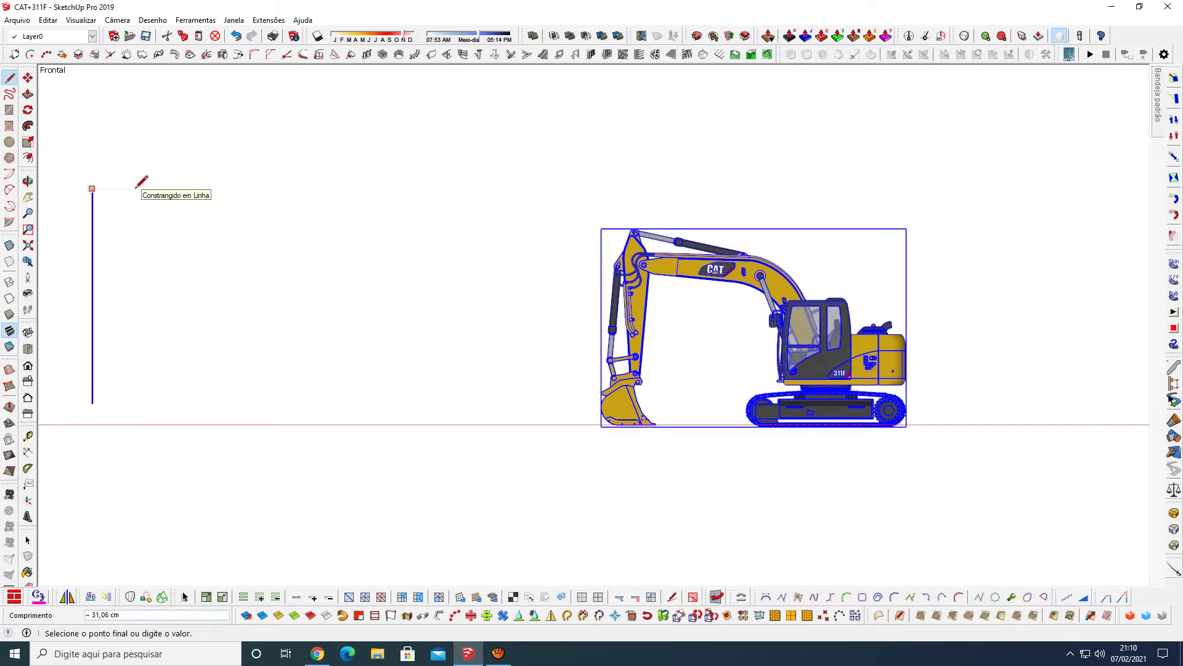
{"action": "type", "text": "20"}
{"action": "key", "text": "Return"}
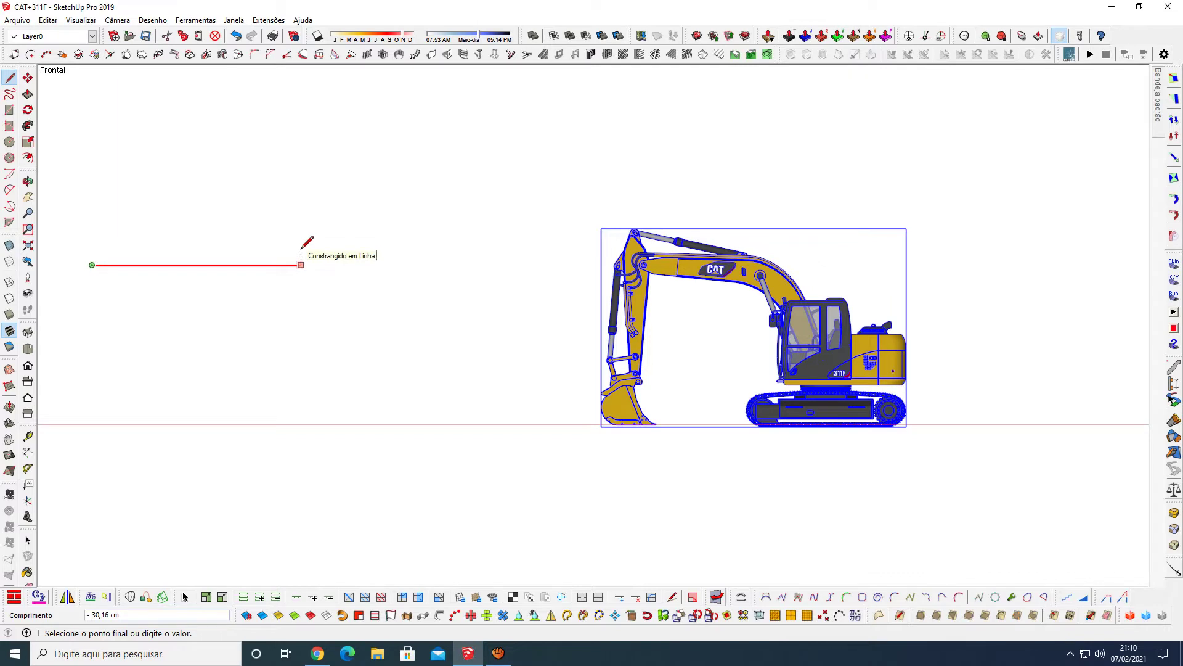
{"action": "type", "text": "28"}
{"action": "key", "text": "Return"}
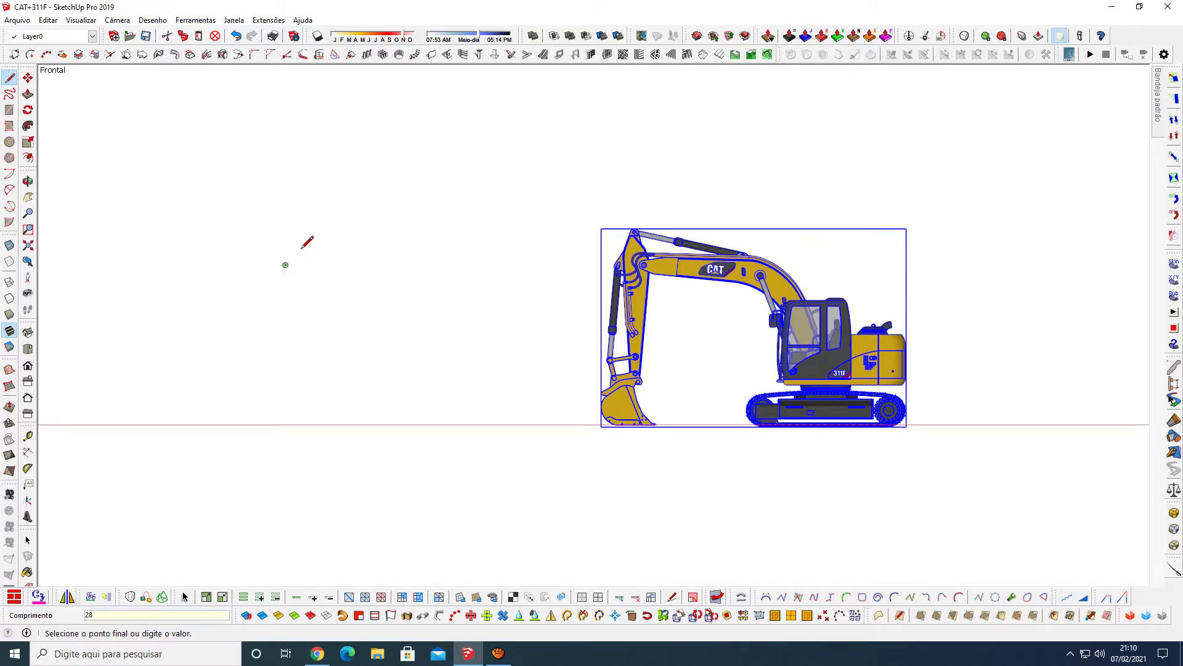
{"action": "key", "text": "space"}
{"action": "left_click", "coordinate": [307, 253]}
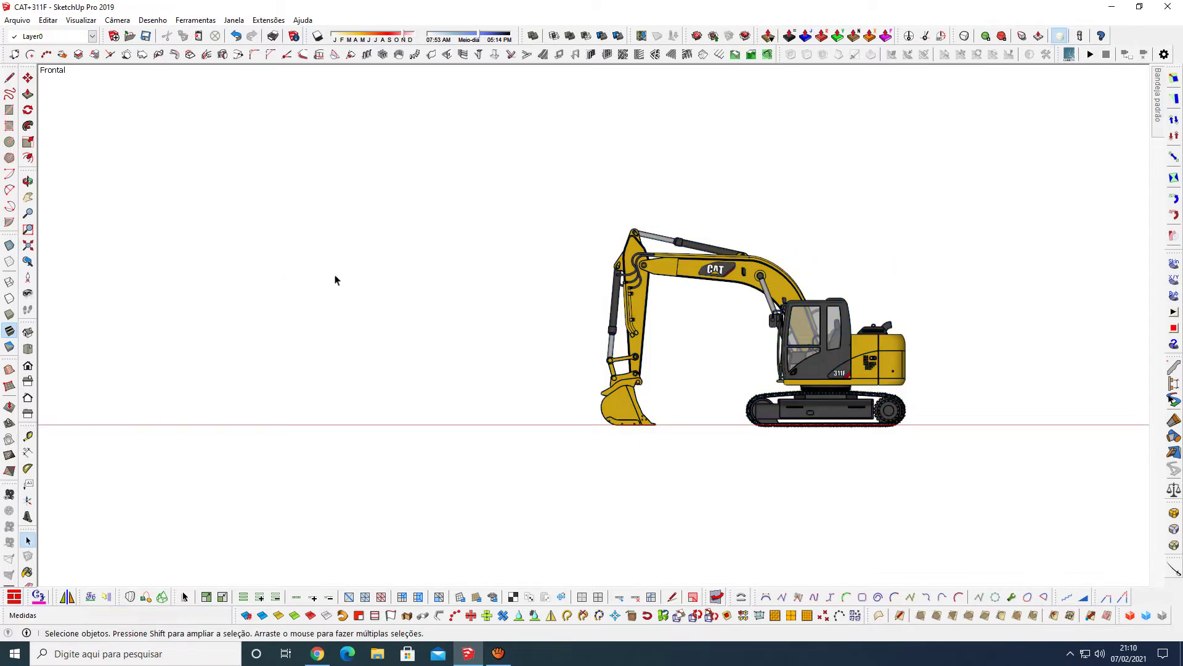
Step: Orbit away from the flat front view and zoom out on the excavator
{"action": "middle_click_drag", "start_coordinate": [336, 281], "coordinate": [521, 239]}
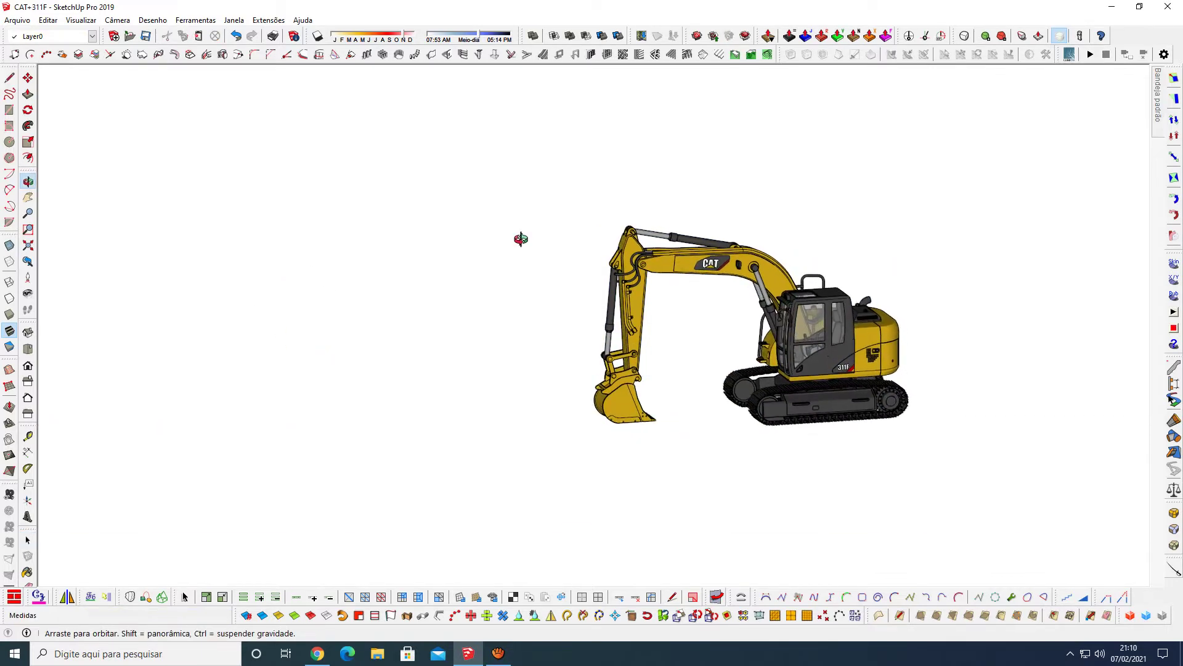
{"action": "scroll", "coordinate": [730, 247], "scroll_direction": "down", "scroll_amount": 2}
{"action": "mouse_move", "coordinate": [730, 247]}
{"action": "middle_mouse_down"}
{"action": "mouse_move", "coordinate": [798, 308]}
{"action": "mouse_move", "coordinate": [718, 354]}
{"action": "middle_mouse_up"}
{"action": "scroll", "coordinate": [798, 308], "scroll_direction": "down", "scroll_amount": 2}
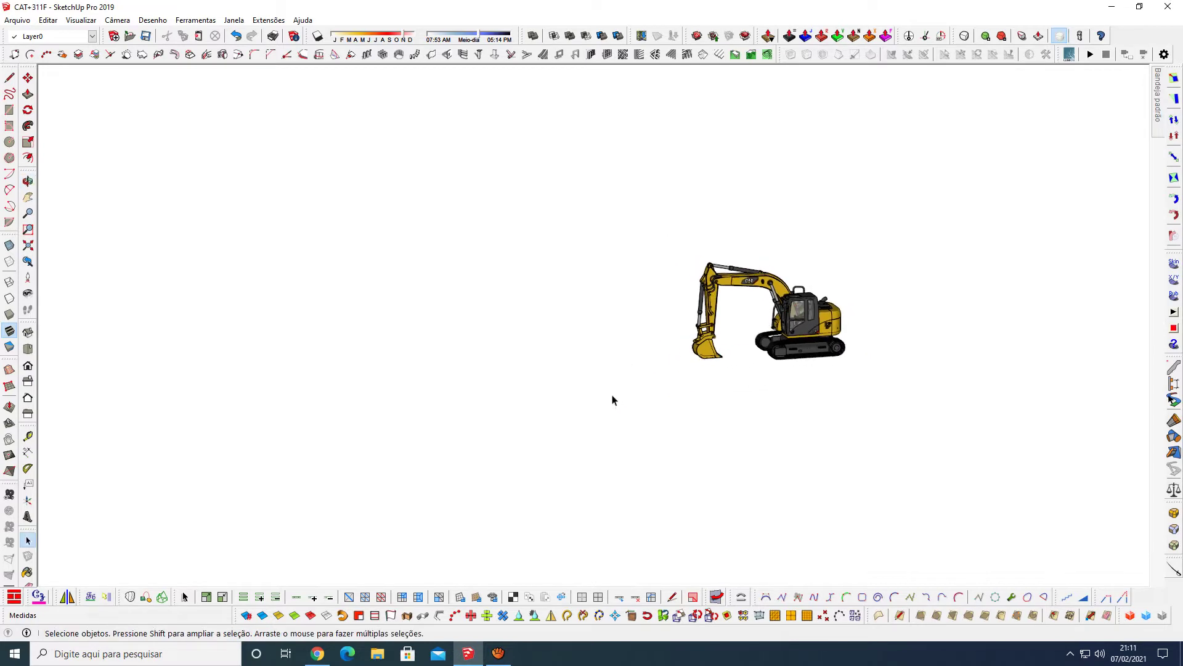
{"action": "scroll", "coordinate": [826, 277], "scroll_direction": "down", "scroll_amount": 1}
{"action": "scroll", "coordinate": [826, 295], "scroll_direction": "down", "scroll_amount": 2}
{"action": "scroll", "coordinate": [826, 309], "scroll_direction": "down", "scroll_amount": 2}
{"action": "scroll", "coordinate": [827, 314], "scroll_direction": "down", "scroll_amount": 1}
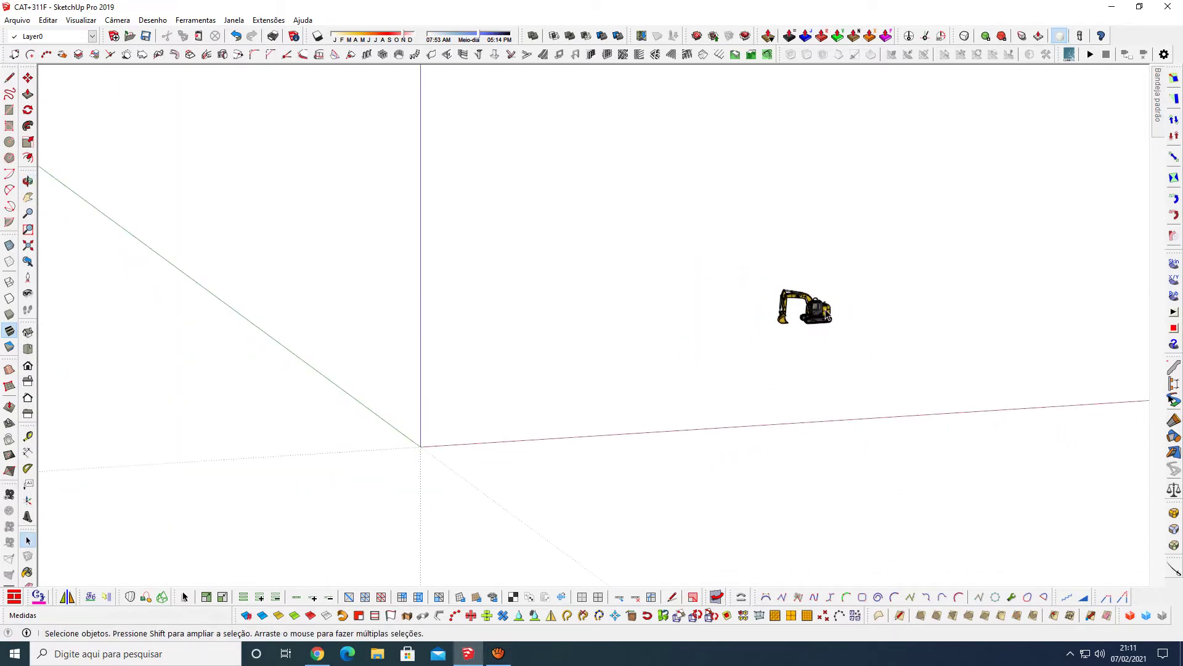
{"action": "scroll", "coordinate": [826, 314], "scroll_direction": "down", "scroll_amount": 1}
Step: Switch to Iso view, zoom back in, and orbit to a low three-quarter angle
{"action": "left_click", "coordinate": [28, 333]}
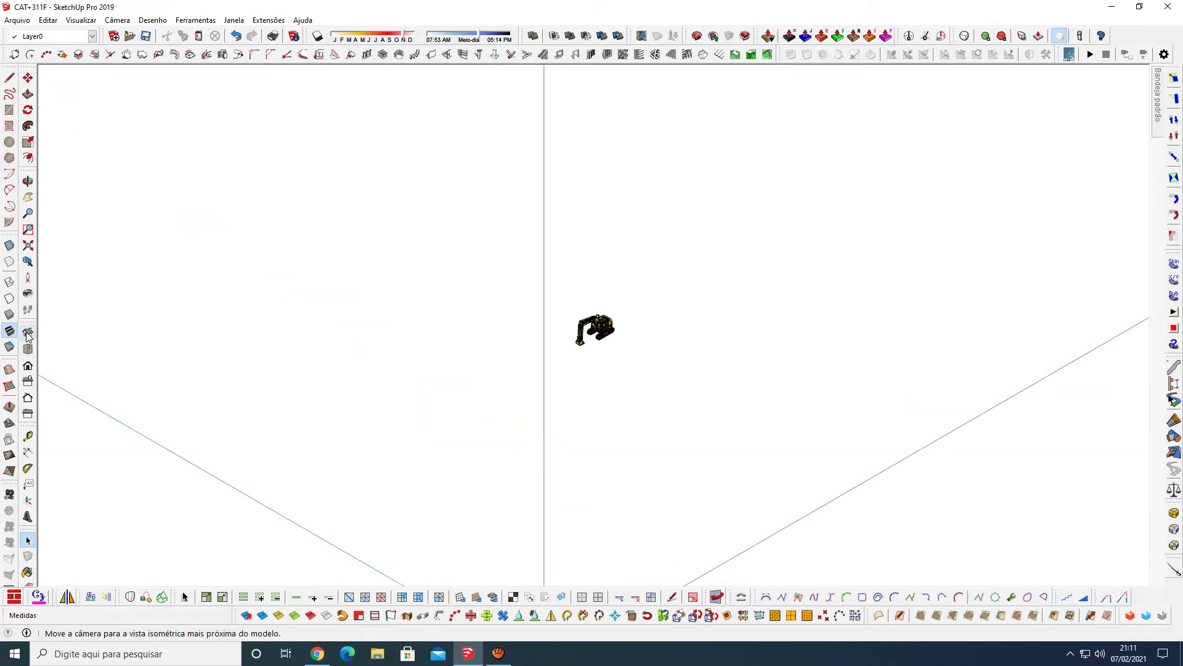
{"action": "scroll", "coordinate": [592, 345], "scroll_direction": "down", "scroll_amount": 1}
{"action": "scroll", "coordinate": [597, 333], "scroll_direction": "down", "scroll_amount": 1}
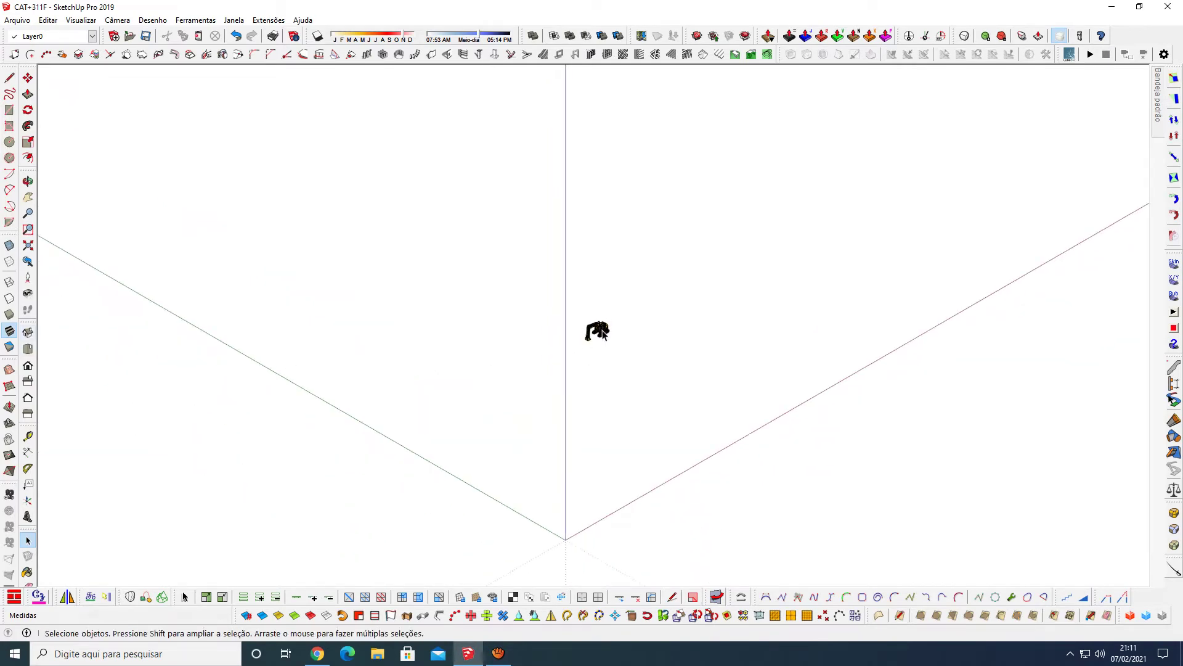
{"action": "scroll", "coordinate": [598, 333], "scroll_direction": "down", "scroll_amount": 1}
{"action": "scroll", "coordinate": [601, 333], "scroll_direction": "down", "scroll_amount": 1}
{"action": "scroll", "coordinate": [601, 333], "scroll_direction": "up", "scroll_amount": 2}
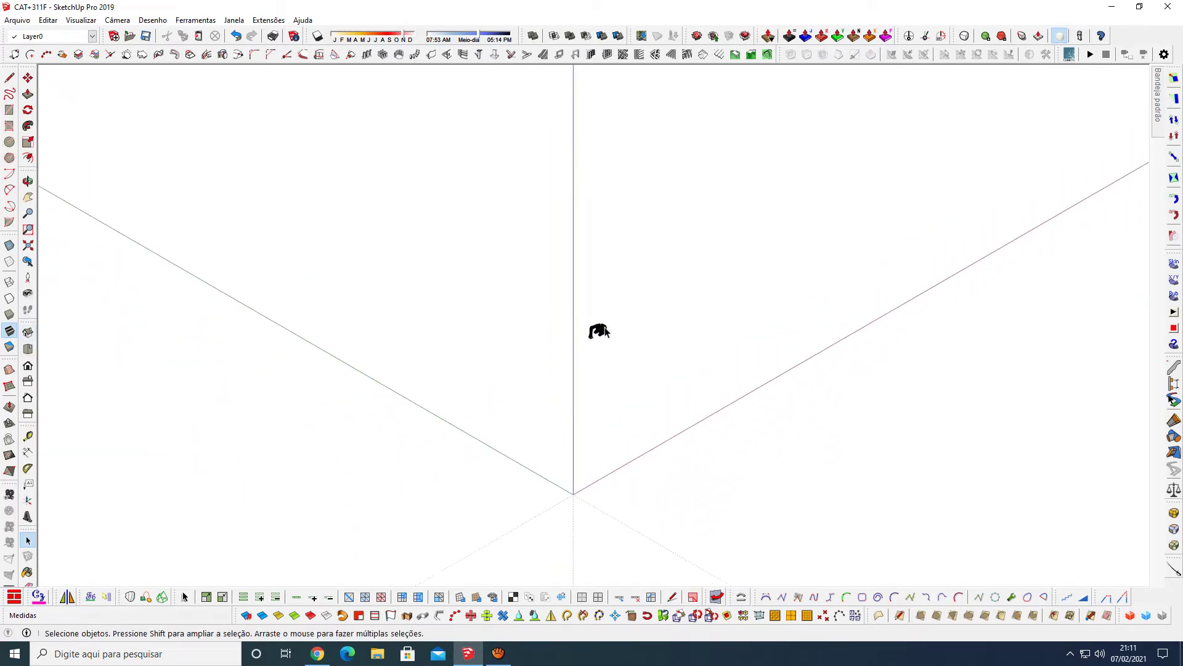
{"action": "scroll", "coordinate": [603, 333], "scroll_direction": "up", "scroll_amount": 2}
{"action": "scroll", "coordinate": [605, 333], "scroll_direction": "up", "scroll_amount": 2}
{"action": "scroll", "coordinate": [604, 333], "scroll_direction": "up", "scroll_amount": 1}
{"action": "scroll", "coordinate": [595, 340], "scroll_direction": "up", "scroll_amount": 1}
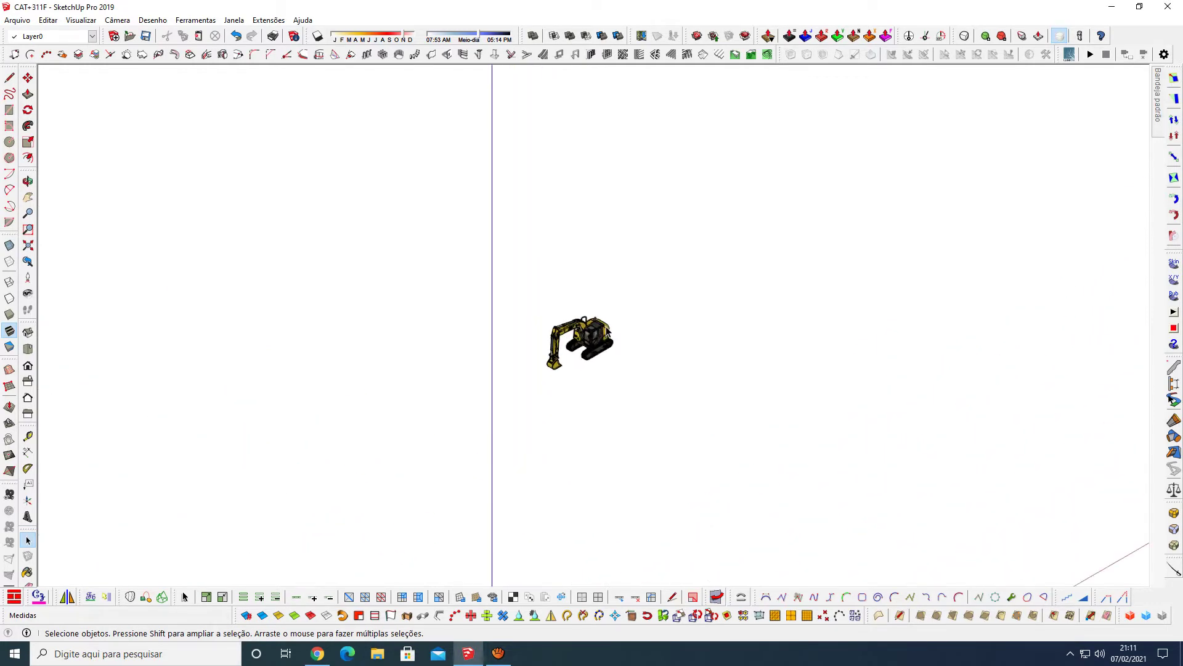
{"action": "scroll", "coordinate": [587, 346], "scroll_direction": "up", "scroll_amount": 1}
{"action": "scroll", "coordinate": [578, 351], "scroll_direction": "up", "scroll_amount": 1}
{"action": "scroll", "coordinate": [493, 426], "scroll_direction": "up", "scroll_amount": 1}
{"action": "scroll", "coordinate": [534, 405], "scroll_direction": "up", "scroll_amount": 2}
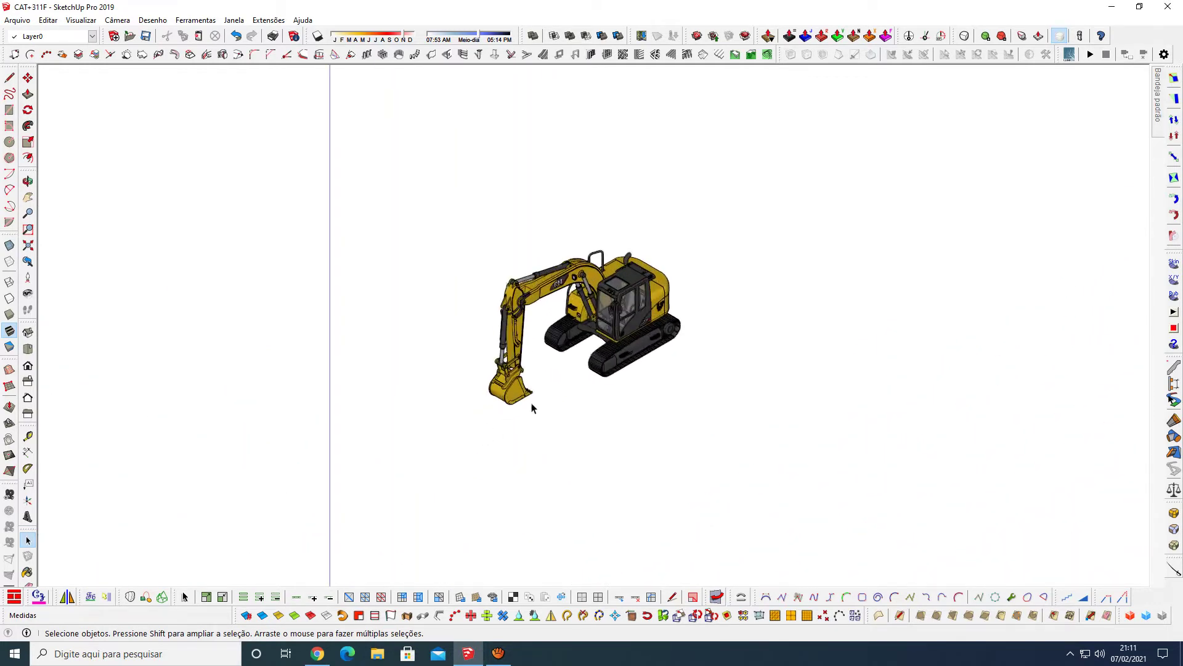
{"action": "scroll", "coordinate": [533, 404], "scroll_direction": "up", "scroll_amount": 2}
{"action": "scroll", "coordinate": [550, 414], "scroll_direction": "up", "scroll_amount": 1}
{"action": "mouse_move", "coordinate": [550, 414]}
{"action": "middle_mouse_down"}
{"action": "mouse_move", "coordinate": [438, 325]}
{"action": "mouse_move", "coordinate": [370, 341]}
{"action": "middle_mouse_up"}
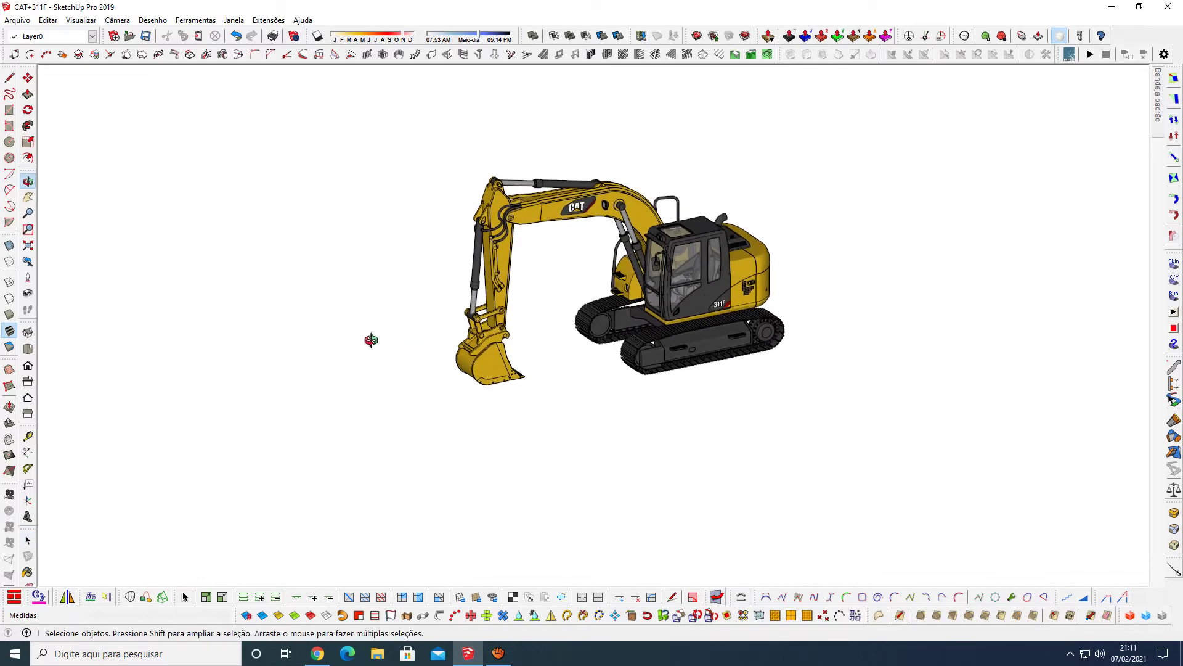
Step: Draw a 20 cm vertical line topped by a 28 cm horizontal line left of the excavator
{"action": "key", "text": "l"}
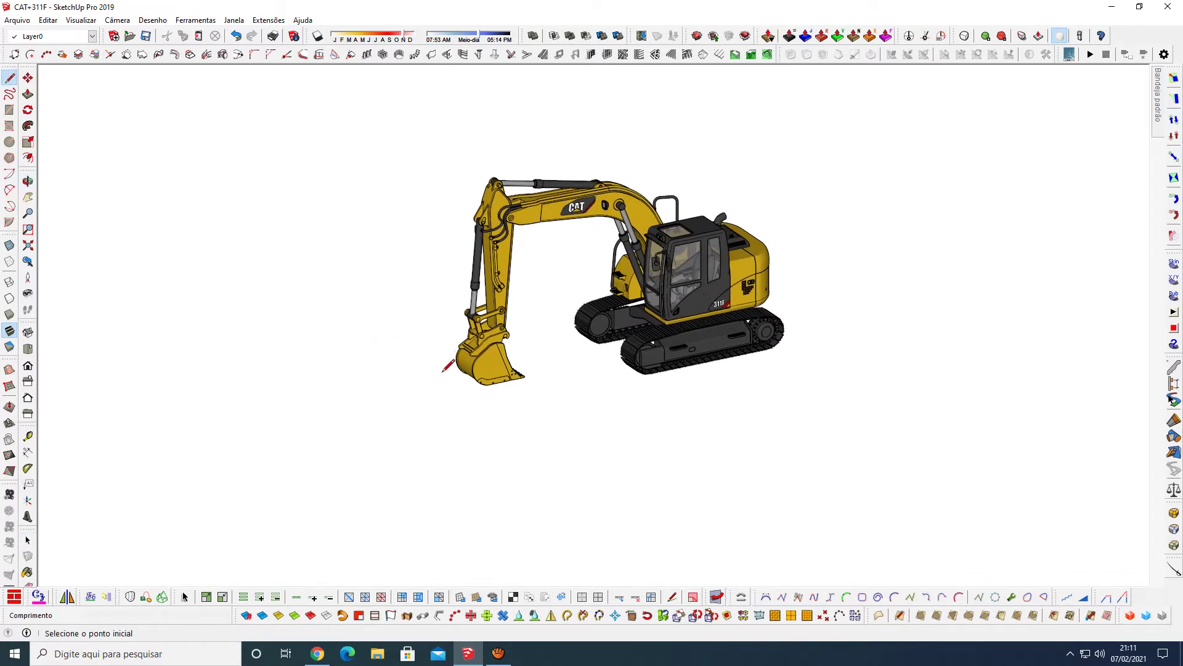
{"action": "left_click", "coordinate": [97, 389]}
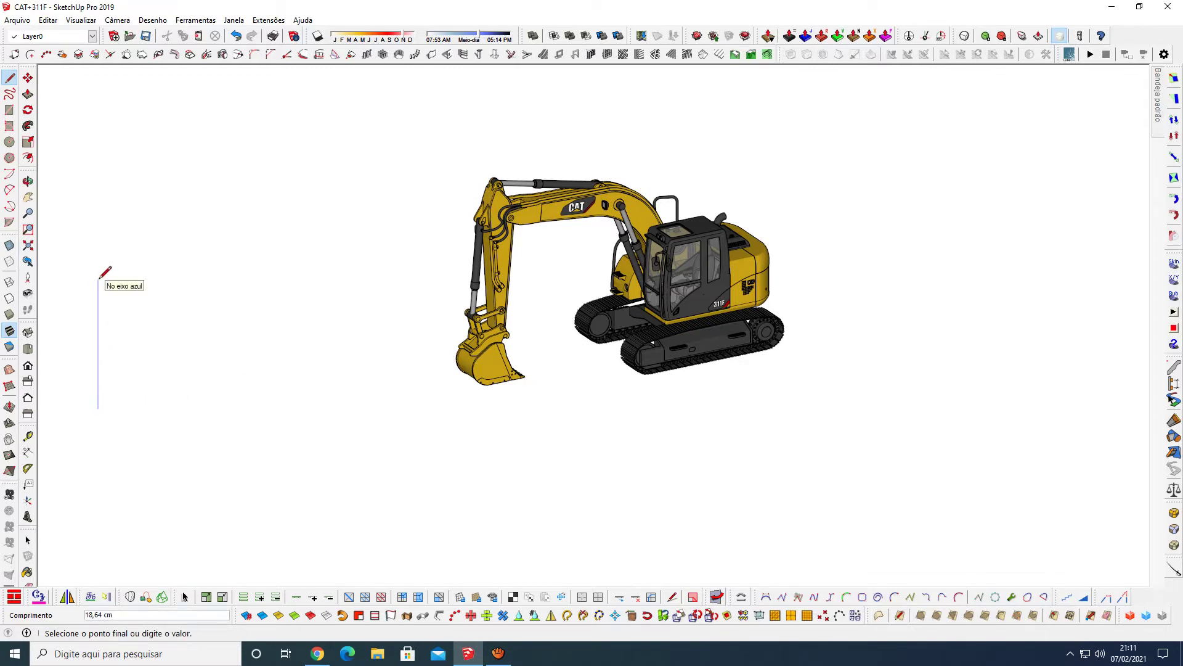
{"action": "type", "text": "20"}
{"action": "key", "text": "Return"}
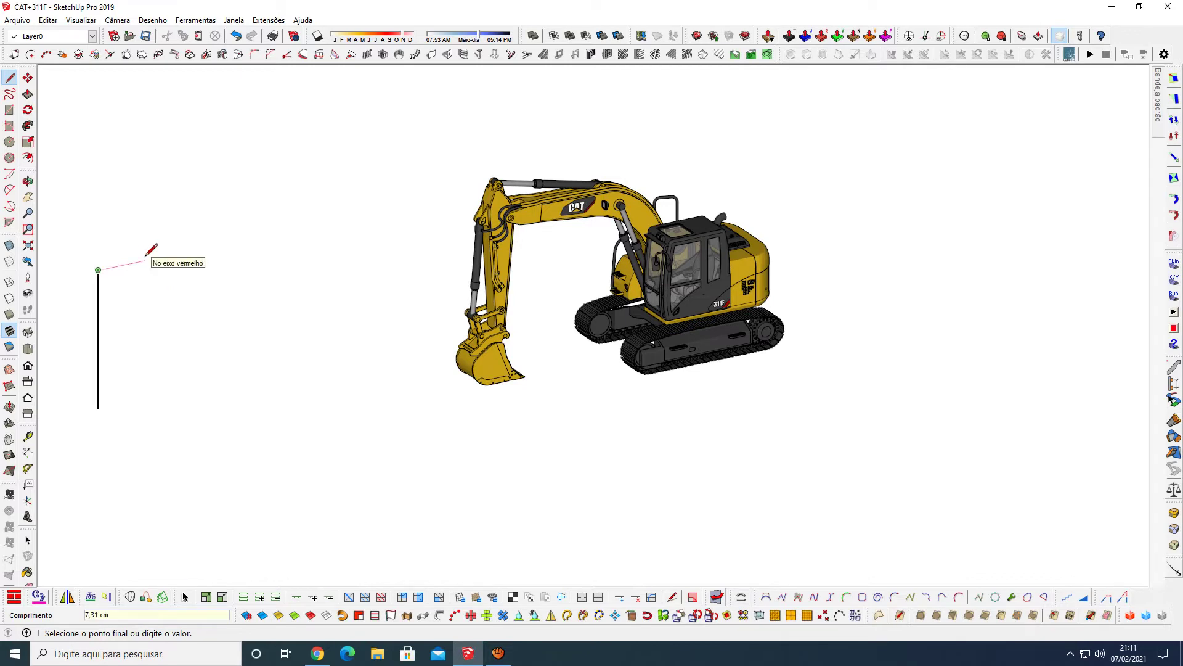
{"action": "key", "text": "Return"}
{"action": "key", "text": "space"}
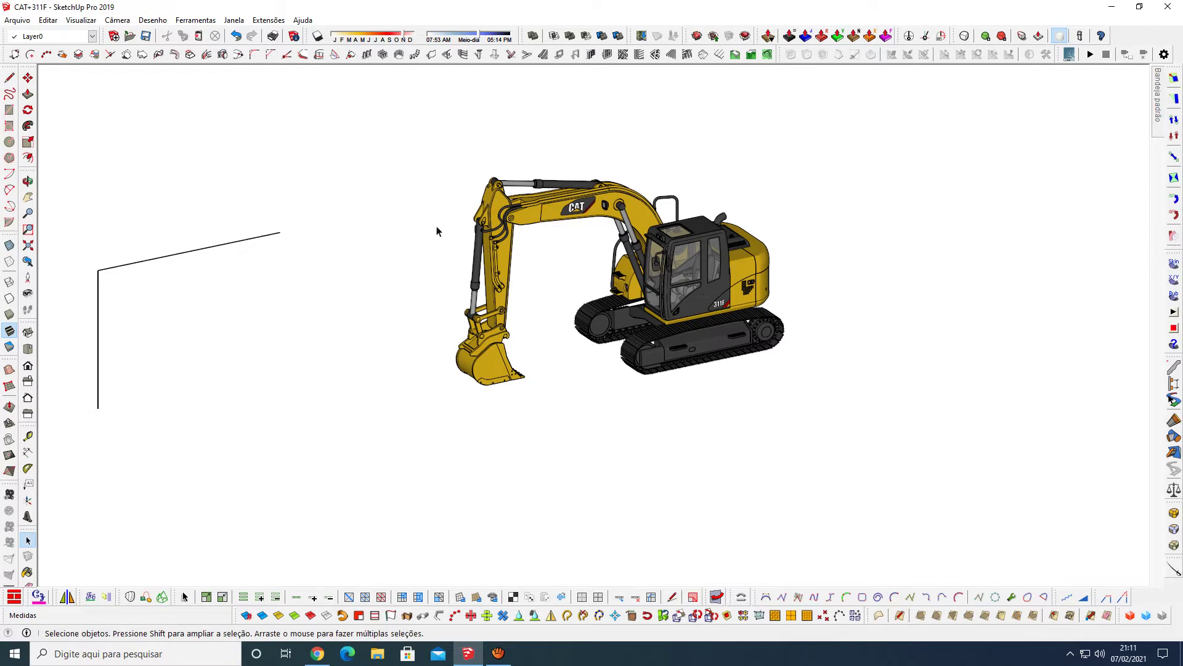
Step: Orbit around the model and window-select the two new corner lines
{"action": "middle_click_drag", "start_coordinate": [441, 258], "coordinate": [407, 333]}
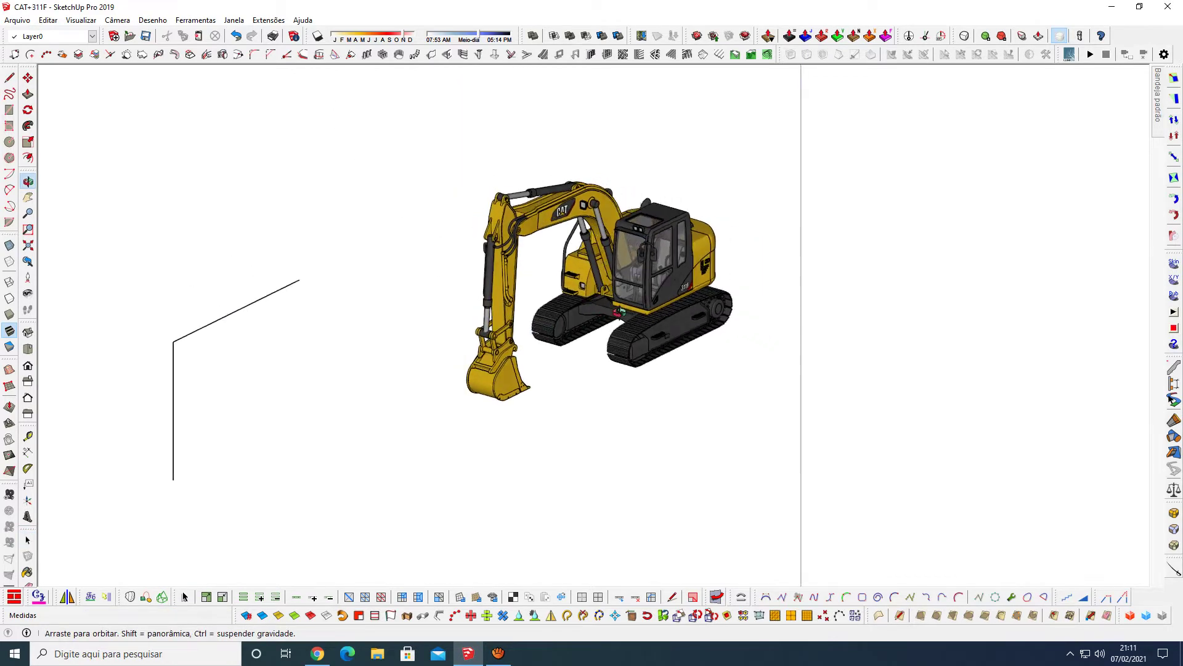
{"action": "middle_click_drag", "start_coordinate": [620, 313], "coordinate": [680, 284]}
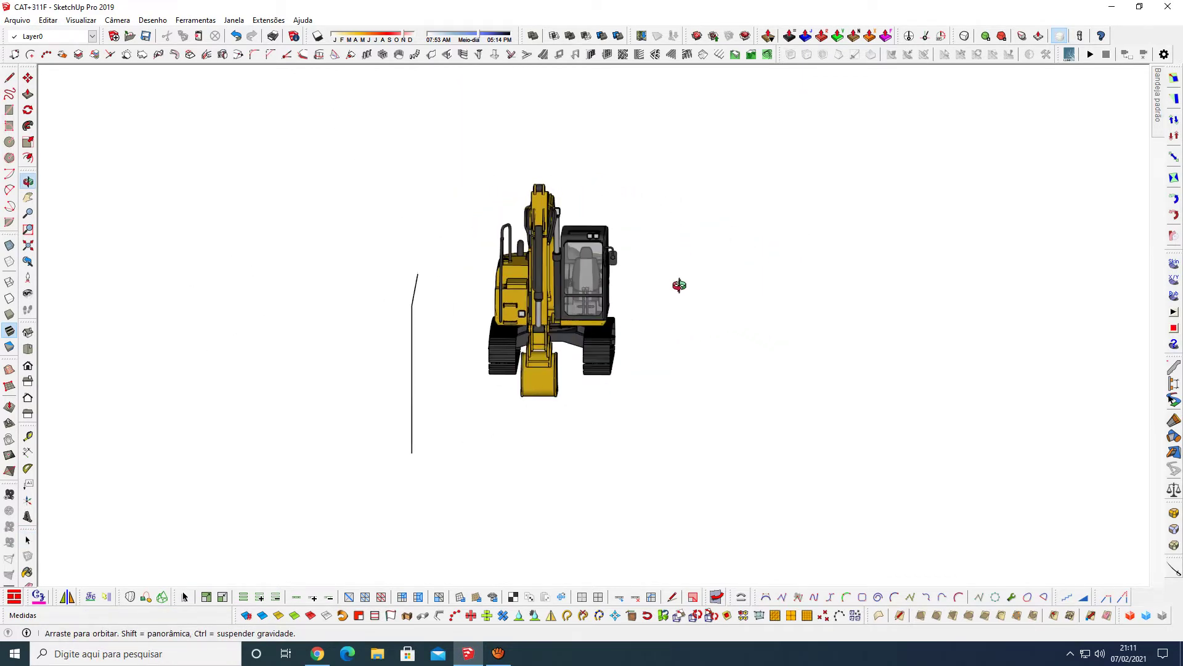
{"action": "middle_click_drag", "start_coordinate": [679, 285], "coordinate": [454, 298]}
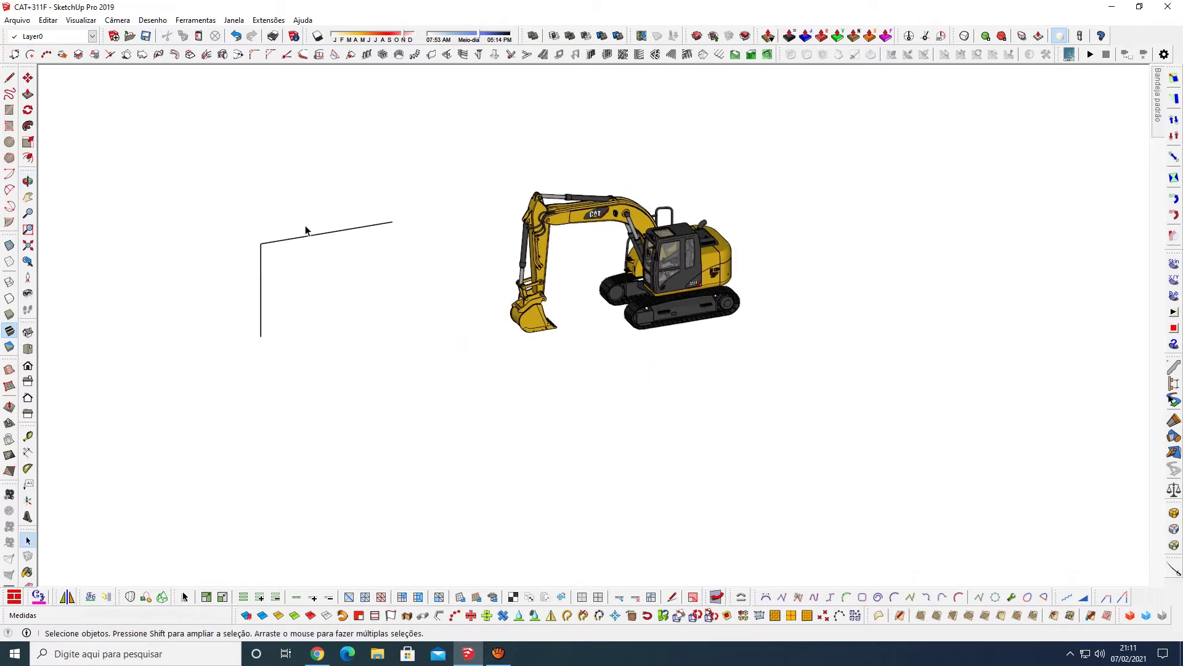
{"action": "left_click_drag", "start_coordinate": [291, 224], "coordinate": [211, 299]}
Step: Move the selected corner lines slightly down and to the right
{"action": "key", "text": "m"}
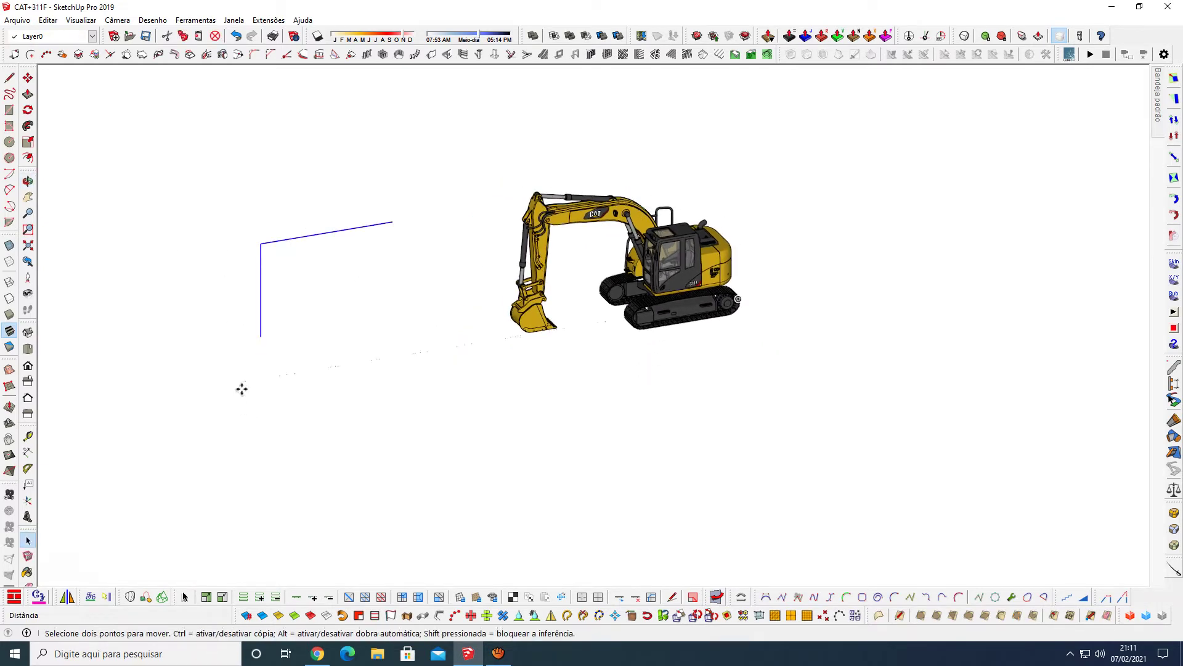
{"action": "left_click", "coordinate": [240, 384]}
{"action": "left_click", "coordinate": [272, 404]}
{"action": "key", "text": "space"}
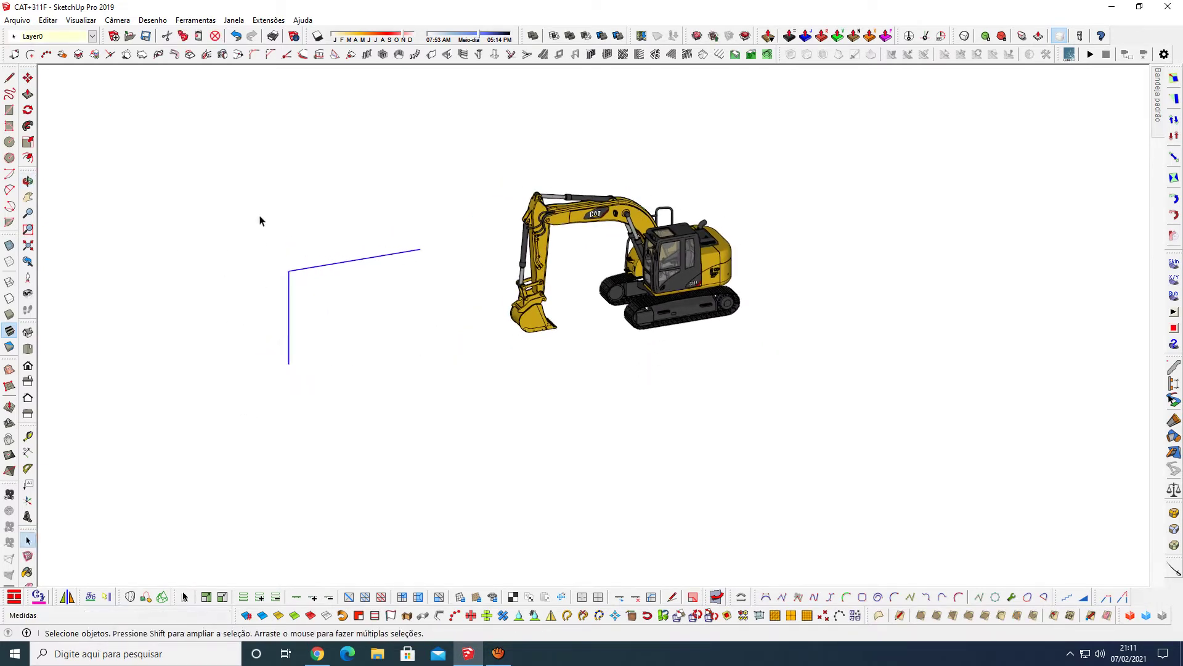
Step: Zoom to extents and delete the stray duplicate lines at the lower right
{"action": "left_click", "coordinate": [28, 246]}
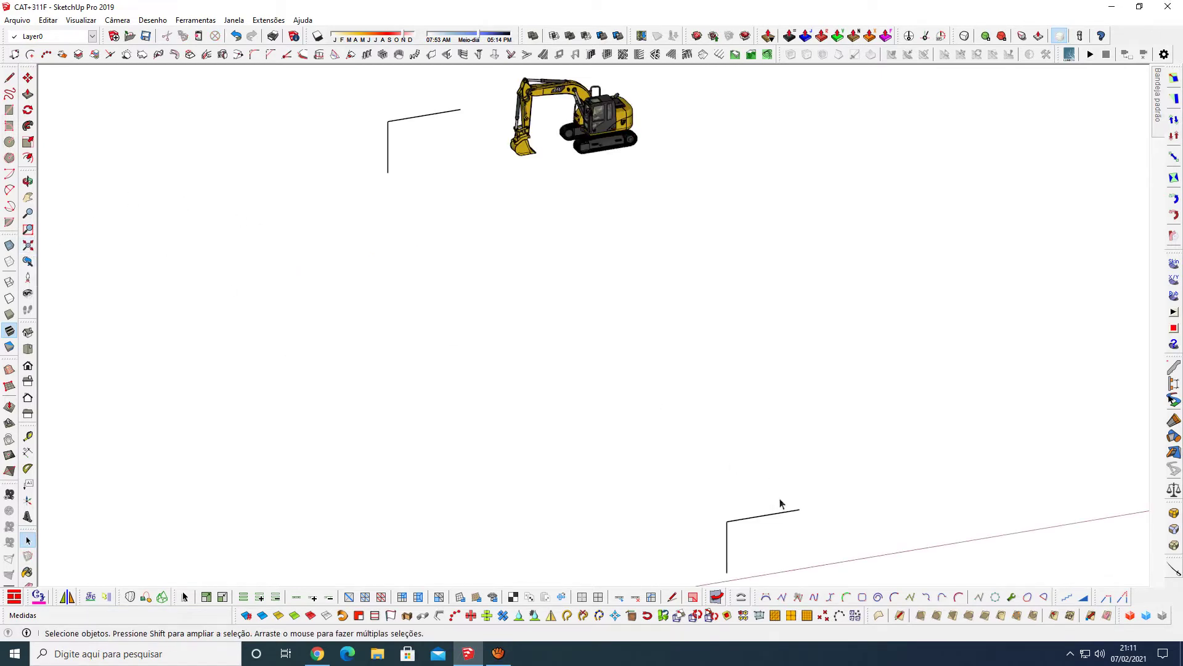
{"action": "left_click_drag", "start_coordinate": [780, 504], "coordinate": [685, 547]}
{"action": "key", "text": "Delete"}
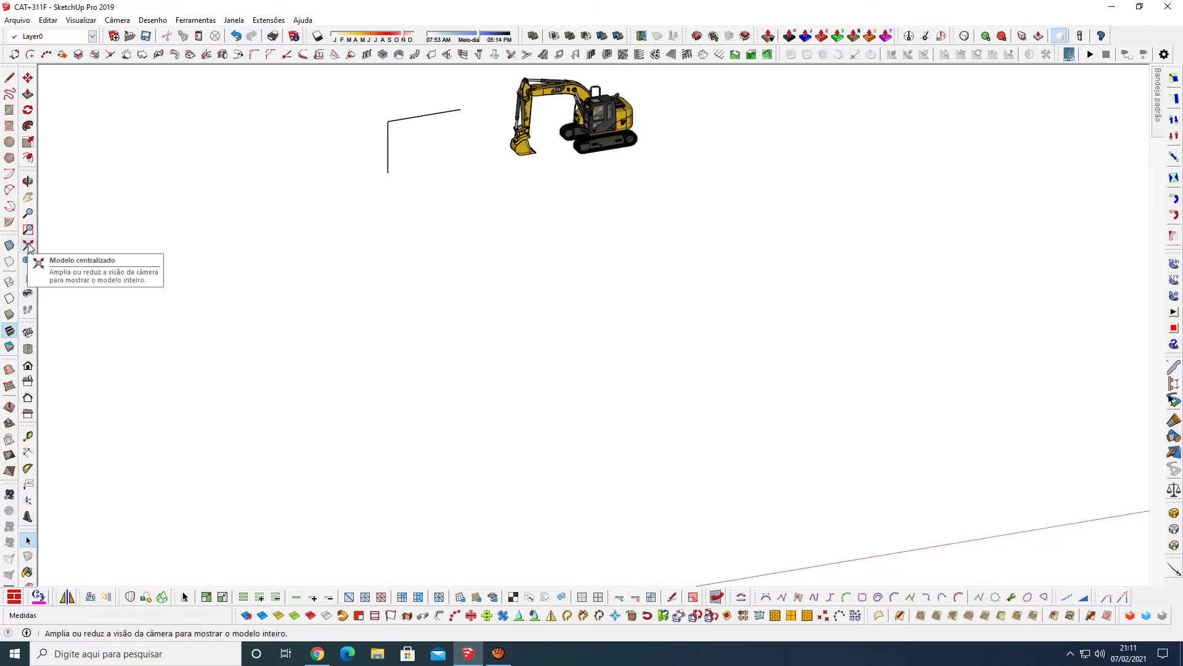
Step: In Front view, zoom in and move the two corner lines farther left
{"action": "left_click", "coordinate": [28, 370]}
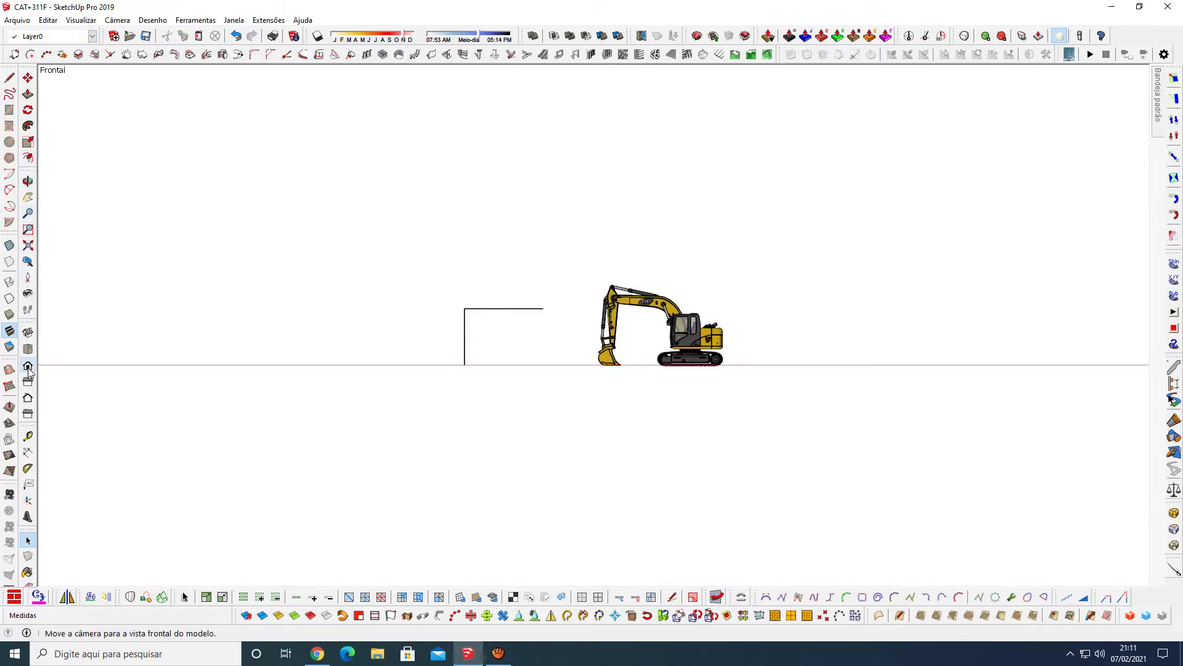
{"action": "scroll", "coordinate": [509, 337], "scroll_direction": "up", "scroll_amount": 2}
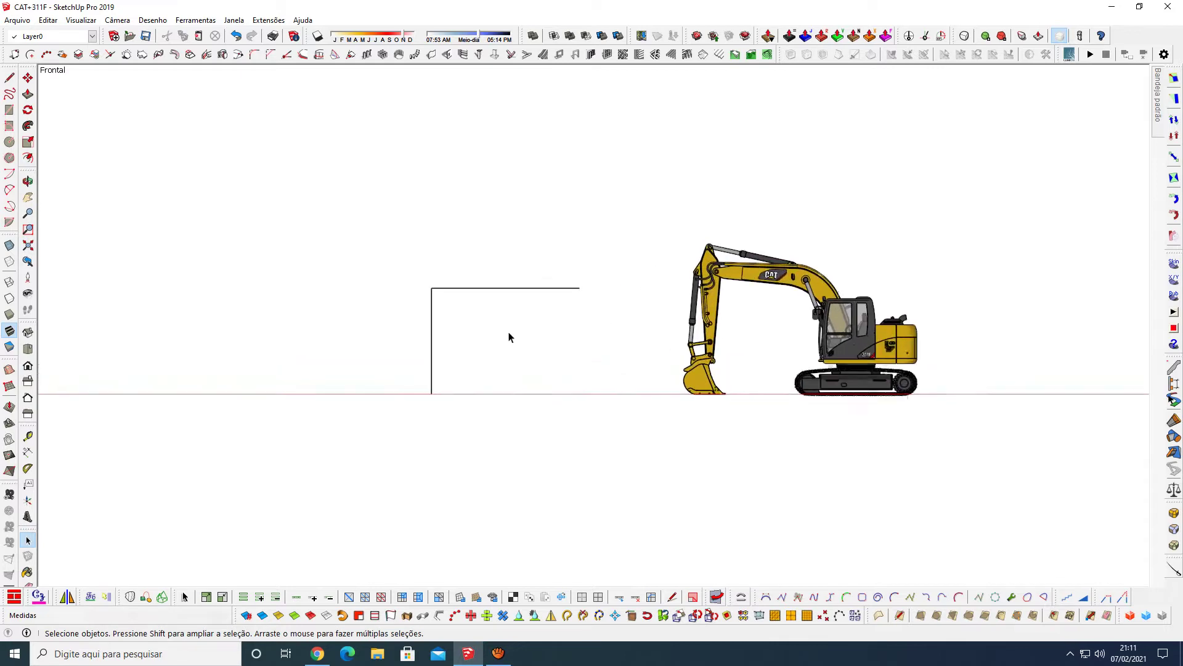
{"action": "scroll", "coordinate": [508, 337], "scroll_direction": "up", "scroll_amount": 2}
{"action": "scroll", "coordinate": [509, 337], "scroll_direction": "up", "scroll_amount": 1}
{"action": "scroll", "coordinate": [382, 343], "scroll_direction": "down", "scroll_amount": 1}
{"action": "scroll", "coordinate": [521, 389], "scroll_direction": "up", "scroll_amount": 2}
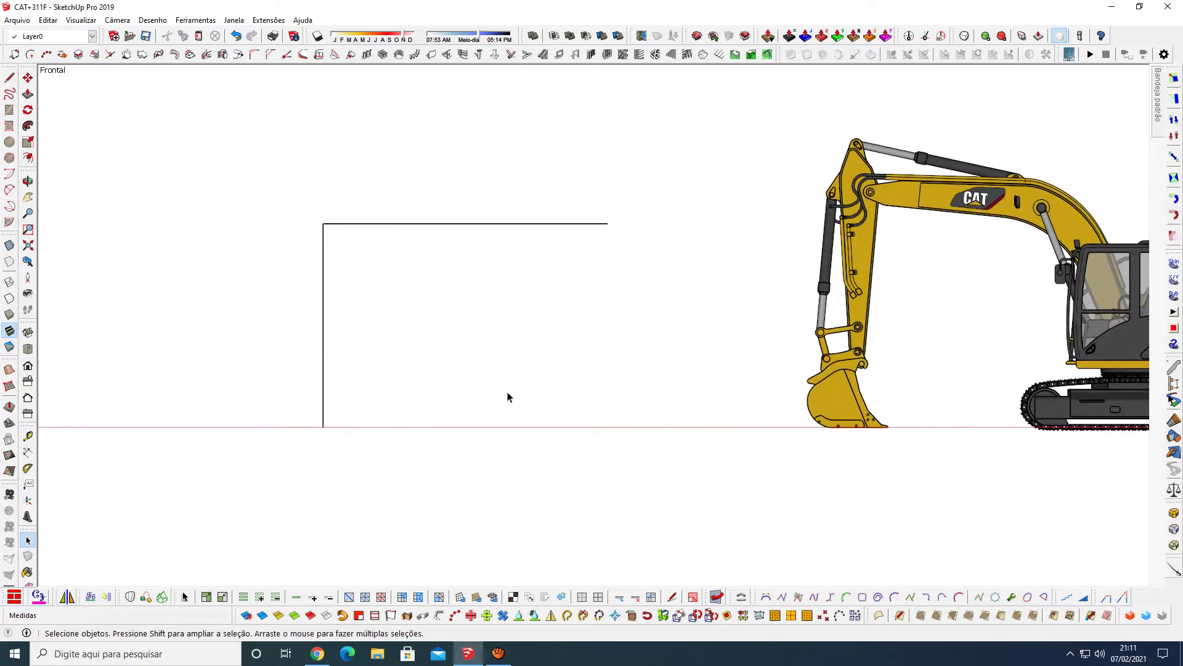
{"action": "left_click_drag", "start_coordinate": [370, 198], "coordinate": [297, 257]}
{"action": "key", "text": "m"}
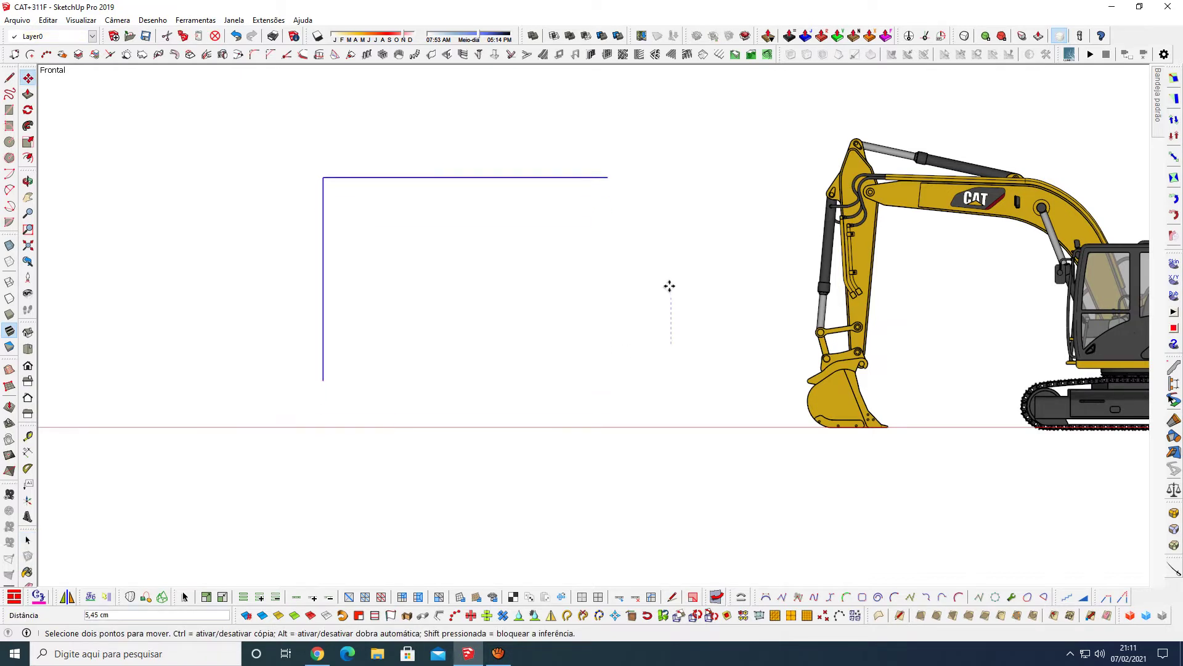
{"action": "left_click", "coordinate": [583, 291]}
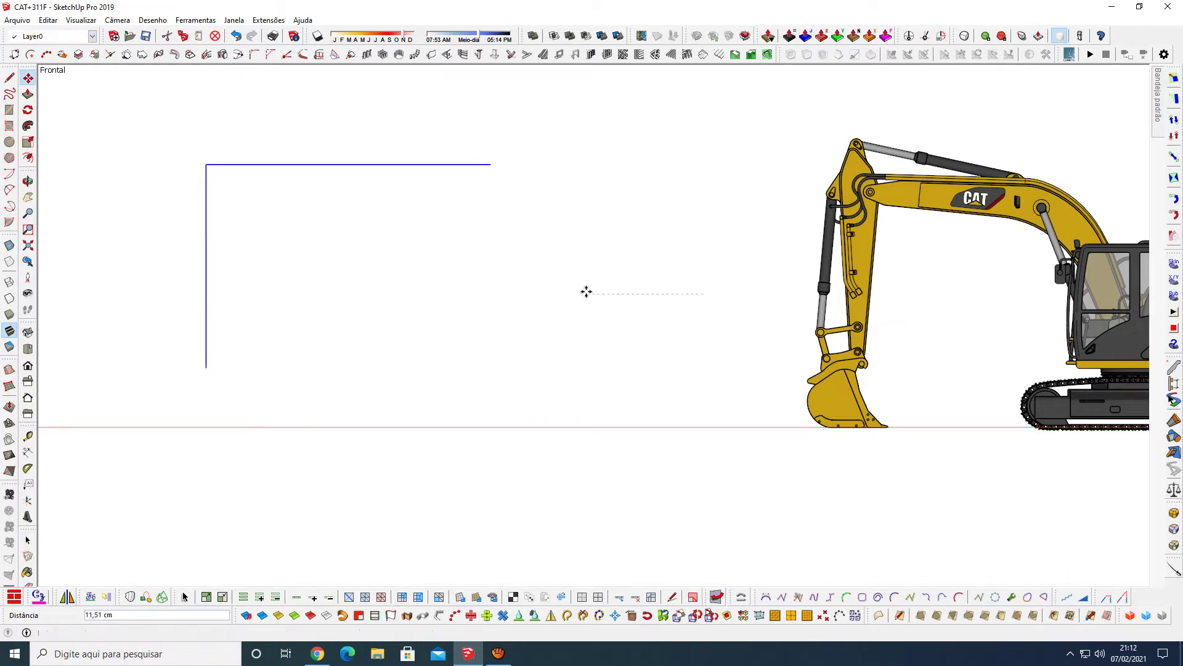
{"action": "key", "text": "space"}
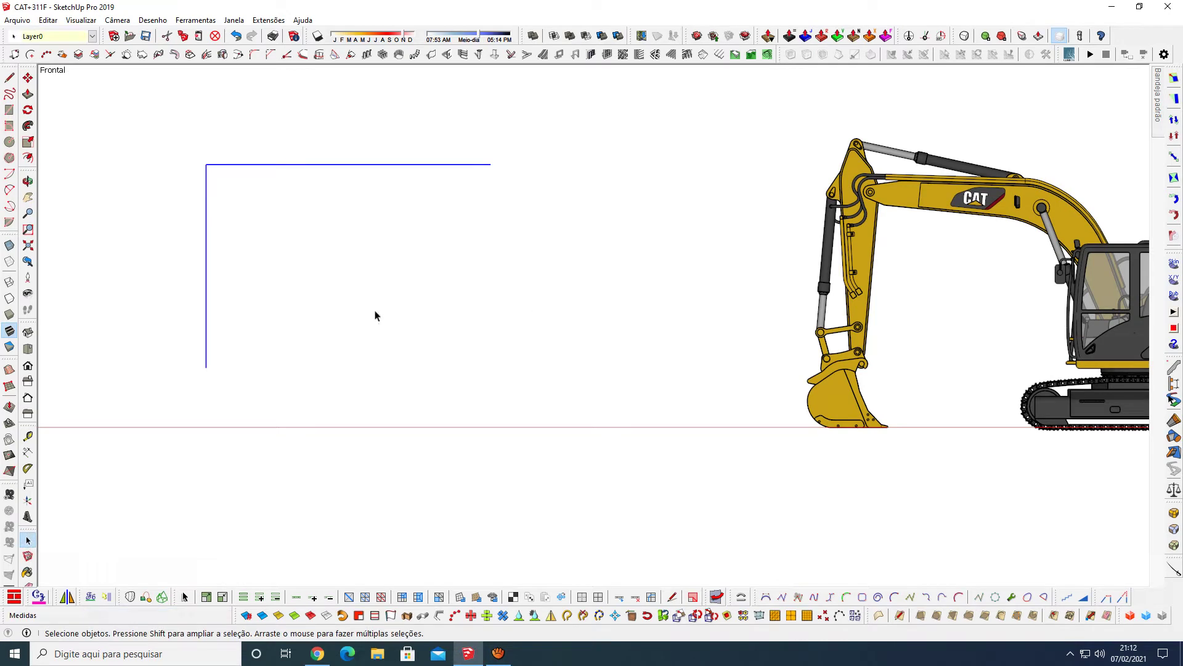
{"action": "key", "text": "l"}
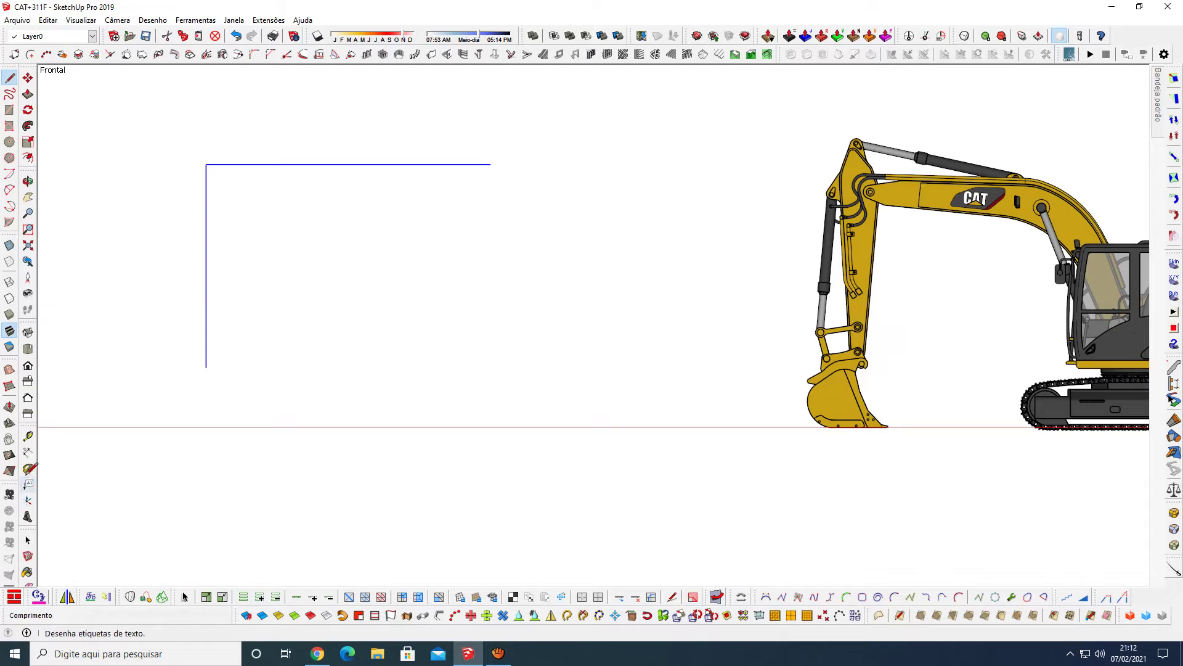
Step: Add a 20,00 cm dimension to the left of the vertical corner line
{"action": "left_click", "coordinate": [28, 452]}
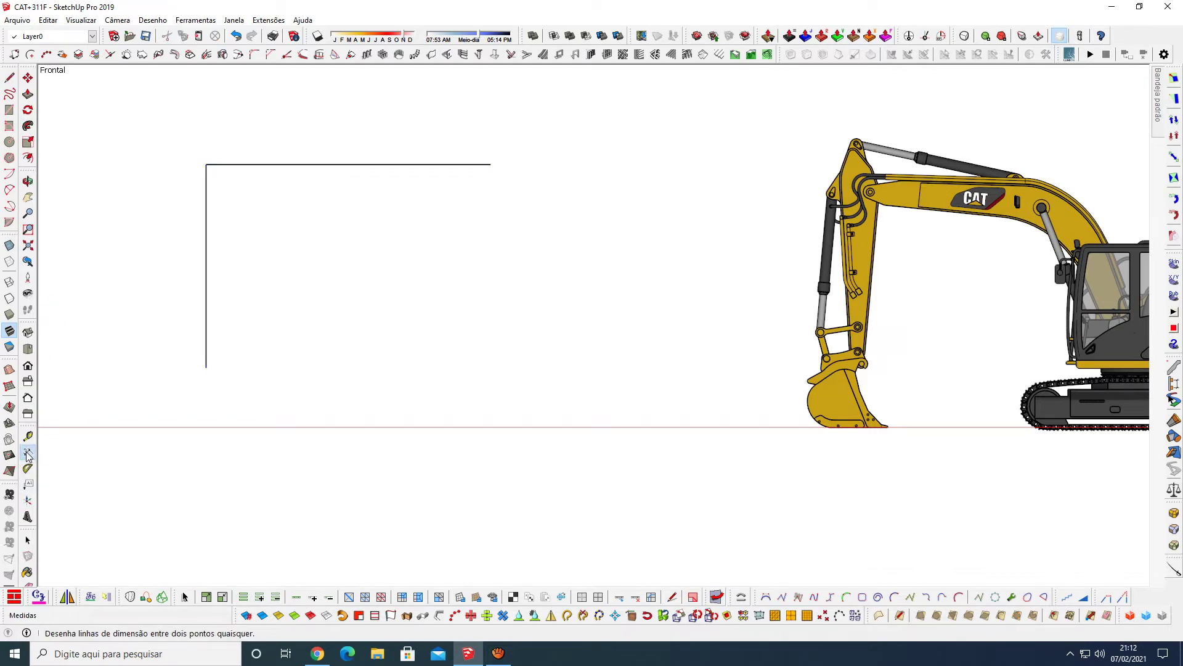
{"action": "left_click", "coordinate": [206, 164]}
{"action": "left_click", "coordinate": [205, 367]}
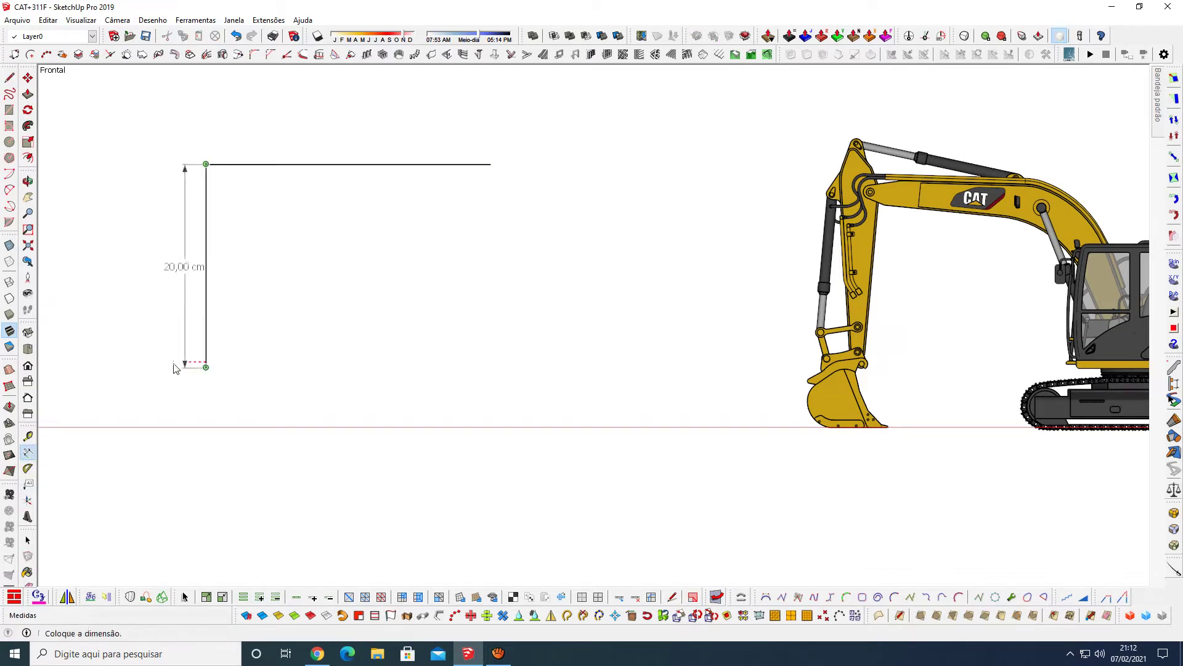
{"action": "left_click", "coordinate": [149, 371]}
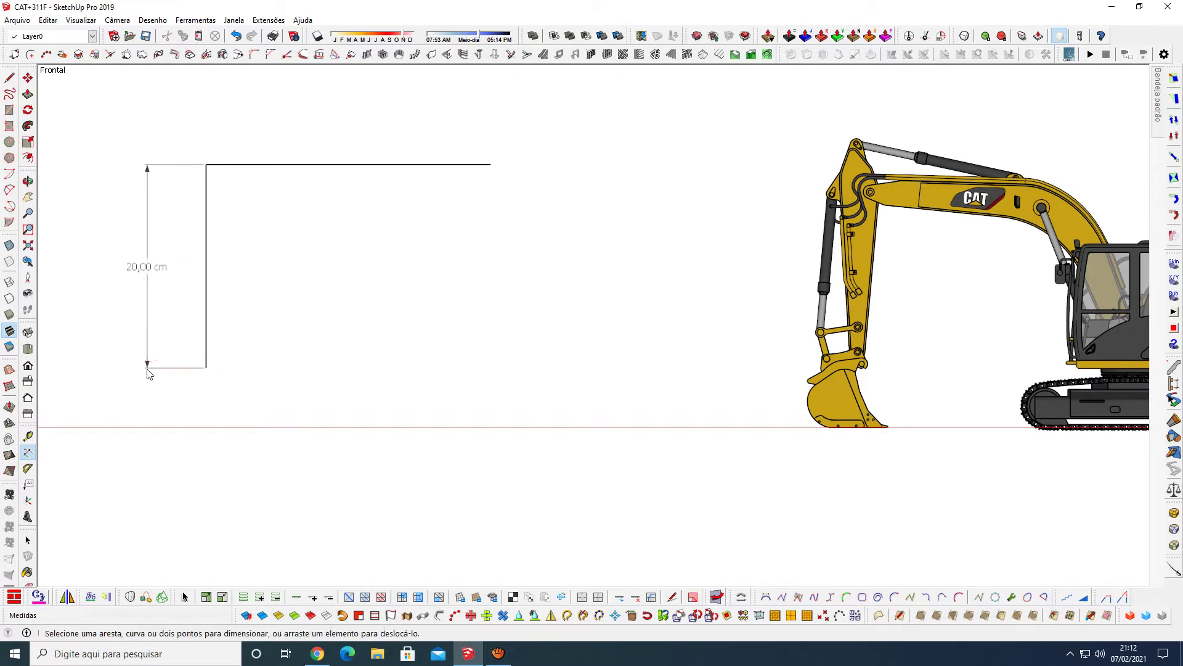
Step: Add a 28,00 cm dimension above the horizontal corner line
{"action": "left_click", "coordinate": [206, 164]}
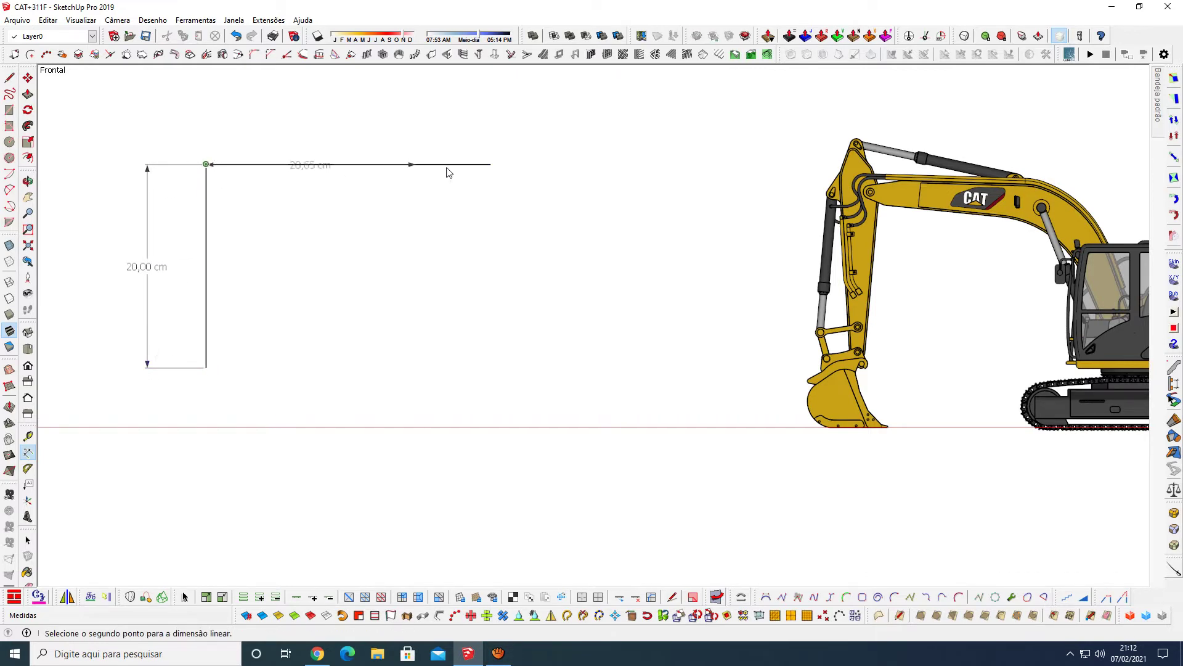
{"action": "left_click", "coordinate": [490, 164]}
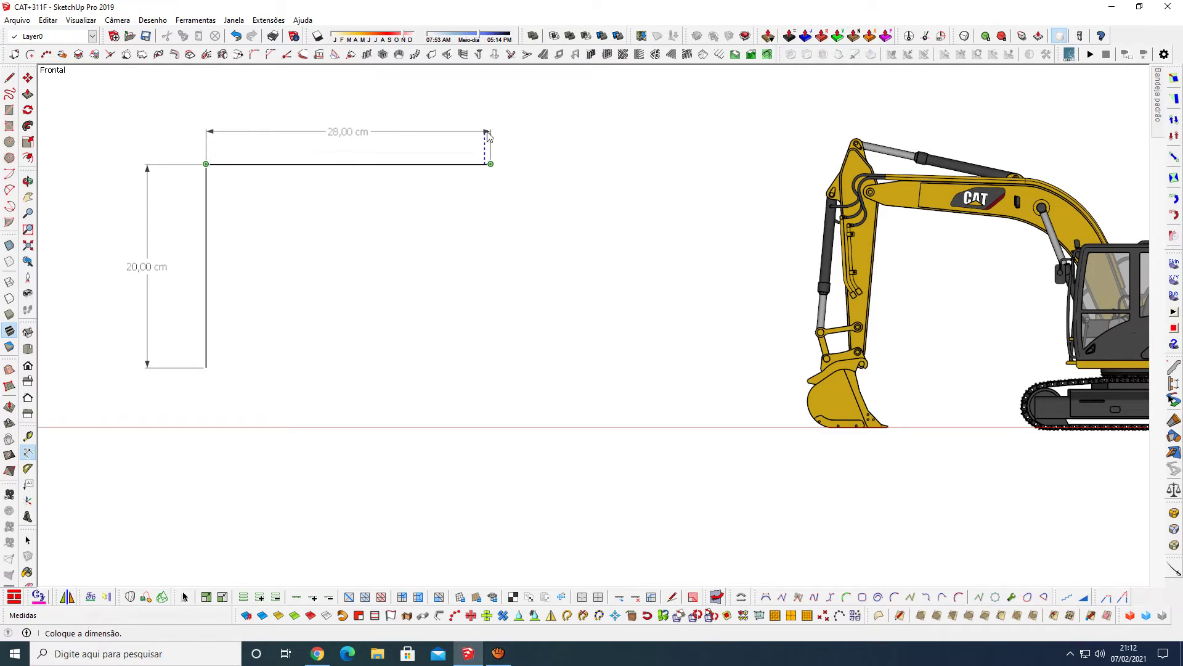
{"action": "left_click", "coordinate": [489, 131]}
{"action": "key", "text": "space"}
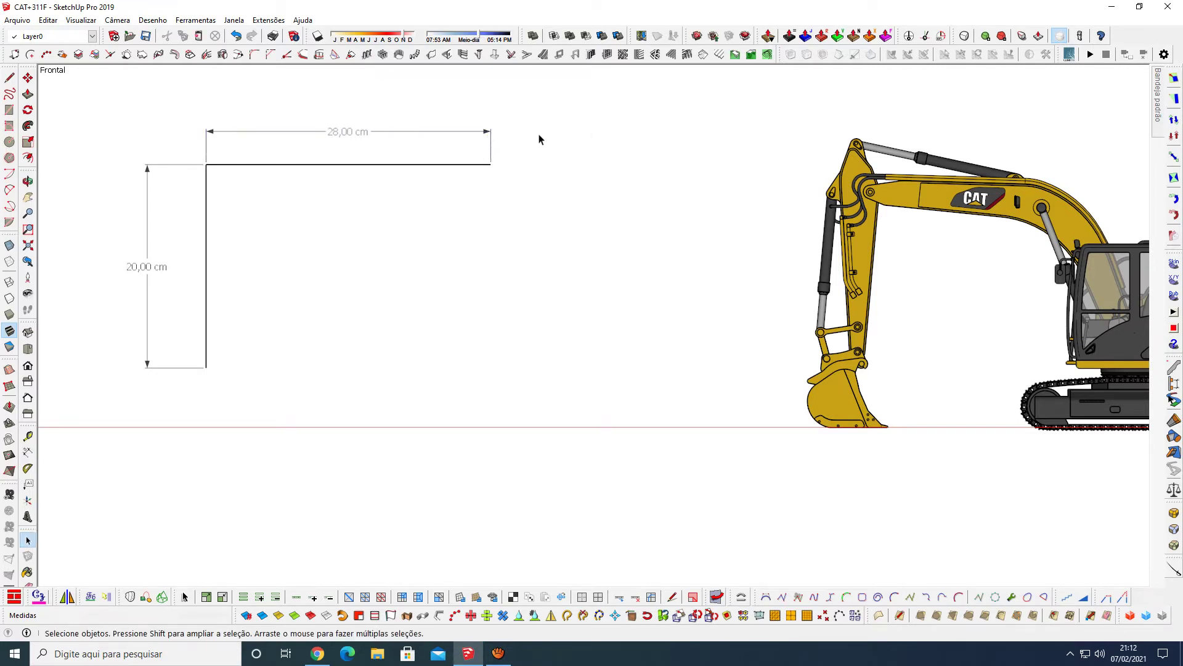
{"action": "left_click", "coordinate": [265, 22]}
{"action": "left_click", "coordinate": [237, 21]}
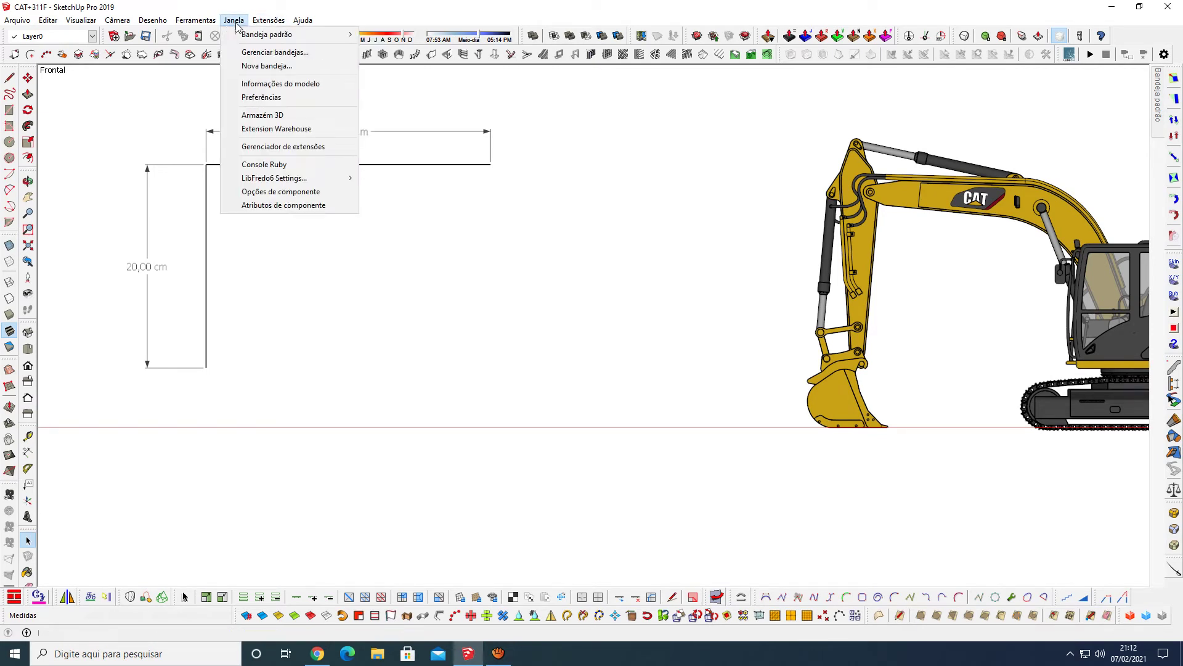
Step: Set the length unit to mm in Model Info > Units, so the dimensions read 200,00 and 280,00 mm
{"action": "left_click", "coordinate": [267, 84]}
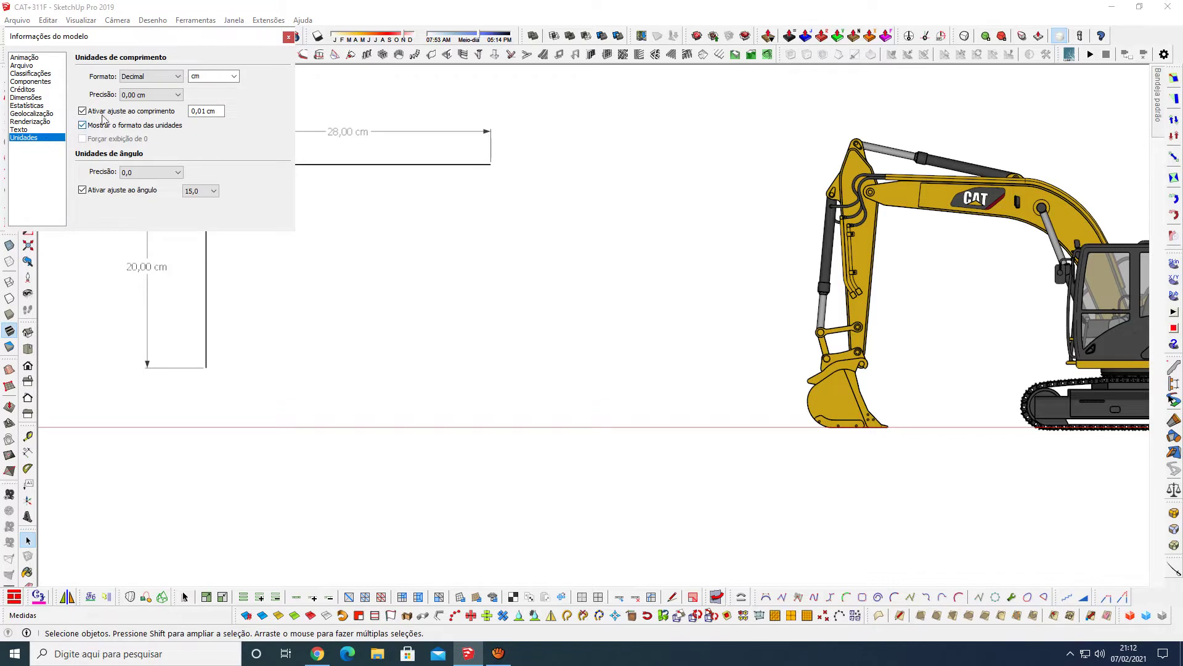
{"action": "left_click", "coordinate": [225, 76]}
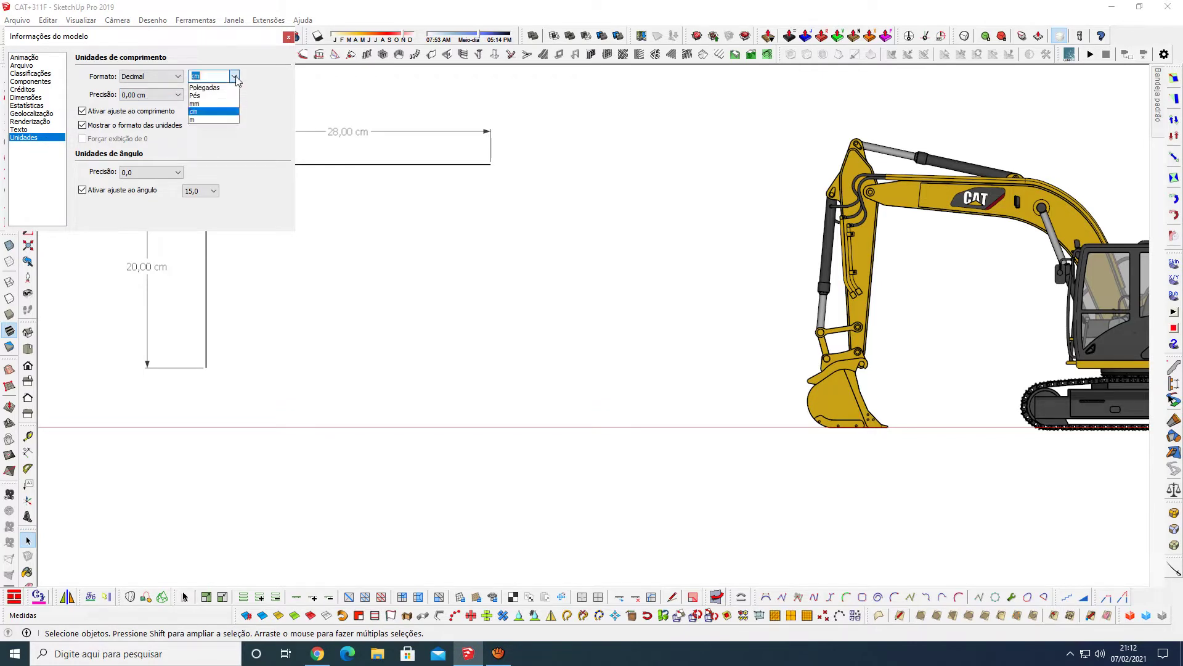
{"action": "left_click", "coordinate": [217, 105]}
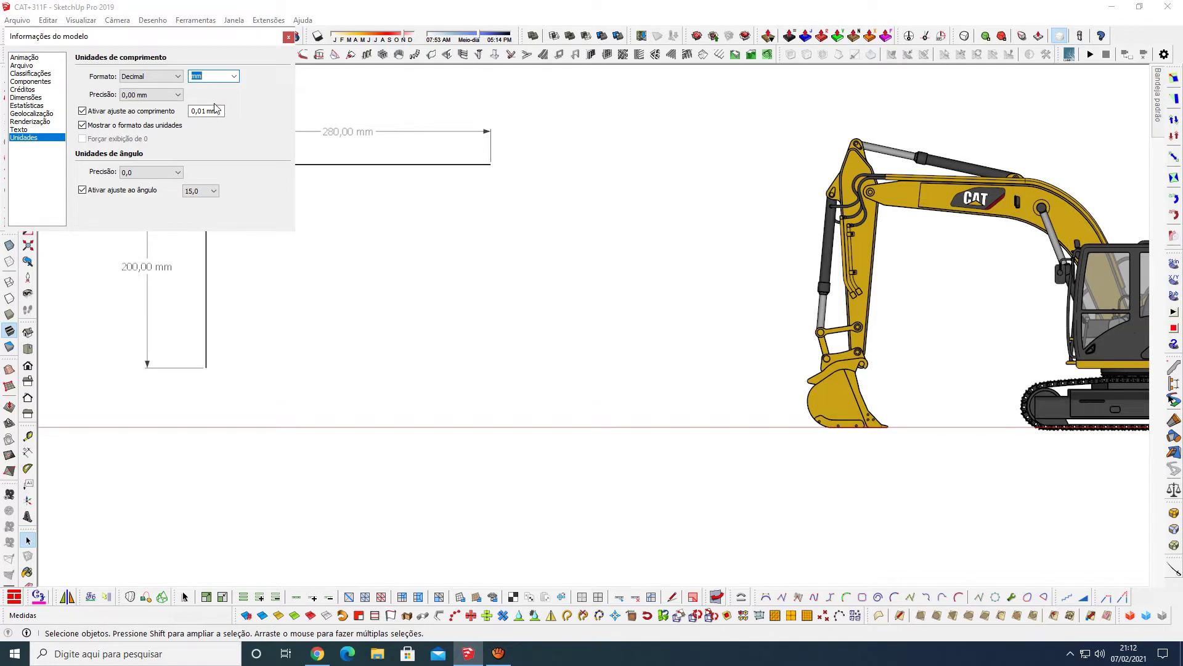
{"action": "left_click", "coordinate": [288, 37]}
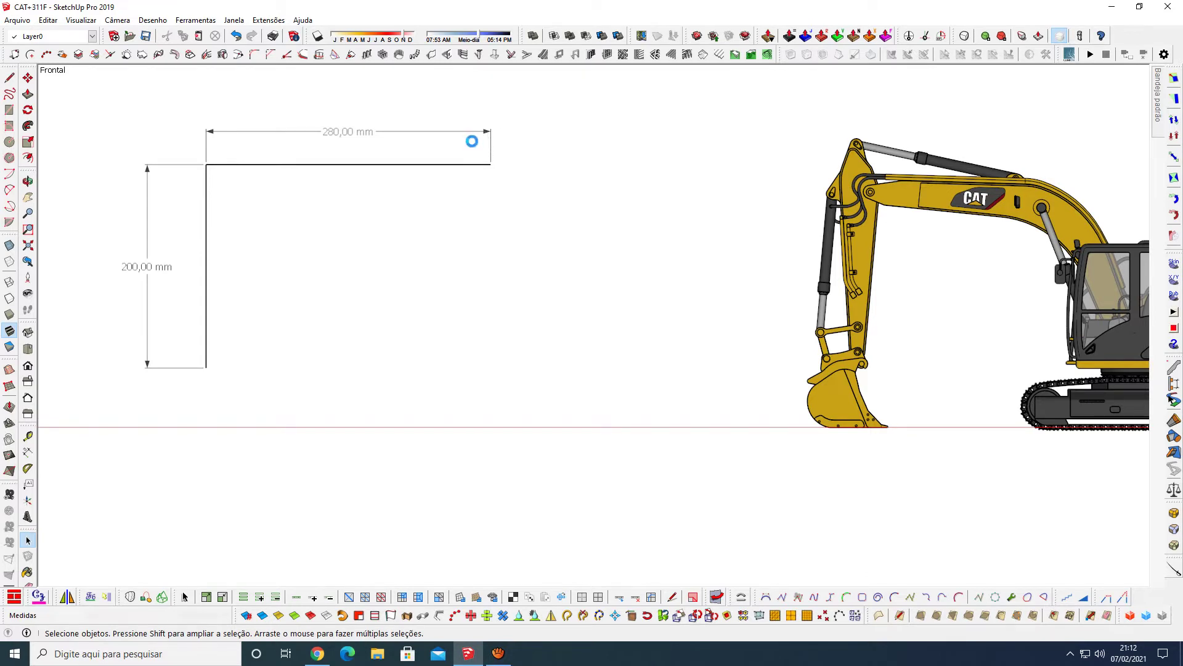
Step: Delete the 280,00 mm and 200,00 mm corner dimensions
{"action": "left_click", "coordinate": [492, 143]}
{"action": "key", "text": "Delete"}
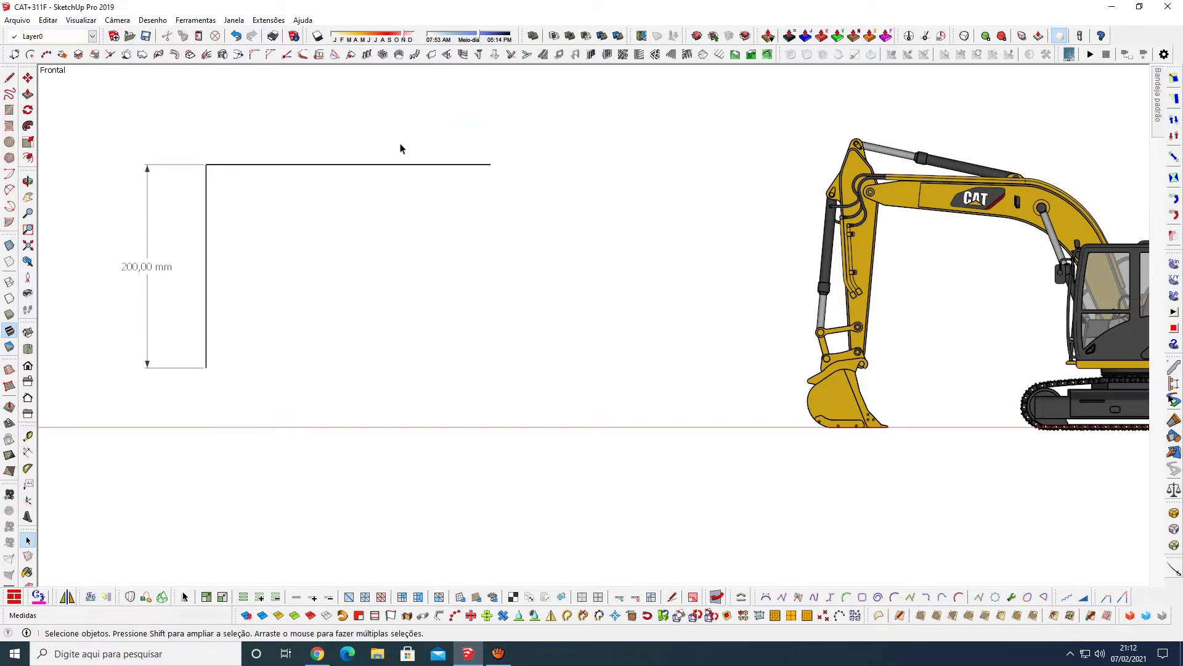
{"action": "left_click", "coordinate": [142, 203]}
{"action": "key", "text": "Delete"}
{"action": "scroll", "coordinate": [243, 179], "scroll_direction": "up", "scroll_amount": 2}
{"action": "scroll", "coordinate": [195, 205], "scroll_direction": "down", "scroll_amount": 2}
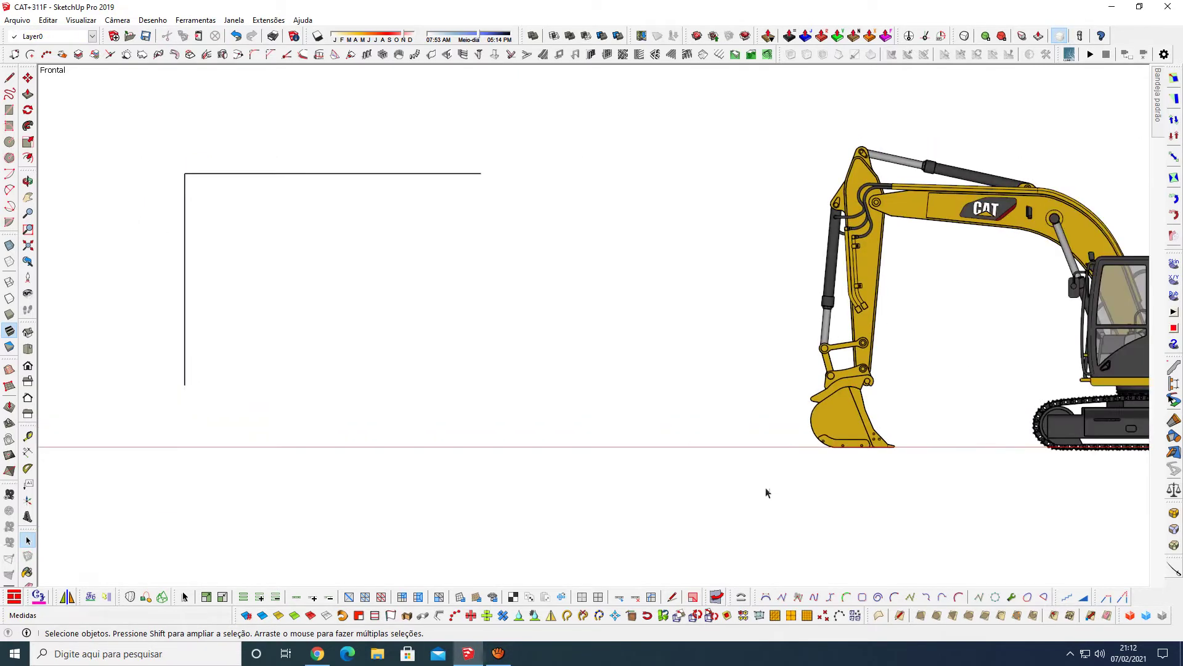
Step: Select the whole excavator and Move-copy it to the right of the original
{"action": "left_click", "coordinate": [839, 425]}
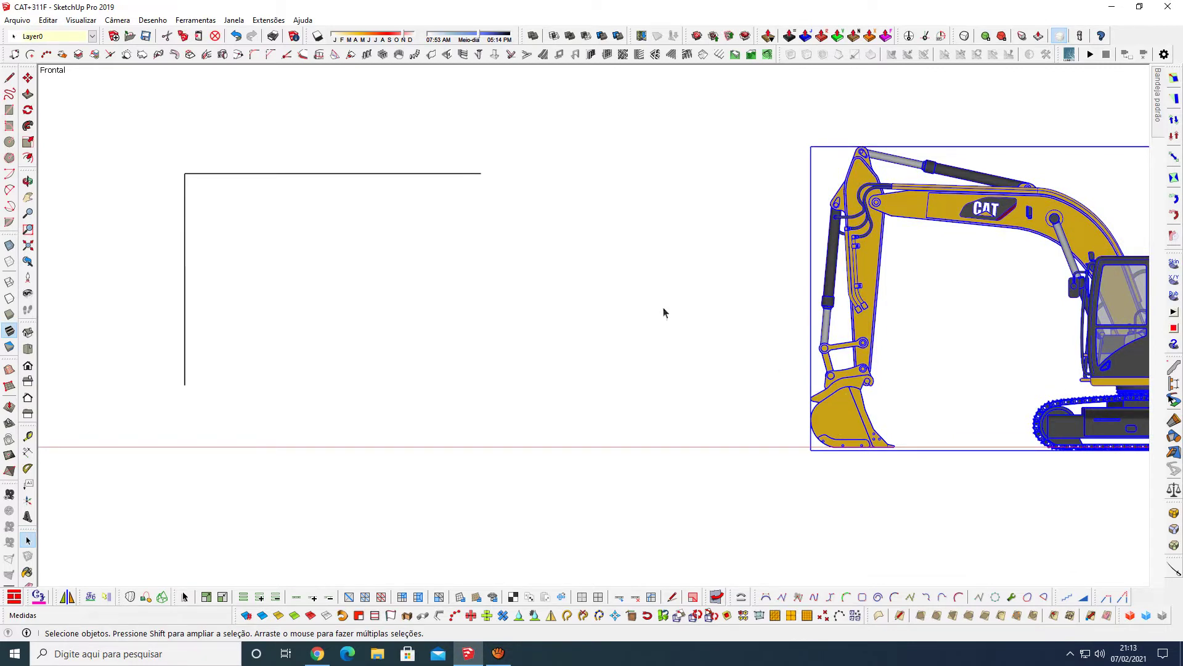
{"action": "scroll", "coordinate": [642, 299], "scroll_direction": "down", "scroll_amount": 2}
{"action": "scroll", "coordinate": [598, 282], "scroll_direction": "down", "scroll_amount": 2}
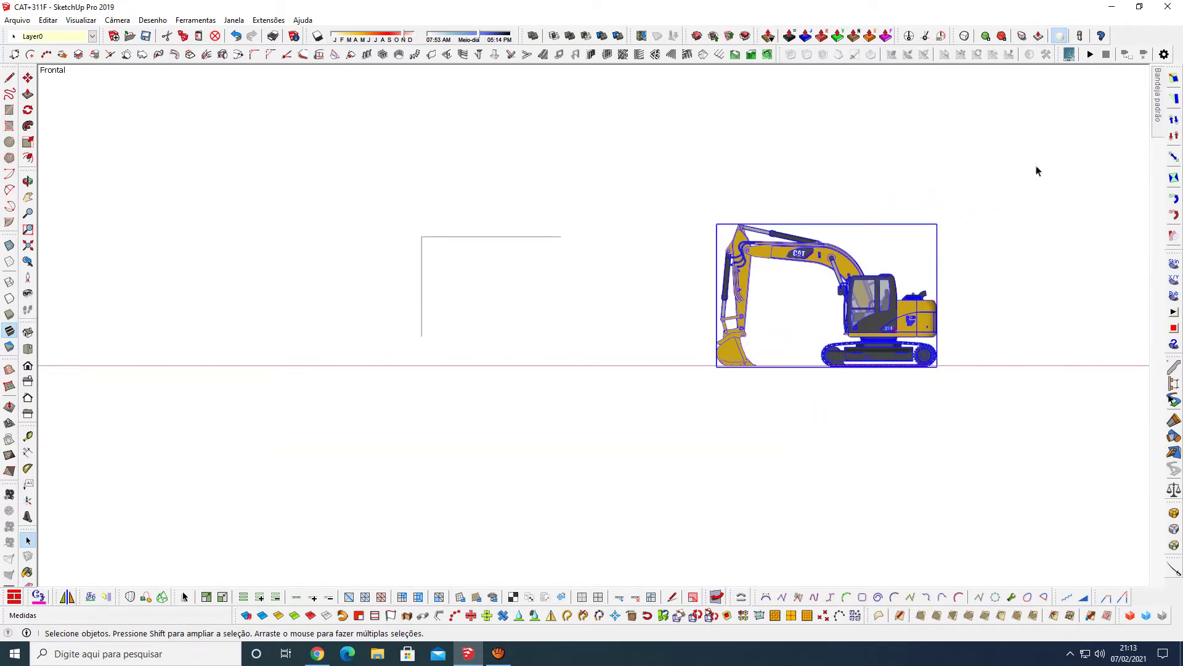
{"action": "left_click_drag", "start_coordinate": [1038, 172], "coordinate": [649, 438]}
{"action": "key", "text": "m"}
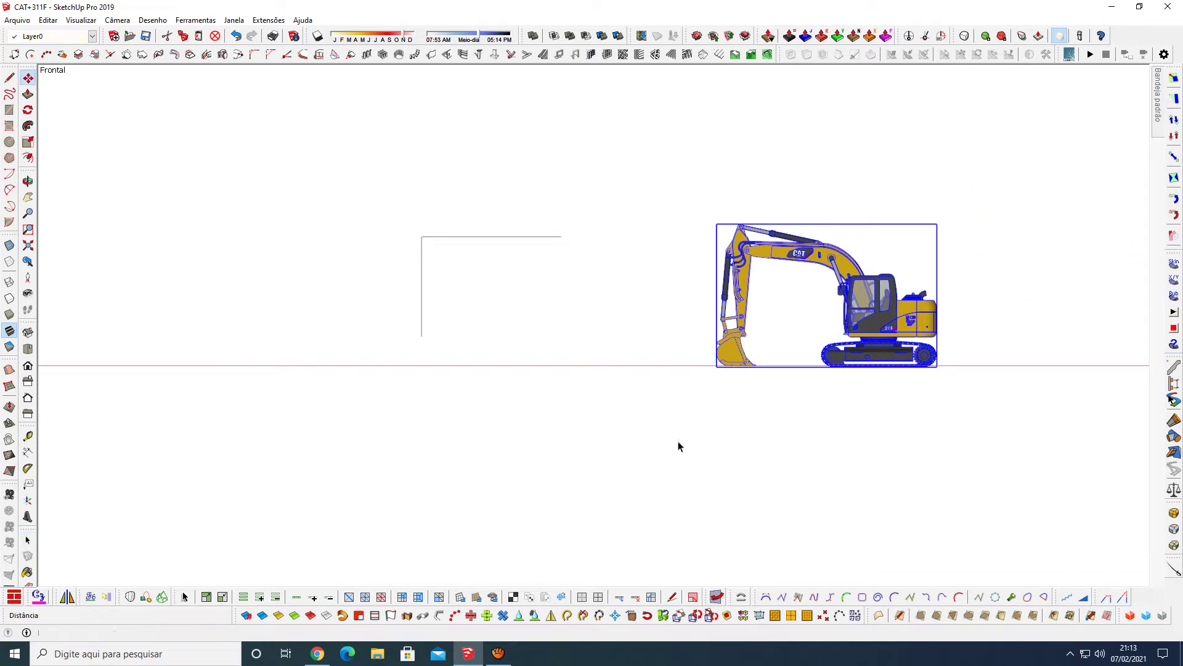
{"action": "left_click", "coordinate": [623, 476]}
{"action": "key", "text": "ctrl"}
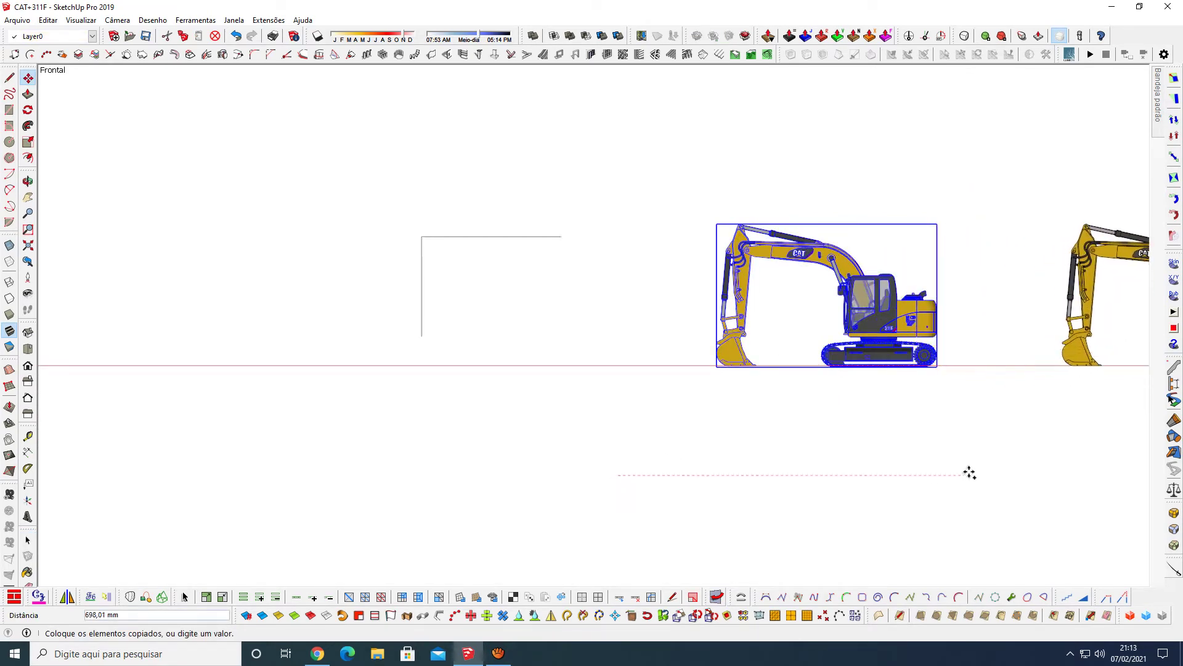
{"action": "left_click", "coordinate": [1010, 476]}
{"action": "key", "text": "space"}
Step: Clear the selection and zoom to look over both excavators
{"action": "scroll", "coordinate": [577, 339], "scroll_direction": "down", "scroll_amount": 1}
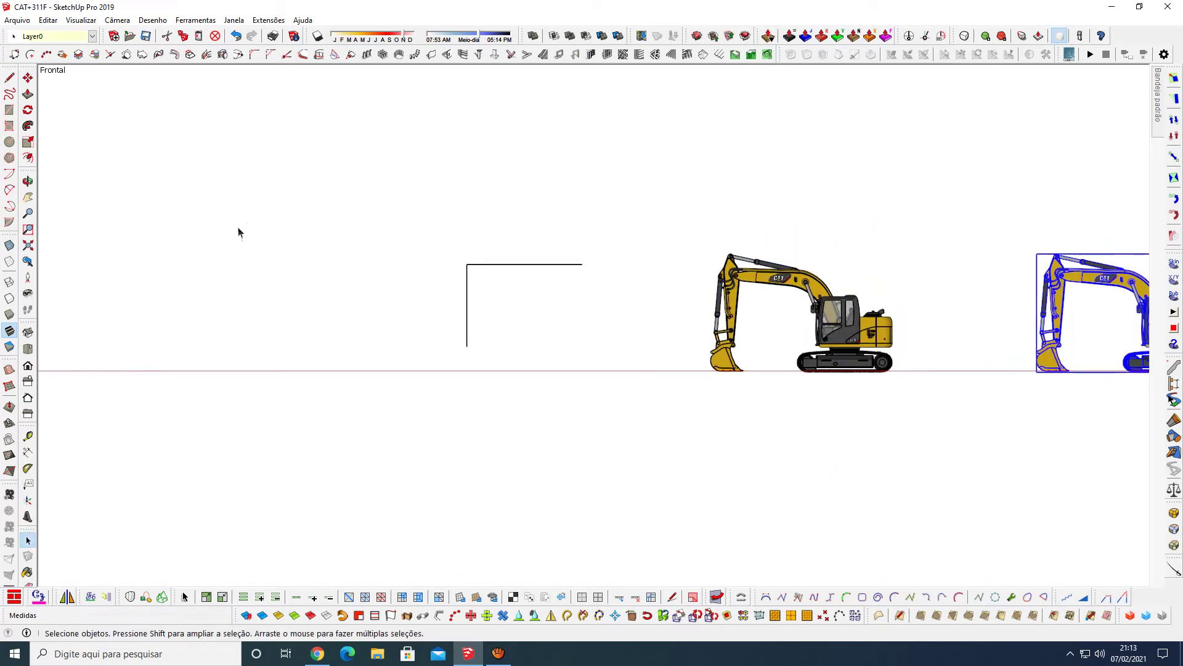
{"action": "scroll", "coordinate": [296, 225], "scroll_direction": "down", "scroll_amount": 1}
{"action": "scroll", "coordinate": [953, 308], "scroll_direction": "down", "scroll_amount": 1}
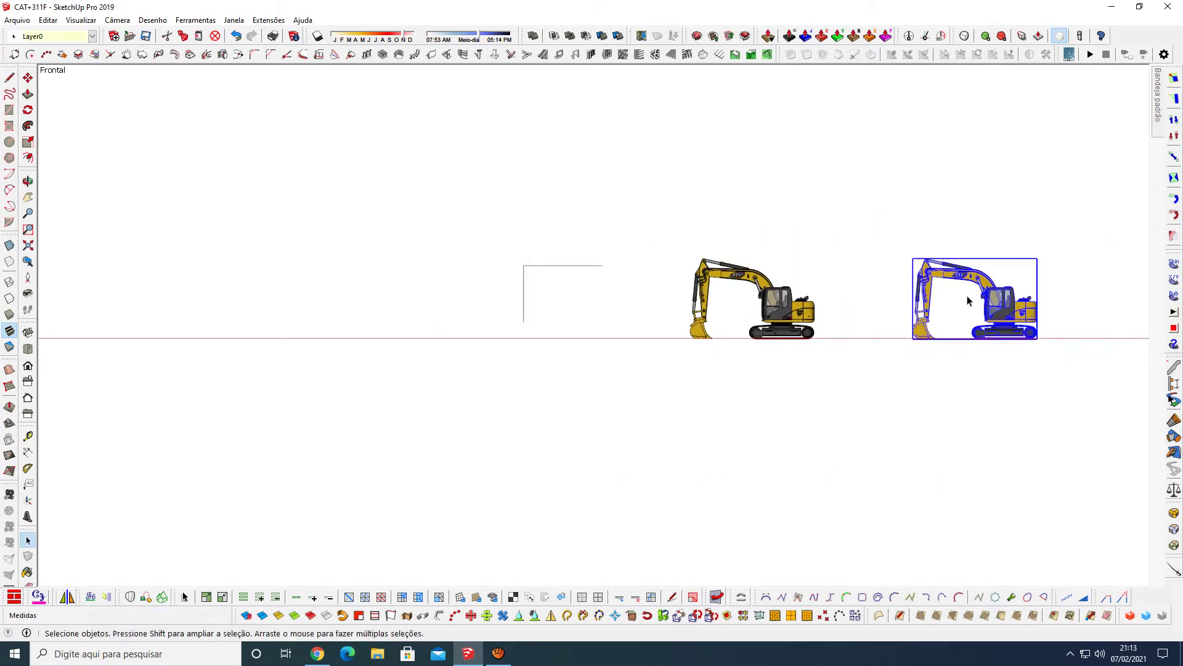
{"action": "left_click", "coordinate": [888, 304]}
{"action": "scroll", "coordinate": [767, 287], "scroll_direction": "up", "scroll_amount": 1}
{"action": "scroll", "coordinate": [768, 286], "scroll_direction": "up", "scroll_amount": 1}
{"action": "scroll", "coordinate": [767, 287], "scroll_direction": "up", "scroll_amount": 2}
{"action": "scroll", "coordinate": [767, 284], "scroll_direction": "up", "scroll_amount": 1}
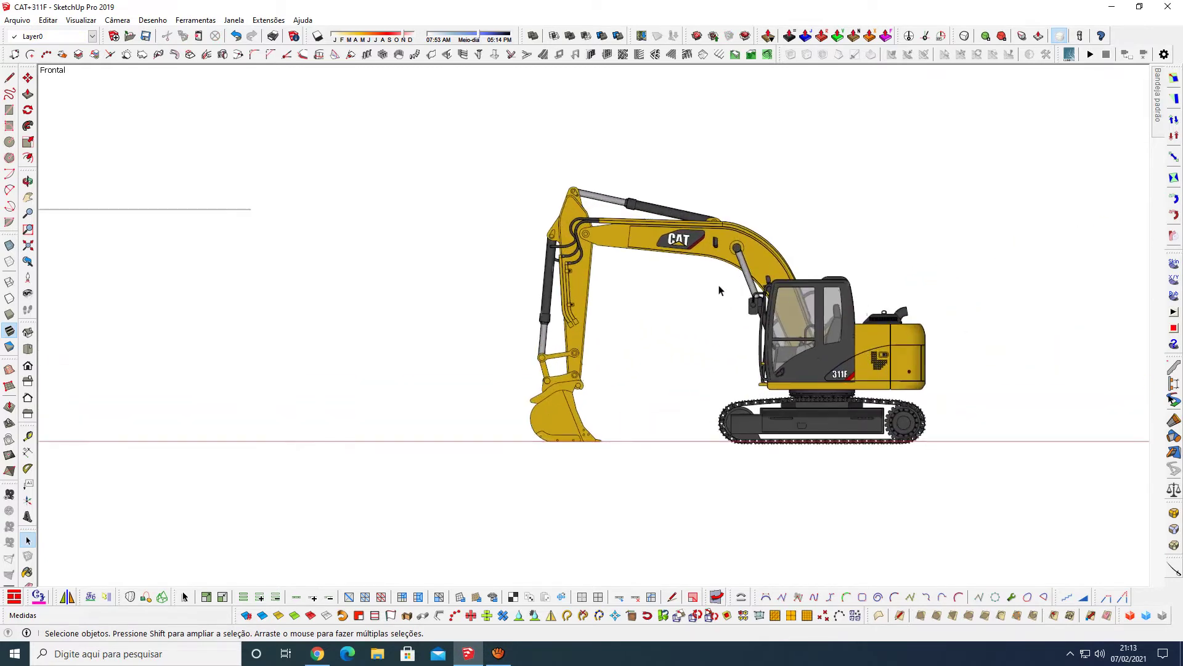
{"action": "scroll", "coordinate": [717, 290], "scroll_direction": "up", "scroll_amount": 1}
{"action": "scroll", "coordinate": [740, 302], "scroll_direction": "down", "scroll_amount": 1}
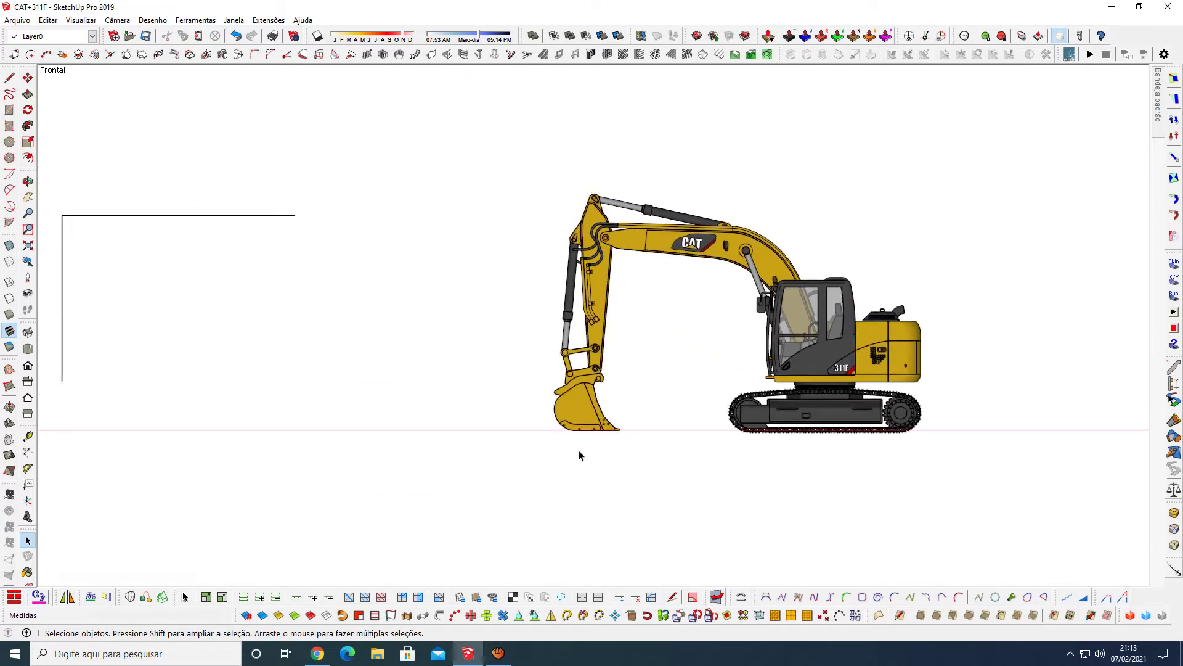
{"action": "scroll", "coordinate": [558, 432], "scroll_direction": "up", "scroll_amount": 1}
Step: Explode the excavator component into its separate parts
{"action": "scroll", "coordinate": [558, 413], "scroll_direction": "up", "scroll_amount": 1}
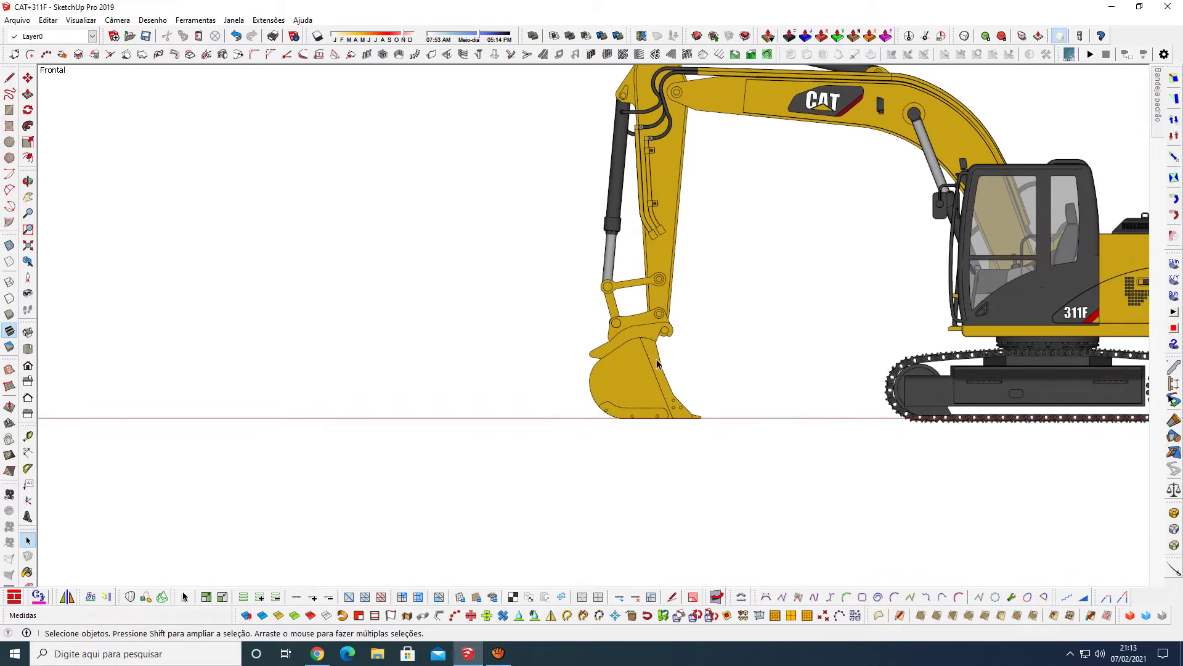
{"action": "left_click", "coordinate": [648, 372]}
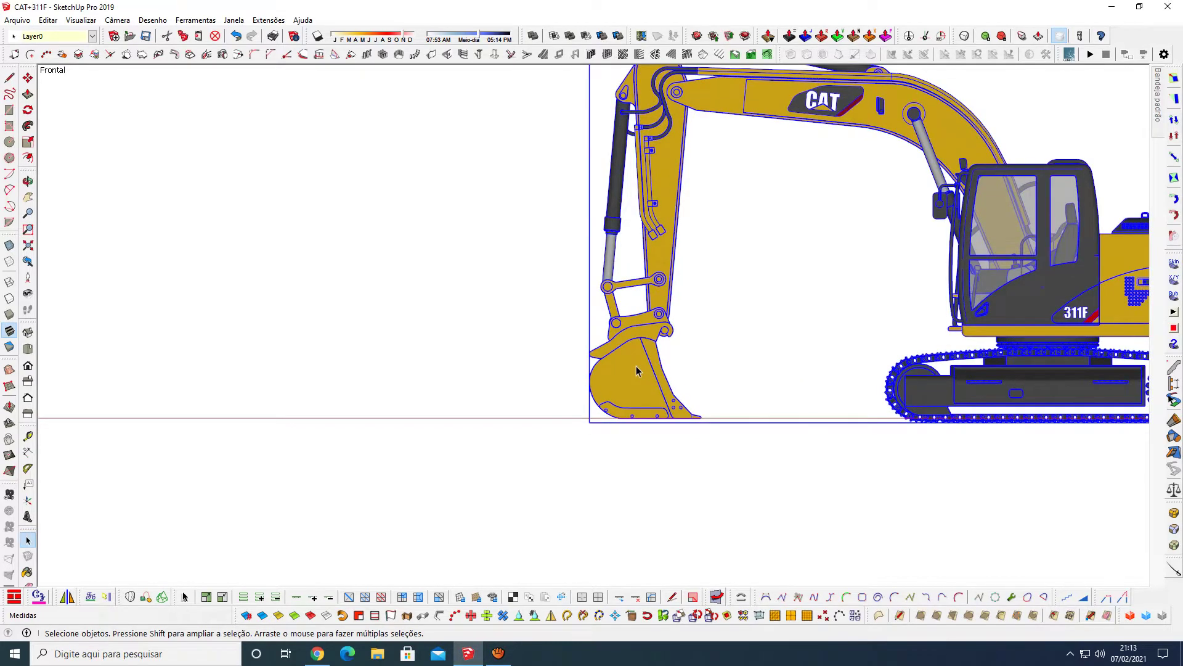
{"action": "right_click", "coordinate": [636, 369]}
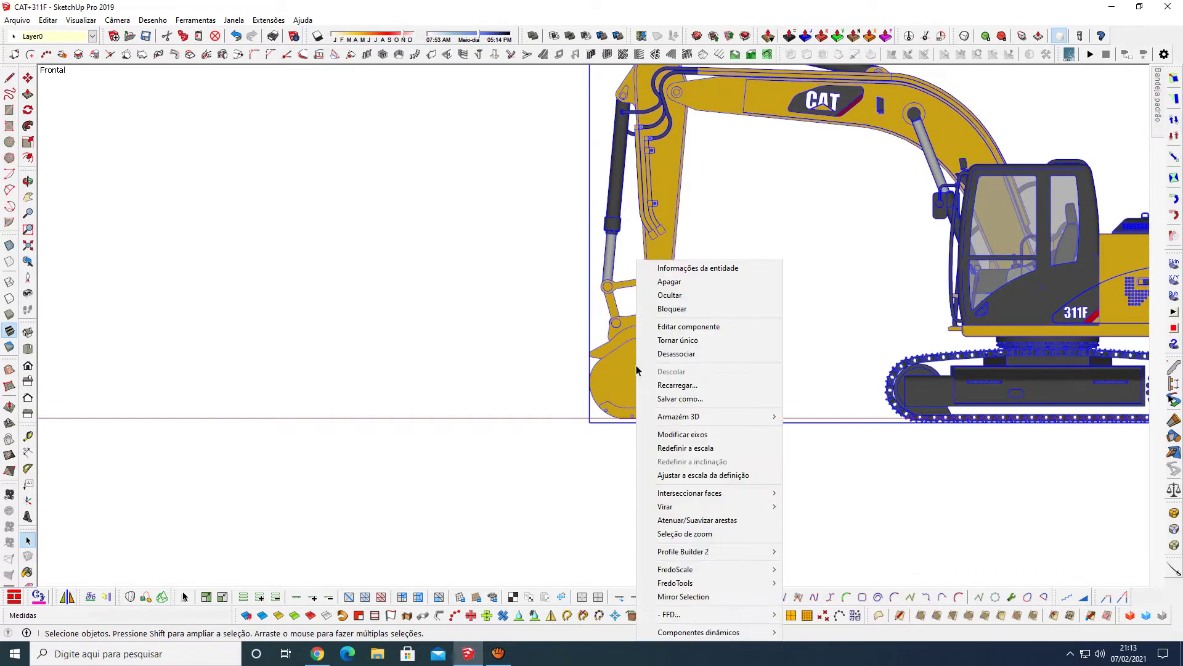
{"action": "left_click", "coordinate": [674, 355]}
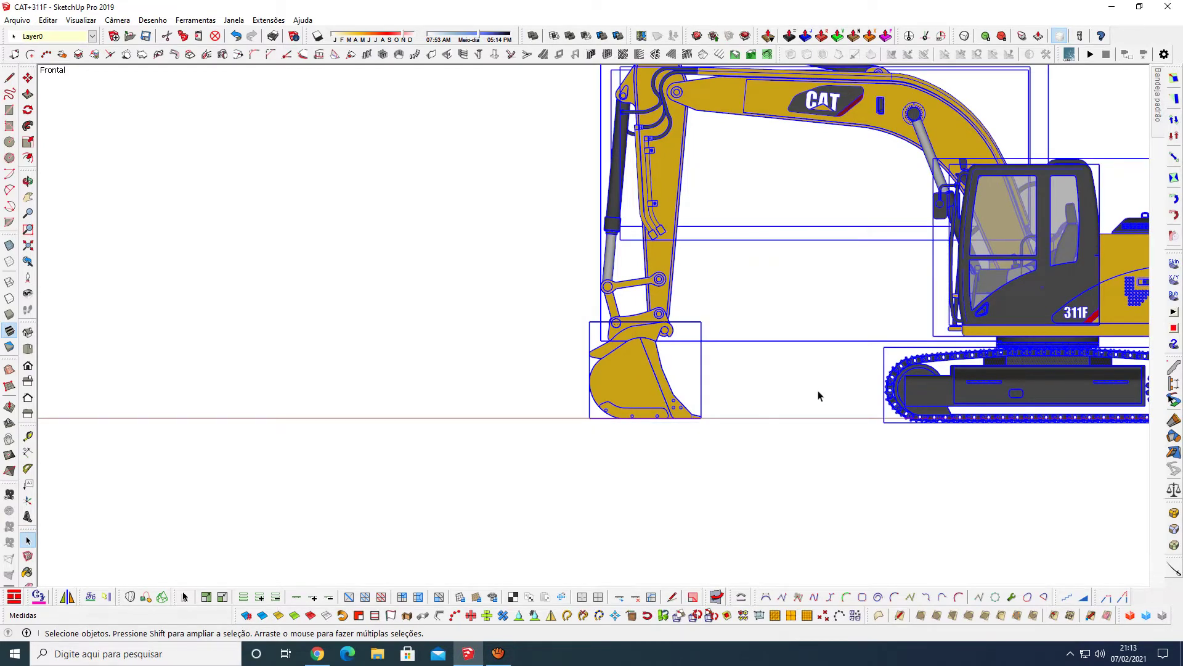
Step: Move the bucket alone into the L-shaped frame's top-left corner
{"action": "scroll", "coordinate": [863, 364], "scroll_direction": "down", "scroll_amount": 2}
{"action": "scroll", "coordinate": [863, 364], "scroll_direction": "down", "scroll_amount": 1}
{"action": "left_click", "coordinate": [720, 373]}
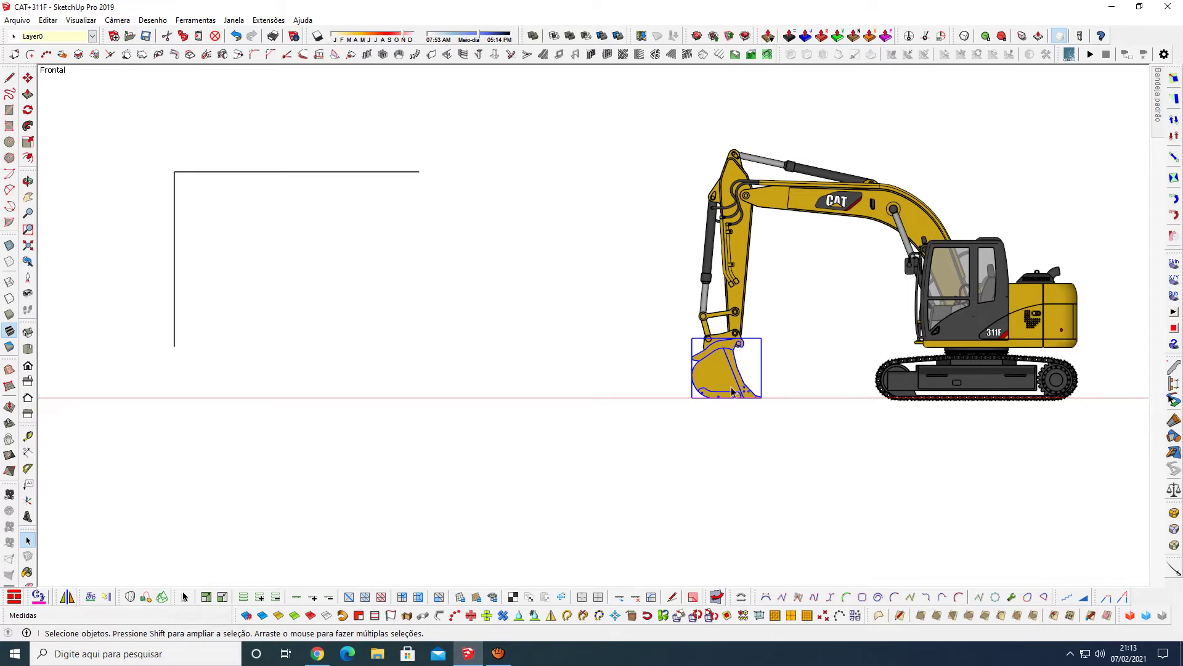
{"action": "key", "text": "m"}
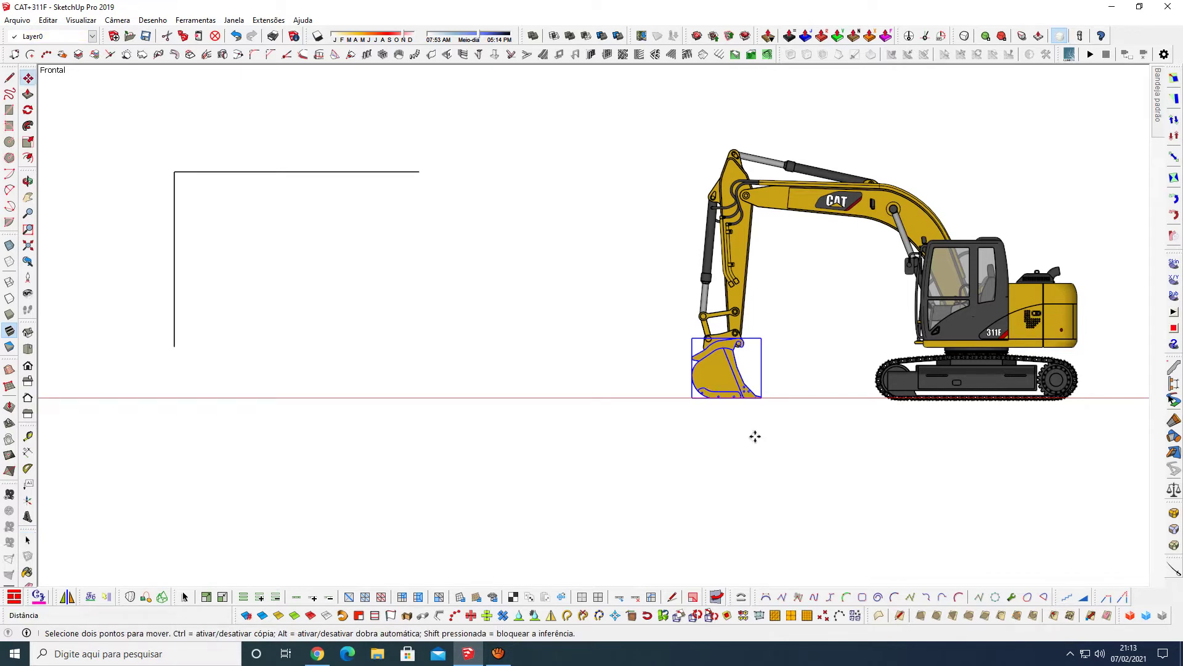
{"action": "left_click", "coordinate": [755, 436]}
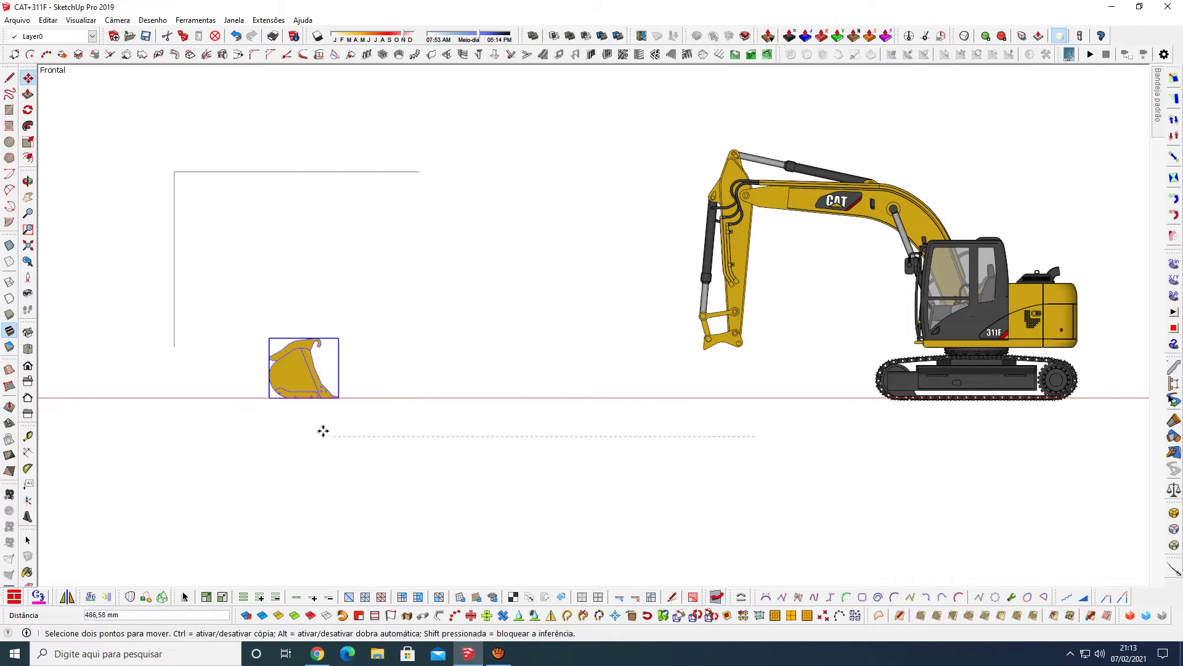
{"action": "left_click", "coordinate": [251, 427]}
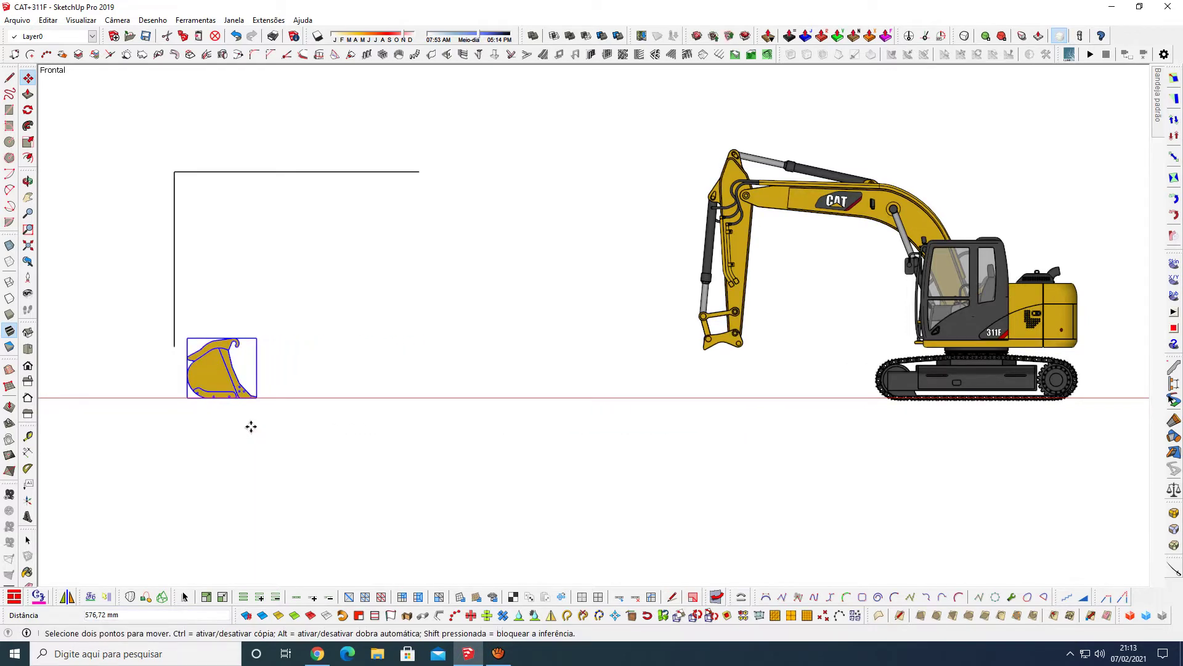
{"action": "left_click", "coordinate": [131, 443]}
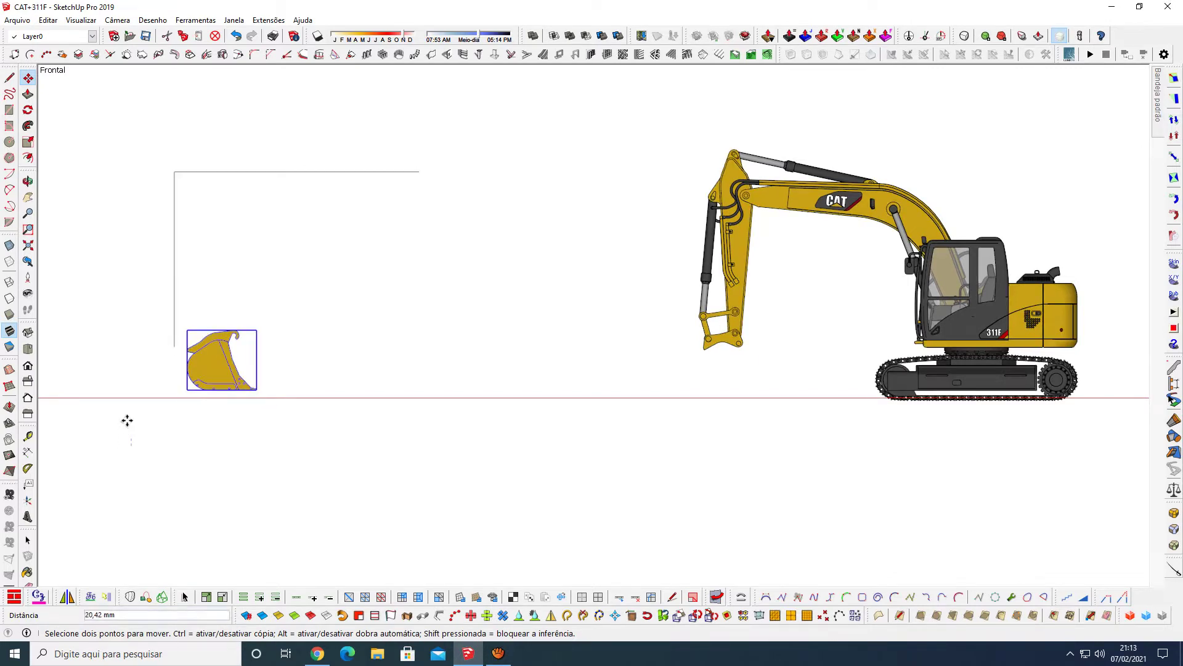
{"action": "left_click", "coordinate": [124, 285]}
{"action": "key", "text": "space"}
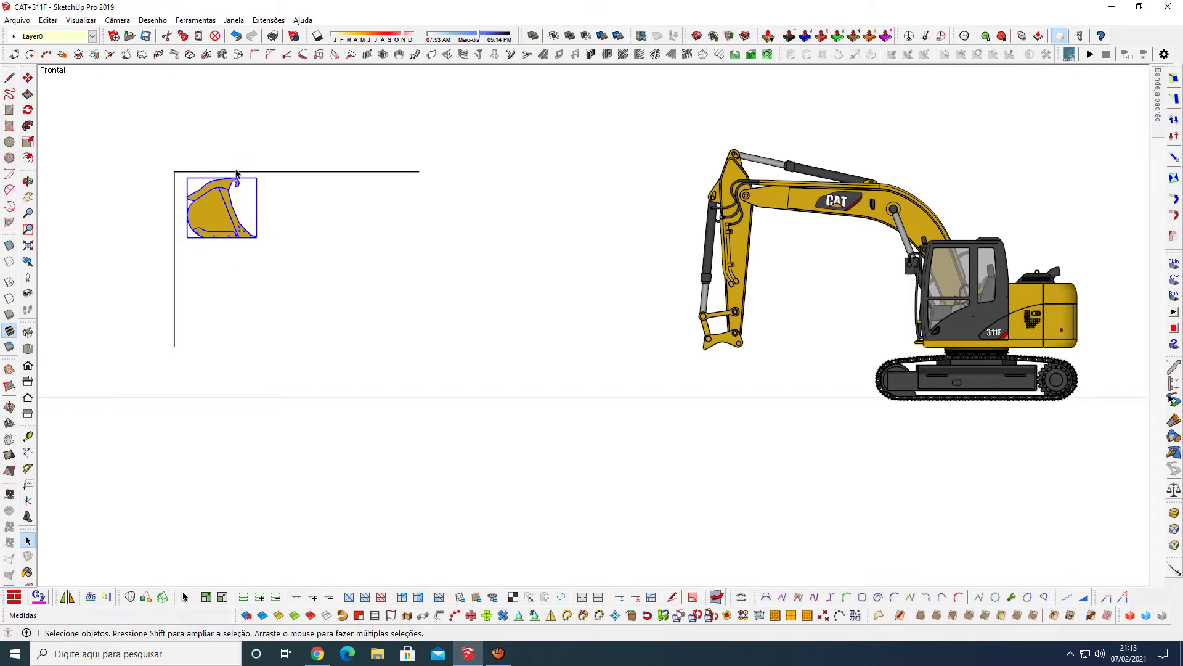
Step: Zoom and pan to frame the bucket in the L-shaped corner
{"action": "scroll", "coordinate": [236, 173], "scroll_direction": "up", "scroll_amount": 1}
{"action": "scroll", "coordinate": [177, 203], "scroll_direction": "up", "scroll_amount": 1}
{"action": "scroll", "coordinate": [180, 210], "scroll_direction": "up", "scroll_amount": 1}
{"action": "scroll", "coordinate": [200, 278], "scroll_direction": "up", "scroll_amount": 1}
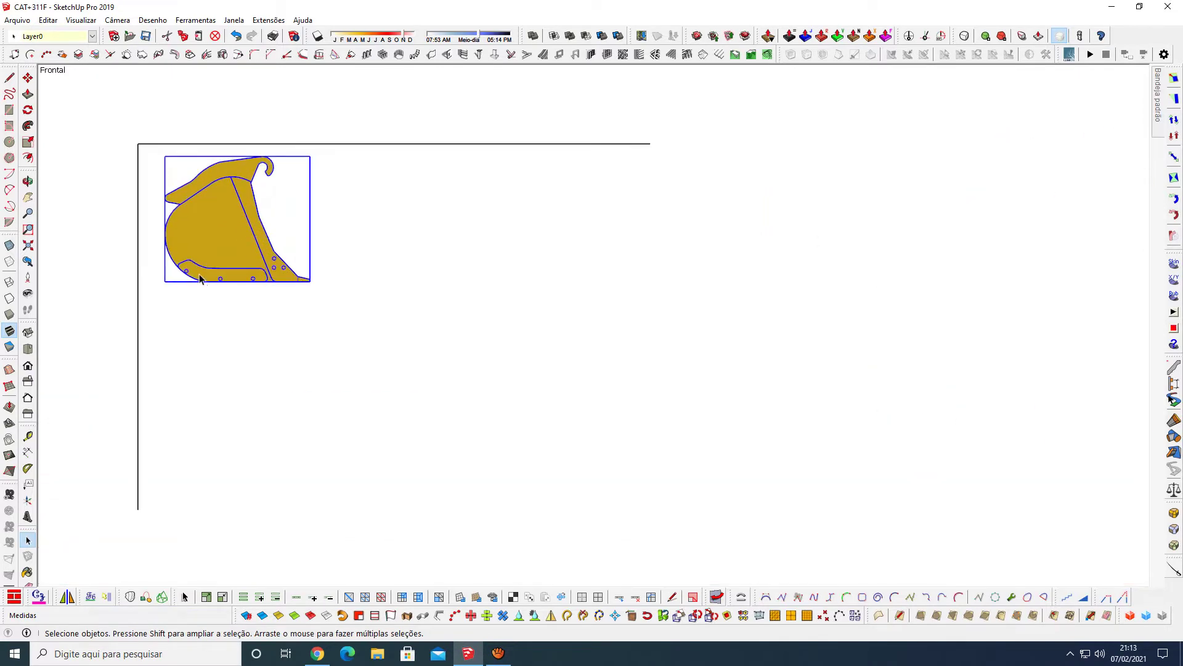
{"action": "scroll", "coordinate": [200, 278], "scroll_direction": "up", "scroll_amount": 1}
{"action": "scroll", "coordinate": [199, 276], "scroll_direction": "up", "scroll_amount": 1}
{"action": "scroll", "coordinate": [296, 250], "scroll_direction": "up", "scroll_amount": 1}
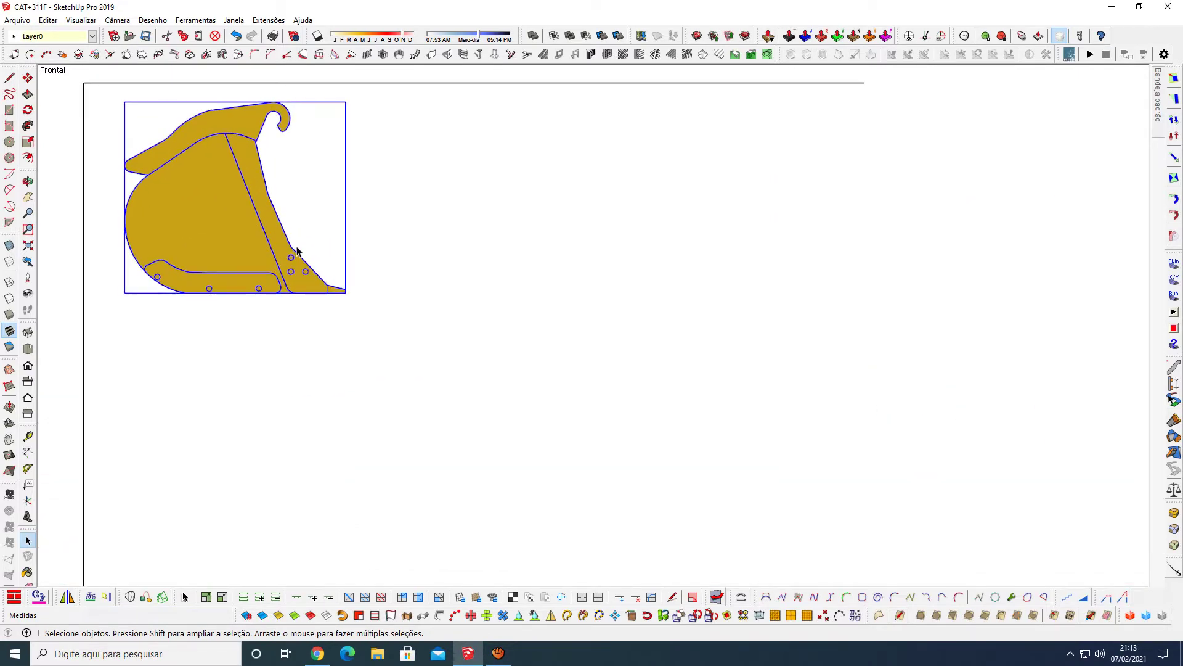
{"action": "scroll", "coordinate": [292, 269], "scroll_direction": "down", "scroll_amount": 1}
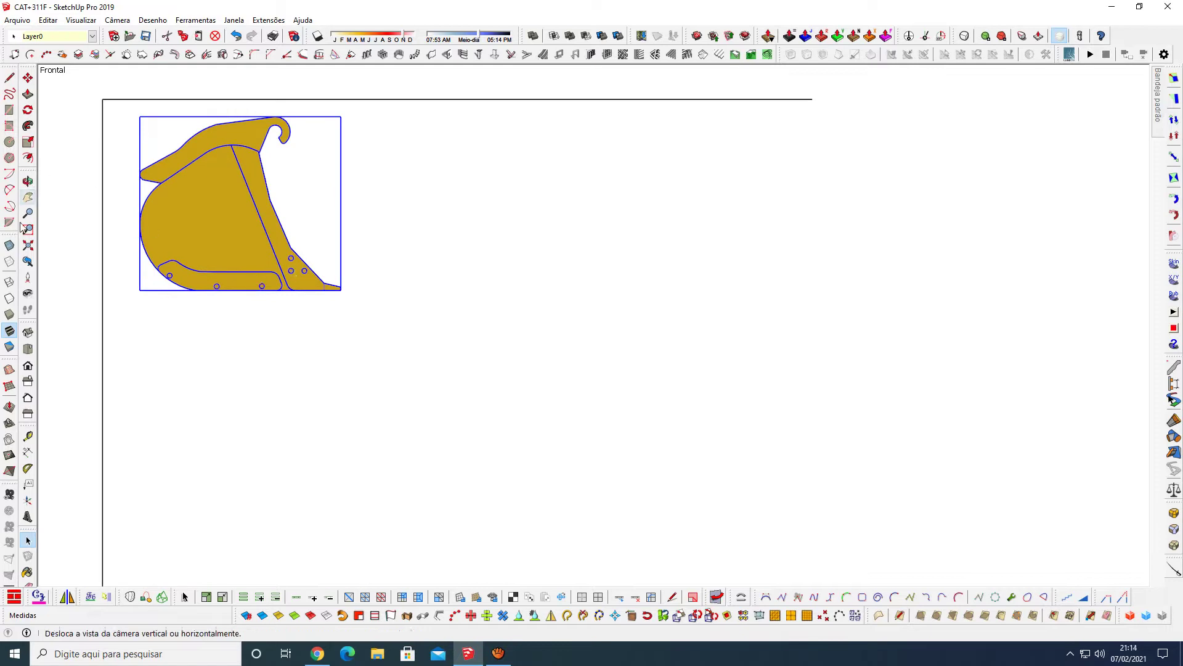
{"action": "key", "text": "h"}
{"action": "left_click_drag", "start_coordinate": [273, 306], "coordinate": [264, 280]}
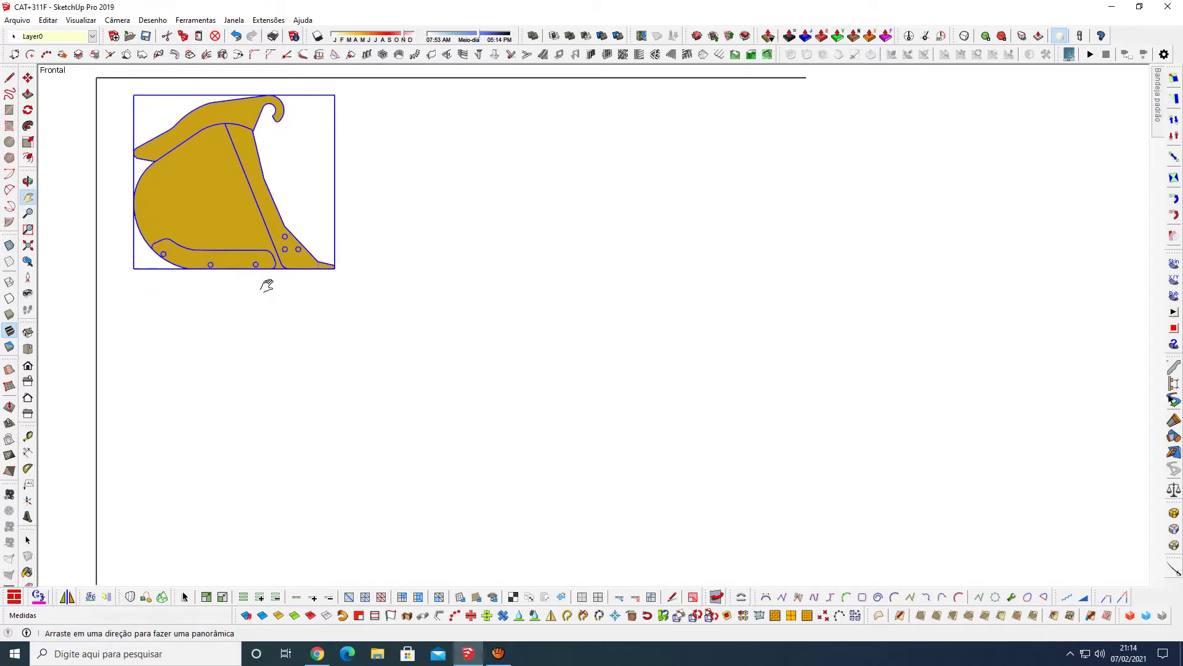
{"action": "scroll", "coordinate": [259, 269], "scroll_direction": "down", "scroll_amount": 1}
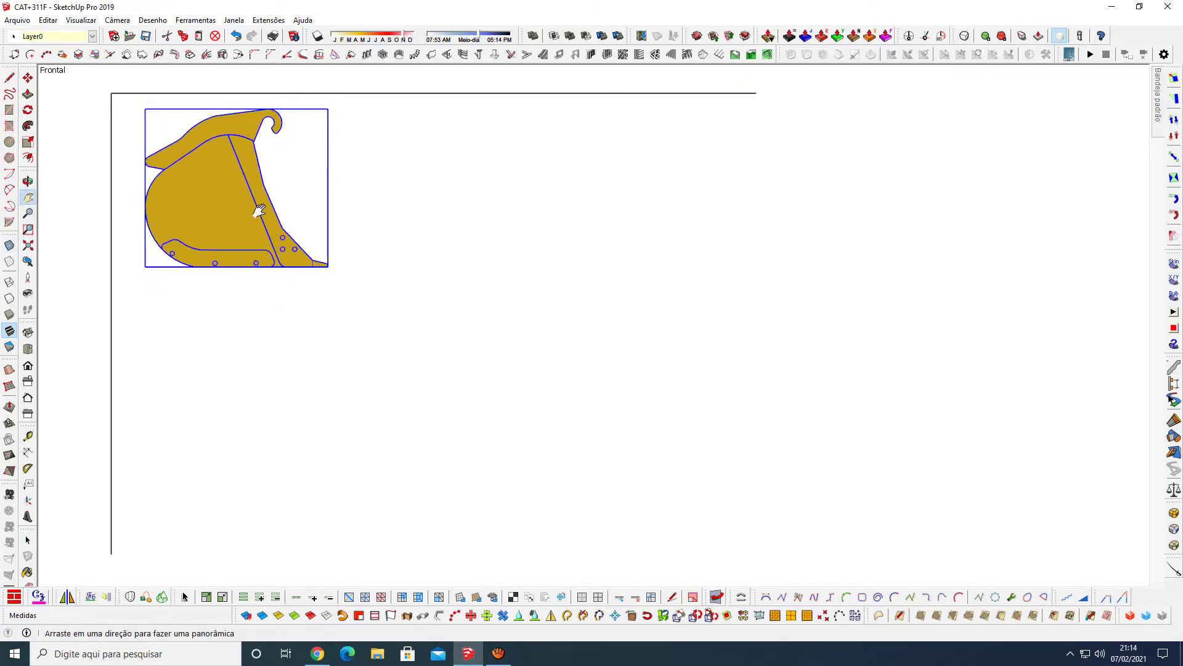
{"action": "scroll", "coordinate": [258, 212], "scroll_direction": "up", "scroll_amount": 1}
{"action": "scroll", "coordinate": [259, 211], "scroll_direction": "down", "scroll_amount": 1}
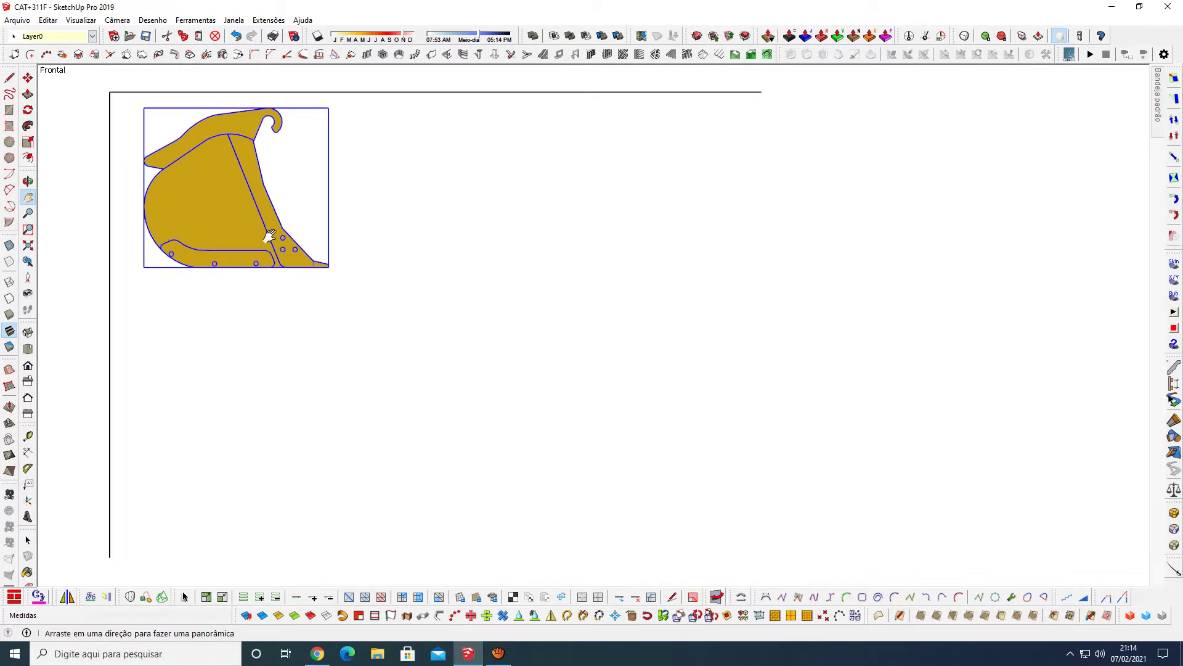
{"action": "mouse_move", "coordinate": [263, 240]}
{"action": "left_mouse_down"}
{"action": "mouse_move", "coordinate": [234, 222]}
{"action": "mouse_move", "coordinate": [220, 231]}
{"action": "left_mouse_up"}
{"action": "scroll", "coordinate": [208, 217], "scroll_direction": "up", "scroll_amount": 1}
{"action": "scroll", "coordinate": [210, 214], "scroll_direction": "down", "scroll_amount": 1}
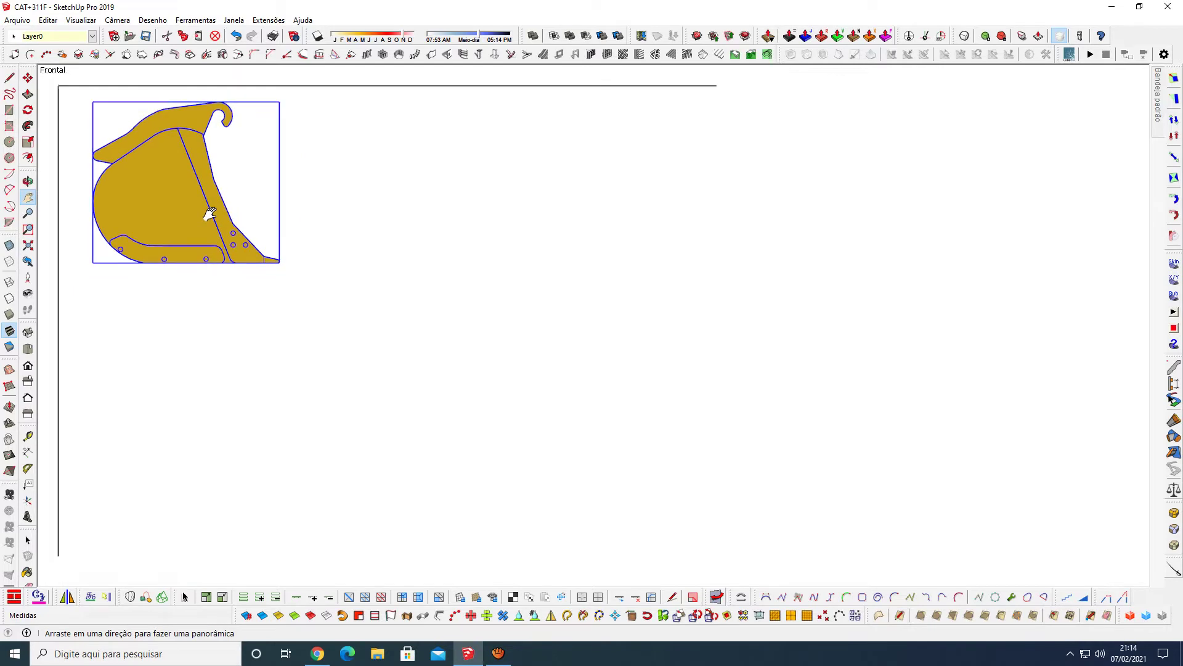
Step: Select the bucket and shift it about 5,31 mm left along the red axis
{"action": "key", "text": "z"}
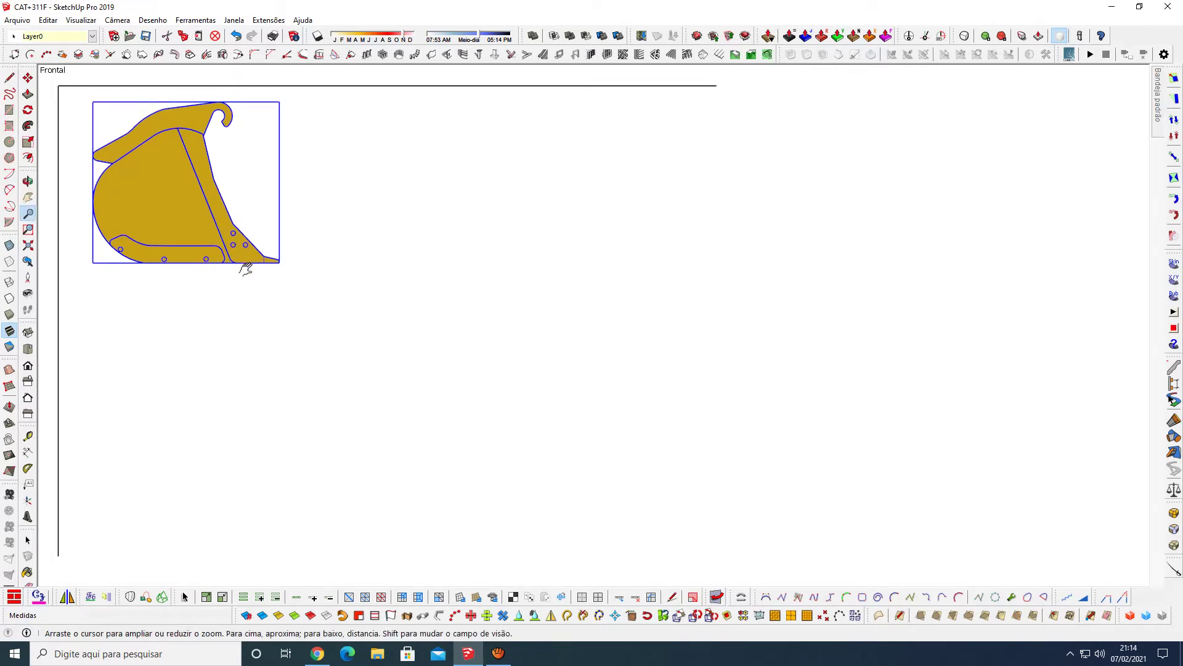
{"action": "left_click_drag", "start_coordinate": [251, 324], "coordinate": [249, 315]}
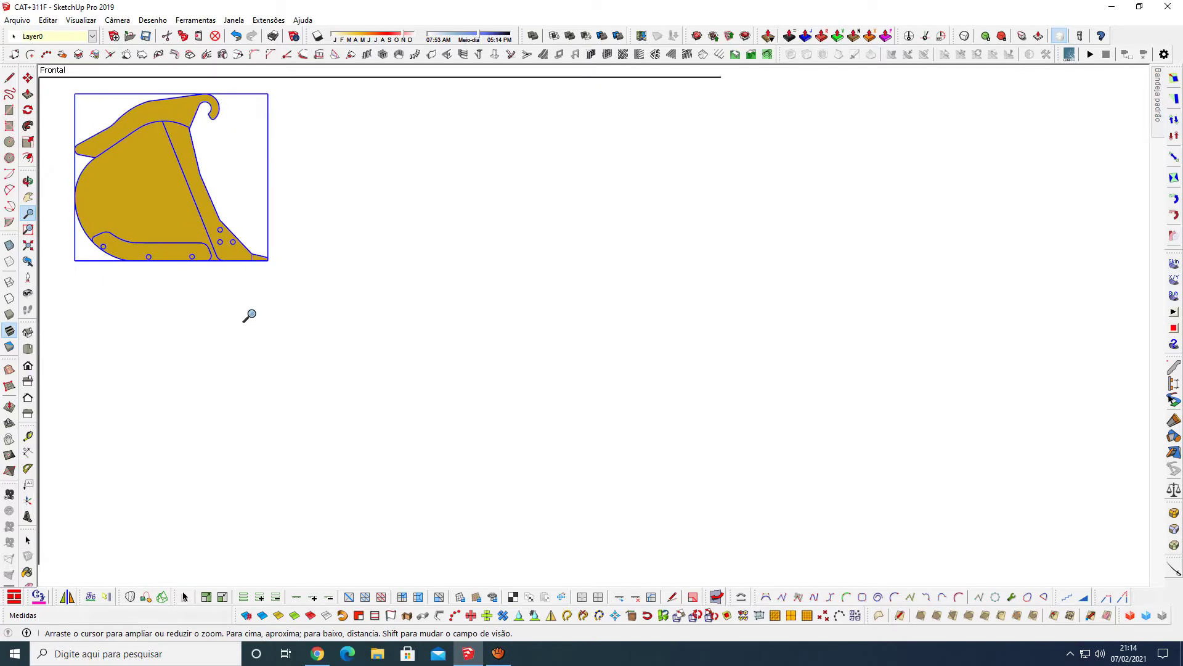
{"action": "left_click", "coordinate": [27, 197]}
{"action": "left_click_drag", "start_coordinate": [161, 206], "coordinate": [171, 206]}
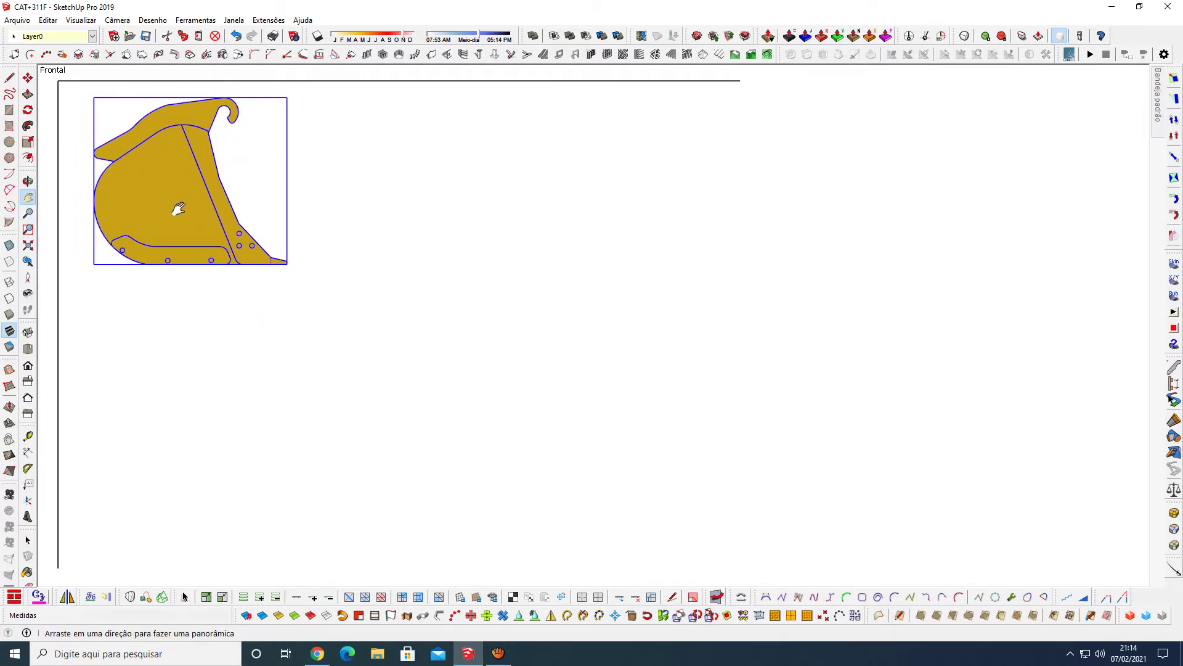
{"action": "left_click_drag", "start_coordinate": [171, 206], "coordinate": [179, 209]}
{"action": "key", "text": "space"}
{"action": "left_click", "coordinate": [406, 205]}
{"action": "left_click", "coordinate": [245, 239]}
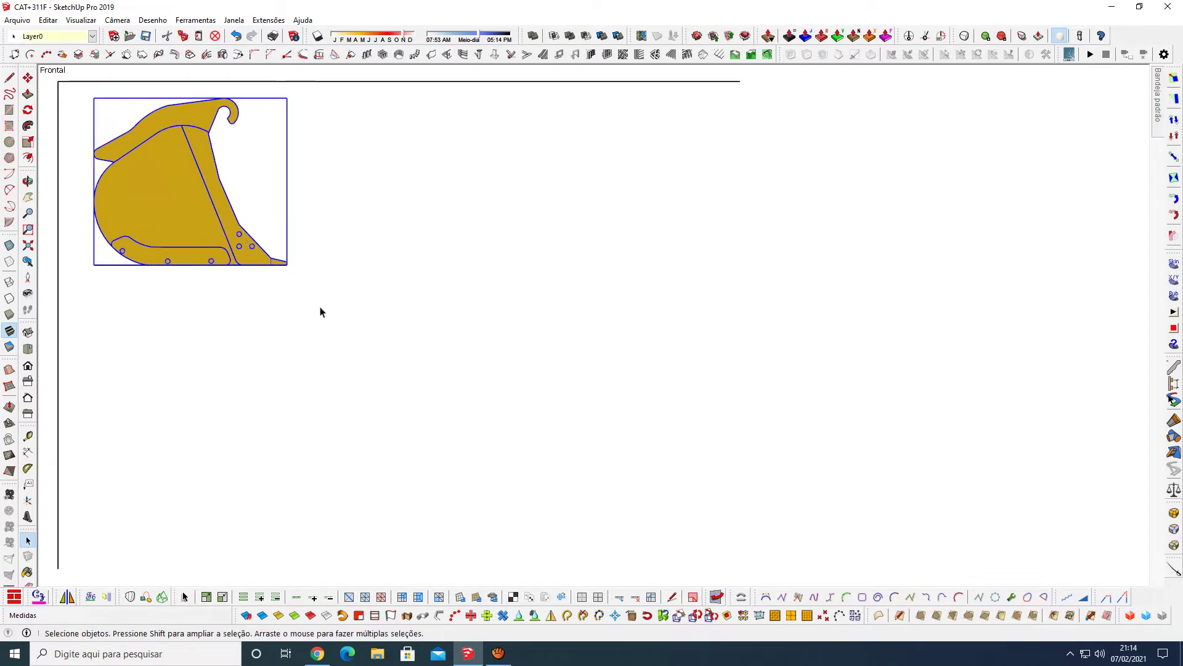
{"action": "key", "text": "m"}
{"action": "left_click", "coordinate": [346, 329]}
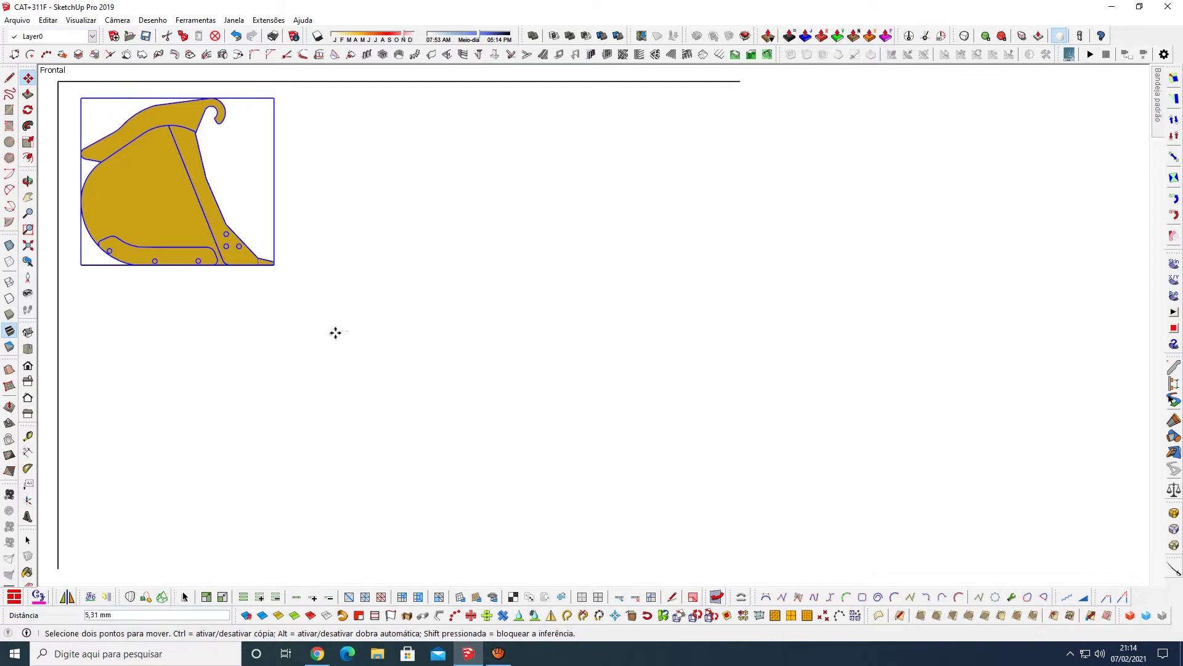
{"action": "left_click", "coordinate": [336, 333]}
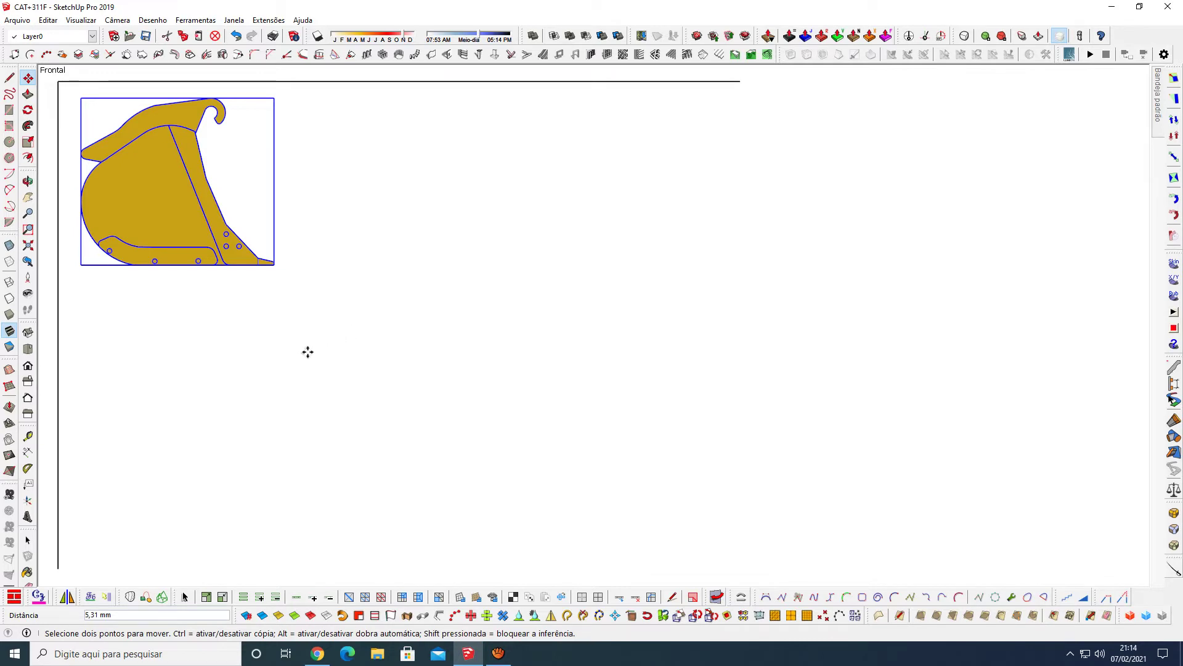
Step: Orbit around the bucket to inspect its depth and teeth, returning to the straight view
{"action": "key", "text": "o"}
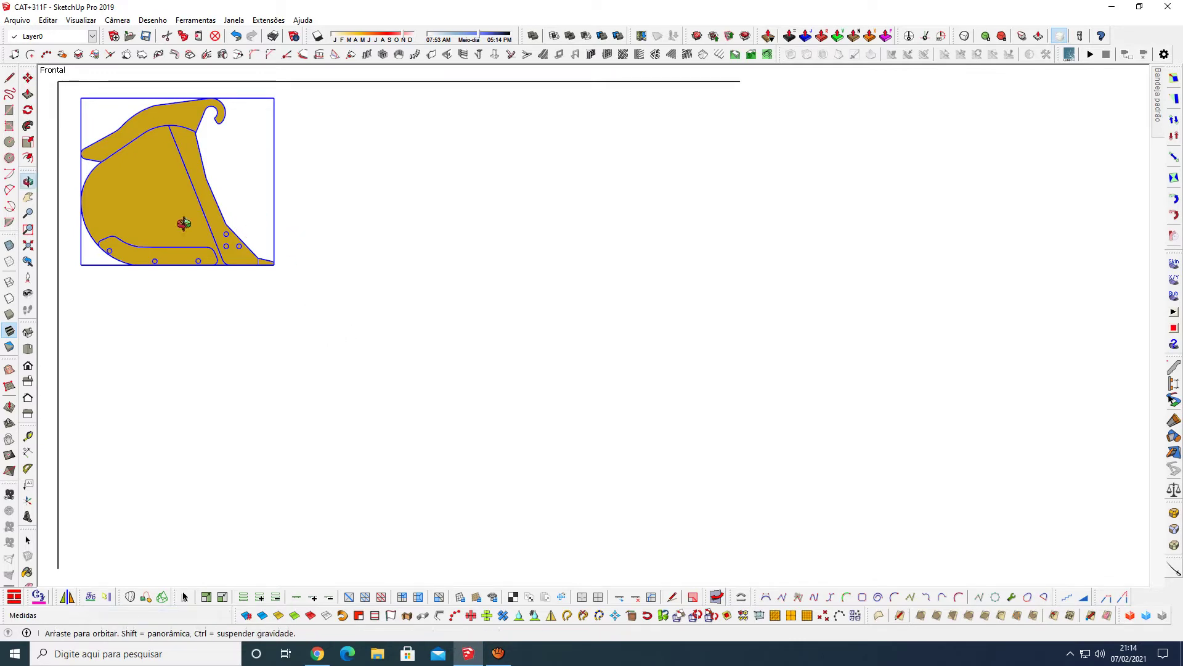
{"action": "mouse_move", "coordinate": [280, 245]}
{"action": "left_mouse_down"}
{"action": "mouse_move", "coordinate": [199, 269]}
{"action": "mouse_move", "coordinate": [373, 404]}
{"action": "left_mouse_up"}
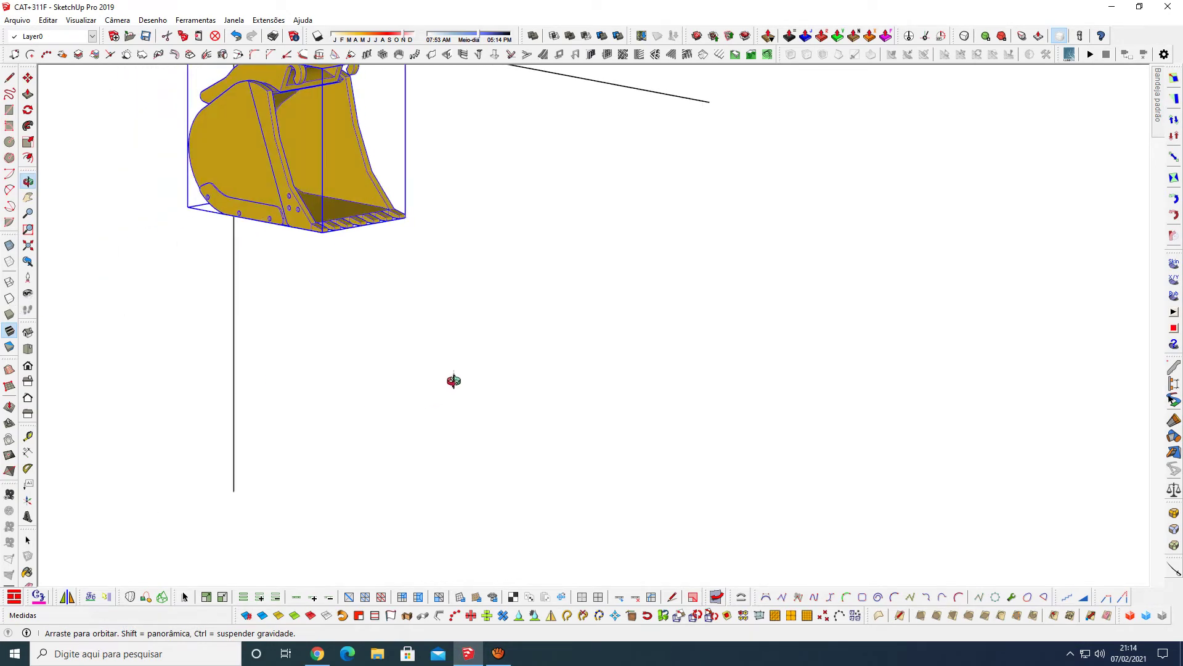
{"action": "left_click_drag", "start_coordinate": [454, 383], "coordinate": [410, 261]}
{"action": "key", "text": "F3"}
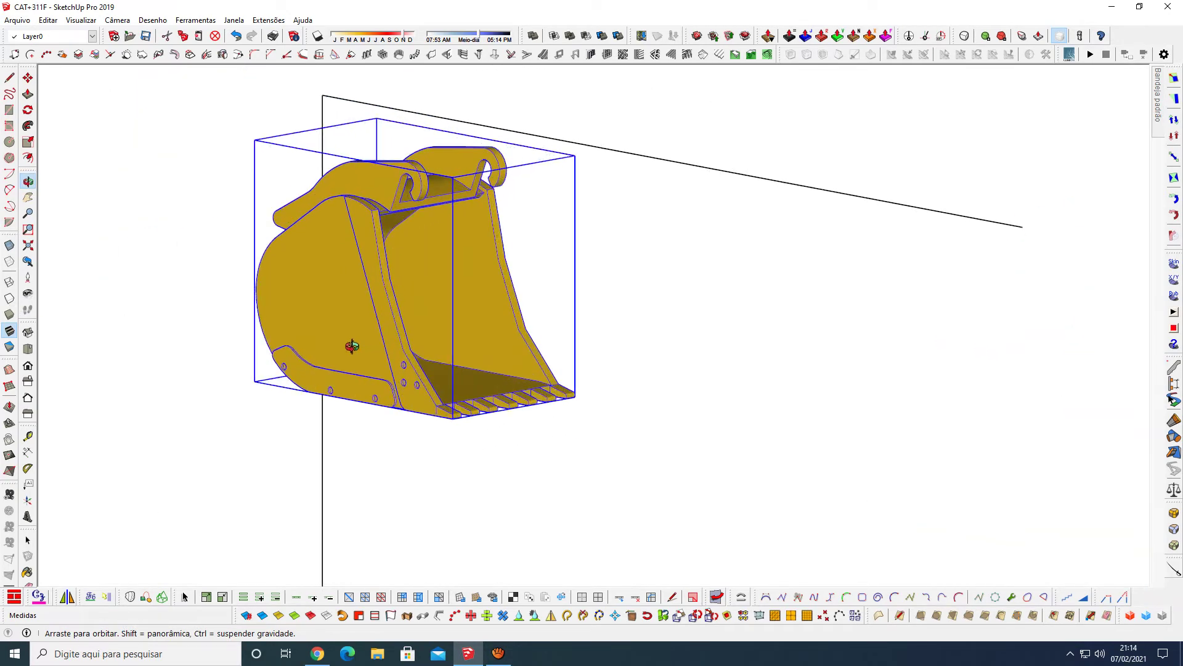
{"action": "mouse_move", "coordinate": [633, 278]}
{"action": "left_mouse_down"}
{"action": "mouse_move", "coordinate": [639, 238]}
{"action": "mouse_move", "coordinate": [552, 504]}
{"action": "mouse_move", "coordinate": [610, 407]}
{"action": "mouse_move", "coordinate": [575, 370]}
{"action": "mouse_move", "coordinate": [308, 404]}
{"action": "mouse_move", "coordinate": [411, 461]}
{"action": "mouse_move", "coordinate": [446, 429]}
{"action": "mouse_move", "coordinate": [527, 455]}
{"action": "left_mouse_up"}
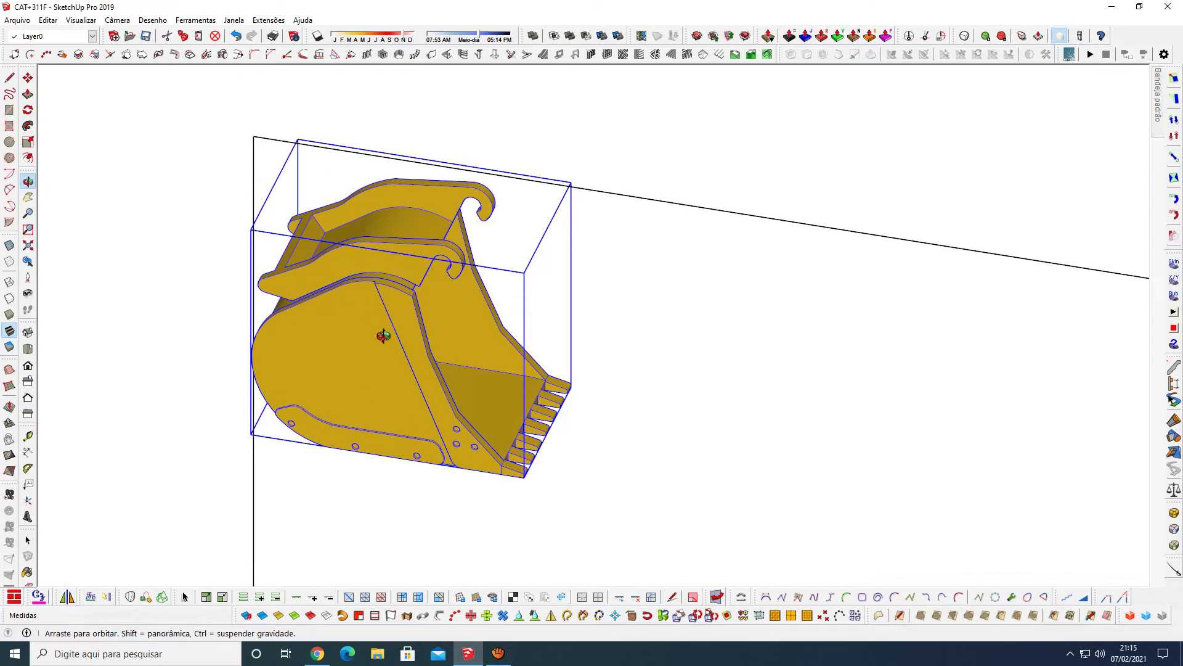
{"action": "left_click_drag", "start_coordinate": [469, 428], "coordinate": [548, 349]}
{"action": "key", "text": "F3"}
Step: Explode the bucket component with Explodir and select its side strip and bottom plate faces
{"action": "key", "text": "space"}
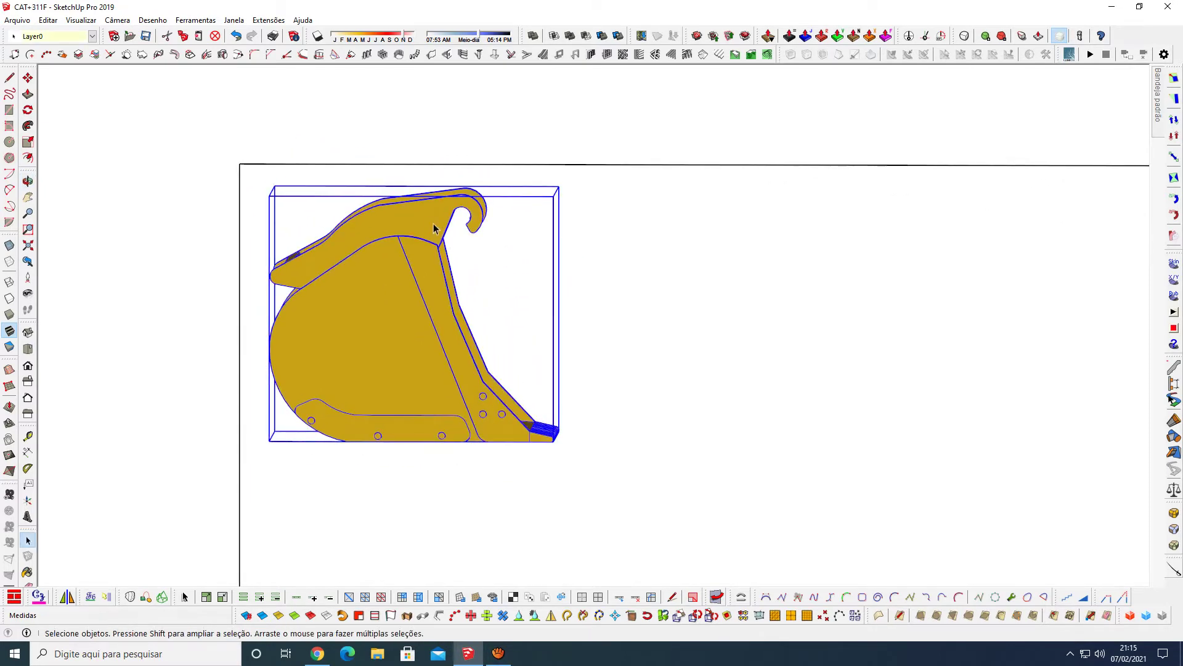
{"action": "right_click", "coordinate": [441, 224]}
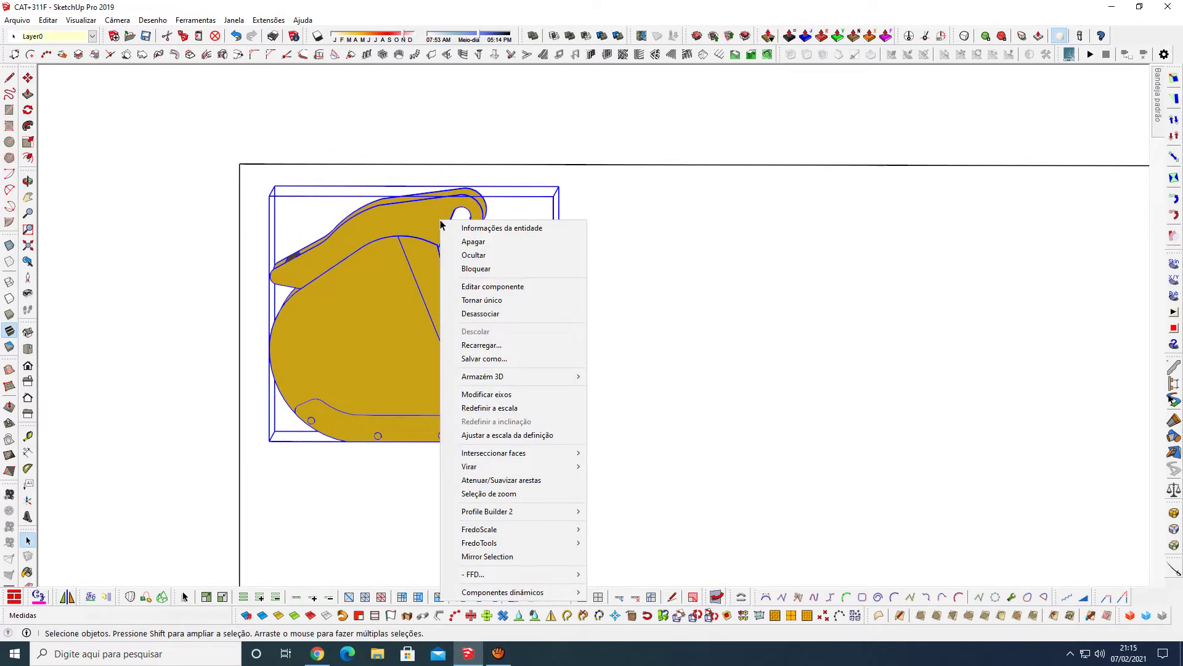
{"action": "left_click", "coordinate": [503, 314]}
{"action": "left_click", "coordinate": [511, 284]}
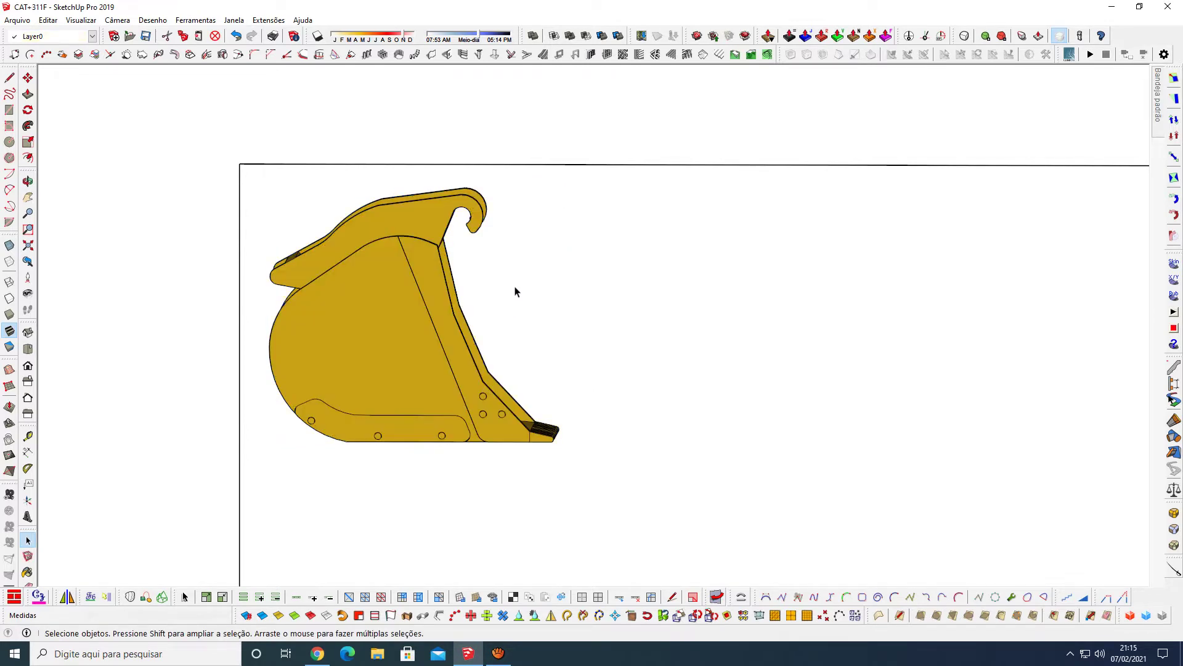
{"action": "left_click", "coordinate": [476, 384]}
{"action": "left_click", "coordinate": [448, 425]}
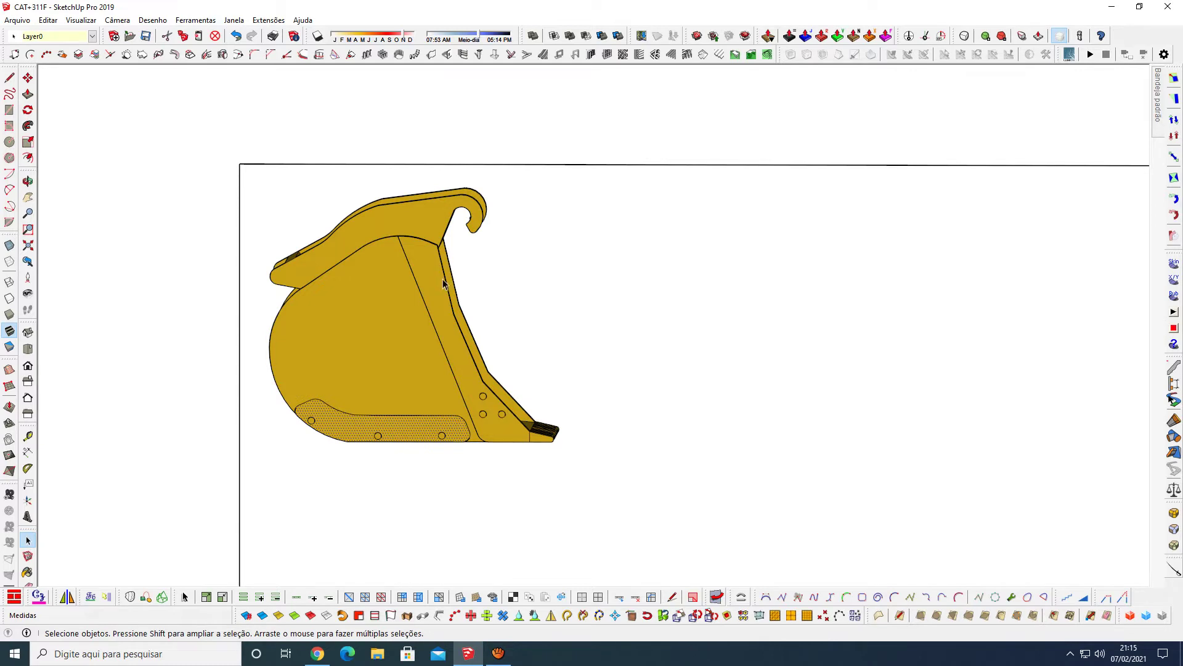
Step: From a three-quarter view, check the back, side, wear plate and strip faces, then return to Front
{"action": "key", "text": "o"}
{"action": "mouse_move", "coordinate": [471, 300]}
{"action": "left_mouse_down"}
{"action": "mouse_move", "coordinate": [206, 418]}
{"action": "mouse_move", "coordinate": [626, 308]}
{"action": "mouse_move", "coordinate": [692, 243]}
{"action": "mouse_move", "coordinate": [808, 238]}
{"action": "mouse_move", "coordinate": [956, 256]}
{"action": "mouse_move", "coordinate": [763, 323]}
{"action": "mouse_move", "coordinate": [510, 353]}
{"action": "mouse_move", "coordinate": [305, 347]}
{"action": "left_mouse_up"}
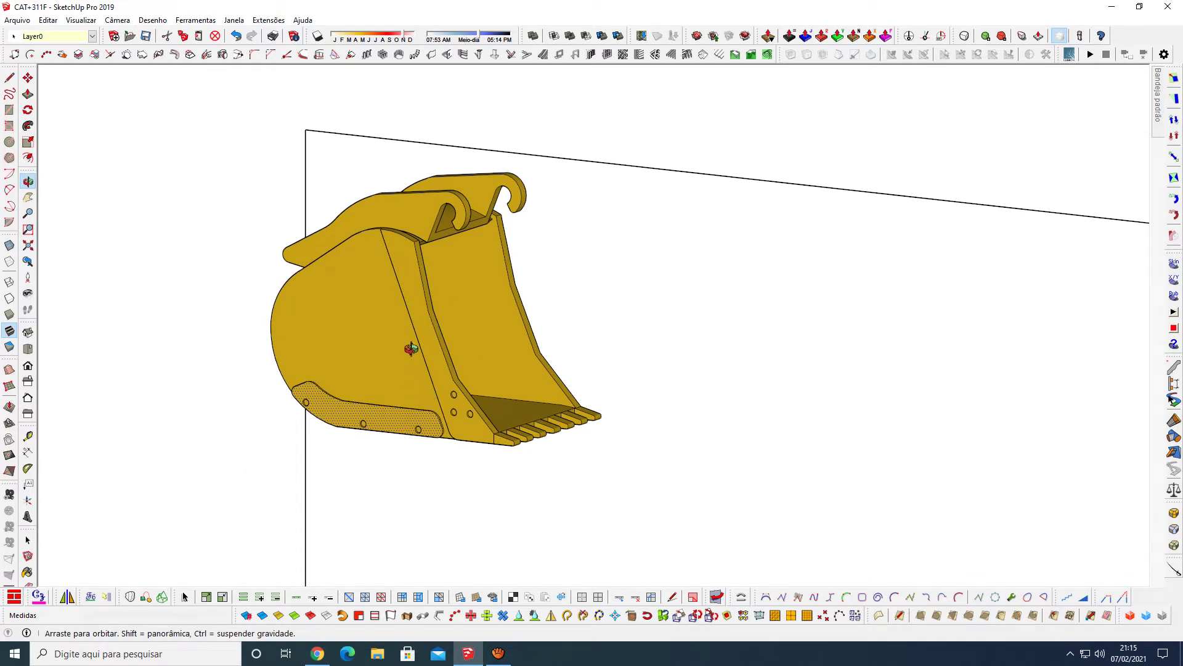
{"action": "key", "text": "space"}
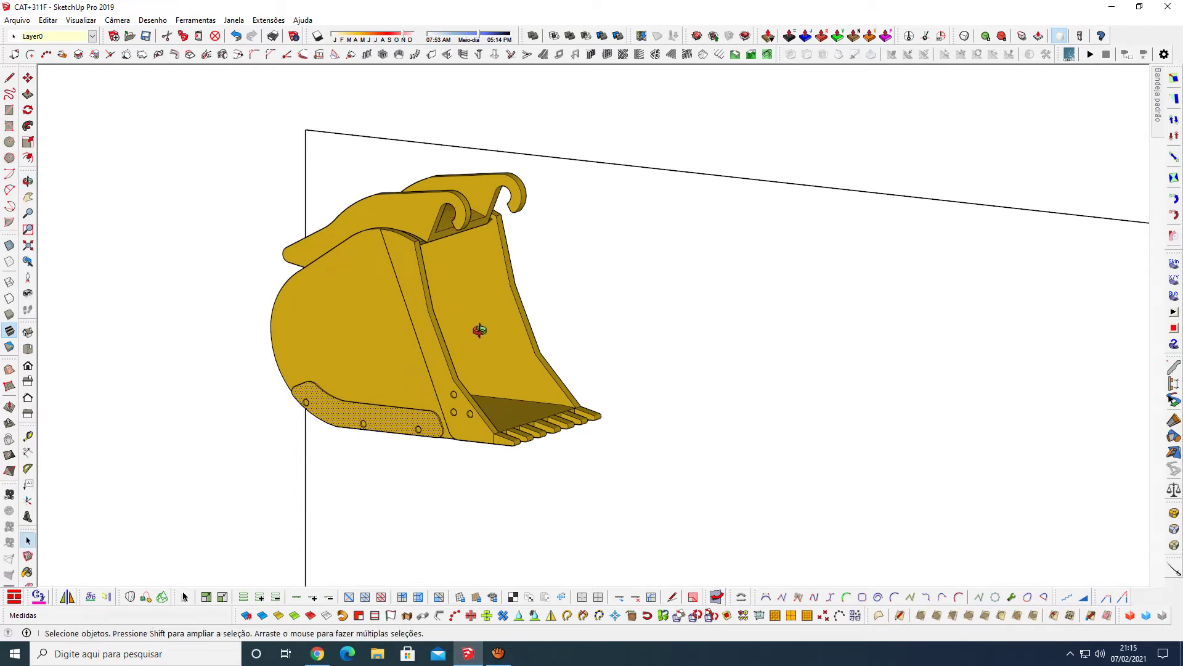
{"action": "left_click", "coordinate": [476, 328]}
{"action": "left_click", "coordinate": [388, 360]}
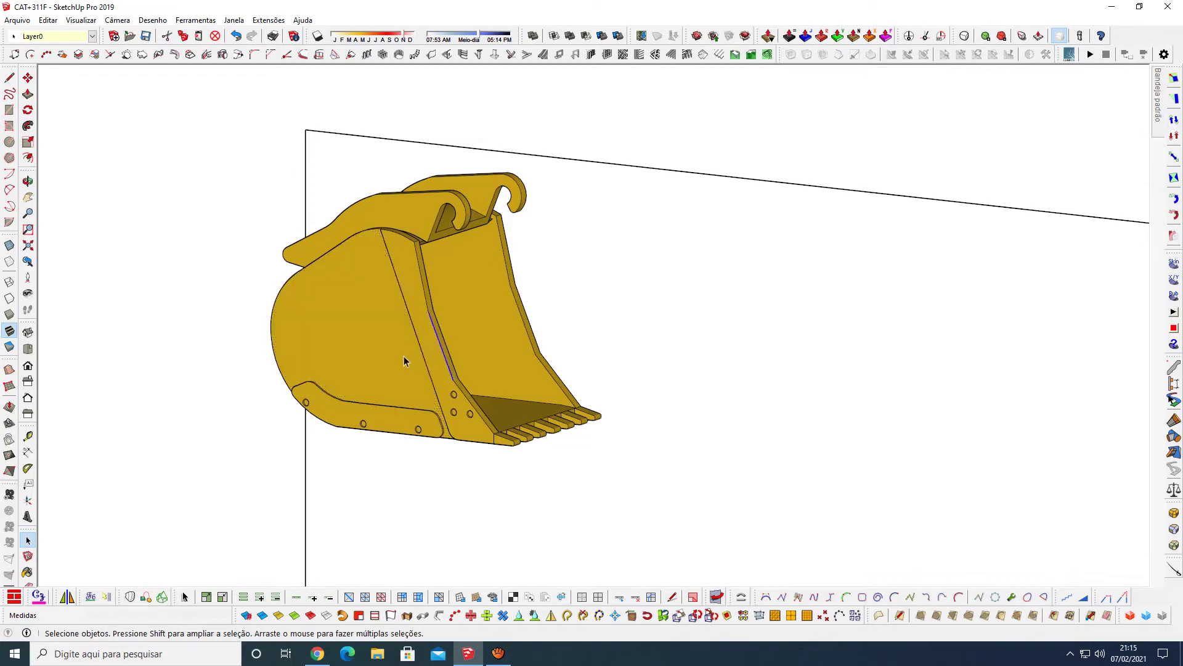
{"action": "left_click", "coordinate": [401, 408]}
{"action": "left_click", "coordinate": [471, 422]}
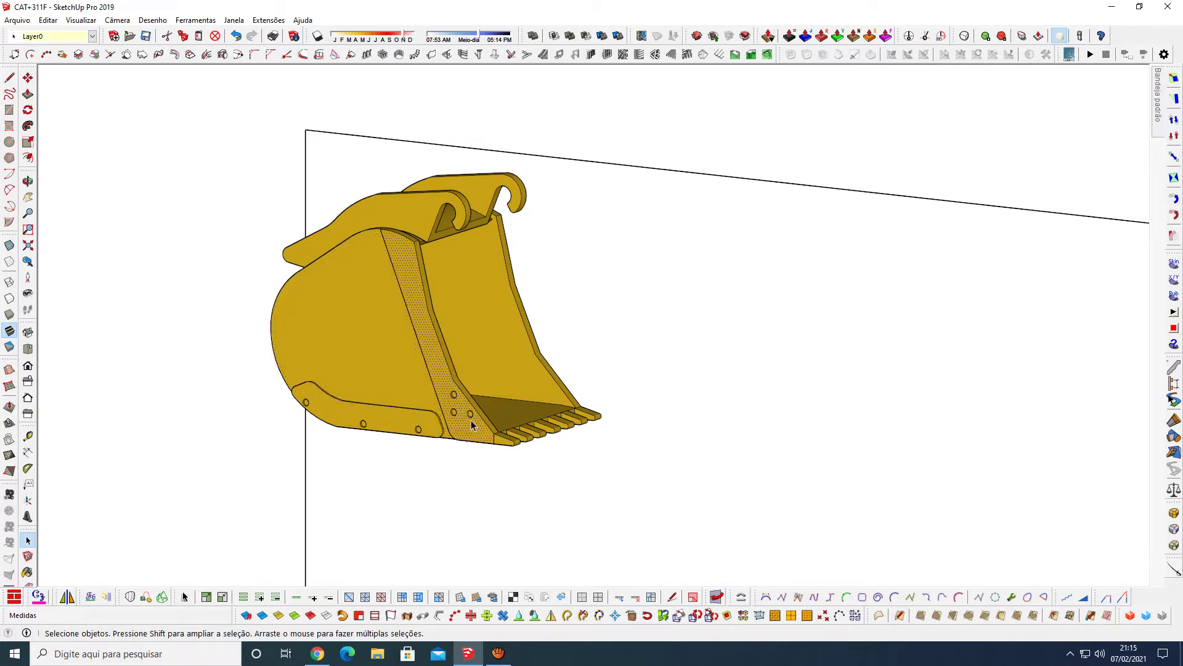
{"action": "left_click", "coordinate": [514, 349]}
{"action": "scroll", "coordinate": [567, 308], "scroll_direction": "down", "scroll_amount": 1}
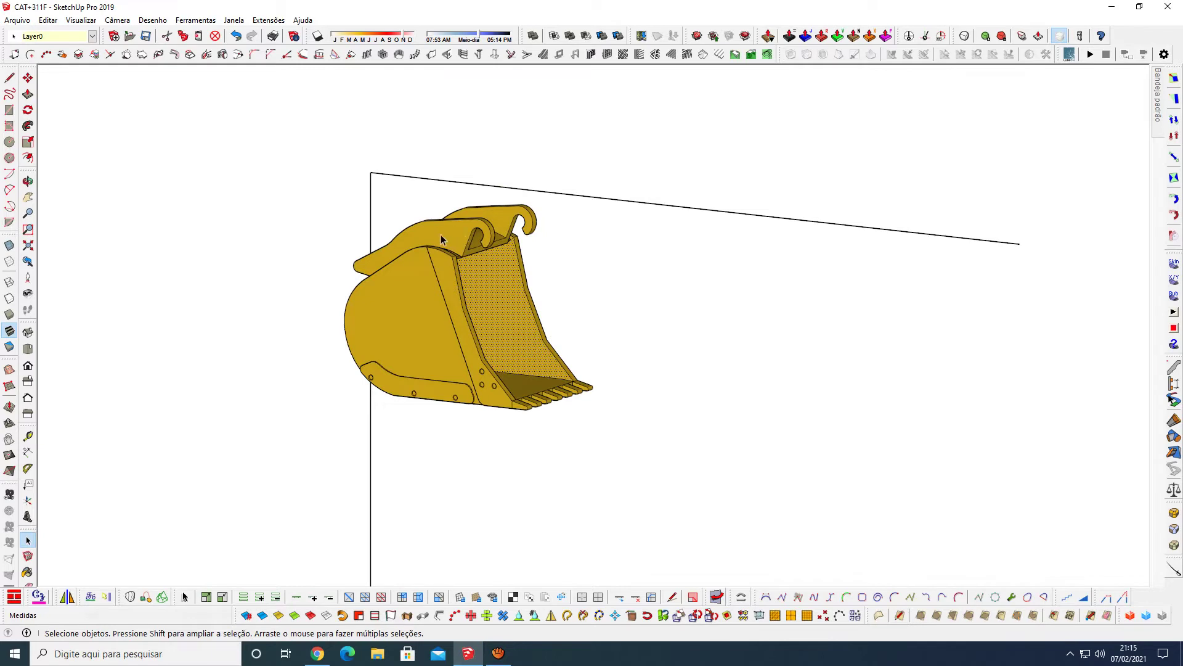
{"action": "key", "text": "o"}
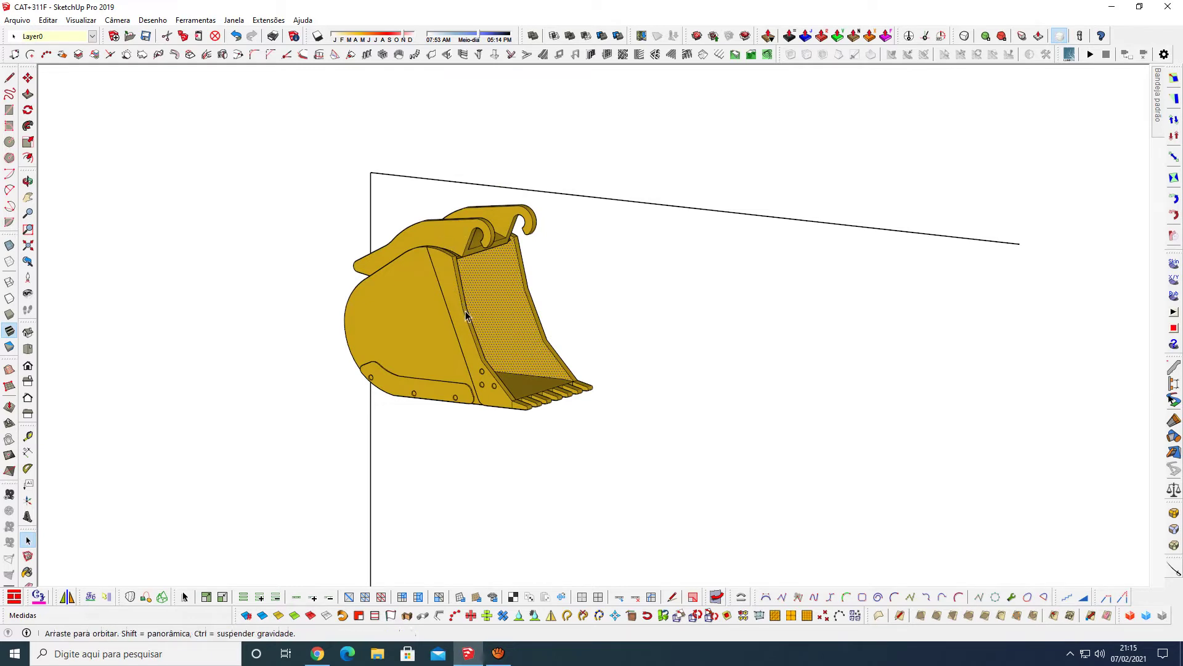
{"action": "key", "text": "F3"}
Step: Select all the exploded bucket geometry and group it into one object
{"action": "key", "text": "space"}
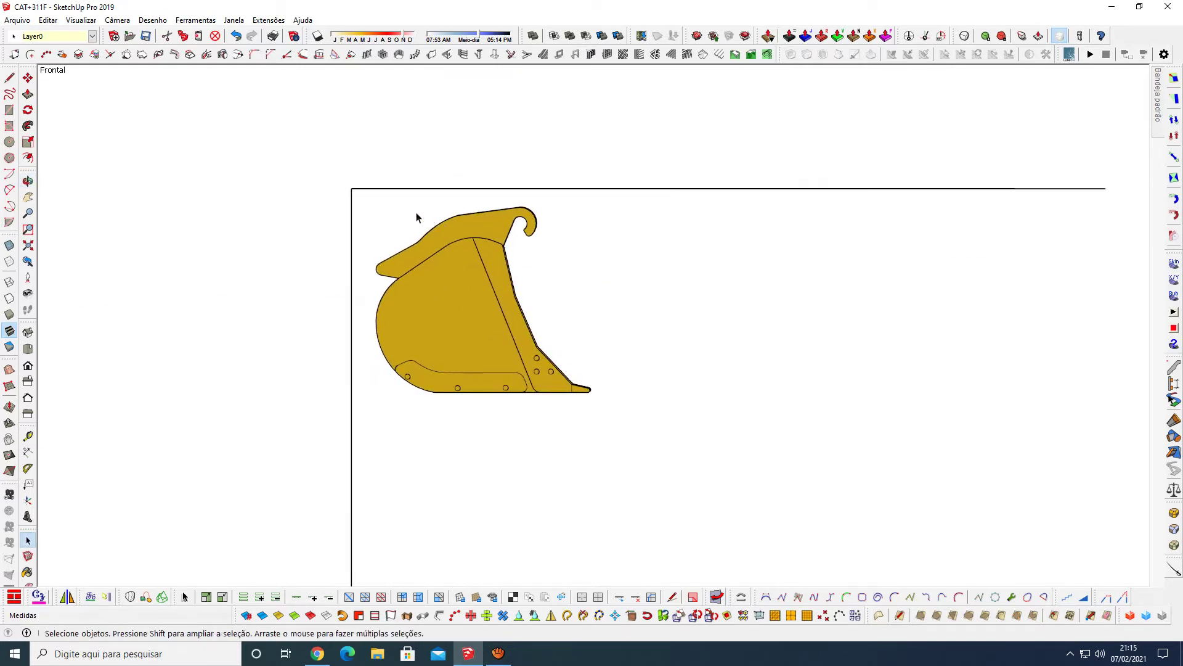
{"action": "left_click_drag", "start_coordinate": [363, 197], "coordinate": [658, 465]}
{"action": "right_click", "coordinate": [482, 317]}
{"action": "left_click", "coordinate": [538, 360]}
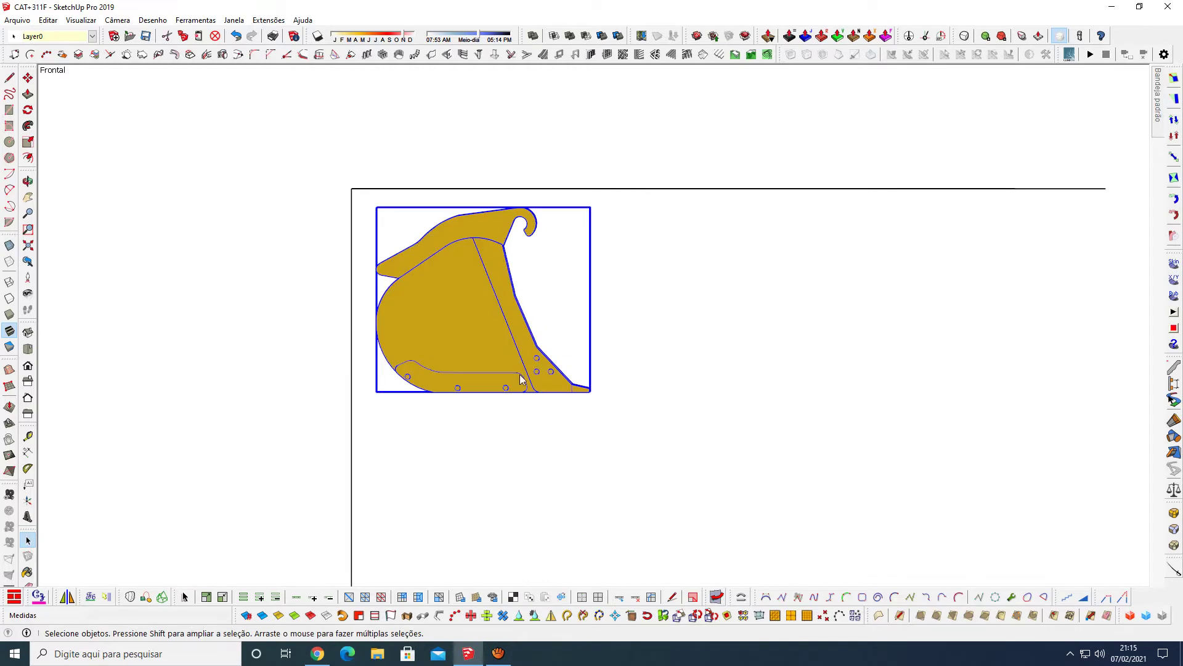
Step: Copy the bucket group with Move and Ctrl, placing the copy off to the right
{"action": "key", "text": "m"}
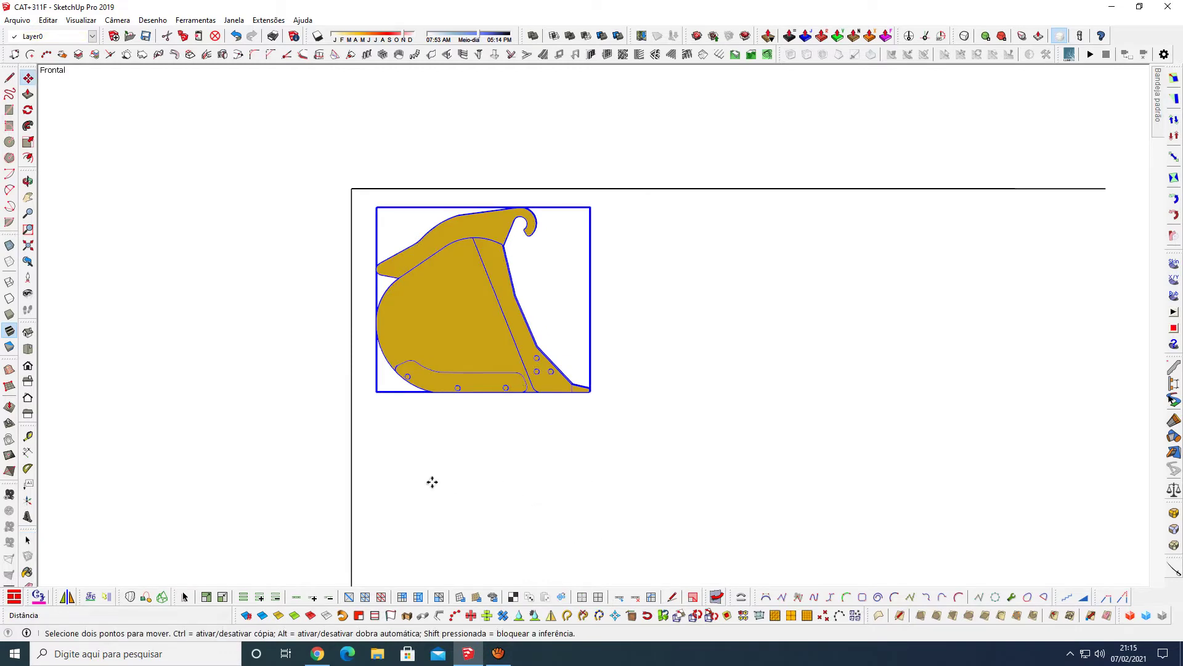
{"action": "key", "text": "ctrl"}
{"action": "left_click", "coordinate": [432, 482]}
{"action": "scroll", "coordinate": [616, 477], "scroll_direction": "down", "scroll_amount": 1}
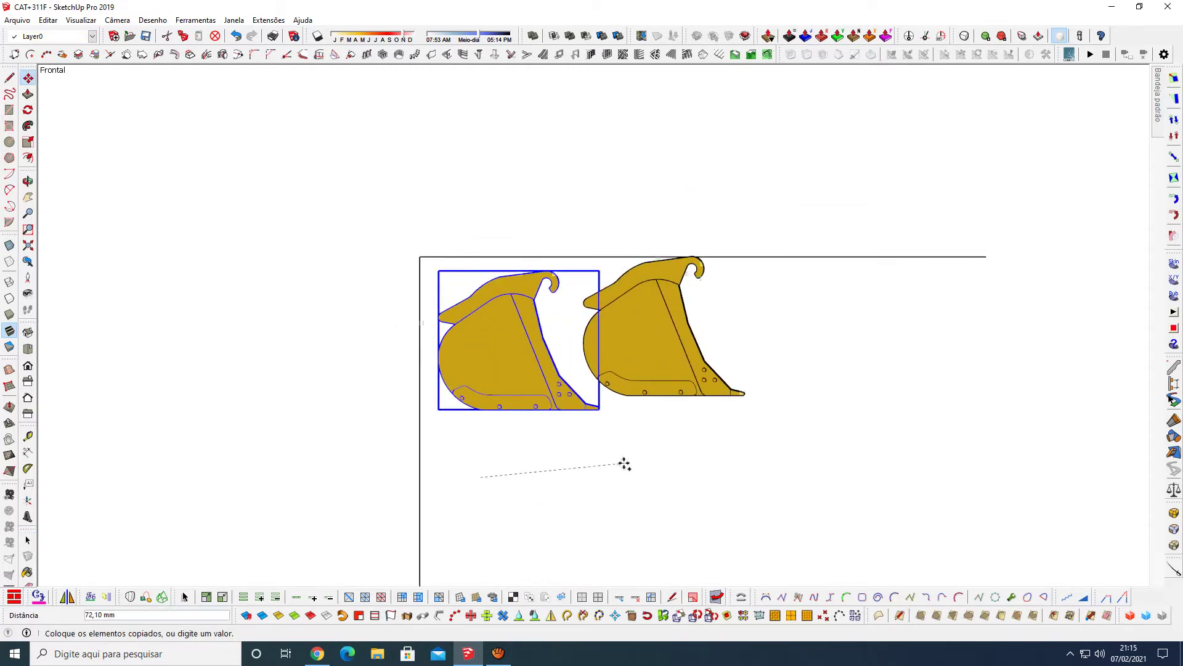
{"action": "scroll", "coordinate": [624, 464], "scroll_direction": "down", "scroll_amount": 1}
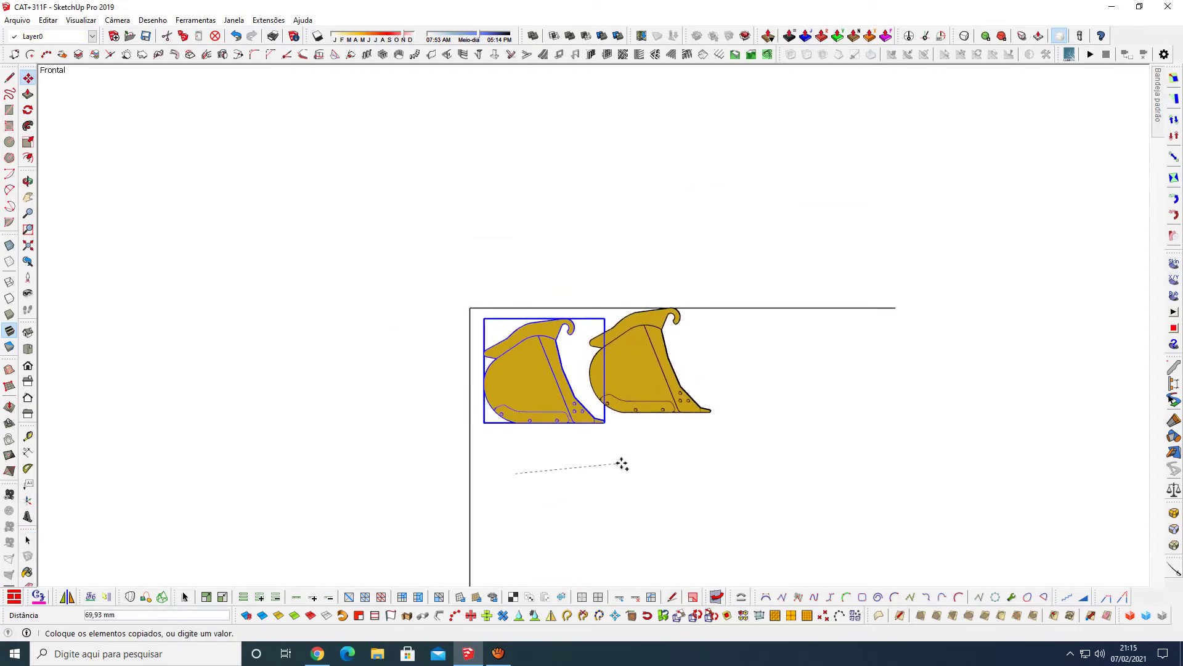
{"action": "left_click", "coordinate": [798, 477]}
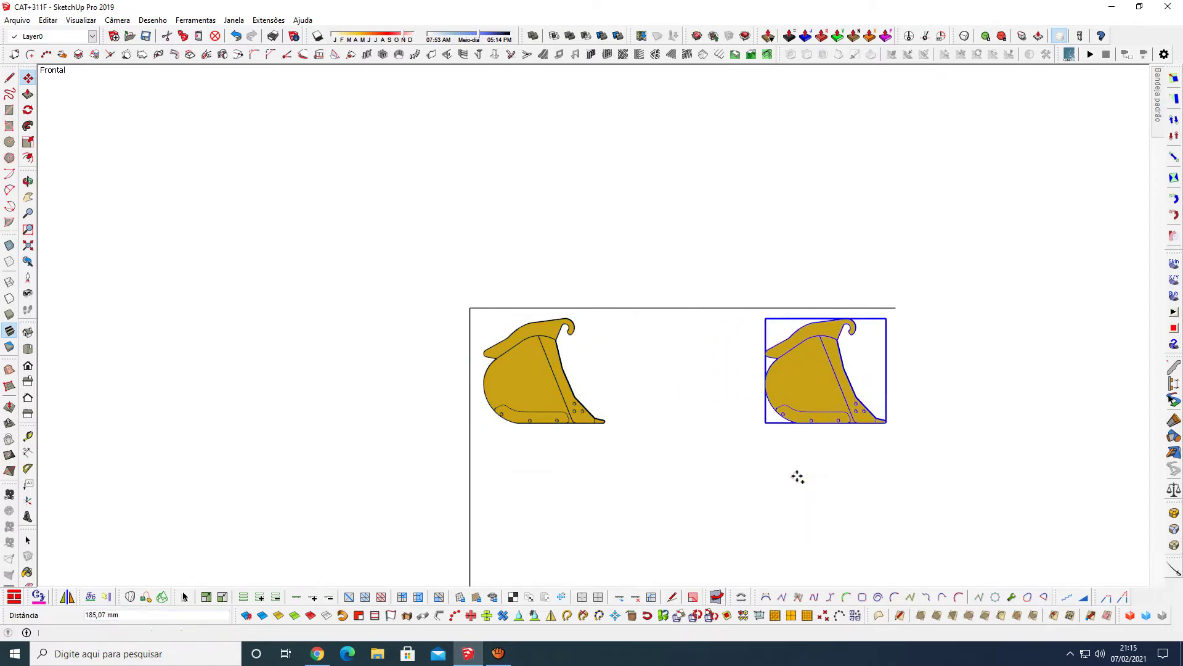
Step: Slide the right-hand copy leftward so it sits right beside the original bucket
{"action": "key", "text": "space"}
{"action": "scroll", "coordinate": [554, 382], "scroll_direction": "up", "scroll_amount": 2}
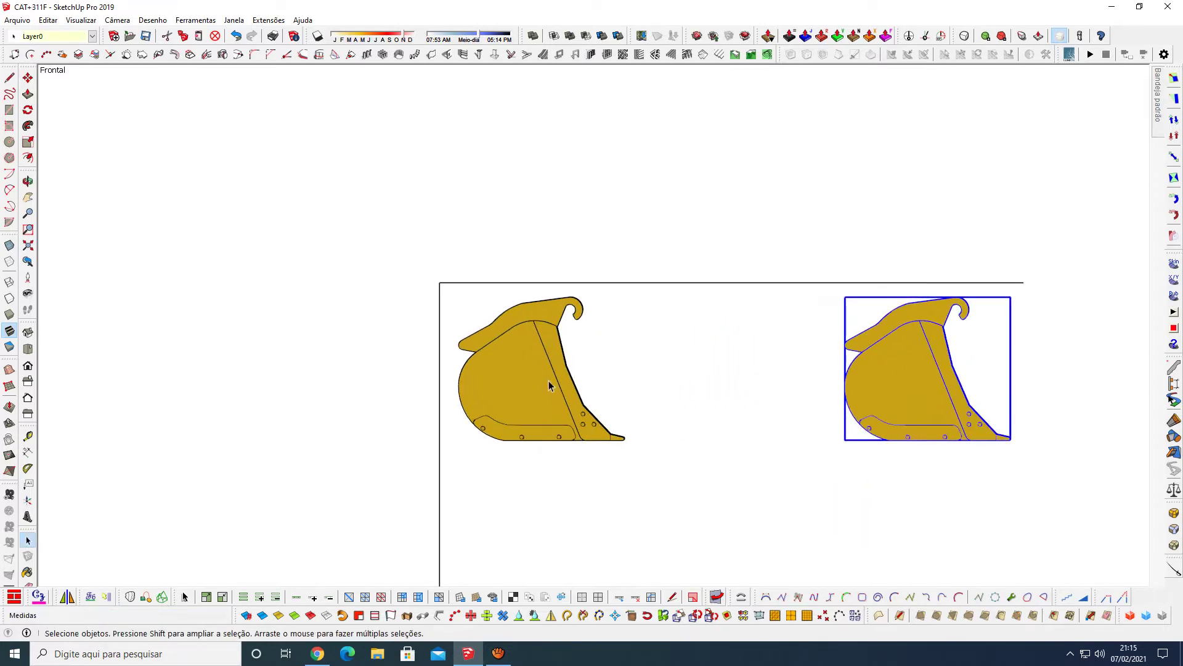
{"action": "left_click", "coordinate": [546, 378]}
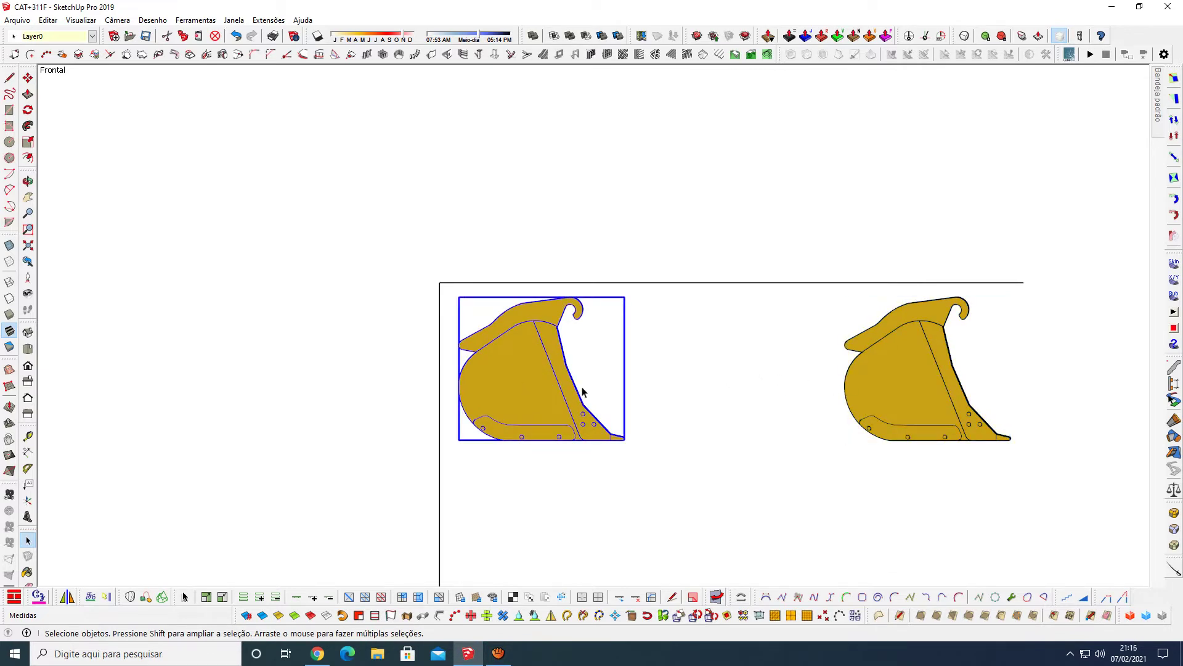
{"action": "left_click", "coordinate": [935, 407]}
{"action": "key", "text": "m"}
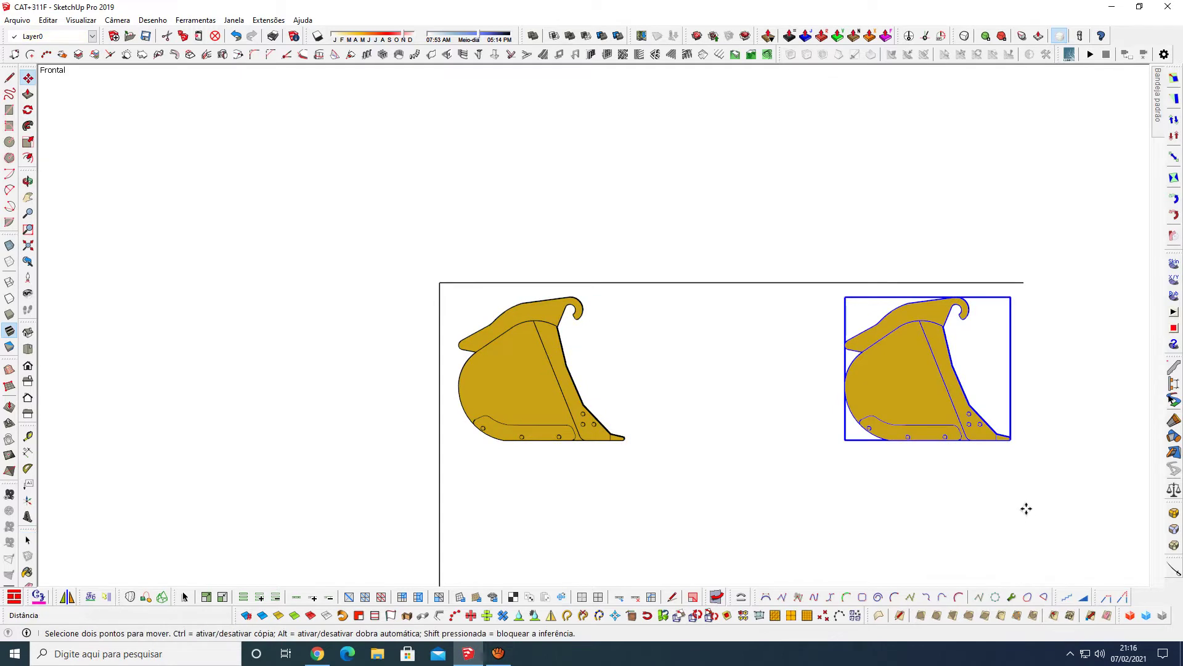
{"action": "left_click", "coordinate": [1026, 508]}
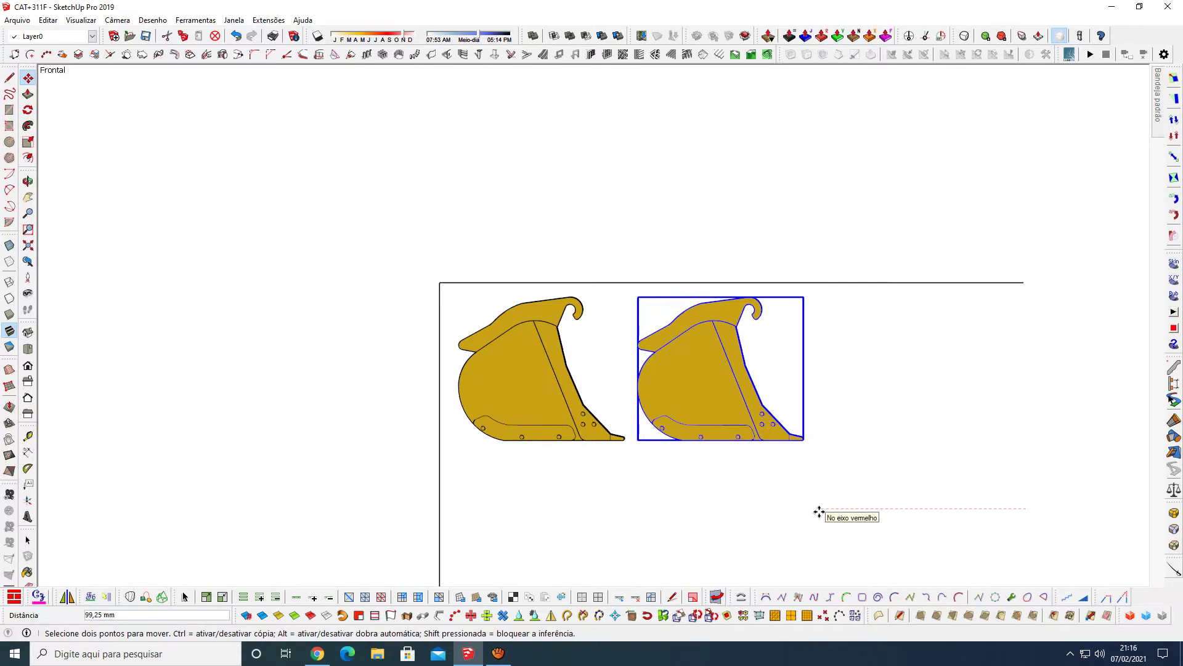
{"action": "left_click", "coordinate": [819, 511]}
{"action": "key", "text": "space"}
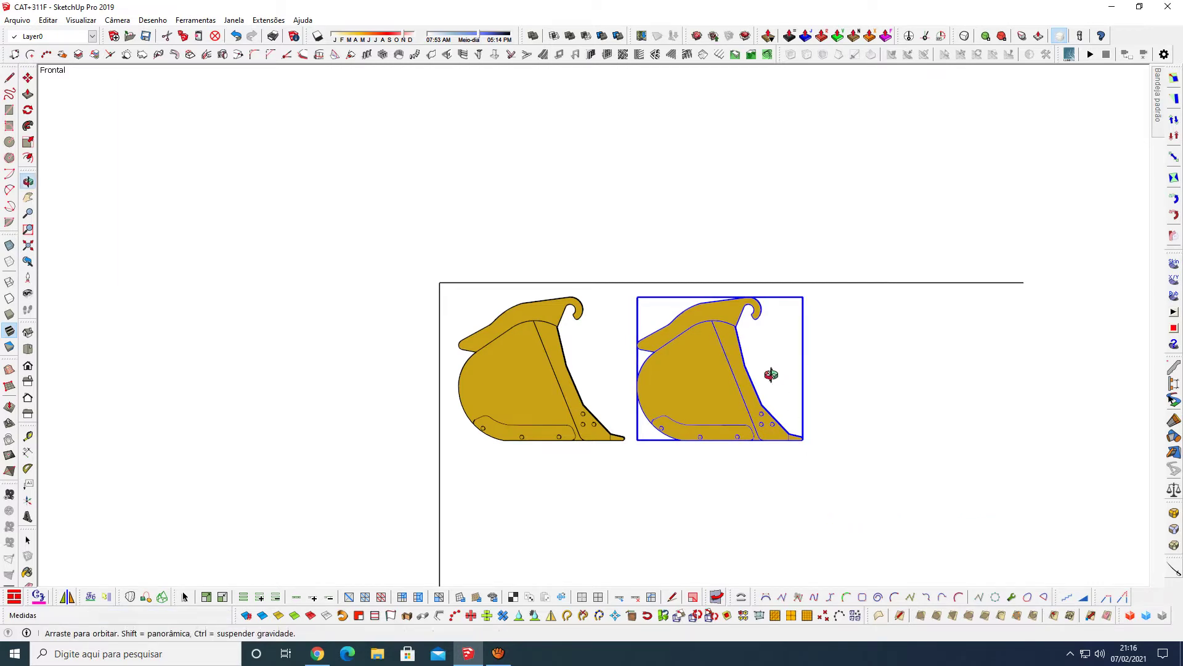
Step: Turn the right-hand bucket copy -90° with the Move tool's rotate grip to show its front
{"action": "mouse_move", "coordinate": [764, 373]}
{"action": "middle_mouse_down"}
{"action": "mouse_move", "coordinate": [629, 478]}
{"action": "mouse_move", "coordinate": [655, 485]}
{"action": "middle_mouse_up"}
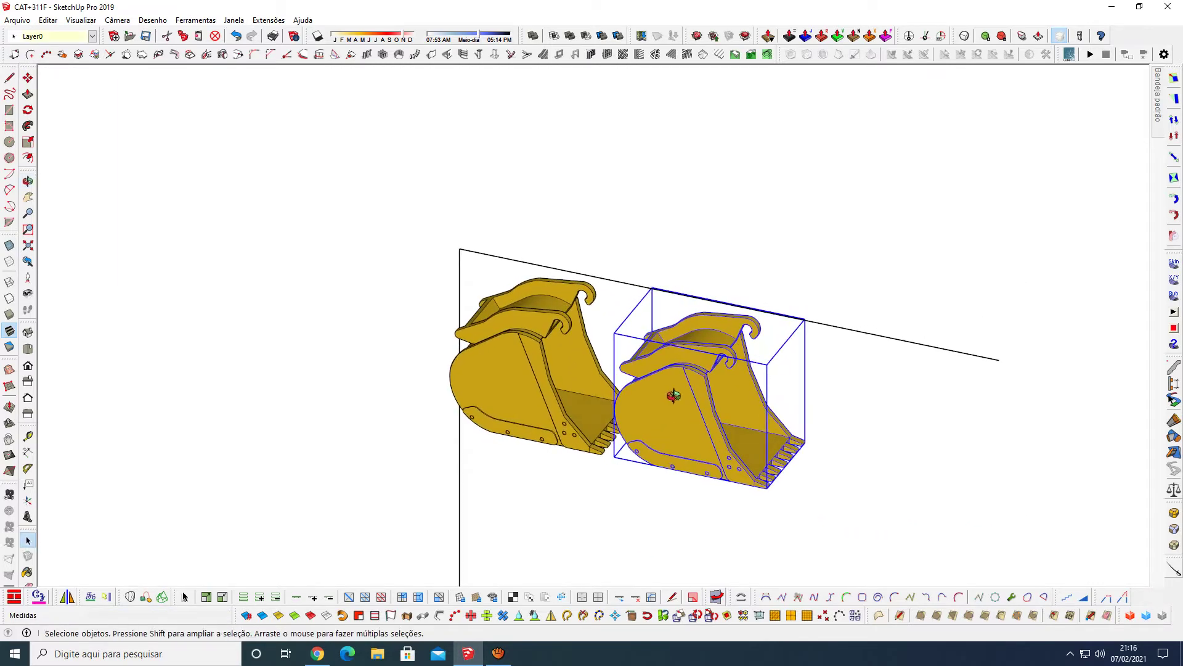
{"action": "key", "text": "m"}
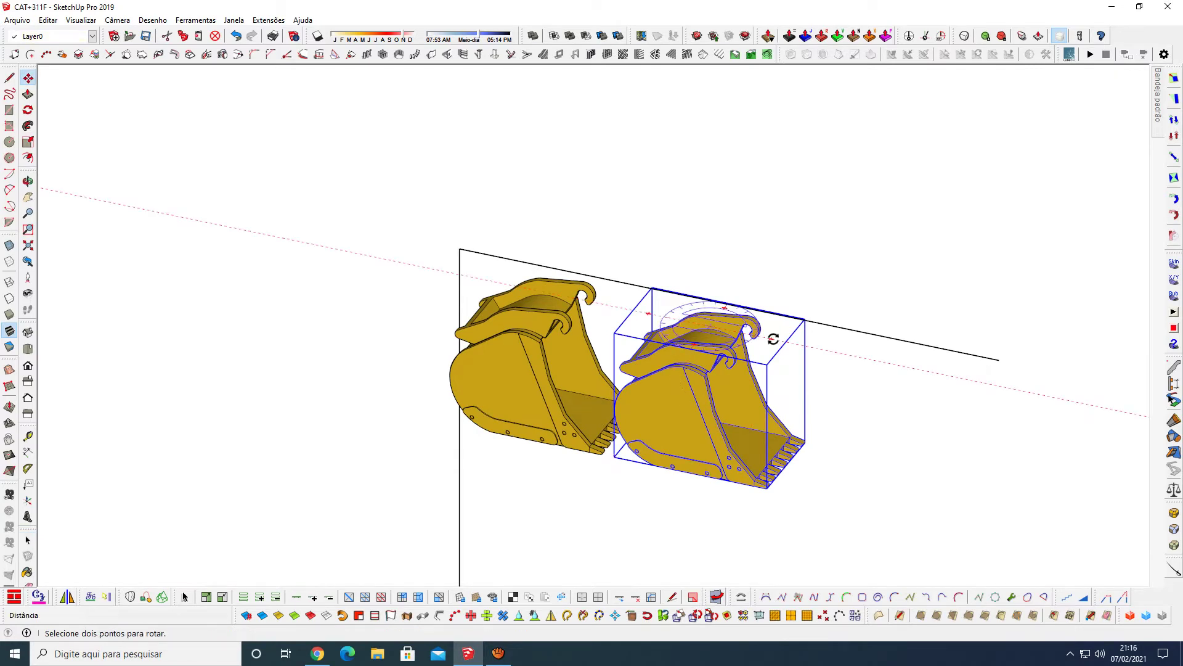
{"action": "left_click", "coordinate": [773, 338]}
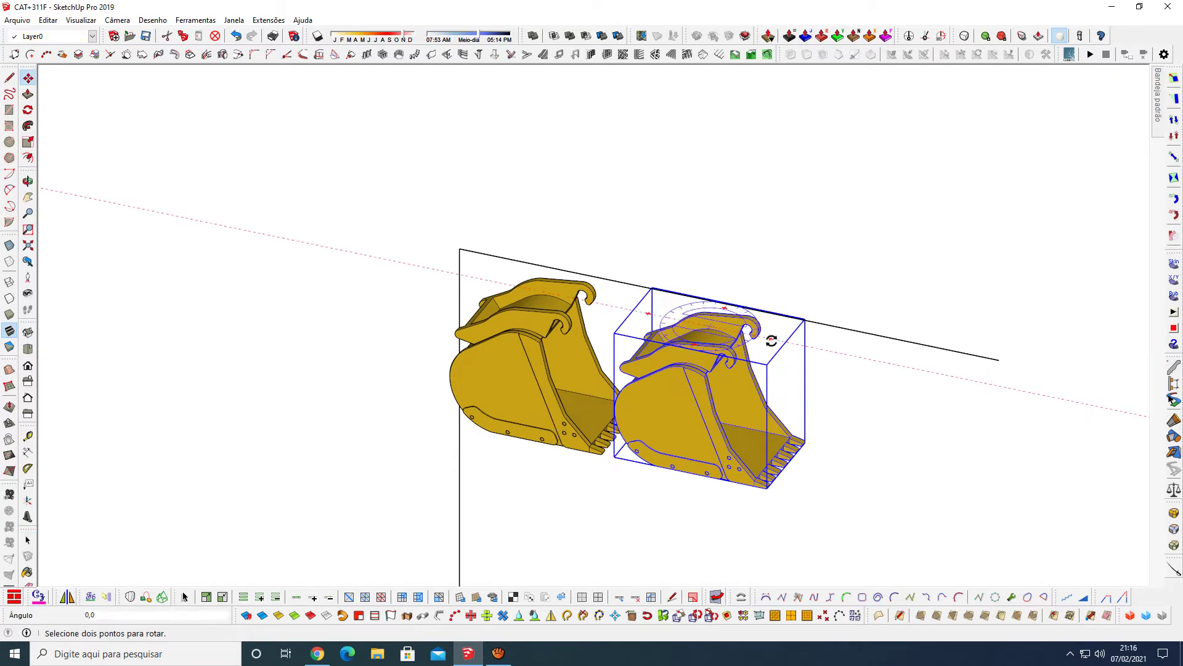
{"action": "left_click", "coordinate": [672, 368]}
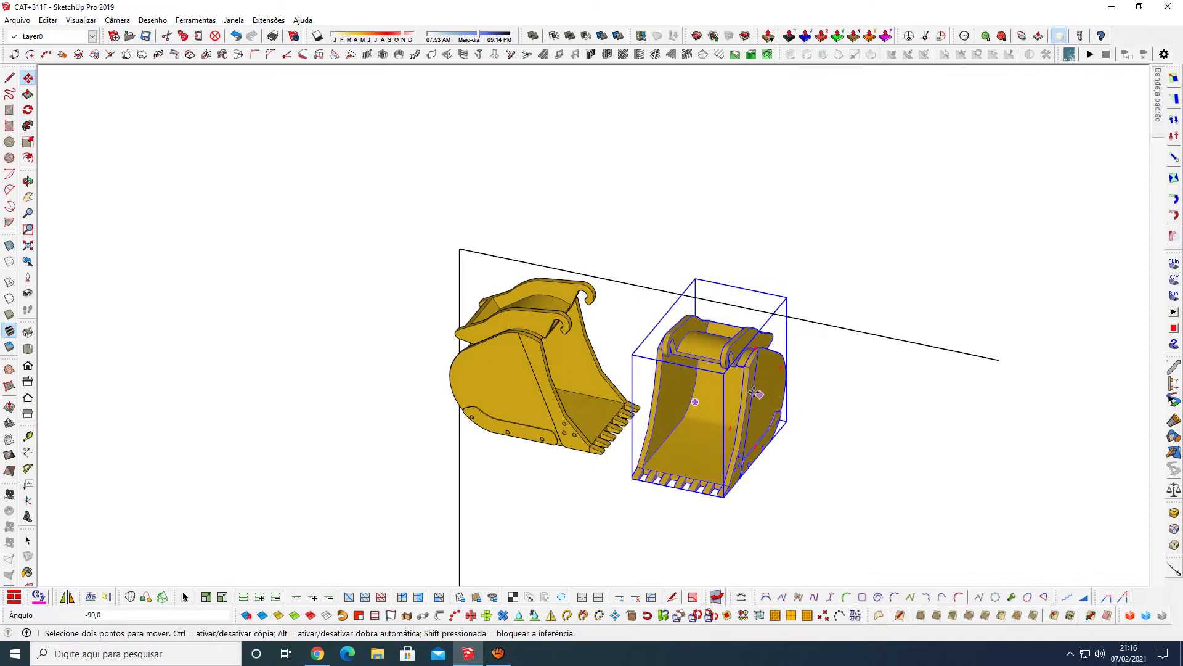
{"action": "scroll", "coordinate": [569, 250], "scroll_direction": "down", "scroll_amount": 2}
{"action": "scroll", "coordinate": [568, 249], "scroll_direction": "down", "scroll_amount": 3}
{"action": "scroll", "coordinate": [659, 355], "scroll_direction": "up", "scroll_amount": 3}
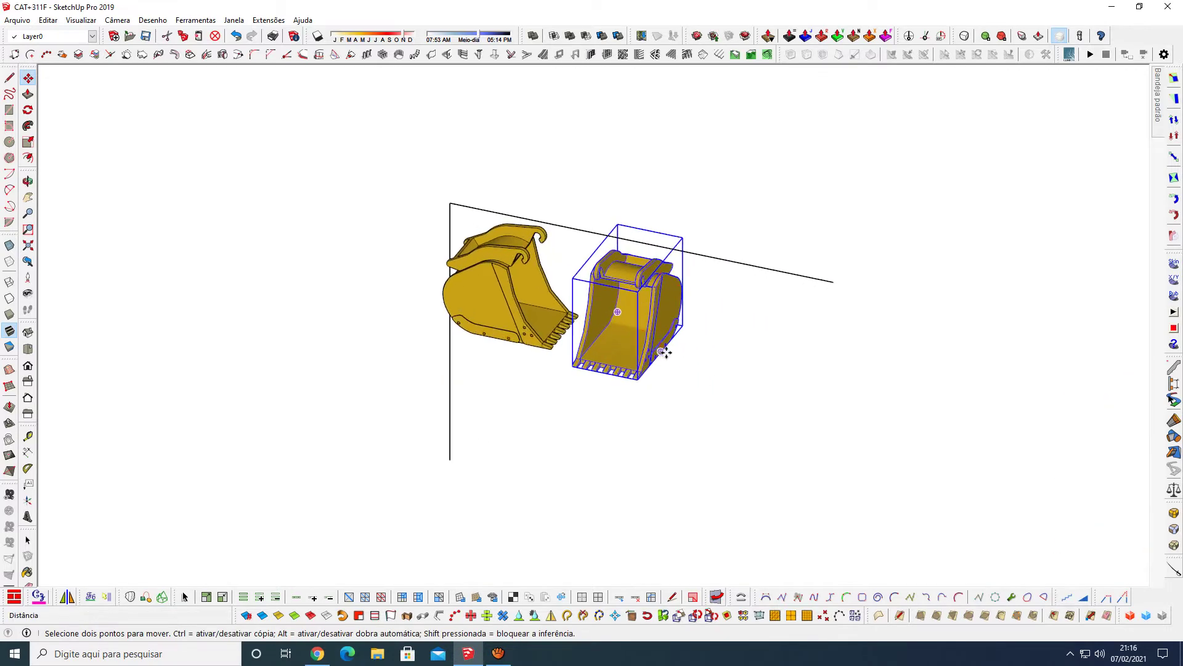
{"action": "middle_click_drag", "start_coordinate": [577, 388], "coordinate": [702, 293]}
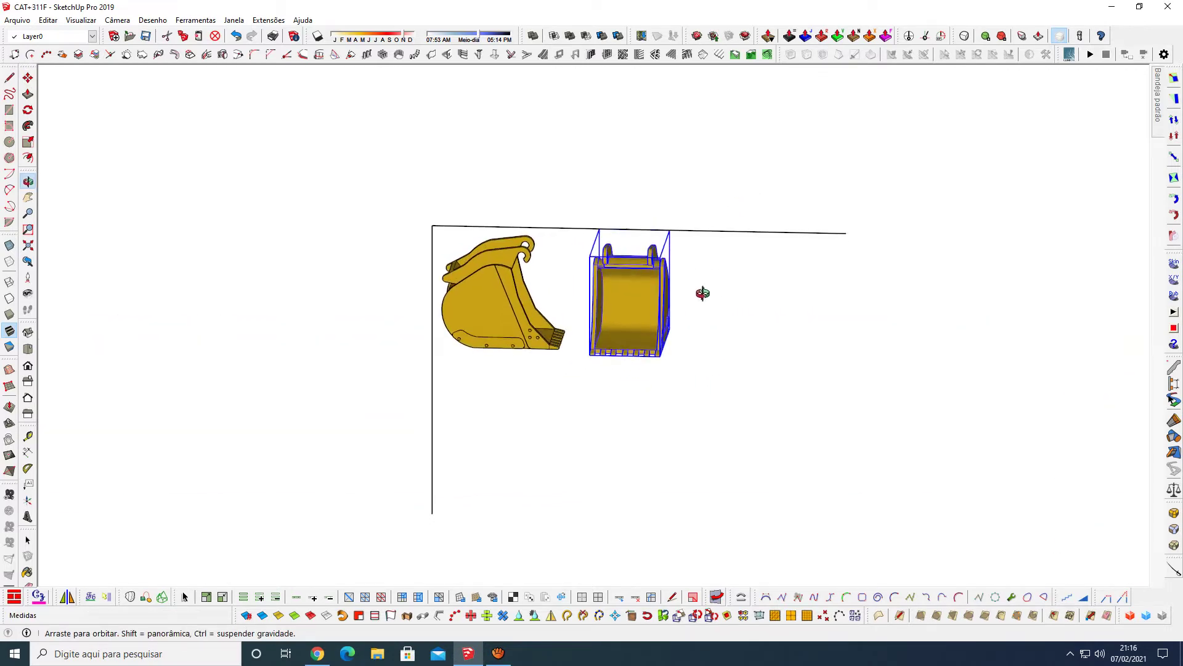
Step: In Front view, copy the left side-view bucket straight down below the original
{"action": "key", "text": "F2"}
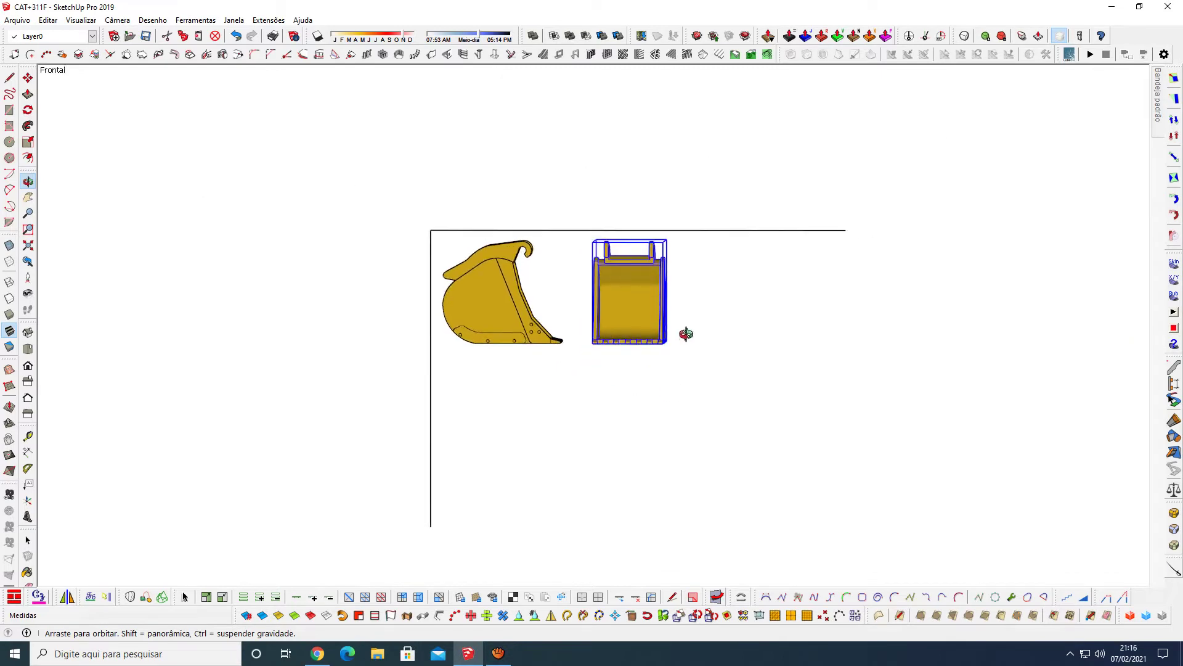
{"action": "middle_click_drag", "start_coordinate": [686, 333], "coordinate": [678, 330]}
{"action": "left_click", "coordinate": [487, 321]}
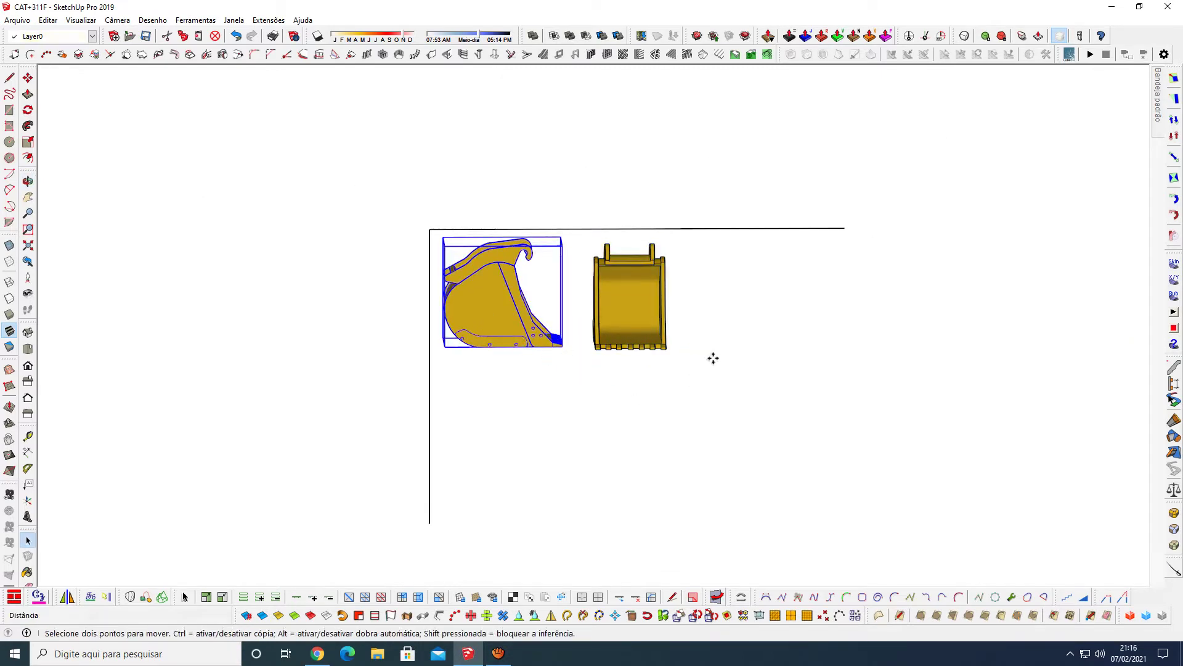
{"action": "key", "text": "m"}
{"action": "key", "text": "ctrl"}
{"action": "left_click", "coordinate": [719, 336]}
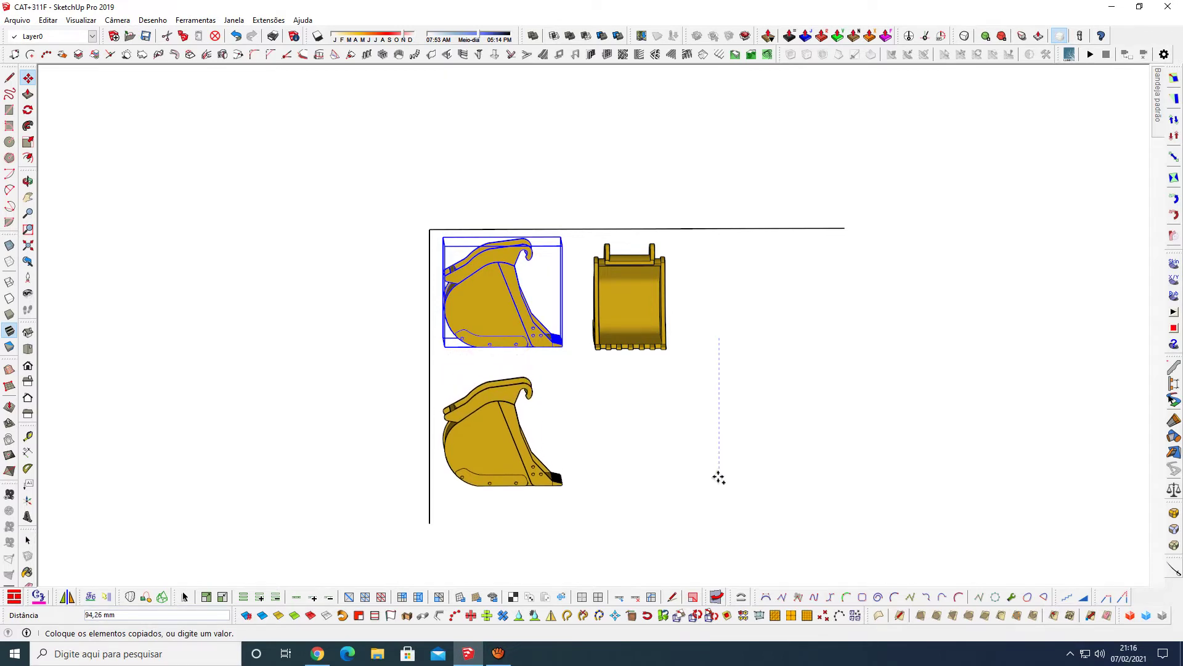
{"action": "left_click", "coordinate": [719, 478]}
Step: Orbit to check the three buckets in 3D, then return to the Front view
{"action": "mouse_move", "coordinate": [679, 462]}
{"action": "middle_mouse_down"}
{"action": "mouse_move", "coordinate": [738, 457]}
{"action": "mouse_move", "coordinate": [586, 281]}
{"action": "middle_mouse_up"}
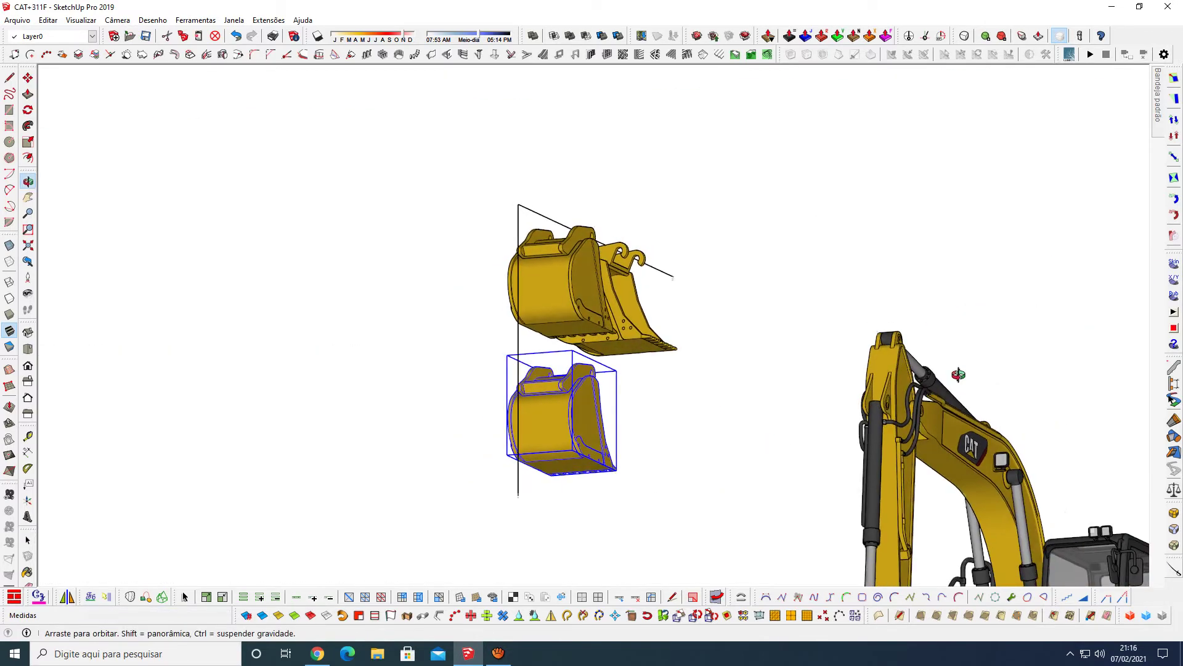
{"action": "scroll", "coordinate": [699, 298], "scroll_direction": "down", "scroll_amount": 1}
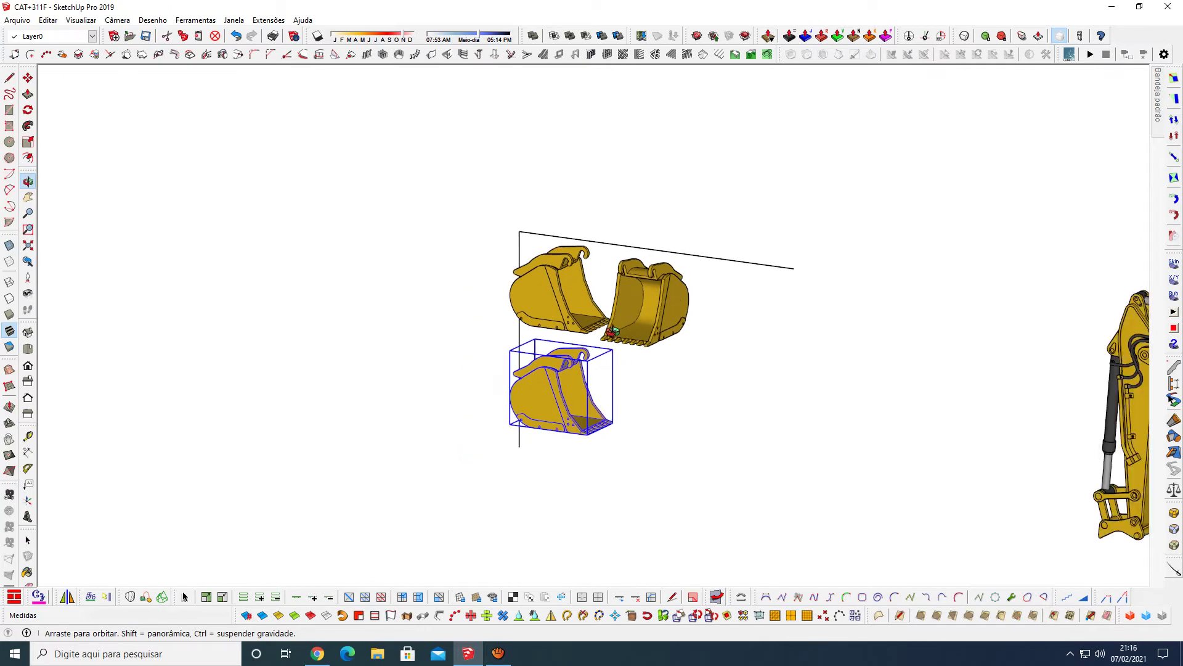
{"action": "scroll", "coordinate": [602, 331], "scroll_direction": "up", "scroll_amount": 2}
{"action": "scroll", "coordinate": [638, 306], "scroll_direction": "up", "scroll_amount": 2}
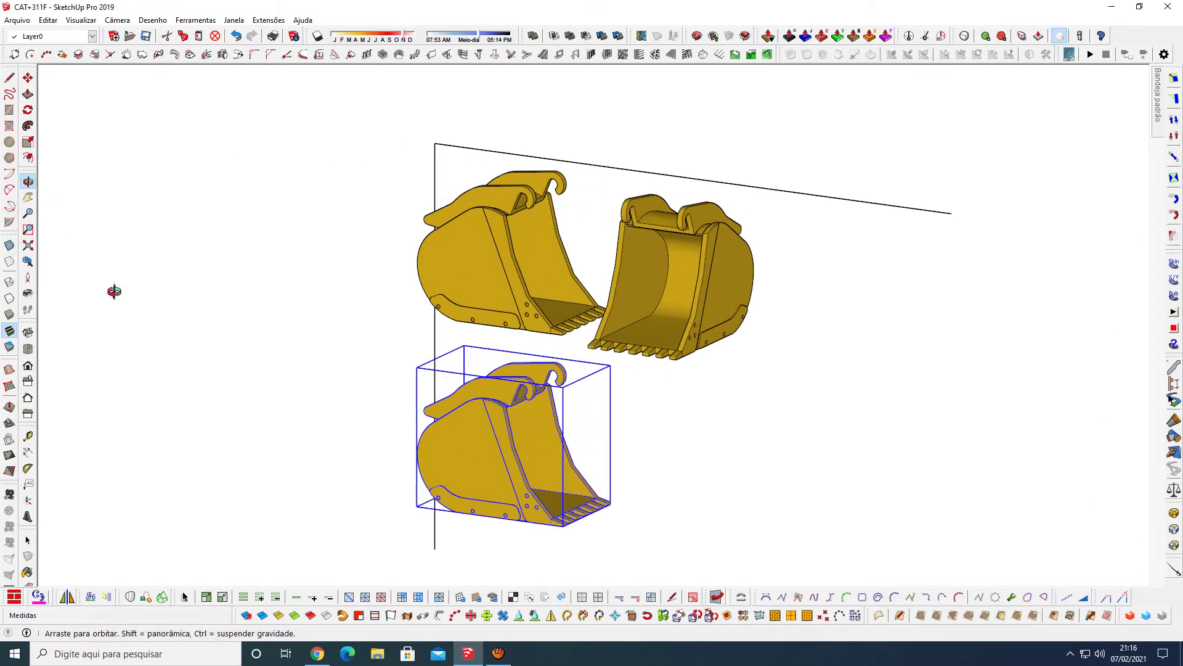
{"action": "left_click_drag", "start_coordinate": [388, 335], "coordinate": [638, 302]}
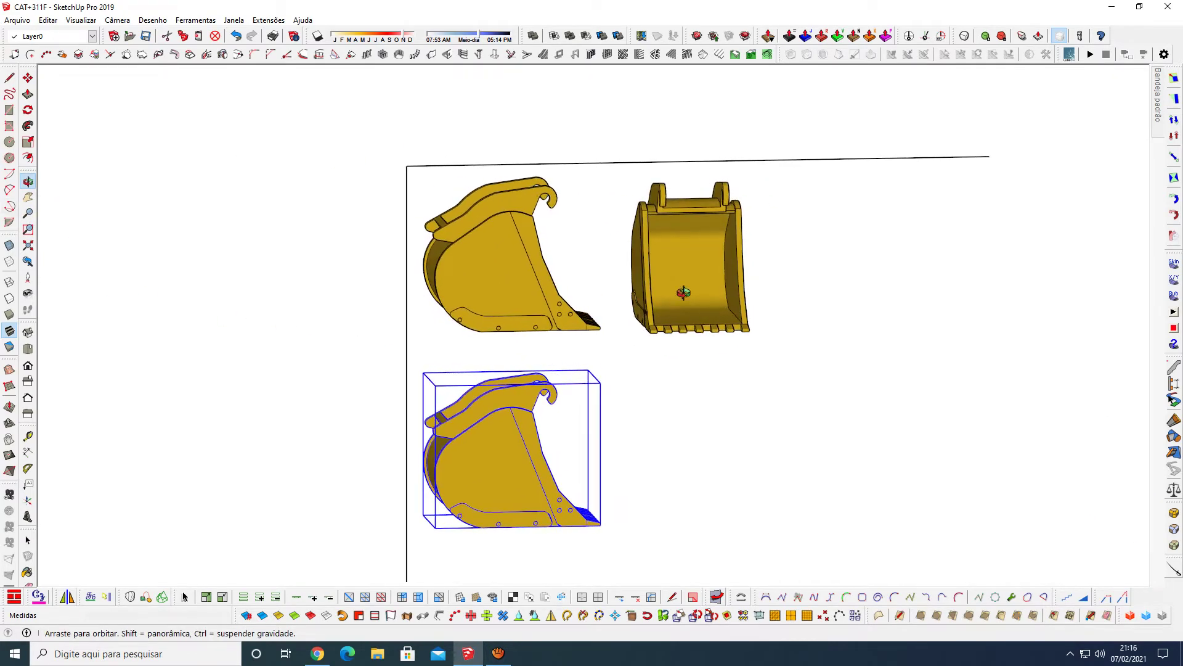
{"action": "scroll", "coordinate": [635, 345], "scroll_direction": "up", "scroll_amount": 2}
{"action": "scroll", "coordinate": [633, 383], "scroll_direction": "down", "scroll_amount": 1}
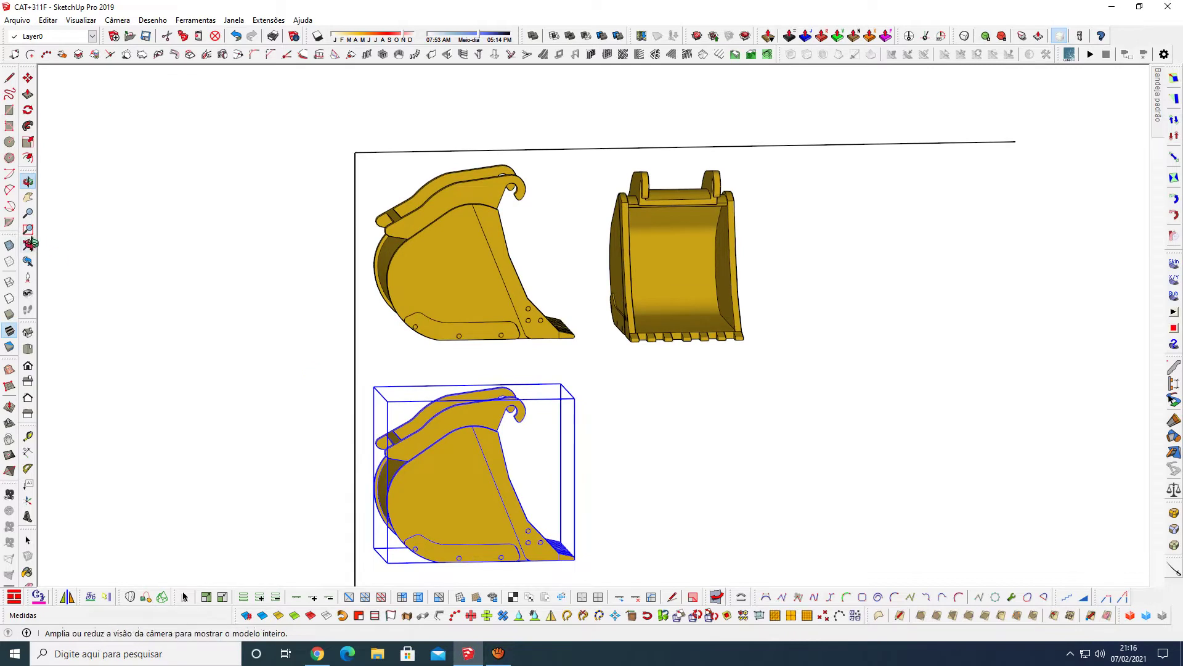
{"action": "left_click", "coordinate": [27, 367]}
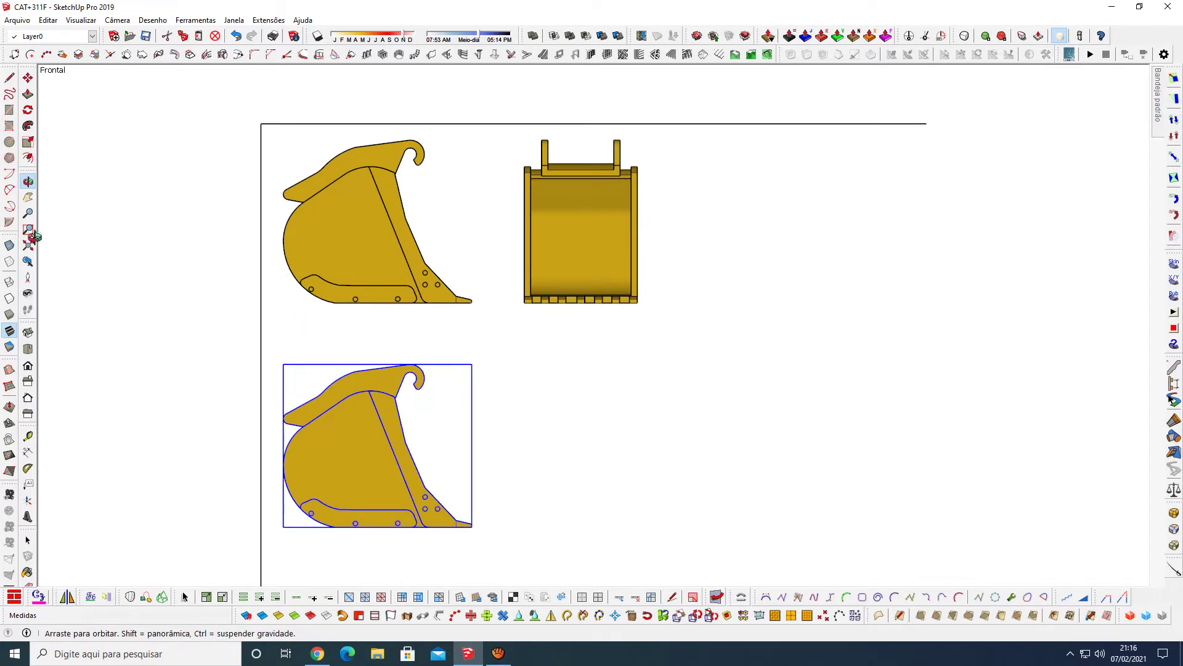
Step: Pan and zoom so the three bucket views sit in the upper-left corner, then deselect everything
{"action": "left_click", "coordinate": [27, 197]}
{"action": "mouse_move", "coordinate": [410, 393]}
{"action": "left_mouse_down"}
{"action": "mouse_move", "coordinate": [309, 352]}
{"action": "mouse_move", "coordinate": [213, 356]}
{"action": "left_mouse_up"}
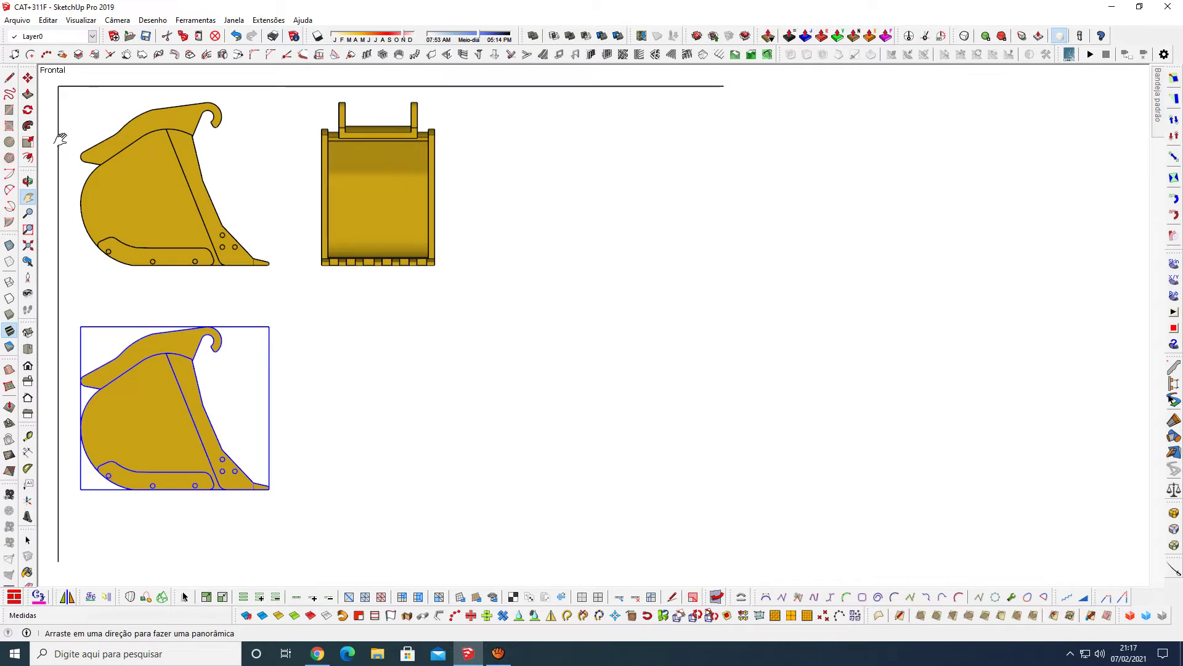
{"action": "key", "text": "l"}
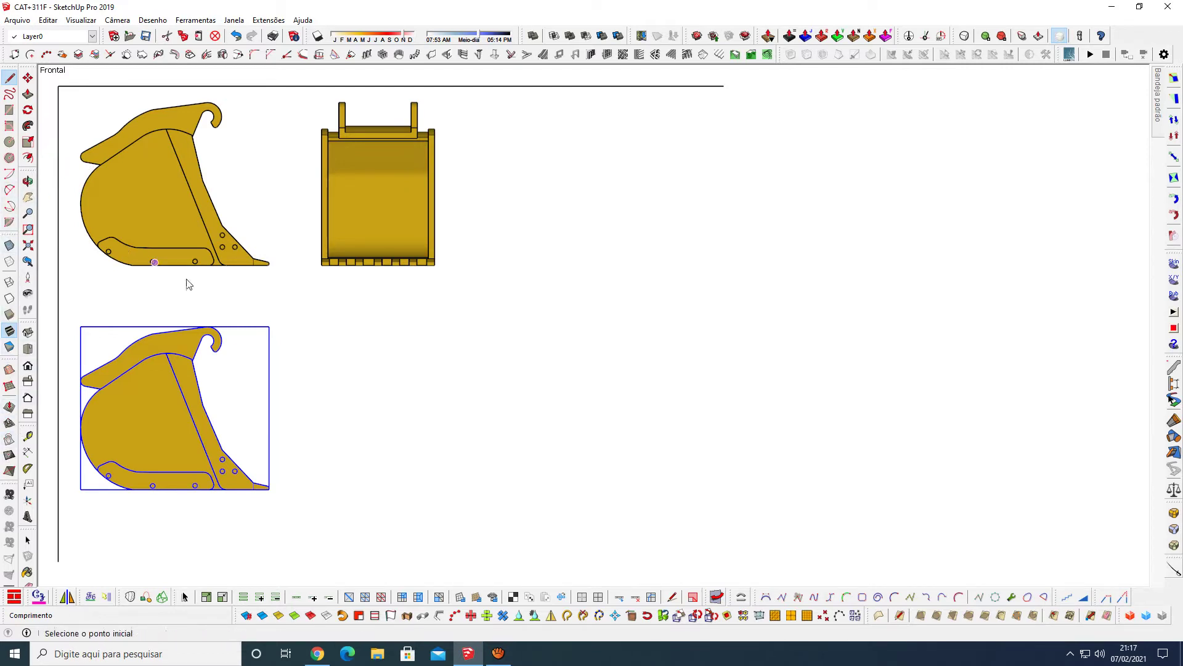
{"action": "key", "text": "z"}
{"action": "left_click_drag", "start_coordinate": [375, 354], "coordinate": [362, 354]}
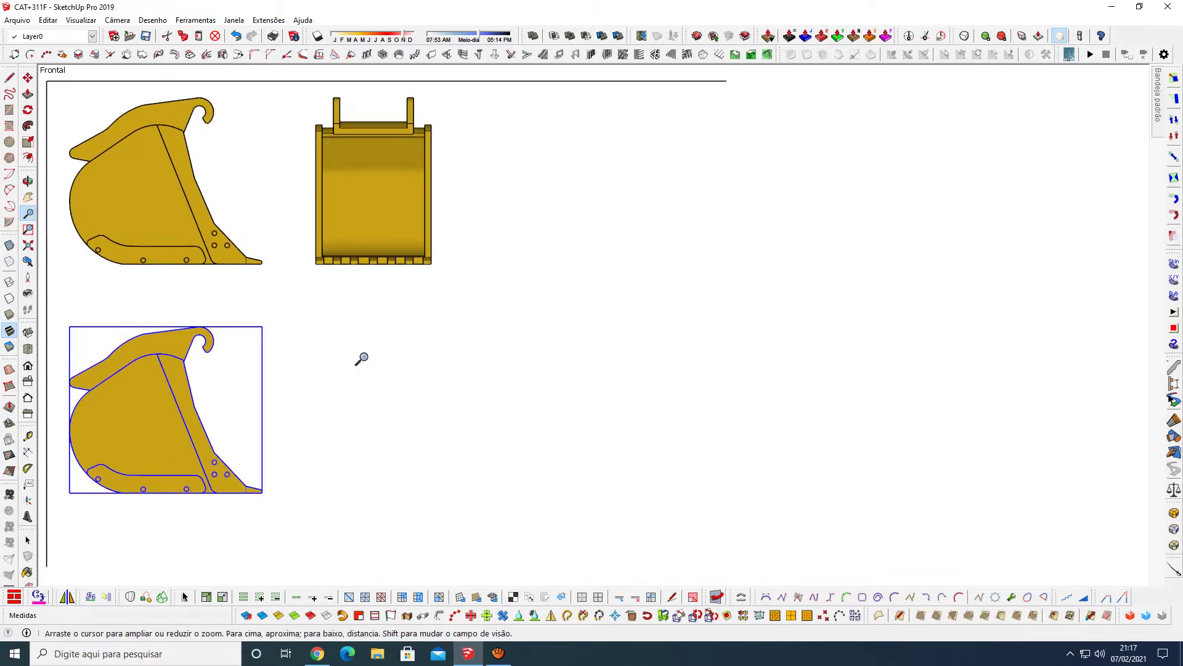
{"action": "left_click", "coordinate": [29, 198]}
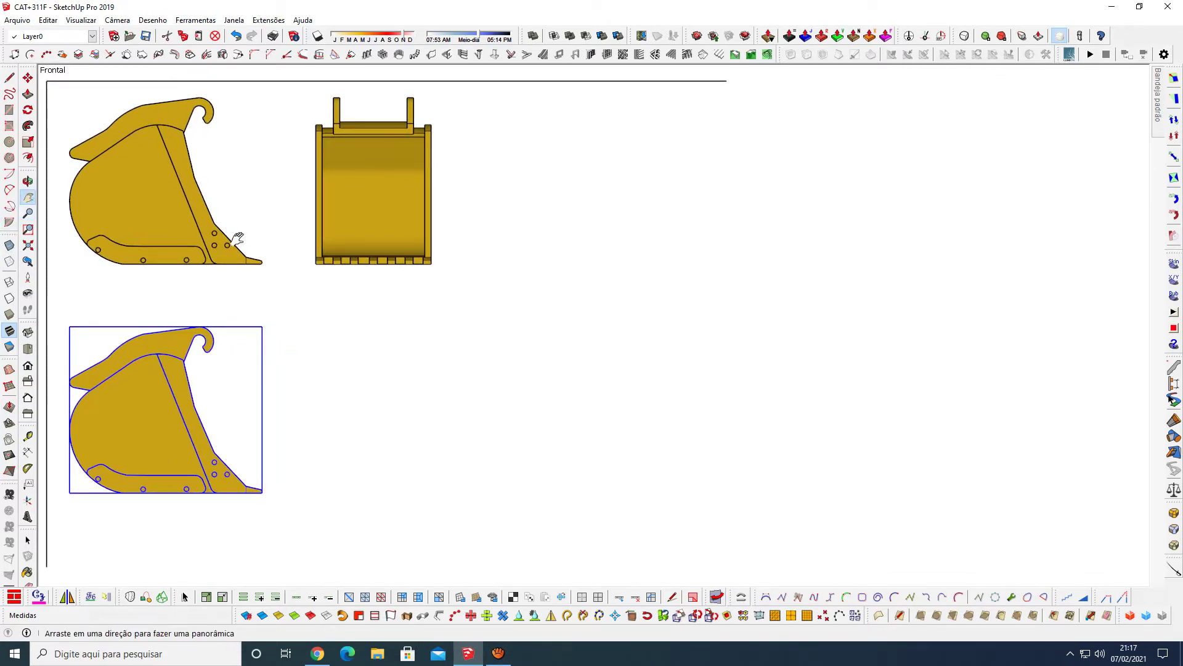
{"action": "left_click_drag", "start_coordinate": [233, 238], "coordinate": [243, 239]}
{"action": "key", "text": "space"}
{"action": "left_click", "coordinate": [296, 242]}
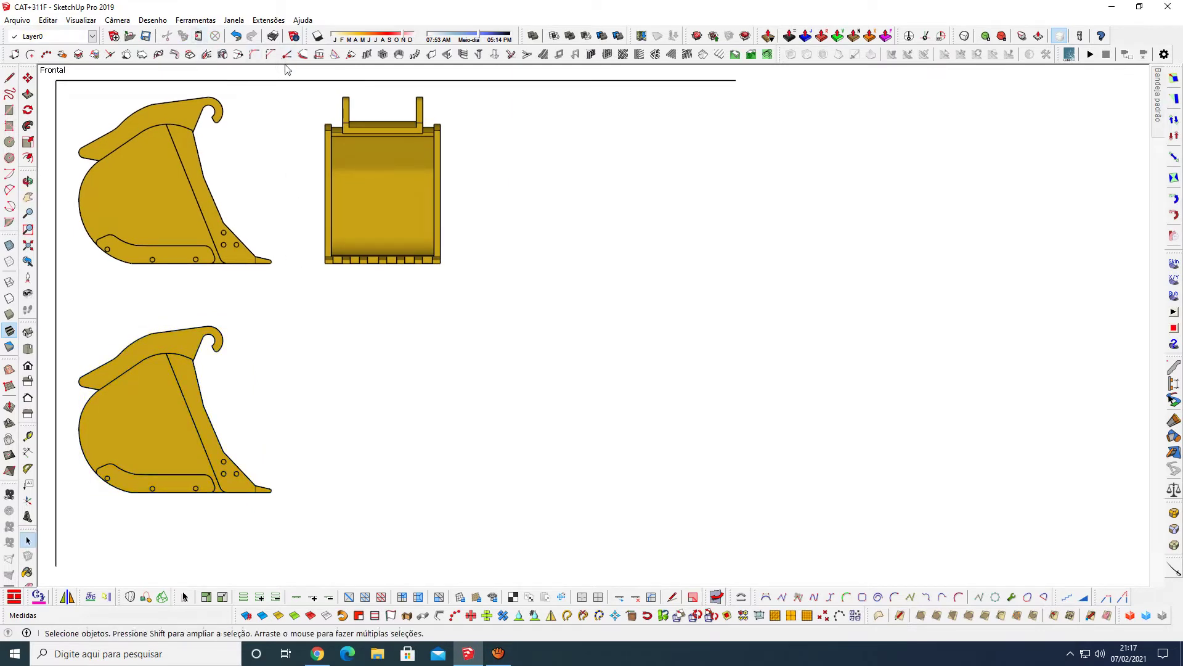
Step: Add scene Cena1 from the current view via Visualizar > Animação, then pan slightly left
{"action": "left_click", "coordinate": [77, 23]}
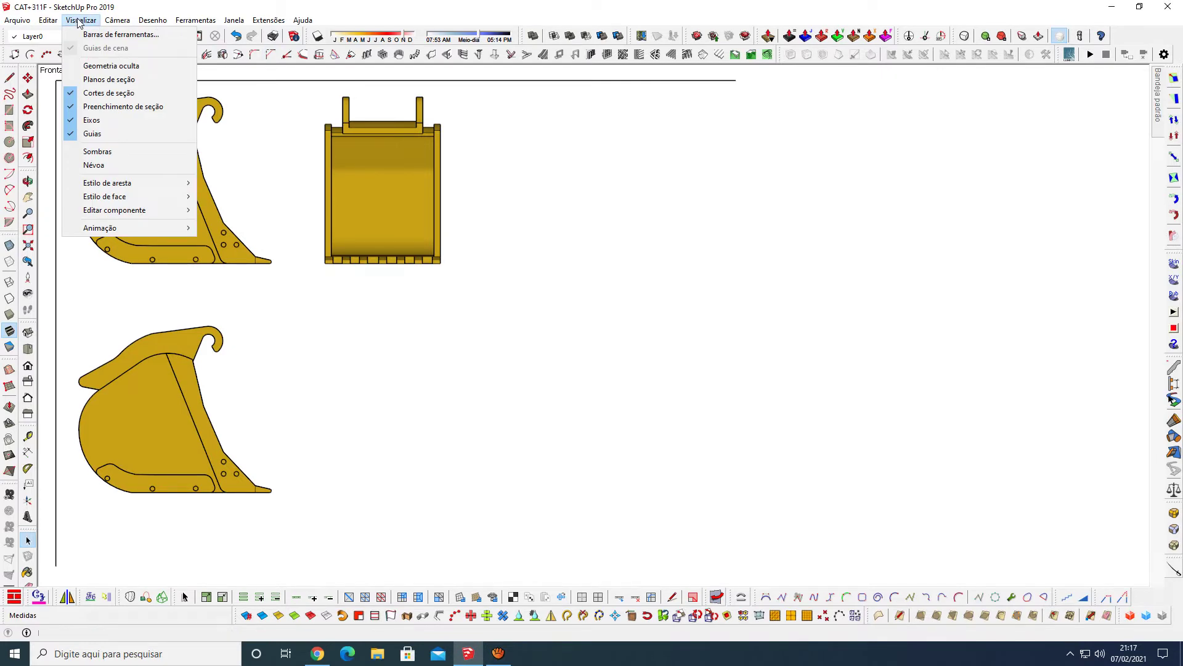
{"action": "mouse_move", "coordinate": [100, 228]}
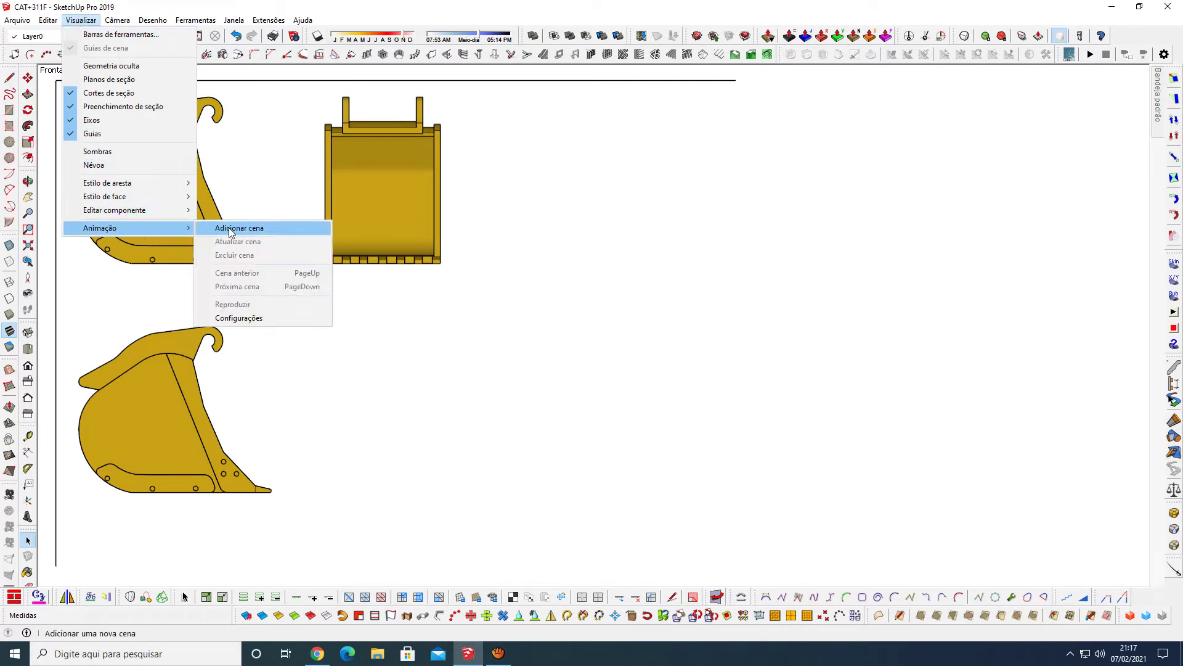
{"action": "left_click", "coordinate": [245, 228]}
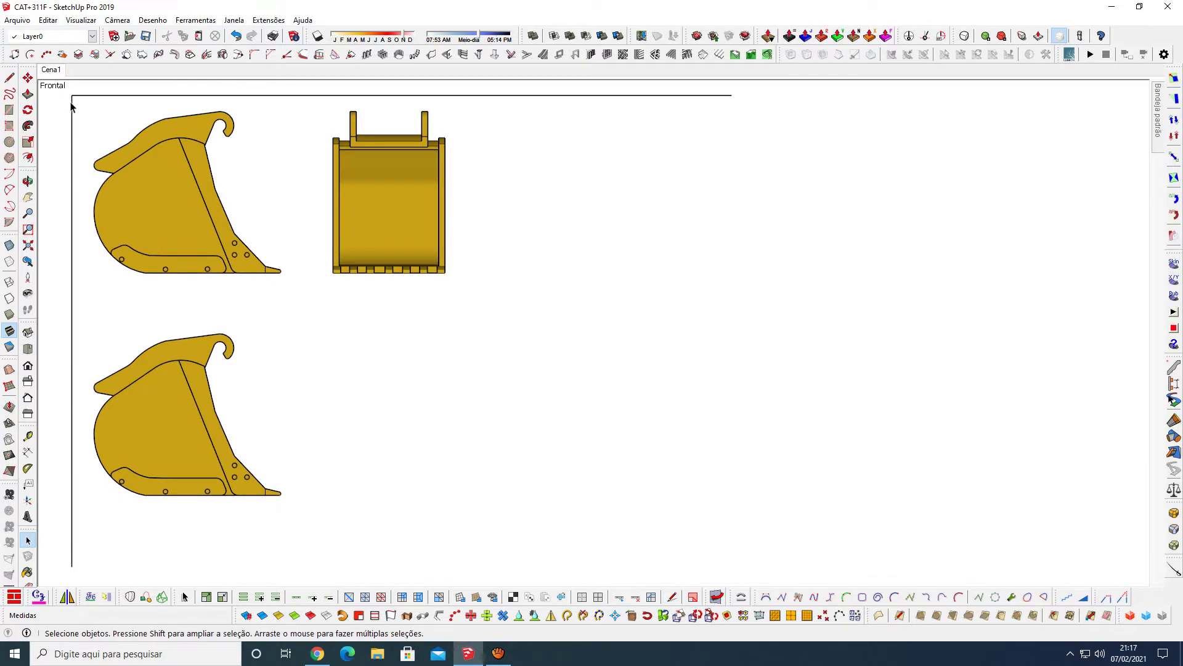
{"action": "left_click", "coordinate": [27, 197]}
{"action": "left_click_drag", "start_coordinate": [307, 273], "coordinate": [290, 273]}
Step: Update Cena1 with the adjusted view and jump back to the saved Cena1 scene
{"action": "right_click", "coordinate": [62, 69]}
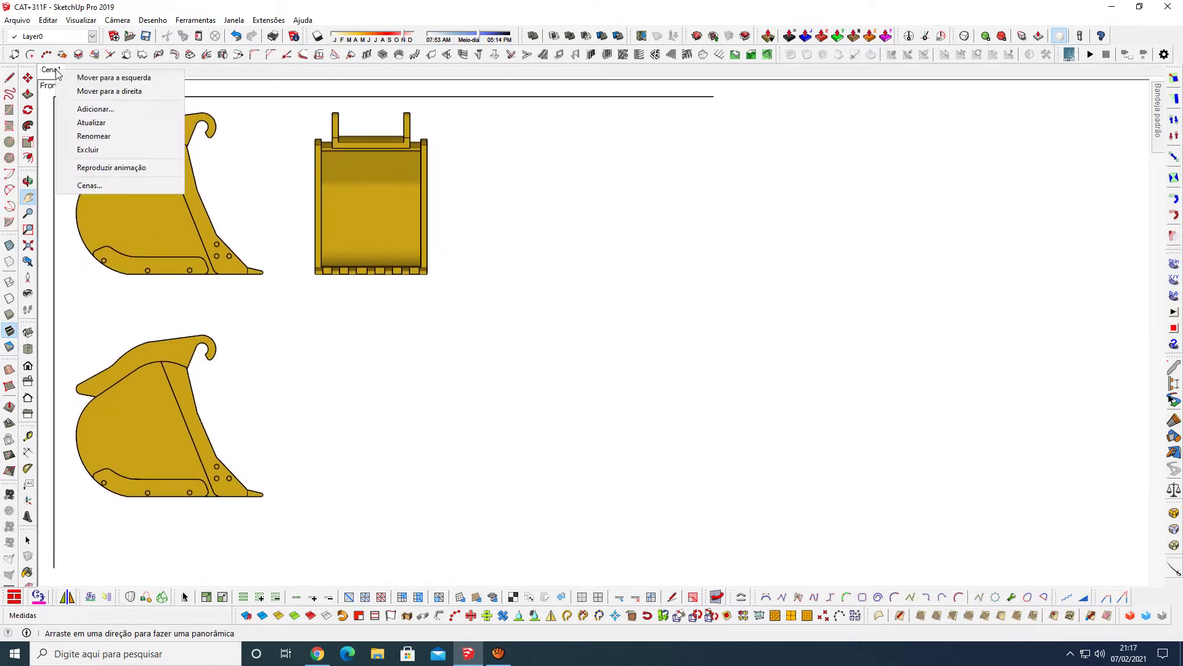
{"action": "left_click", "coordinate": [106, 124]}
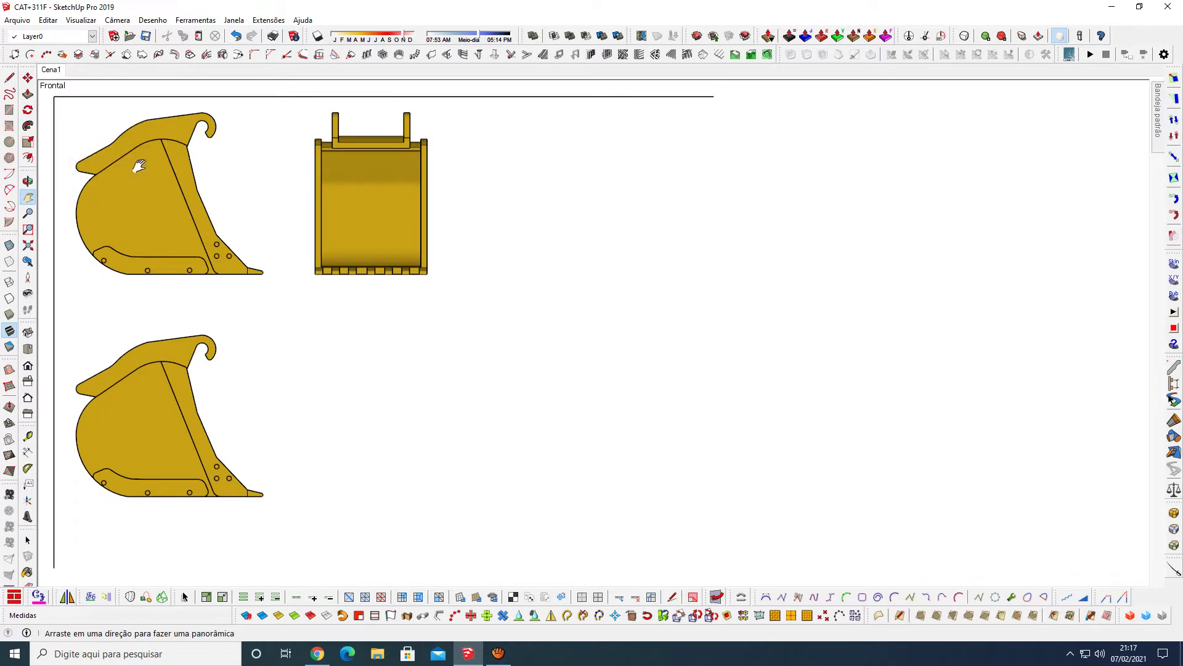
{"action": "scroll", "coordinate": [715, 403], "scroll_direction": "down", "scroll_amount": 3}
{"action": "scroll", "coordinate": [1006, 442], "scroll_direction": "down", "scroll_amount": 2}
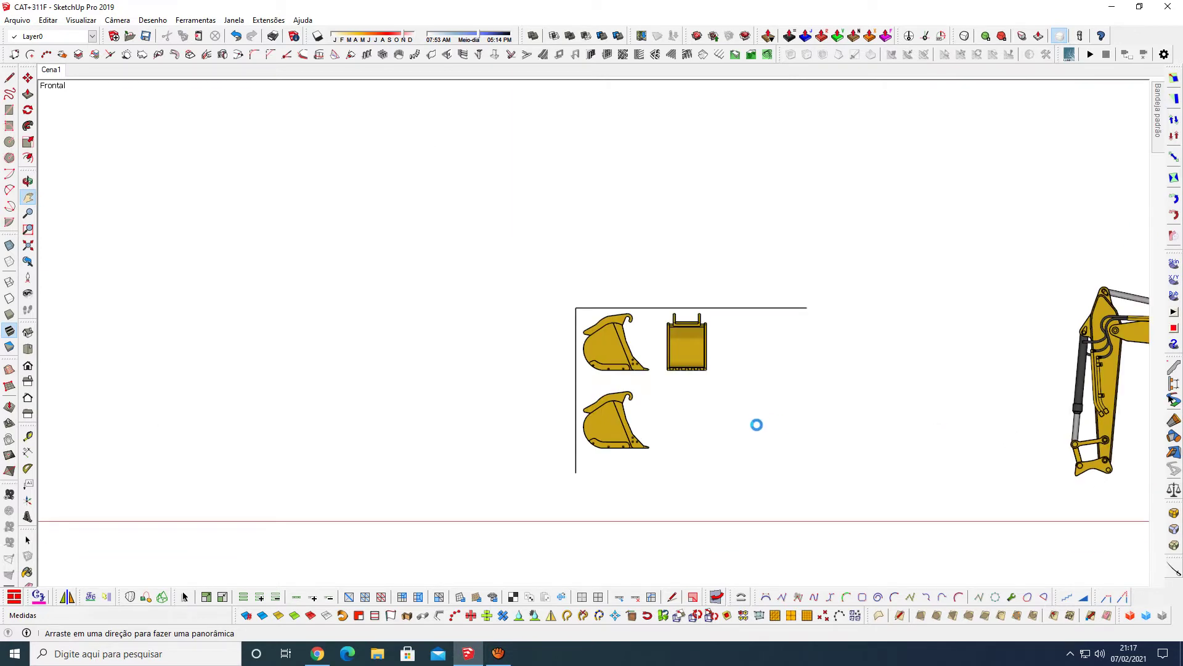
{"action": "scroll", "coordinate": [757, 425], "scroll_direction": "up", "scroll_amount": 1}
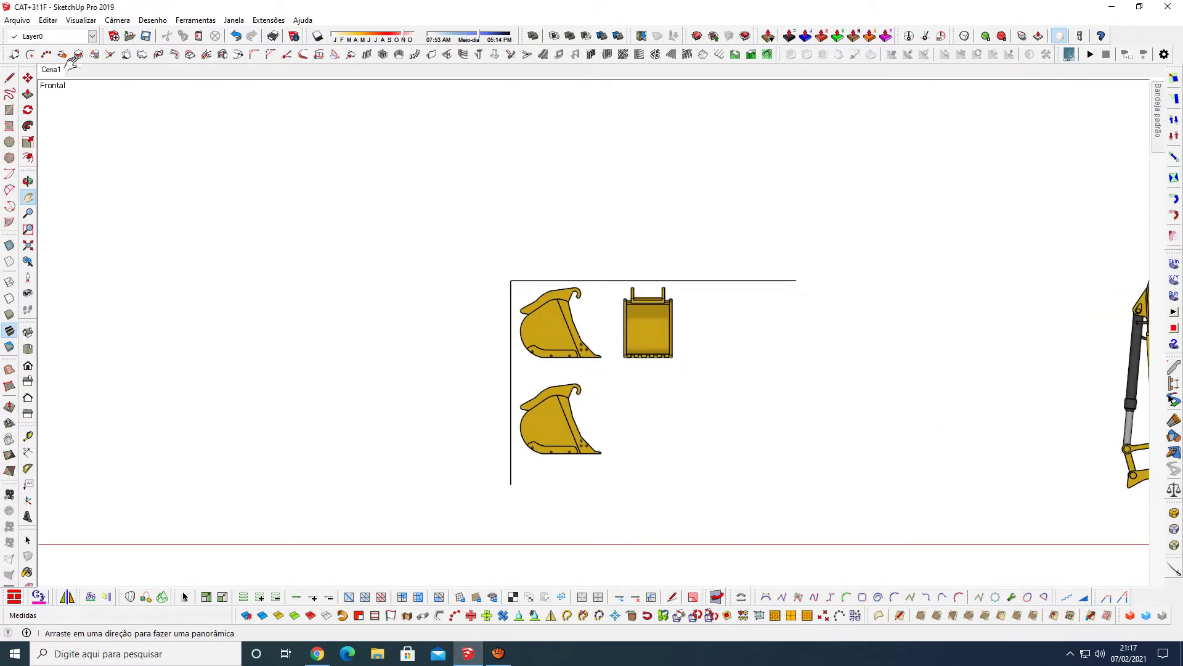
{"action": "left_click", "coordinate": [50, 70]}
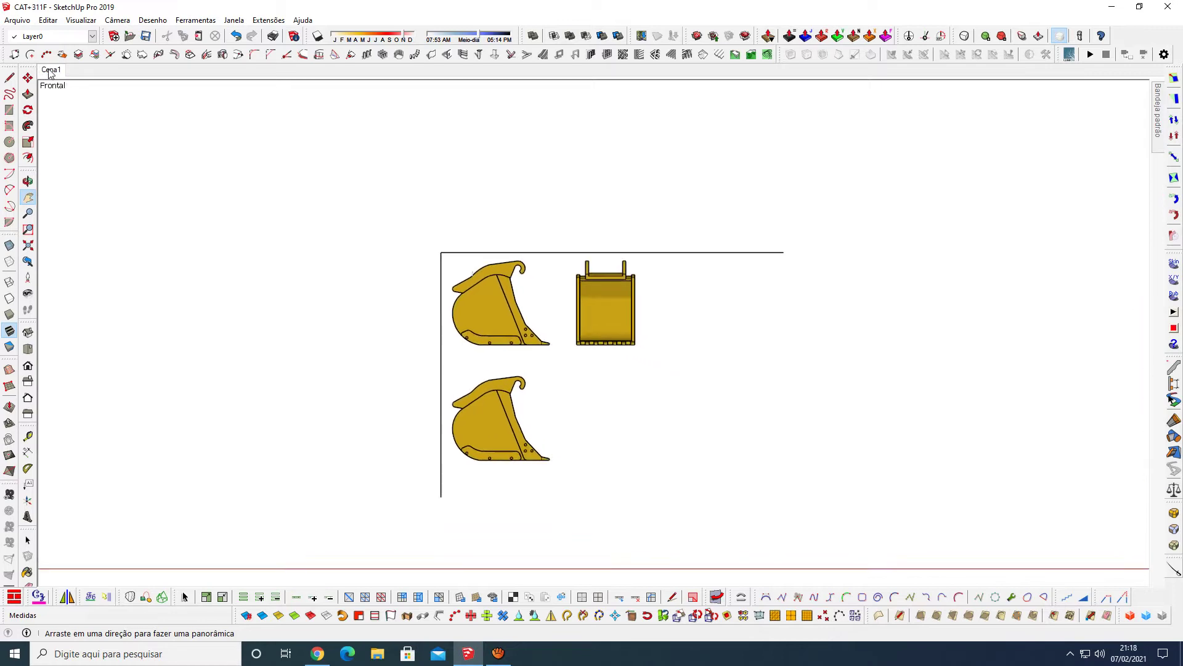
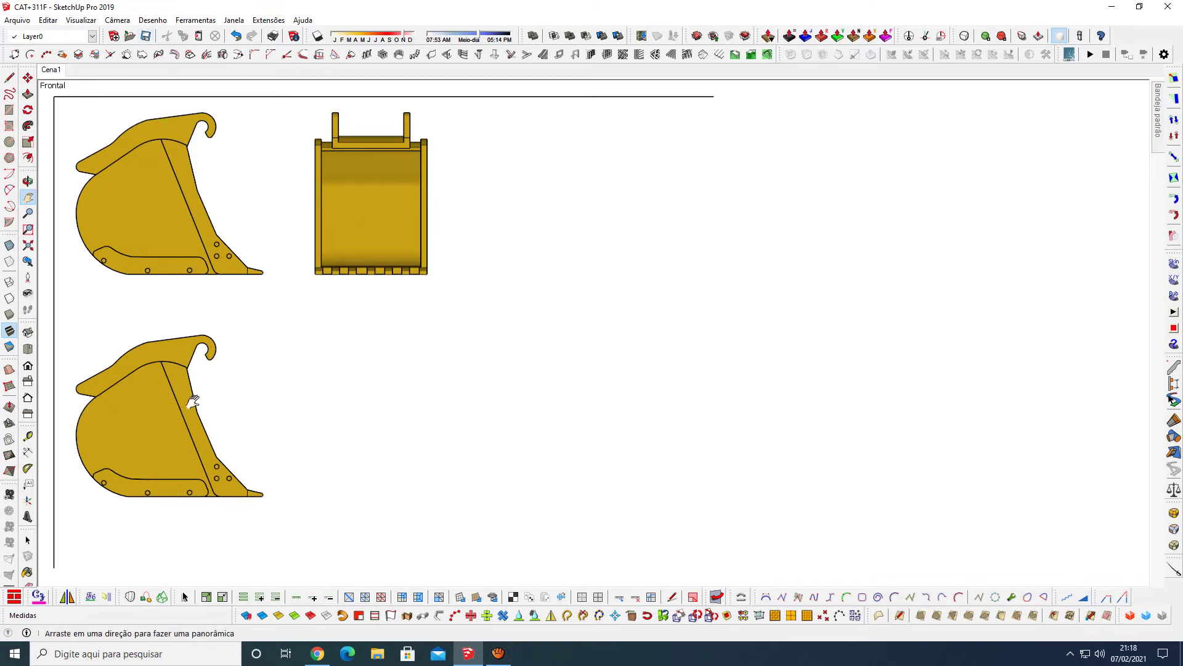
Step: Copy the upper-left bucket side view to a level spot right of the front view
{"action": "key", "text": "space"}
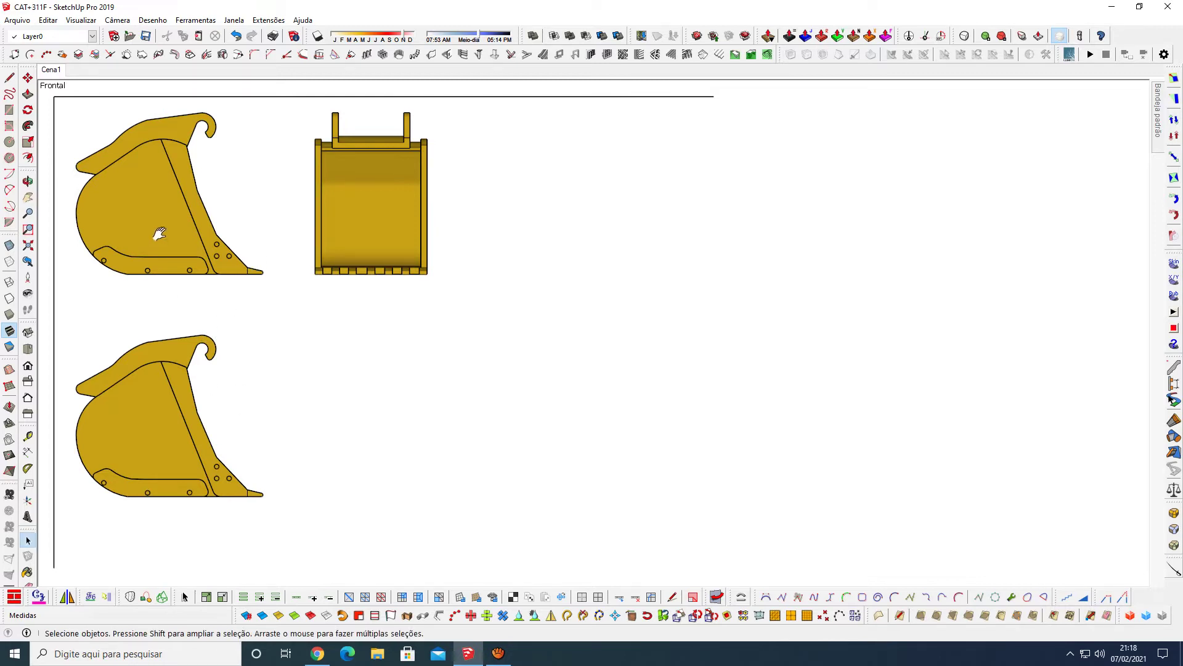
{"action": "left_click", "coordinate": [165, 238]}
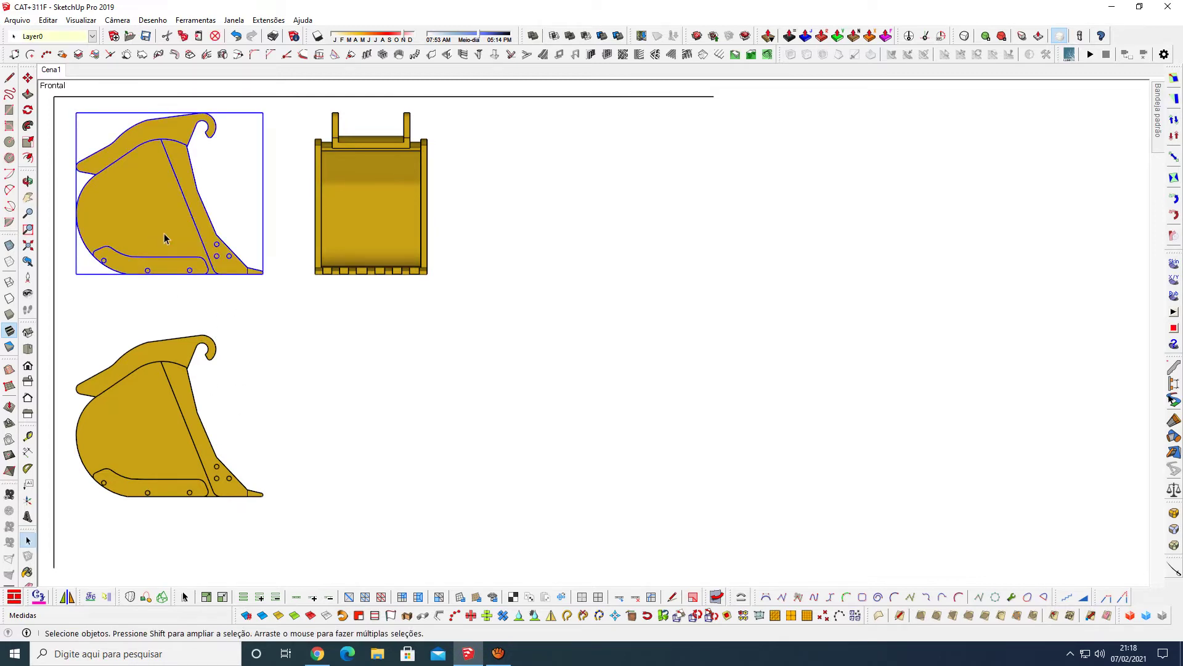
{"action": "key", "text": "m"}
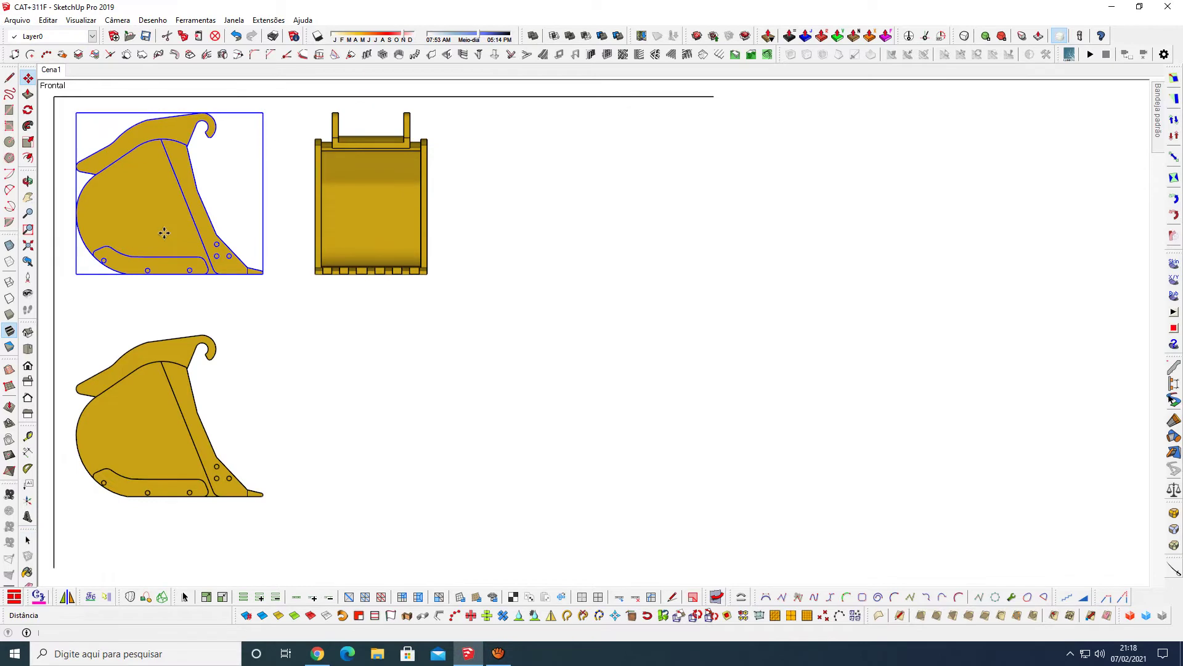
{"action": "left_click", "coordinate": [164, 233]}
{"action": "key", "text": "ctrl"}
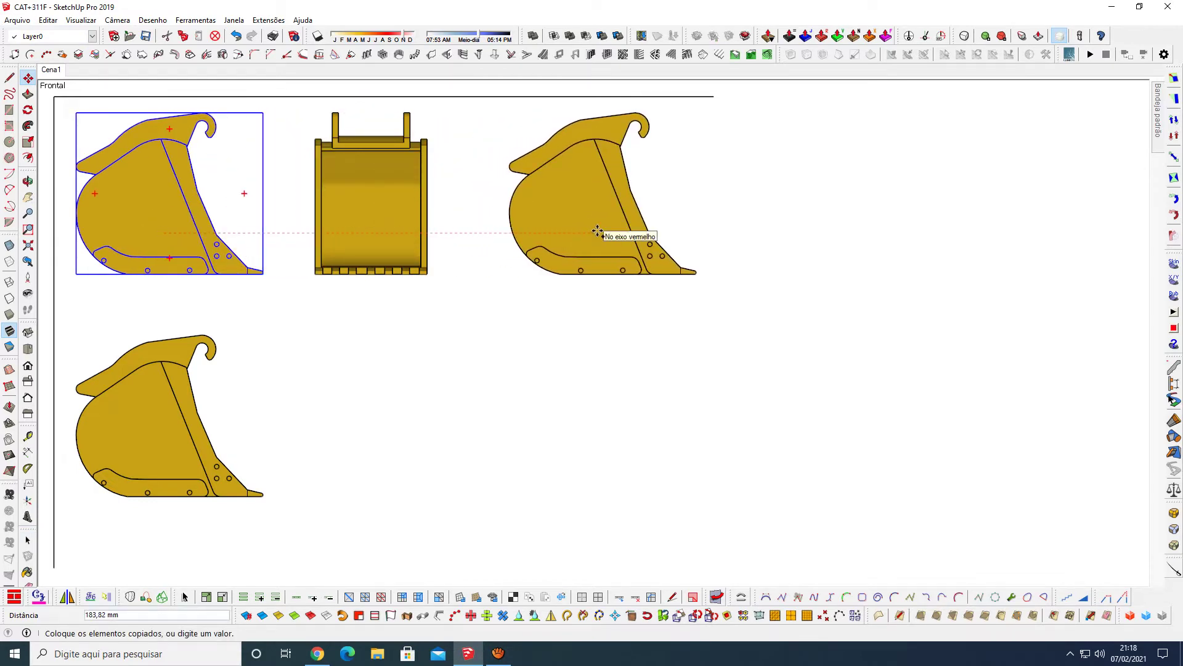
{"action": "left_click", "coordinate": [598, 232]}
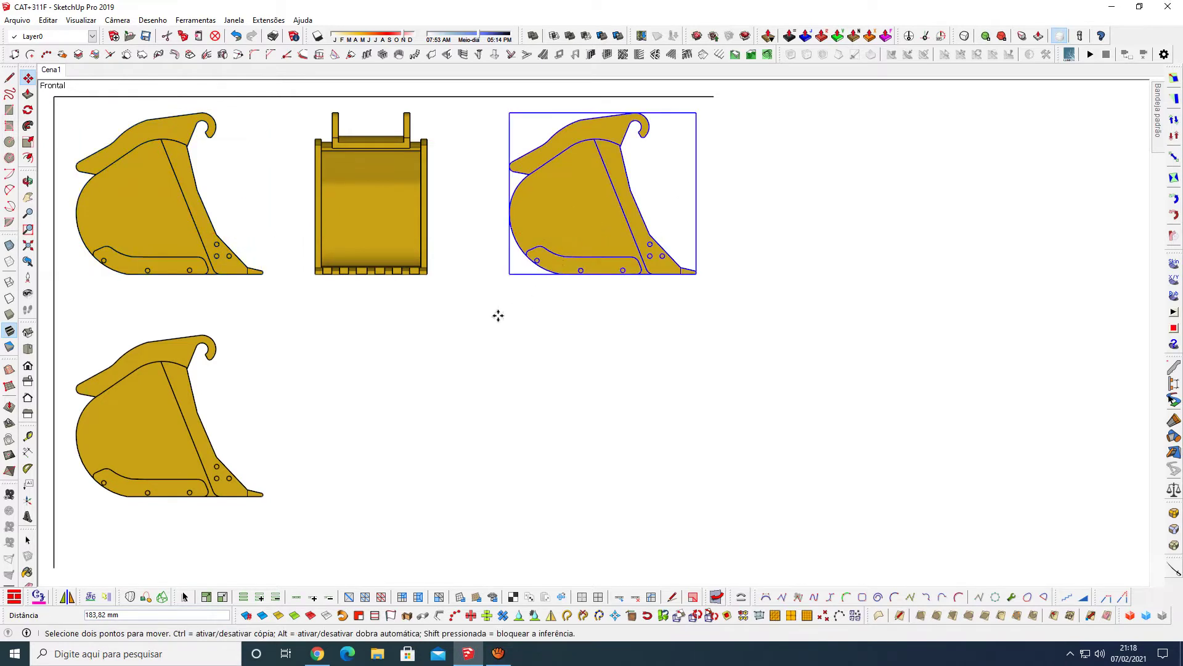
{"action": "key", "text": "space"}
{"action": "left_click", "coordinate": [470, 325]}
{"action": "middle_click_drag", "start_coordinate": [489, 378], "coordinate": [801, 390]}
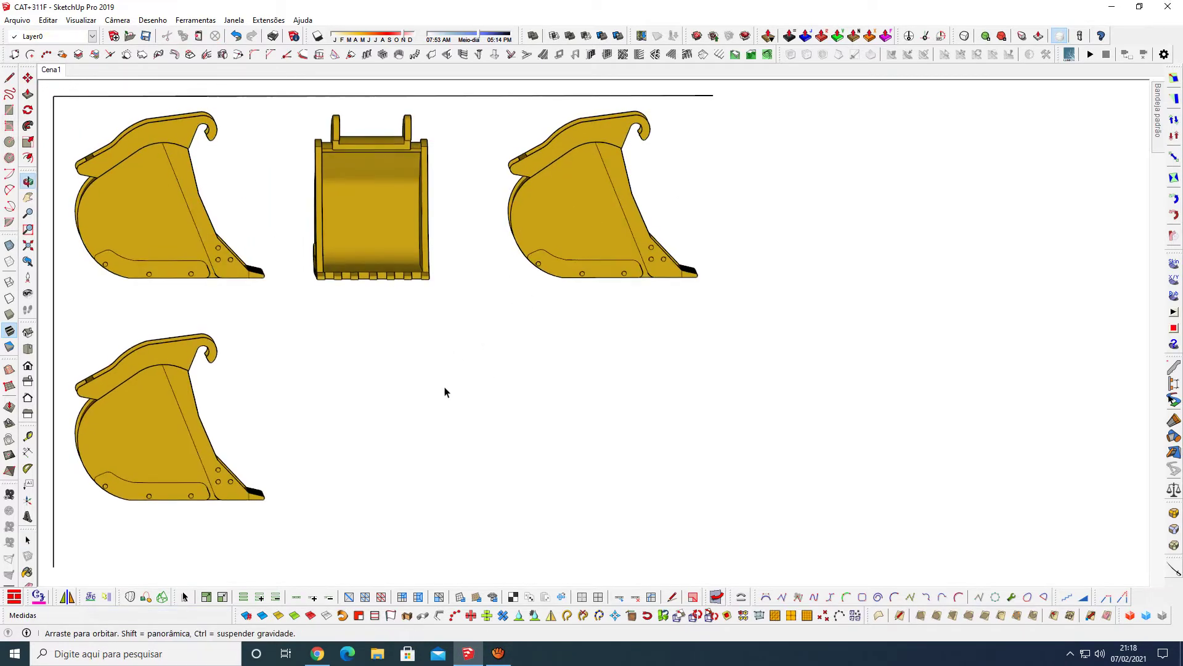
{"action": "scroll", "coordinate": [381, 278], "scroll_direction": "up", "scroll_amount": 3}
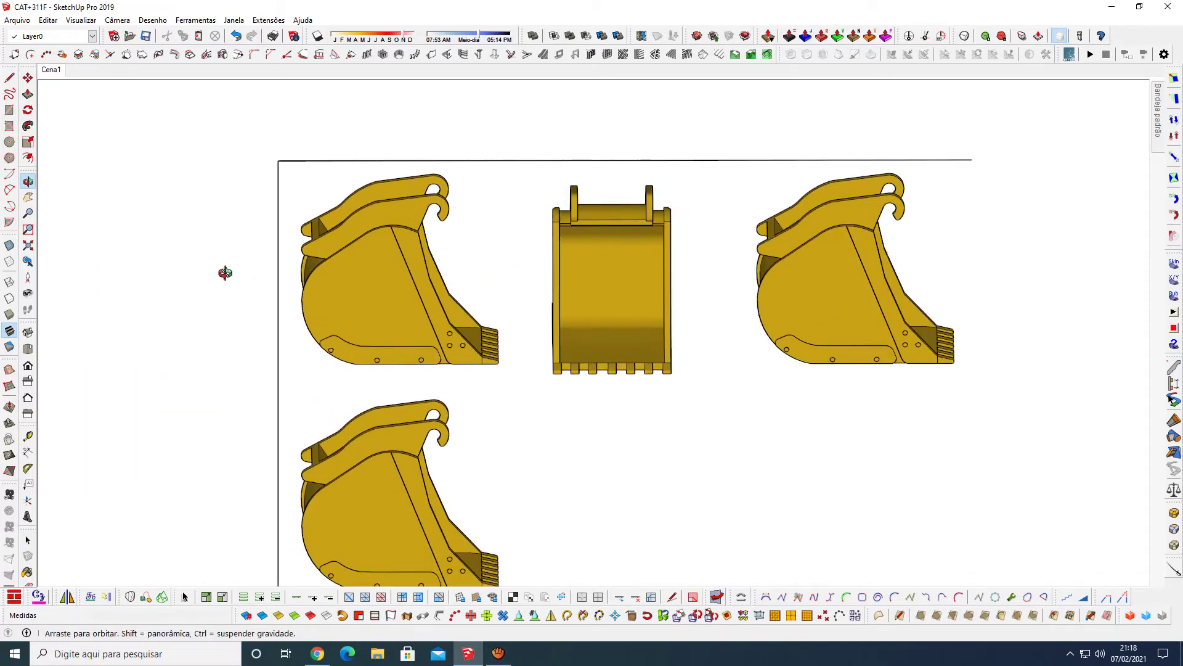
{"action": "scroll", "coordinate": [225, 274], "scroll_direction": "up", "scroll_amount": 2}
Step: Tilt the upper-left bucket with the Move tool's rotation grip in a perspective view
{"action": "left_click_drag", "start_coordinate": [283, 368], "coordinate": [441, 404]}
{"action": "key", "text": "space"}
{"action": "left_click", "coordinate": [431, 274]}
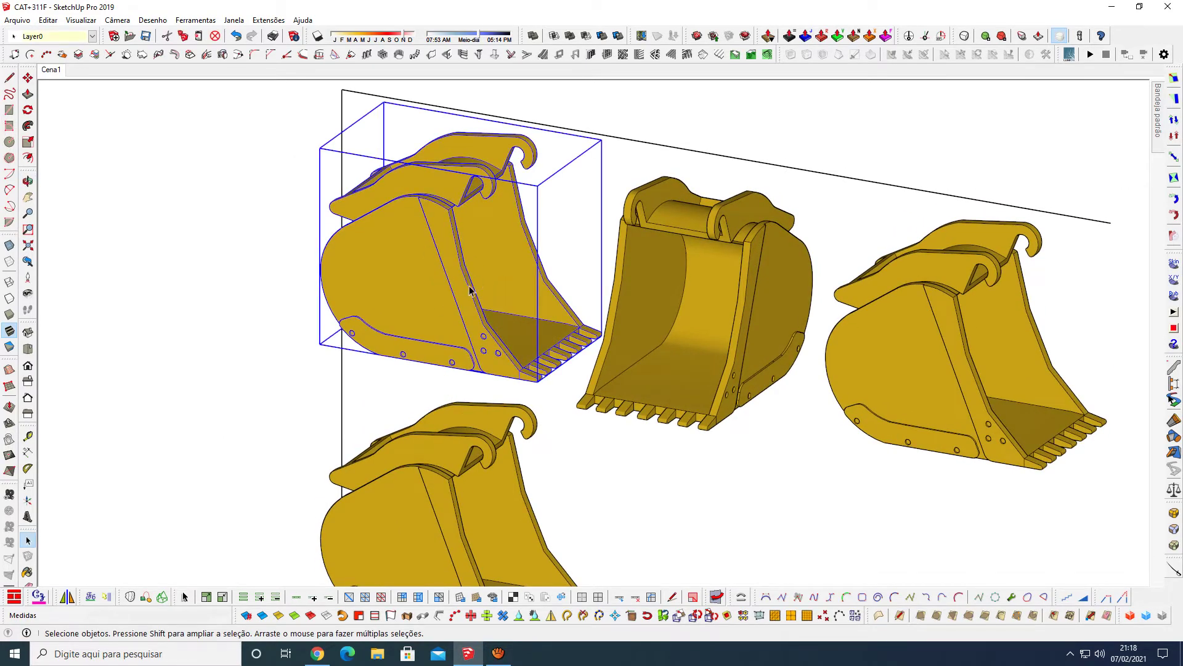
{"action": "key", "text": "m"}
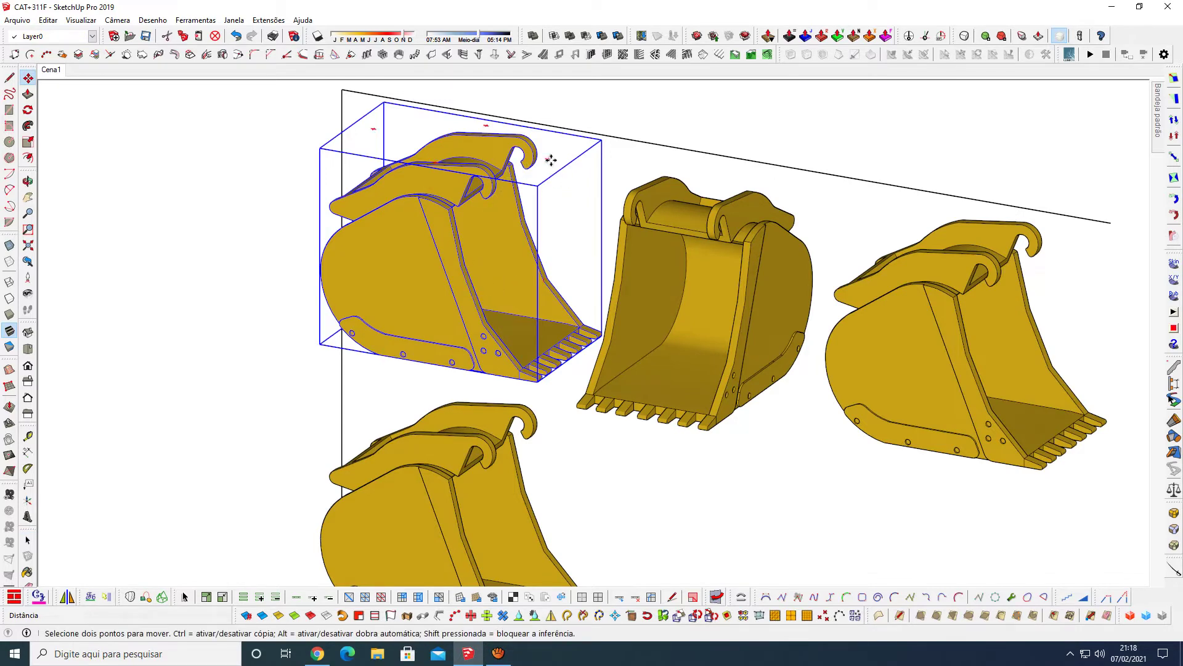
{"action": "left_click_drag", "start_coordinate": [551, 160], "coordinate": [510, 203]}
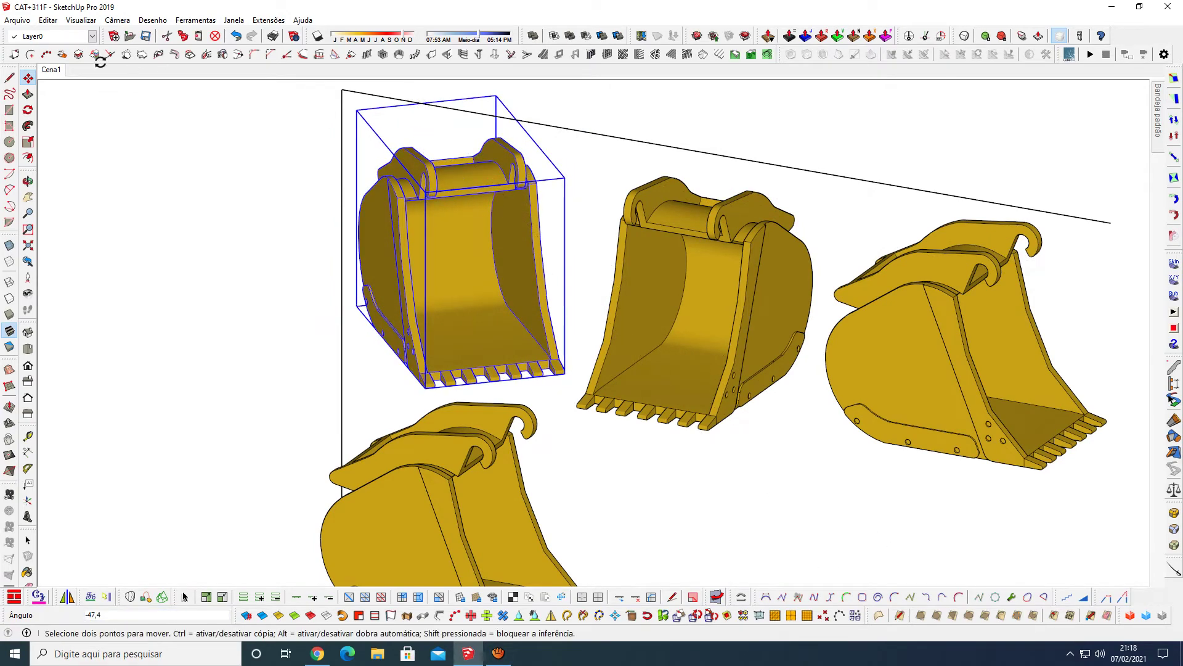
{"action": "left_click", "coordinate": [48, 71]}
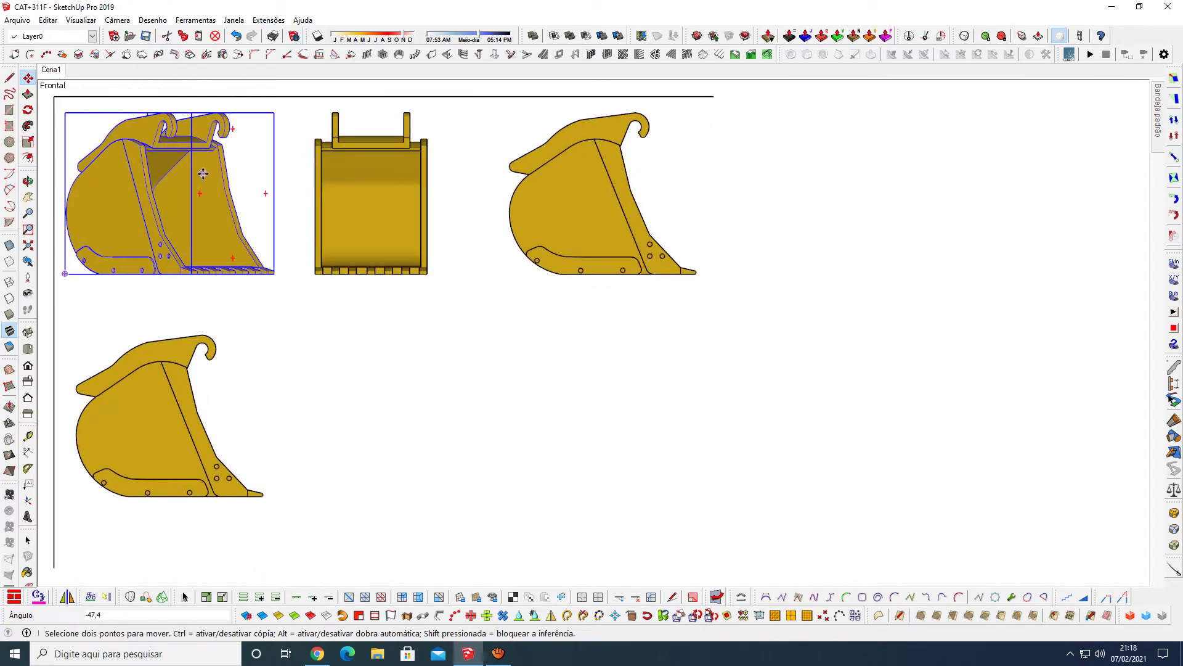
Step: Rotate the upper-left bucket twice with the Rotate tool into an angled three-quarter pose
{"action": "key", "text": "q"}
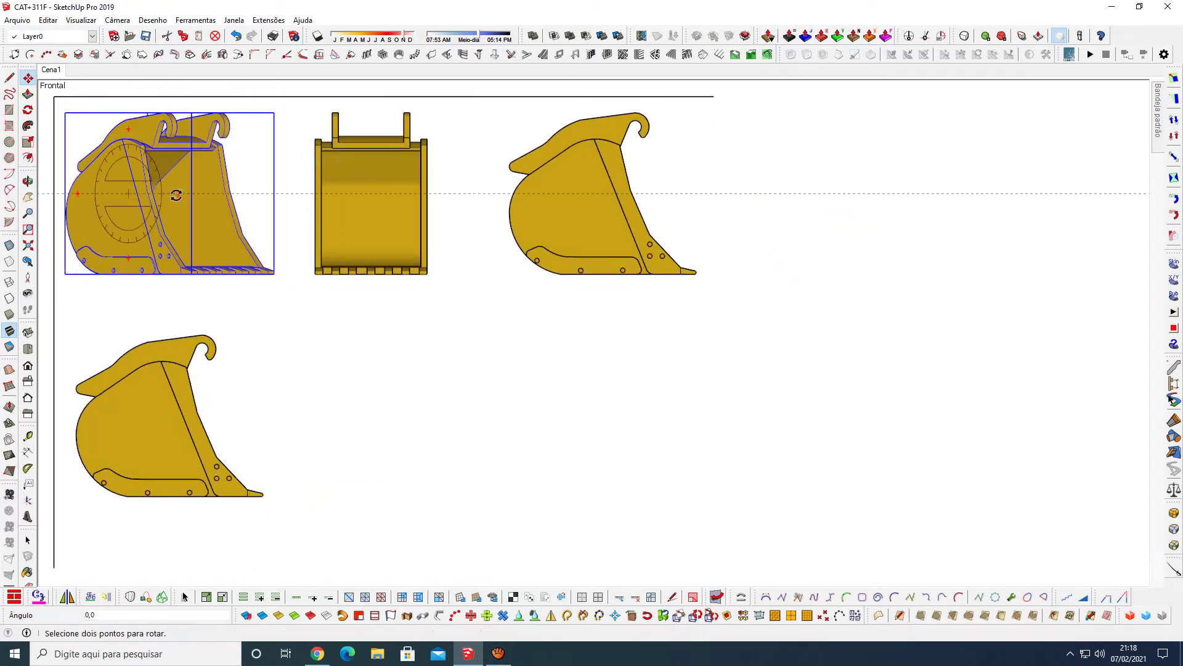
{"action": "left_click", "coordinate": [177, 195]}
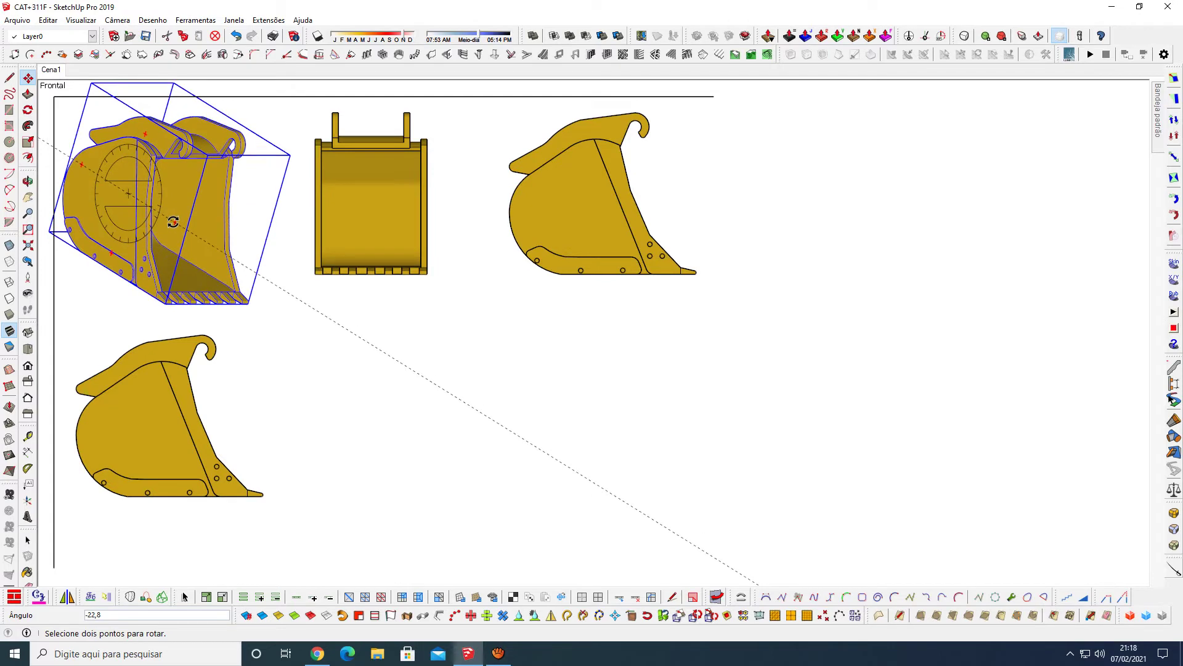
{"action": "left_click", "coordinate": [173, 222]}
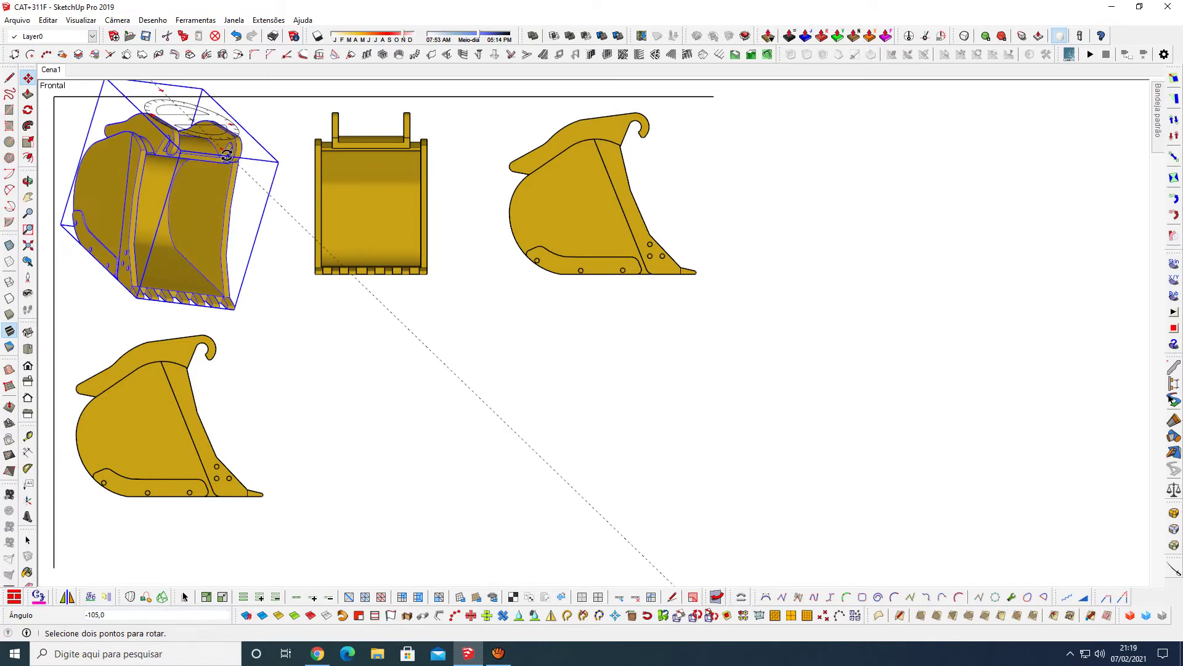
{"action": "left_click", "coordinate": [227, 155]}
{"action": "key", "text": "space"}
{"action": "left_click", "coordinate": [304, 314]}
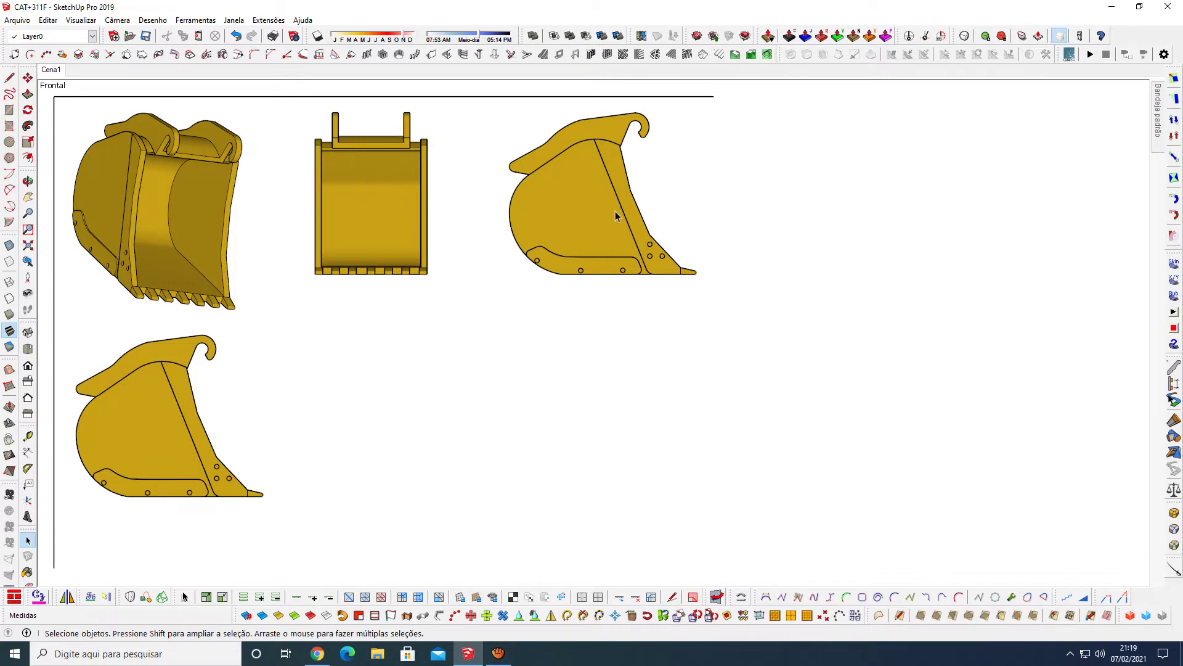
Step: Turn the lower-left bucket -90° with the Move rotation grip so its back face shows in Cena1
{"action": "left_click", "coordinate": [172, 413]}
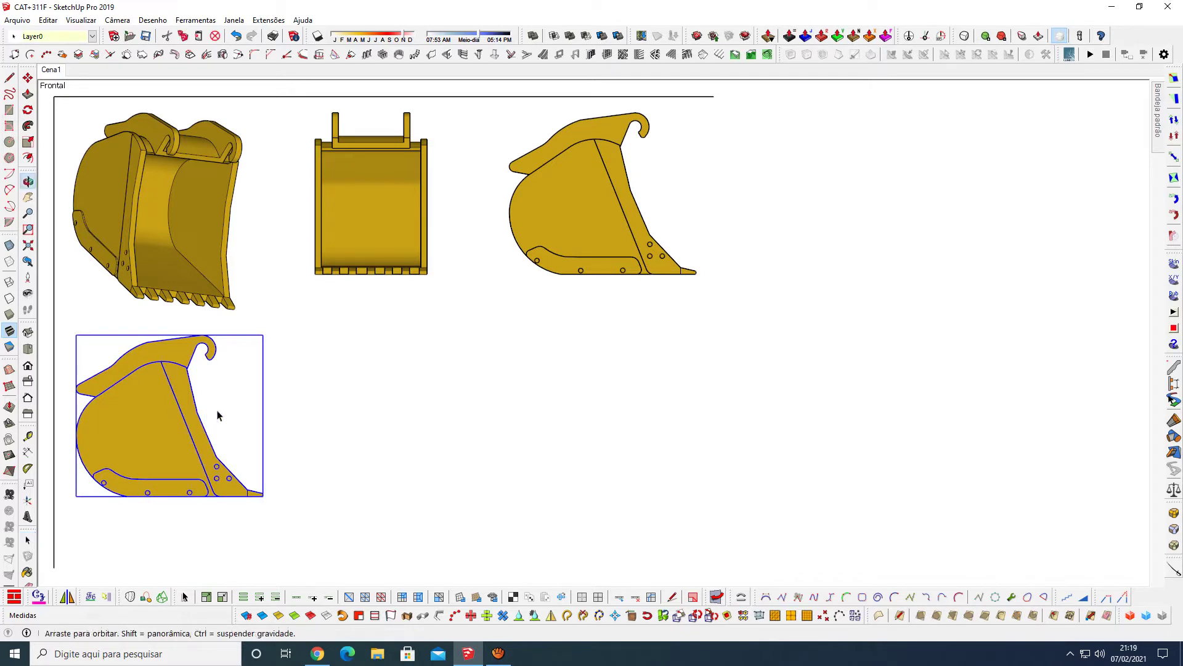
{"action": "middle_click_drag", "start_coordinate": [209, 415], "coordinate": [225, 429]}
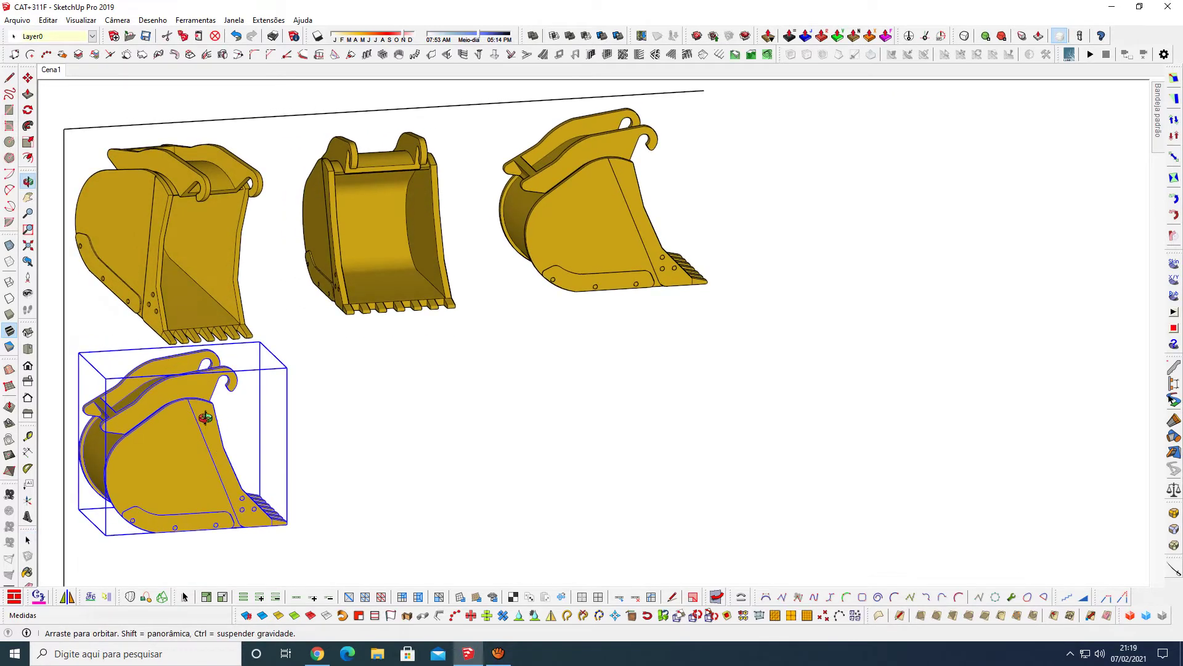
{"action": "key", "text": "m"}
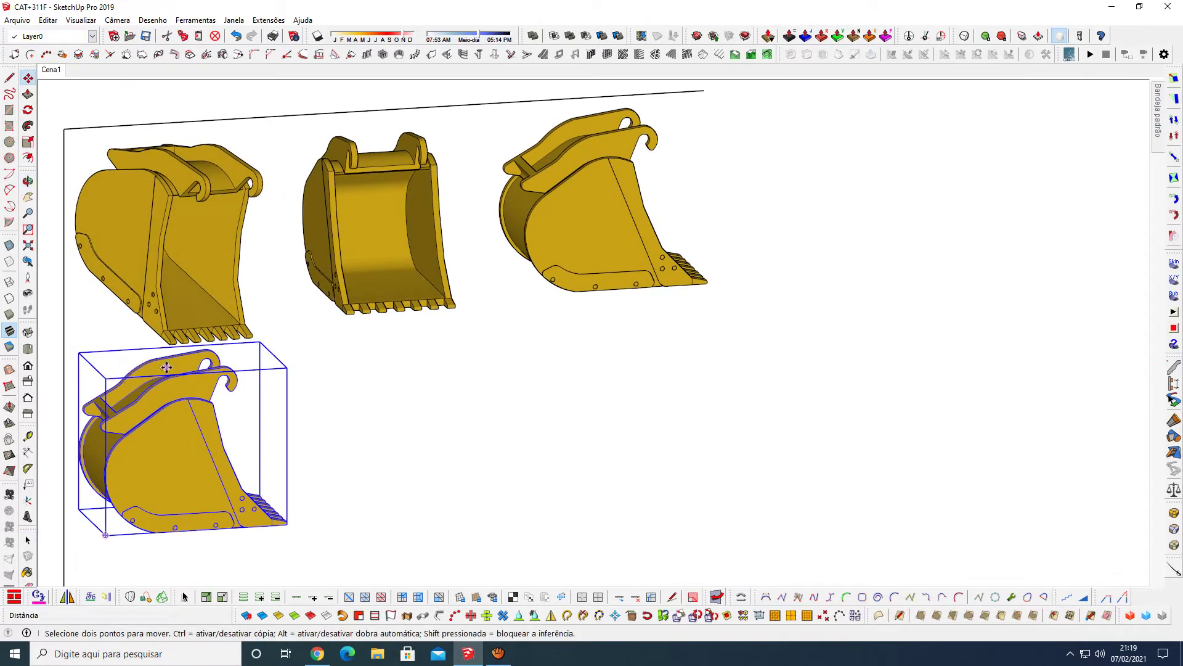
{"action": "middle_click_drag", "start_coordinate": [195, 372], "coordinate": [156, 418]}
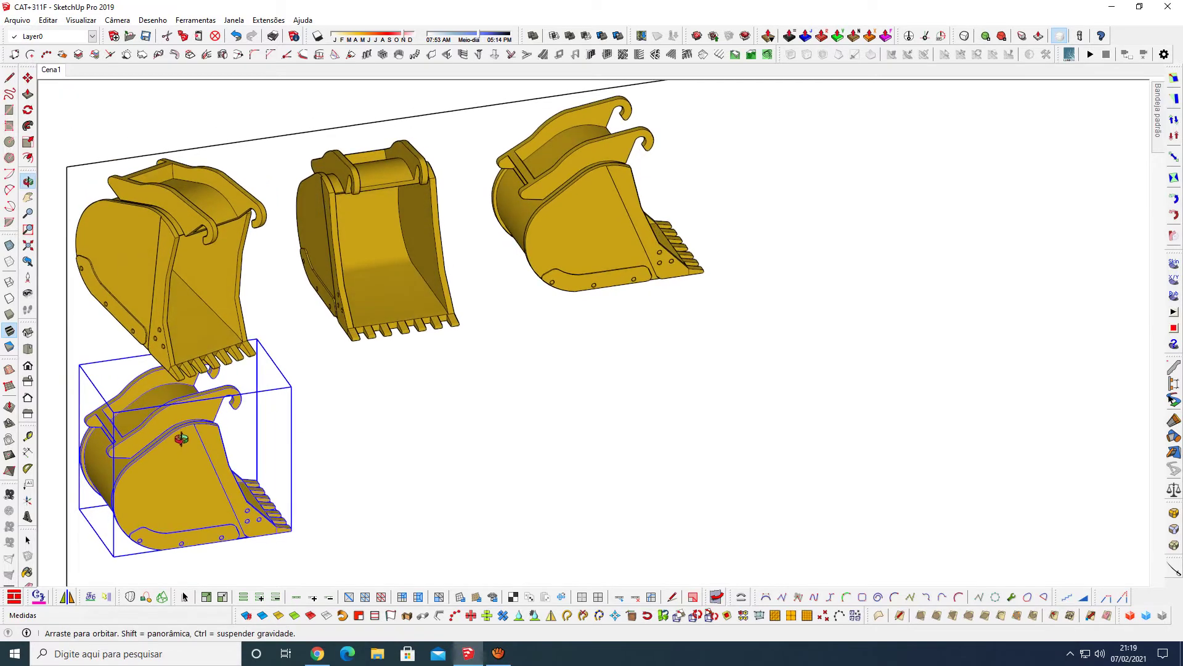
{"action": "left_click", "coordinate": [112, 388]}
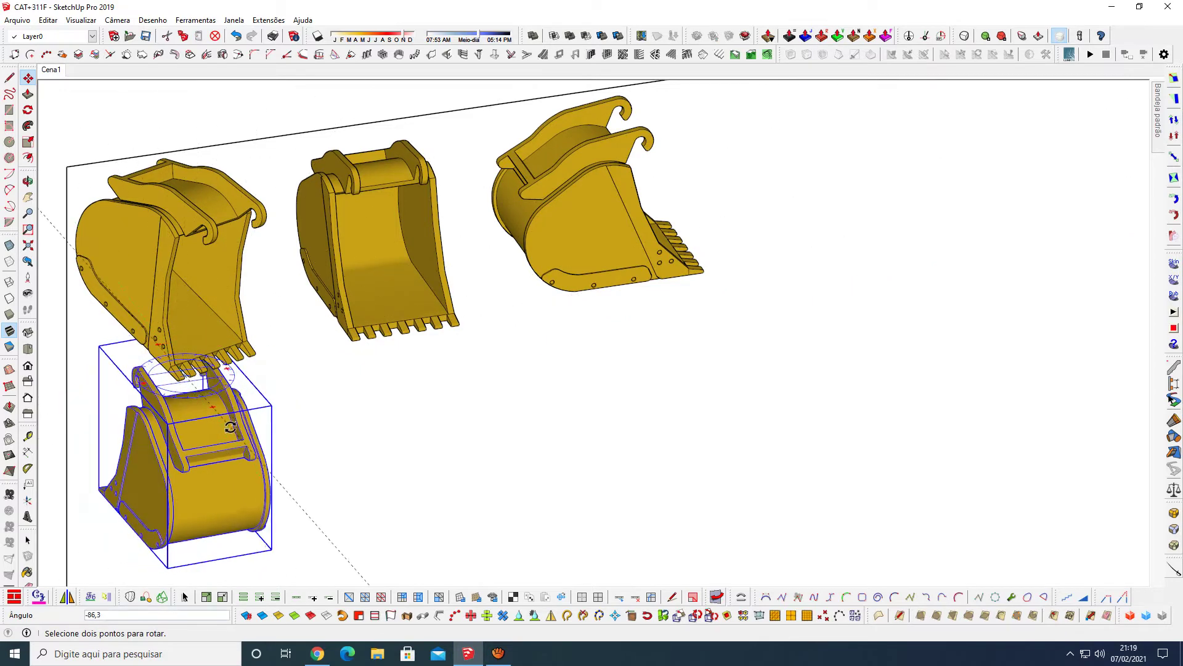
{"action": "left_click", "coordinate": [228, 427]}
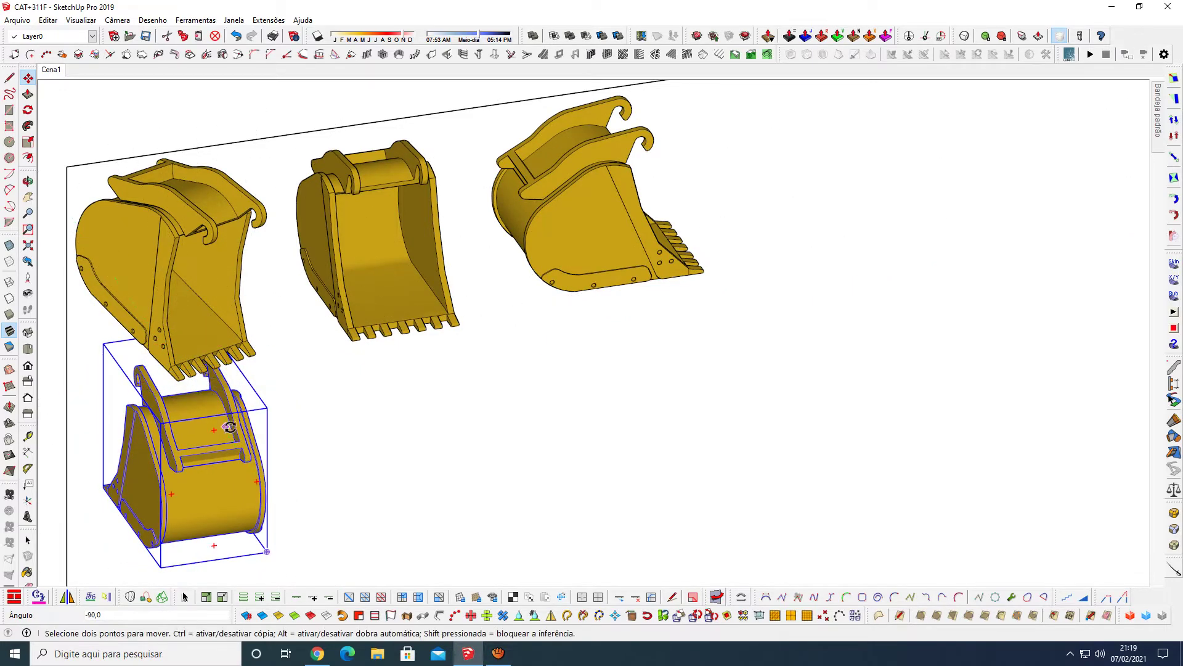
{"action": "left_click", "coordinate": [59, 72]}
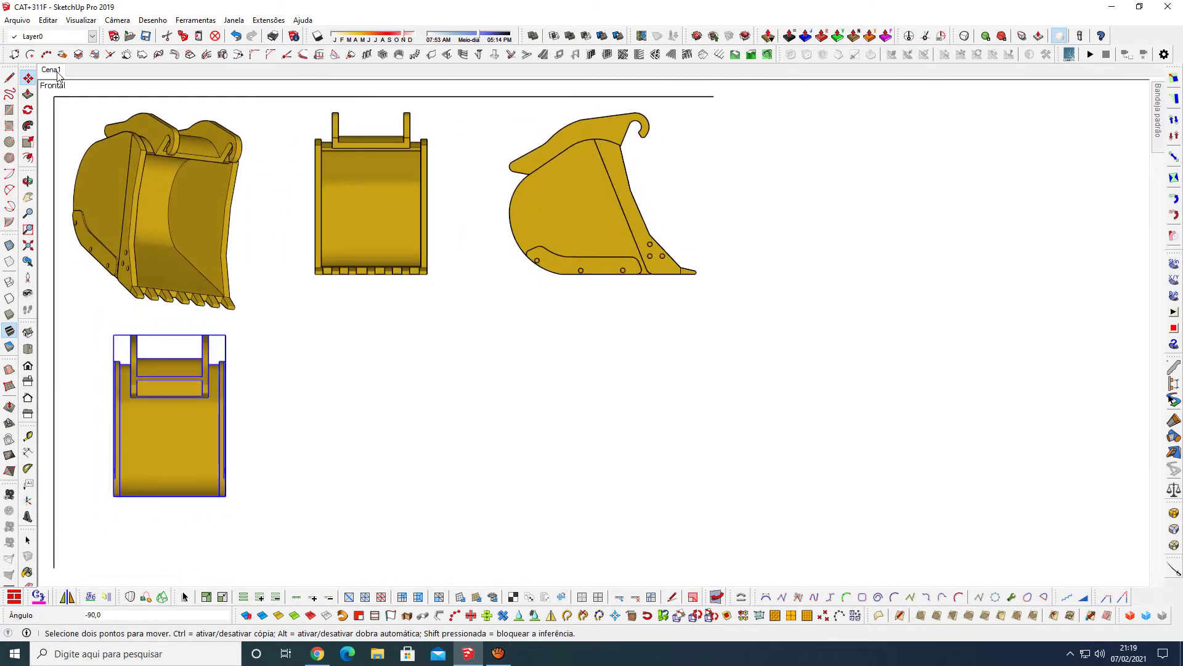
{"action": "key", "text": "space"}
{"action": "left_click", "coordinate": [393, 242]}
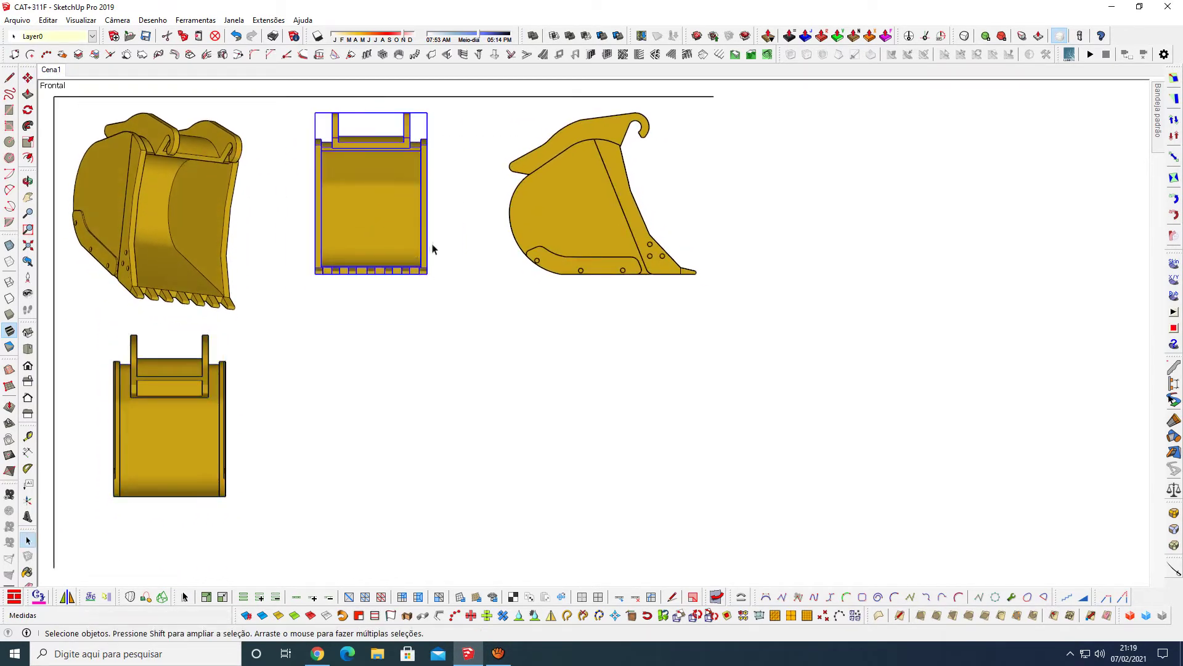
Step: Copy the upper-middle front view straight down along the blue axis beneath the original
{"action": "key", "text": "m"}
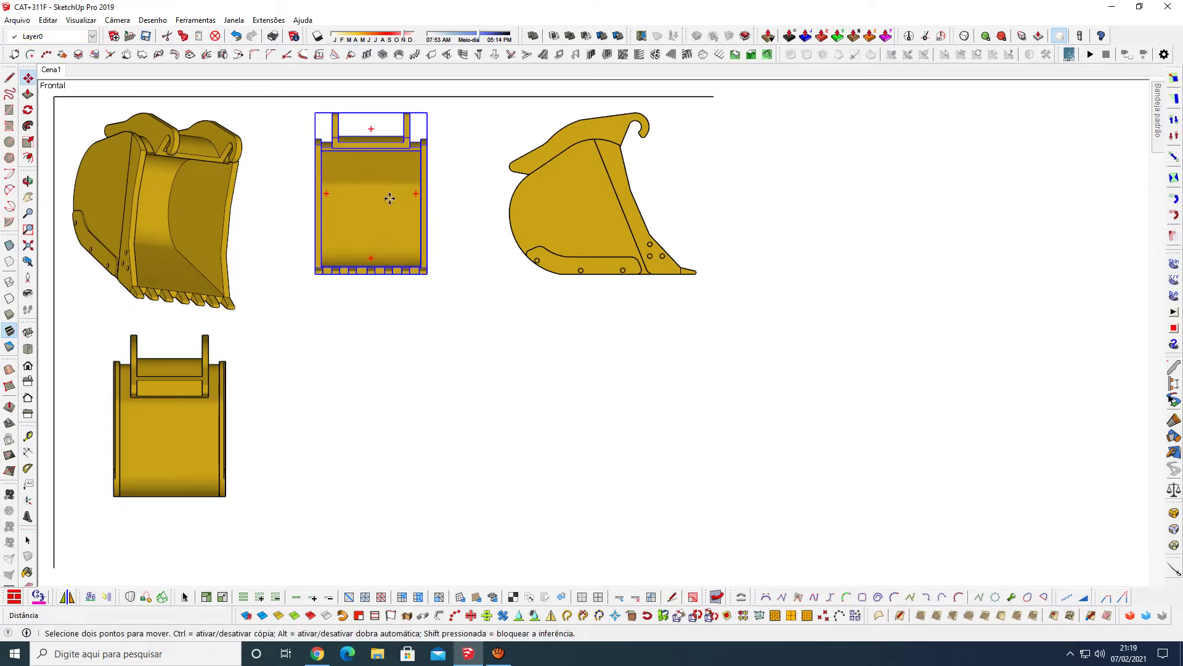
{"action": "key", "text": "ctrl"}
{"action": "left_click", "coordinate": [389, 198]}
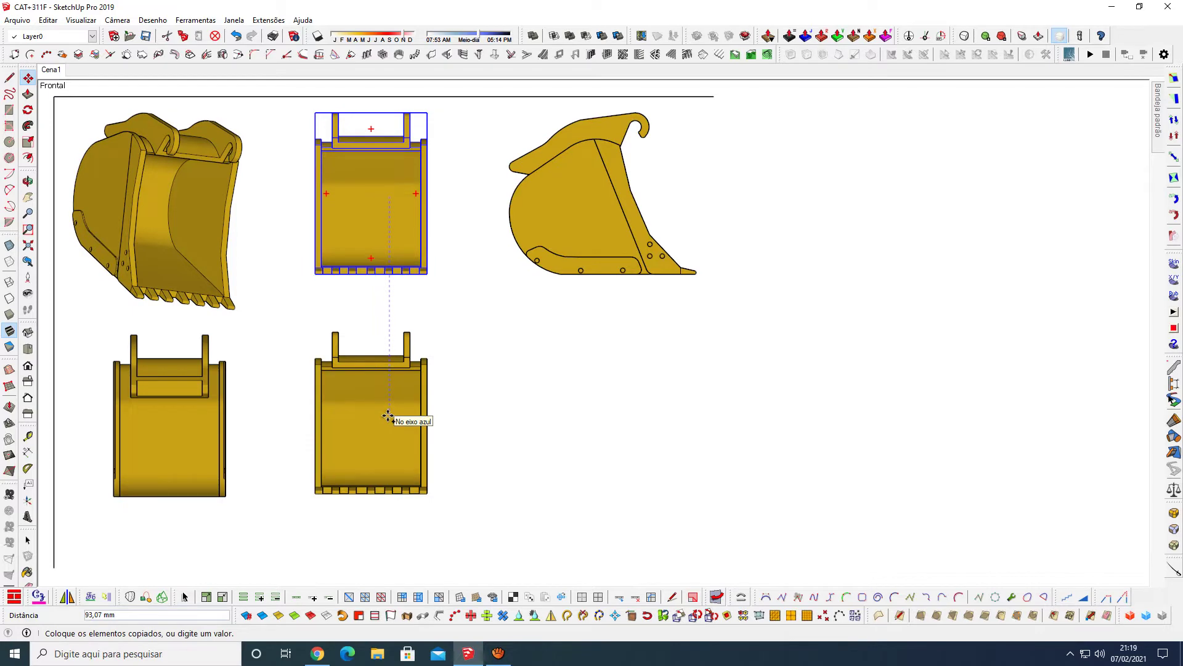
{"action": "left_click", "coordinate": [387, 417]}
{"action": "key", "text": "space"}
{"action": "left_click", "coordinate": [507, 337]}
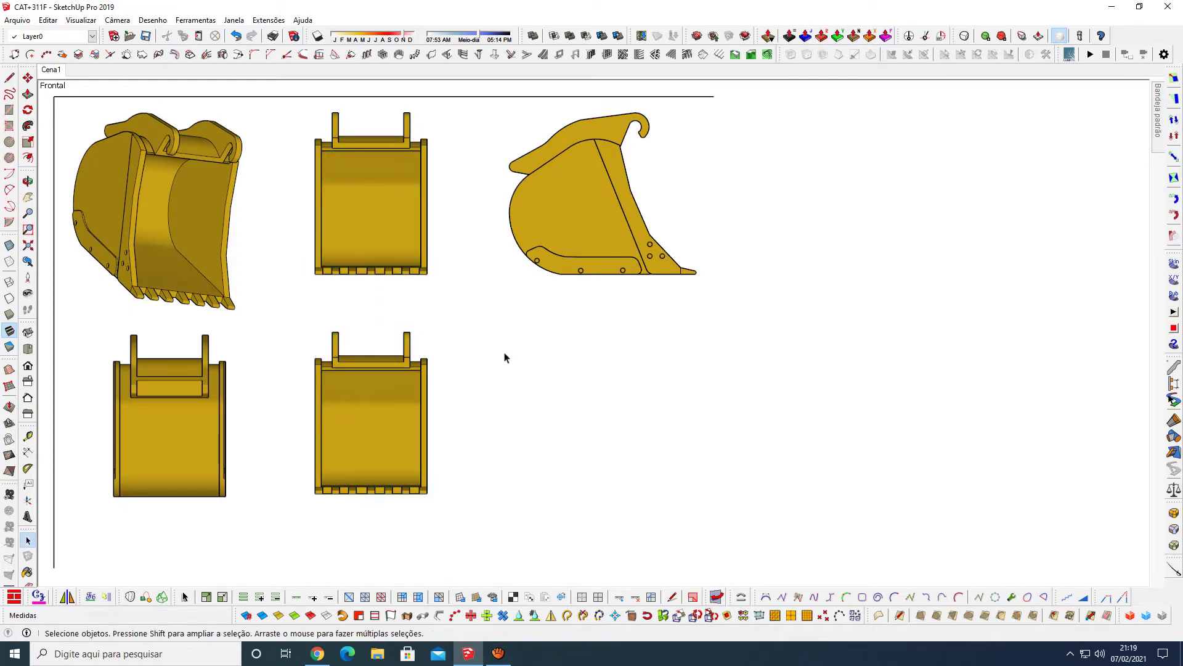
{"action": "mouse_move", "coordinate": [382, 370]}
{"action": "middle_mouse_down"}
{"action": "mouse_move", "coordinate": [383, 409]}
{"action": "mouse_move", "coordinate": [490, 454]}
{"action": "middle_mouse_up"}
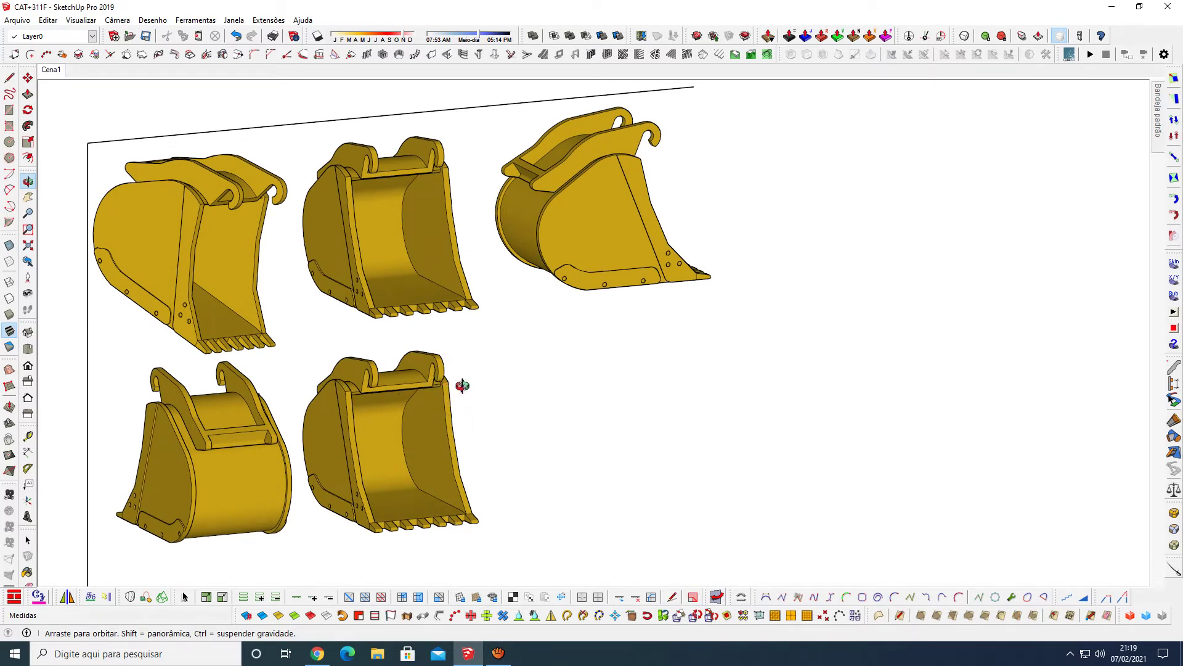
Step: Rotate the lower bucket copy into a top-down view with the Rotate tool
{"action": "left_click", "coordinate": [59, 73]}
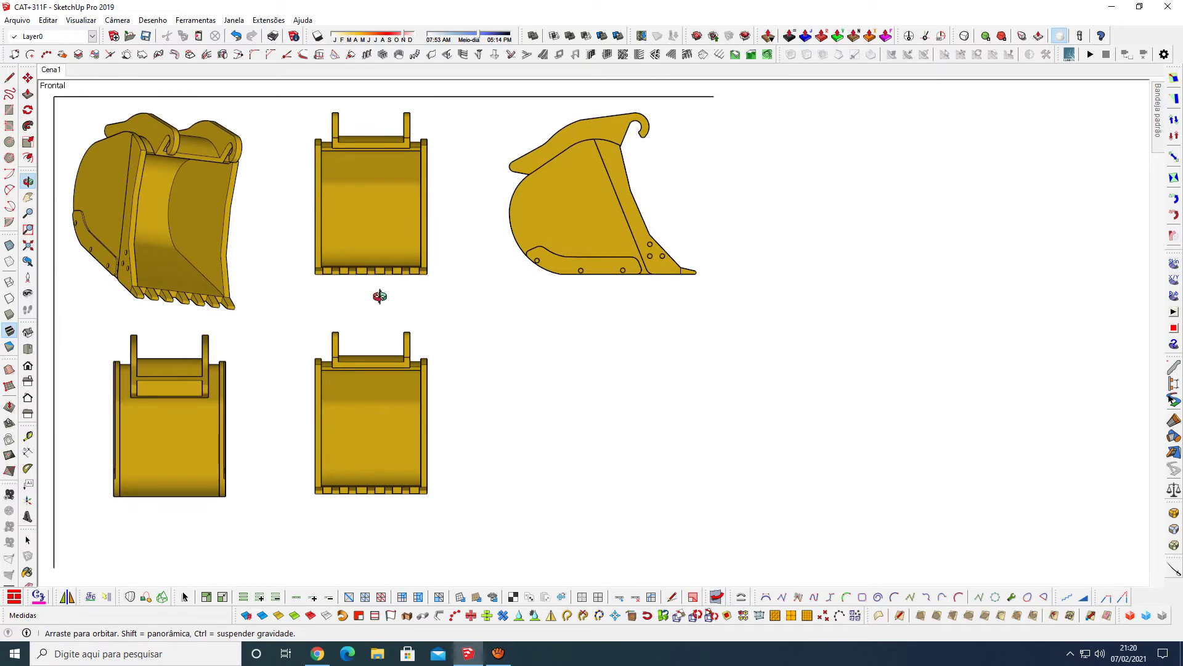
{"action": "key", "text": "space"}
{"action": "left_click_drag", "start_coordinate": [409, 400], "coordinate": [494, 430]}
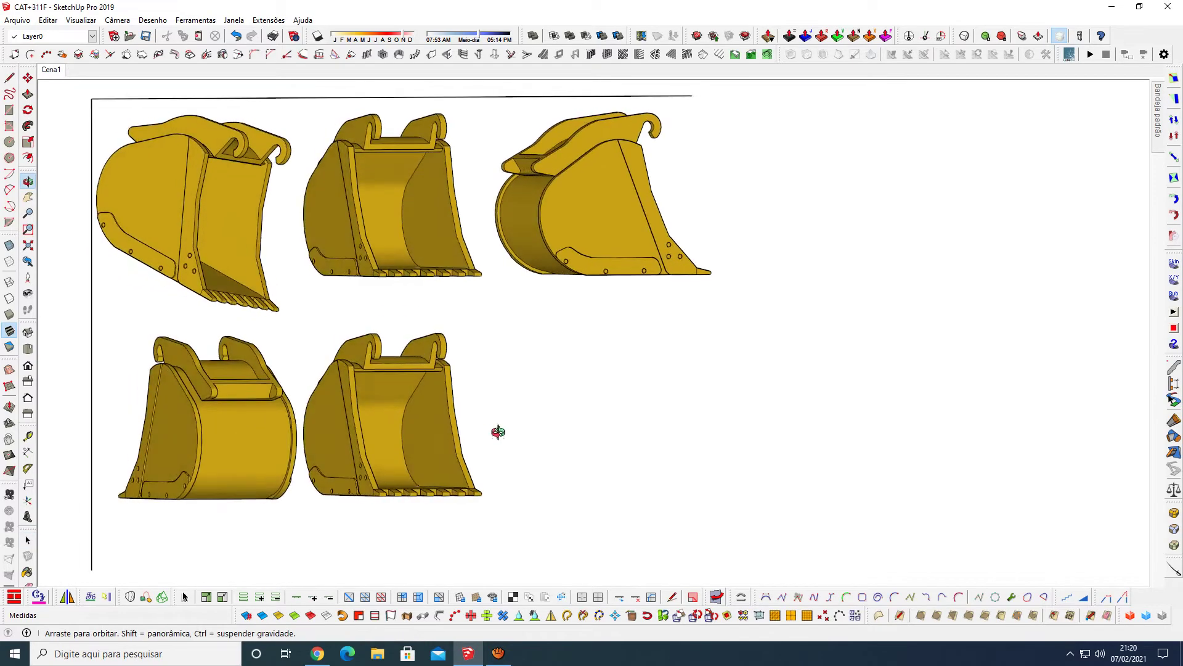
{"action": "key", "text": "space"}
{"action": "left_click", "coordinate": [346, 440]}
{"action": "key", "text": "q"}
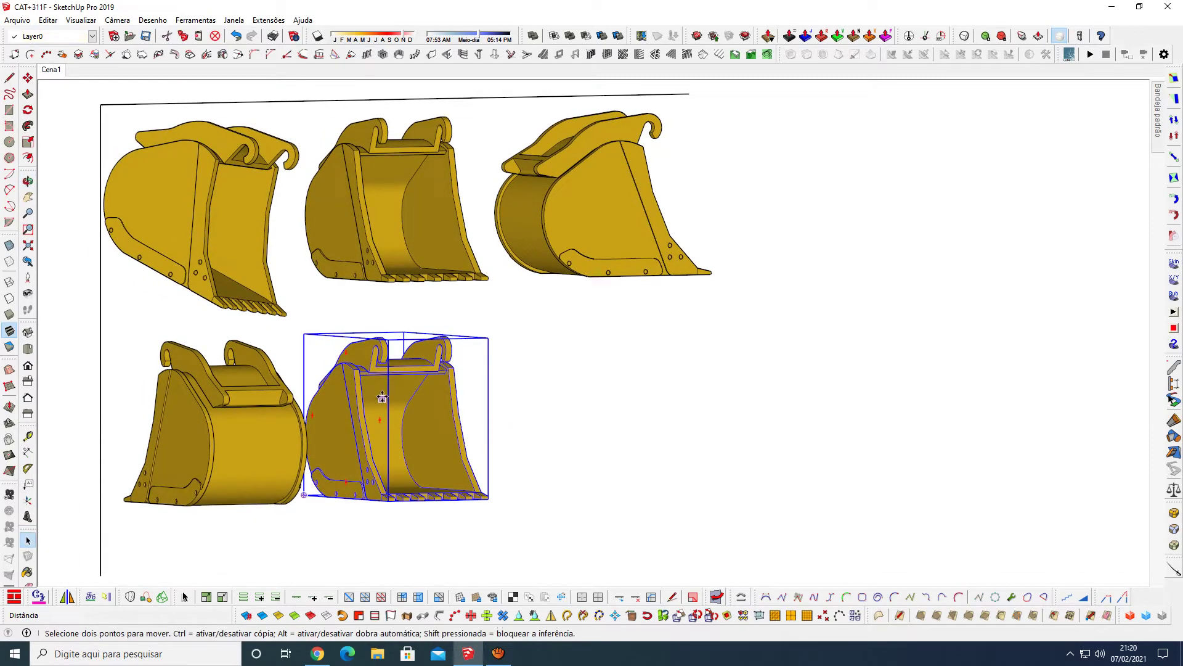
{"action": "left_click", "coordinate": [379, 421]}
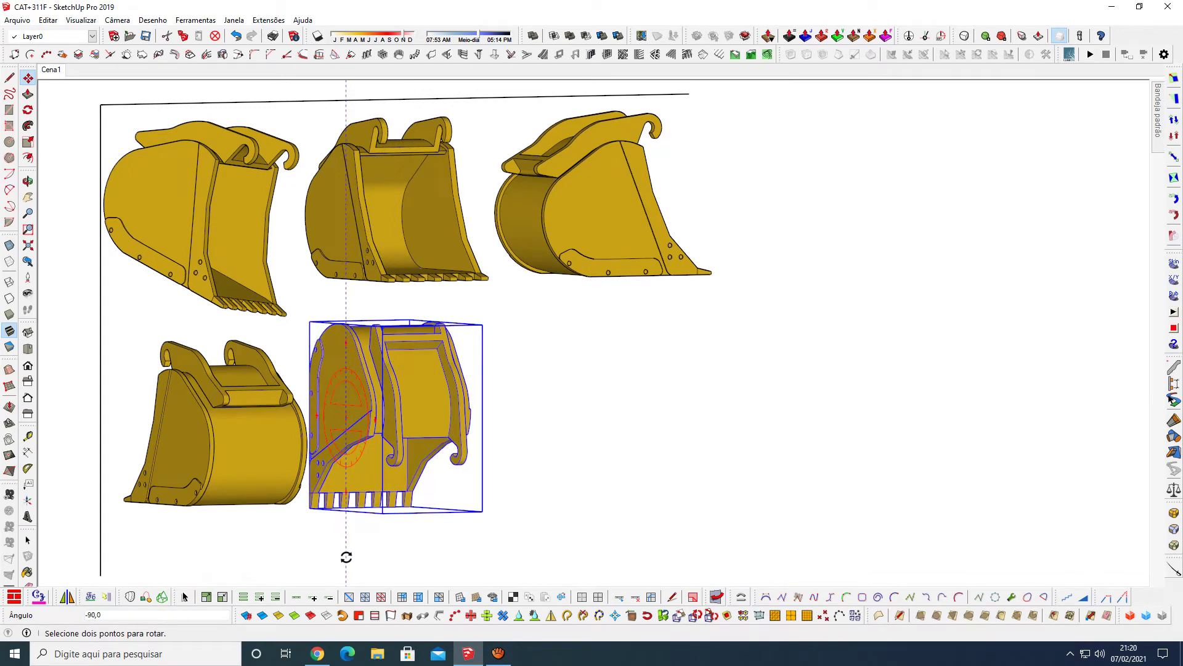
{"action": "left_click", "coordinate": [346, 557]}
Step: Restore the Cena1 view and pick a base point to copy the front view rightward
{"action": "key", "text": "m"}
{"action": "left_click", "coordinate": [52, 69]}
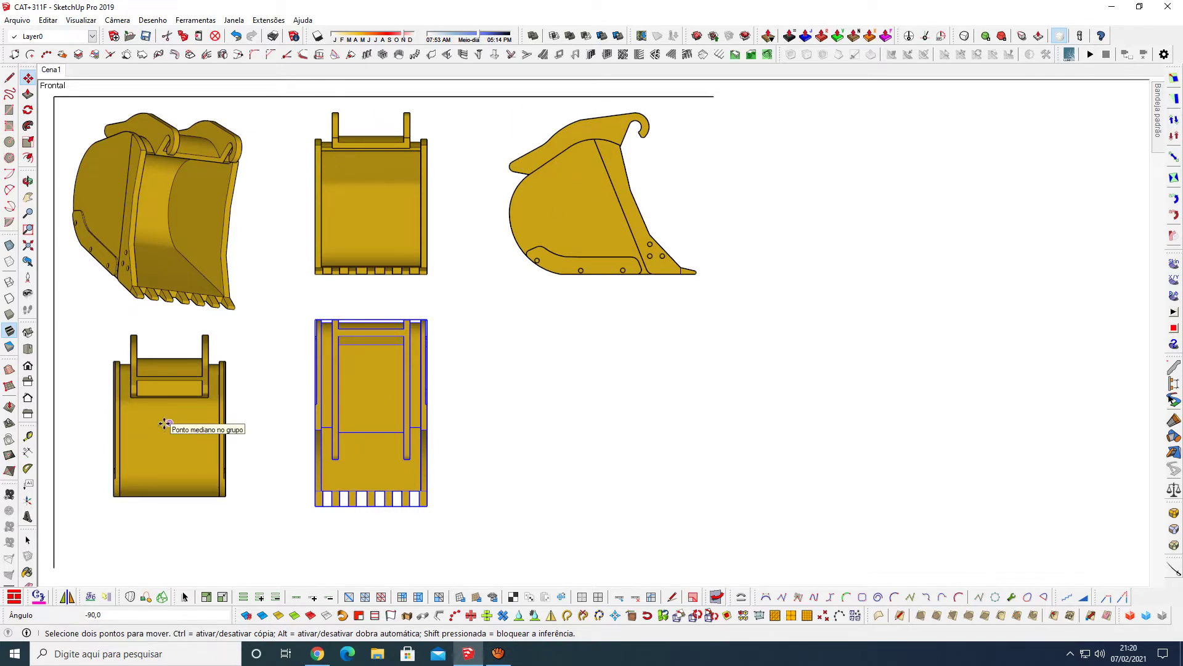
{"action": "mouse_move", "coordinate": [387, 385]}
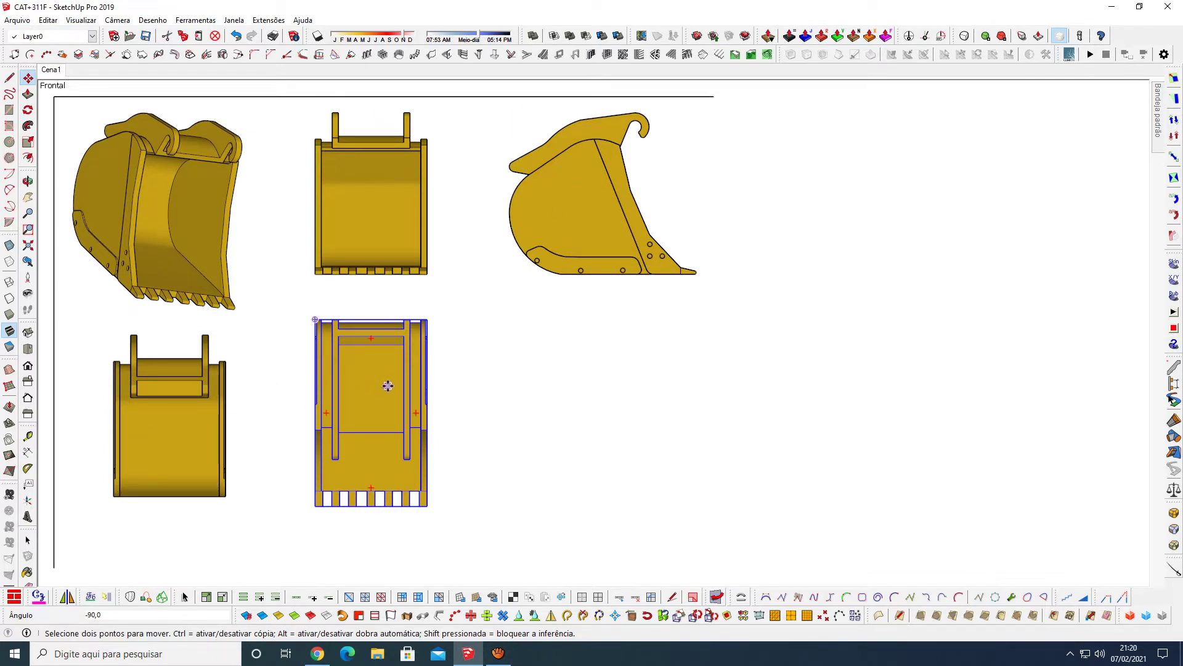
{"action": "key", "text": "space"}
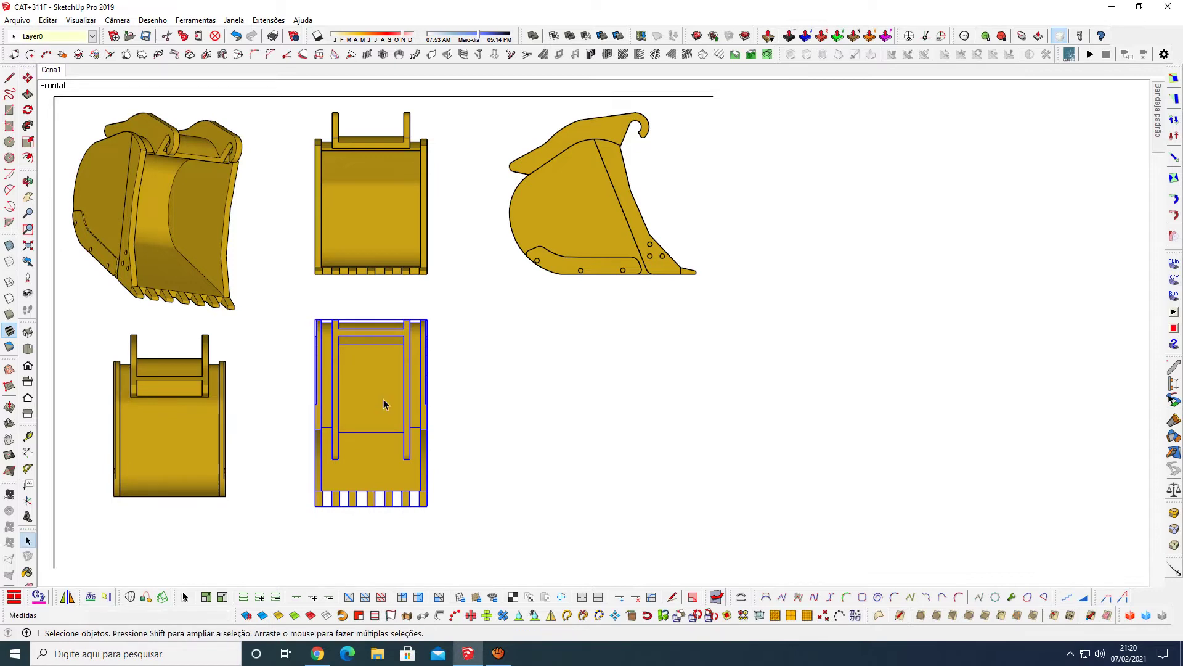
{"action": "key", "text": "m"}
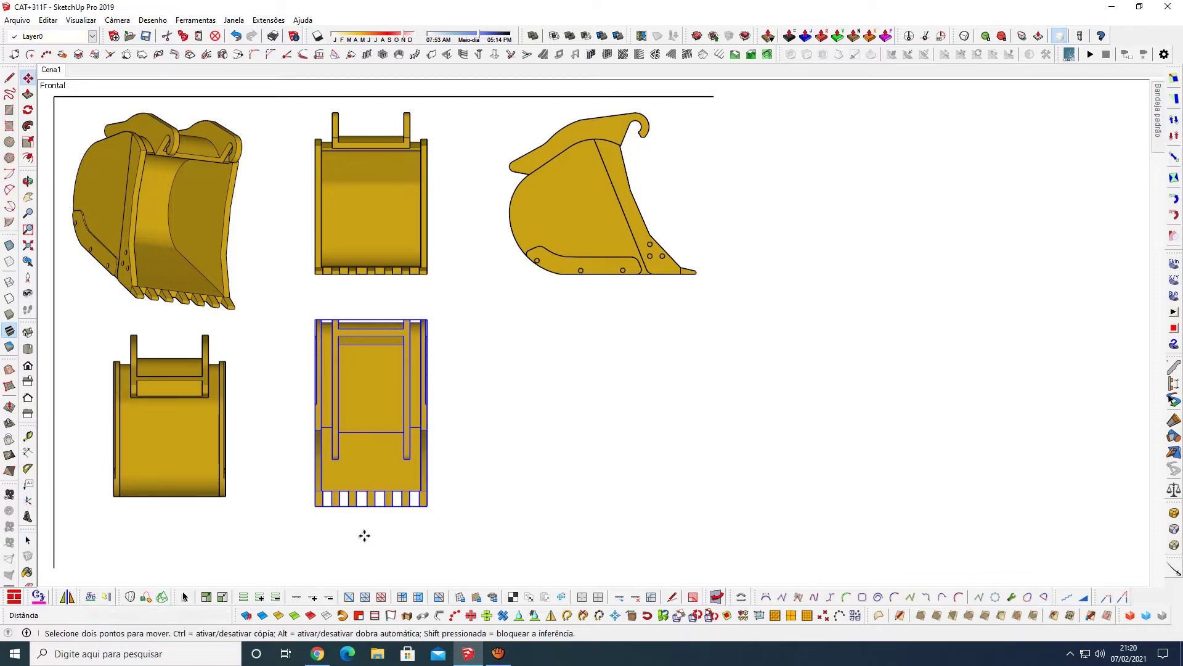
{"action": "left_click", "coordinate": [364, 536], "text": "ctrl"}
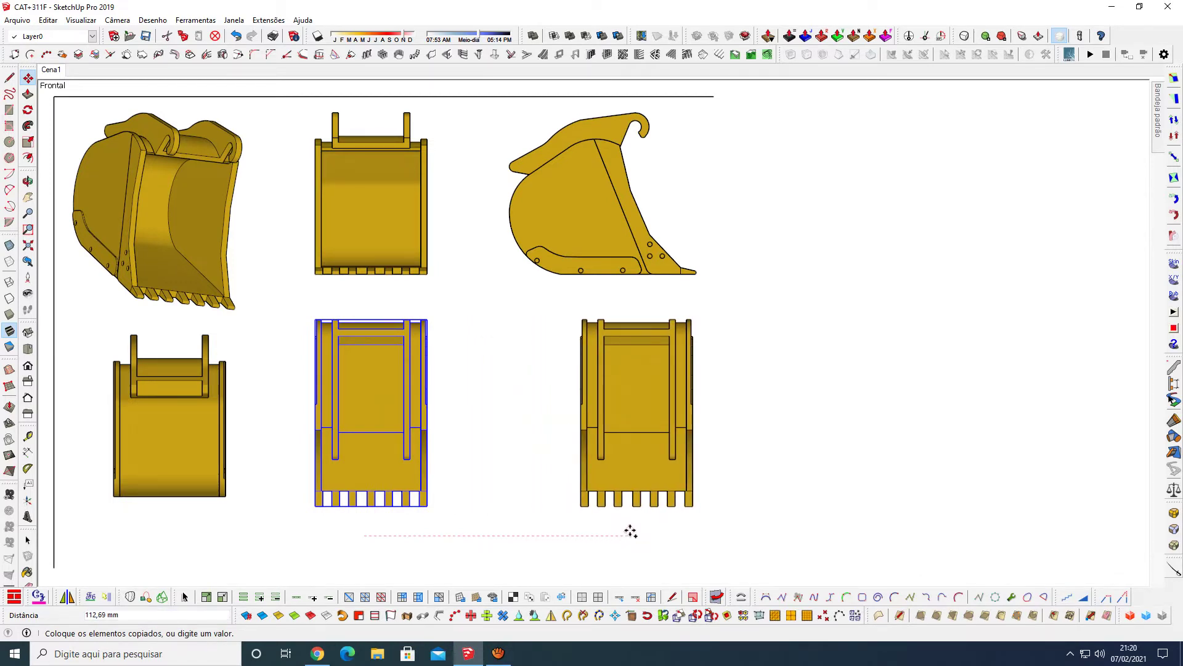
Step: Drop the top-down copy right of the original and draw the frame's vertical right border
{"action": "left_click", "coordinate": [631, 531]}
{"action": "key", "text": "space"}
{"action": "key", "text": "l"}
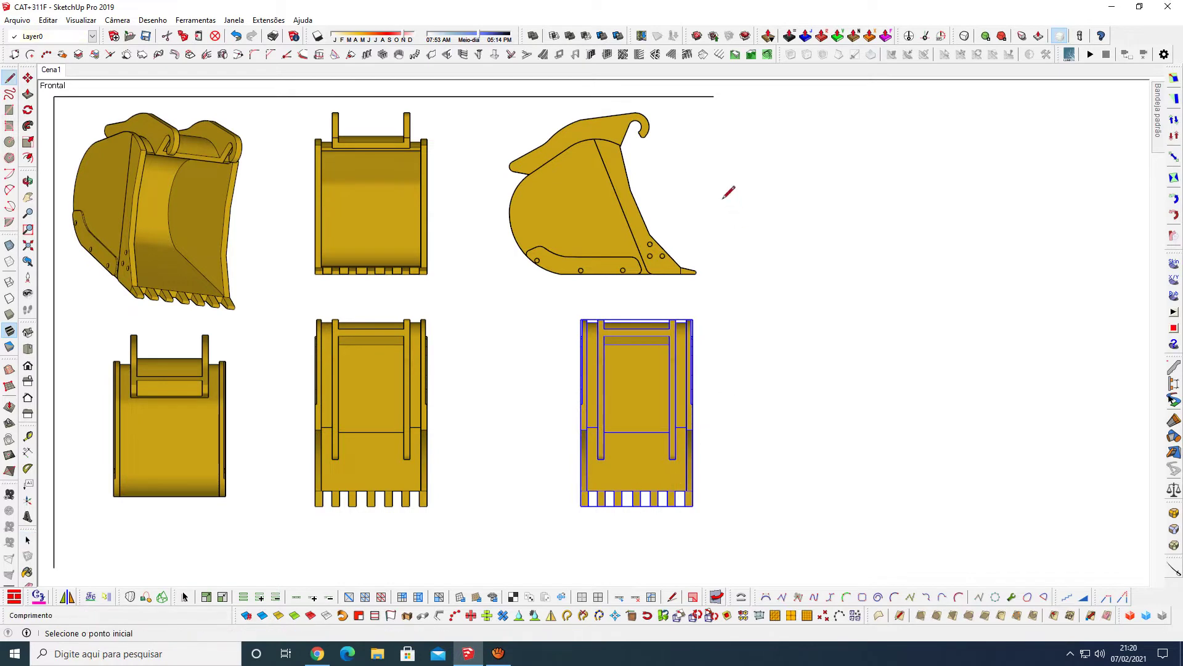
{"action": "left_click", "coordinate": [714, 96]}
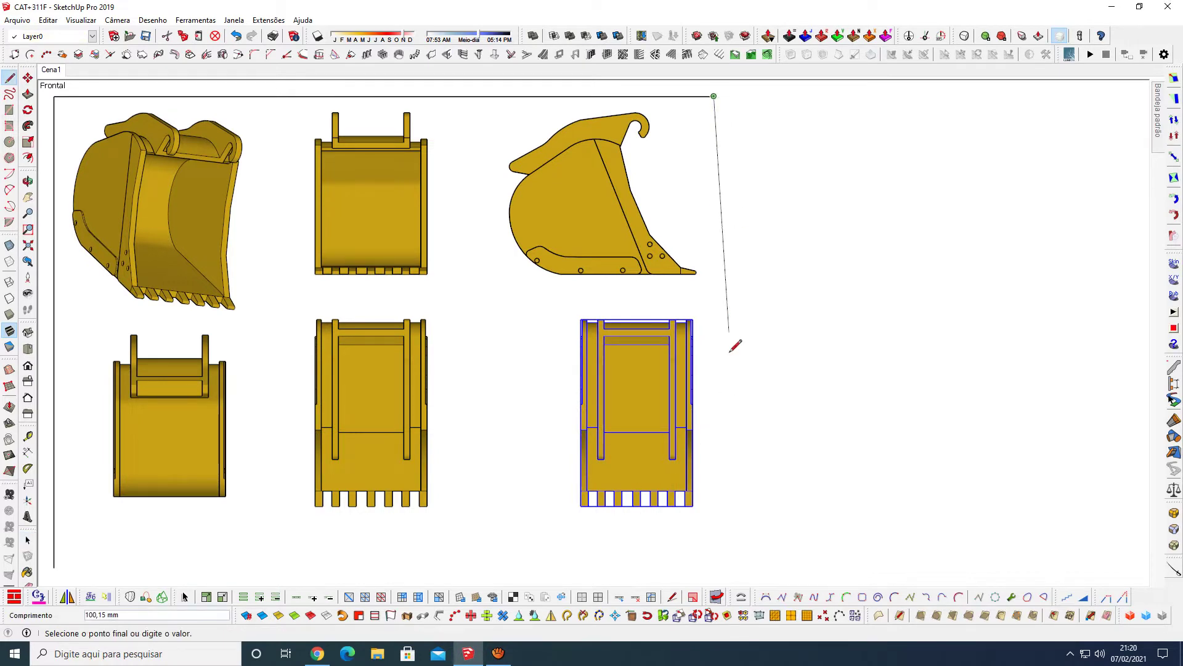
{"action": "left_click", "coordinate": [714, 558]}
{"action": "key", "text": "space"}
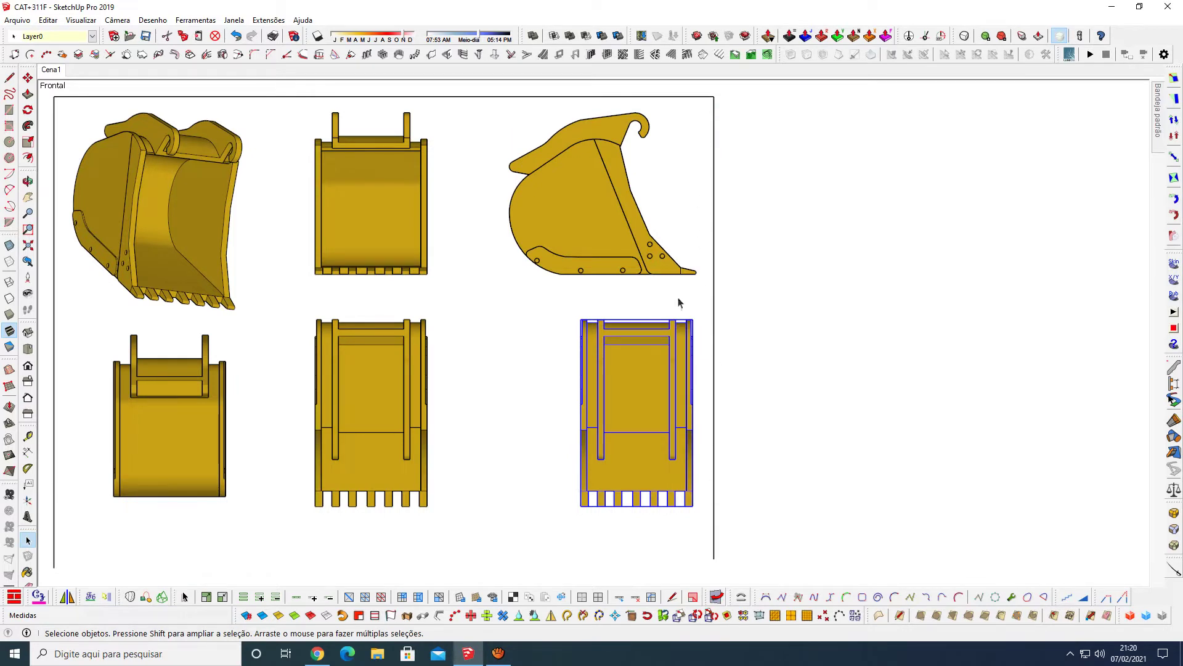
{"action": "left_click_drag", "start_coordinate": [652, 394], "coordinate": [652, 396]}
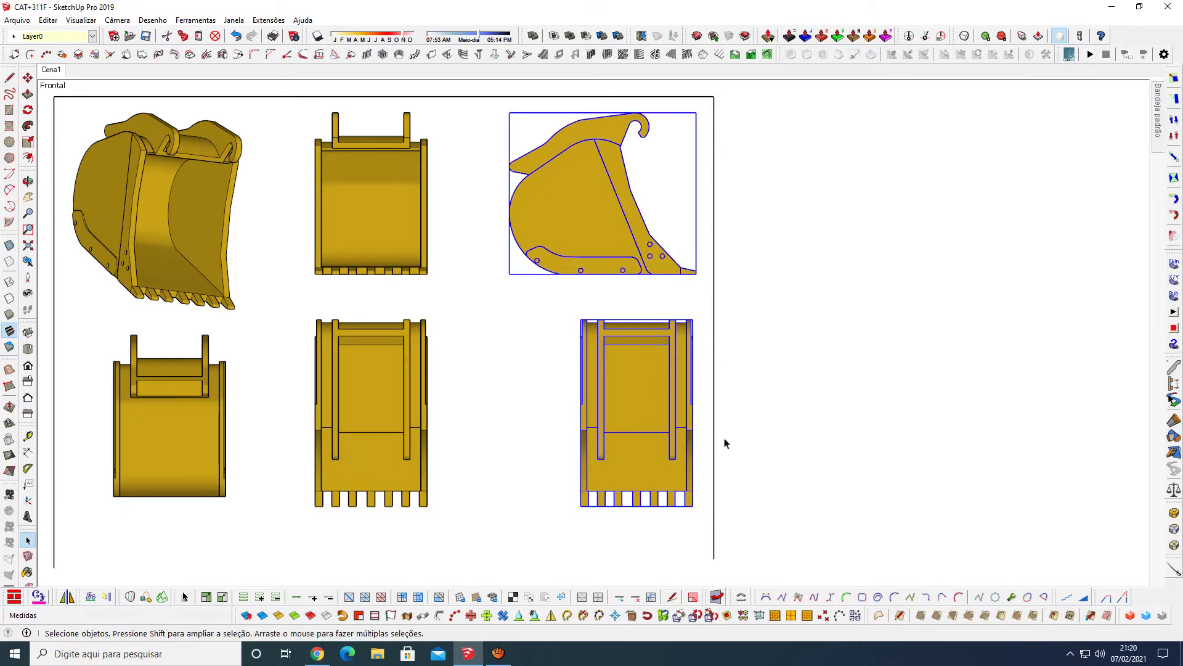
Step: Shift the right-hand views left and the isometric and bottom-left views slightly right
{"action": "key", "text": "m"}
{"action": "left_click", "coordinate": [840, 451]}
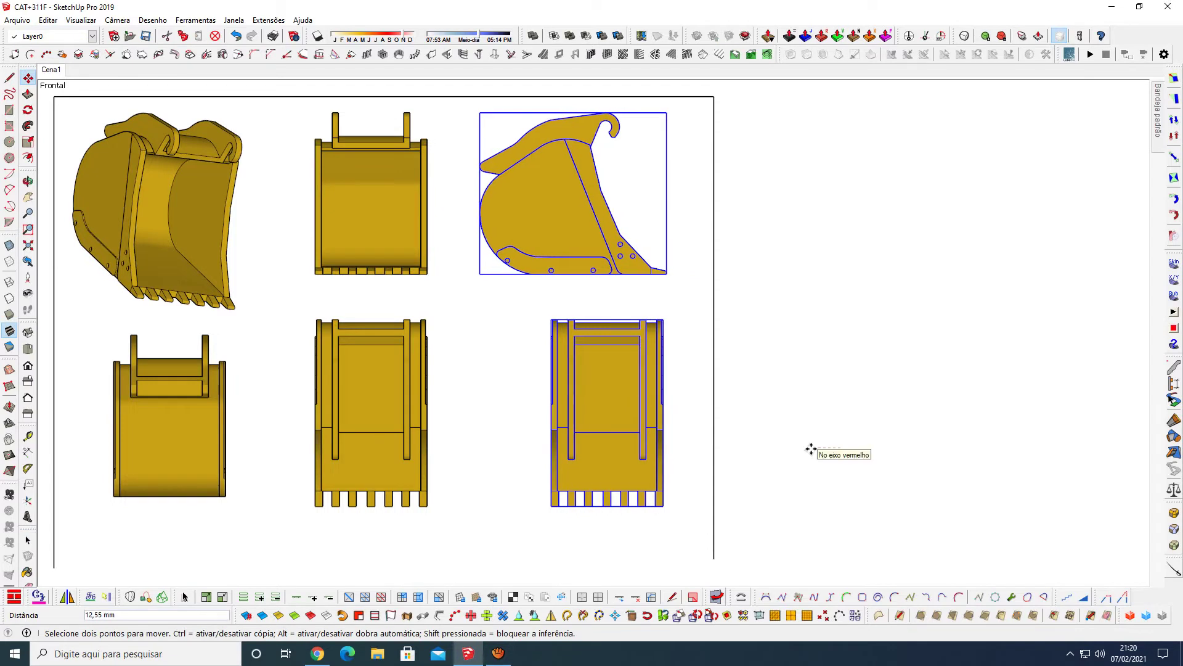
{"action": "key", "text": "space"}
{"action": "left_click", "coordinate": [819, 408]}
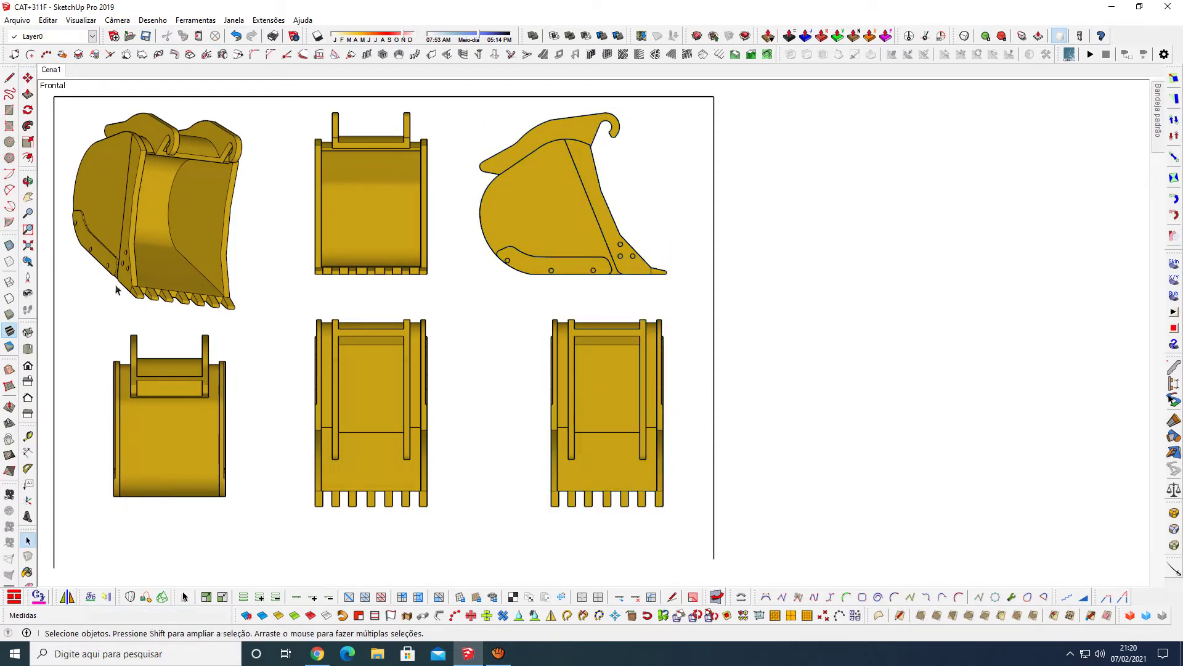
{"action": "left_click_drag", "start_coordinate": [202, 433], "coordinate": [202, 434]}
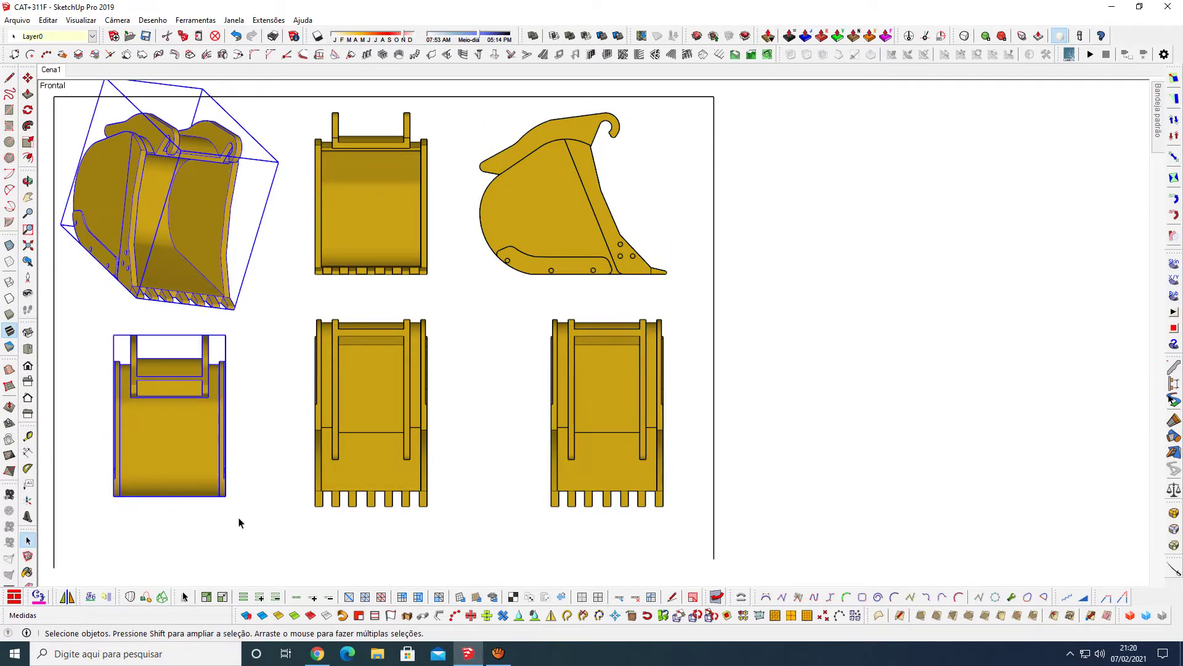
{"action": "key", "text": "m"}
{"action": "left_click", "coordinate": [237, 539]}
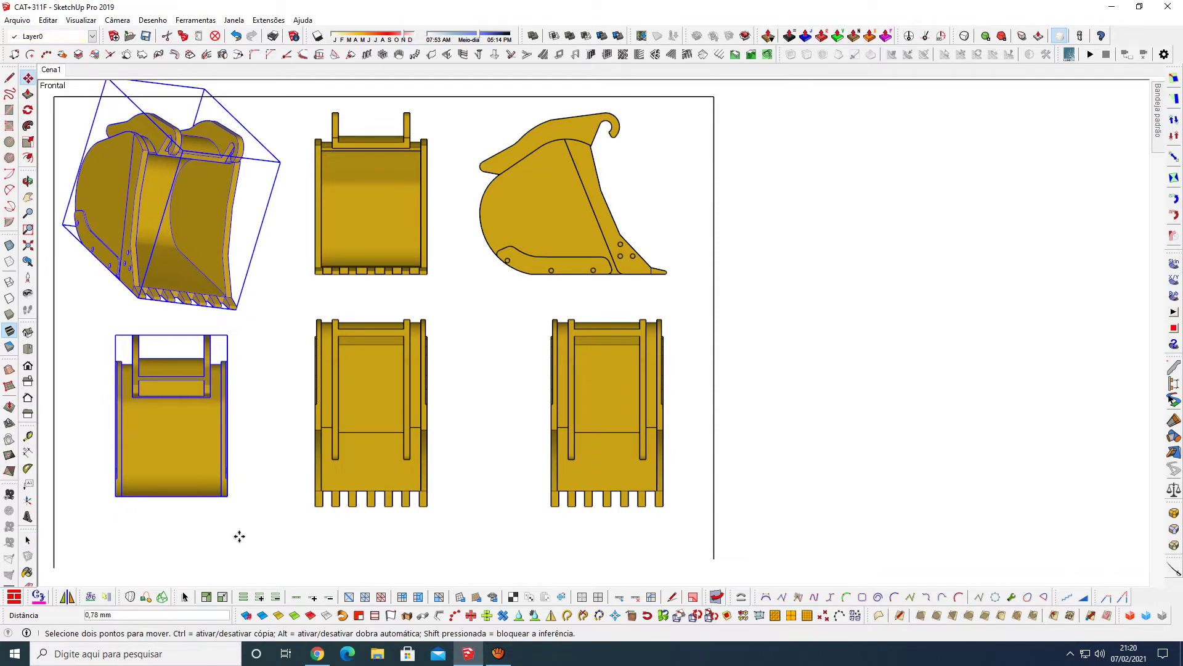
{"action": "left_click", "coordinate": [253, 535]}
{"action": "key", "text": "space"}
{"action": "left_click", "coordinate": [477, 452]}
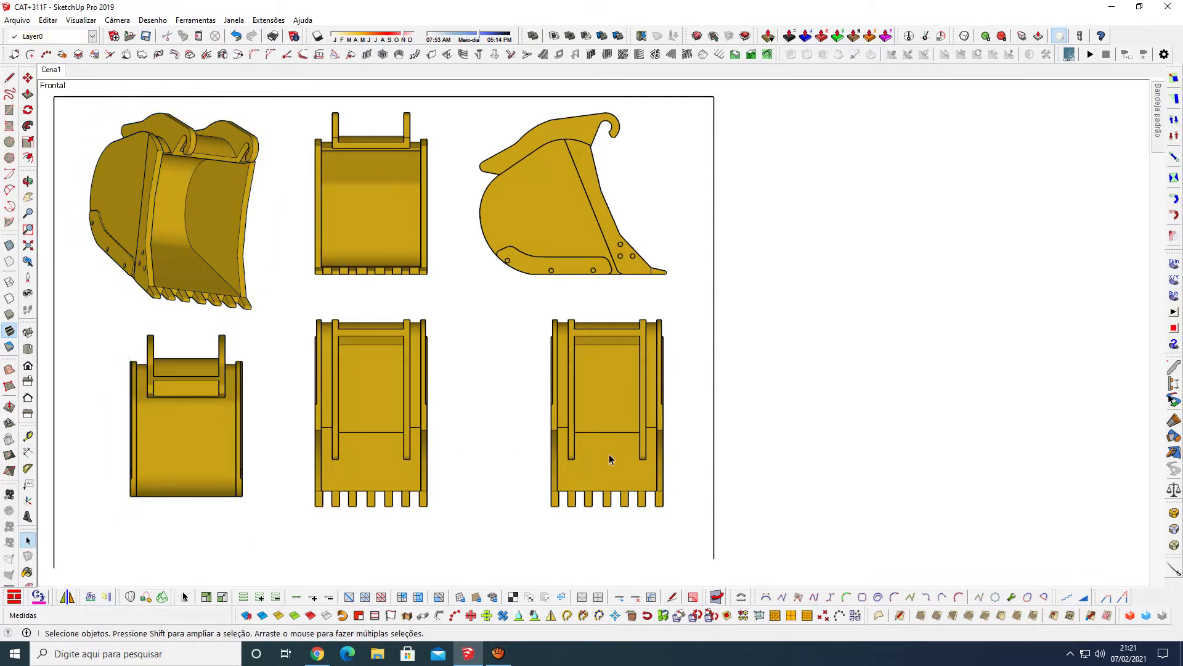
Step: Turn the bottom-right copy to show its back with teeth upward, then save the model
{"action": "middle_click_drag", "start_coordinate": [620, 460], "coordinate": [676, 488]}
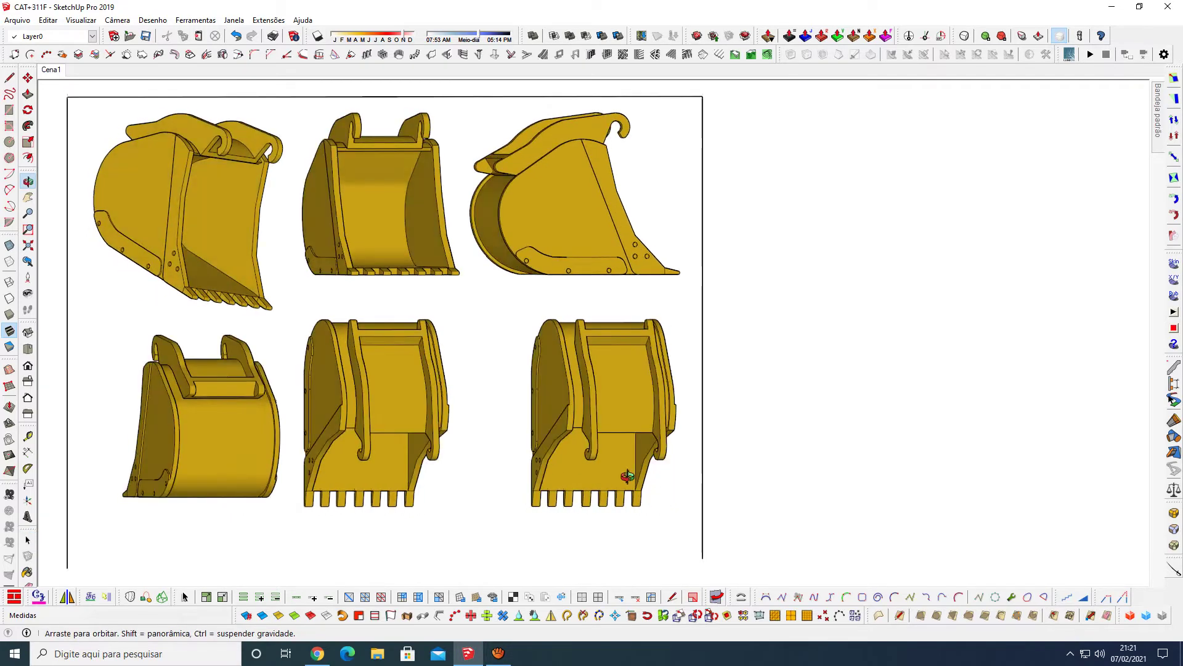
{"action": "left_click", "coordinate": [569, 466]}
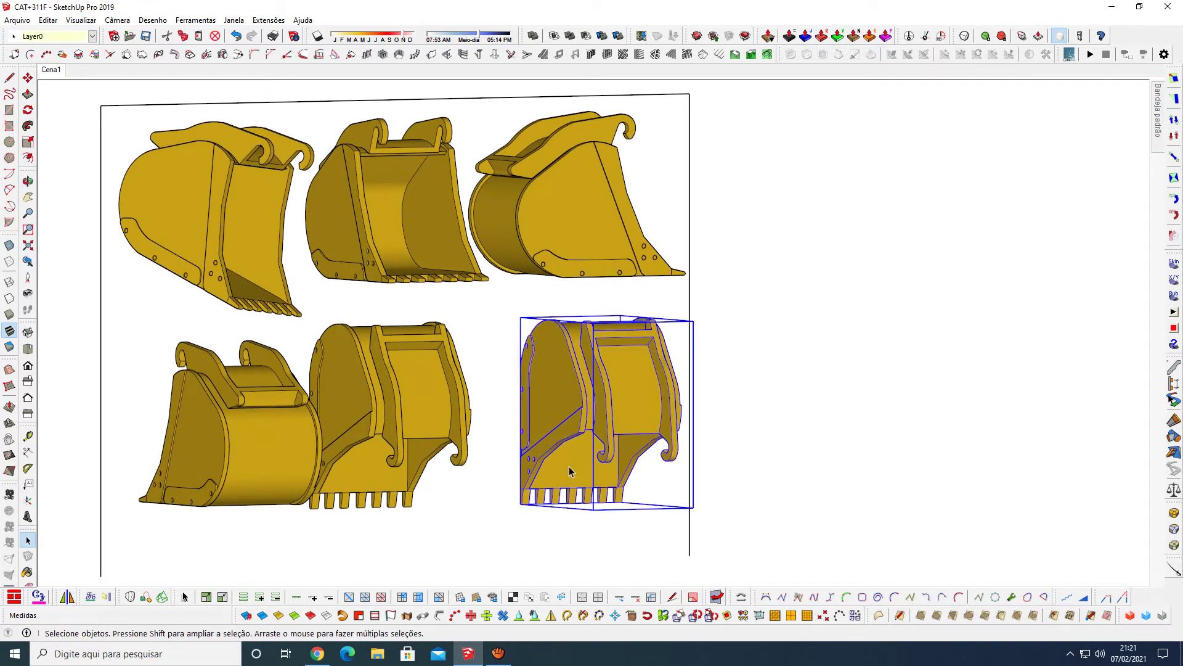
{"action": "key", "text": "m"}
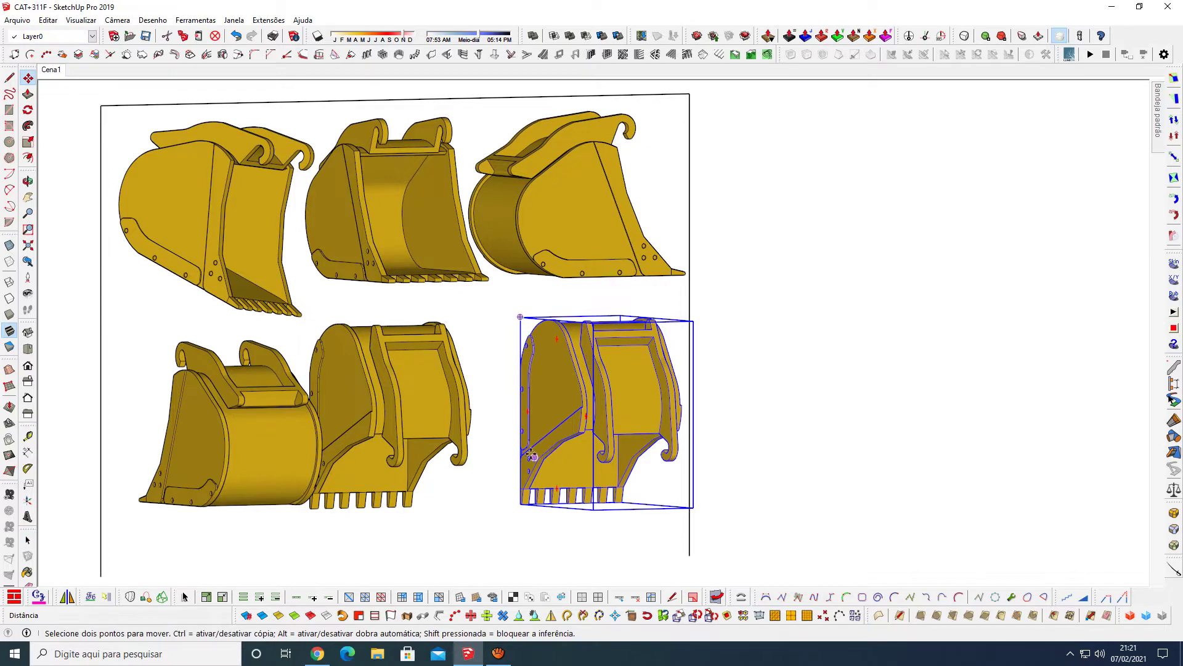
{"action": "left_click", "coordinate": [524, 417]}
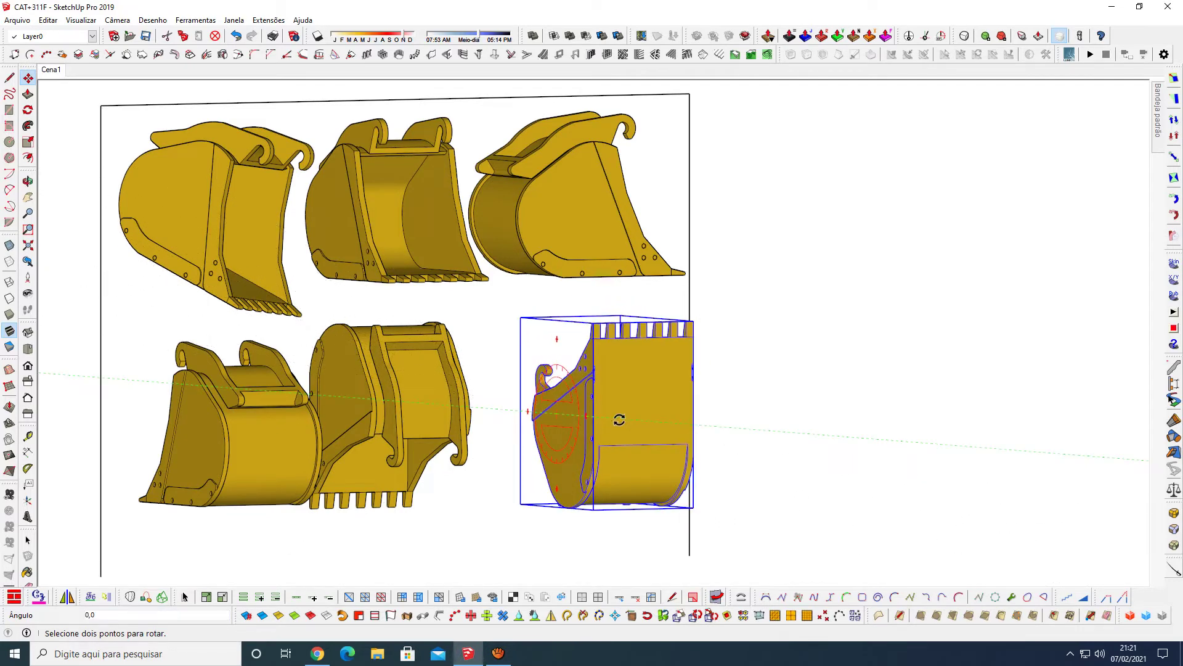
{"action": "key", "text": "Escape"}
{"action": "key", "text": "m"}
{"action": "left_click", "coordinate": [55, 71]}
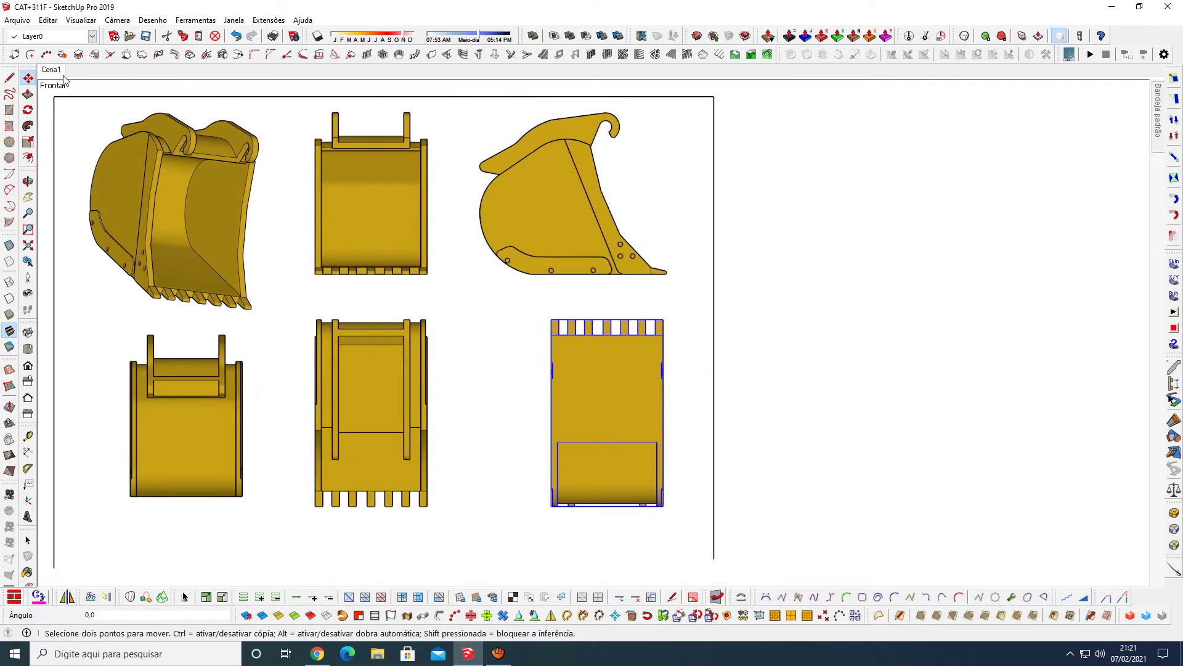
{"action": "key", "text": "space"}
{"action": "left_click", "coordinate": [491, 307]}
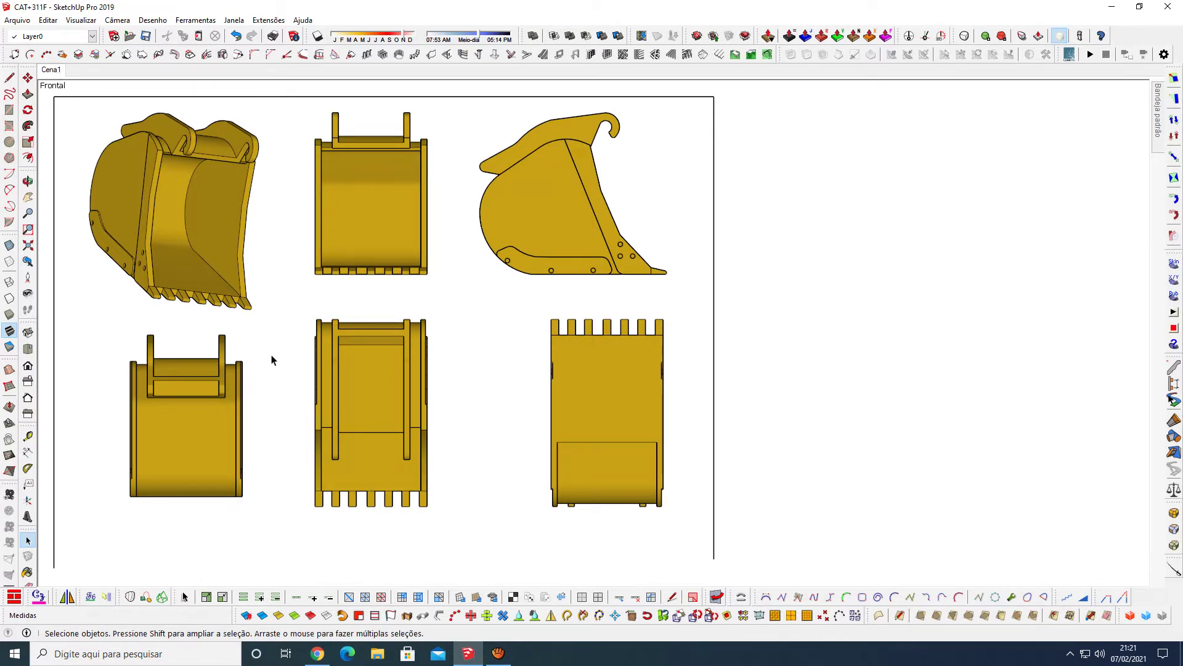
{"action": "left_click", "coordinate": [146, 37]}
{"action": "scroll", "coordinate": [629, 310], "scroll_direction": "down", "scroll_amount": 3}
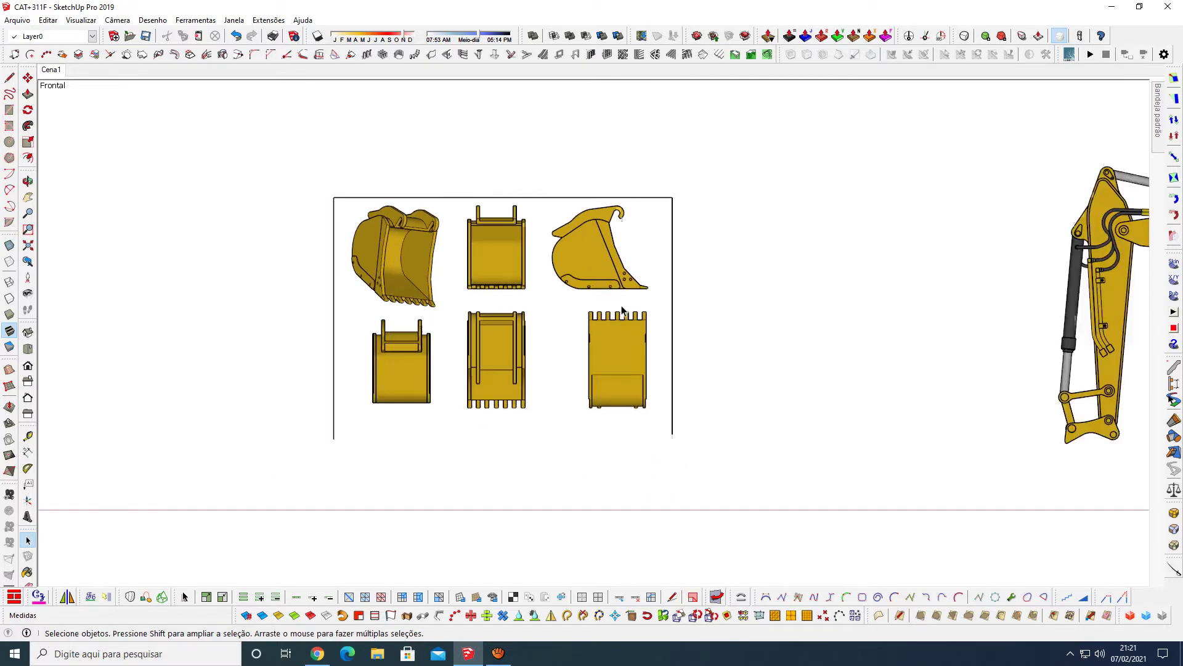
{"action": "scroll", "coordinate": [493, 327], "scroll_direction": "down", "scroll_amount": 1}
{"action": "scroll", "coordinate": [277, 333], "scroll_direction": "down", "scroll_amount": 1}
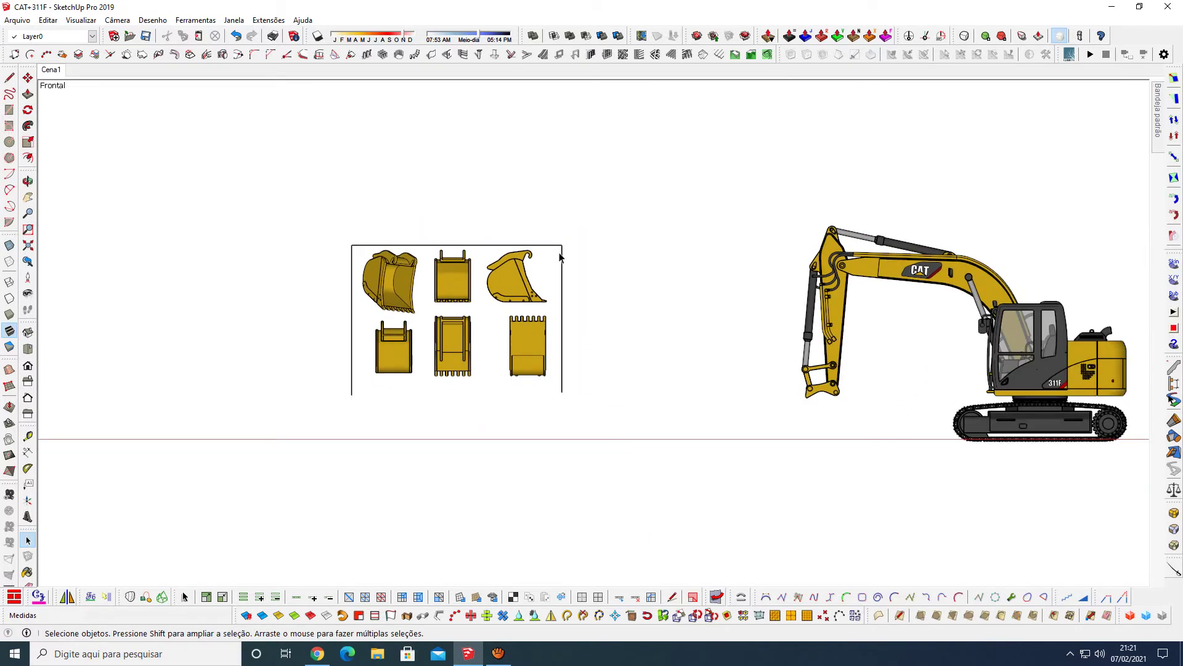
{"action": "scroll", "coordinate": [458, 217], "scroll_direction": "down", "scroll_amount": 1}
{"action": "scroll", "coordinate": [385, 211], "scroll_direction": "down", "scroll_amount": 1}
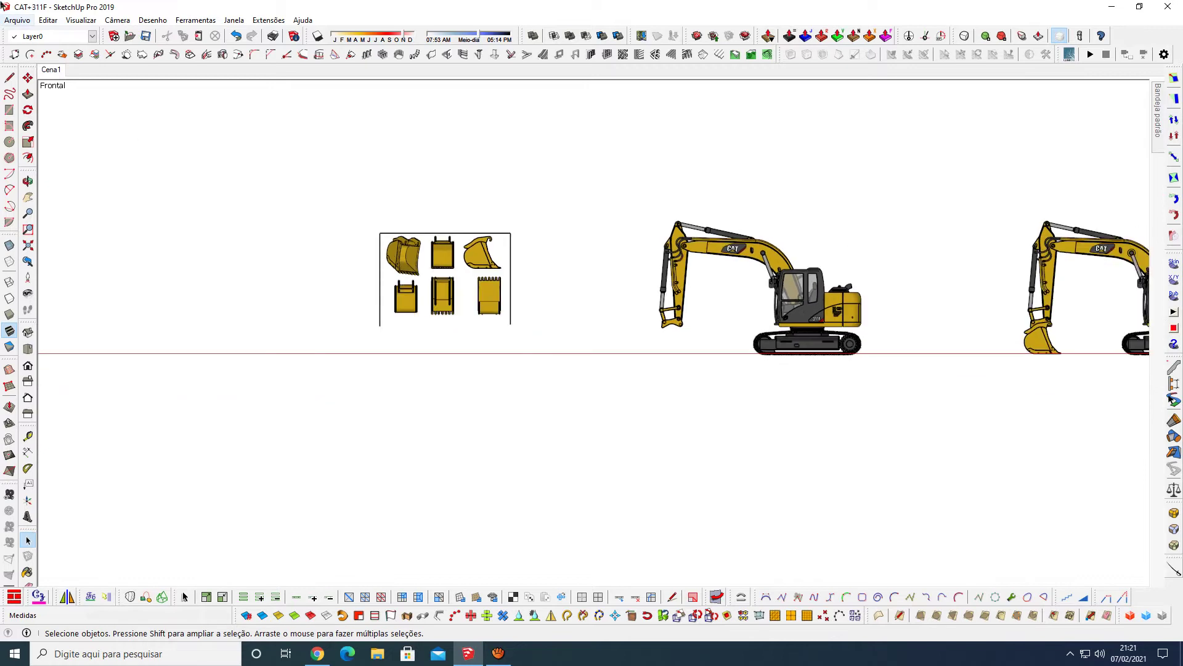
{"action": "scroll", "coordinate": [450, 305], "scroll_direction": "down", "scroll_amount": 2}
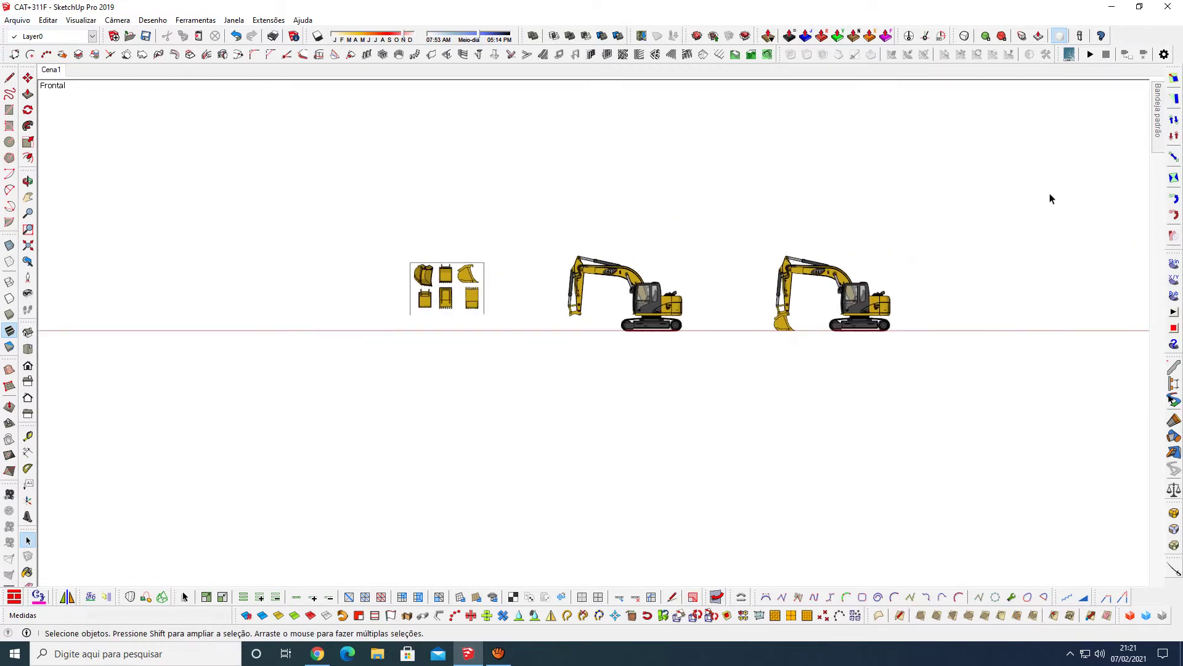
{"action": "mouse_move", "coordinate": [846, 290]}
{"action": "left_mouse_down"}
{"action": "mouse_move", "coordinate": [584, 369]}
{"action": "mouse_move", "coordinate": [550, 397]}
{"action": "left_mouse_up"}
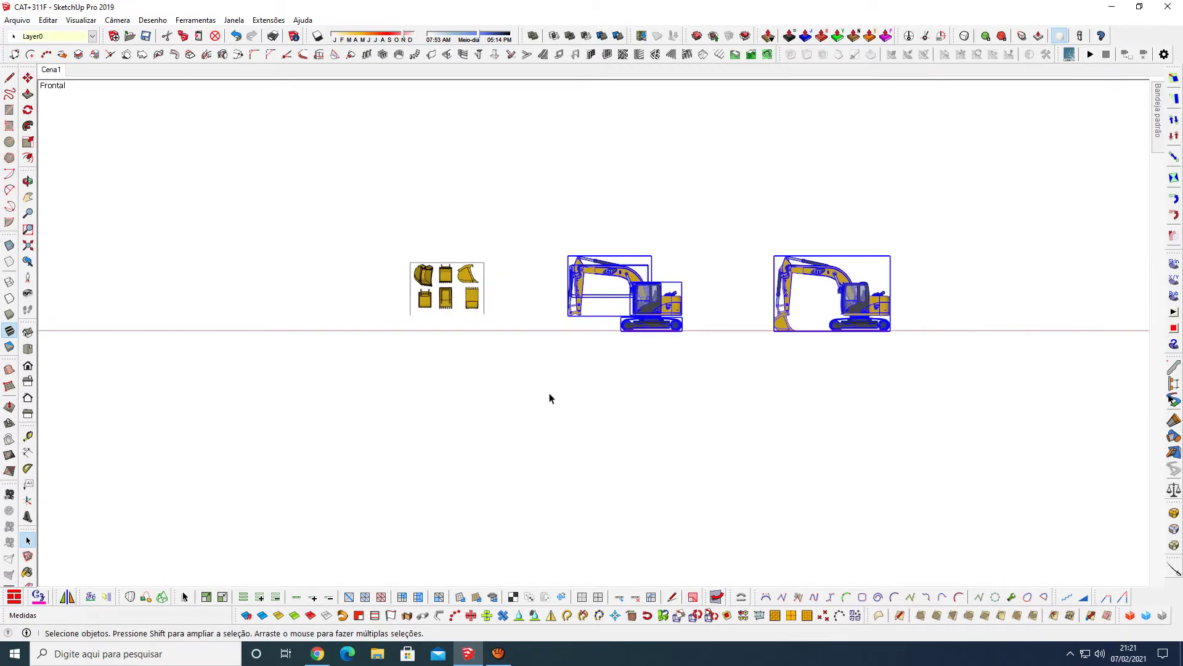
{"action": "key", "text": "m"}
{"action": "left_click", "coordinate": [608, 426]}
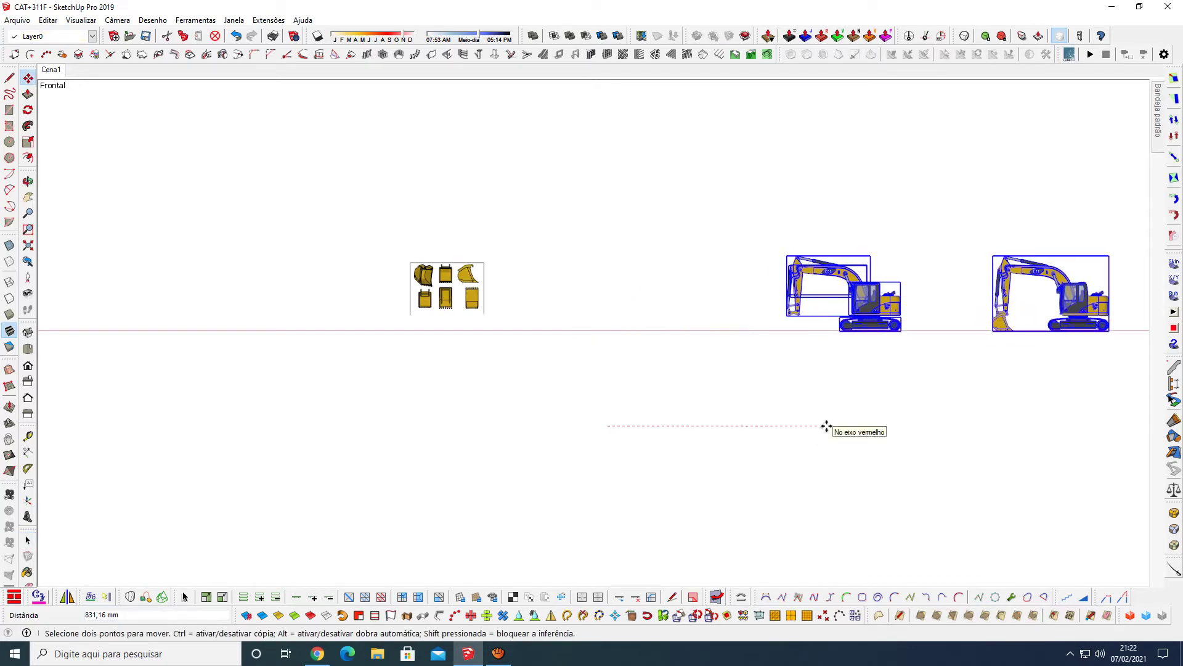
{"action": "left_click", "coordinate": [824, 423]}
{"action": "key", "text": "space"}
{"action": "scroll", "coordinate": [475, 269], "scroll_direction": "up", "scroll_amount": 2}
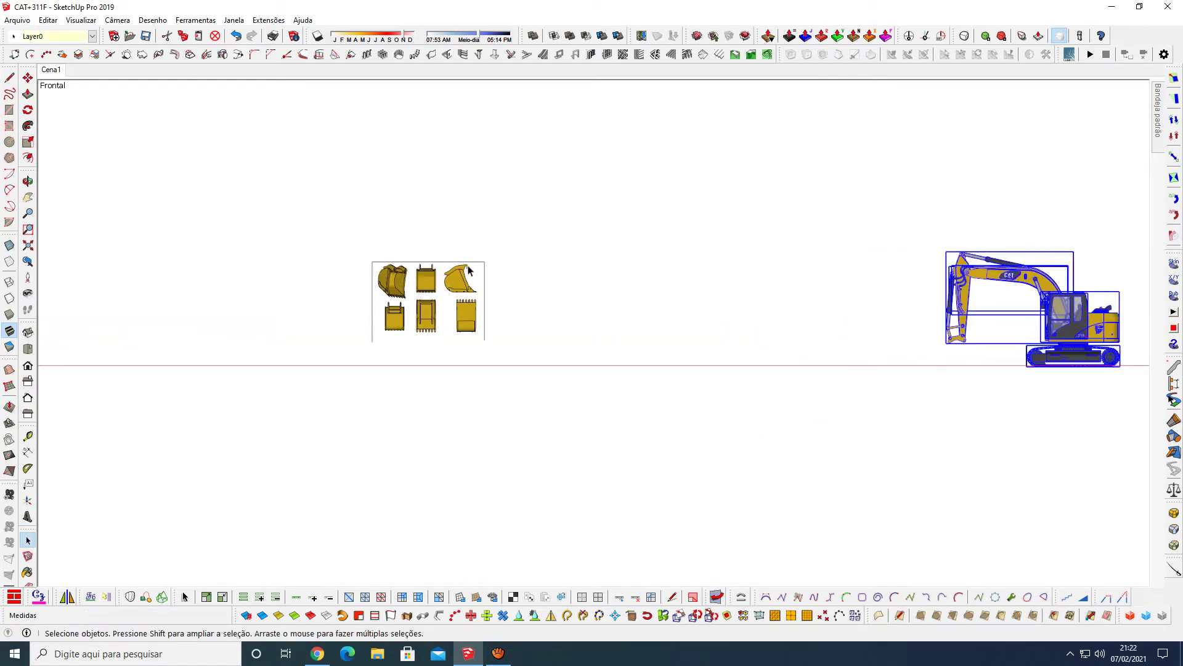
{"action": "scroll", "coordinate": [476, 269], "scroll_direction": "up", "scroll_amount": 3}
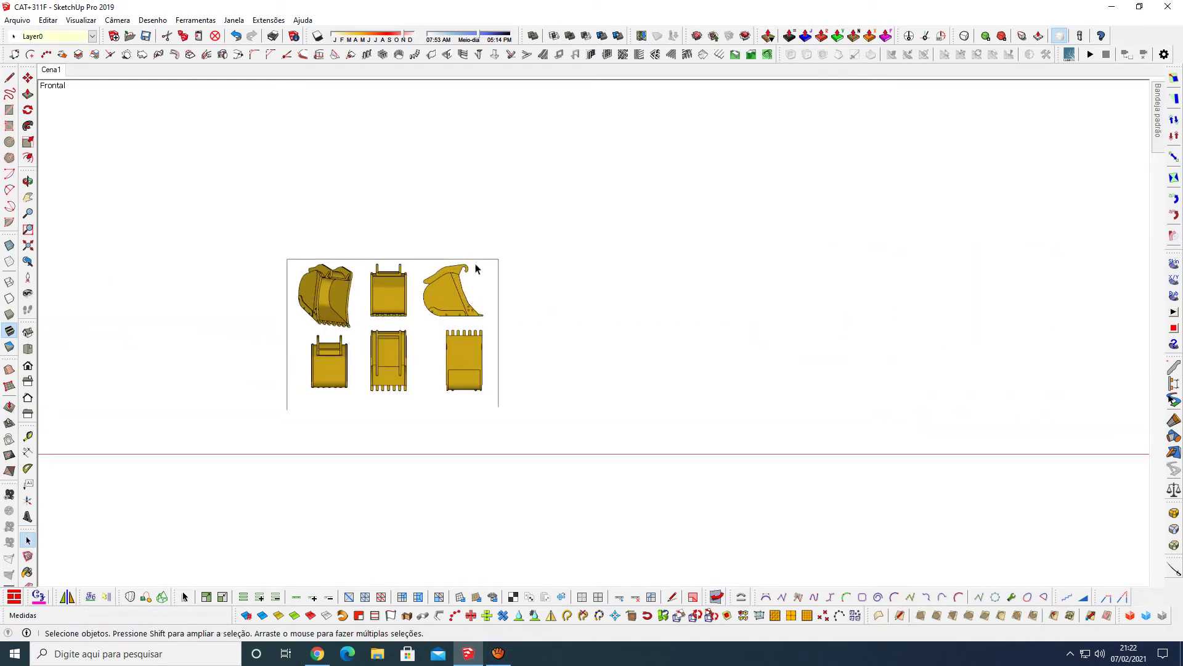
{"action": "left_click", "coordinate": [57, 71]}
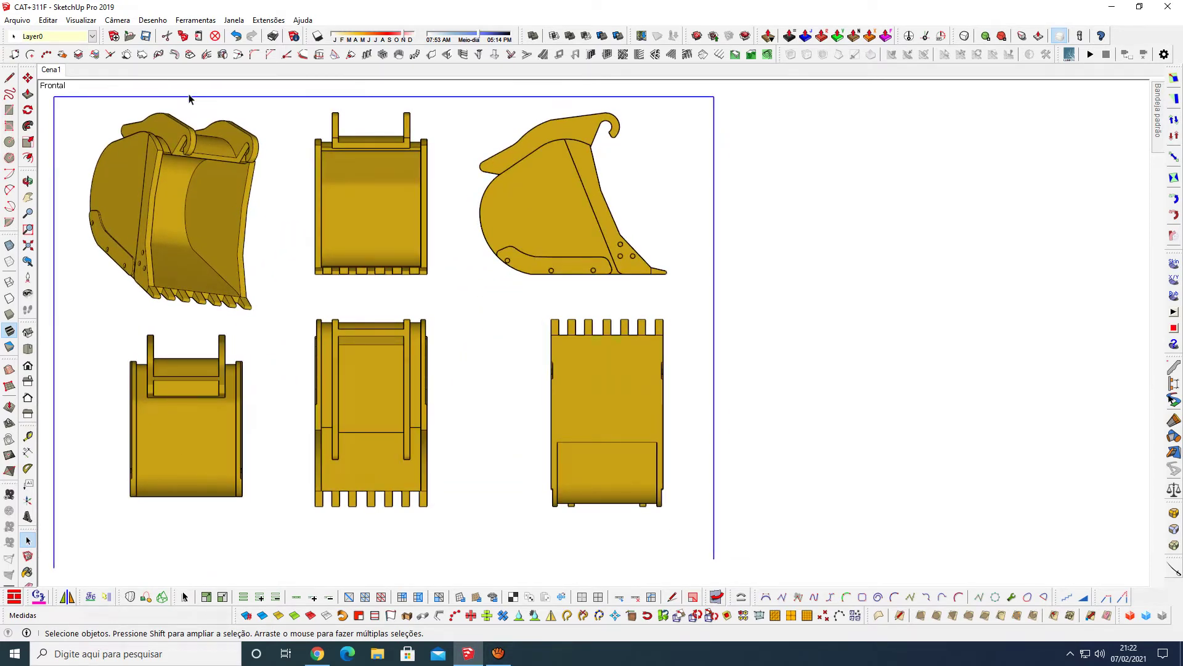
{"action": "scroll", "coordinate": [189, 99], "scroll_direction": "down", "scroll_amount": 3}
{"action": "scroll", "coordinate": [243, 301], "scroll_direction": "down", "scroll_amount": 2}
{"action": "scroll", "coordinate": [271, 457], "scroll_direction": "down", "scroll_amount": 2}
{"action": "key", "text": "m"}
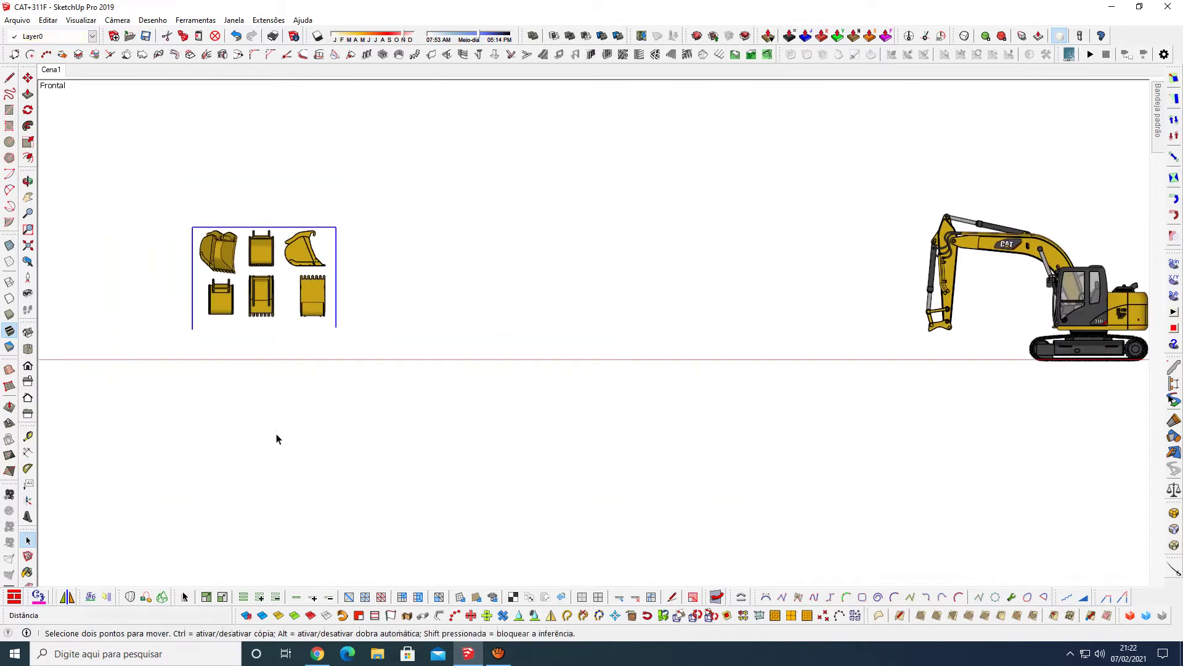
{"action": "left_click", "coordinate": [186, 427], "text": "ctrl"}
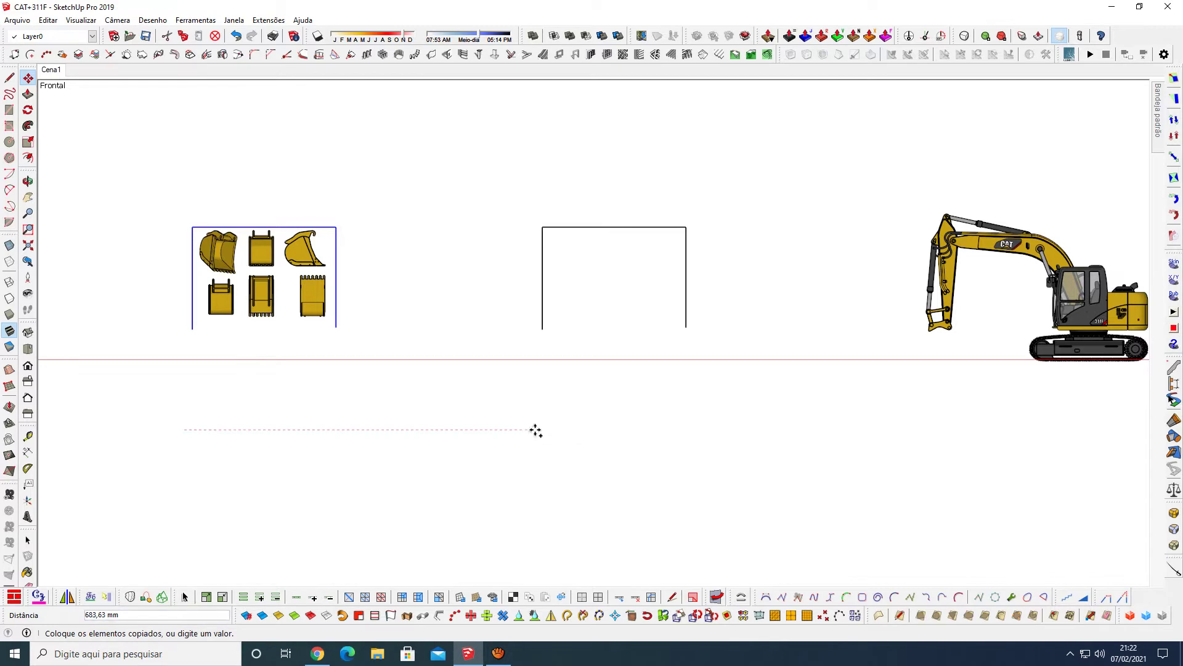
{"action": "left_click", "coordinate": [536, 431]}
{"action": "key", "text": "space"}
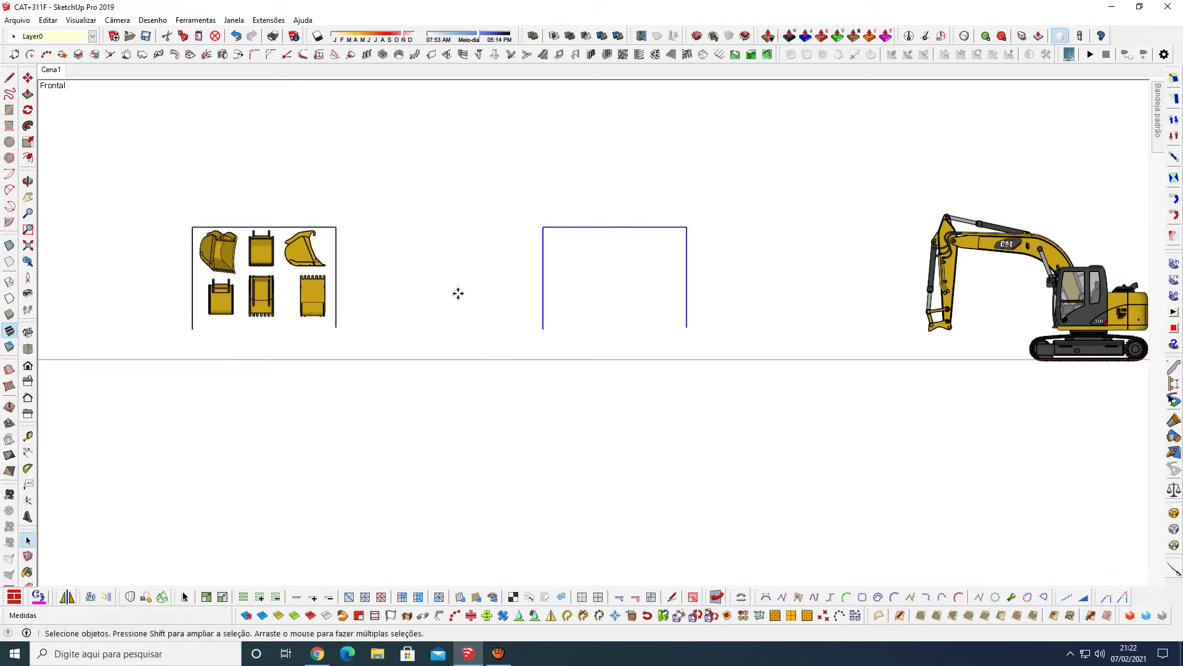
{"action": "left_click", "coordinate": [52, 70]}
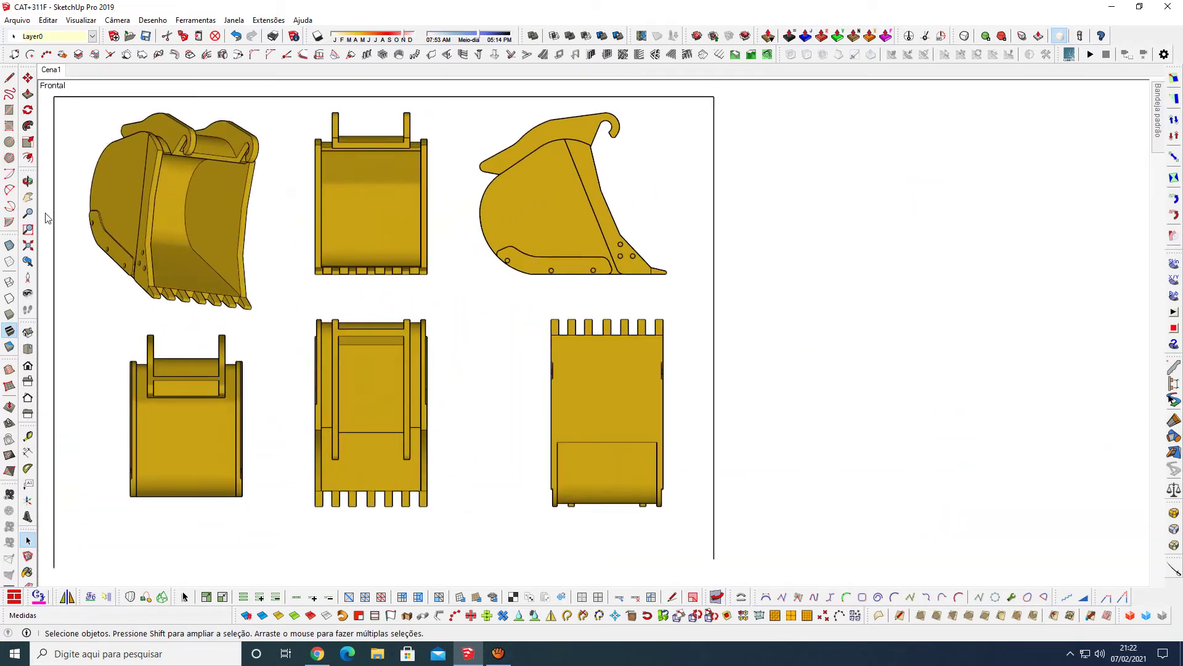
Step: Pan to the empty sheet beside the views sheet and add it as scene Cena2 via Adicionar
{"action": "left_click", "coordinate": [28, 197]}
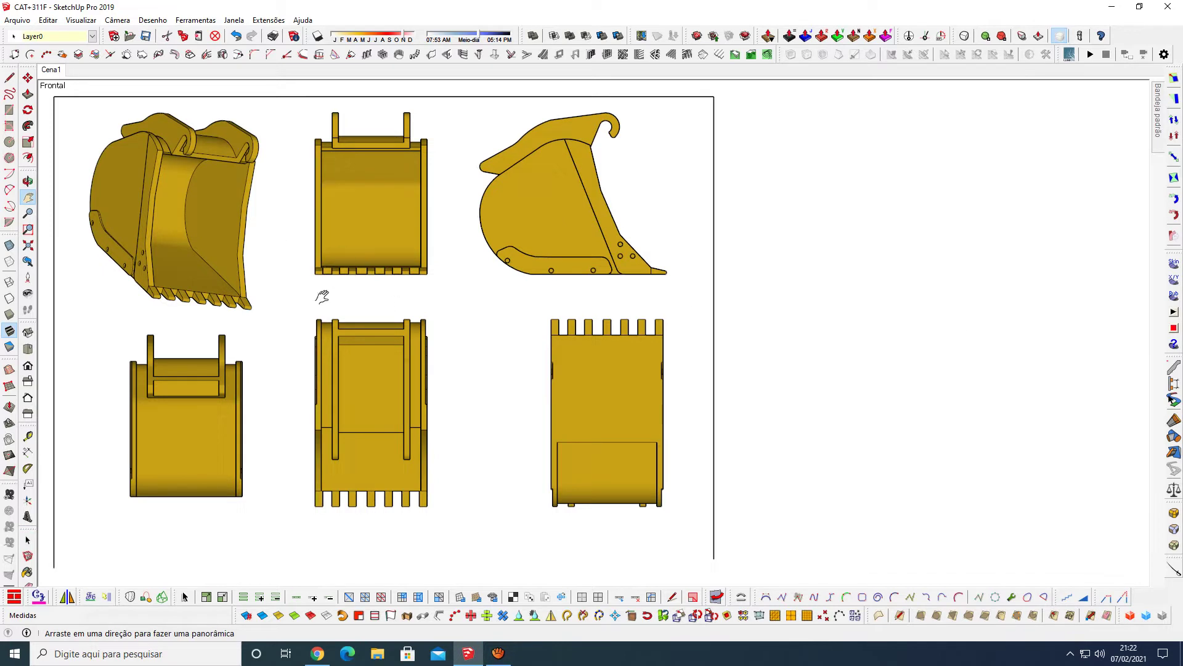
{"action": "left_click_drag", "start_coordinate": [840, 326], "coordinate": [404, 328]}
{"action": "left_click_drag", "start_coordinate": [1044, 322], "coordinate": [423, 320]}
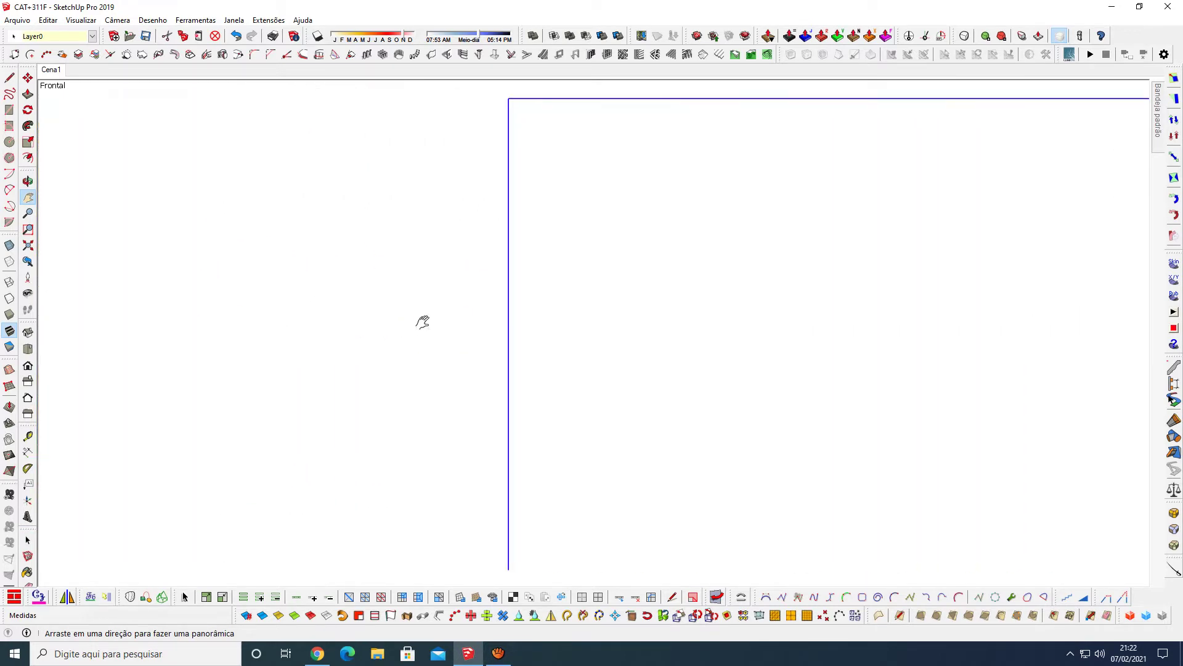
{"action": "mouse_move", "coordinate": [877, 333]}
{"action": "left_mouse_down"}
{"action": "mouse_move", "coordinate": [682, 322]}
{"action": "mouse_move", "coordinate": [481, 335]}
{"action": "left_mouse_up"}
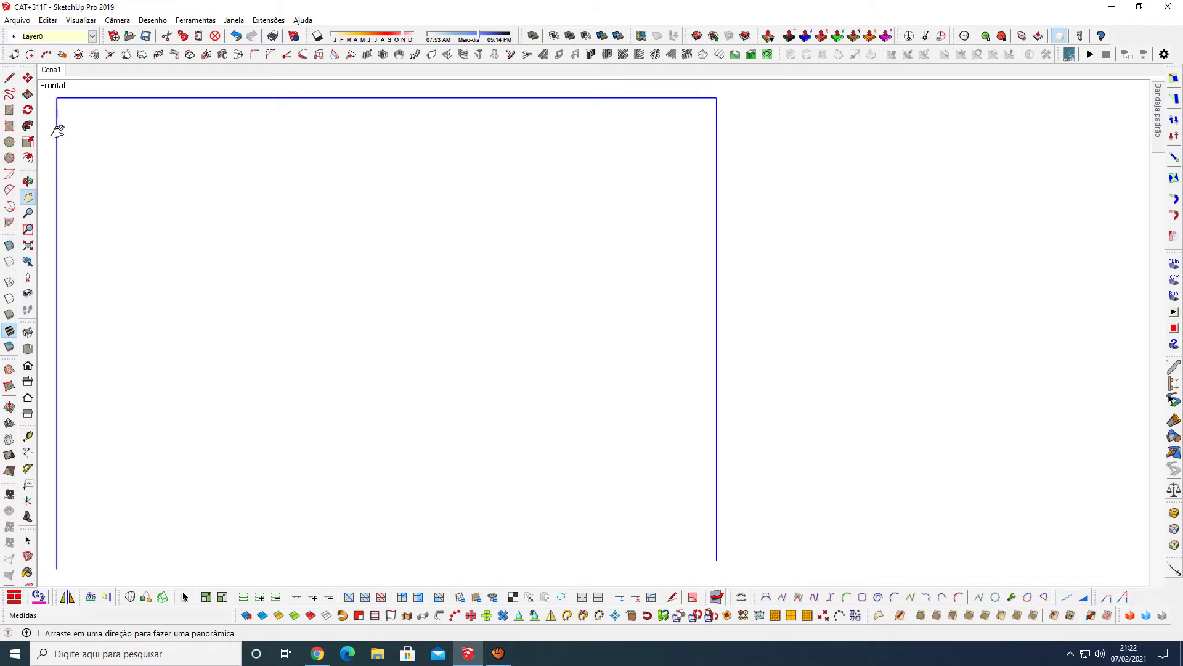
{"action": "key", "text": "space"}
{"action": "key", "text": "l"}
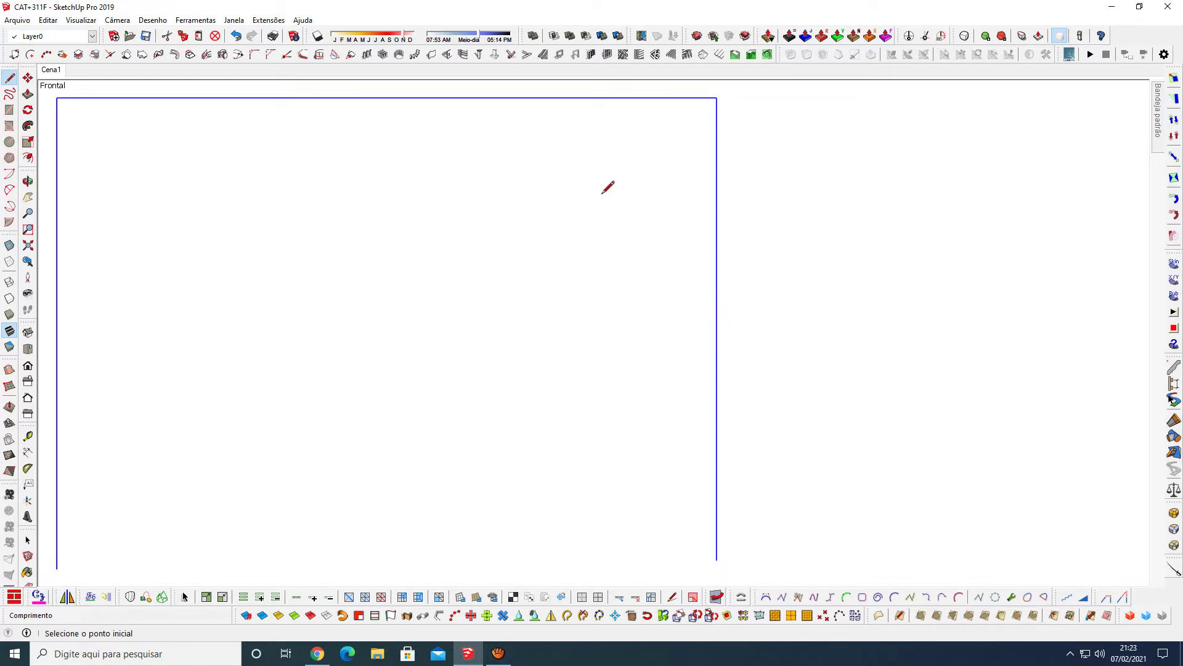
{"action": "key", "text": "space"}
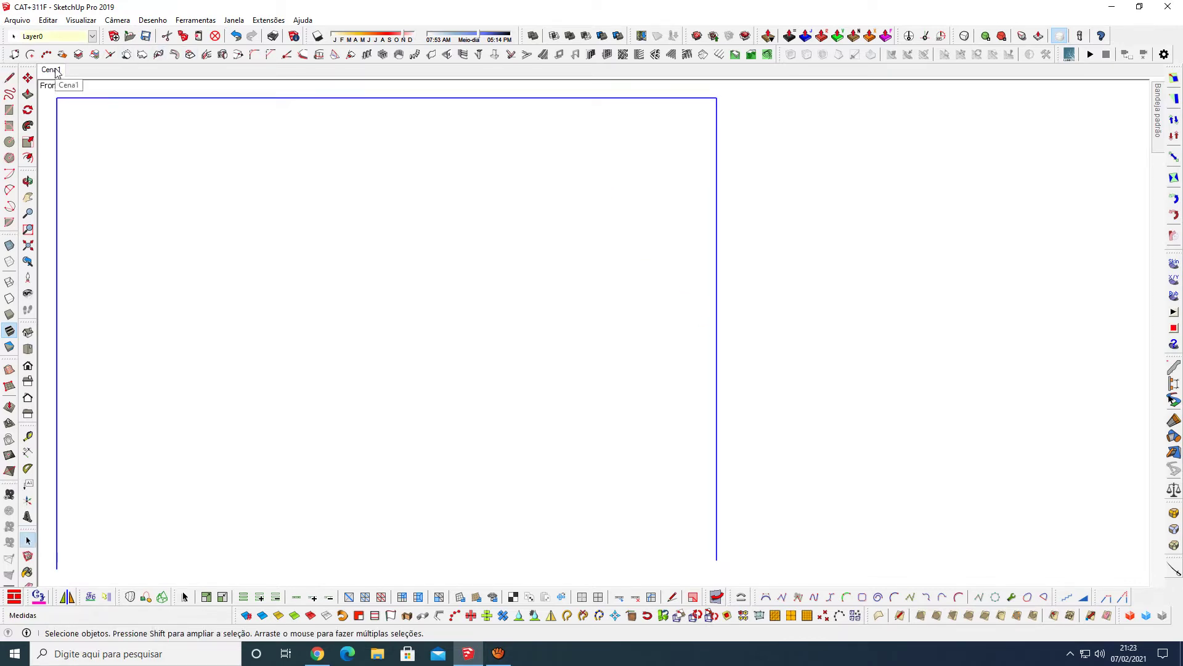
{"action": "right_click", "coordinate": [56, 72]}
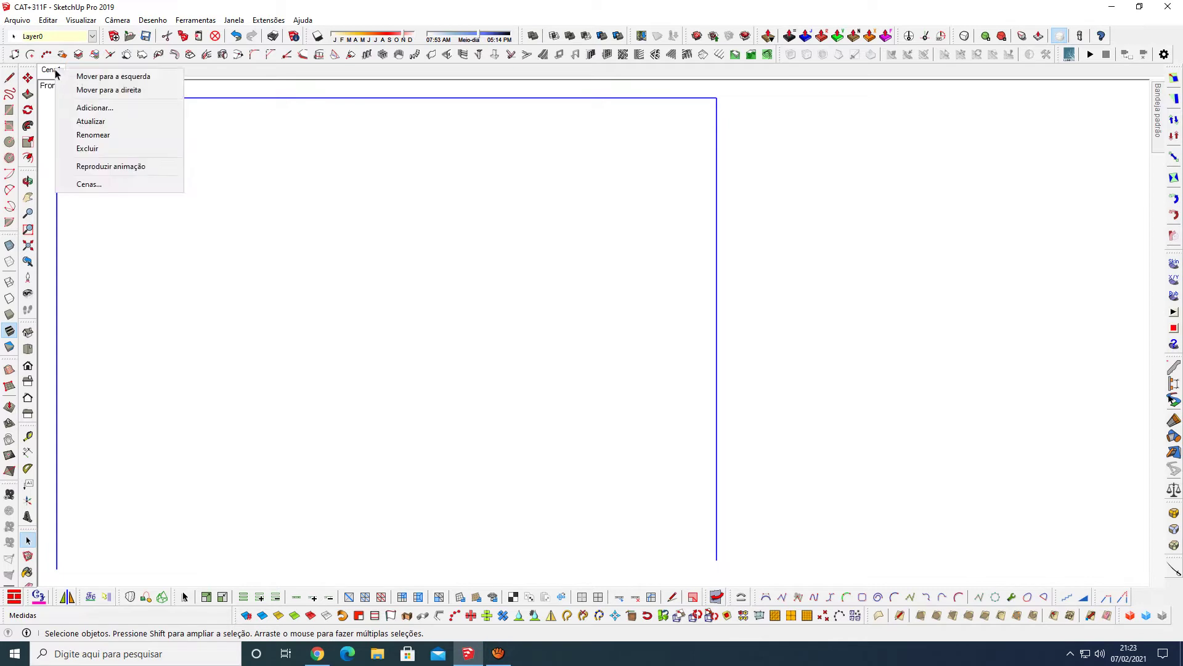
{"action": "left_click", "coordinate": [105, 109]}
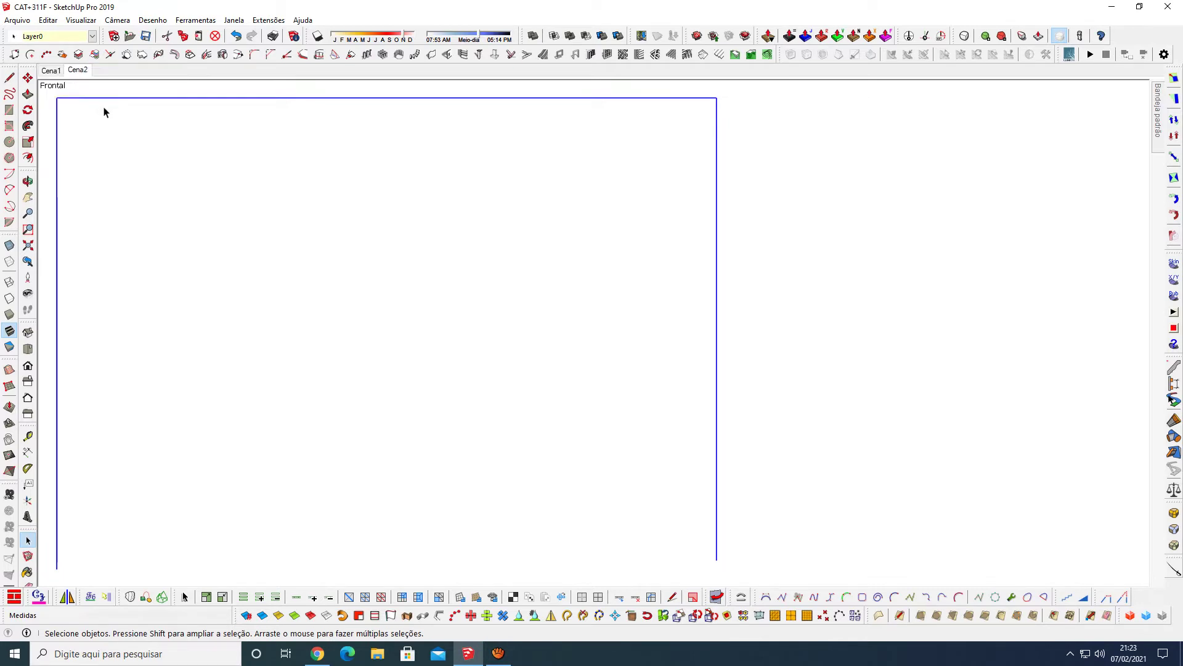
{"action": "left_click", "coordinate": [52, 71]}
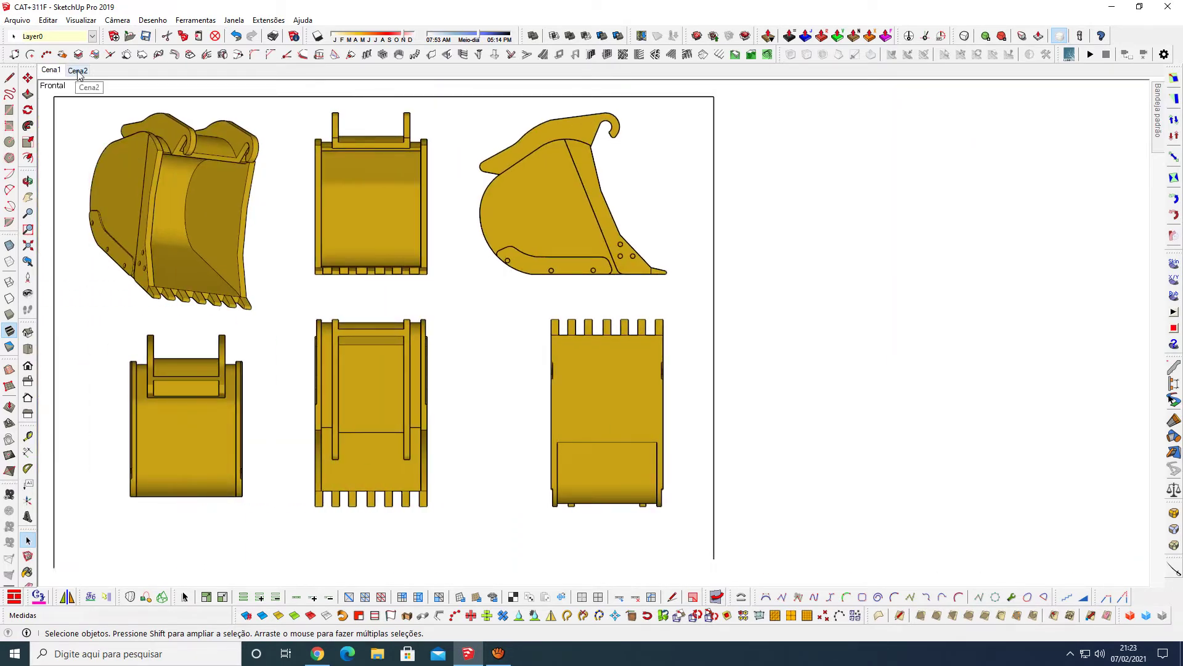
{"action": "left_click", "coordinate": [78, 71]}
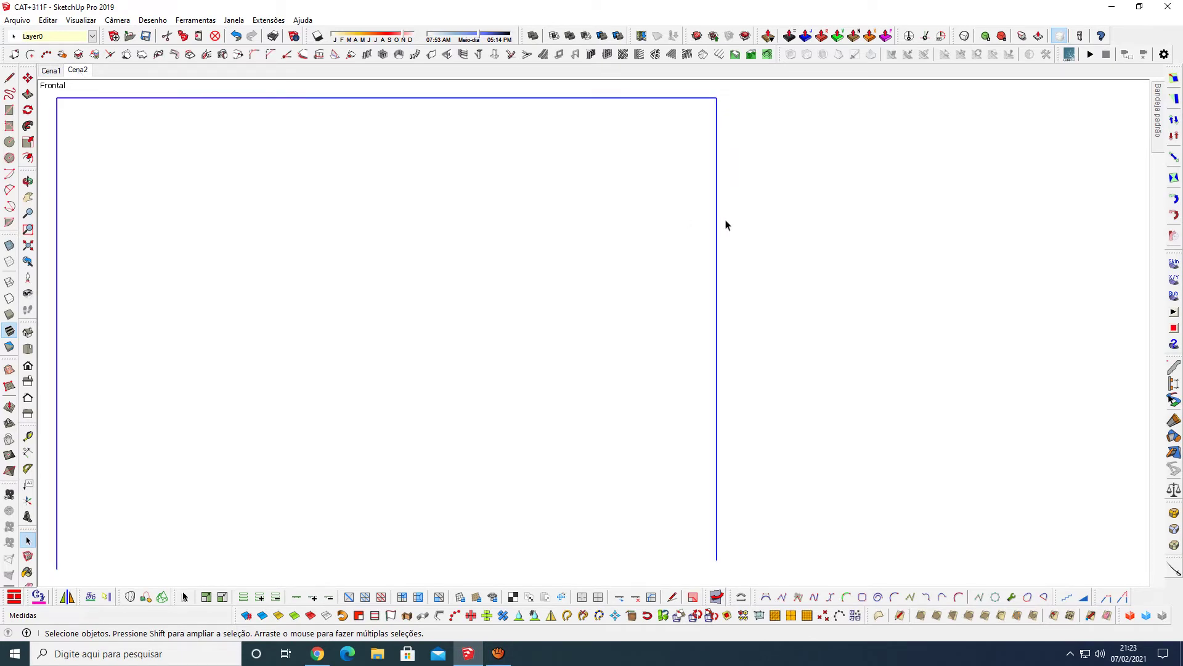
Step: Copy the side-view bucket across onto the empty second sheet
{"action": "scroll", "coordinate": [653, 271], "scroll_direction": "down", "scroll_amount": 1}
{"action": "scroll", "coordinate": [734, 274], "scroll_direction": "down", "scroll_amount": 2}
{"action": "scroll", "coordinate": [869, 284], "scroll_direction": "down", "scroll_amount": 2}
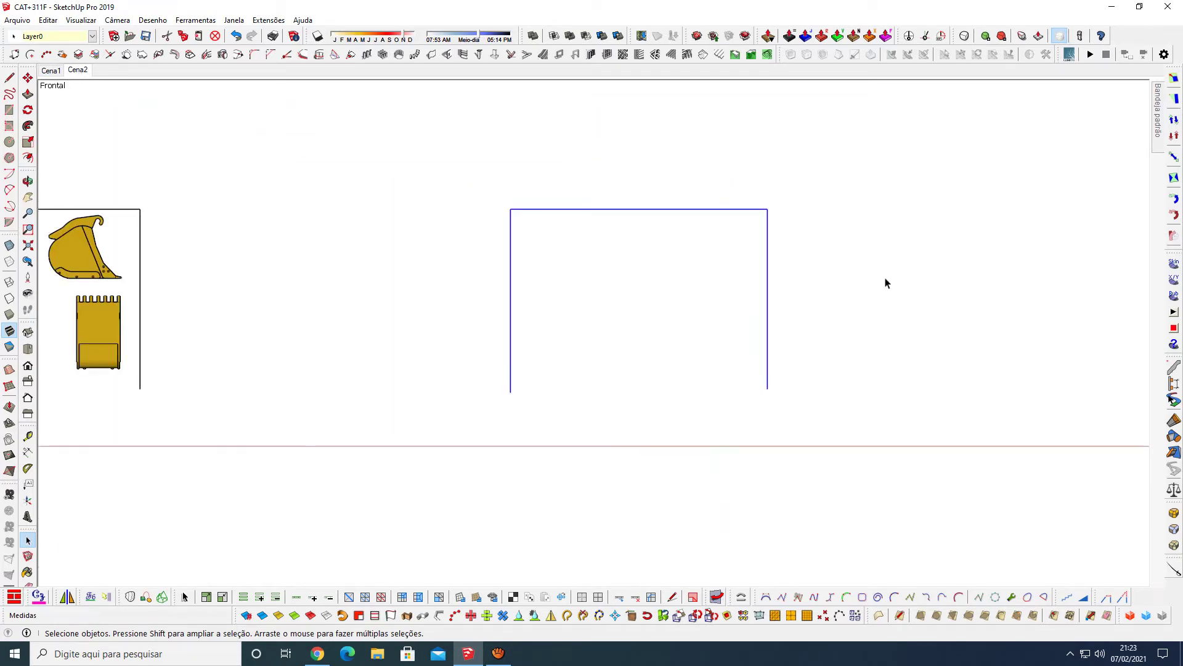
{"action": "scroll", "coordinate": [888, 283], "scroll_direction": "down", "scroll_amount": 1}
{"action": "scroll", "coordinate": [425, 278], "scroll_direction": "up", "scroll_amount": 1}
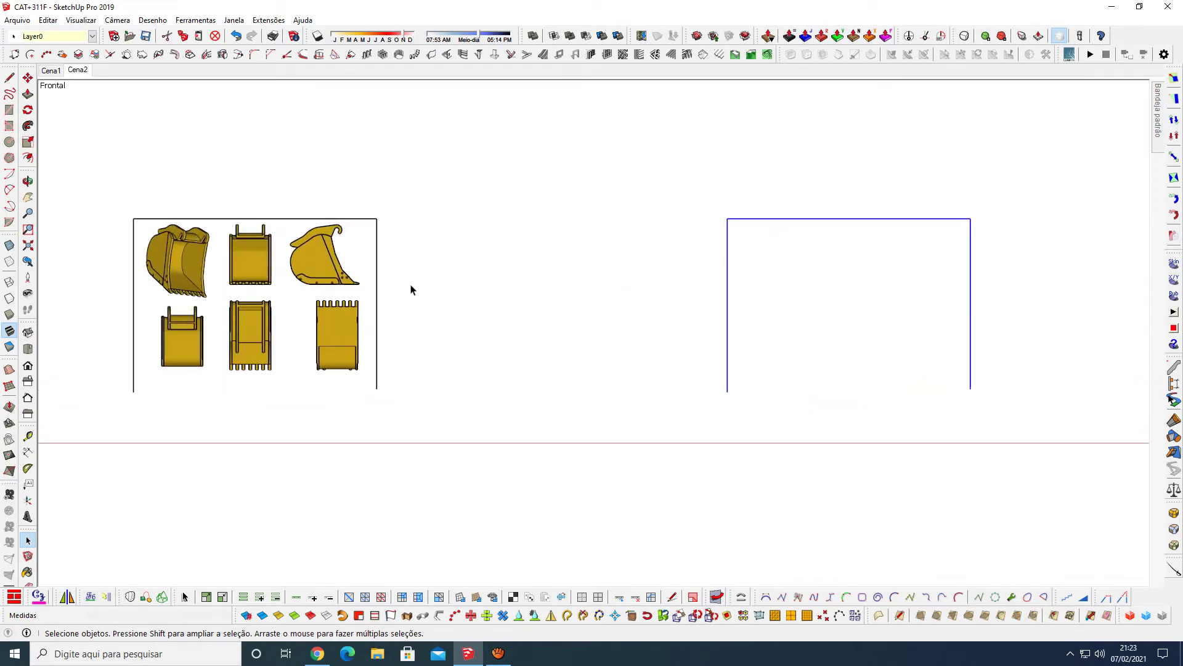
{"action": "left_click", "coordinate": [312, 254]}
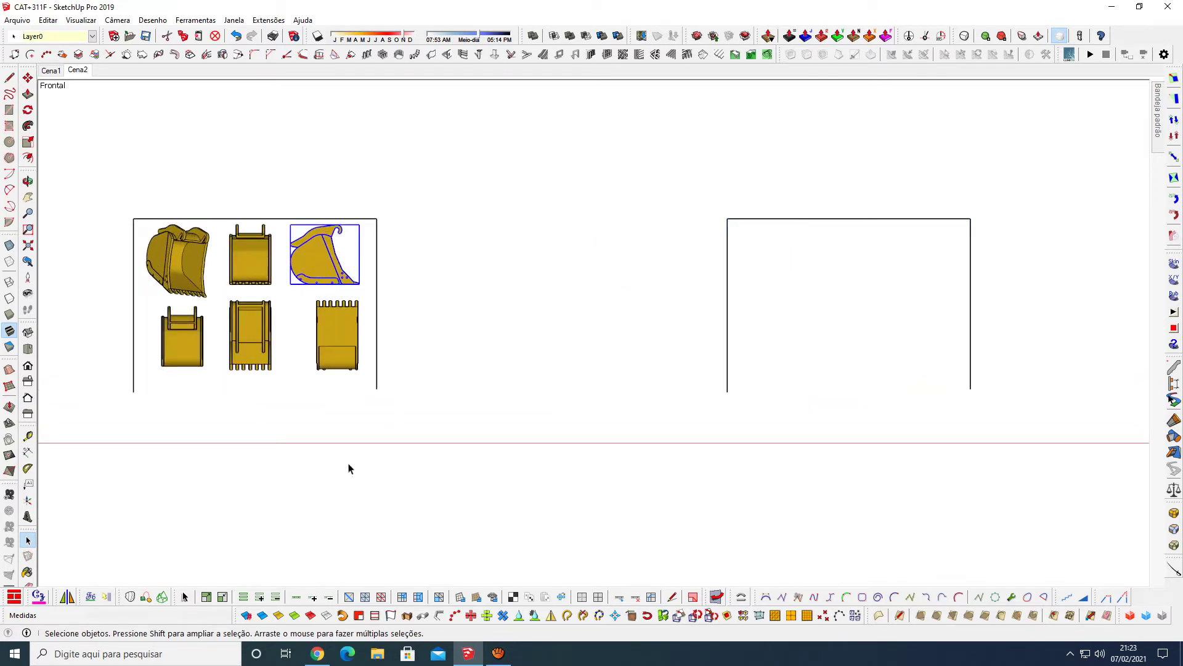
{"action": "key", "text": "m"}
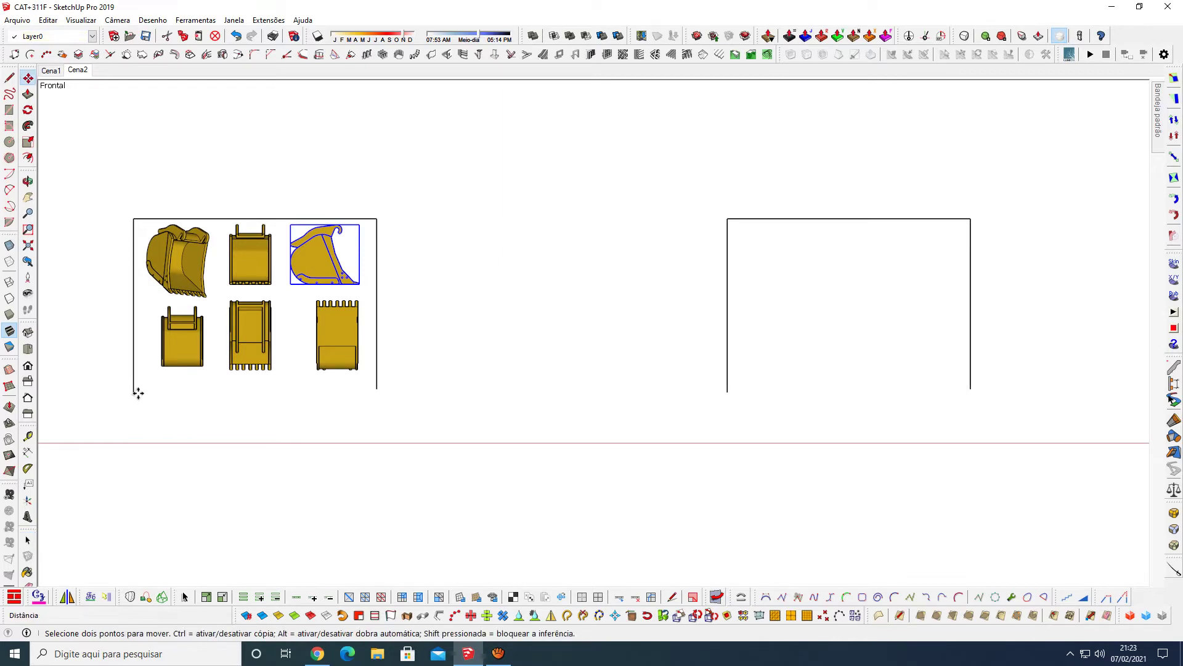
{"action": "left_click", "coordinate": [135, 394]}
{"action": "key", "text": "ctrl"}
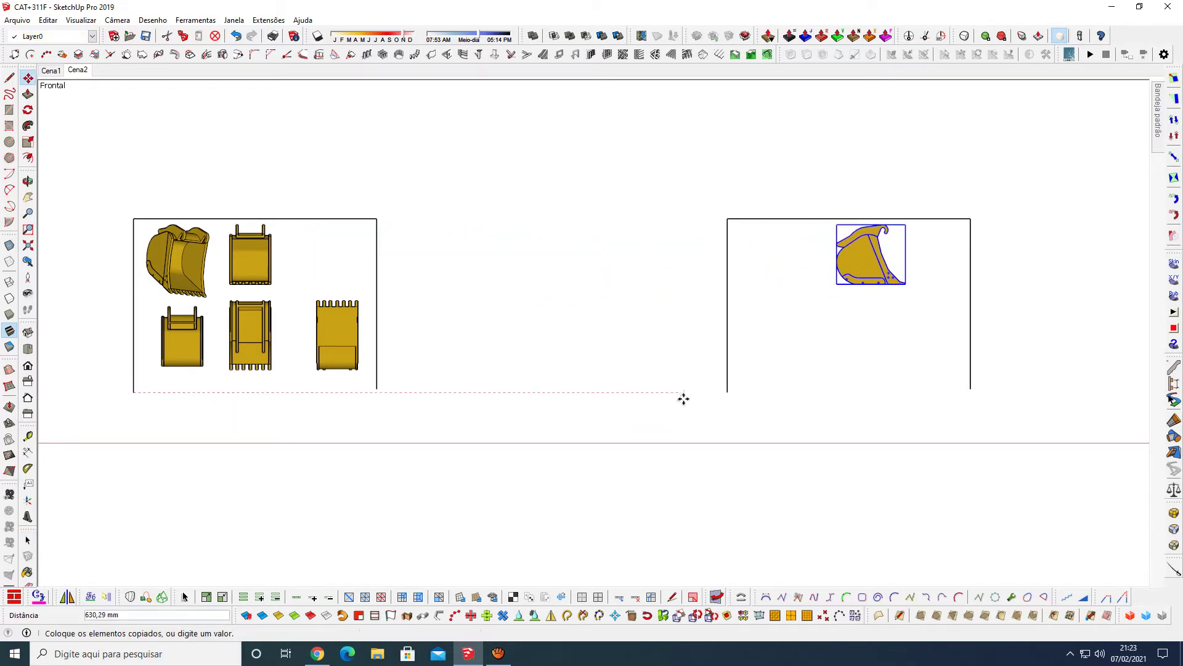
{"action": "left_click", "coordinate": [727, 392]}
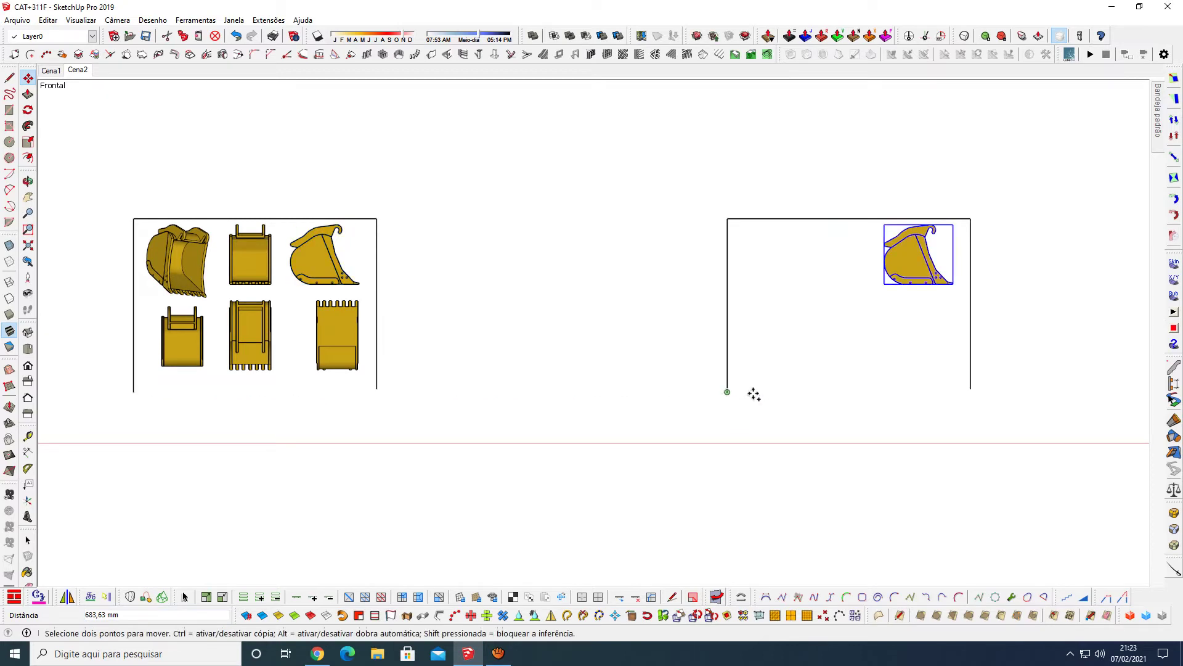
Step: Shift the copy 173 into the sheet's top-left corner and return to the Cena2 view
{"action": "left_click", "coordinate": [970, 389]}
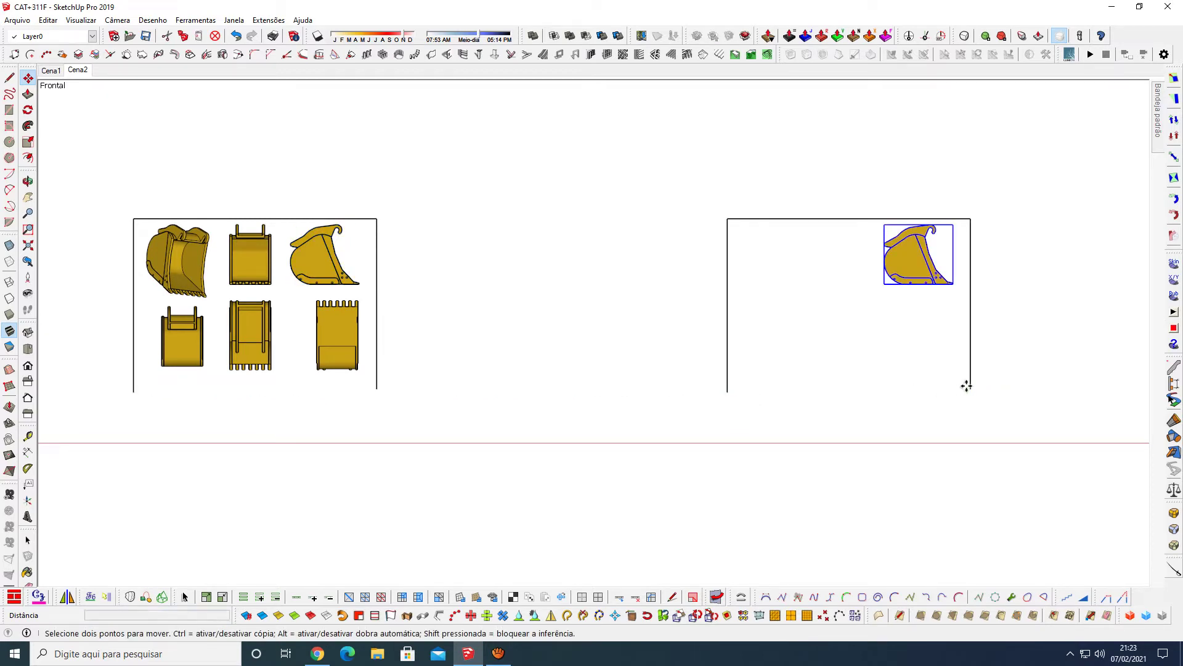
{"action": "left_click", "coordinate": [885, 392]}
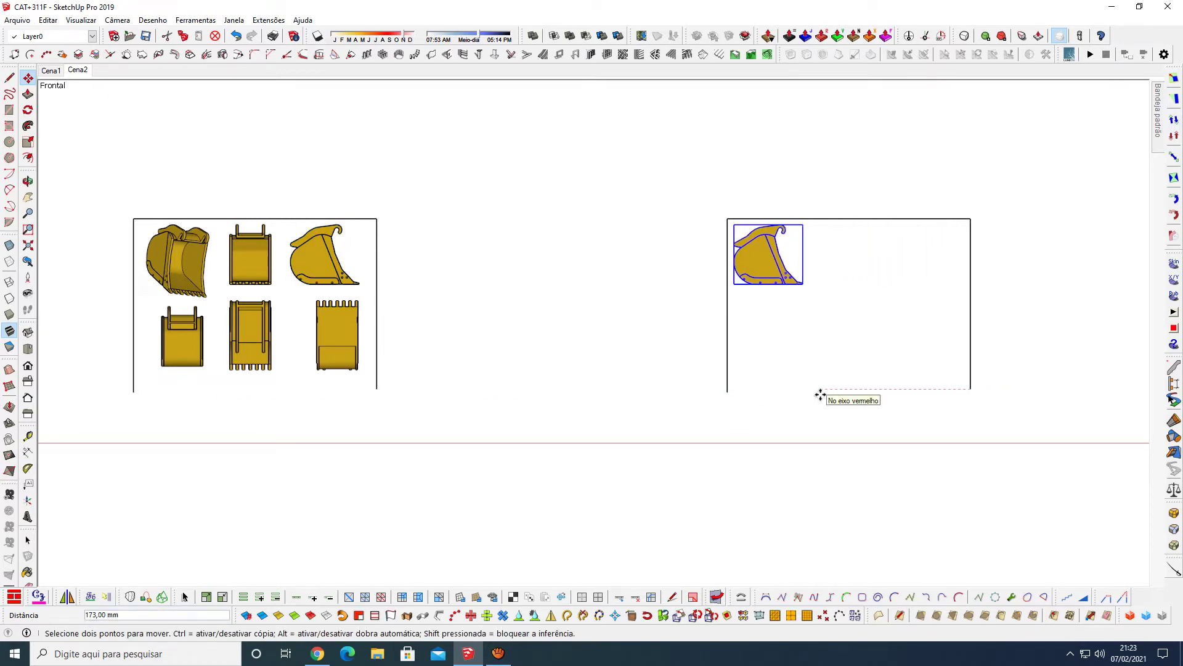
{"action": "type", "text": "173"}
{"action": "key", "text": "Return"}
{"action": "key", "text": "space"}
{"action": "left_click", "coordinate": [850, 265]}
{"action": "scroll", "coordinate": [869, 228], "scroll_direction": "up", "scroll_amount": 2}
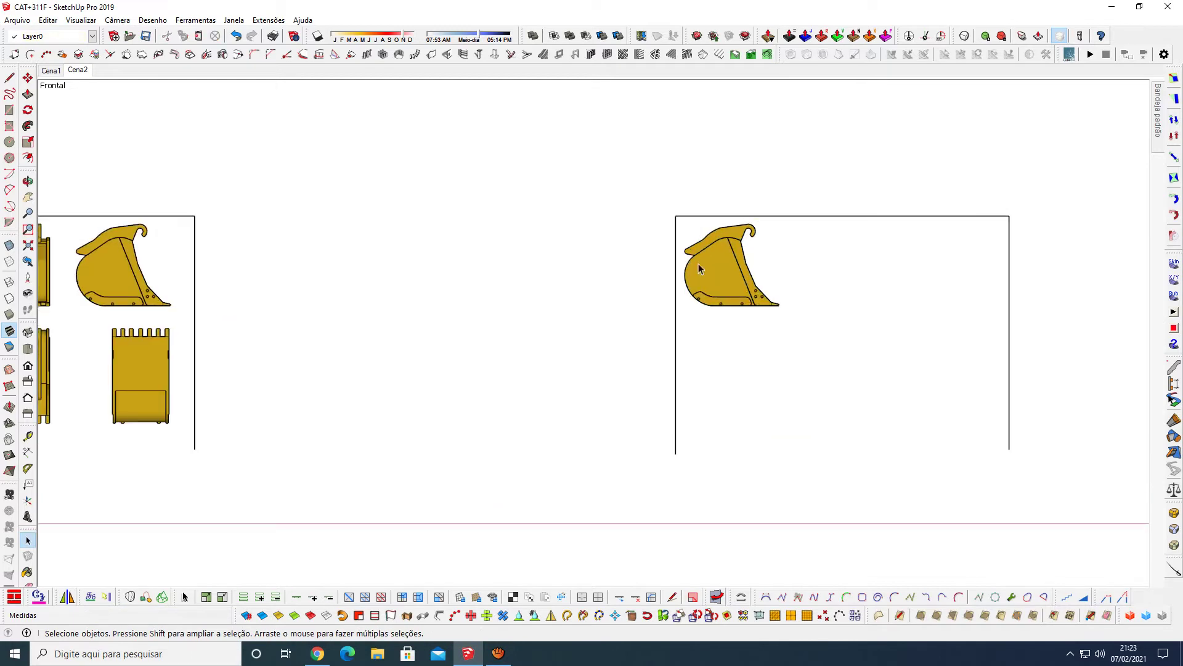
{"action": "left_click", "coordinate": [78, 70]}
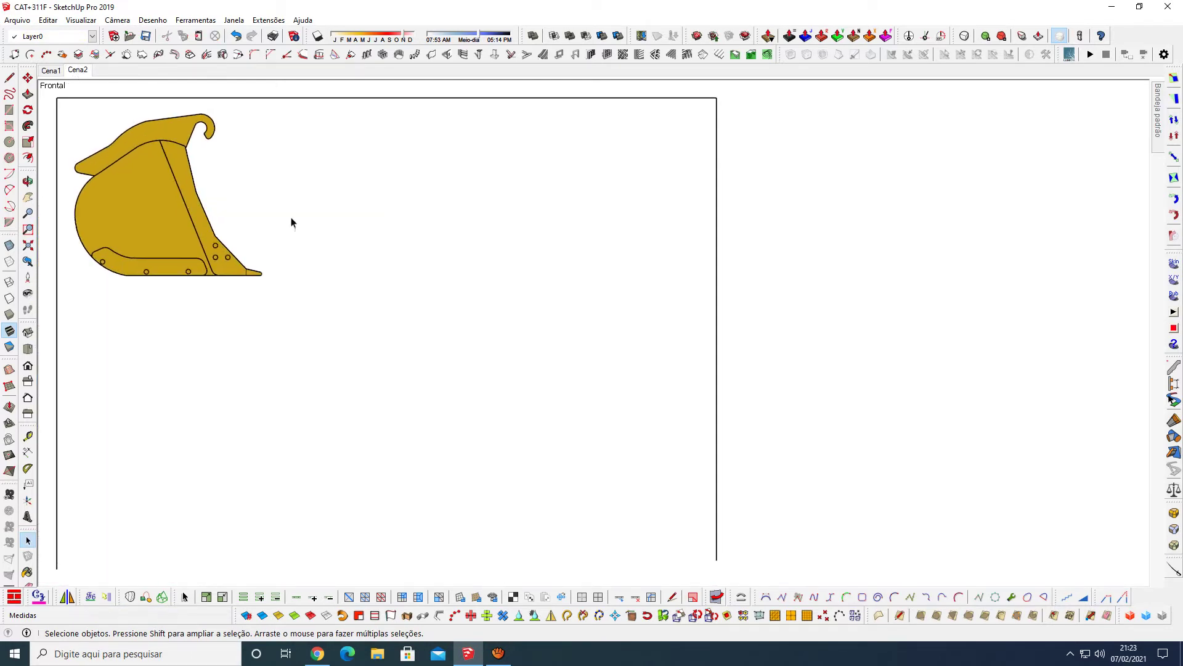
Step: Save the model, then explode the copied side-view bucket group into loose faces
{"action": "left_click", "coordinate": [138, 199]}
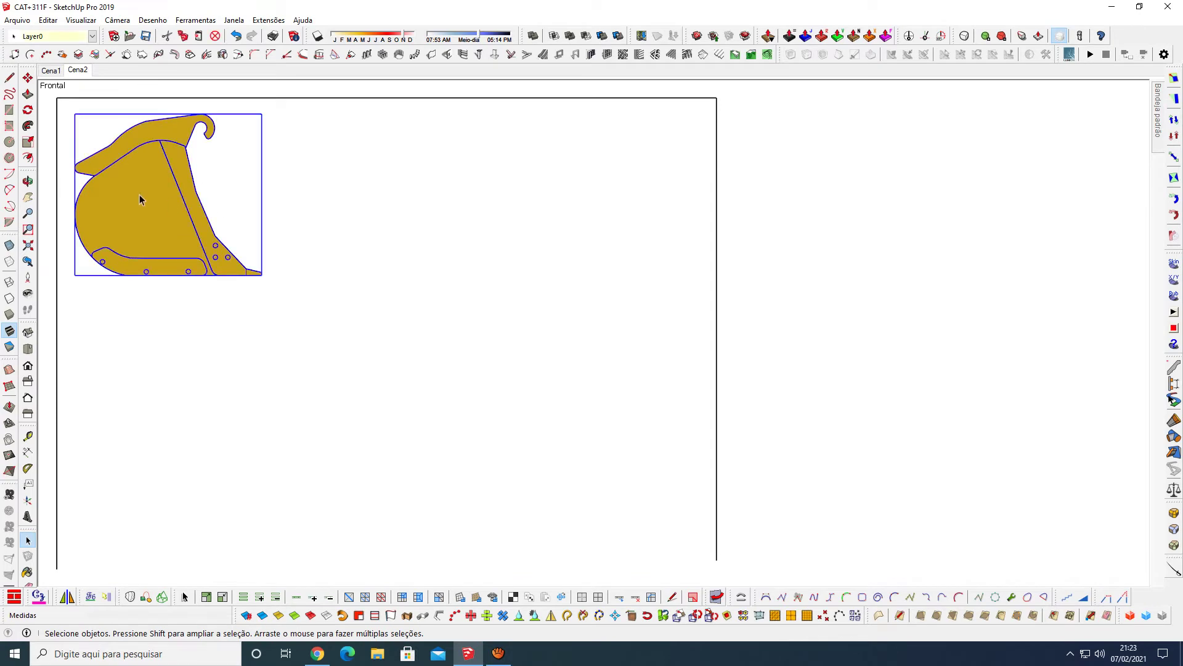
{"action": "left_click", "coordinate": [146, 38]}
{"action": "right_click", "coordinate": [145, 201]}
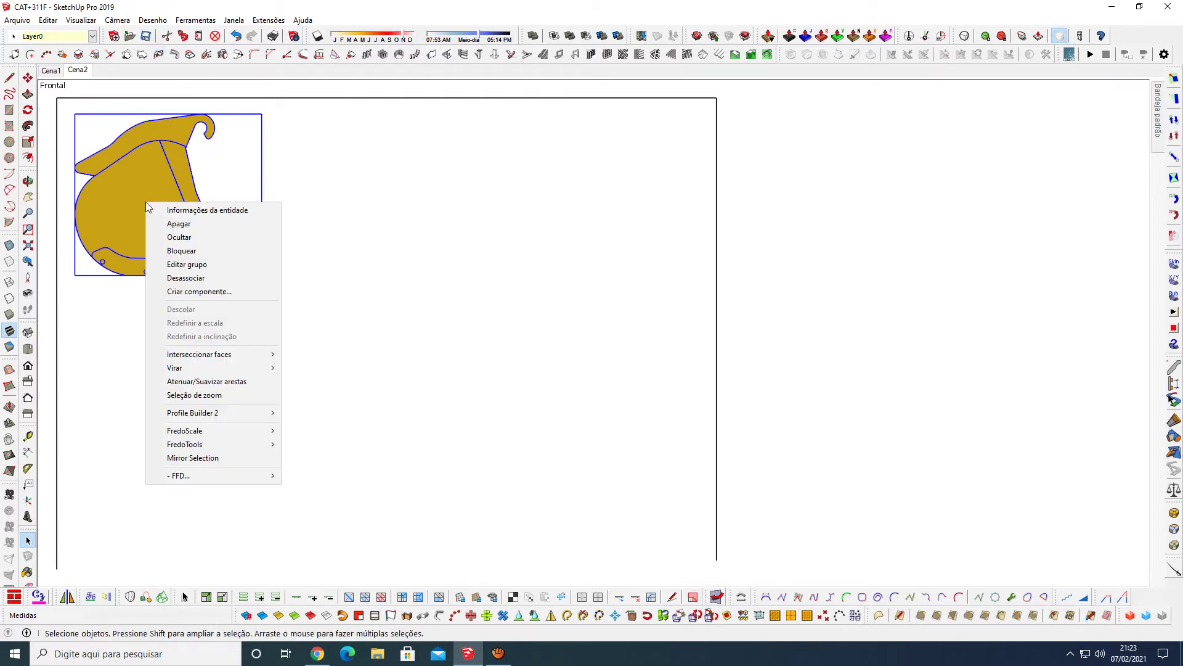
{"action": "left_click", "coordinate": [195, 279]}
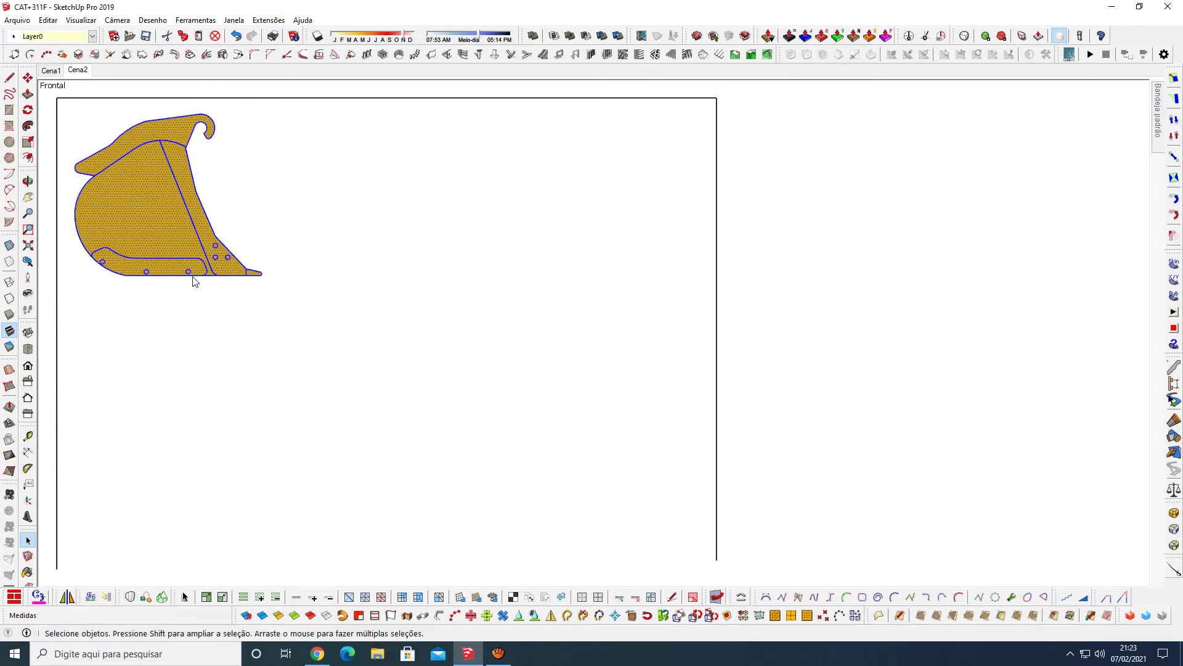
{"action": "left_click", "coordinate": [420, 307]}
Step: Select the bucket's inner, band, strip and slanted faces and try moving them, then cancel
{"action": "left_click", "coordinate": [184, 204]}
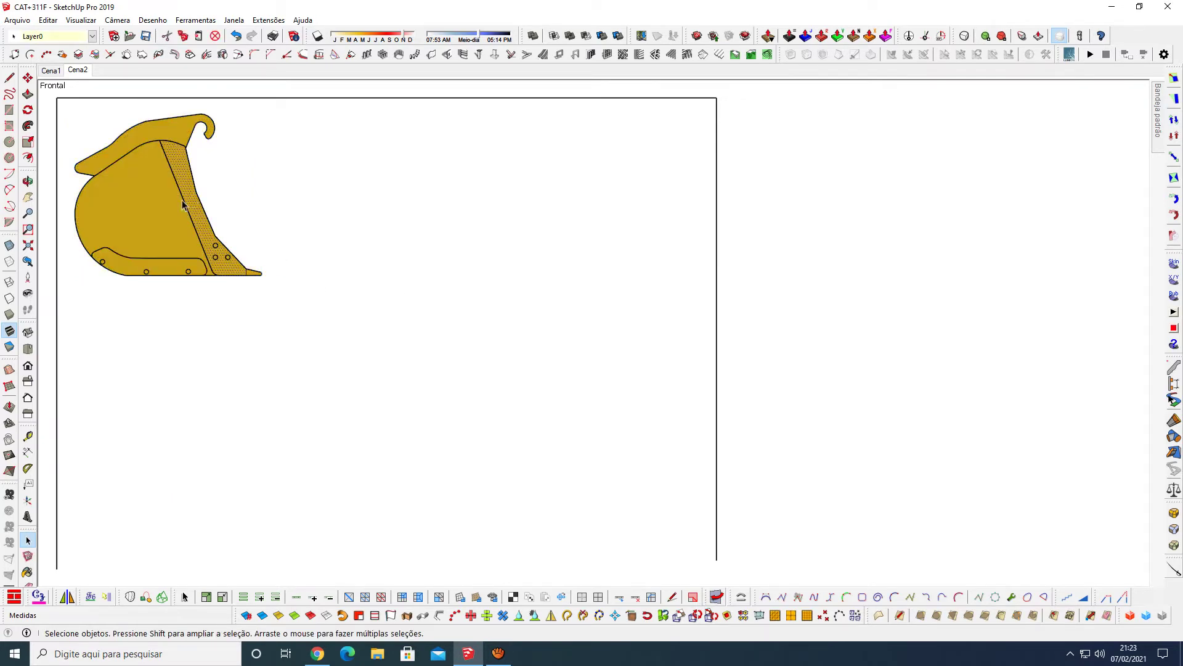
{"action": "left_click", "coordinate": [168, 134]}
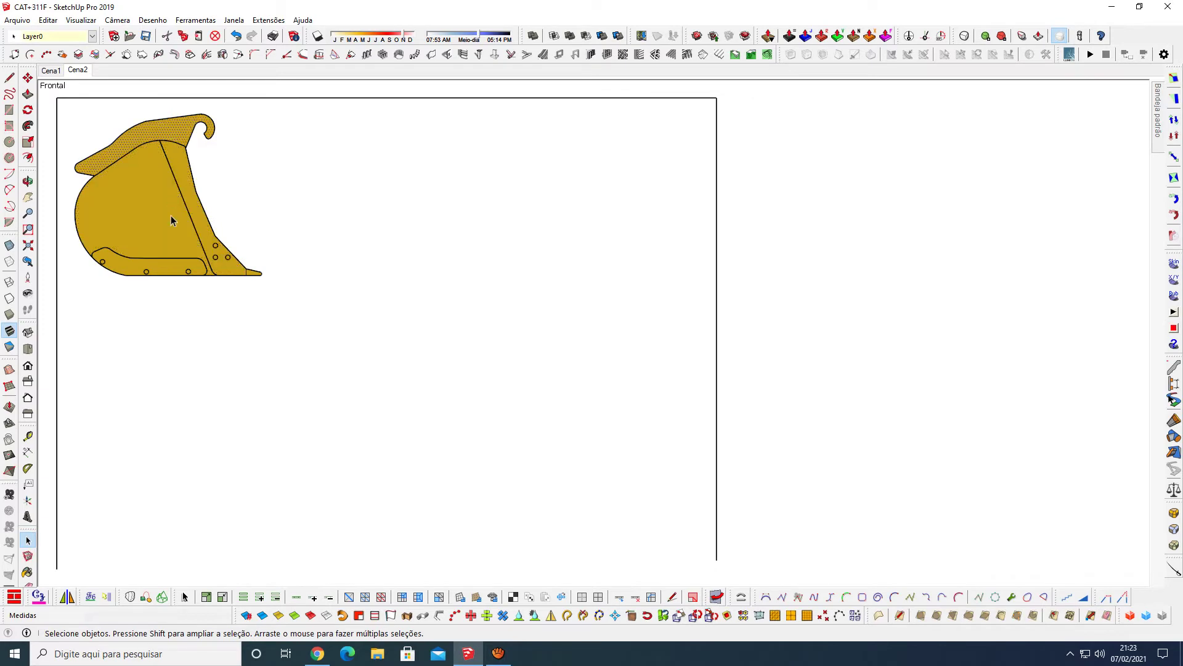
{"action": "left_click", "coordinate": [173, 268]}
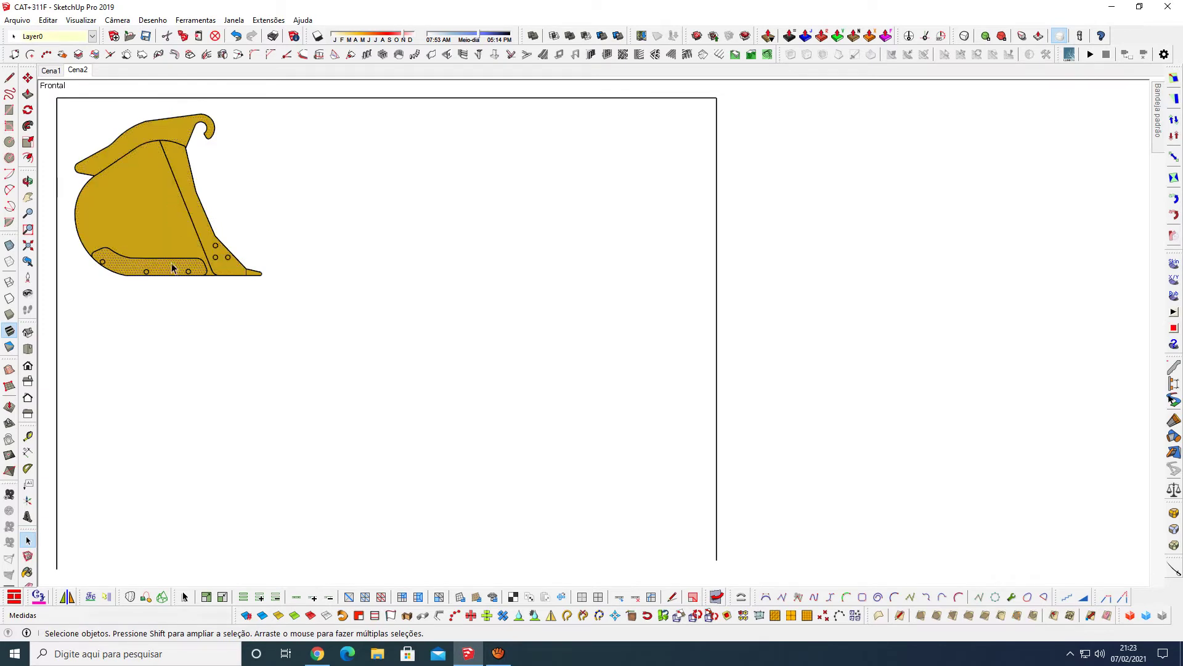
{"action": "left_click", "coordinate": [166, 225]}
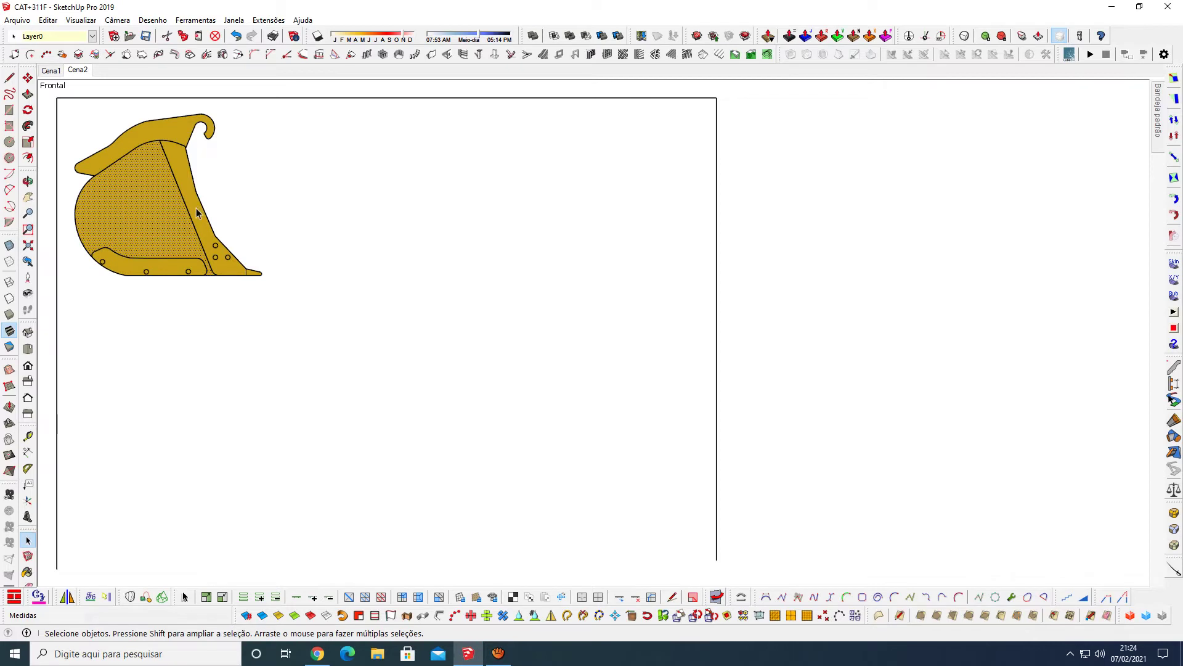
{"action": "left_click", "coordinate": [198, 213]}
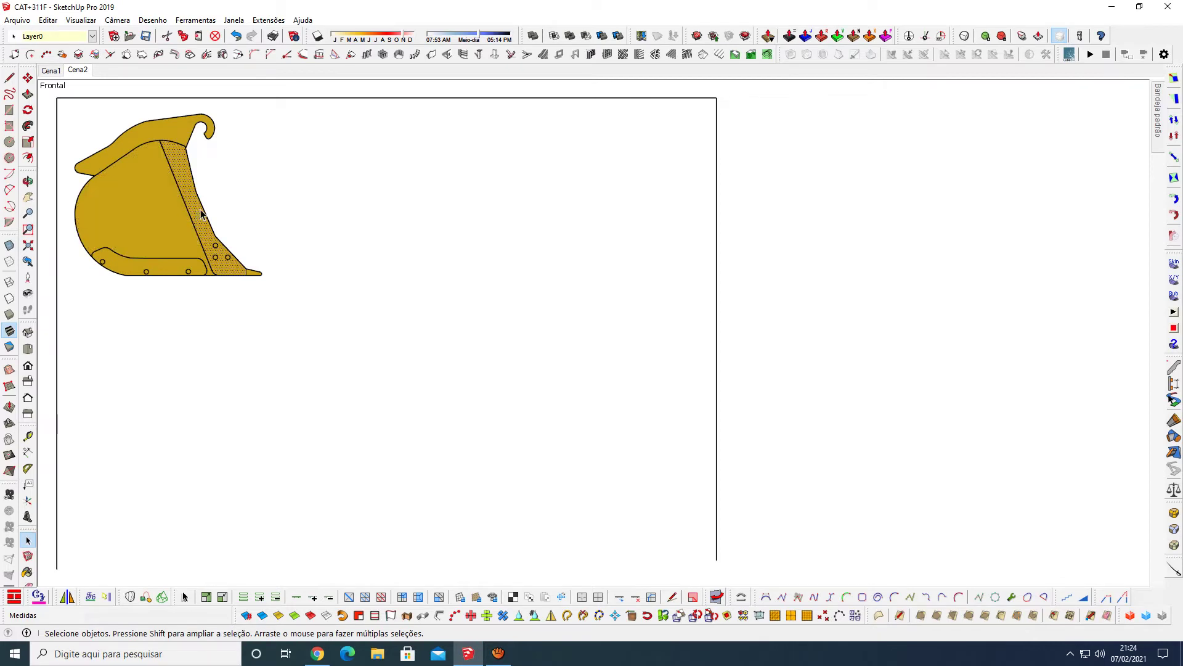
{"action": "left_click", "coordinate": [149, 213]}
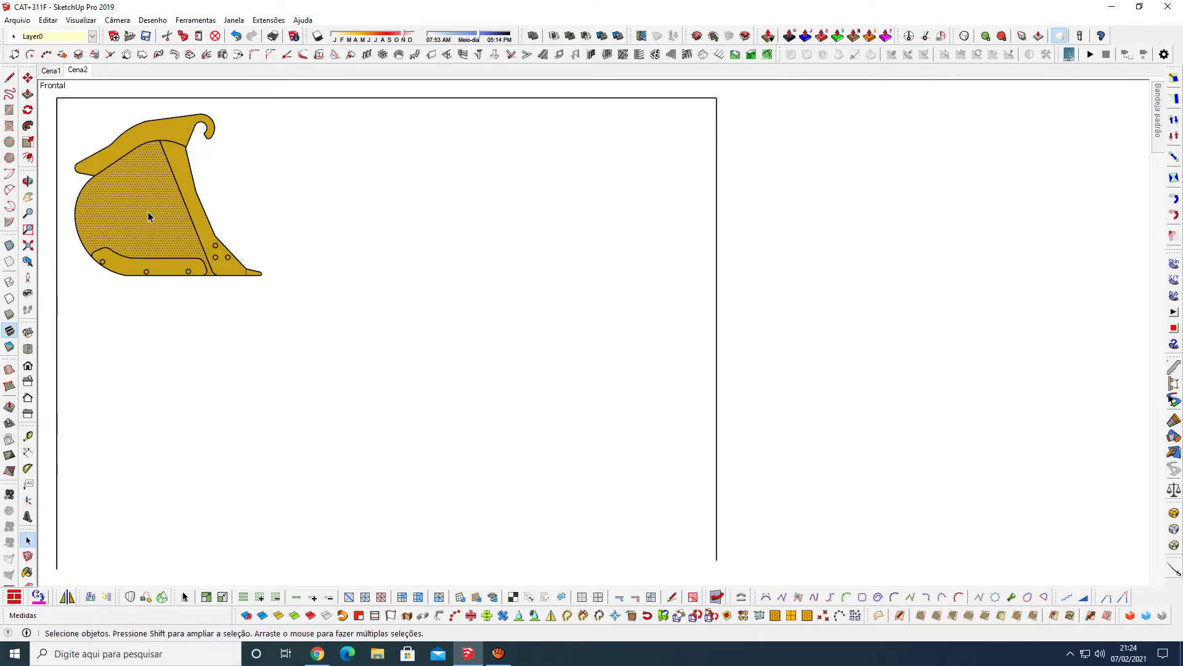
{"action": "key", "text": "m"}
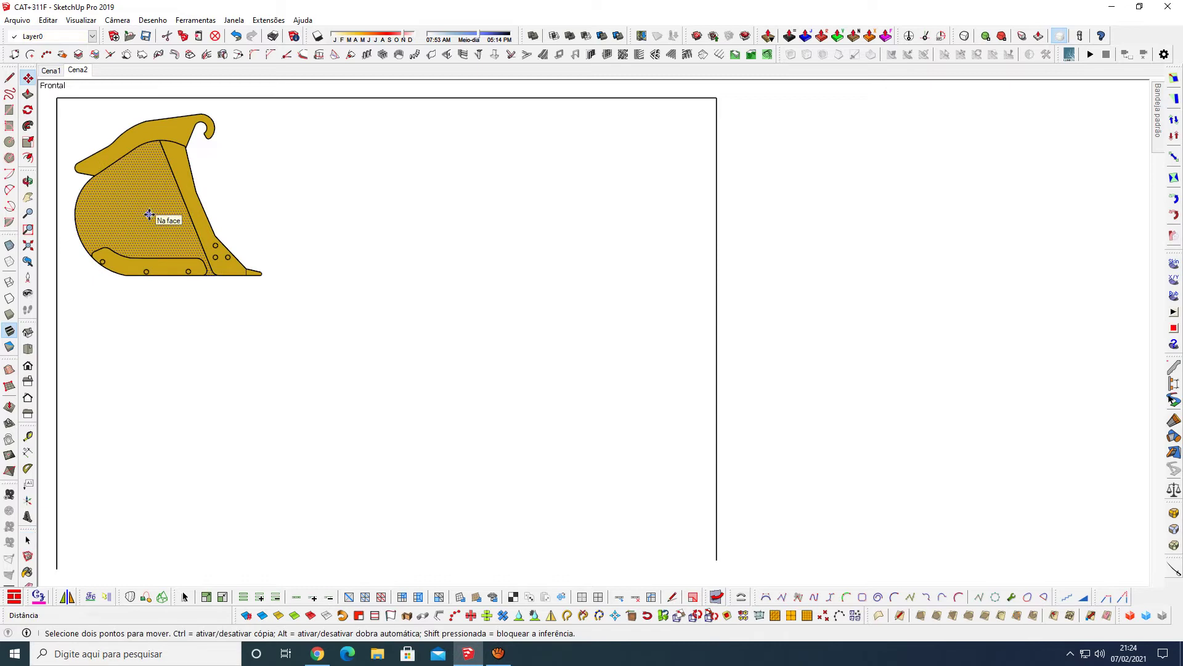
{"action": "left_click", "coordinate": [150, 214]}
{"action": "key", "text": "space"}
{"action": "middle_click_drag", "start_coordinate": [228, 254], "coordinate": [212, 277]}
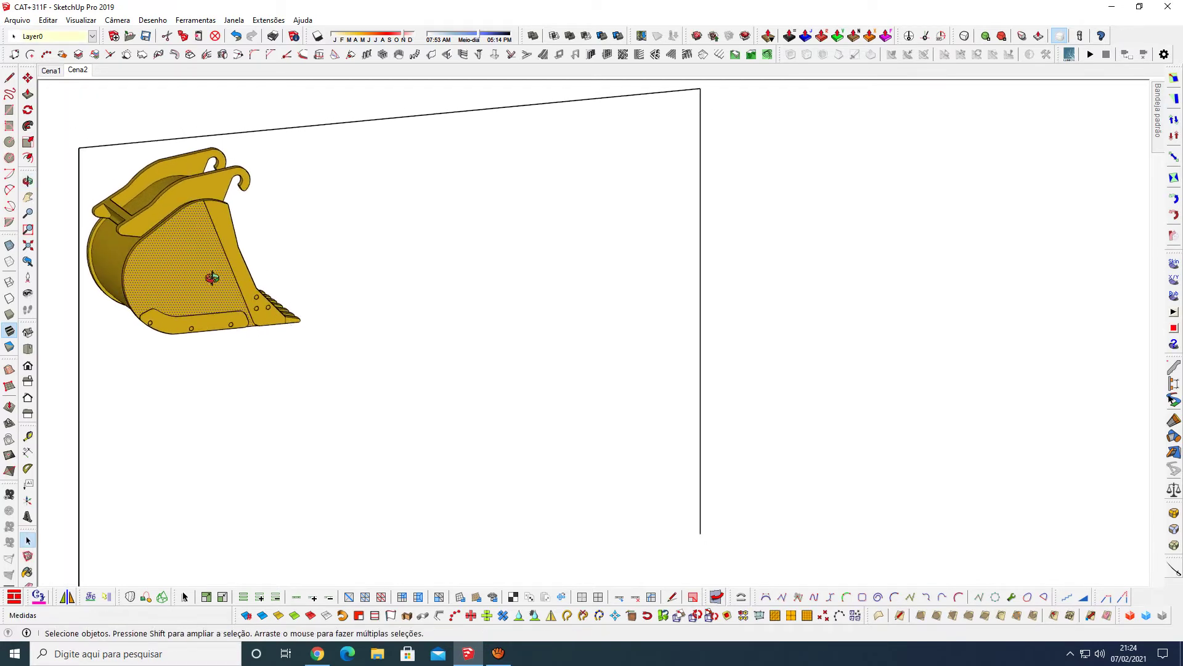
{"action": "key", "text": "m"}
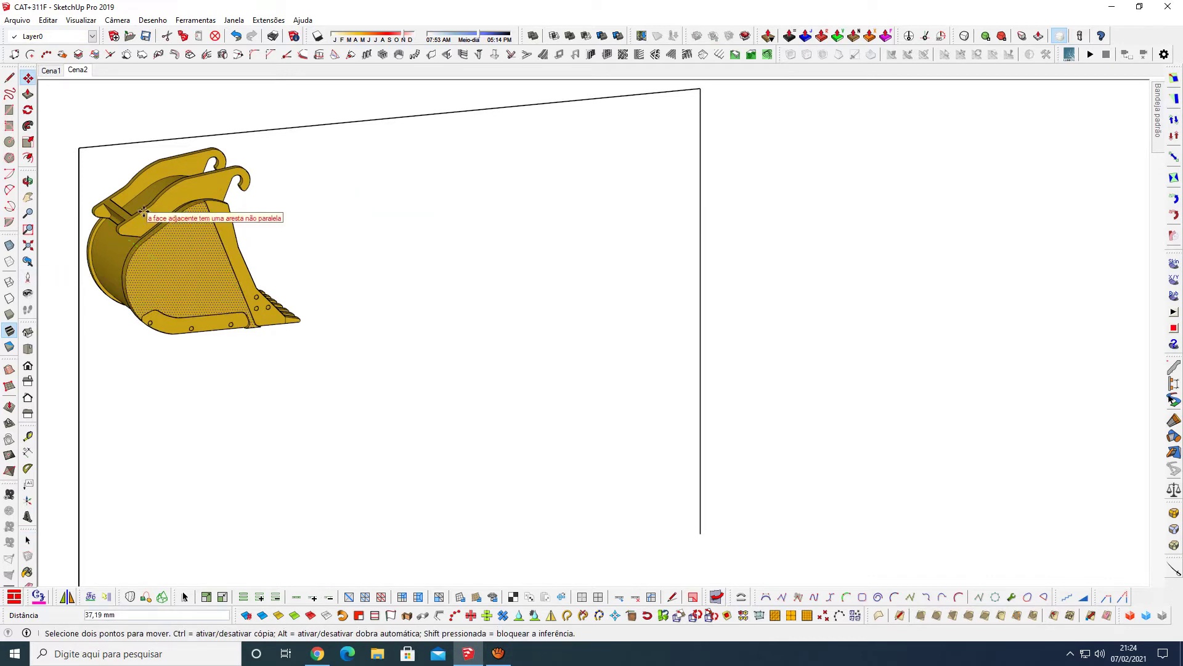
{"action": "key", "text": "space"}
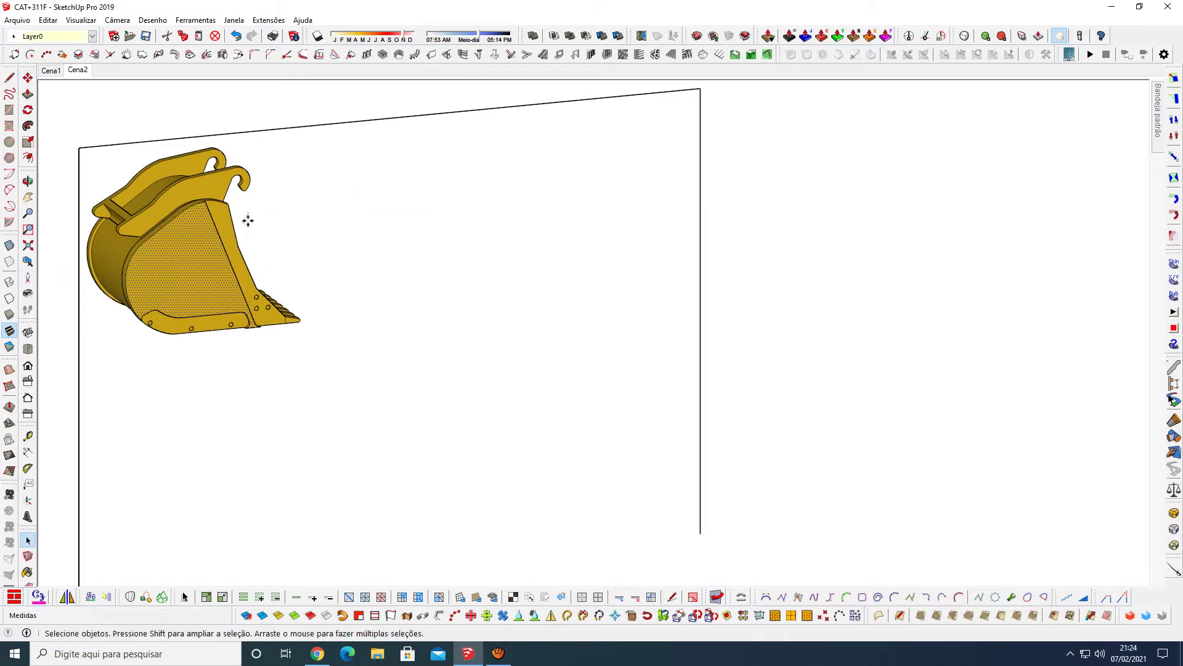
Step: Undo the last bucket edit and abandon a further move attempt
{"action": "key", "text": "ctrl+z"}
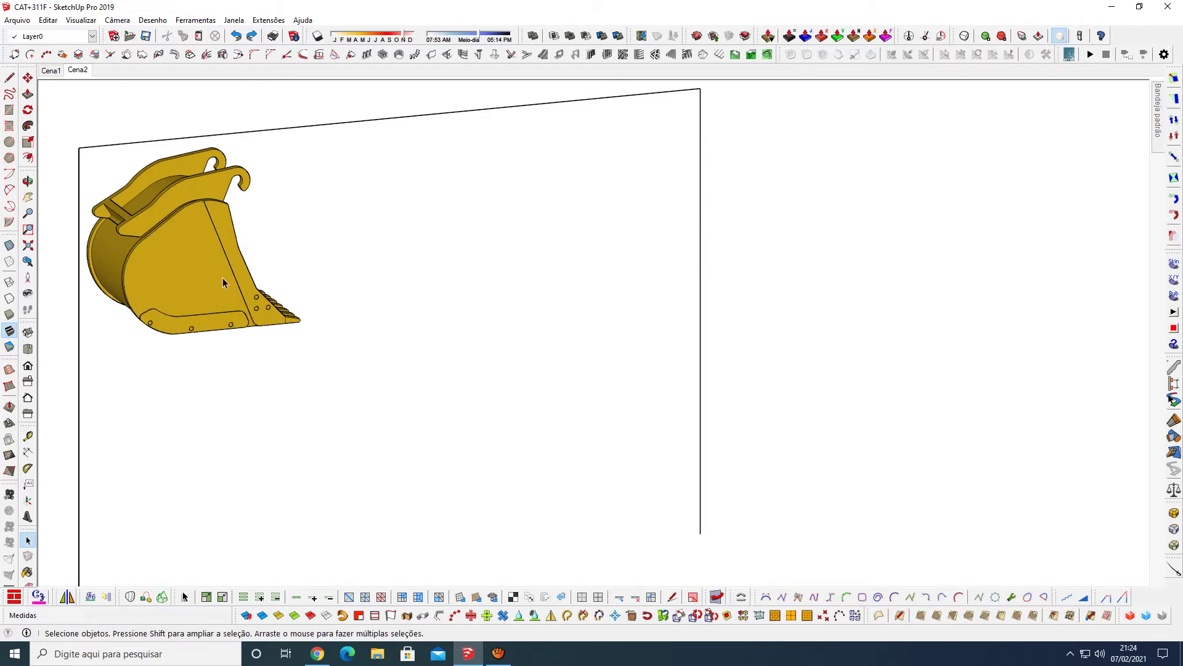
{"action": "key", "text": "m"}
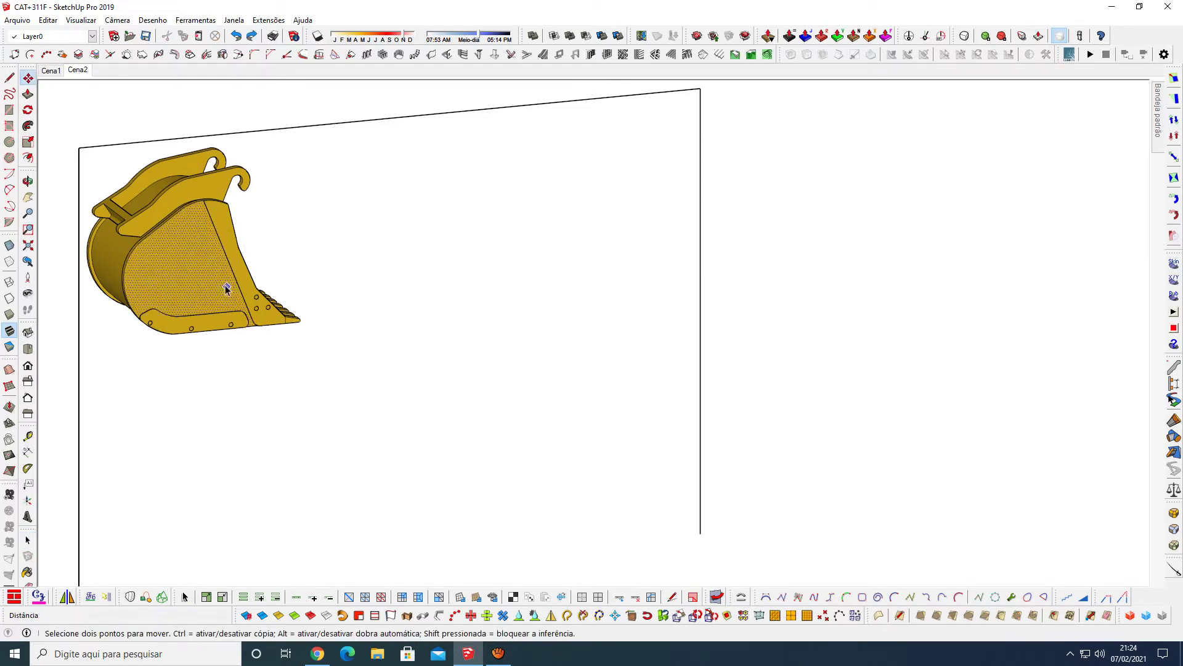
{"action": "left_click", "coordinate": [264, 259]}
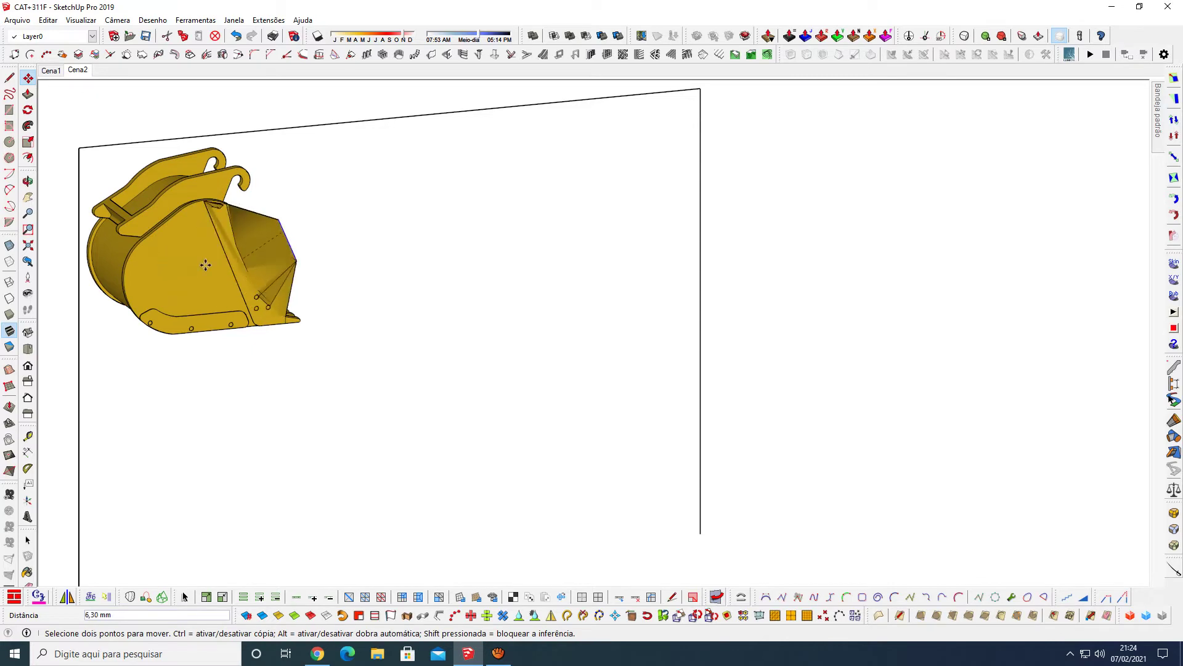
{"action": "key", "text": "Escape"}
{"action": "key", "text": "space"}
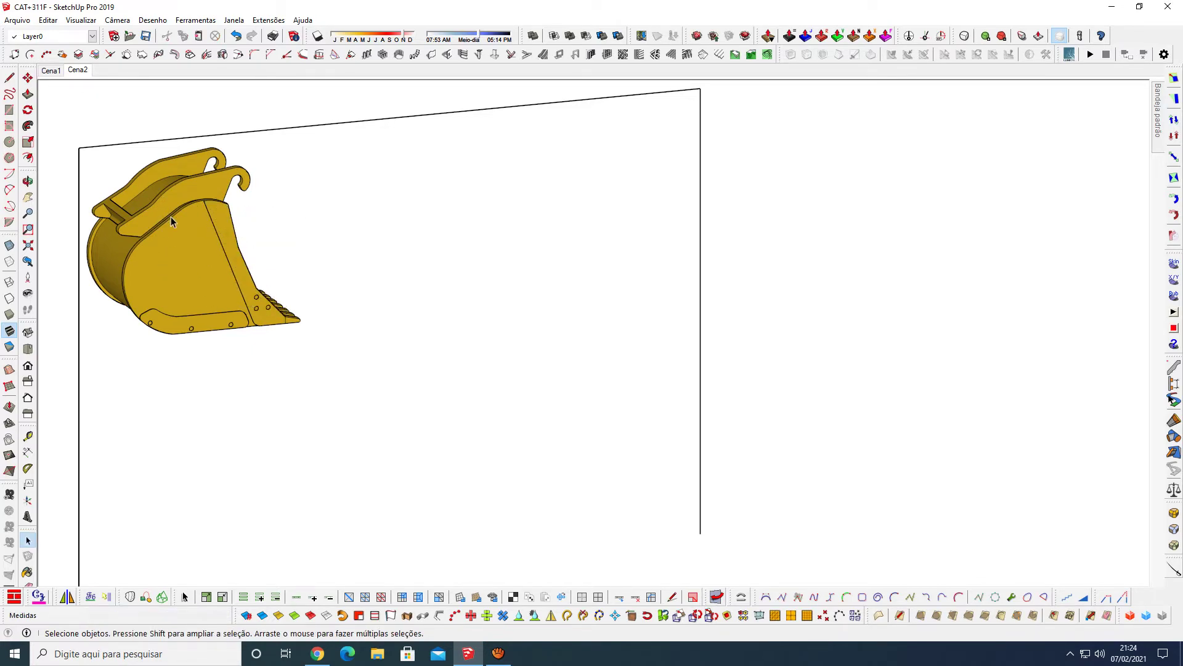
Step: Orbit and zoom around the bucket, then select its top hook plate
{"action": "scroll", "coordinate": [179, 251], "scroll_direction": "up", "scroll_amount": 3}
{"action": "scroll", "coordinate": [180, 256], "scroll_direction": "up", "scroll_amount": 1}
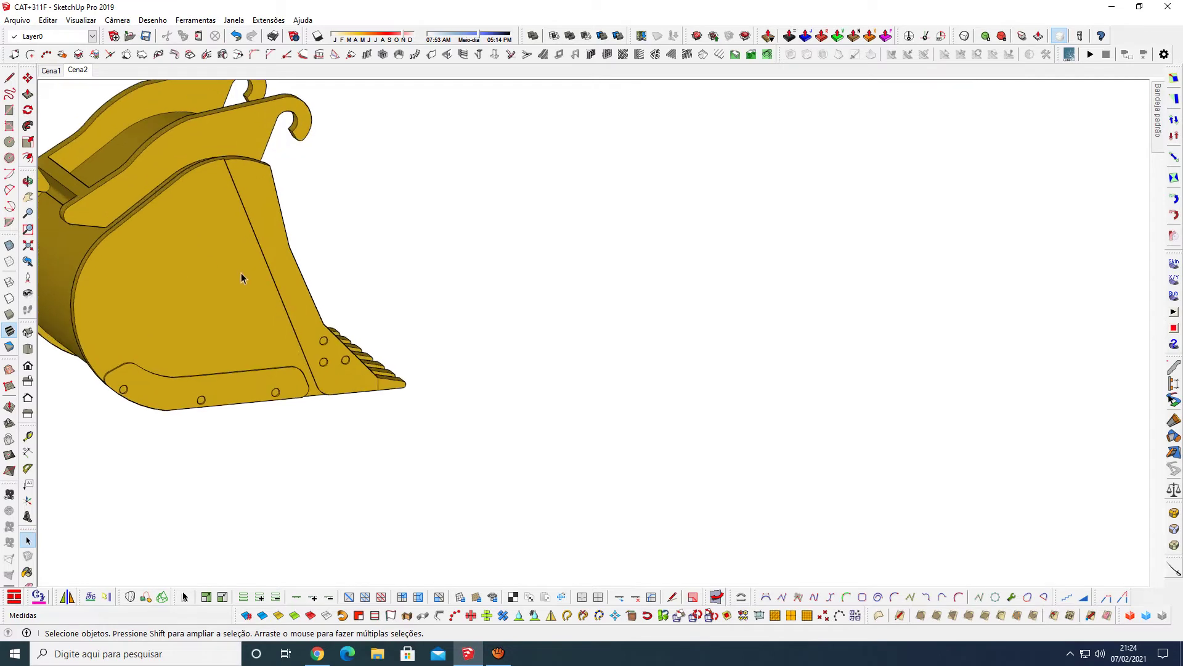
{"action": "scroll", "coordinate": [232, 291], "scroll_direction": "down", "scroll_amount": 5}
{"action": "middle_click_drag", "start_coordinate": [397, 302], "coordinate": [370, 308]}
{"action": "scroll", "coordinate": [191, 346], "scroll_direction": "up", "scroll_amount": 5}
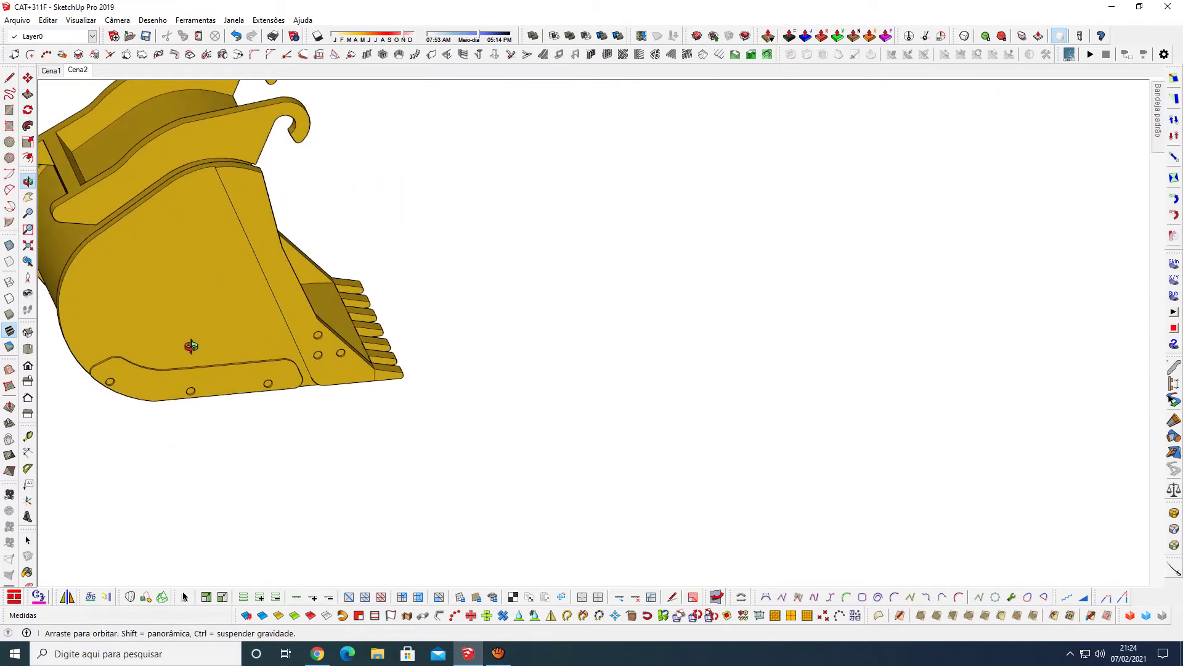
{"action": "scroll", "coordinate": [191, 346], "scroll_direction": "down", "scroll_amount": 3}
{"action": "scroll", "coordinate": [191, 347], "scroll_direction": "down", "scroll_amount": 2}
{"action": "scroll", "coordinate": [211, 280], "scroll_direction": "down", "scroll_amount": 2}
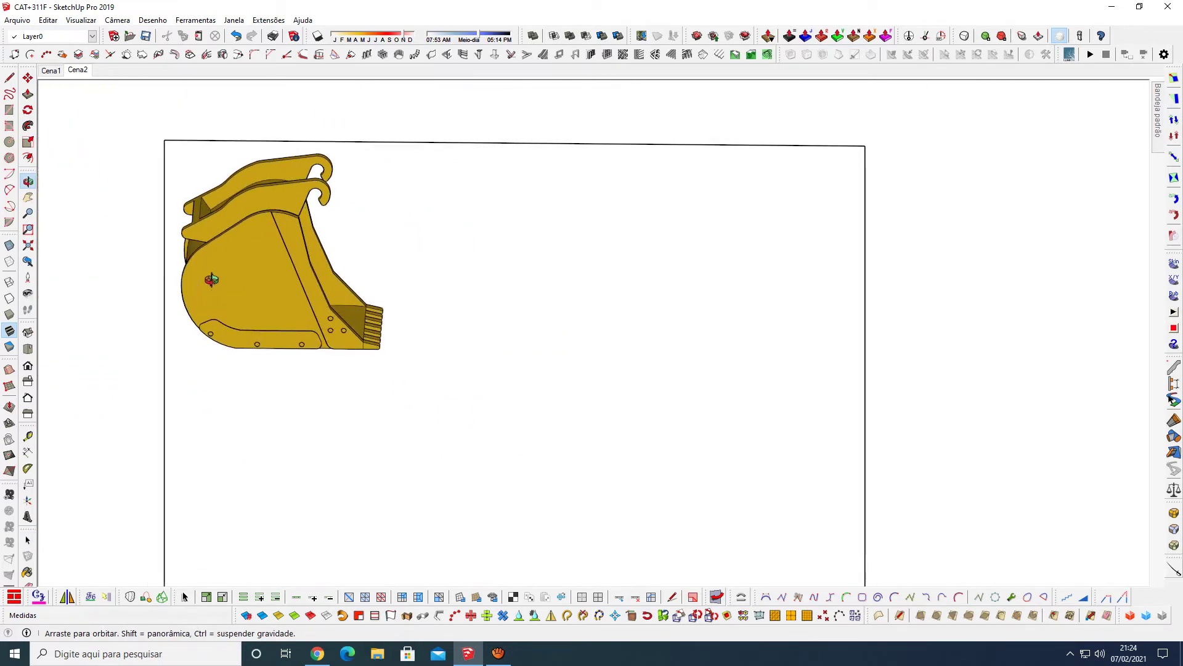
{"action": "key", "text": "space"}
{"action": "left_click", "coordinate": [215, 211]}
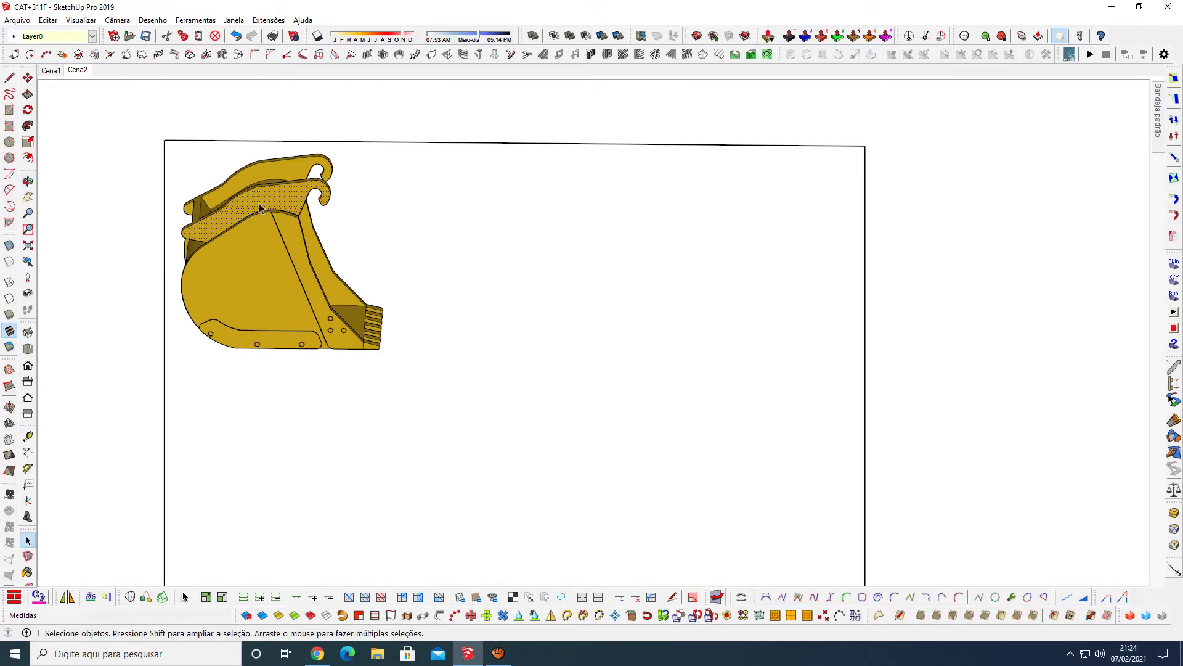
Step: Copy the top hook plate to the right of the bucket and group the copy
{"action": "key", "text": "m"}
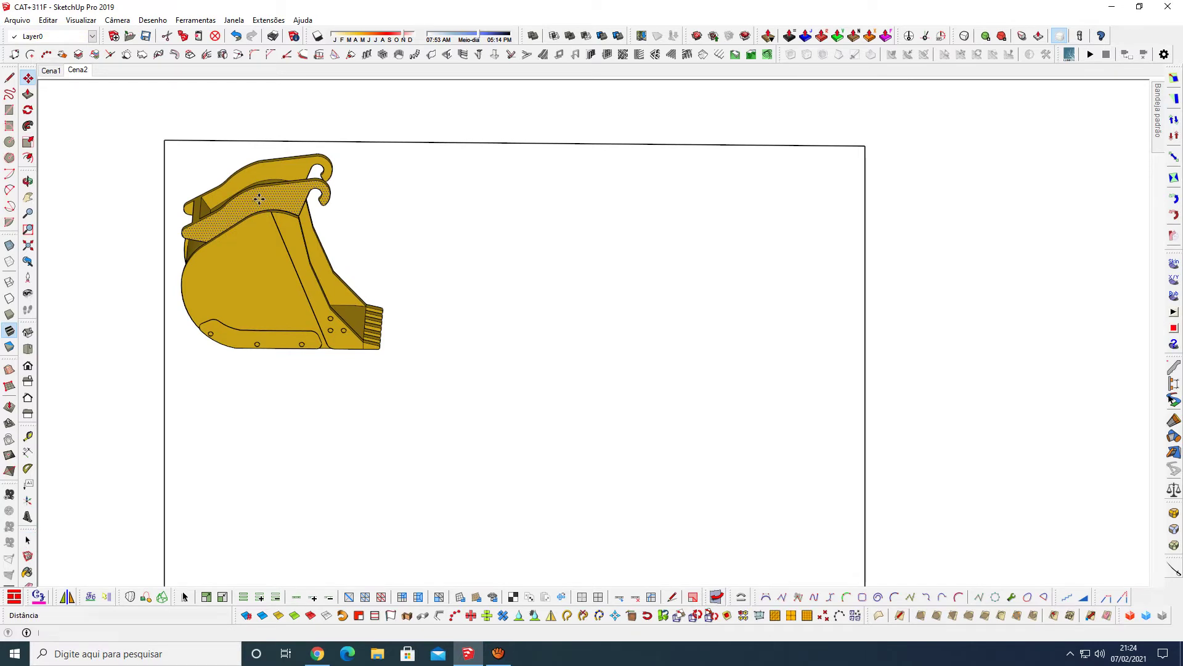
{"action": "left_click", "coordinate": [259, 199]}
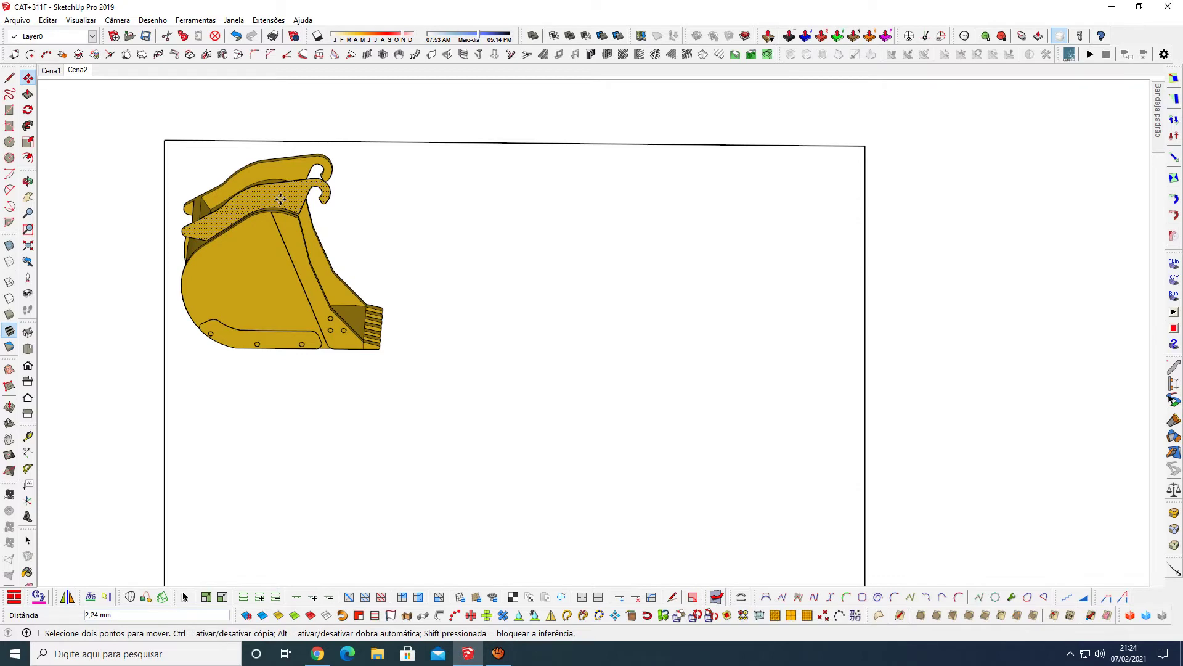
{"action": "key", "text": "ctrl"}
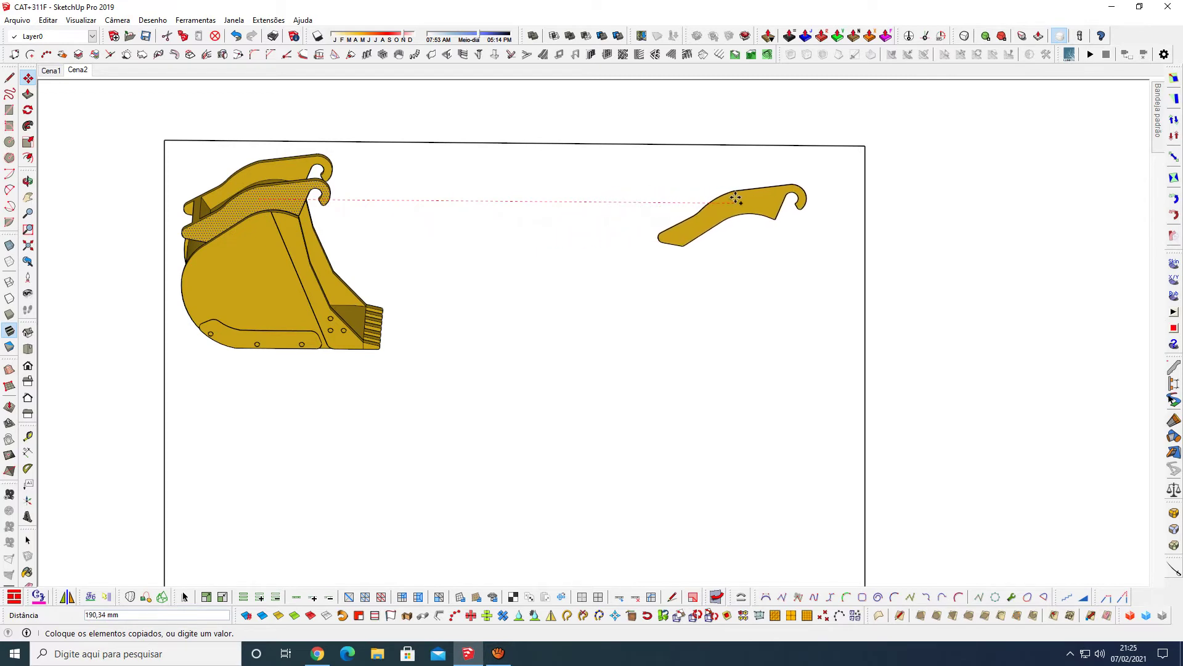
{"action": "left_click", "coordinate": [768, 198]}
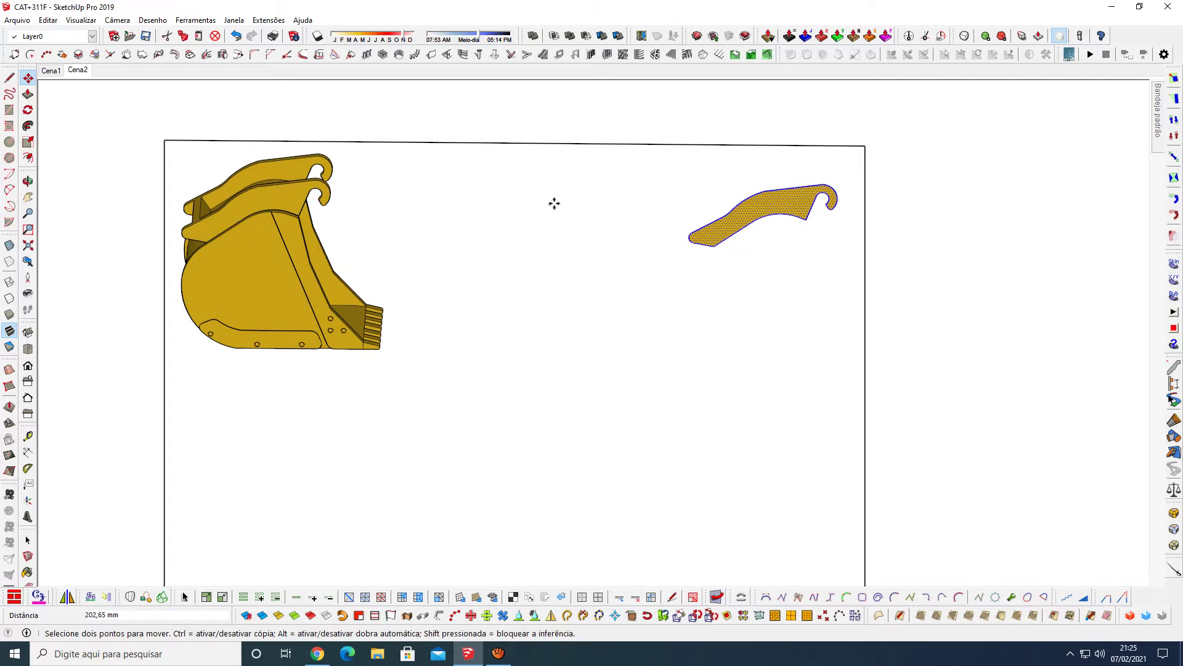
{"action": "key", "text": "space"}
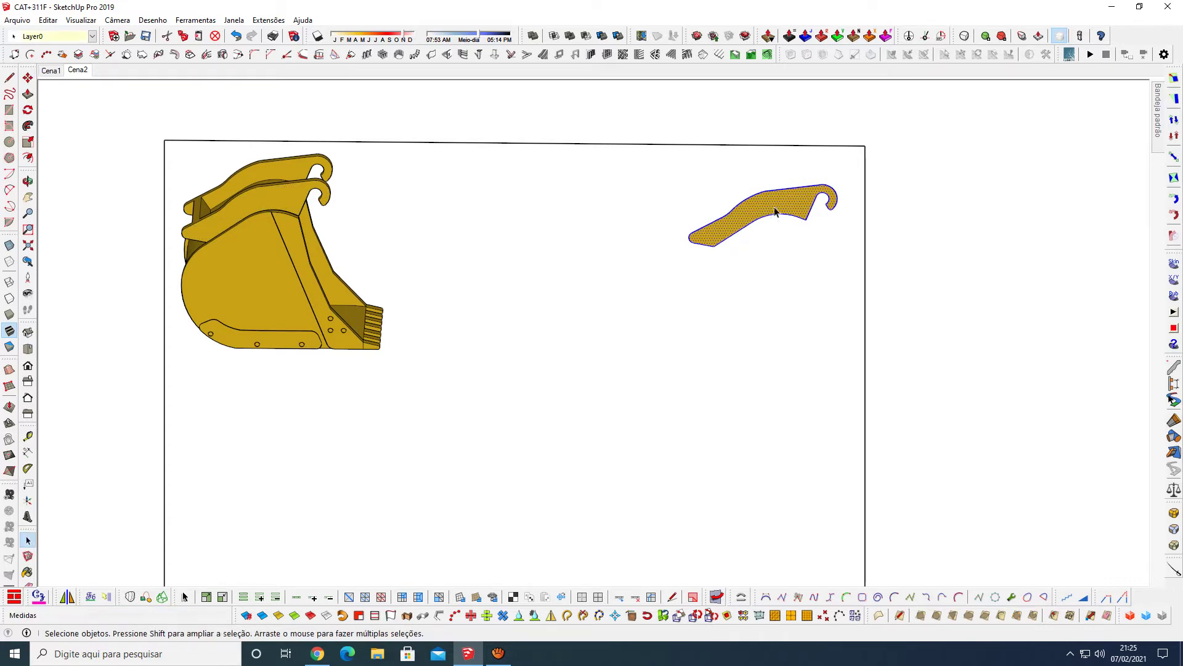
{"action": "right_click", "coordinate": [776, 212]}
{"action": "left_click", "coordinate": [827, 316]}
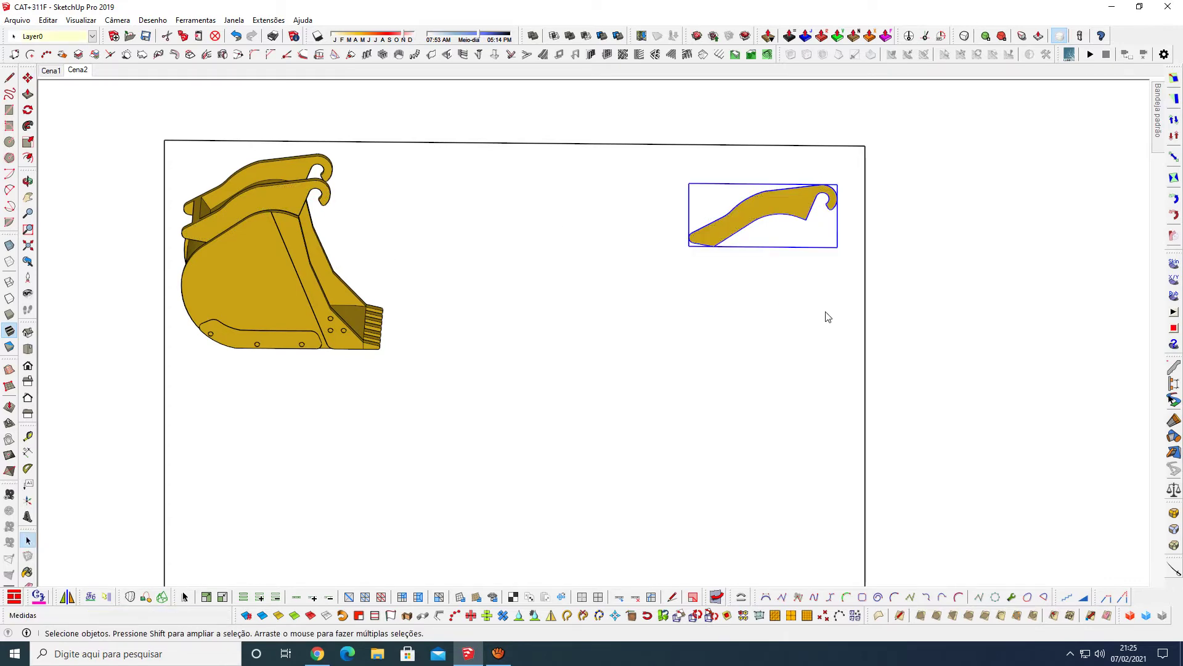
Step: Delete the misplaced copy and begin copying the top hook plate again
{"action": "left_click", "coordinate": [315, 300]}
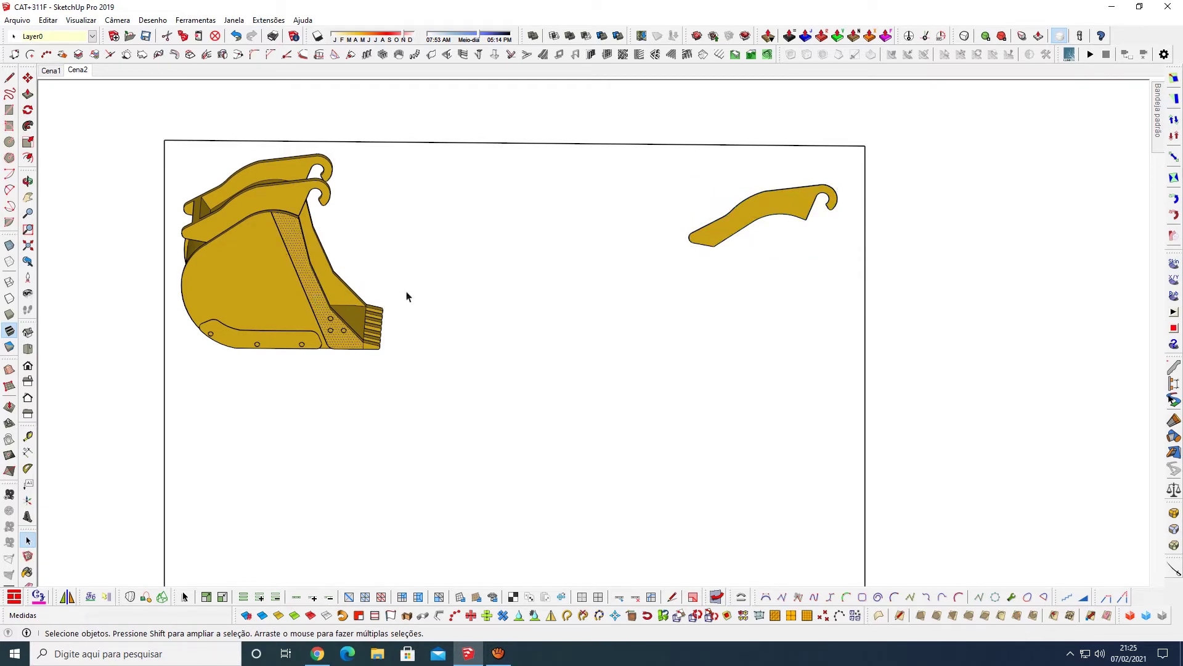
{"action": "key", "text": "Delete"}
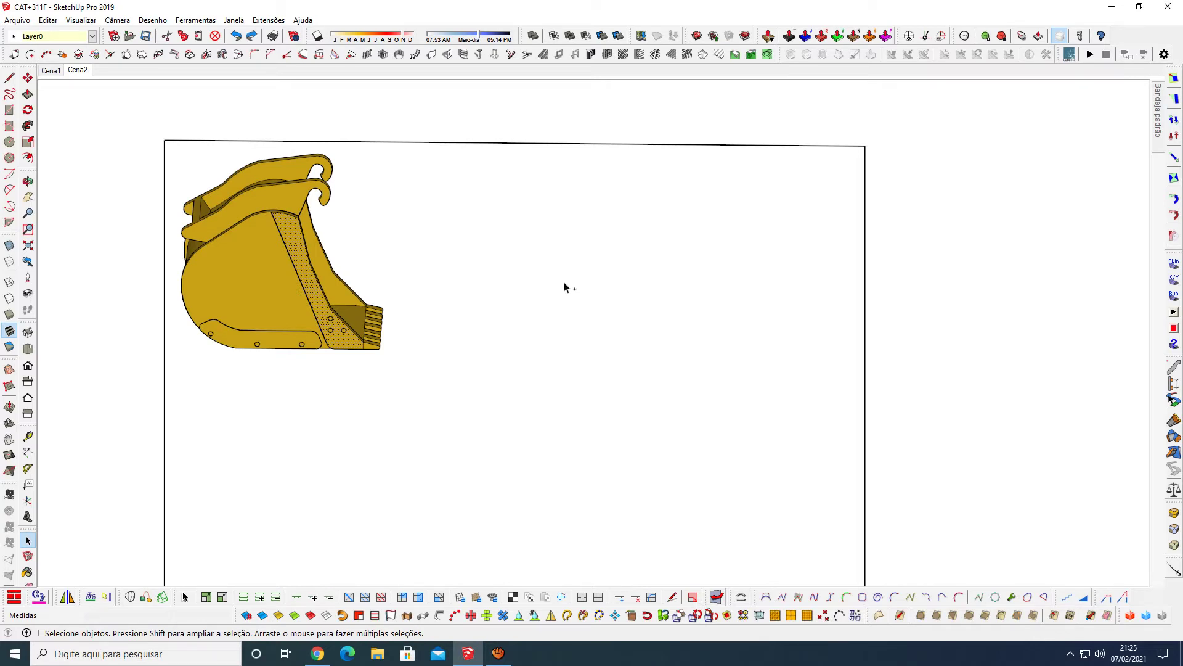
{"action": "left_click", "coordinate": [275, 208]}
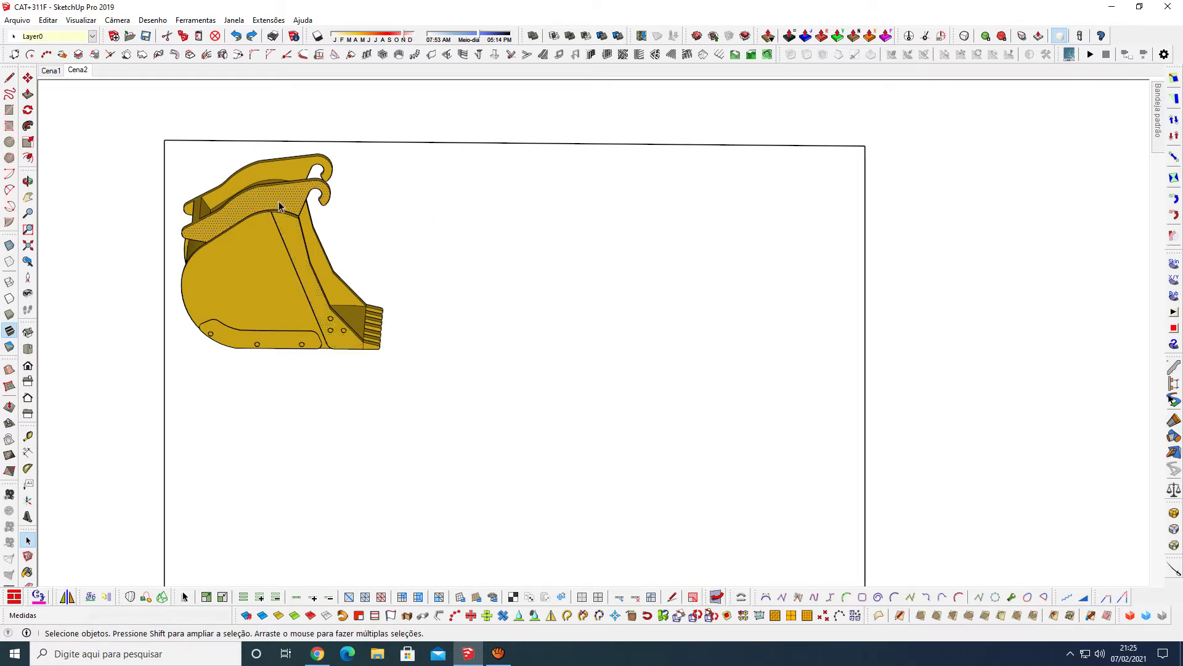
{"action": "key", "text": "m"}
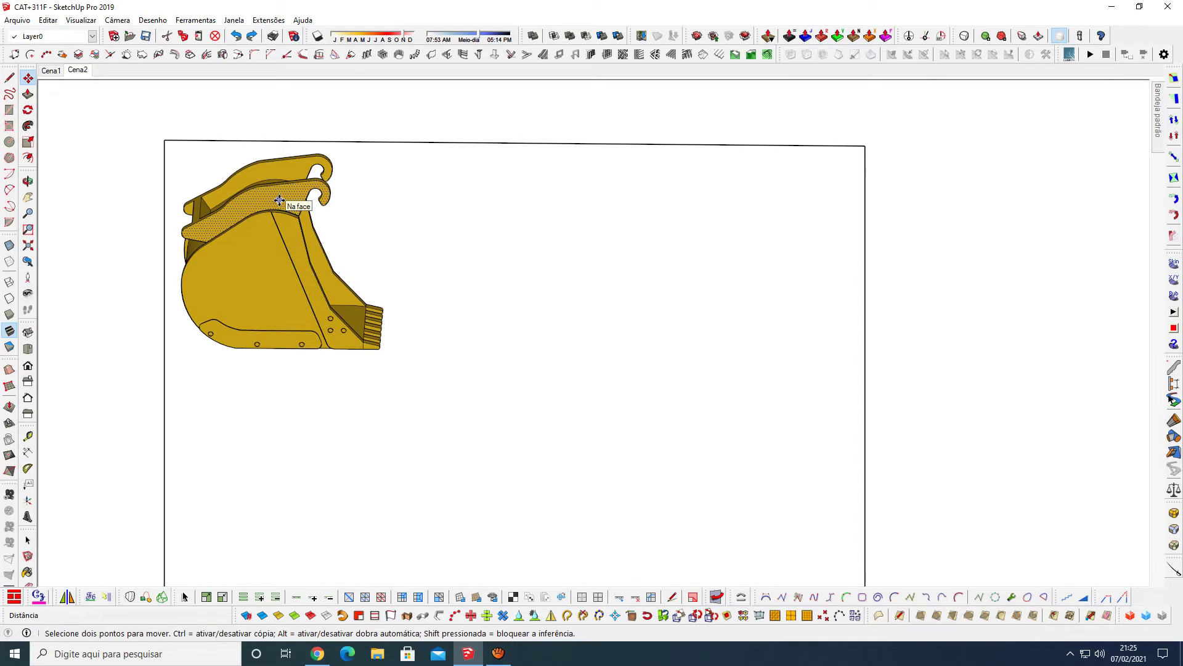
{"action": "key", "text": "ctrl"}
{"action": "left_click", "coordinate": [279, 199]}
{"action": "type", "text": "200"}
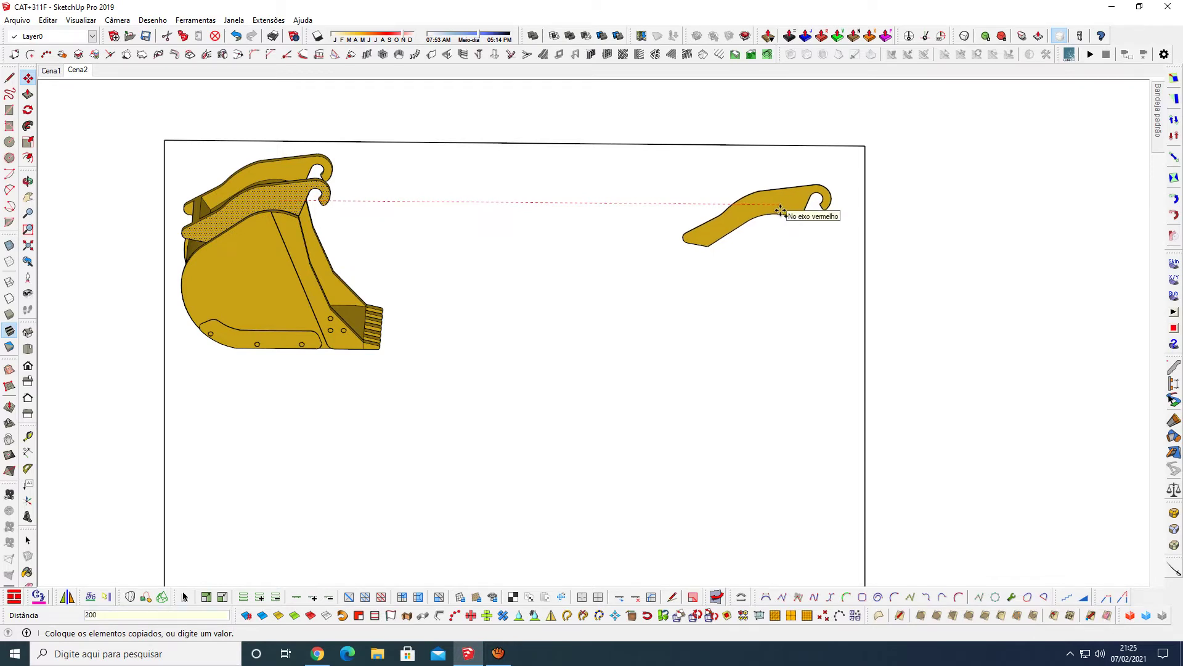
Step: Copy the top hook plate exactly 200 mm right and group the copy
{"action": "key", "text": "Escape"}
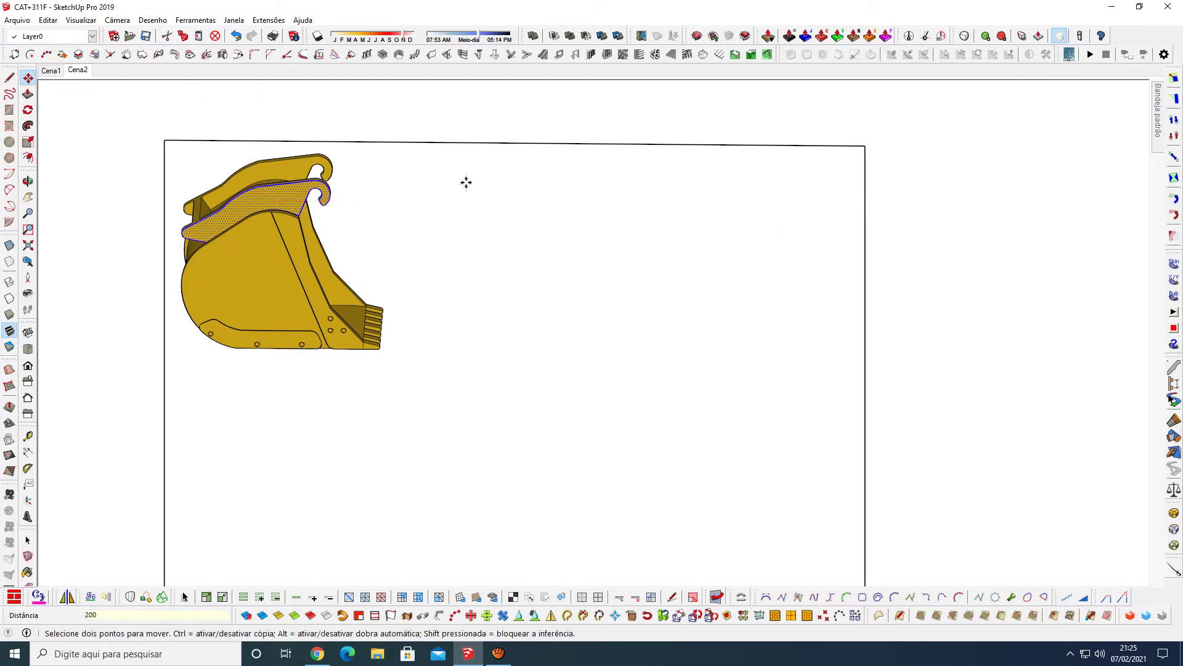
{"action": "left_click", "coordinate": [283, 197], "text": "ctrl"}
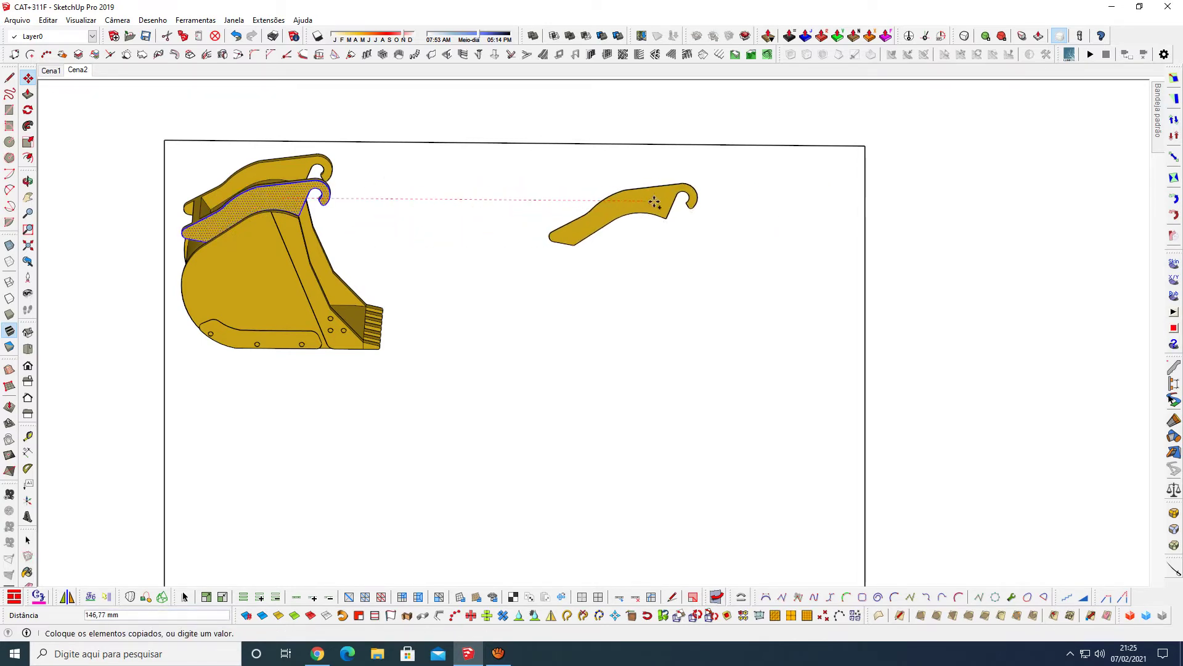
{"action": "type", "text": "200"}
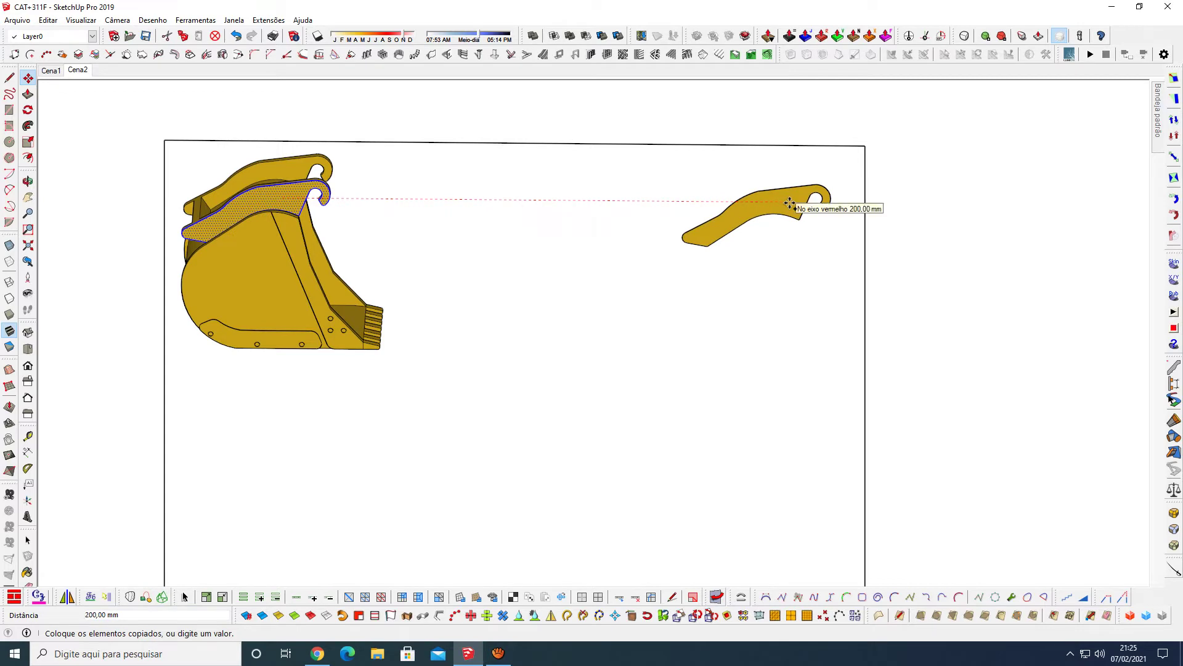
{"action": "key", "text": "Return"}
{"action": "right_click", "coordinate": [789, 202]}
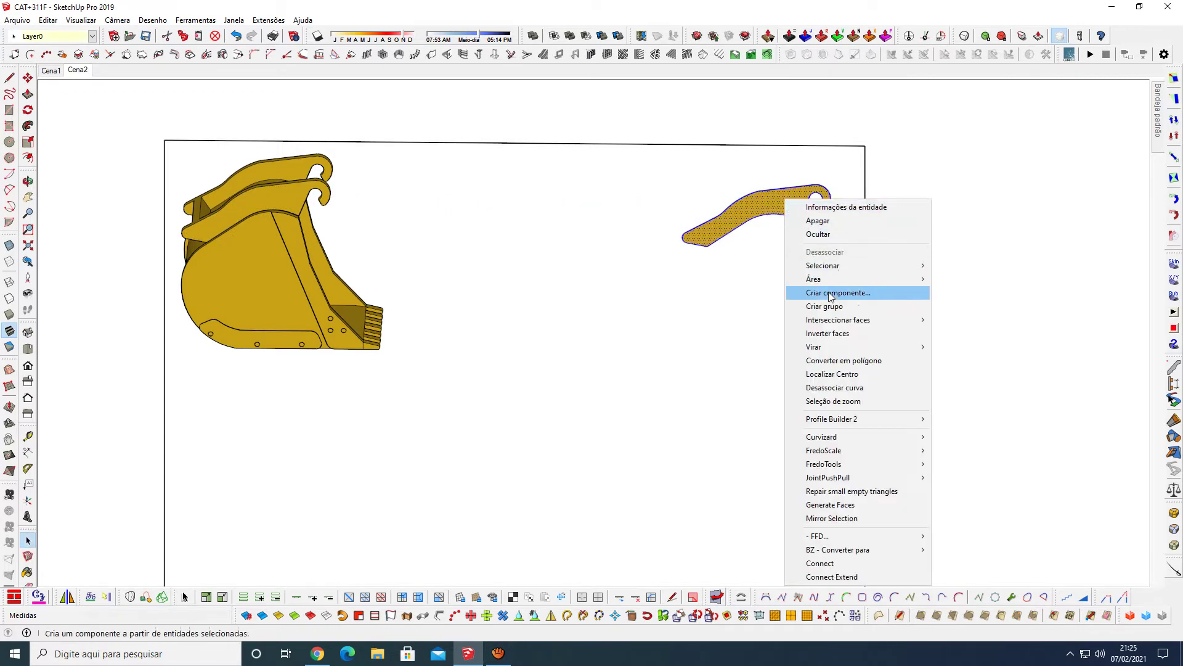
{"action": "left_click", "coordinate": [837, 308]}
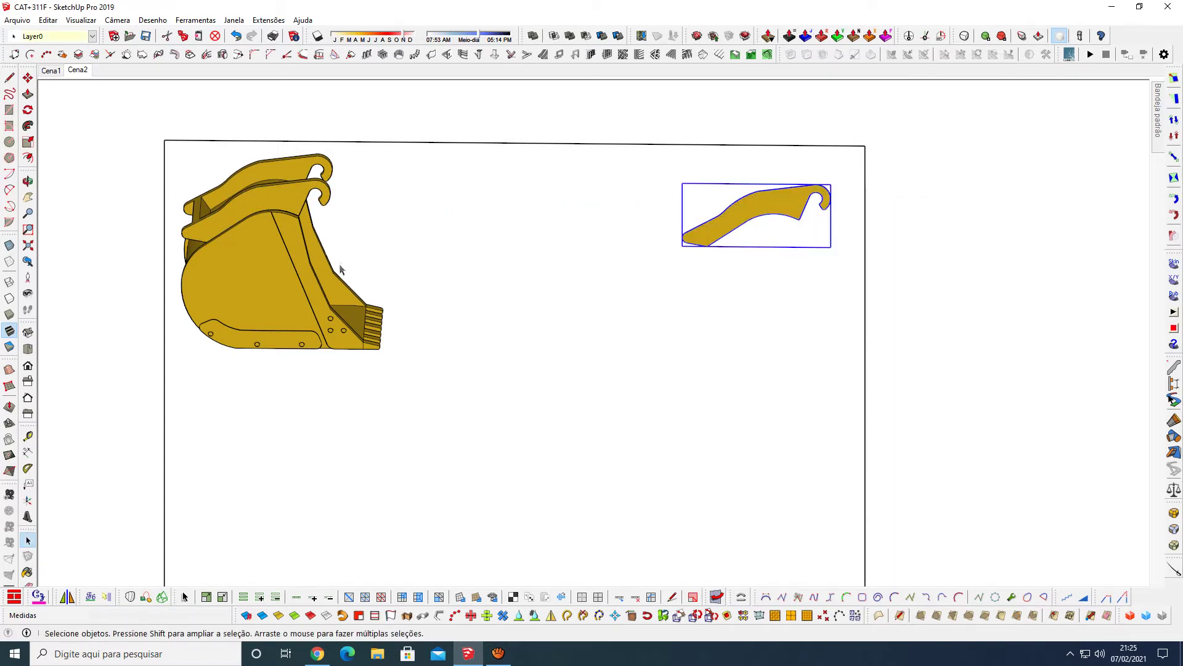
Step: Copy the diagonal side strip to the right as a group, then select the bottom plate
{"action": "left_click", "coordinate": [313, 280]}
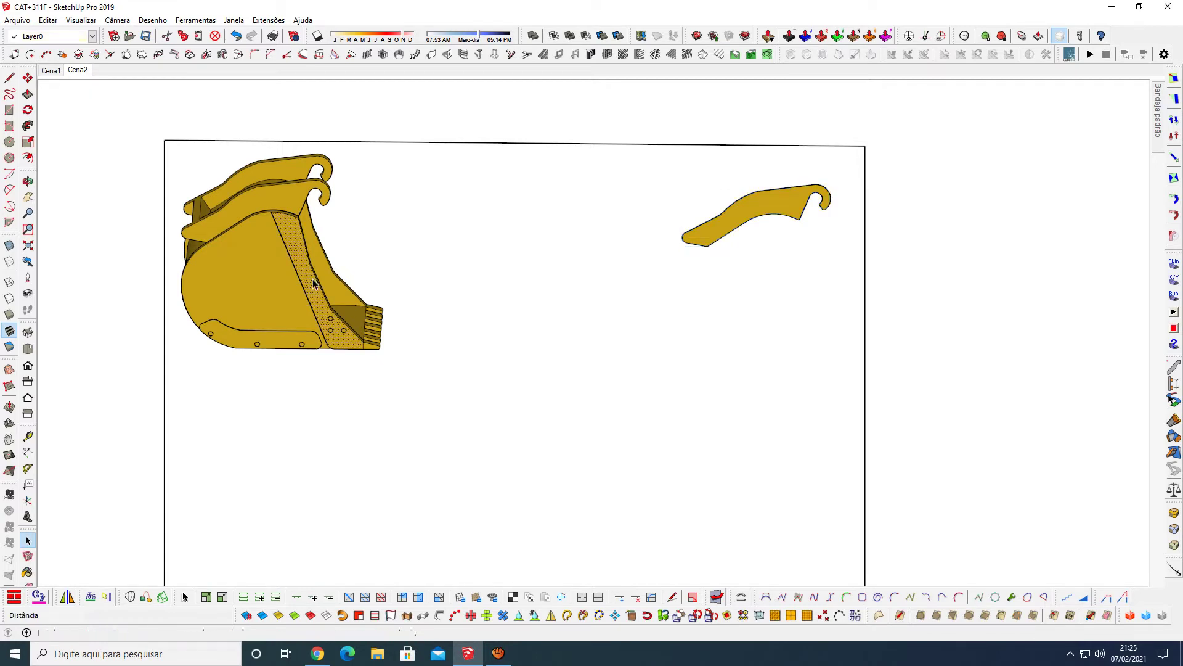
{"action": "key", "text": "m"}
{"action": "key", "text": "ctrl"}
{"action": "left_click", "coordinate": [320, 278]}
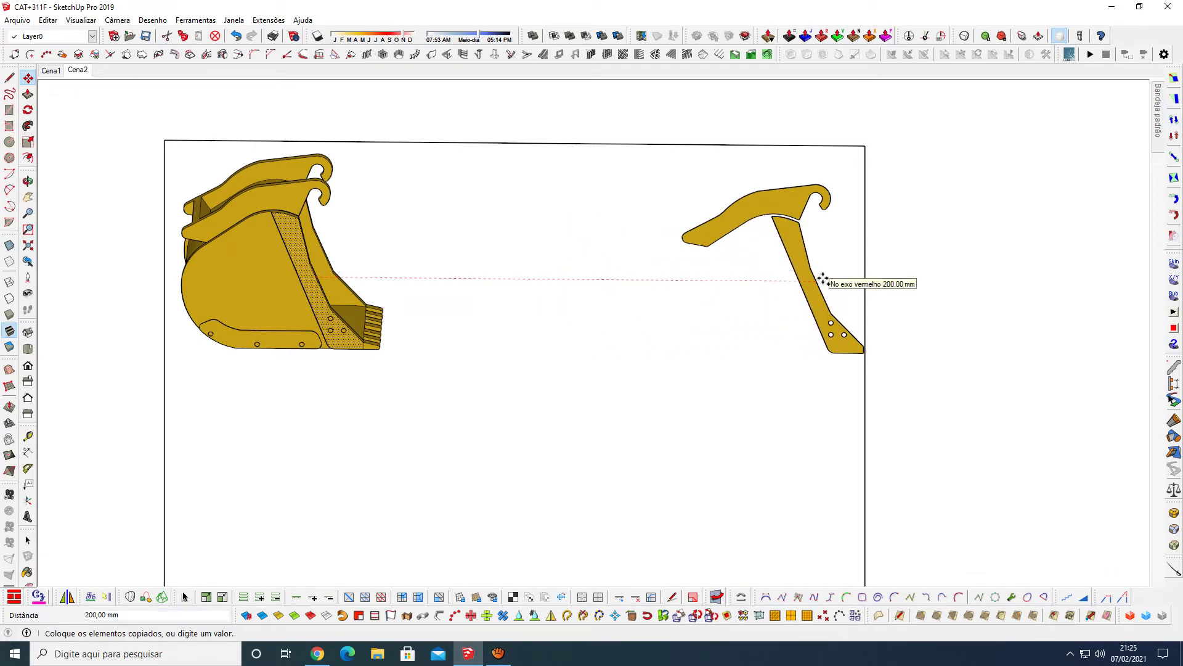
{"action": "left_click", "coordinate": [824, 279]}
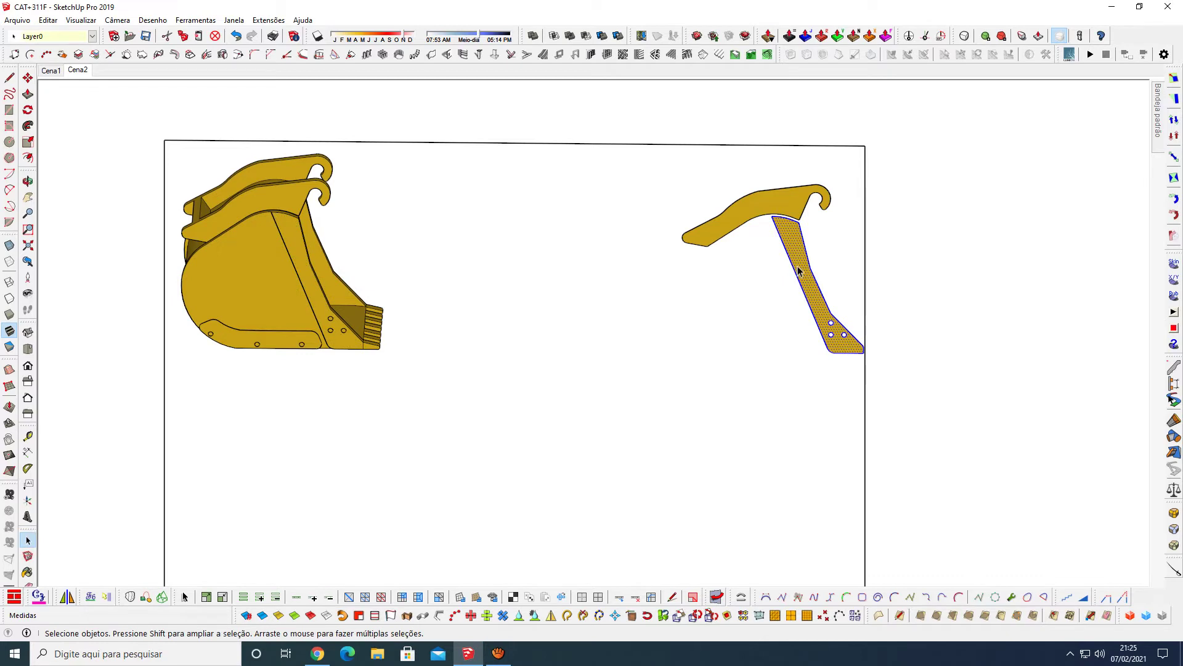
{"action": "right_click", "coordinate": [801, 265]}
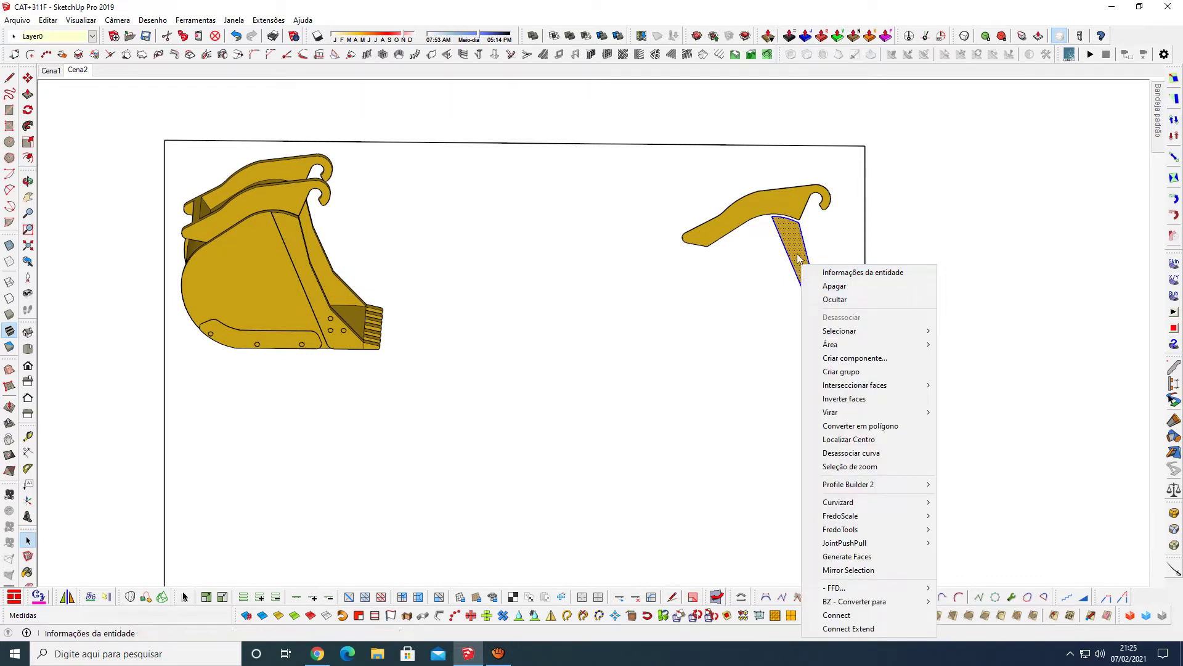
{"action": "left_click", "coordinate": [838, 371]}
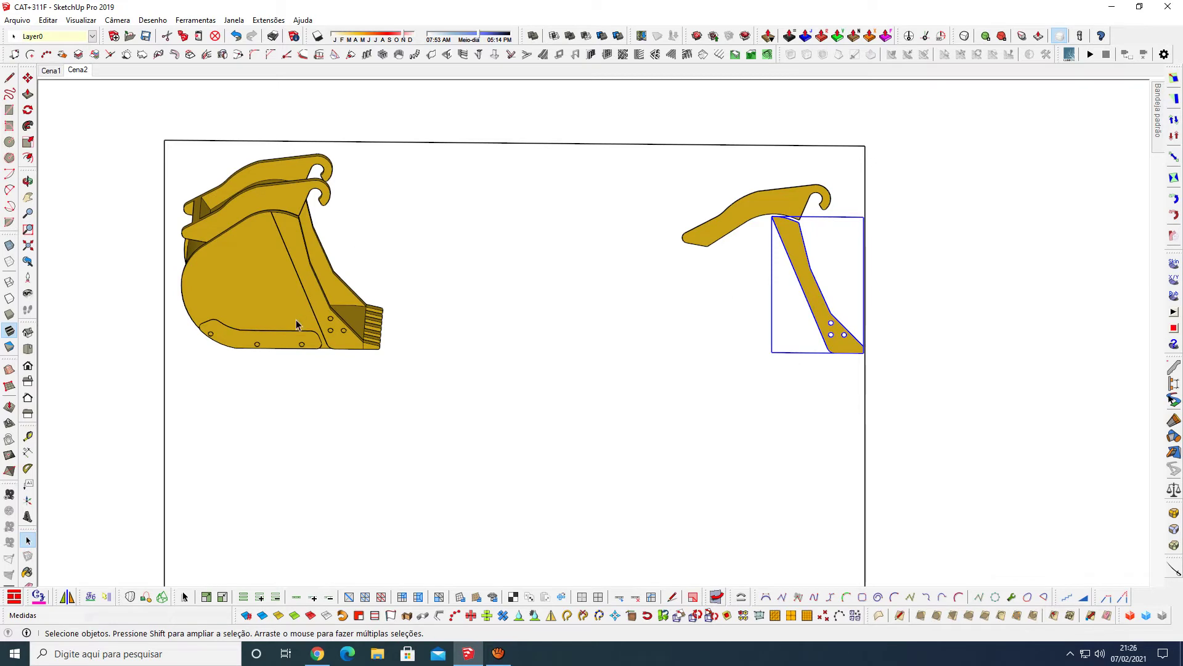
{"action": "left_click", "coordinate": [284, 345]}
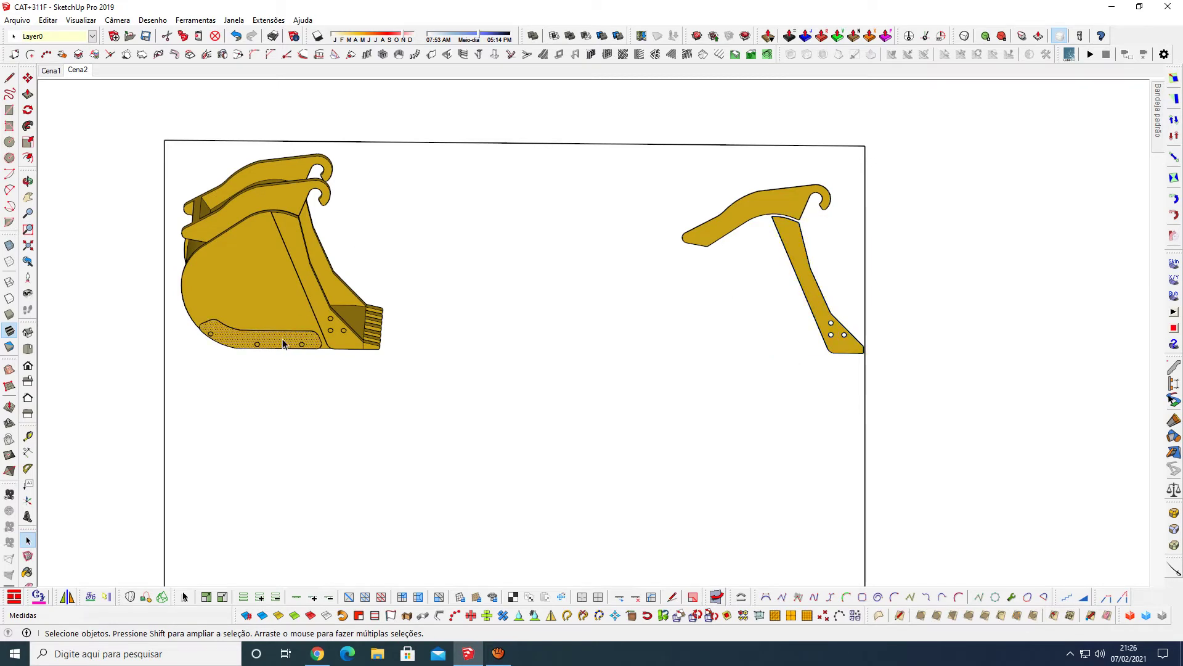
{"action": "key", "text": "m"}
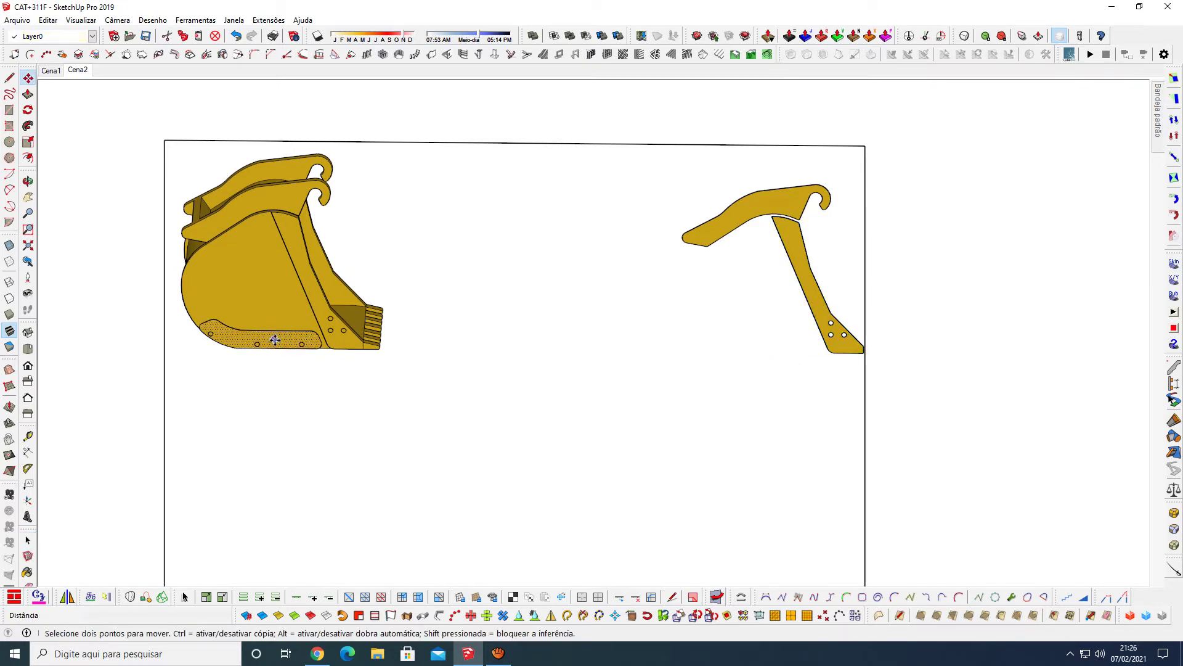
Step: Copy the bottom plate 200 mm right as a group and check the copied pieces
{"action": "left_click", "coordinate": [286, 344]}
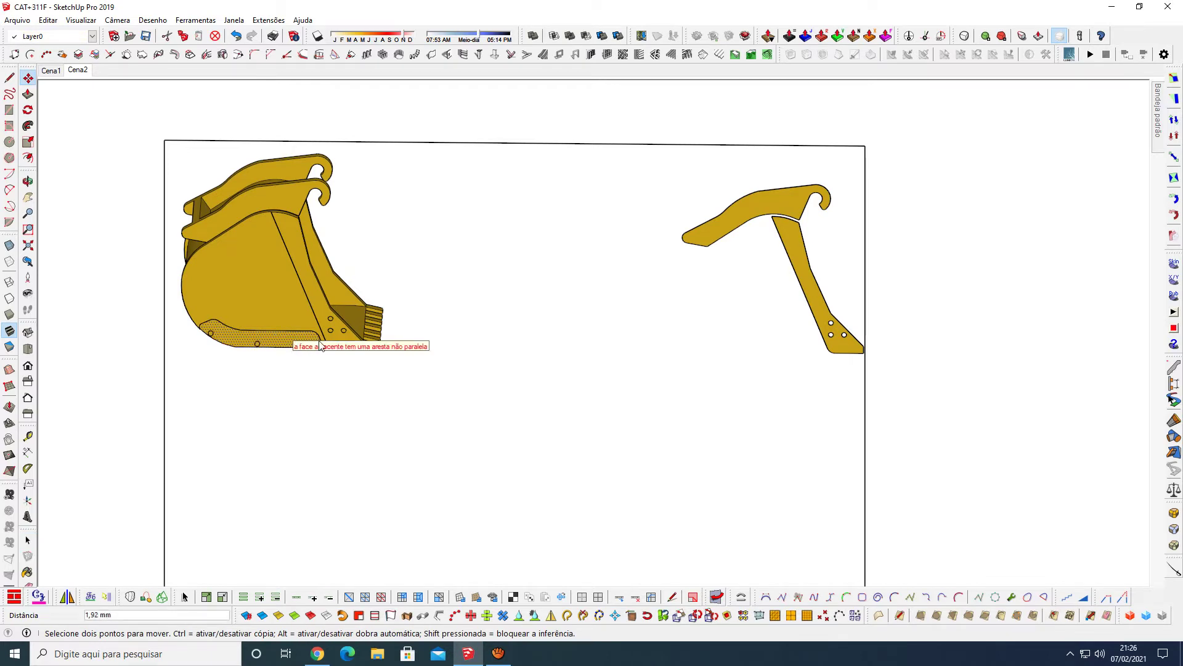
{"action": "key", "text": "ctrl"}
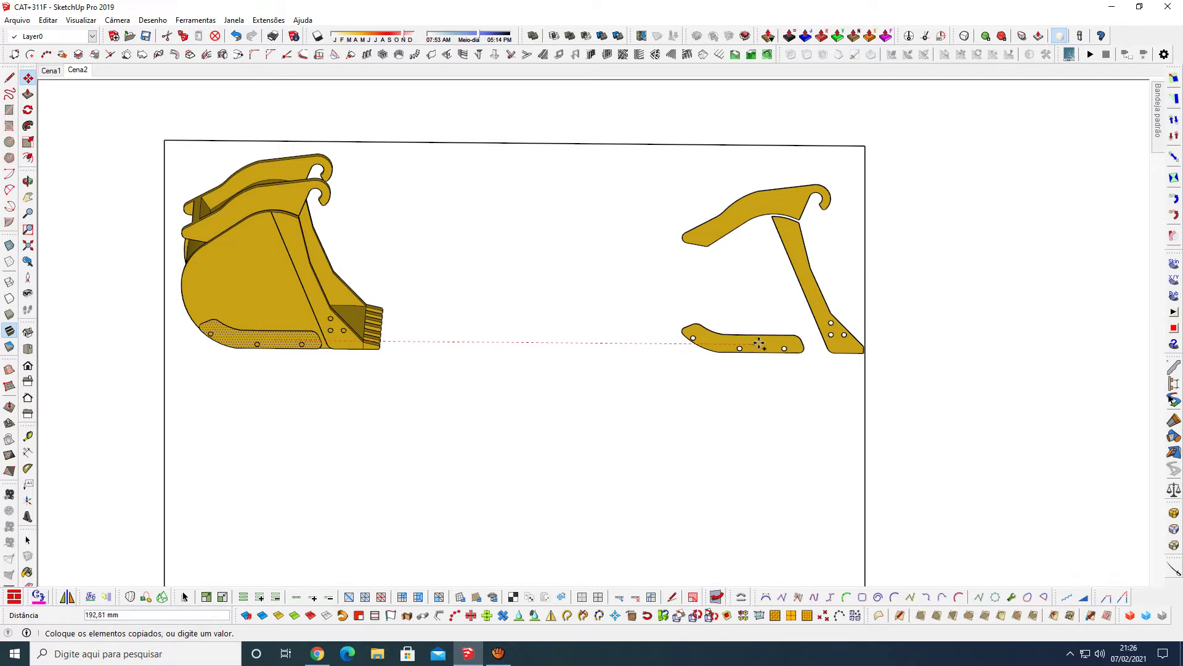
{"action": "type", "text": "200"}
{"action": "left_click", "coordinate": [772, 343]}
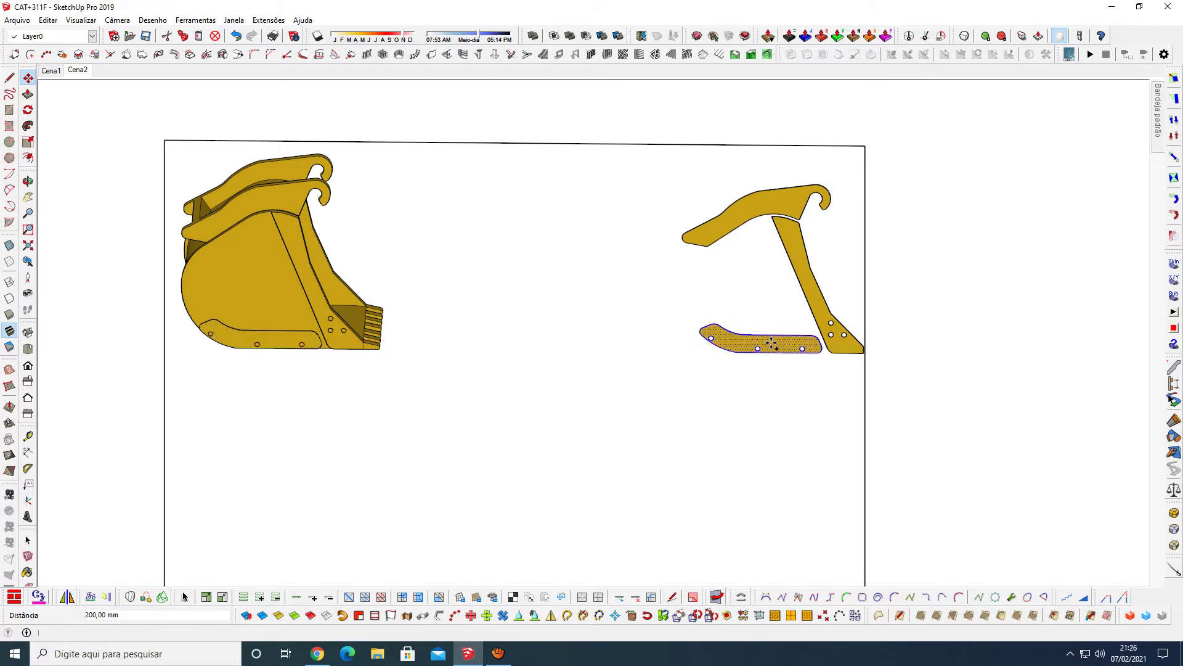
{"action": "key", "text": "space"}
{"action": "right_click", "coordinate": [778, 344]}
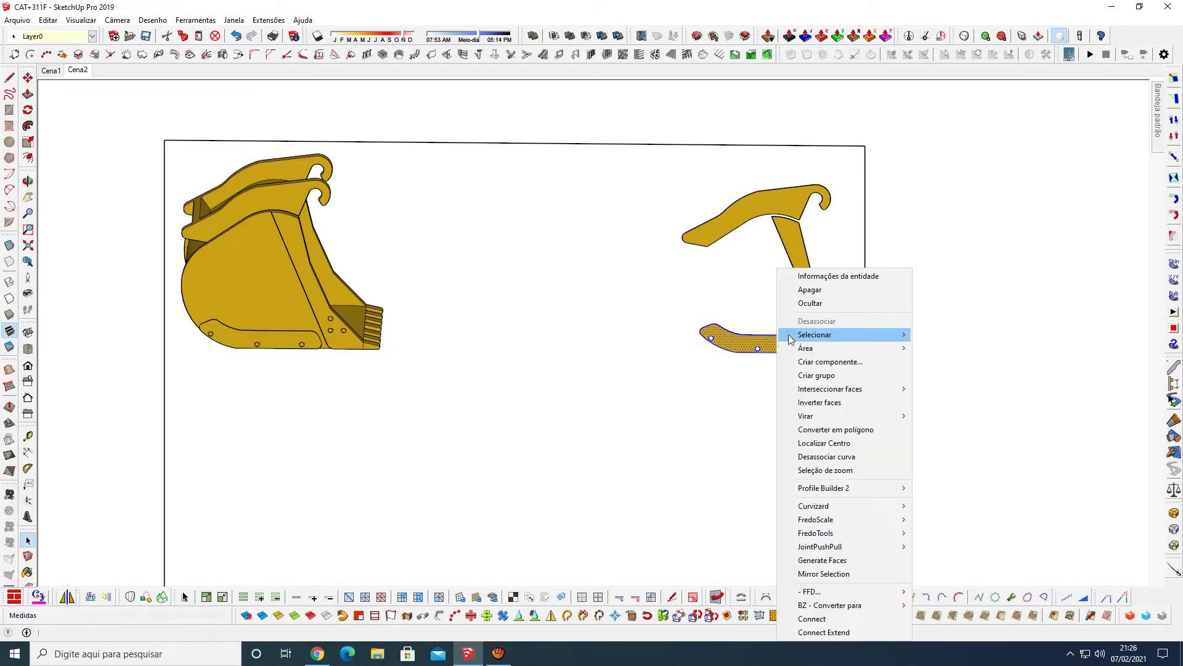
{"action": "left_click", "coordinate": [833, 376]}
{"action": "left_click", "coordinate": [820, 308]}
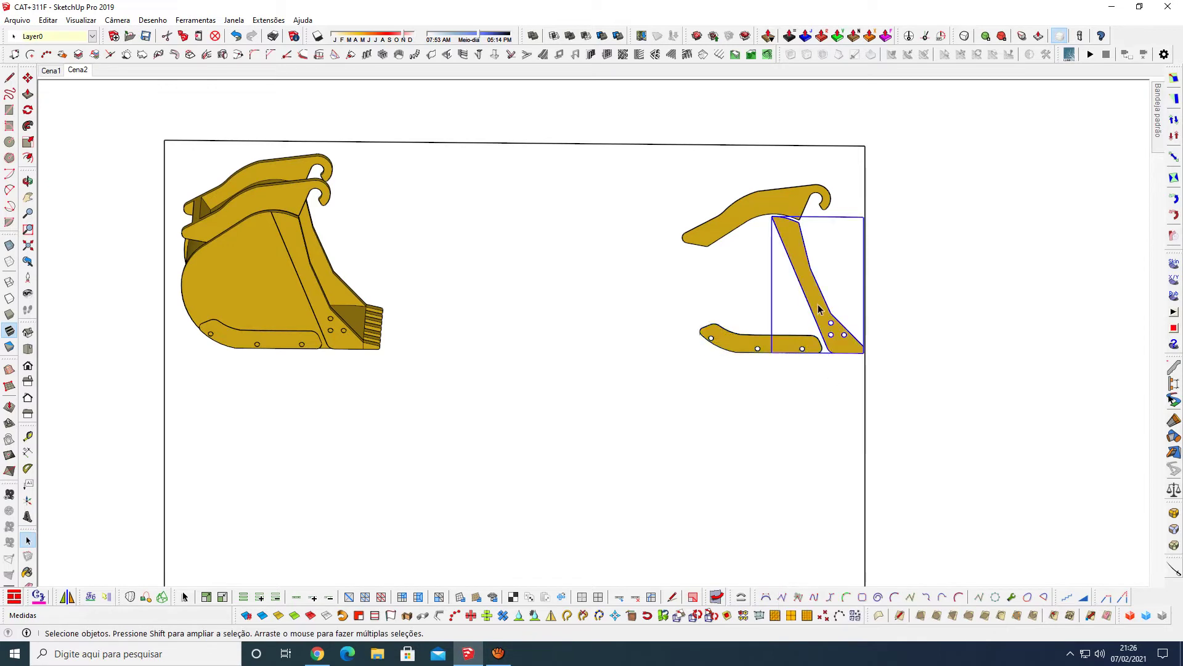
{"action": "left_click", "coordinate": [786, 204]}
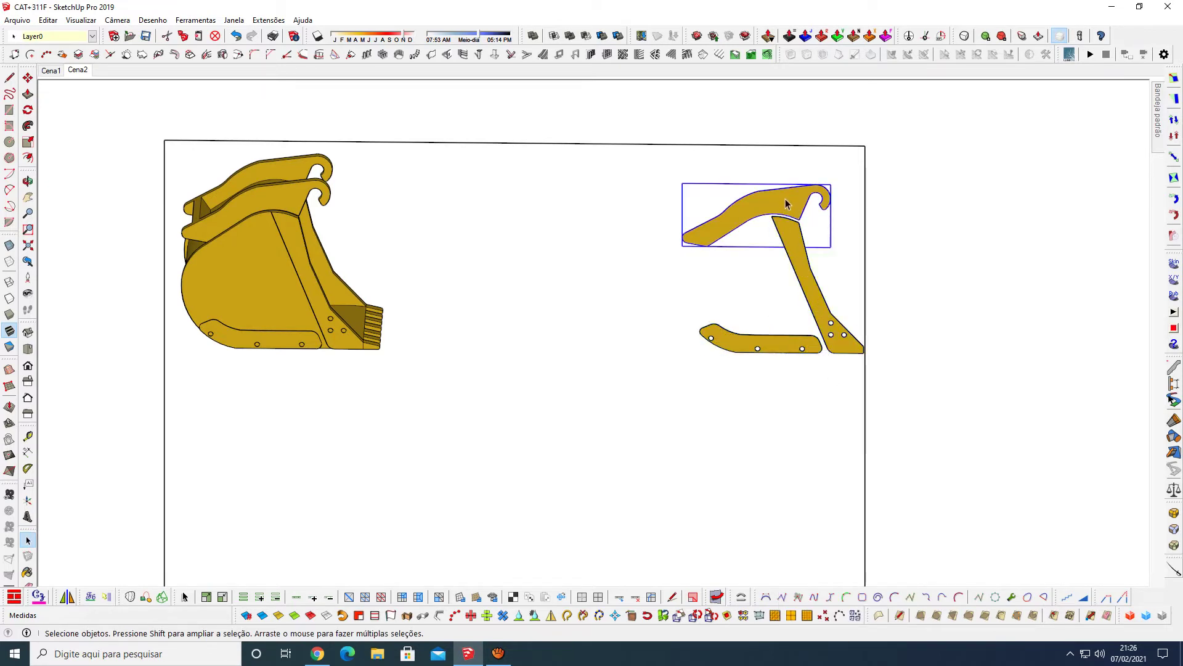
{"action": "left_click", "coordinate": [815, 285]}
{"action": "left_click", "coordinate": [798, 344]}
{"action": "left_click", "coordinate": [738, 295]}
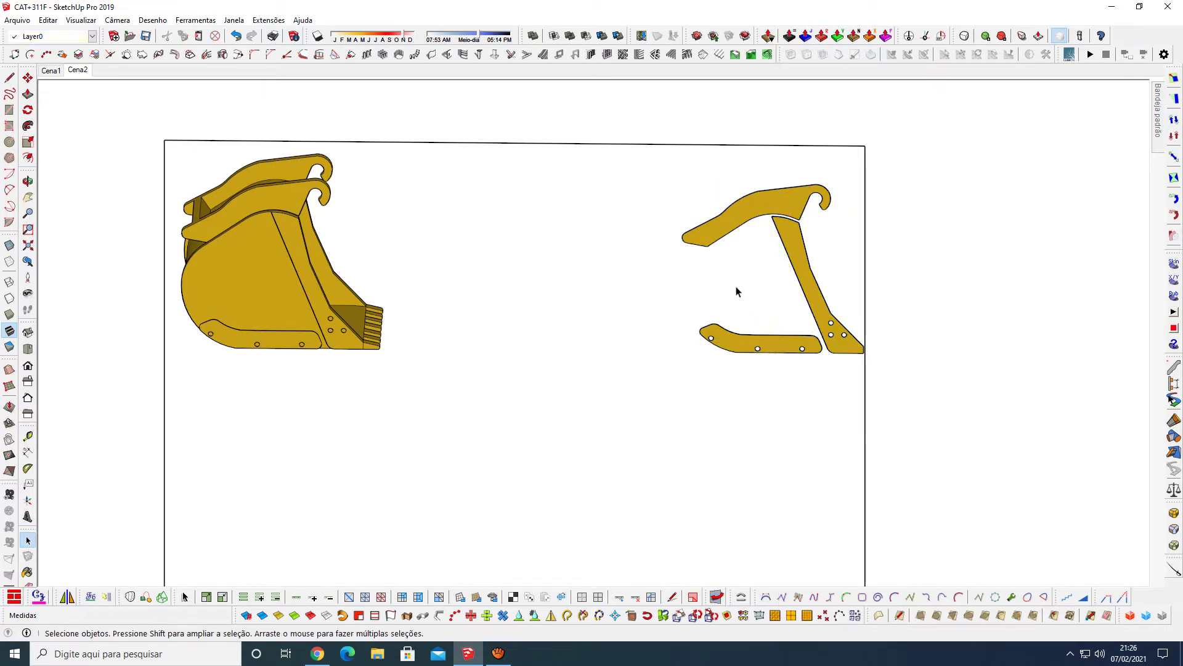
Step: Copy the large side face 200 mm right and group it
{"action": "left_click", "coordinate": [253, 283]}
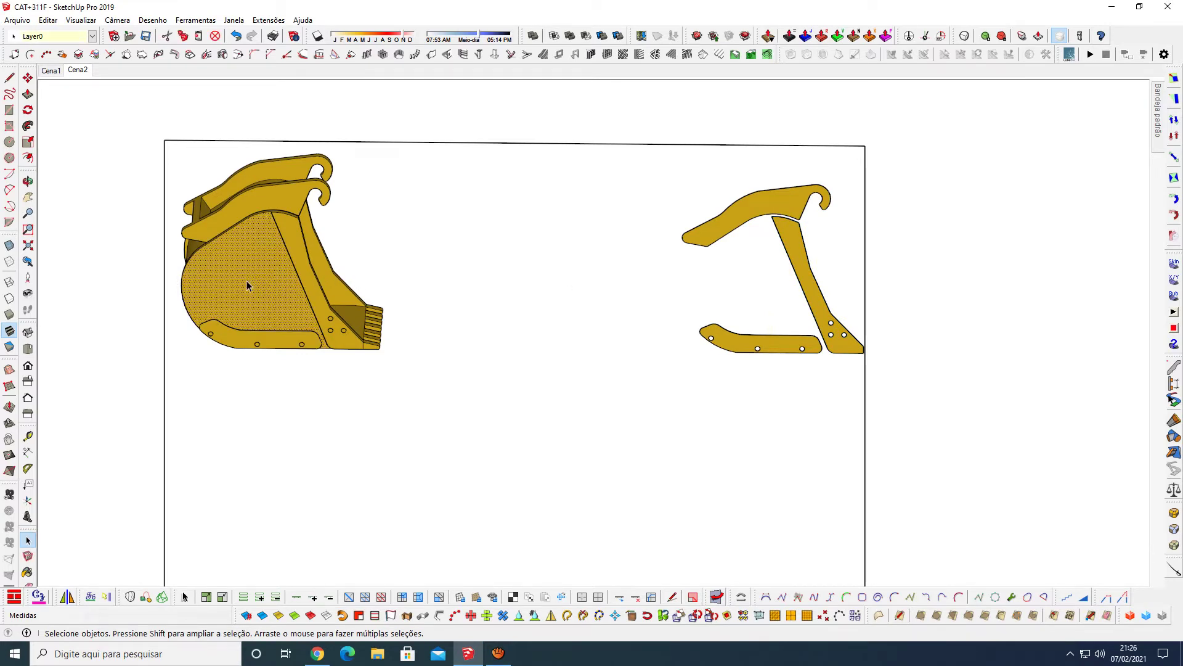
{"action": "key", "text": "m"}
{"action": "left_click", "coordinate": [239, 284], "text": "ctrl"}
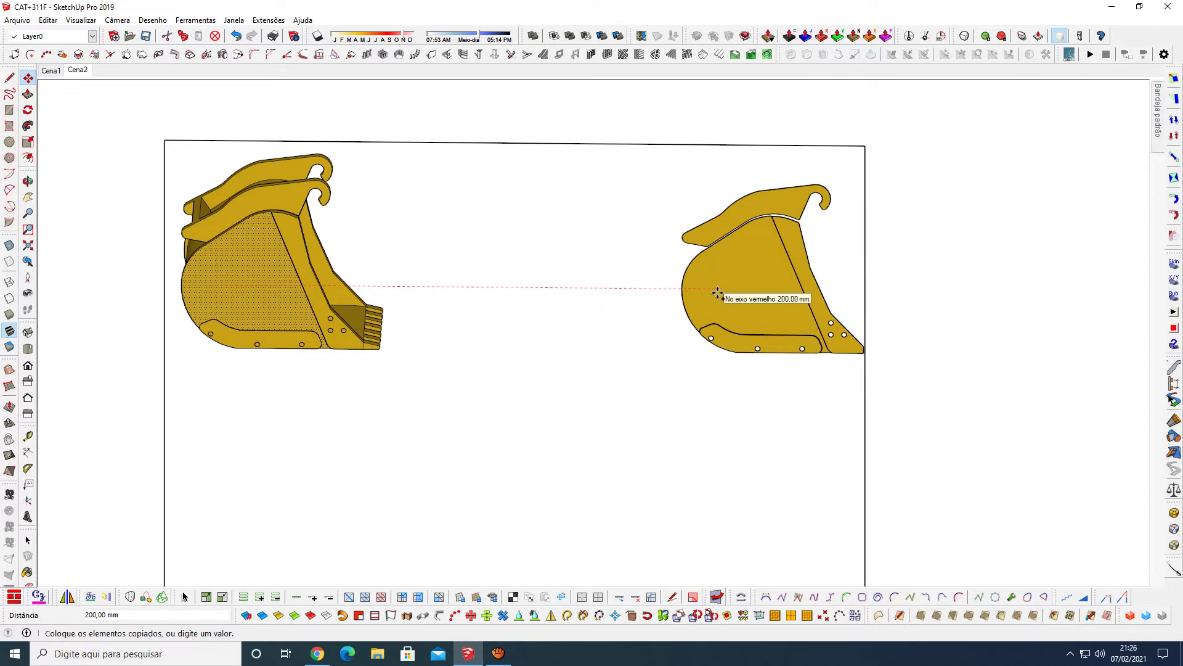
{"action": "left_click", "coordinate": [718, 294]}
{"action": "key", "text": "space"}
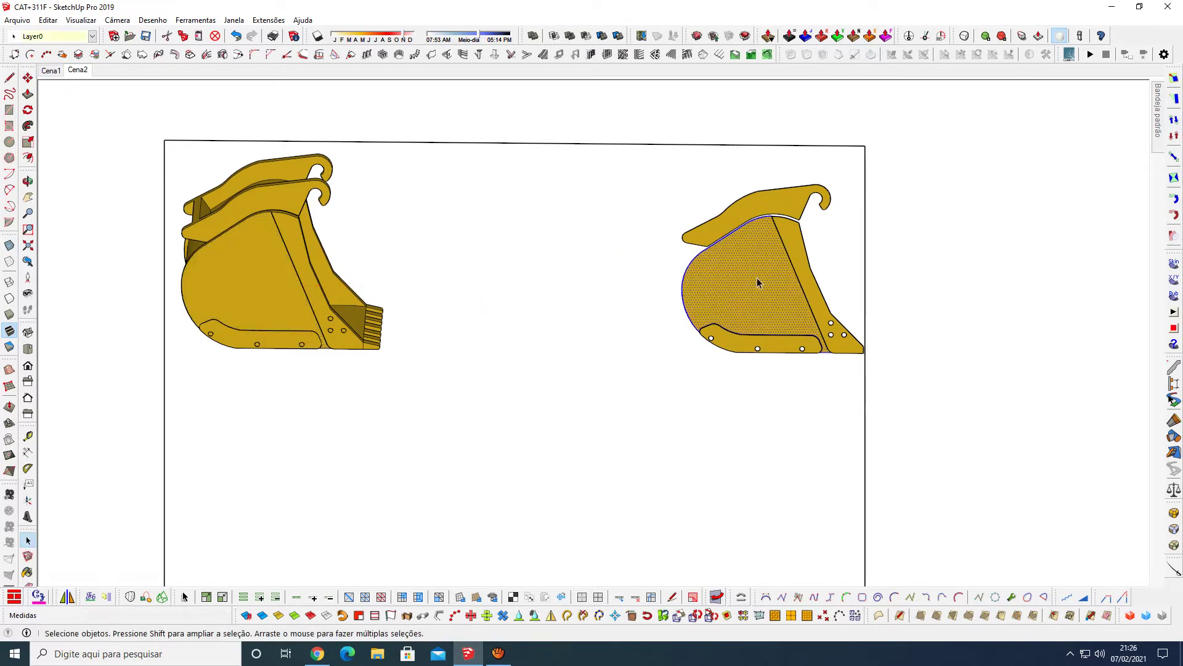
{"action": "right_click", "coordinate": [758, 282]}
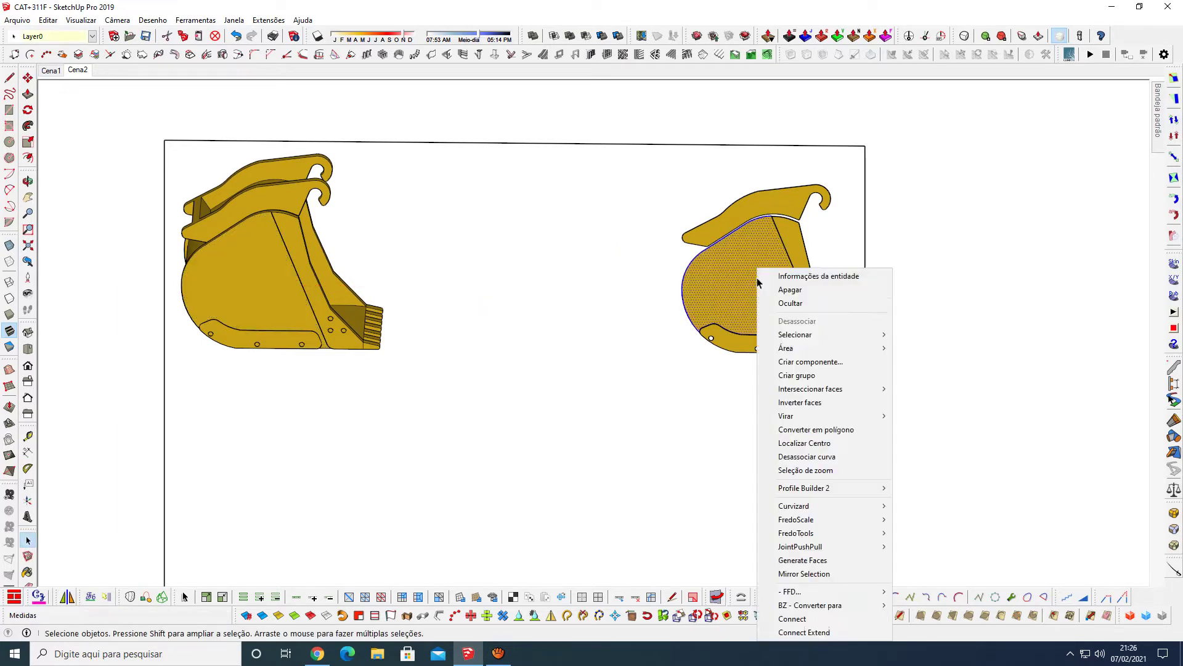
{"action": "left_click", "coordinate": [815, 375]}
{"action": "left_click", "coordinate": [534, 238]}
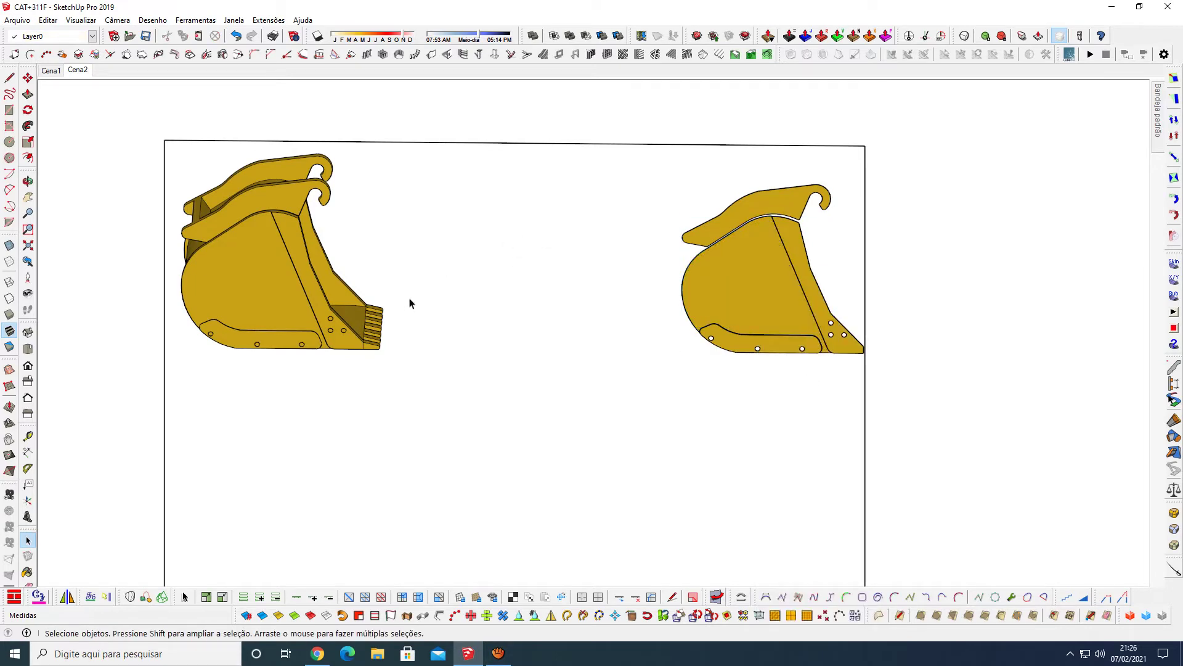
Step: Copy the small bottom tip 200 mm right and group it
{"action": "left_click", "coordinate": [369, 352]}
{"action": "key", "text": "m"}
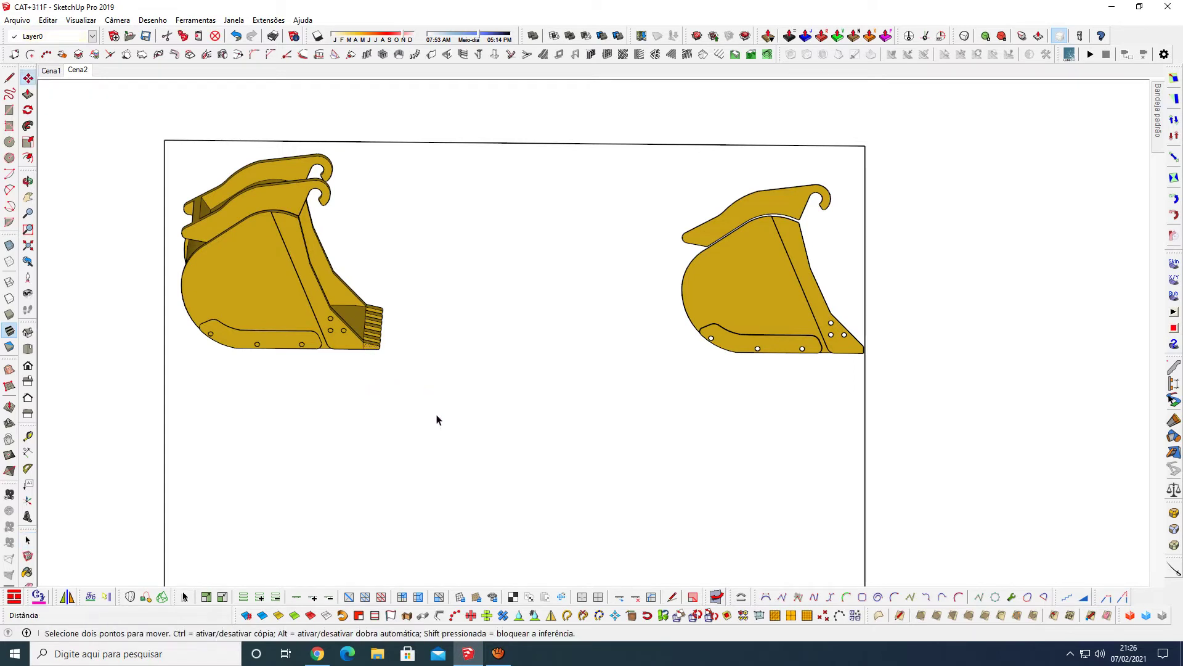
{"action": "left_click", "coordinate": [252, 425]}
{"action": "key", "text": "ctrl"}
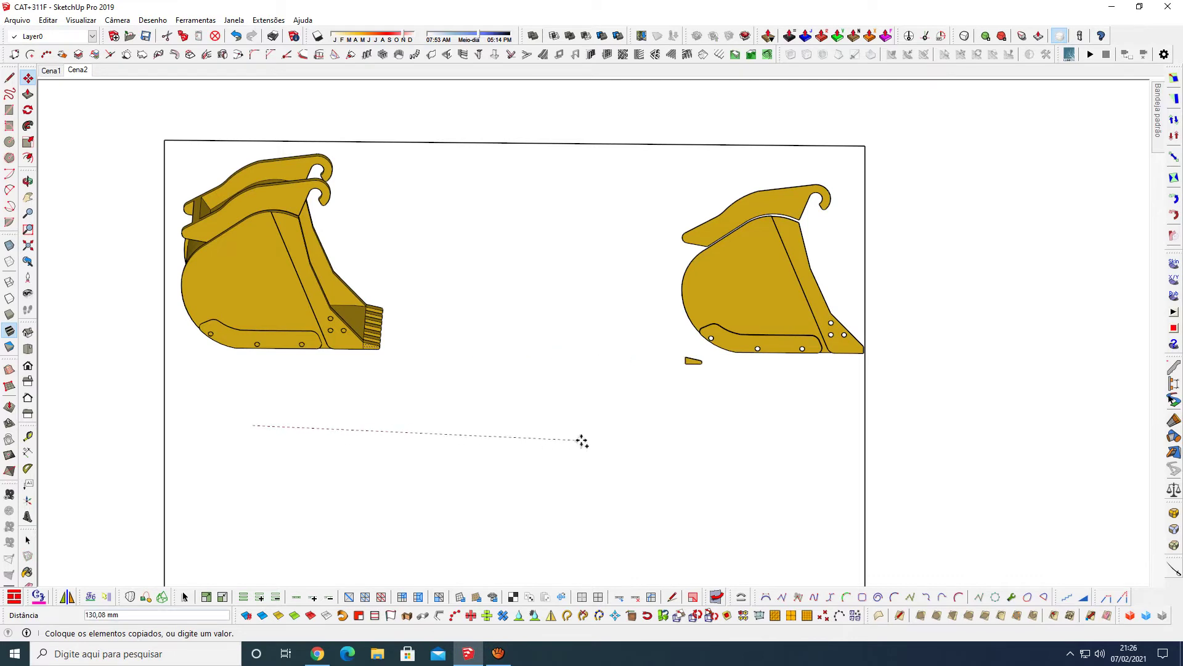
{"action": "left_click", "coordinate": [761, 431]}
{"action": "key", "text": "space"}
{"action": "right_click", "coordinate": [874, 354]}
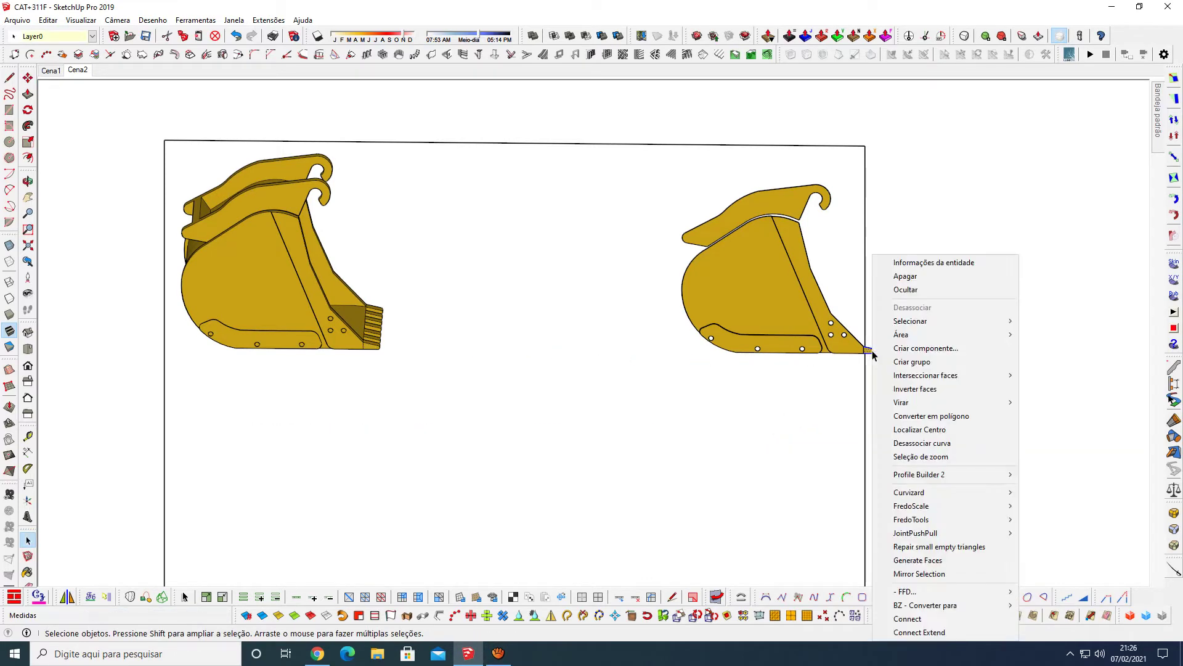
{"action": "left_click", "coordinate": [927, 365]}
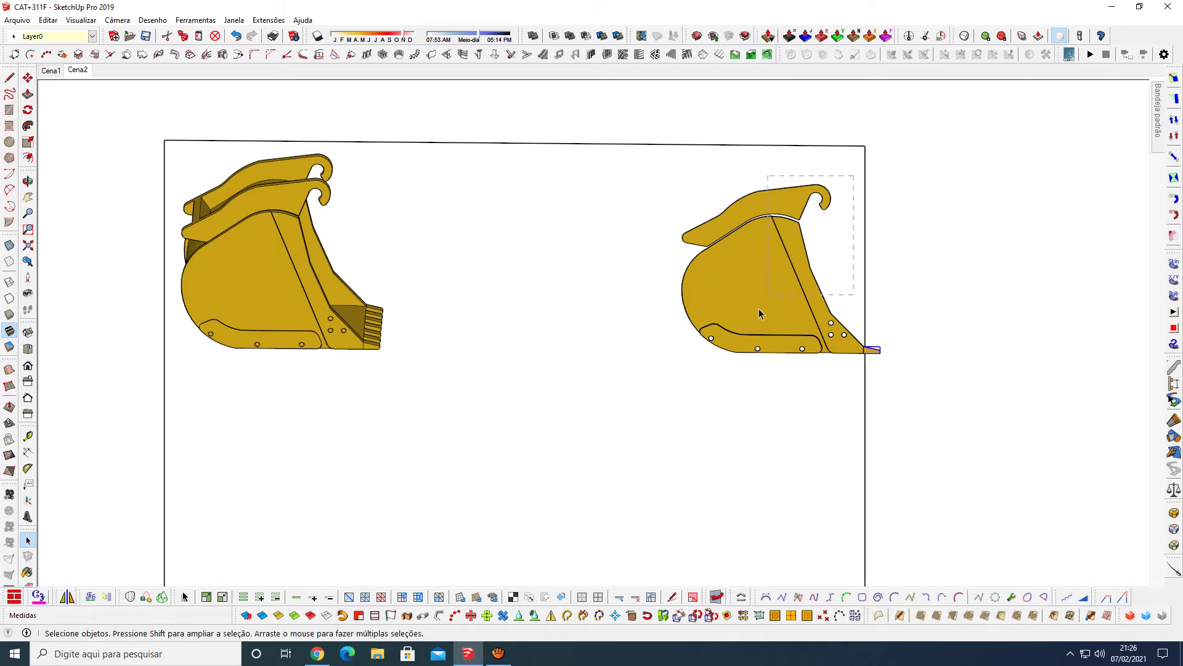
Step: Select all copied parts and shift the assembly left by 20 mm
{"action": "left_click_drag", "start_coordinate": [676, 404], "coordinate": [672, 404]}
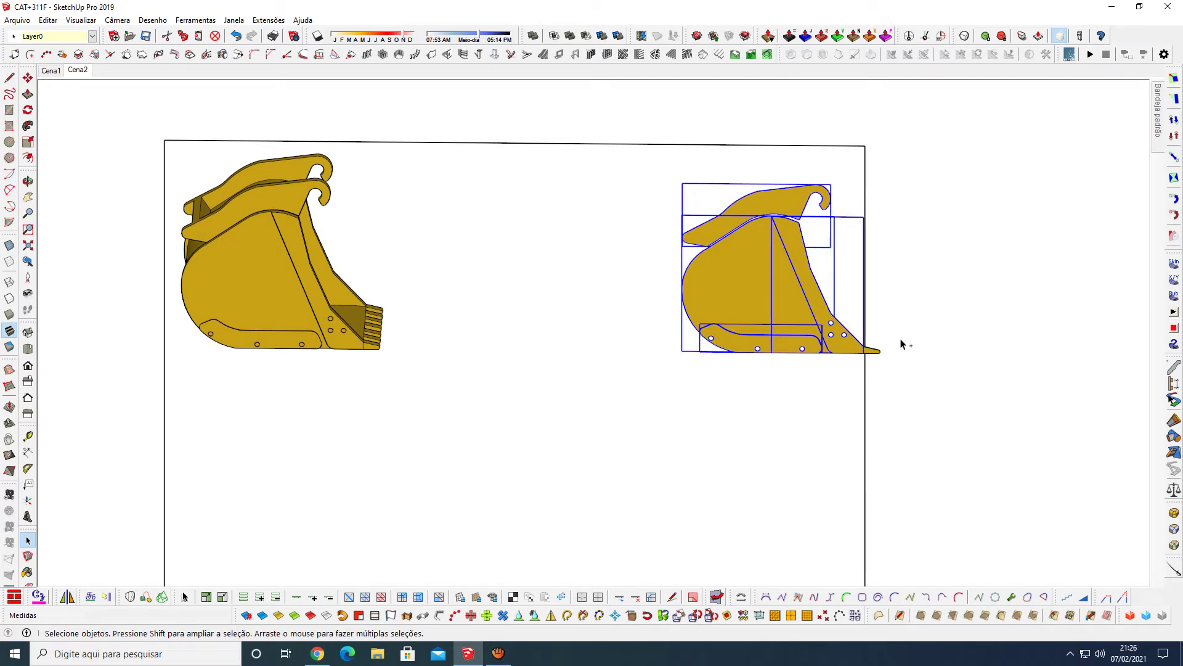
{"action": "left_click_drag", "start_coordinate": [901, 338], "coordinate": [871, 368], "text": "ctrl"}
{"action": "key", "text": "m"}
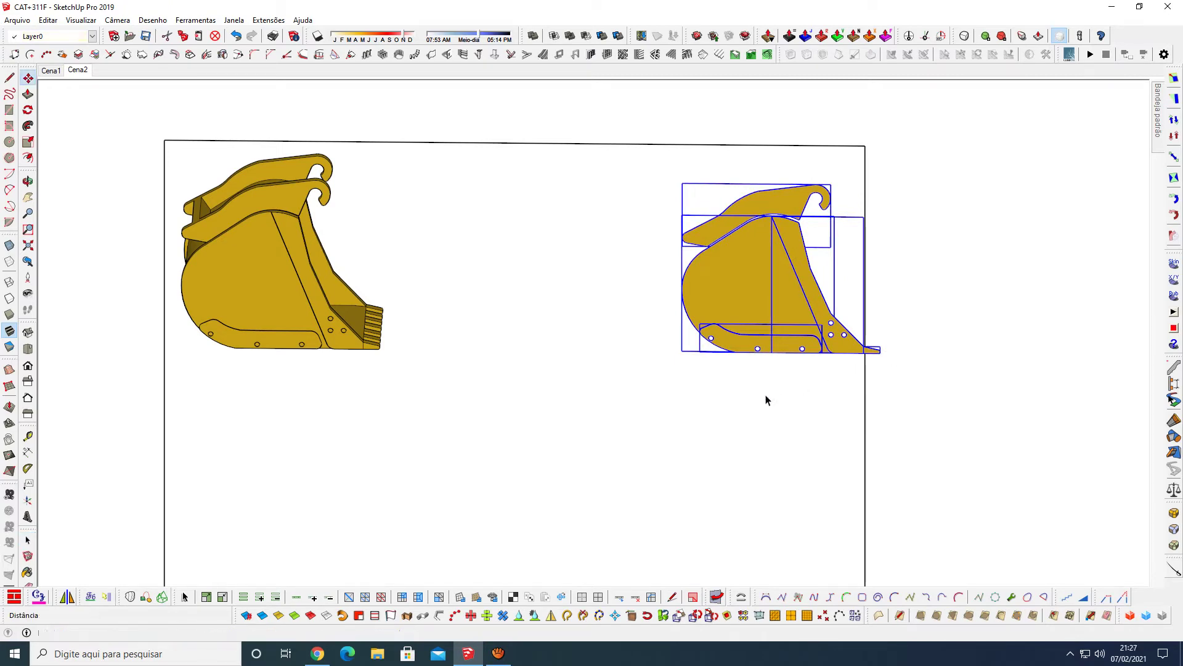
{"action": "left_click", "coordinate": [793, 401]}
{"action": "type", "text": "50"}
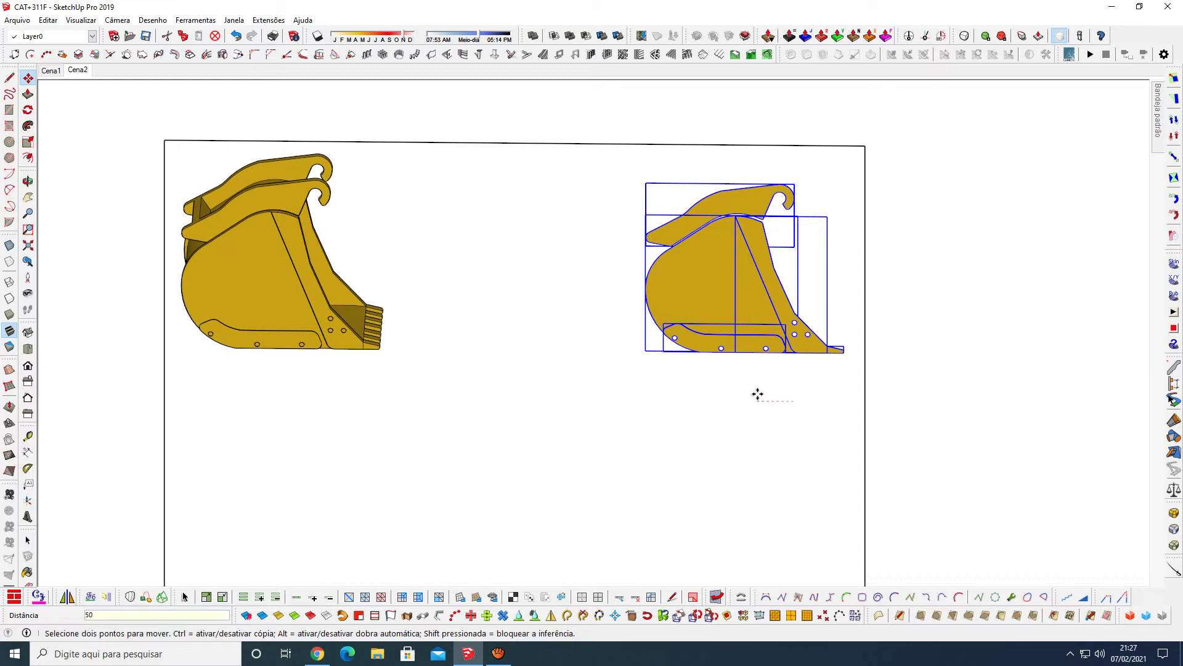
{"action": "key", "text": "Return"}
{"action": "type", "text": "20"}
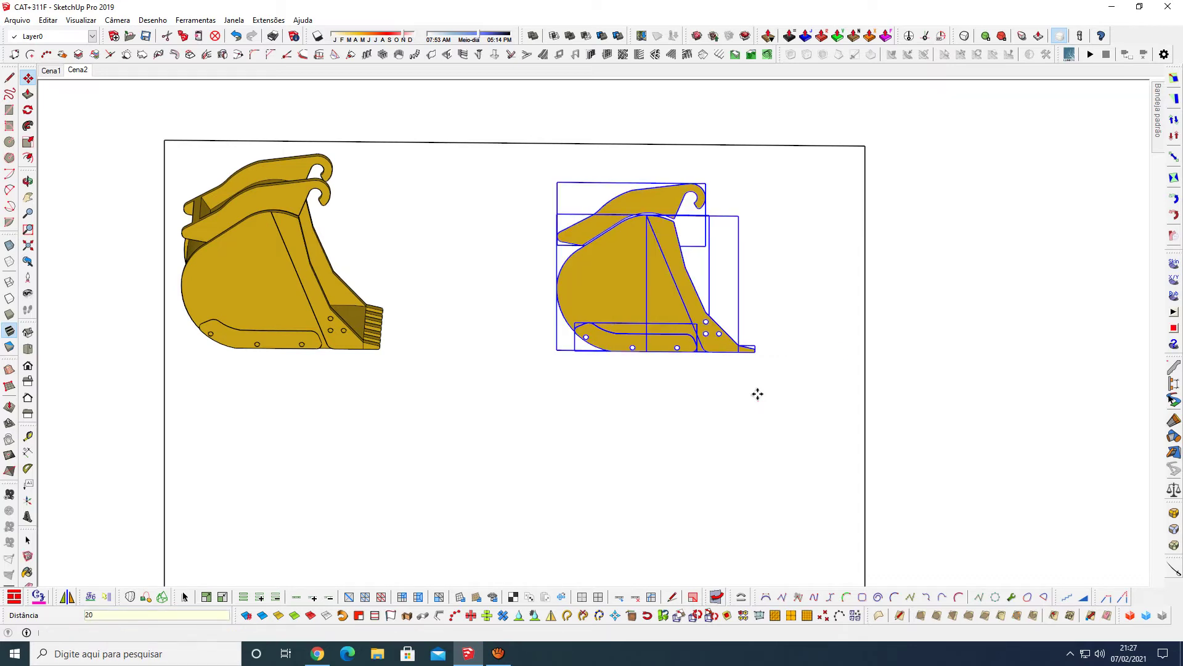
{"action": "key", "text": "Return"}
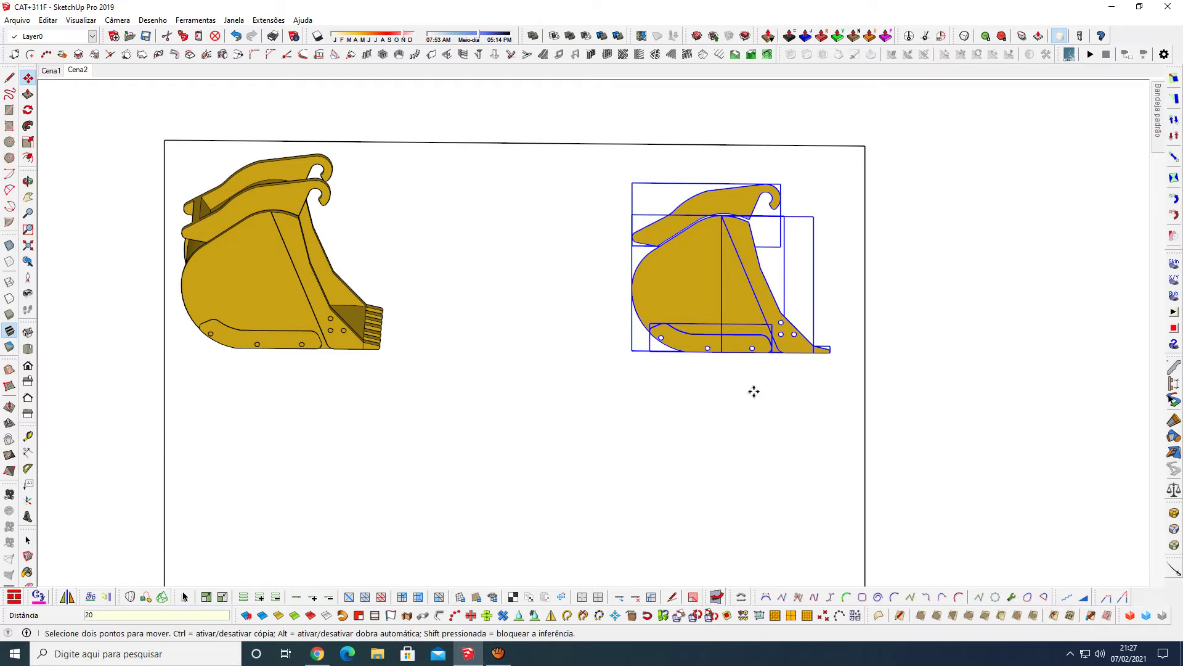
{"action": "key", "text": "space"}
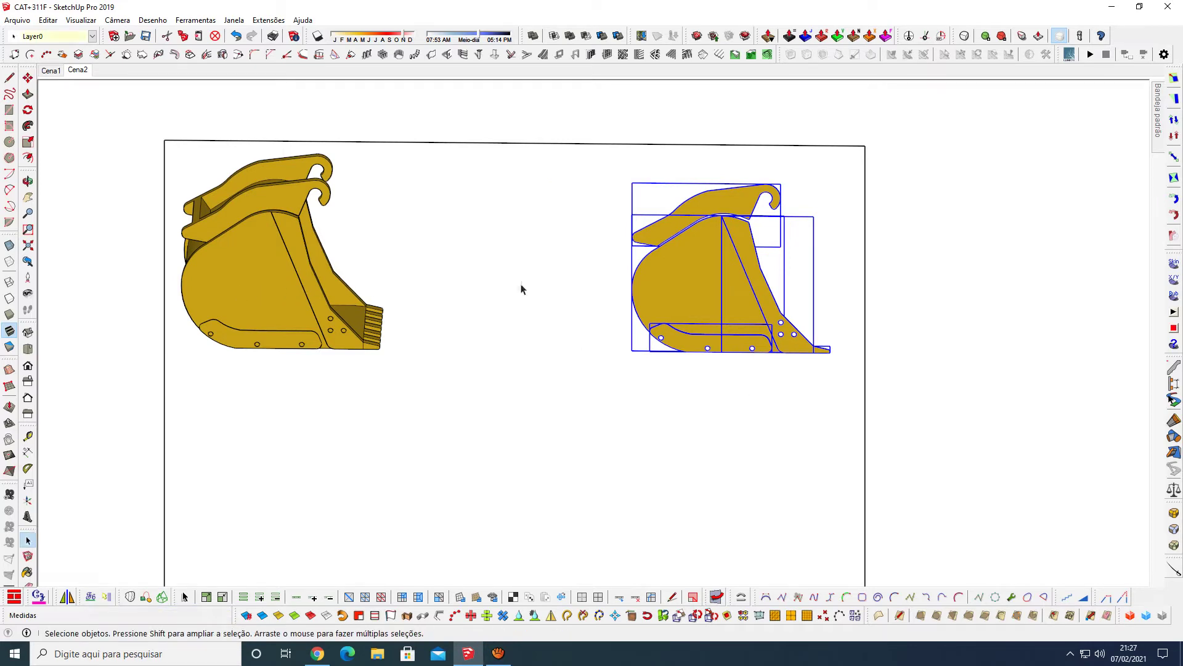
{"action": "left_click", "coordinate": [754, 408]}
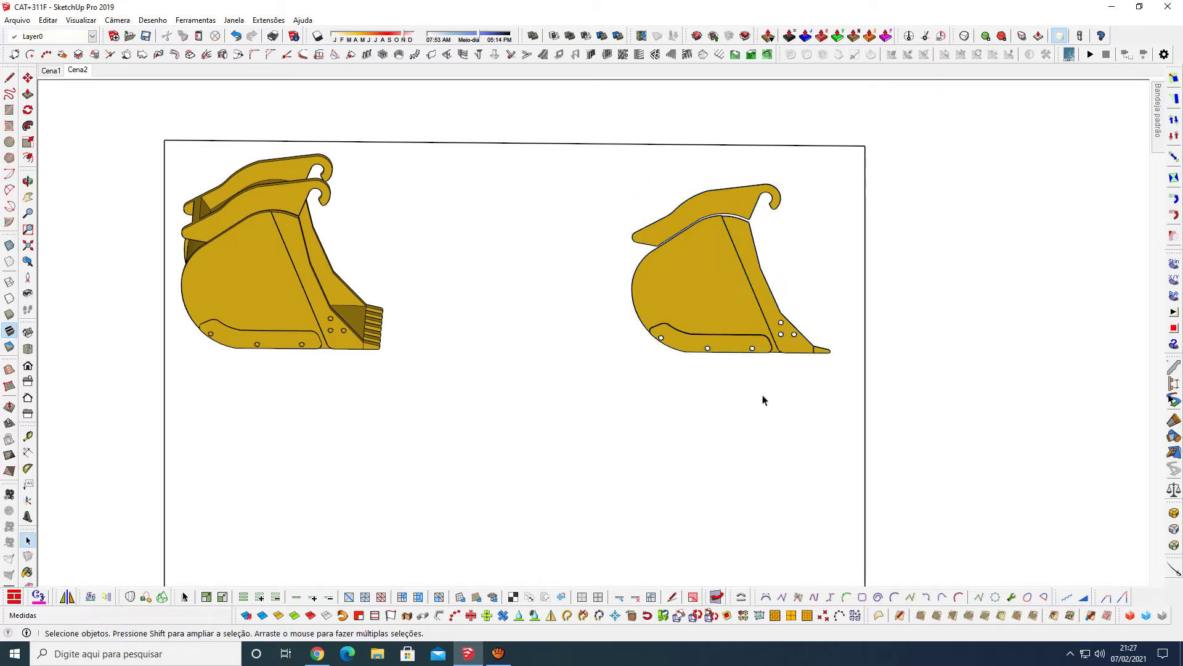
Step: Orbit around both buckets in 3D, then return to the Cena2 scene
{"action": "key", "text": "o"}
{"action": "left_click", "coordinate": [78, 71]}
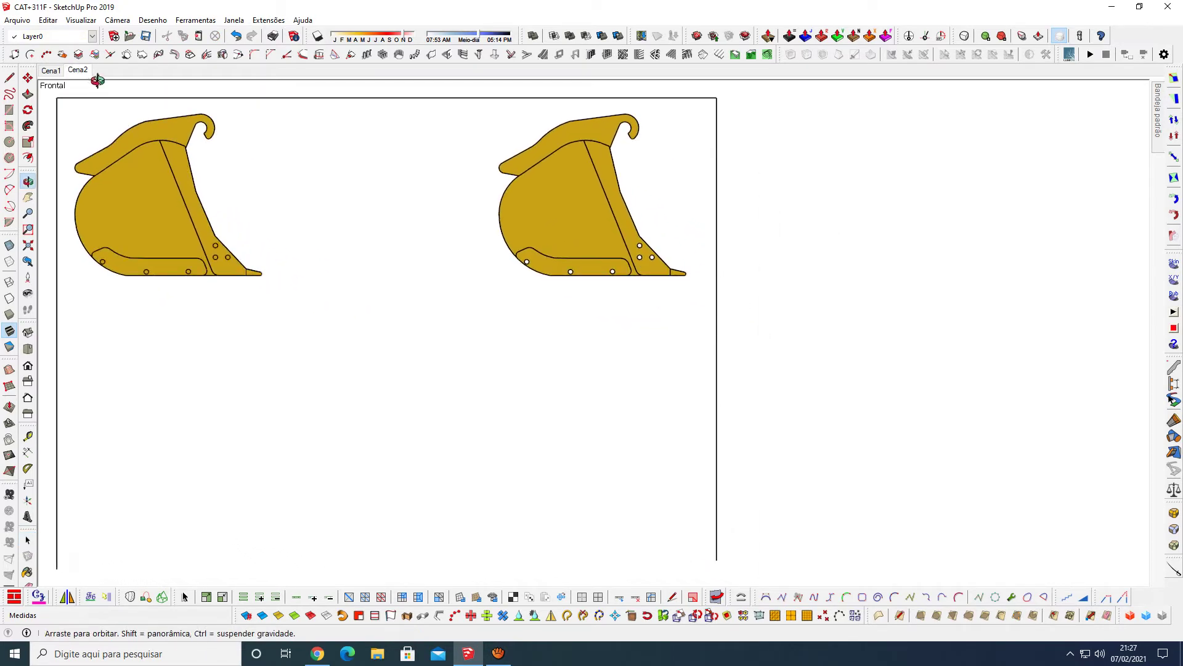
{"action": "key", "text": "space"}
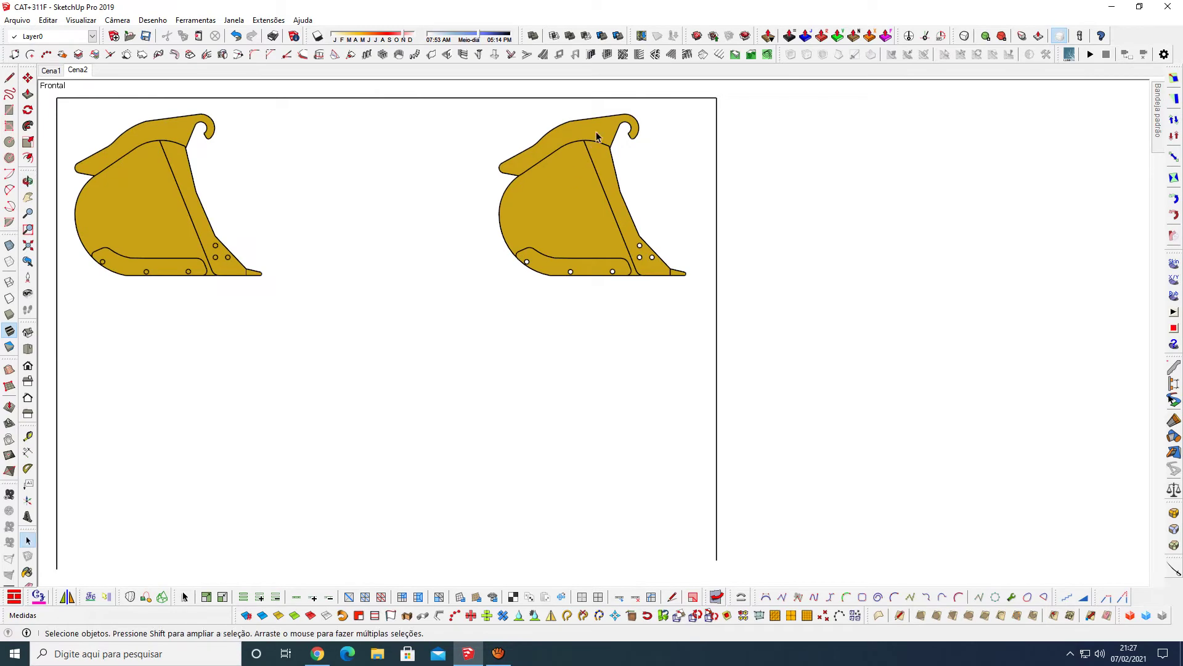
{"action": "key", "text": "o"}
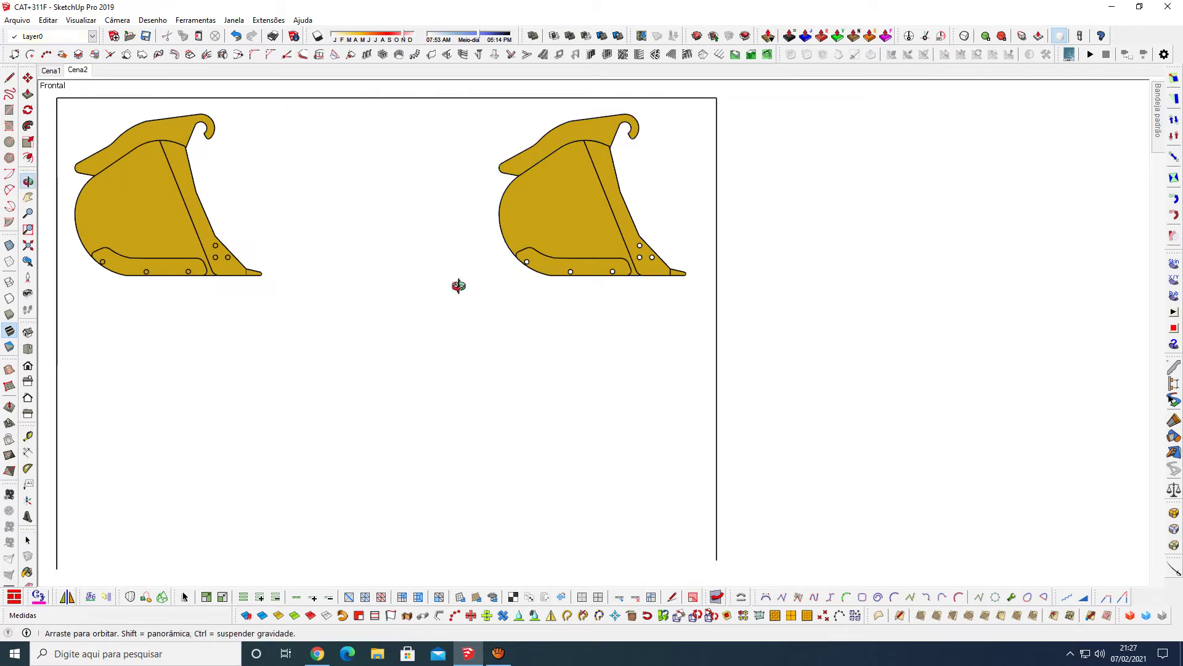
{"action": "mouse_move", "coordinate": [459, 285]}
{"action": "left_mouse_down"}
{"action": "mouse_move", "coordinate": [973, 336]}
{"action": "mouse_move", "coordinate": [866, 346]}
{"action": "mouse_move", "coordinate": [861, 370]}
{"action": "mouse_move", "coordinate": [719, 307]}
{"action": "left_mouse_up"}
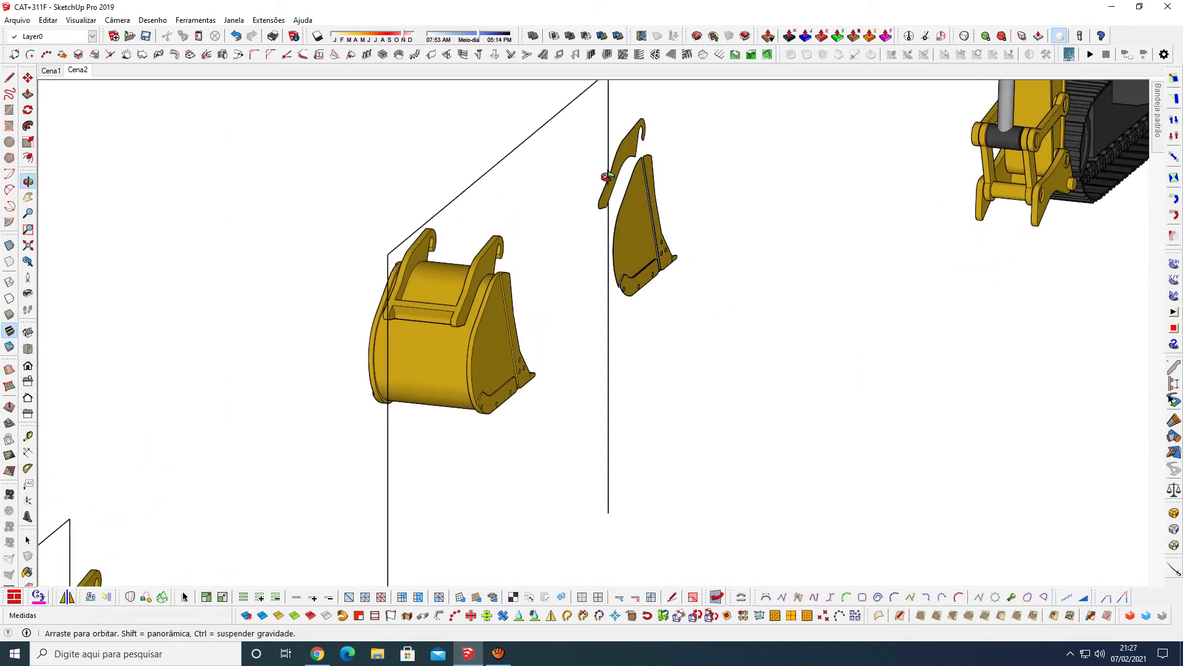
{"action": "left_click_drag", "start_coordinate": [624, 176], "coordinate": [714, 230]}
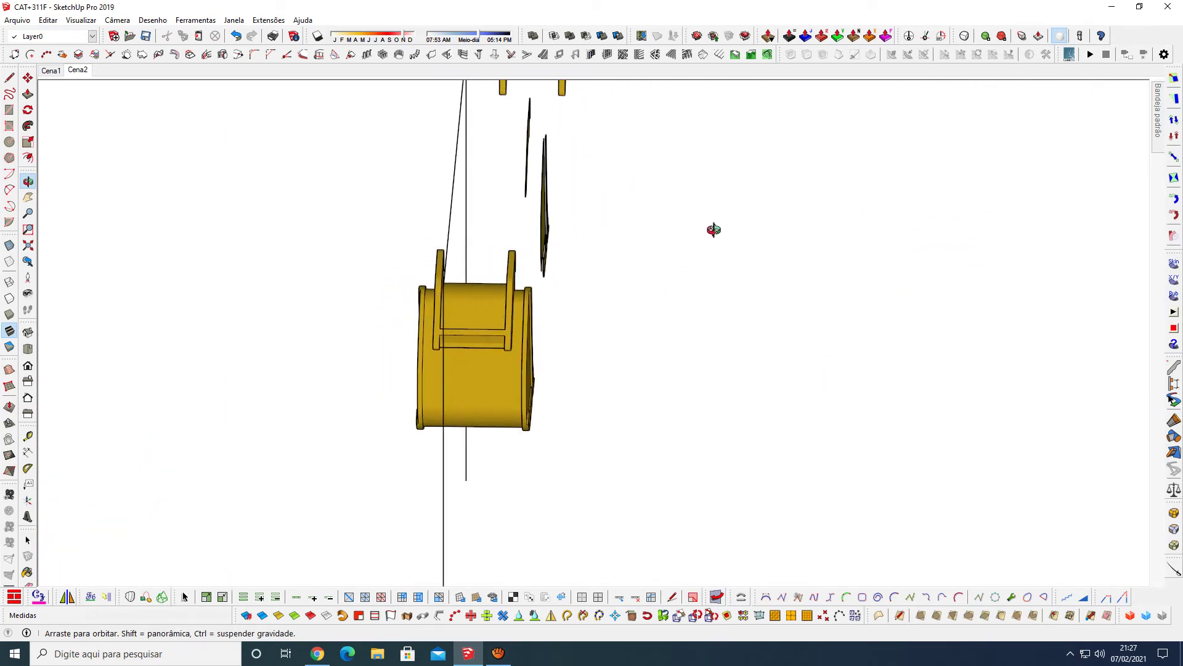
{"action": "mouse_move", "coordinate": [645, 251]}
{"action": "left_mouse_down"}
{"action": "mouse_move", "coordinate": [688, 275]}
{"action": "mouse_move", "coordinate": [375, 235]}
{"action": "mouse_move", "coordinate": [415, 248]}
{"action": "left_mouse_up"}
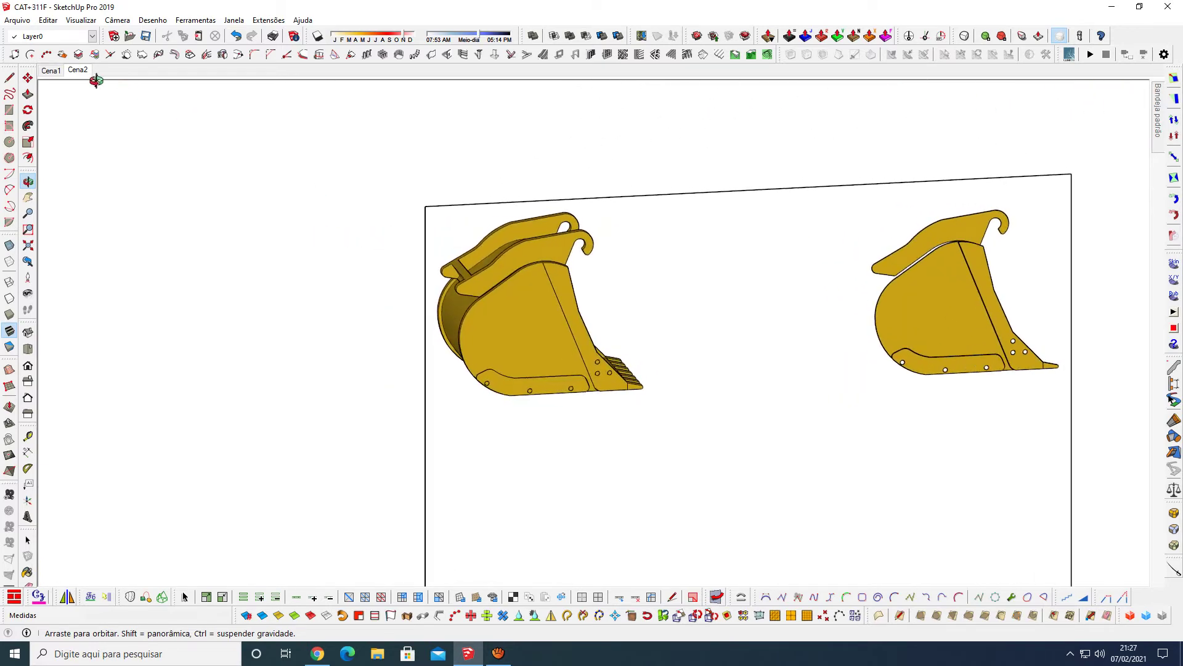
{"action": "left_click", "coordinate": [77, 70]}
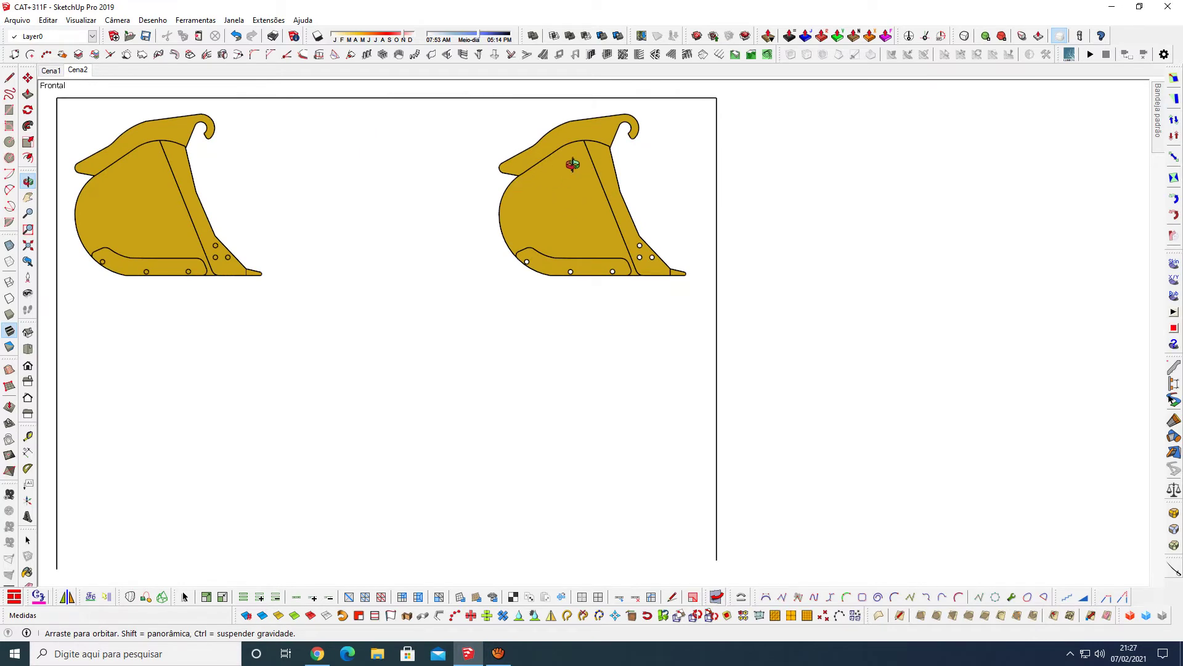
Step: Zoom in and back out to frame the whole sheet with both buckets
{"action": "scroll", "coordinate": [573, 165], "scroll_direction": "up", "scroll_amount": 2}
{"action": "scroll", "coordinate": [575, 161], "scroll_direction": "up", "scroll_amount": 2}
{"action": "scroll", "coordinate": [577, 157], "scroll_direction": "up", "scroll_amount": 2}
{"action": "scroll", "coordinate": [580, 154], "scroll_direction": "up", "scroll_amount": 2}
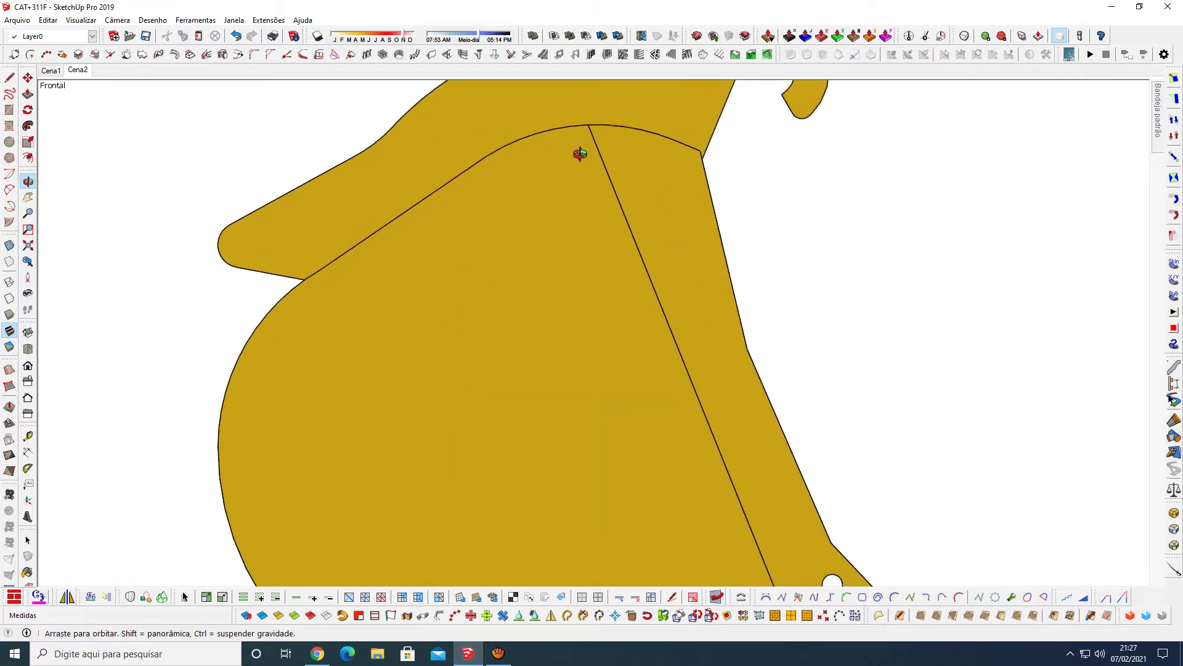
{"action": "scroll", "coordinate": [728, 242], "scroll_direction": "down", "scroll_amount": 3}
{"action": "scroll", "coordinate": [874, 238], "scroll_direction": "down", "scroll_amount": 2}
{"action": "scroll", "coordinate": [873, 255], "scroll_direction": "down", "scroll_amount": 1}
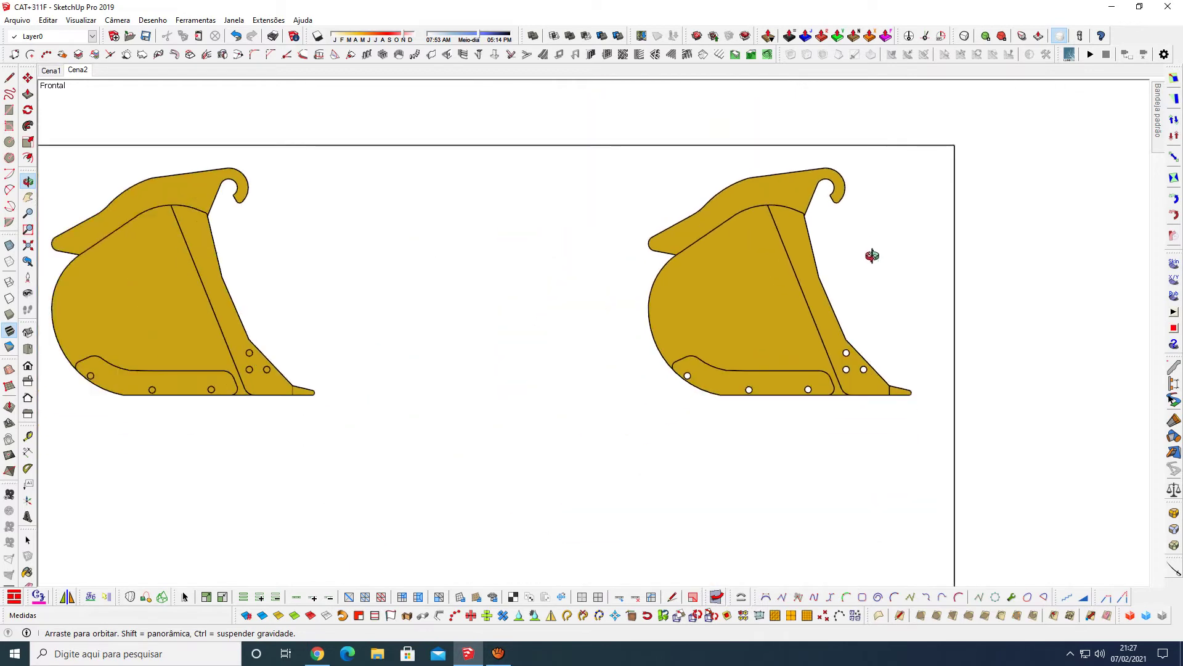
{"action": "scroll", "coordinate": [646, 316], "scroll_direction": "down", "scroll_amount": 1}
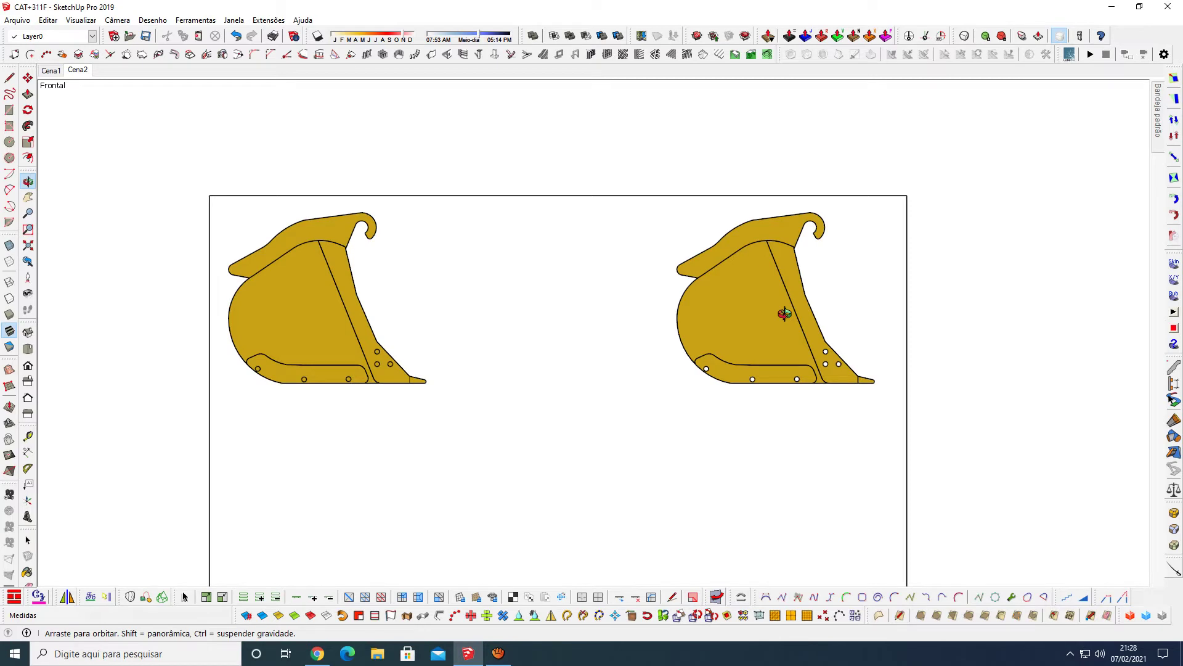
Step: Select the right bucket's body and bottom plate and move them down 1 mm
{"action": "key", "text": "space"}
{"action": "left_click", "coordinate": [783, 240]}
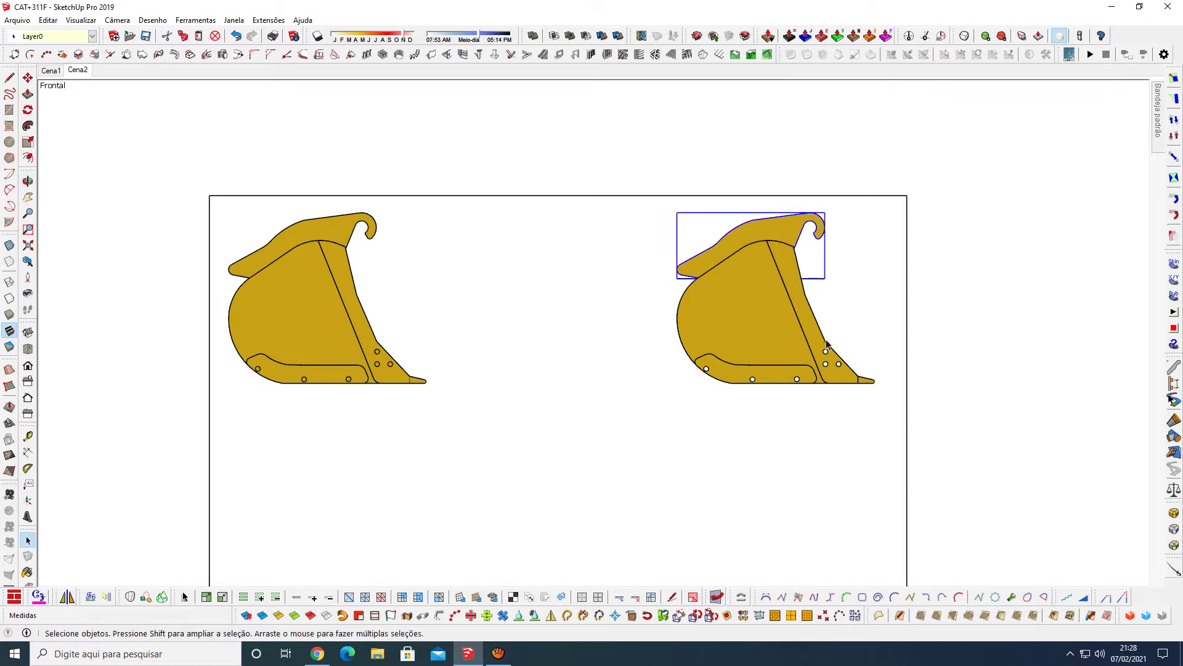
{"action": "left_click_drag", "start_coordinate": [762, 413], "coordinate": [725, 447]}
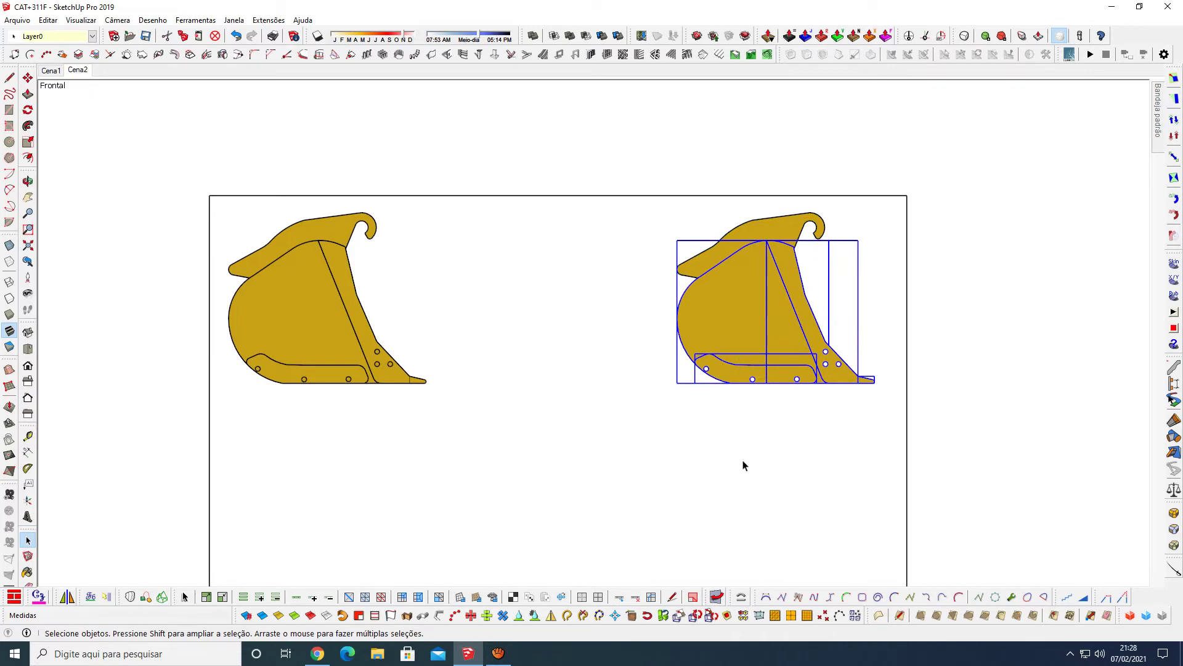
{"action": "key", "text": "m"}
{"action": "left_click", "coordinate": [862, 410]}
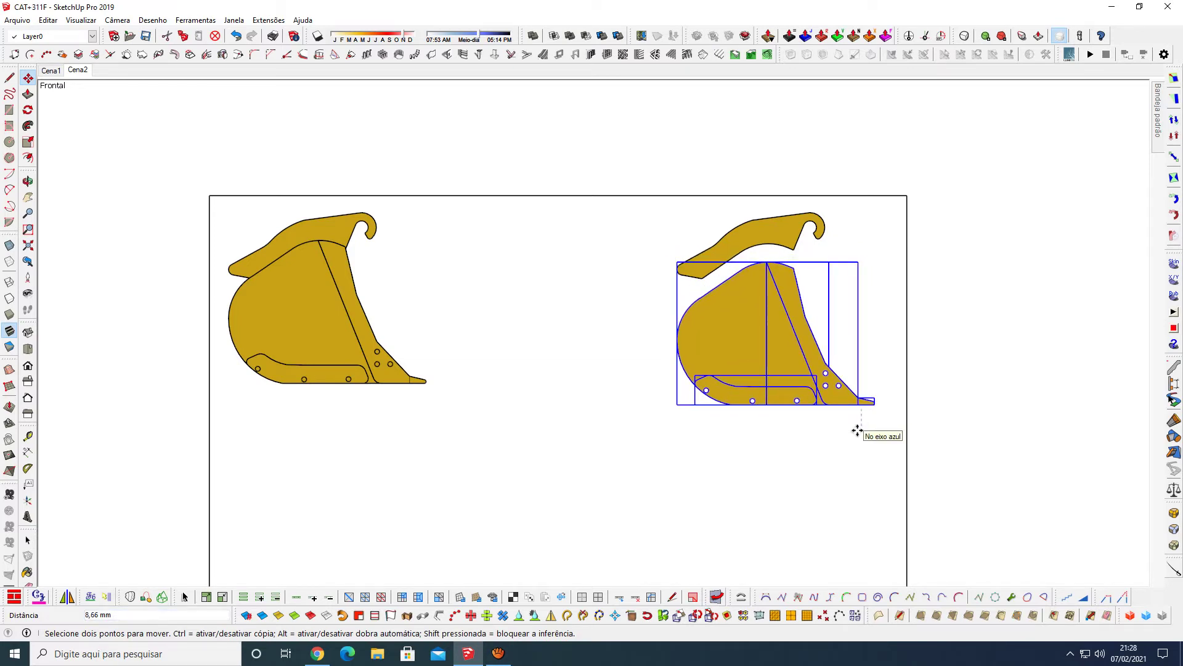
{"action": "type", "text": "1"}
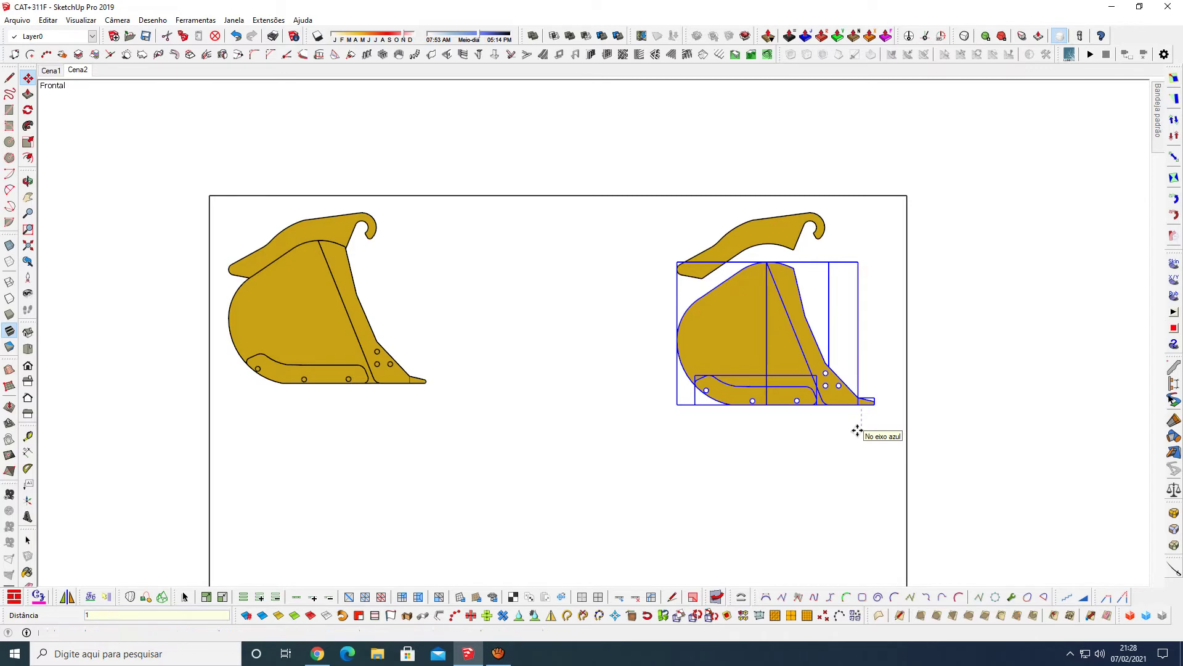
{"action": "key", "text": "Return"}
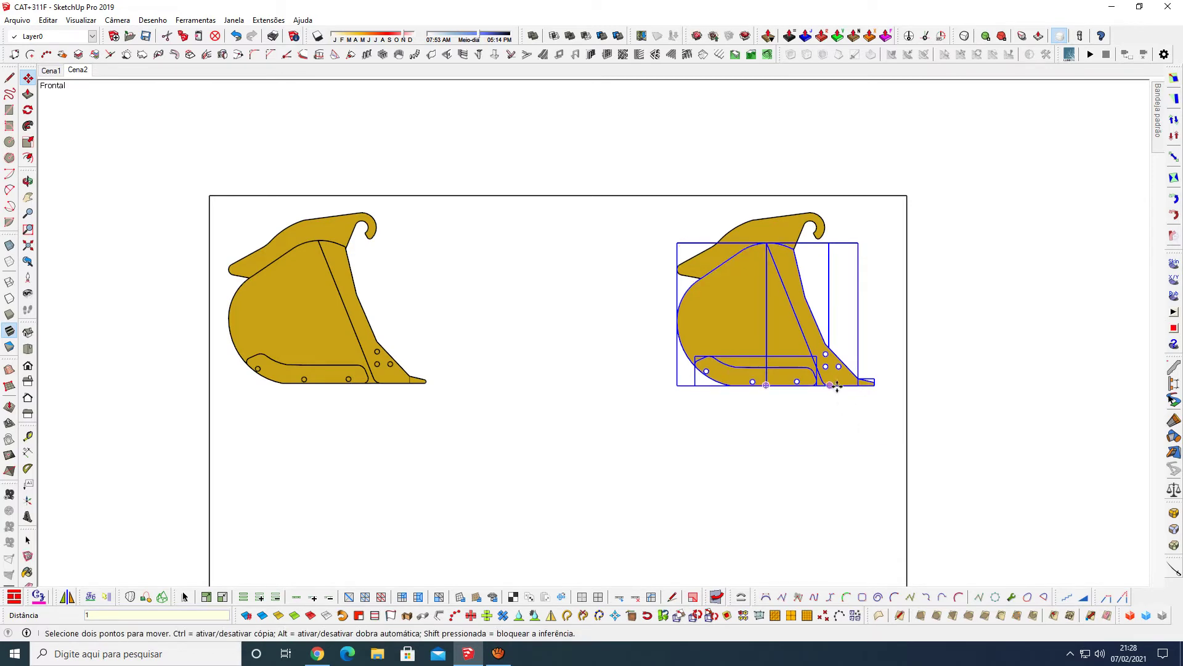
Step: Undo that move and lower the parts 10 mm instead
{"action": "key", "text": "ctrl+z"}
{"action": "left_click", "coordinate": [811, 328]}
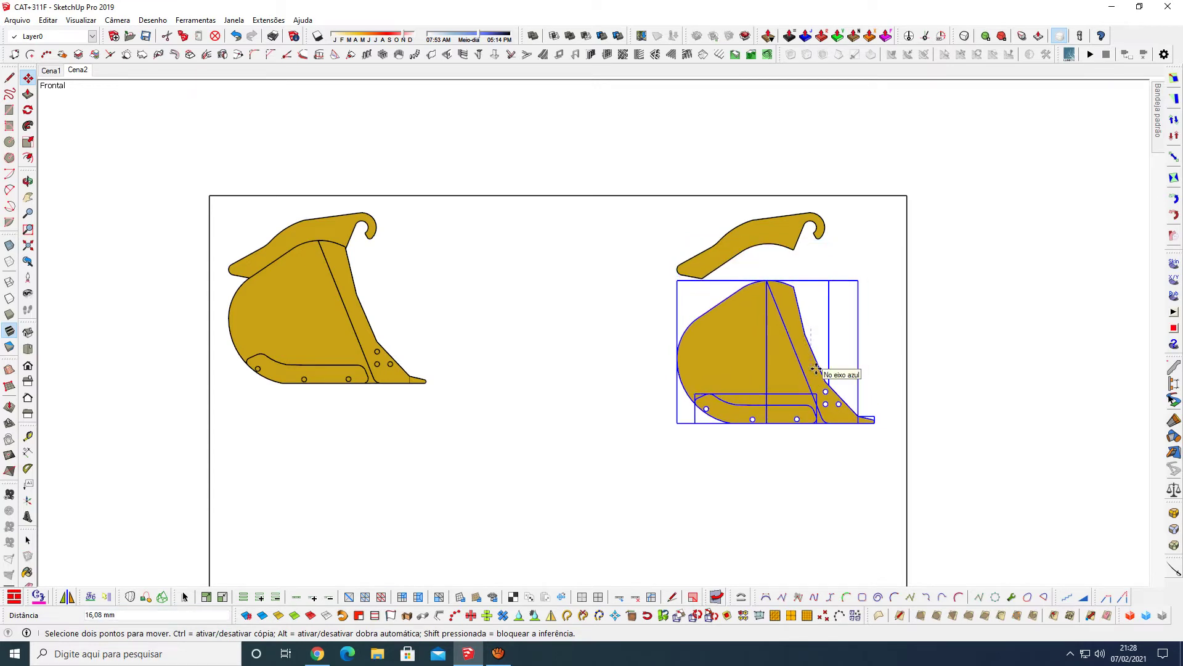
{"action": "type", "text": "10"}
{"action": "key", "text": "Return"}
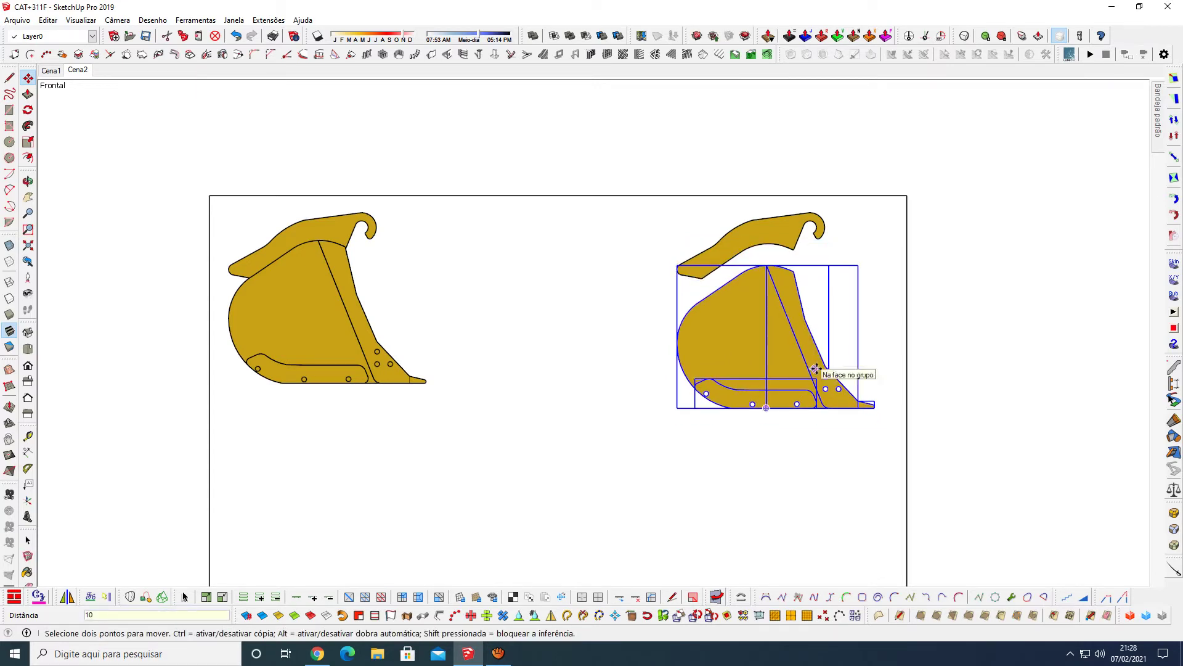
{"action": "key", "text": "space"}
{"action": "left_click", "coordinate": [798, 320]}
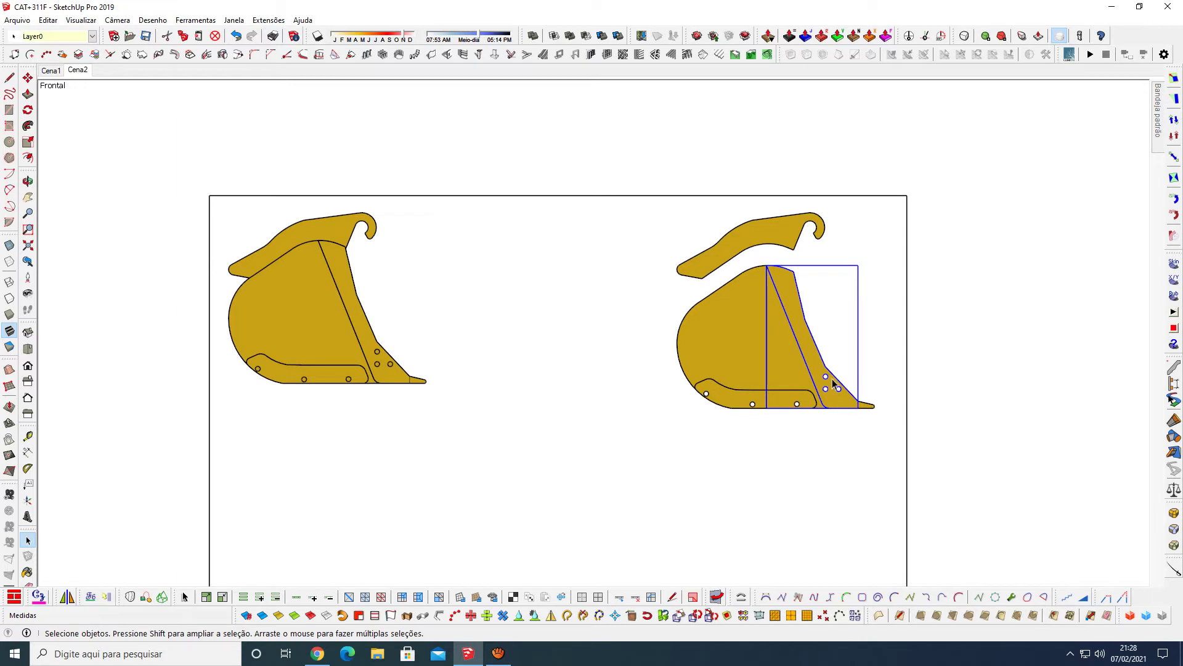
Step: Move the lower bucket parts 10 mm left, leaving the tip behind
{"action": "left_click_drag", "start_coordinate": [803, 404], "coordinate": [752, 459], "text": "shift"}
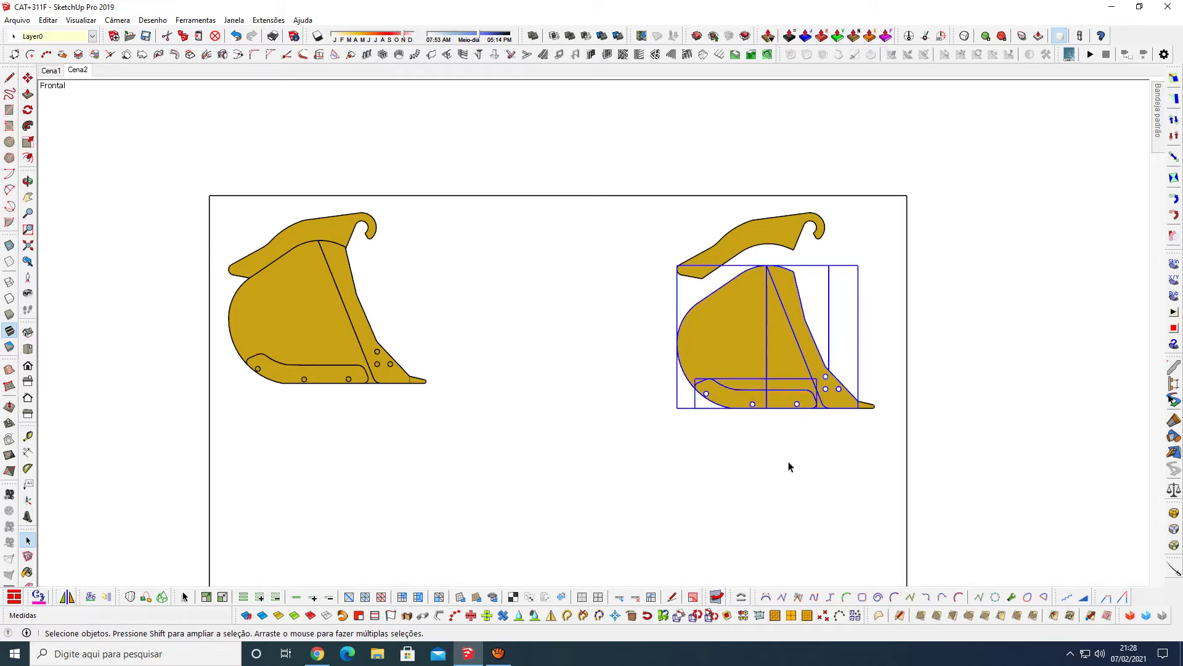
{"action": "key", "text": "m"}
{"action": "left_click", "coordinate": [794, 468]}
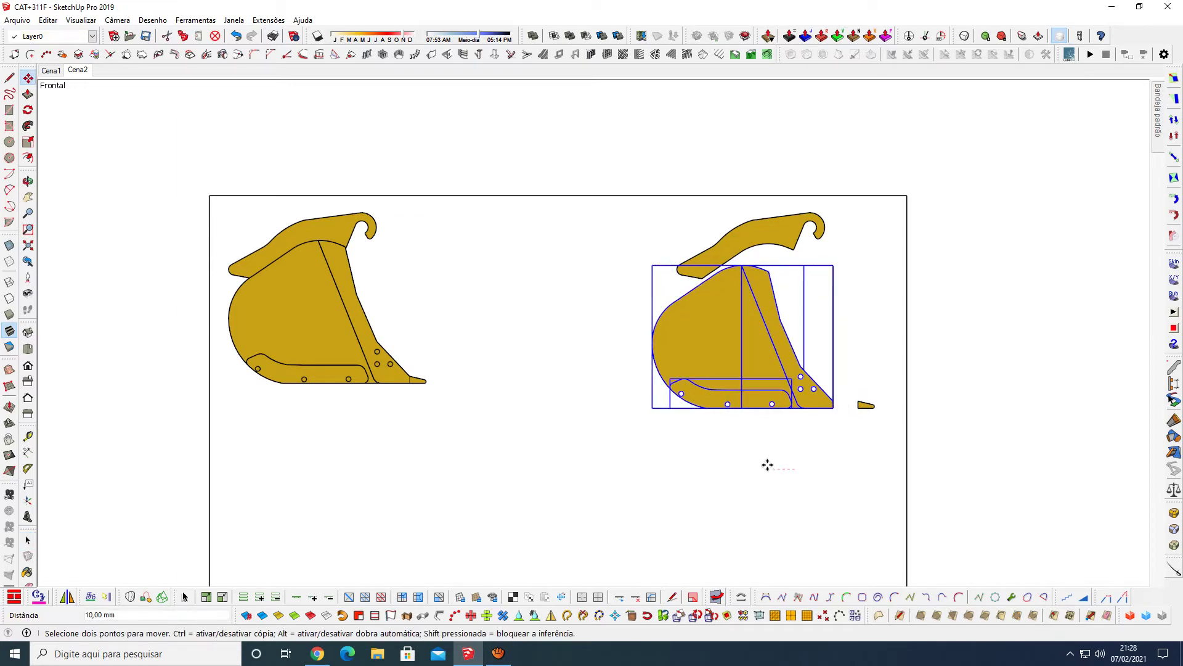
{"action": "type", "text": "10"}
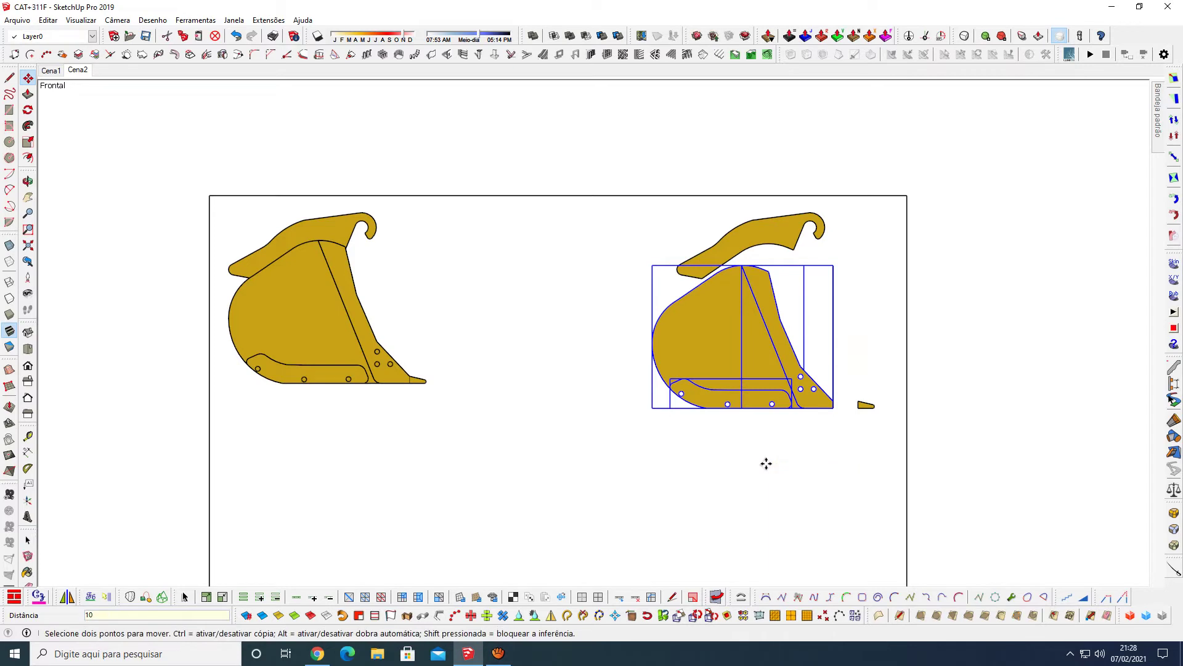
{"action": "key", "text": "Return"}
{"action": "key", "text": "space"}
{"action": "left_click", "coordinate": [826, 427]}
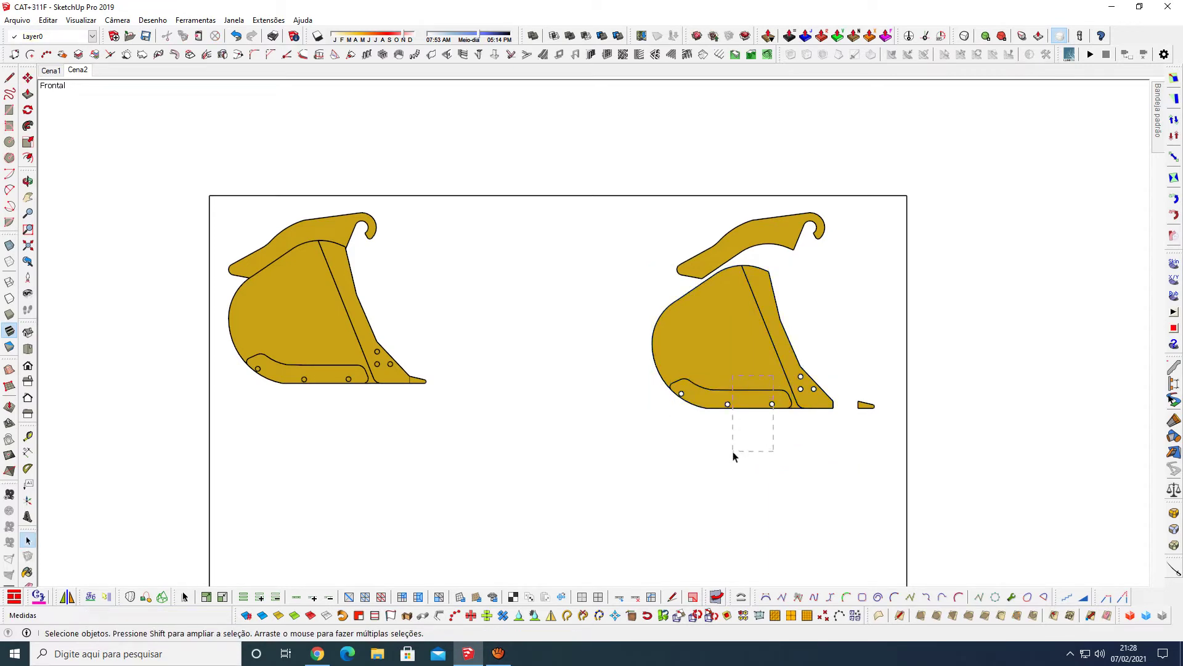
Step: Shift the body and bottom plate 10 mm left, then drop the bottom plate 10 mm
{"action": "left_click_drag", "start_coordinate": [733, 456], "coordinate": [742, 478]}
{"action": "key", "text": "m"}
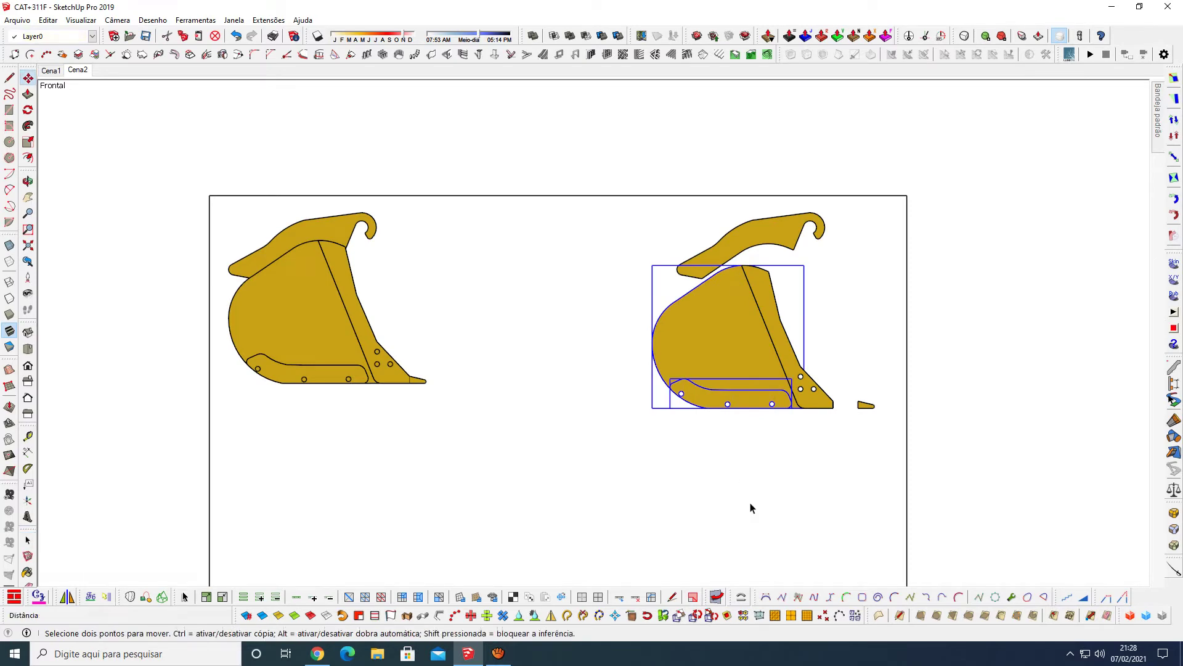
{"action": "left_click", "coordinate": [779, 456]}
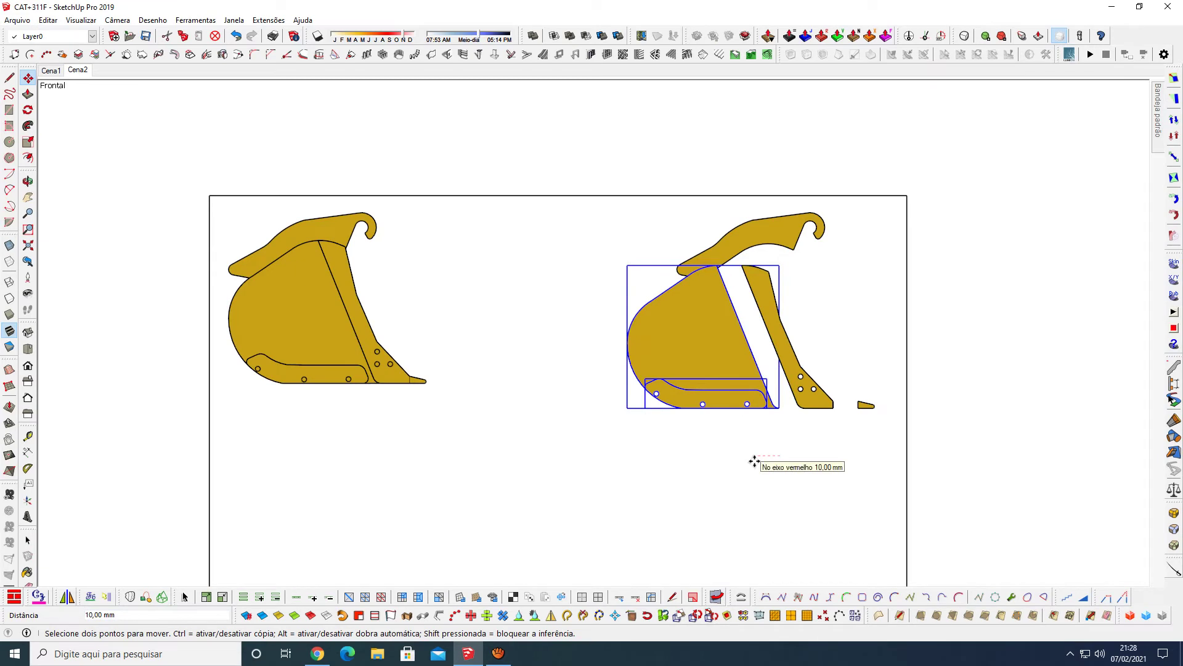
{"action": "type", "text": "10"}
{"action": "key", "text": "space"}
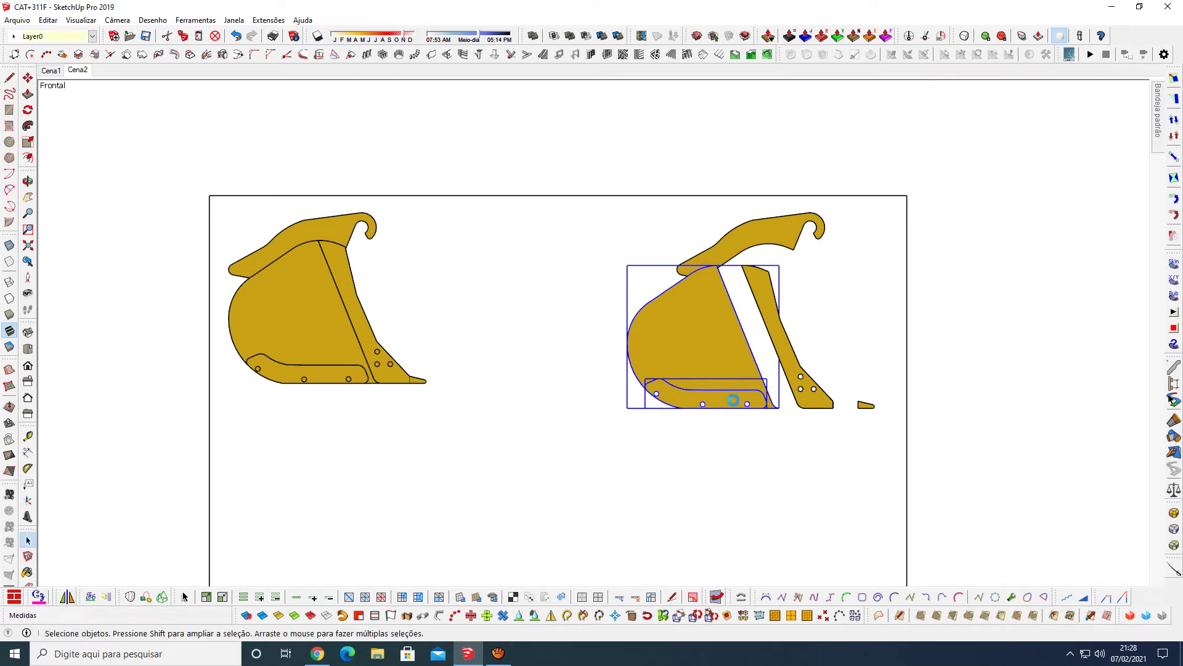
{"action": "left_click", "coordinate": [734, 405]}
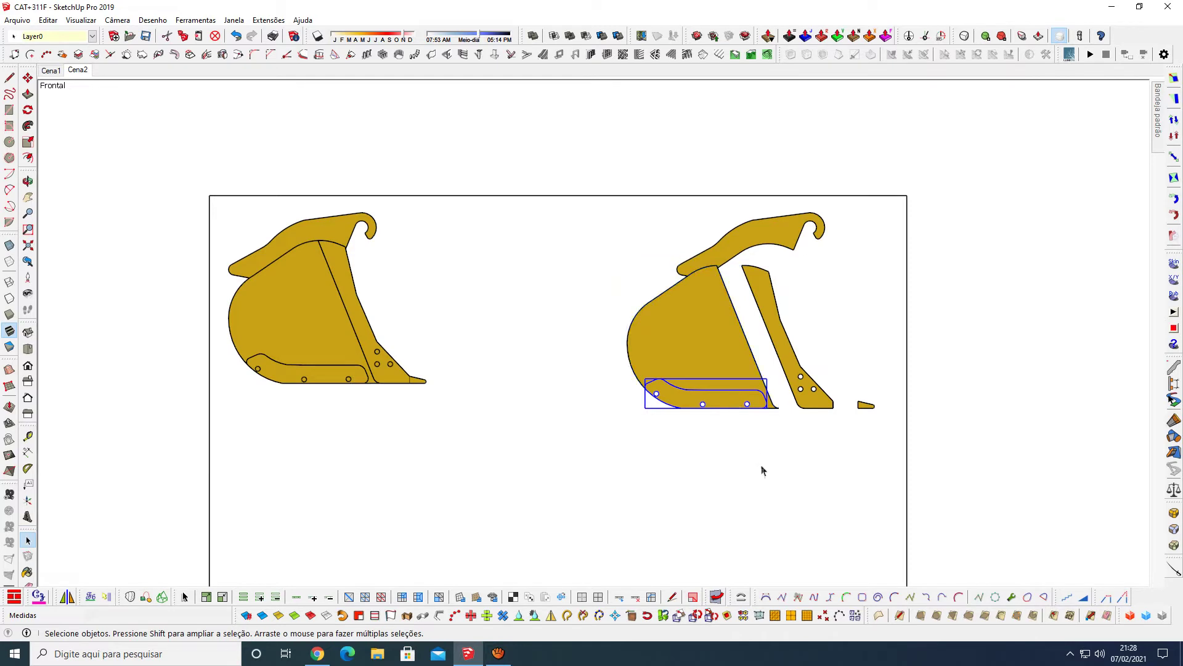
{"action": "key", "text": "m"}
{"action": "left_click", "coordinate": [768, 457]}
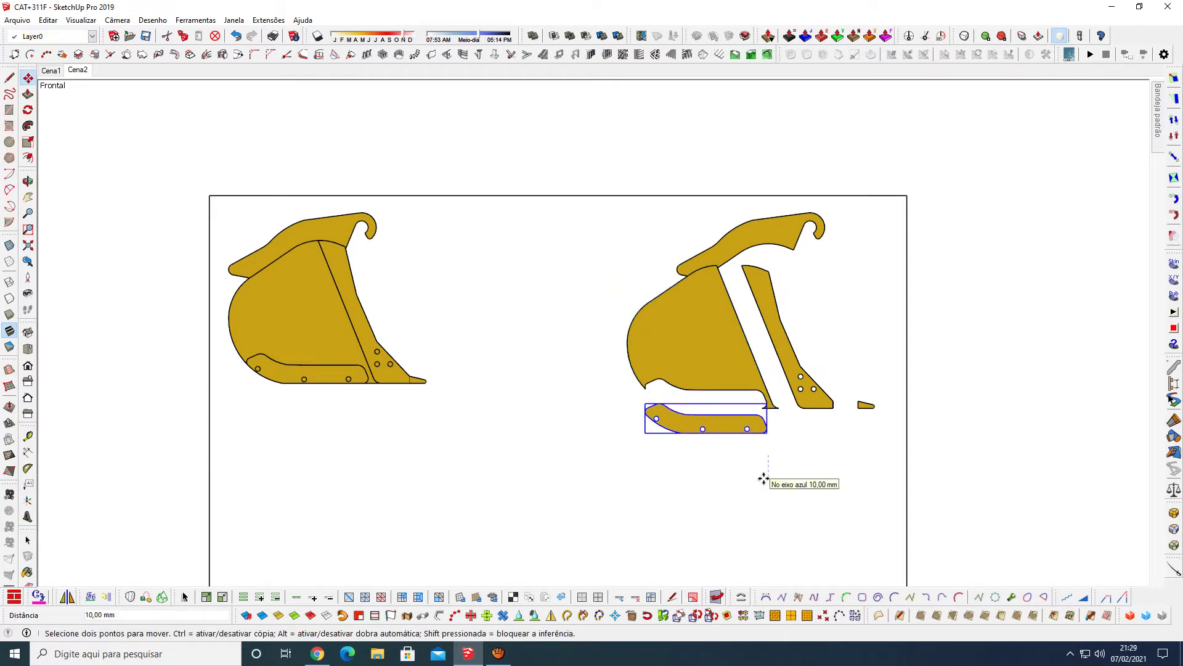
{"action": "key", "text": "space"}
{"action": "left_click", "coordinate": [821, 430]}
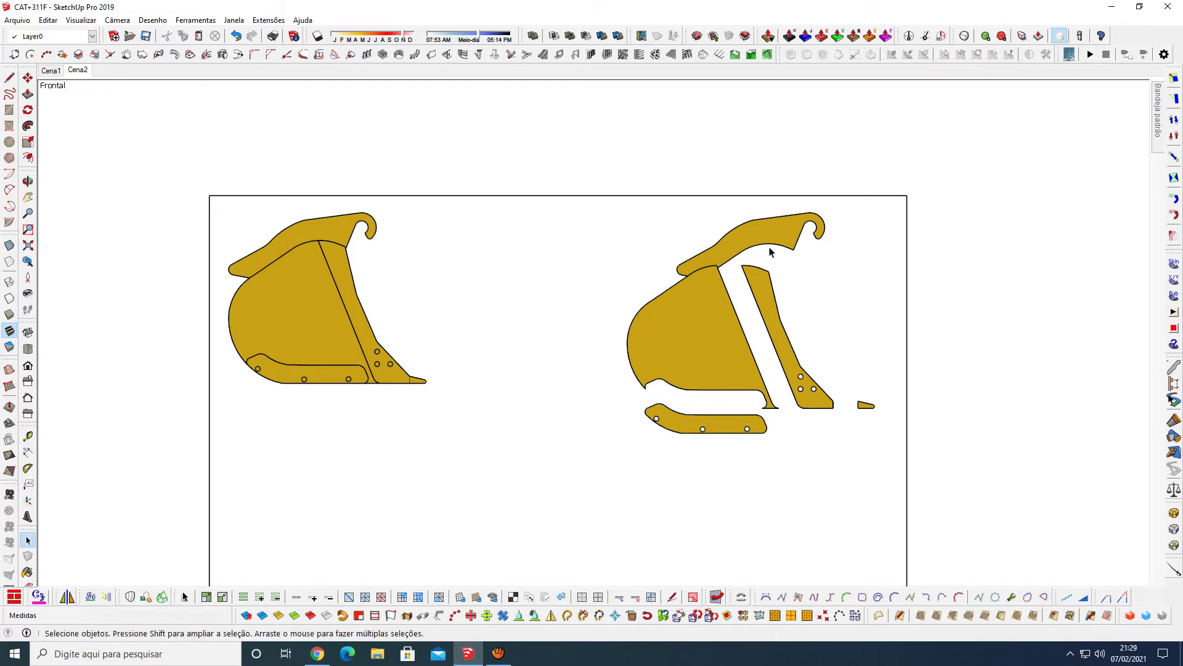
Step: Move the top hook piece further left, away from the body
{"action": "left_click", "coordinate": [770, 249]}
{"action": "key", "text": "m"}
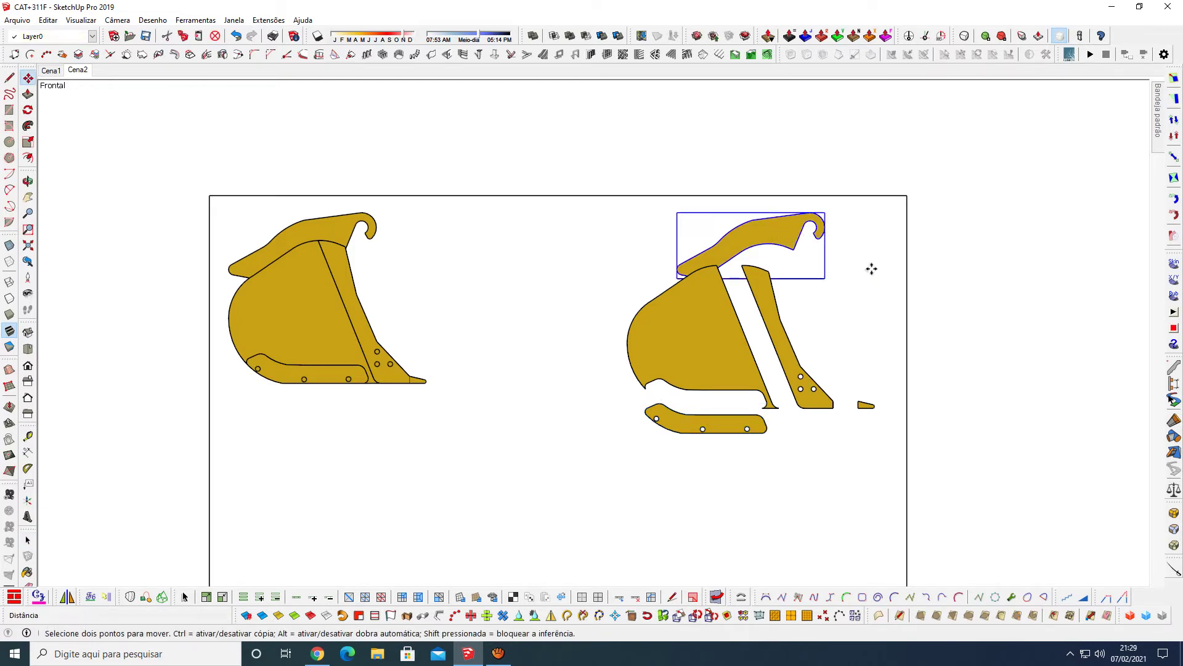
{"action": "left_click", "coordinate": [872, 269]}
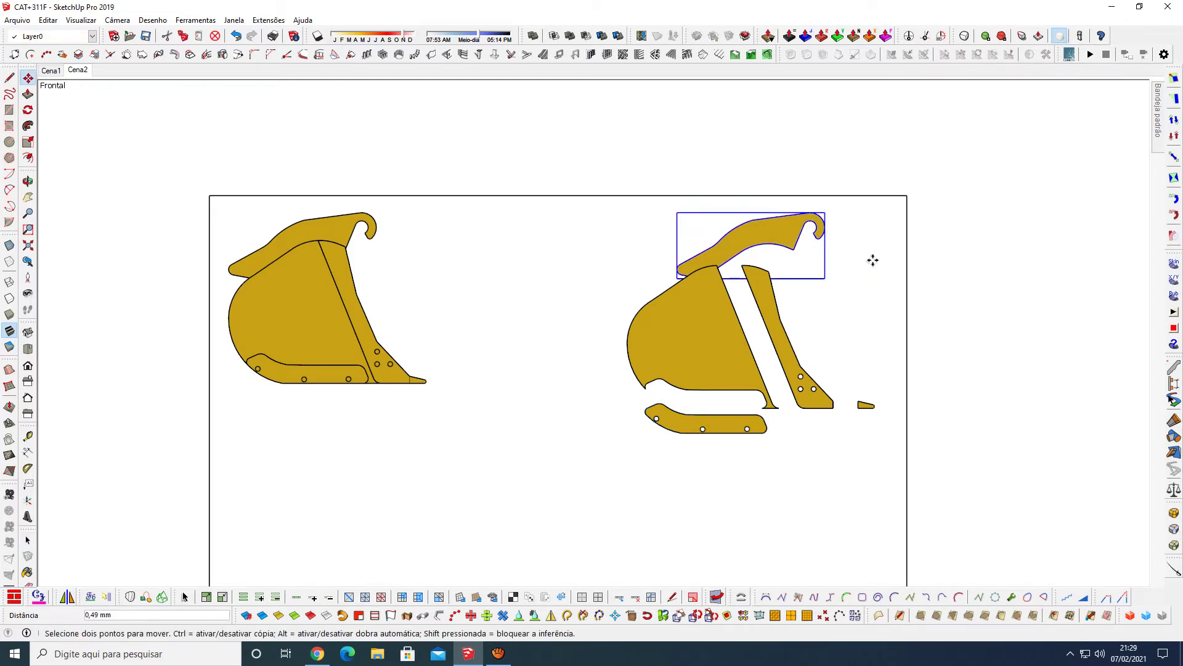
{"action": "key", "text": "space"}
{"action": "left_click", "coordinate": [836, 257]}
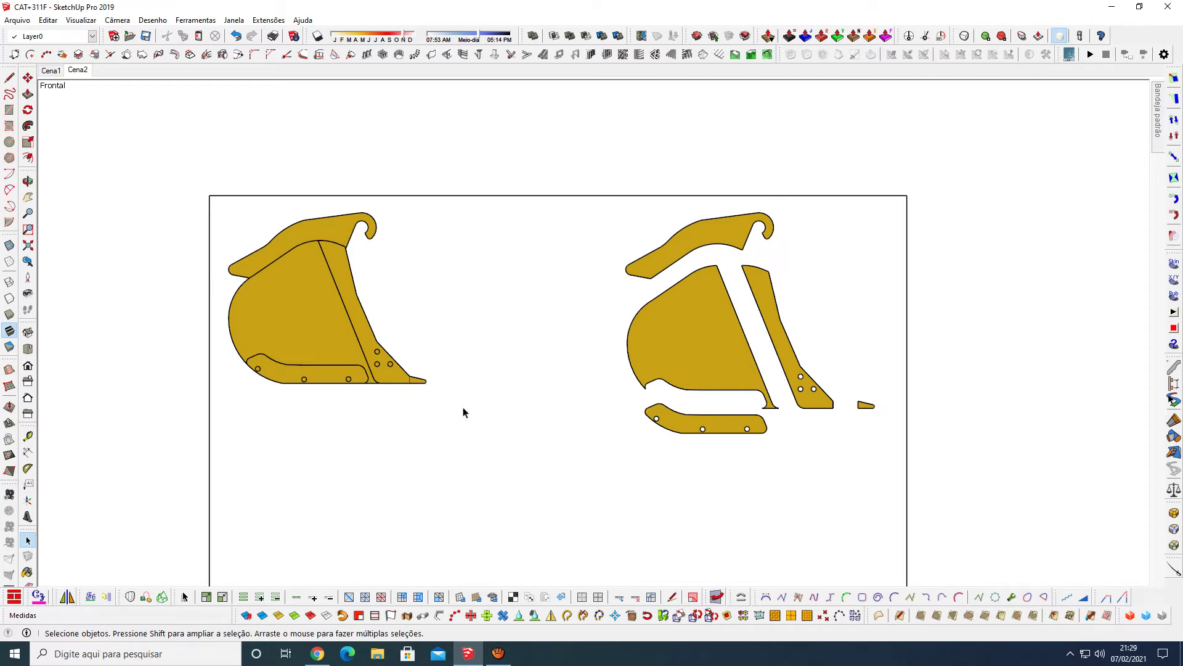
Step: Save the SketchUp model containing the exploded bucket pieces
{"action": "left_click", "coordinate": [146, 37]}
{"action": "left_click", "coordinate": [498, 654]}
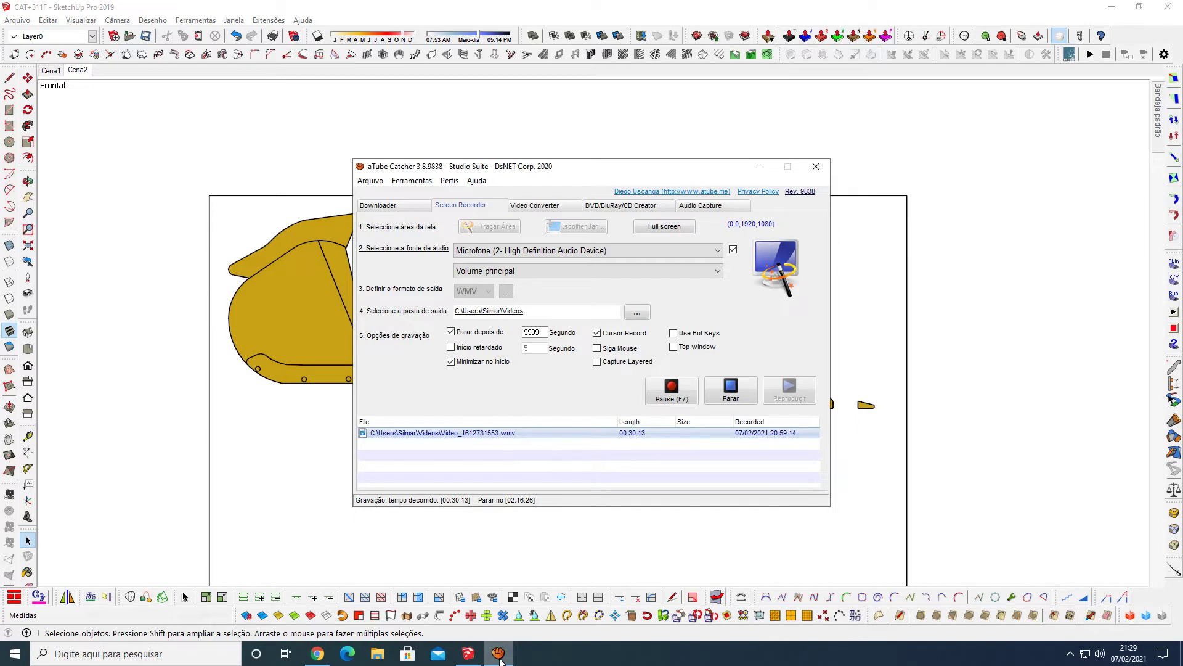
{"action": "left_click", "coordinate": [762, 172]}
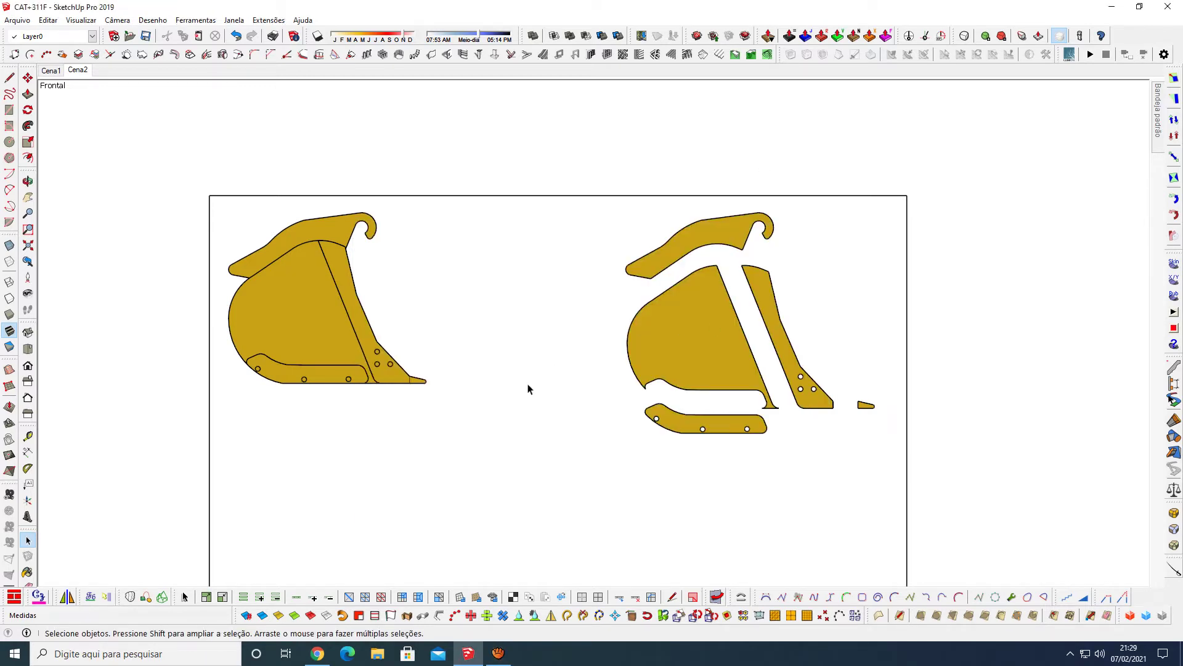
Step: Orbit the view to see the buckets in 3D, ending on the bucket's front side
{"action": "key", "text": "o"}
{"action": "mouse_move", "coordinate": [602, 417]}
{"action": "left_mouse_down"}
{"action": "mouse_move", "coordinate": [386, 468]}
{"action": "mouse_move", "coordinate": [362, 489]}
{"action": "mouse_move", "coordinate": [634, 458]}
{"action": "mouse_move", "coordinate": [545, 376]}
{"action": "mouse_move", "coordinate": [676, 375]}
{"action": "mouse_move", "coordinate": [541, 383]}
{"action": "mouse_move", "coordinate": [344, 449]}
{"action": "mouse_move", "coordinate": [651, 320]}
{"action": "left_mouse_up"}
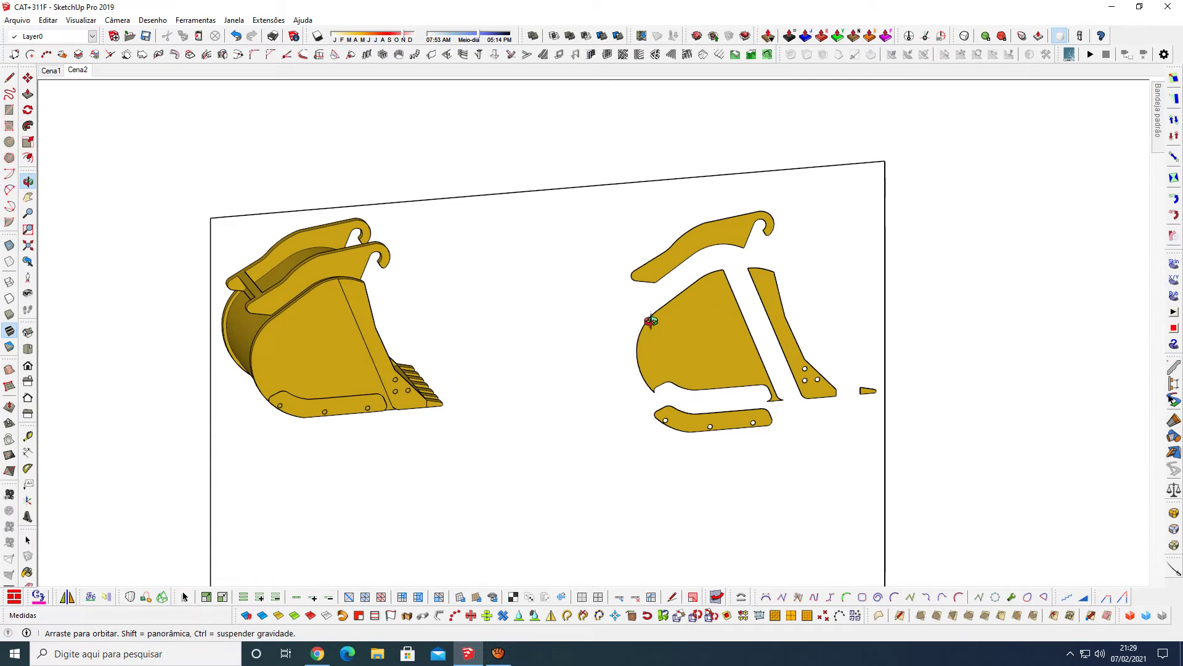
{"action": "scroll", "coordinate": [650, 320], "scroll_direction": "down", "scroll_amount": 2}
{"action": "scroll", "coordinate": [558, 327], "scroll_direction": "up", "scroll_amount": 2}
{"action": "scroll", "coordinate": [444, 322], "scroll_direction": "up", "scroll_amount": 2}
{"action": "scroll", "coordinate": [456, 323], "scroll_direction": "up", "scroll_amount": 3}
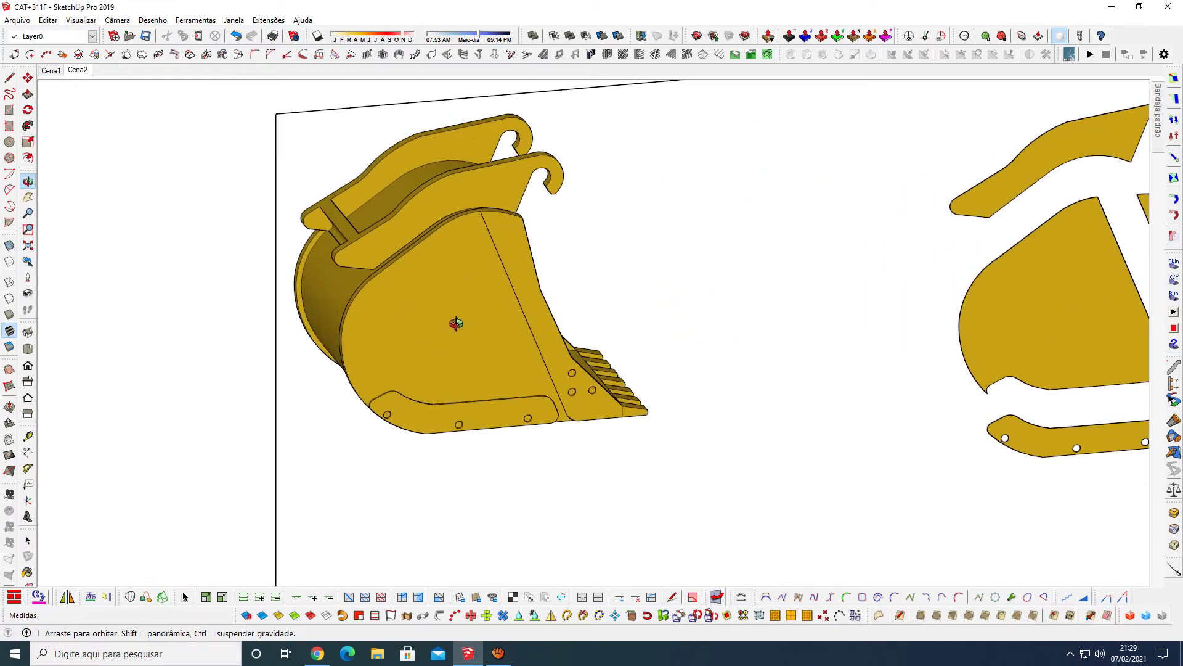
{"action": "mouse_move", "coordinate": [524, 348]}
{"action": "left_mouse_down"}
{"action": "mouse_move", "coordinate": [726, 300]}
{"action": "mouse_move", "coordinate": [674, 312]}
{"action": "mouse_move", "coordinate": [613, 364]}
{"action": "mouse_move", "coordinate": [326, 328]}
{"action": "left_mouse_up"}
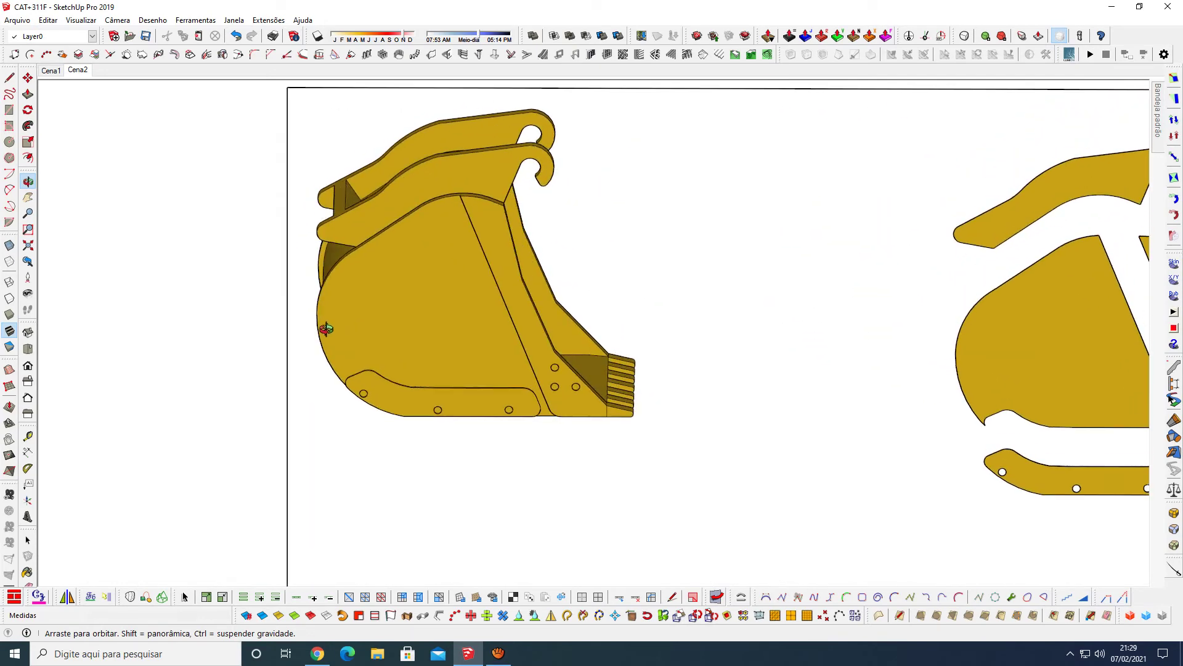
Step: Zoom out to the whole model, then zoom in on the right-hand sheet with the exploded parts
{"action": "scroll", "coordinate": [326, 329], "scroll_direction": "down", "scroll_amount": 3}
{"action": "scroll", "coordinate": [547, 206], "scroll_direction": "down", "scroll_amount": 2}
{"action": "scroll", "coordinate": [568, 183], "scroll_direction": "down", "scroll_amount": 2}
{"action": "scroll", "coordinate": [682, 231], "scroll_direction": "down", "scroll_amount": 2}
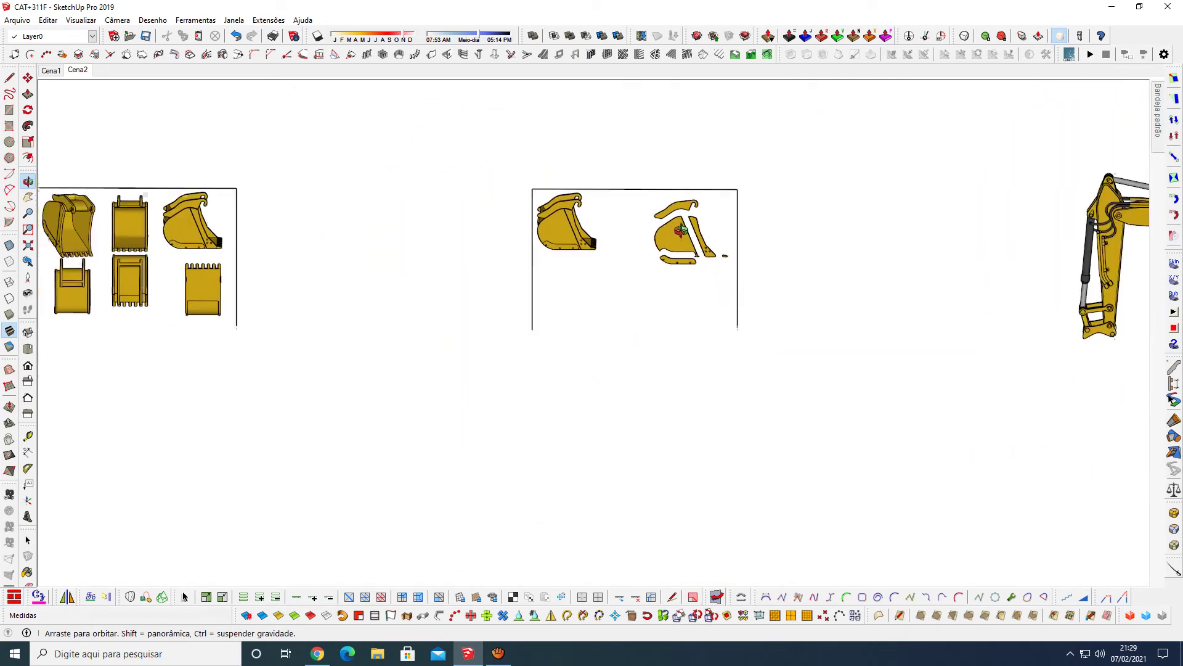
{"action": "scroll", "coordinate": [682, 230], "scroll_direction": "down", "scroll_amount": 2}
{"action": "key", "text": "space"}
{"action": "scroll", "coordinate": [400, 231], "scroll_direction": "up", "scroll_amount": 2}
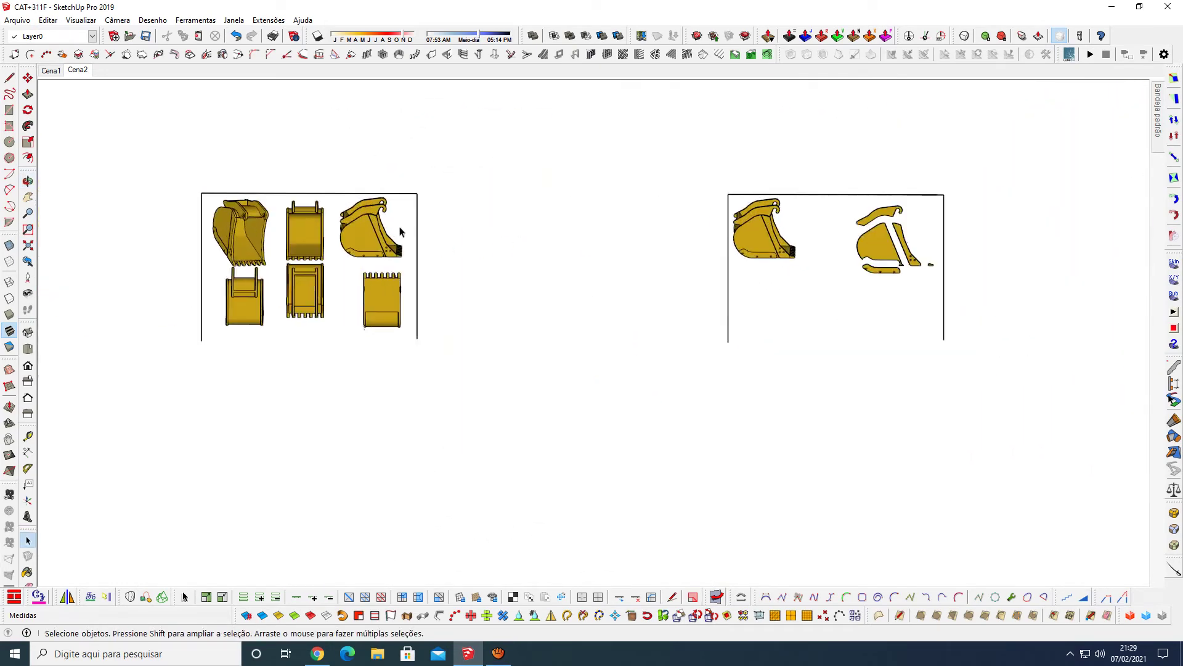
{"action": "scroll", "coordinate": [401, 234], "scroll_direction": "up", "scroll_amount": 1}
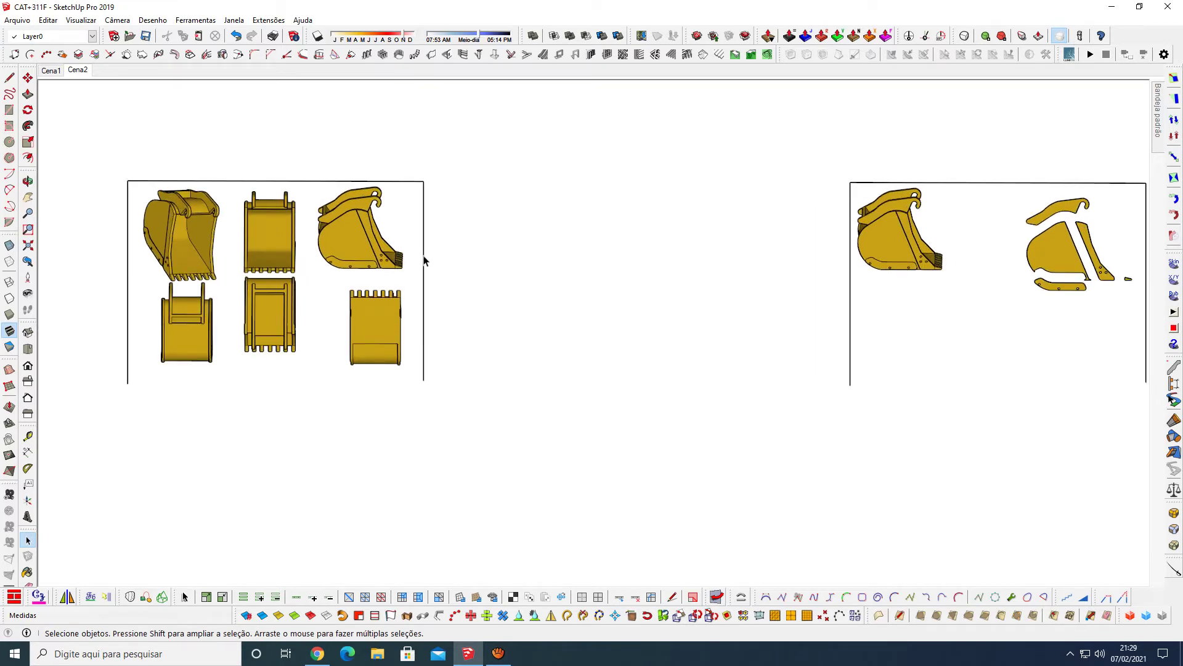
{"action": "scroll", "coordinate": [265, 302], "scroll_direction": "down", "scroll_amount": 2}
{"action": "scroll", "coordinate": [185, 292], "scroll_direction": "down", "scroll_amount": 1}
{"action": "scroll", "coordinate": [177, 290], "scroll_direction": "down", "scroll_amount": 1}
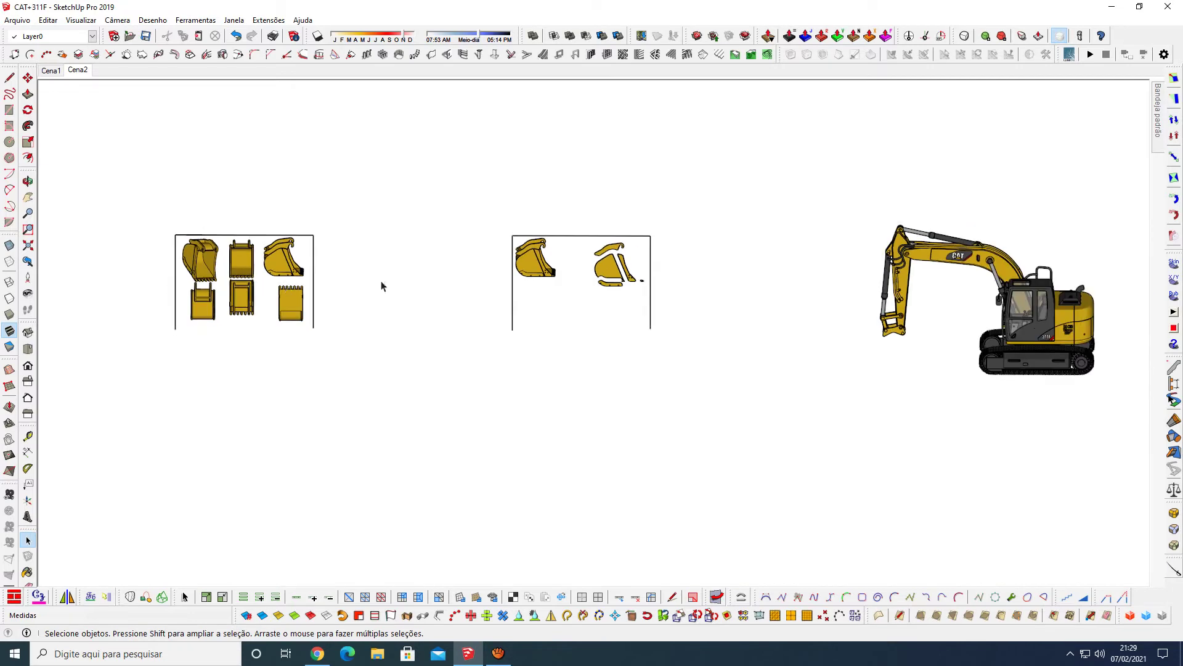
{"action": "scroll", "coordinate": [519, 274], "scroll_direction": "up", "scroll_amount": 1}
{"action": "scroll", "coordinate": [600, 253], "scroll_direction": "up", "scroll_amount": 1}
{"action": "scroll", "coordinate": [638, 259], "scroll_direction": "up", "scroll_amount": 1}
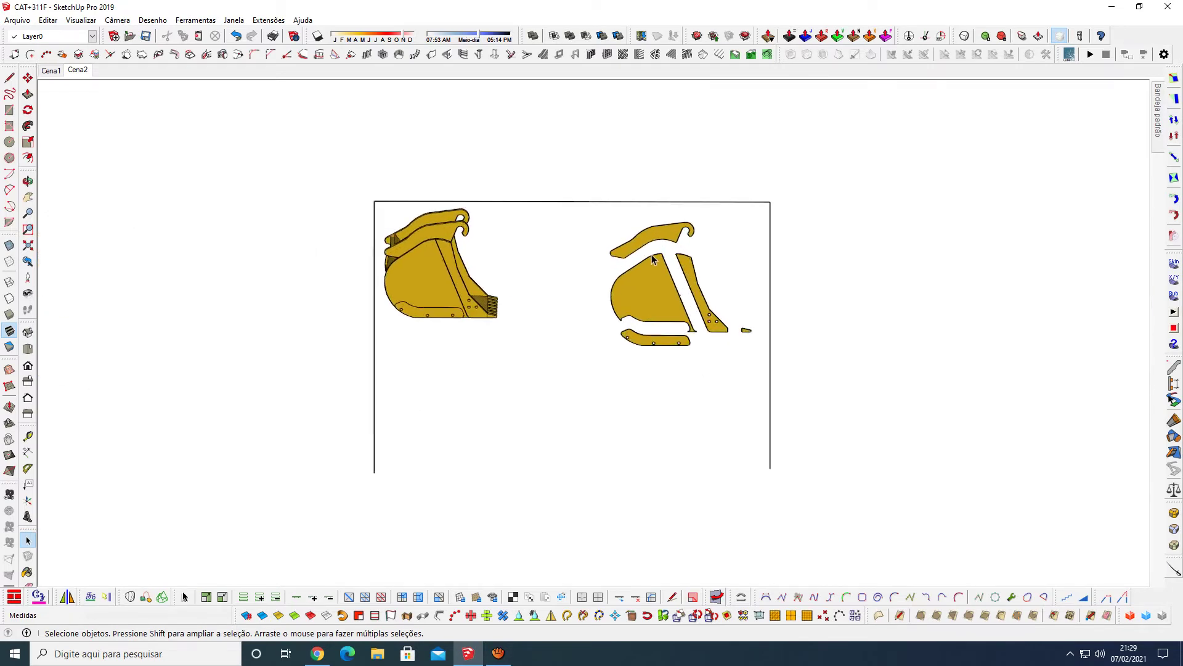
{"action": "scroll", "coordinate": [655, 262], "scroll_direction": "up", "scroll_amount": 1}
{"action": "scroll", "coordinate": [645, 279], "scroll_direction": "up", "scroll_amount": 1}
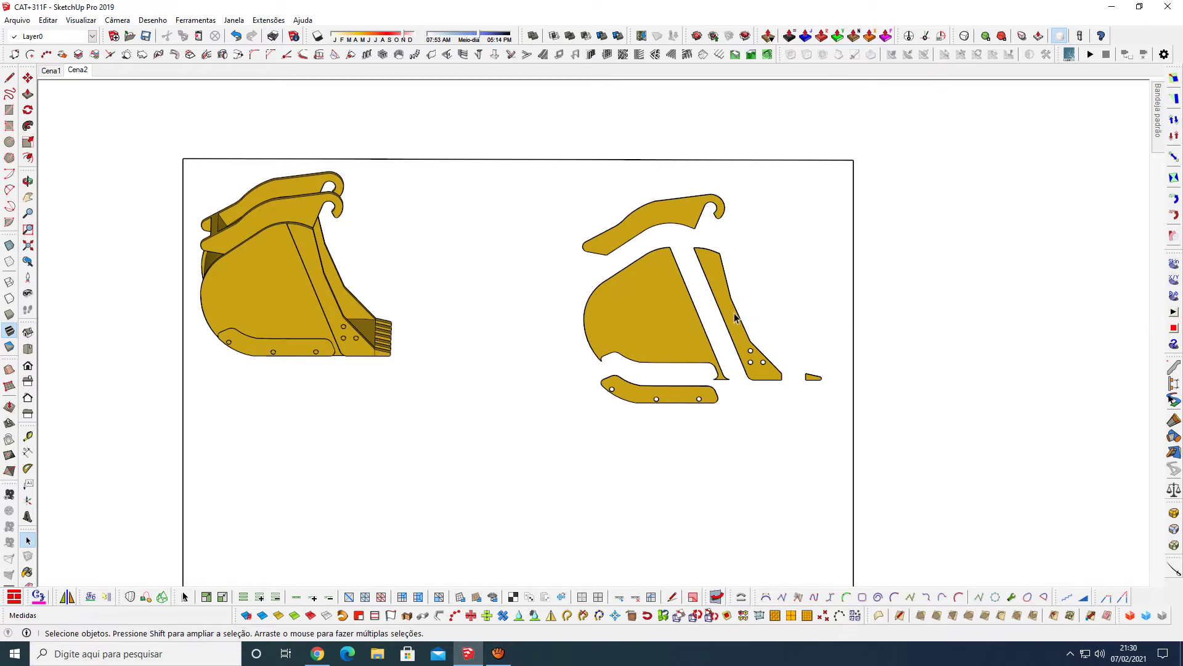
Step: Orbit in on the bucket side and measure the side plate edge, about 2 mm, without drawing a line
{"action": "middle_click_drag", "start_coordinate": [735, 317], "coordinate": [980, 322]}
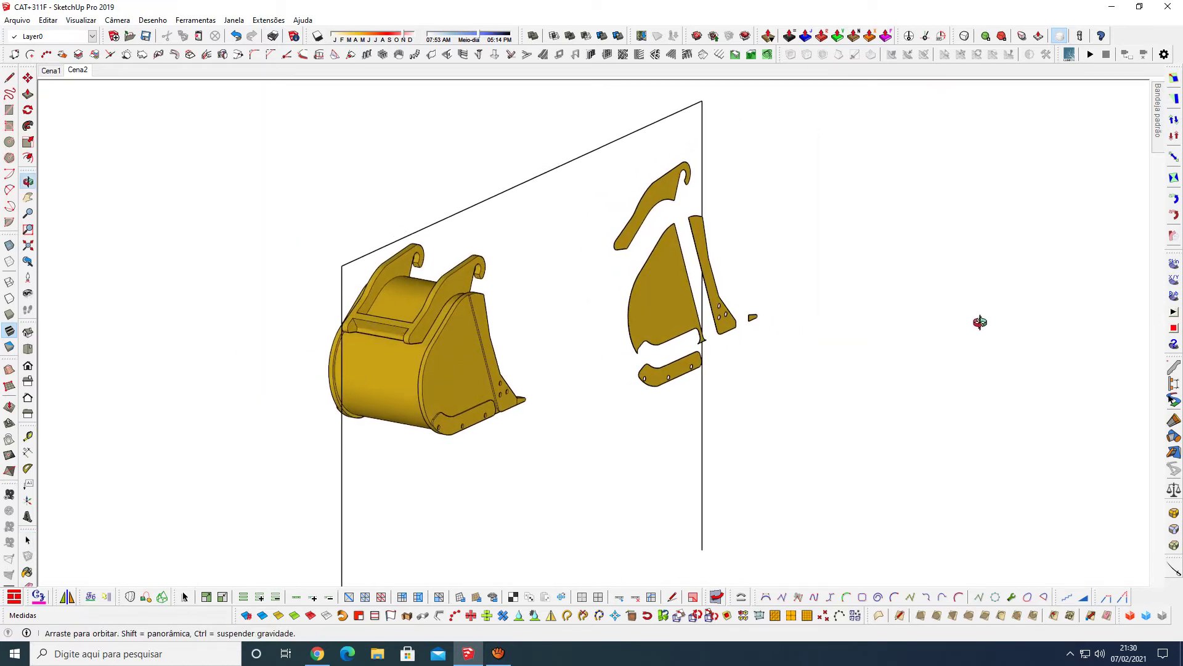
{"action": "left_click_drag", "start_coordinate": [980, 322], "coordinate": [993, 323]}
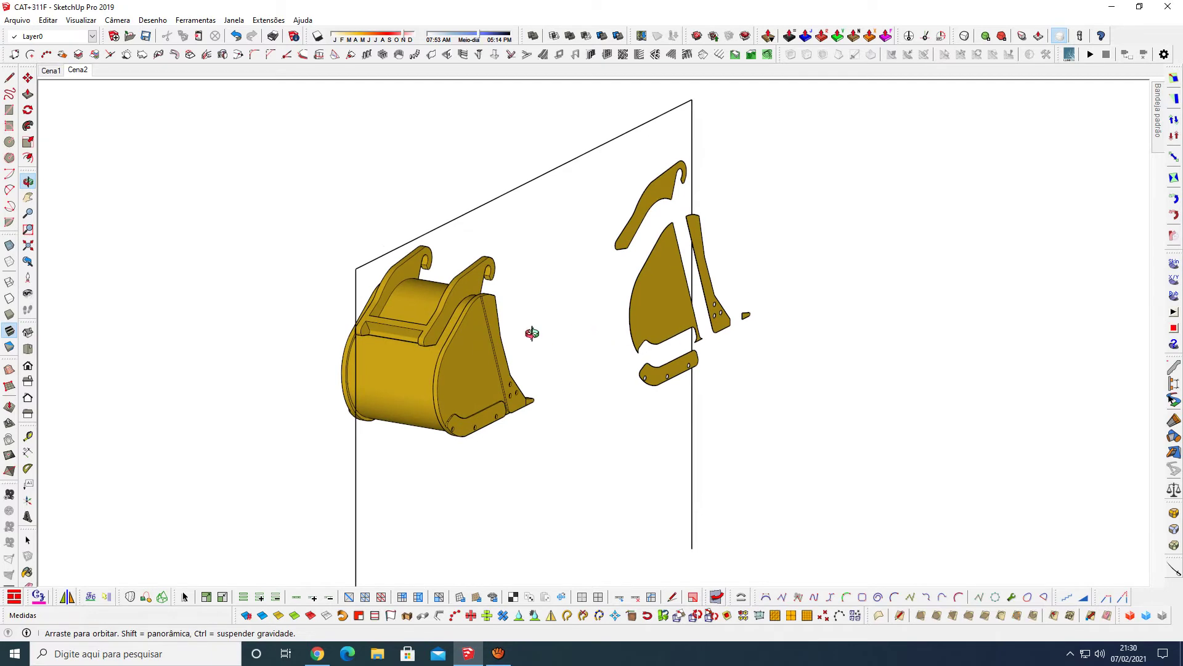
{"action": "scroll", "coordinate": [532, 333], "scroll_direction": "up", "scroll_amount": 2}
{"action": "scroll", "coordinate": [493, 336], "scroll_direction": "up", "scroll_amount": 2}
{"action": "scroll", "coordinate": [467, 338], "scroll_direction": "up", "scroll_amount": 3}
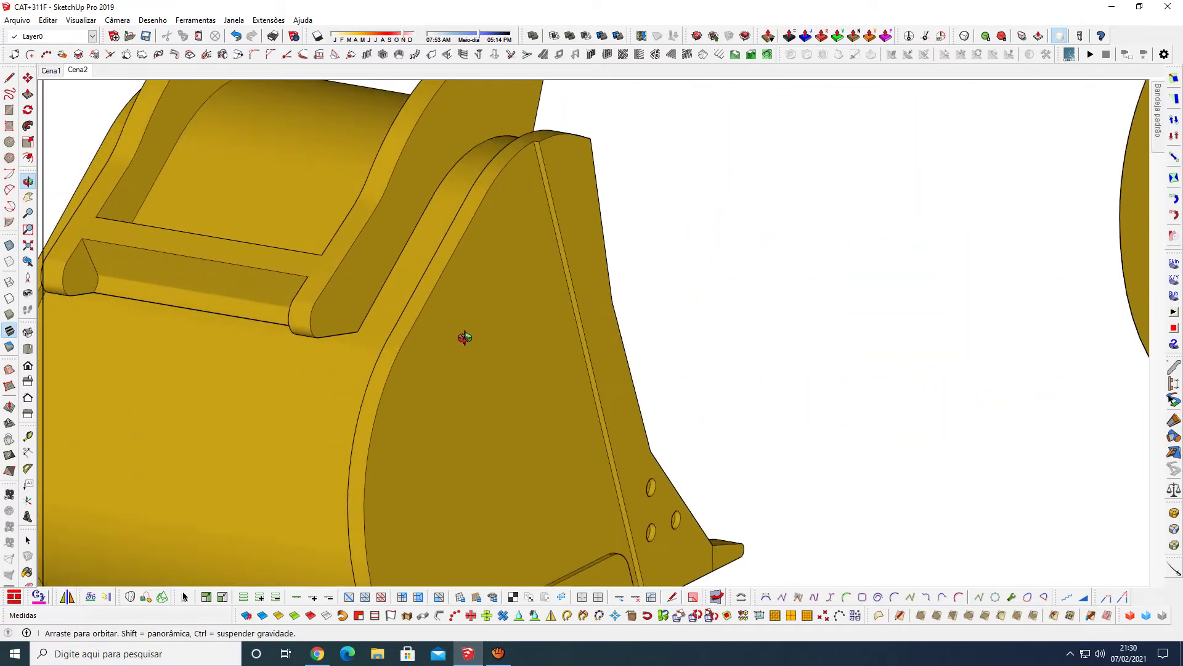
{"action": "key", "text": "l"}
{"action": "left_click", "coordinate": [425, 302]}
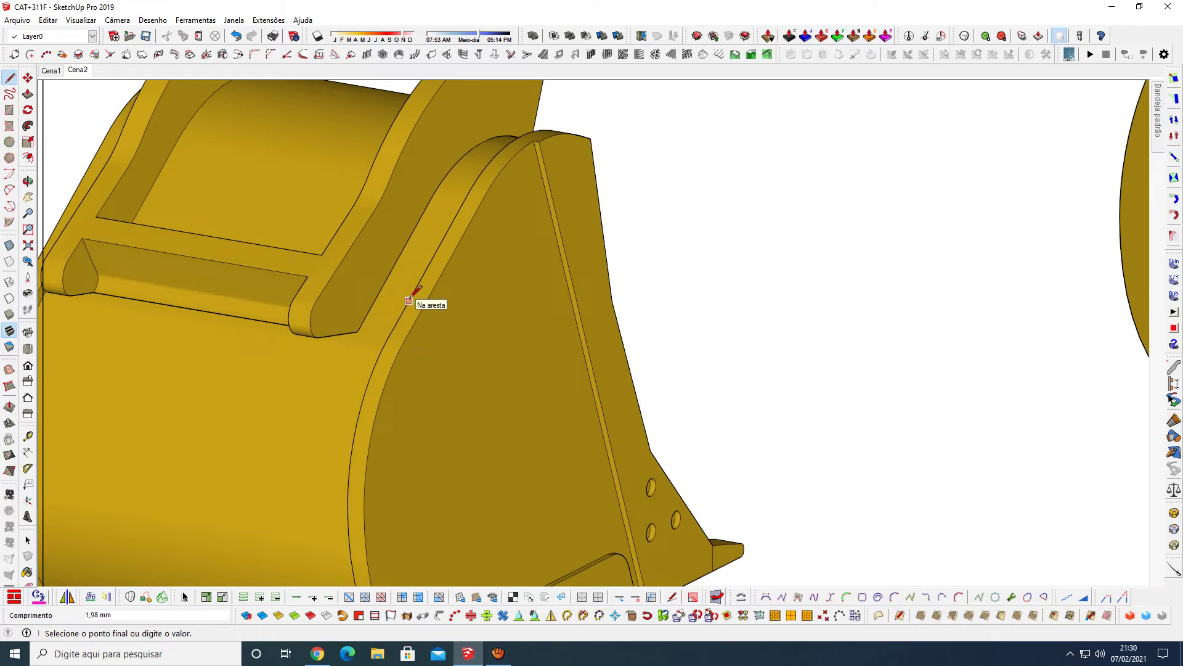
{"action": "key", "text": "space"}
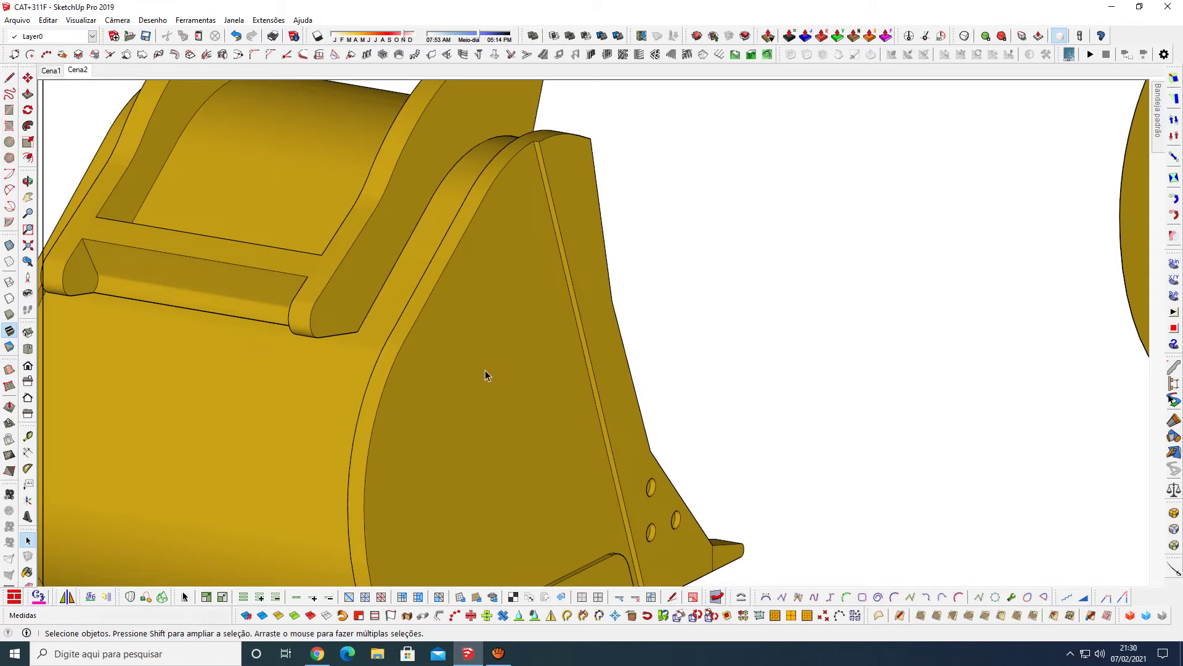
Step: Orbit the view back to face the bucket and its exploded parts
{"action": "key", "text": "o"}
{"action": "scroll", "coordinate": [345, 386], "scroll_direction": "down", "scroll_amount": 5}
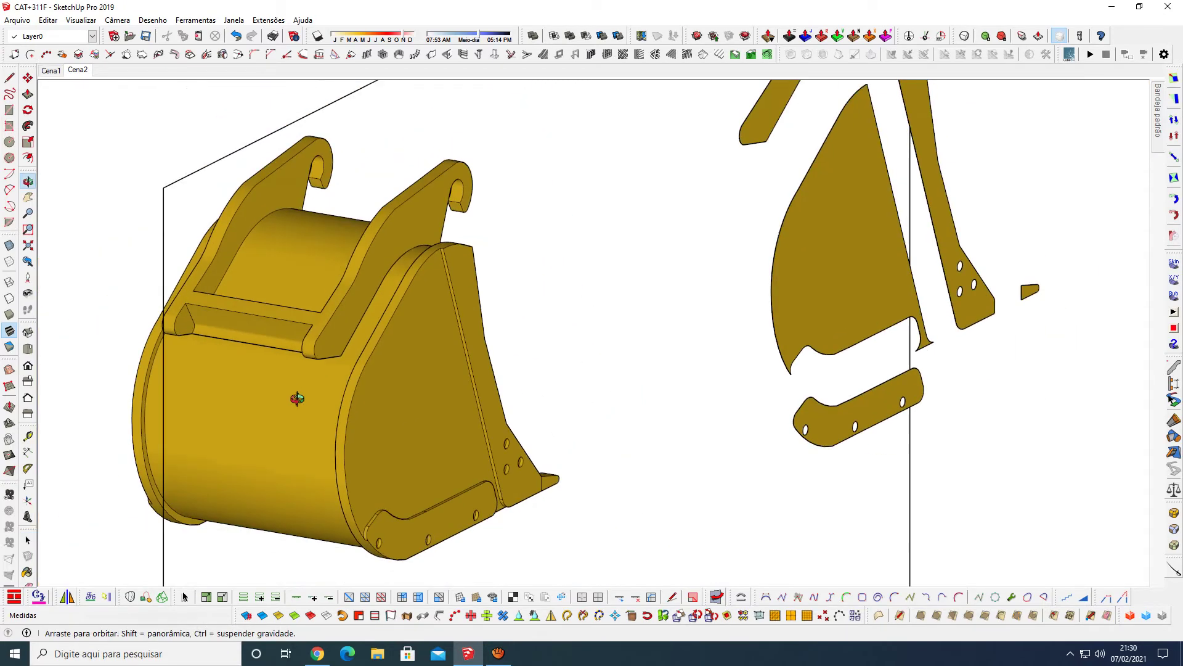
{"action": "scroll", "coordinate": [312, 397], "scroll_direction": "down", "scroll_amount": 2}
{"action": "scroll", "coordinate": [311, 398], "scroll_direction": "up", "scroll_amount": 3}
{"action": "scroll", "coordinate": [314, 394], "scroll_direction": "up", "scroll_amount": 2}
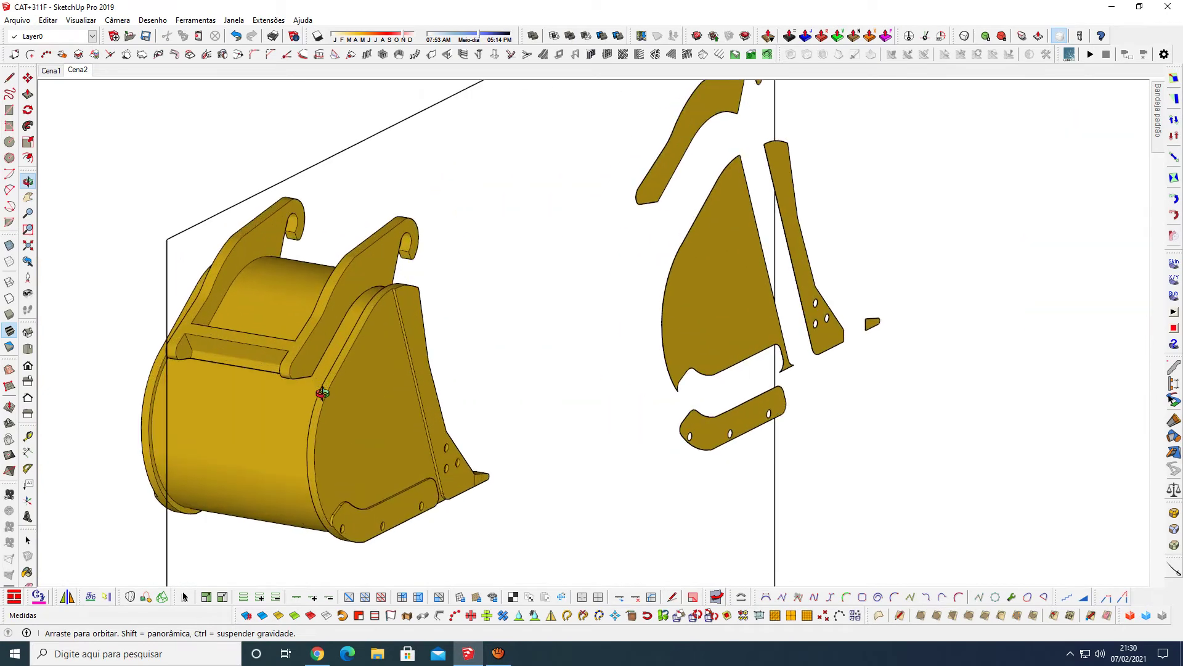
{"action": "left_click_drag", "start_coordinate": [562, 388], "coordinate": [415, 378]}
{"action": "key", "text": "space"}
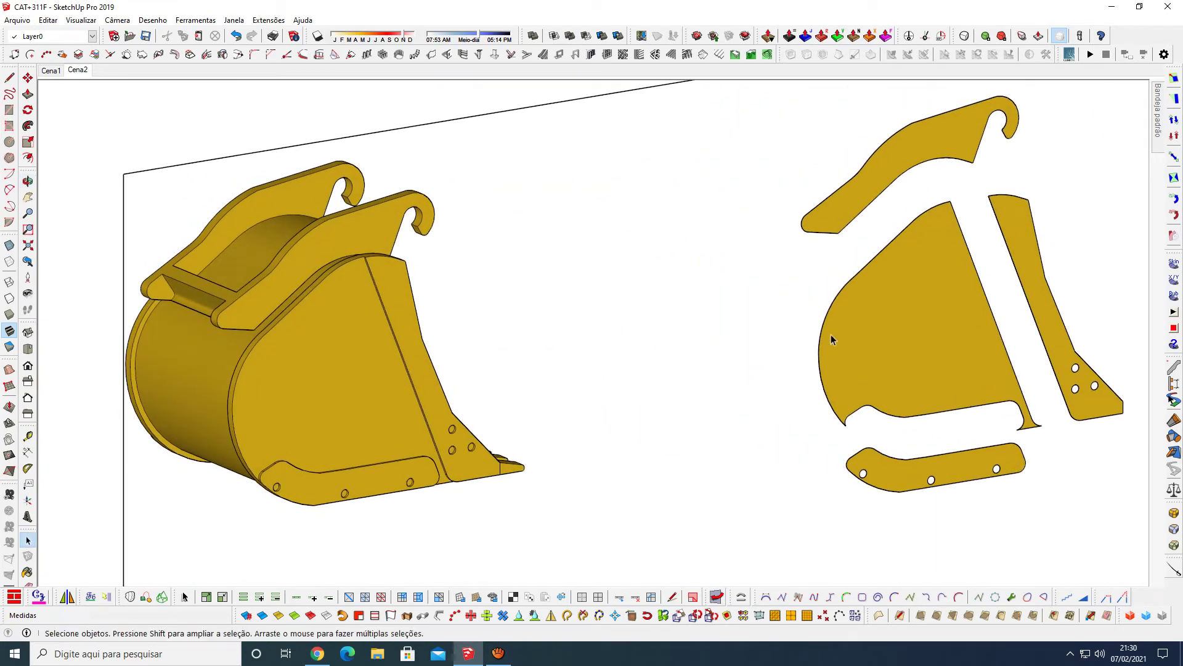
Step: In the Cena2 front view, attach a '2mm' leader text to the large exploded side plate
{"action": "left_click", "coordinate": [29, 486]}
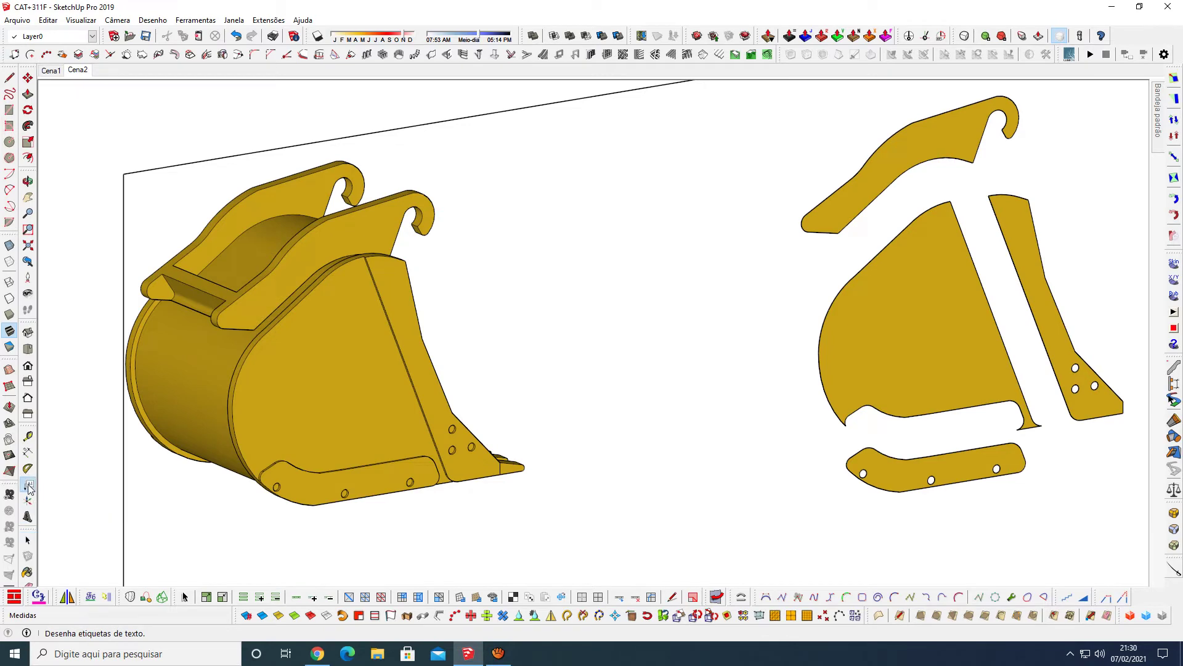
{"action": "left_click", "coordinate": [78, 72]}
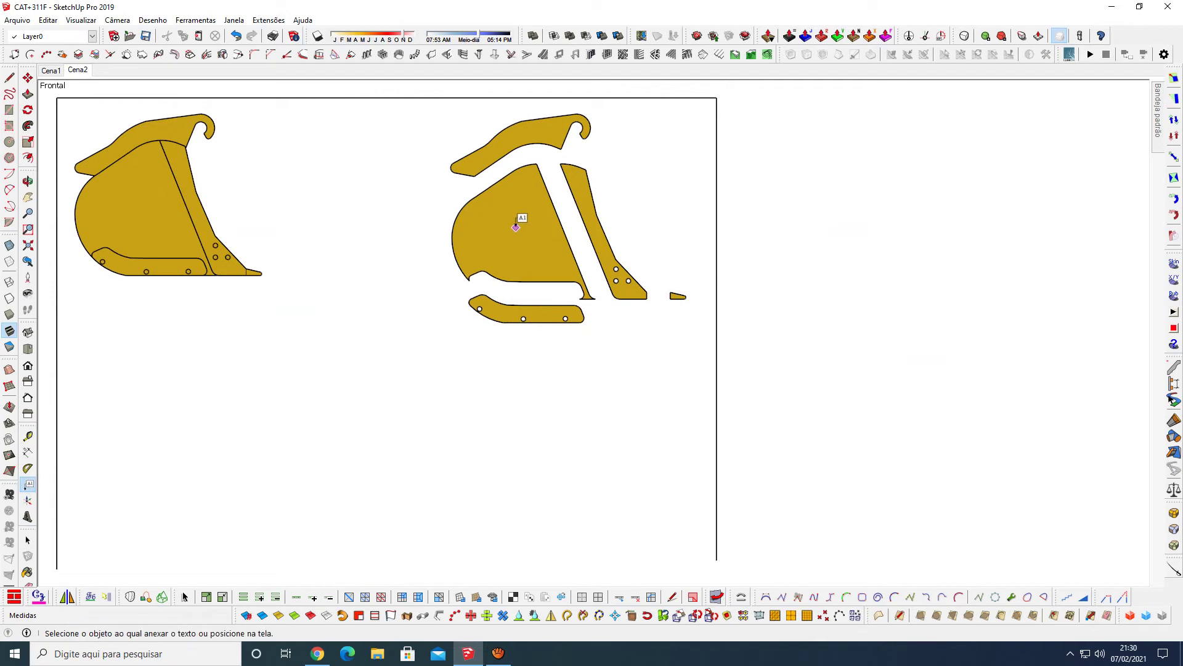
{"action": "left_click", "coordinate": [516, 217]}
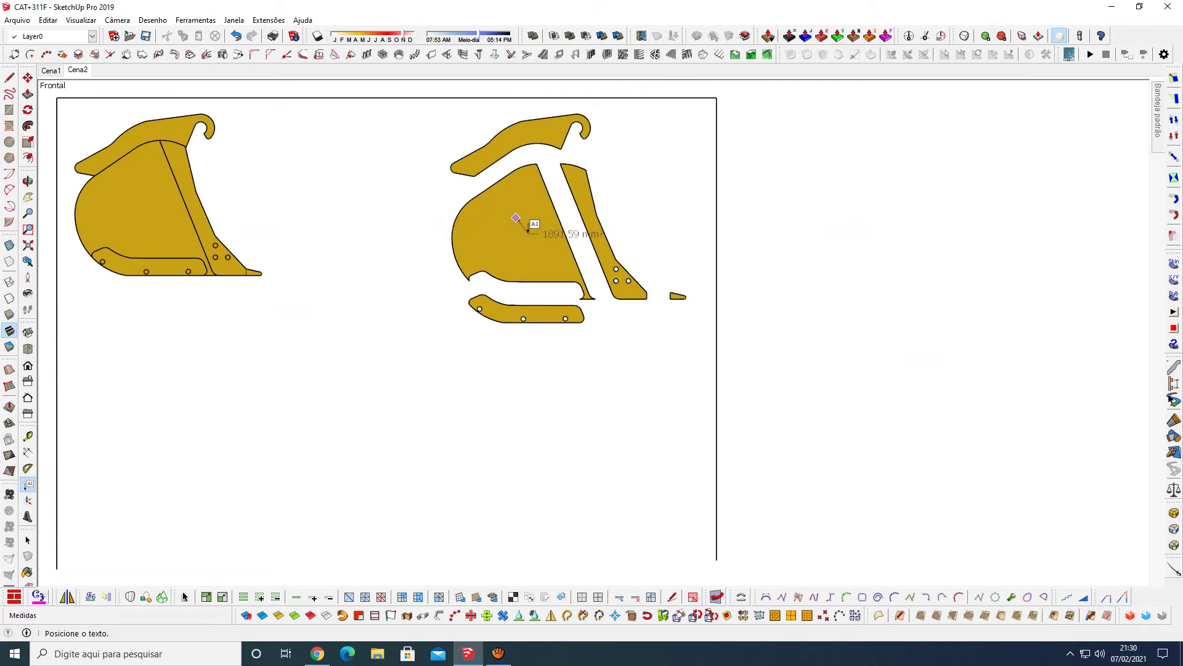
{"action": "left_click", "coordinate": [438, 185]}
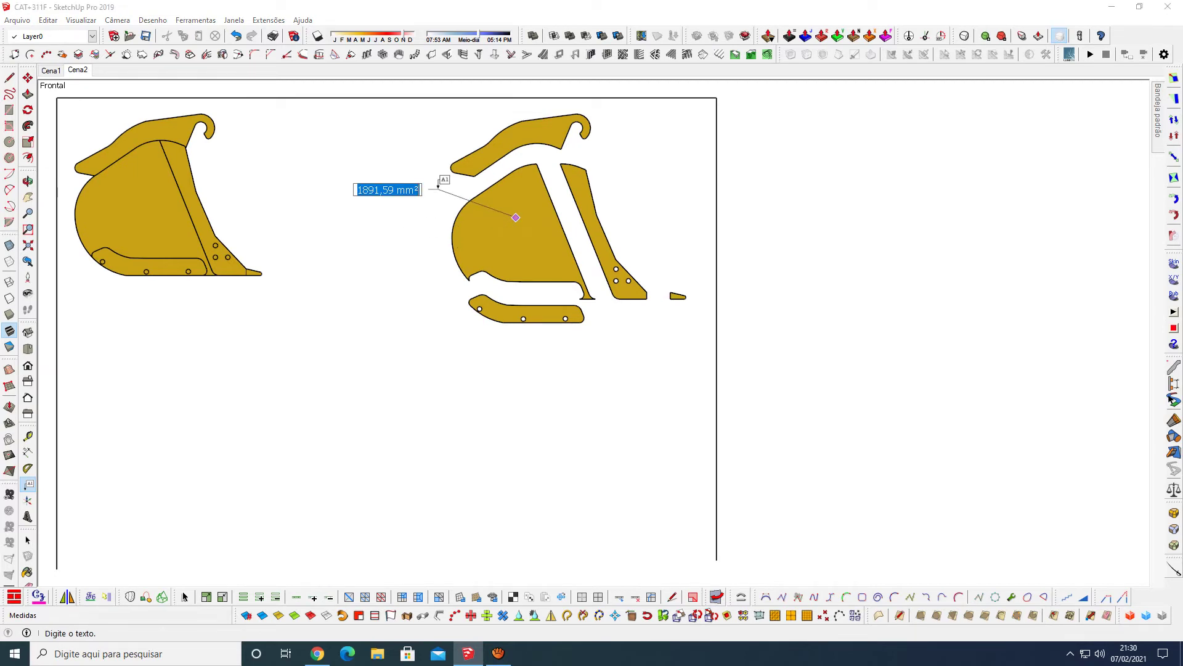
{"action": "key", "text": "End"}
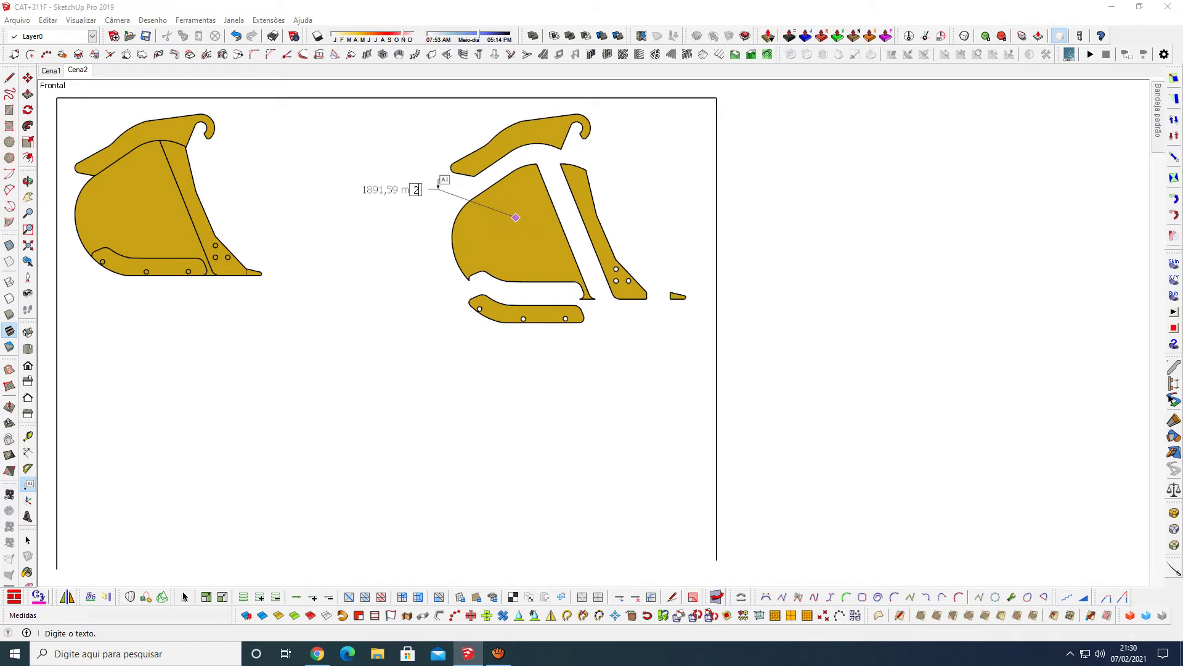
{"action": "type", "text": "mm"}
{"action": "key", "text": "Return"}
{"action": "left_click", "coordinate": [439, 185]}
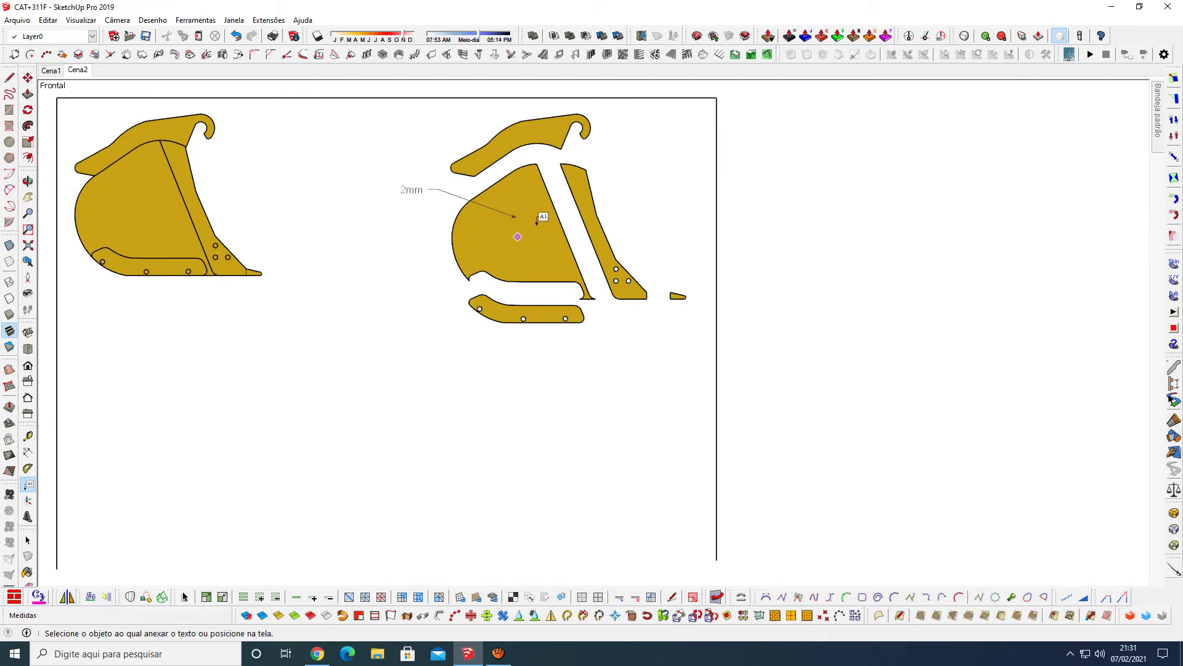
Step: Zoom in on the hooked arm plate and measure its 2,64 mm thickness without drawing
{"action": "key", "text": "space"}
{"action": "key", "text": "o"}
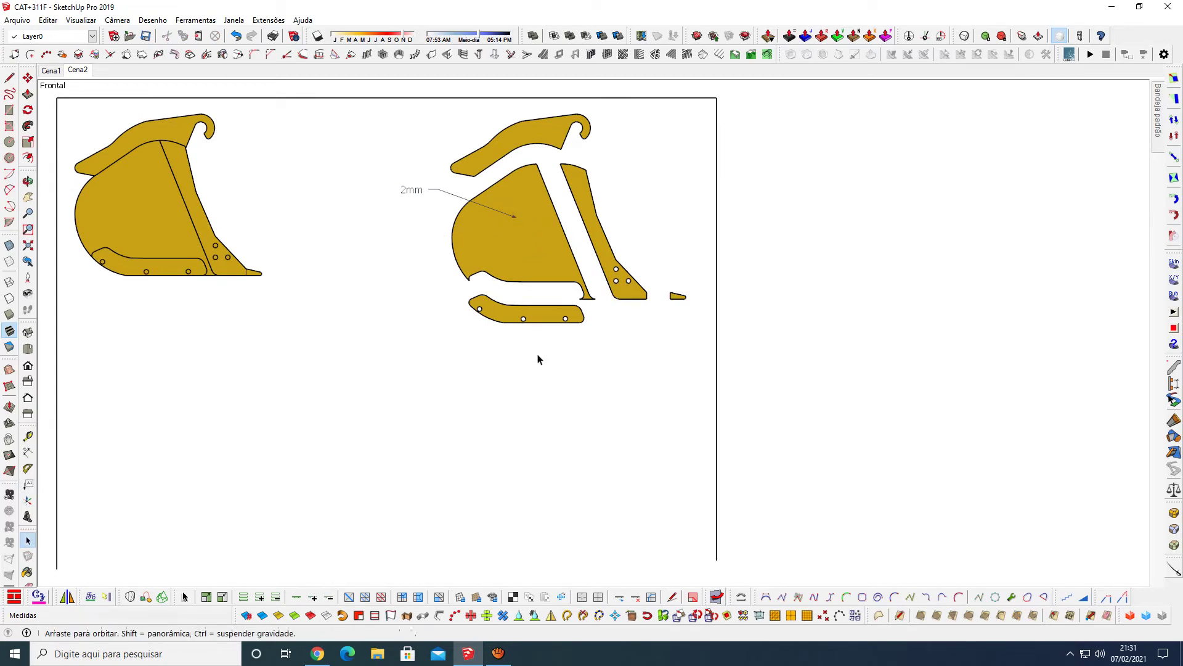
{"action": "left_click_drag", "start_coordinate": [370, 267], "coordinate": [300, 248]}
{"action": "scroll", "coordinate": [327, 247], "scroll_direction": "up", "scroll_amount": 2}
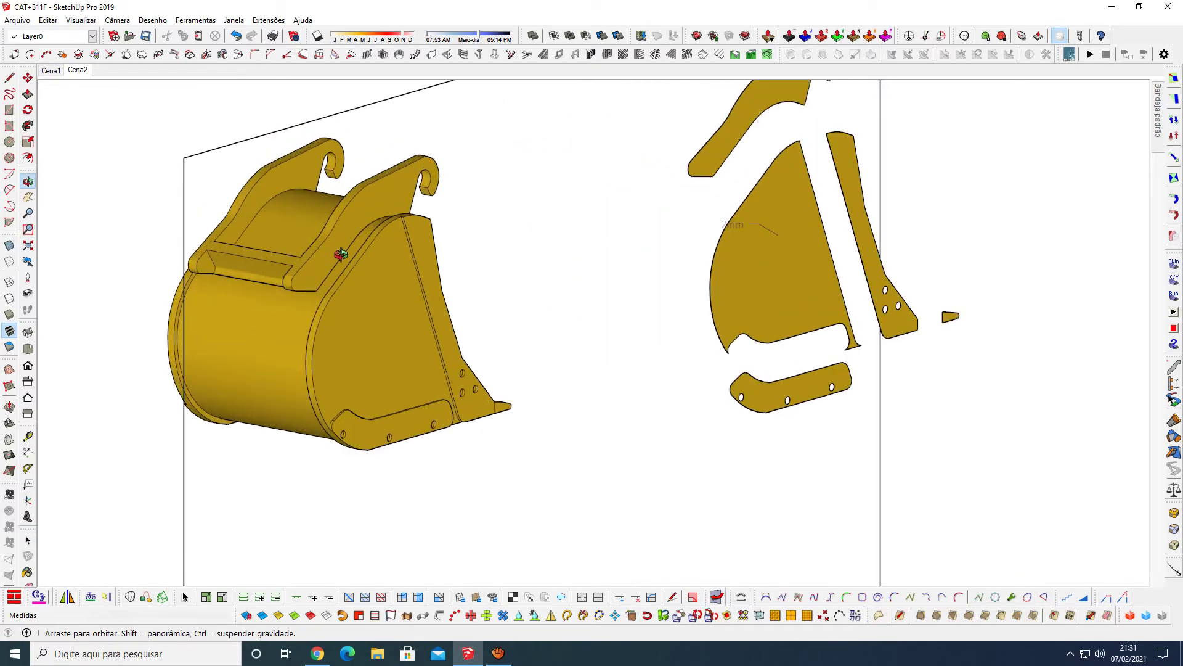
{"action": "scroll", "coordinate": [326, 246], "scroll_direction": "up", "scroll_amount": 2}
{"action": "scroll", "coordinate": [326, 246], "scroll_direction": "up", "scroll_amount": 1}
{"action": "key", "text": "space"}
{"action": "key", "text": "l"}
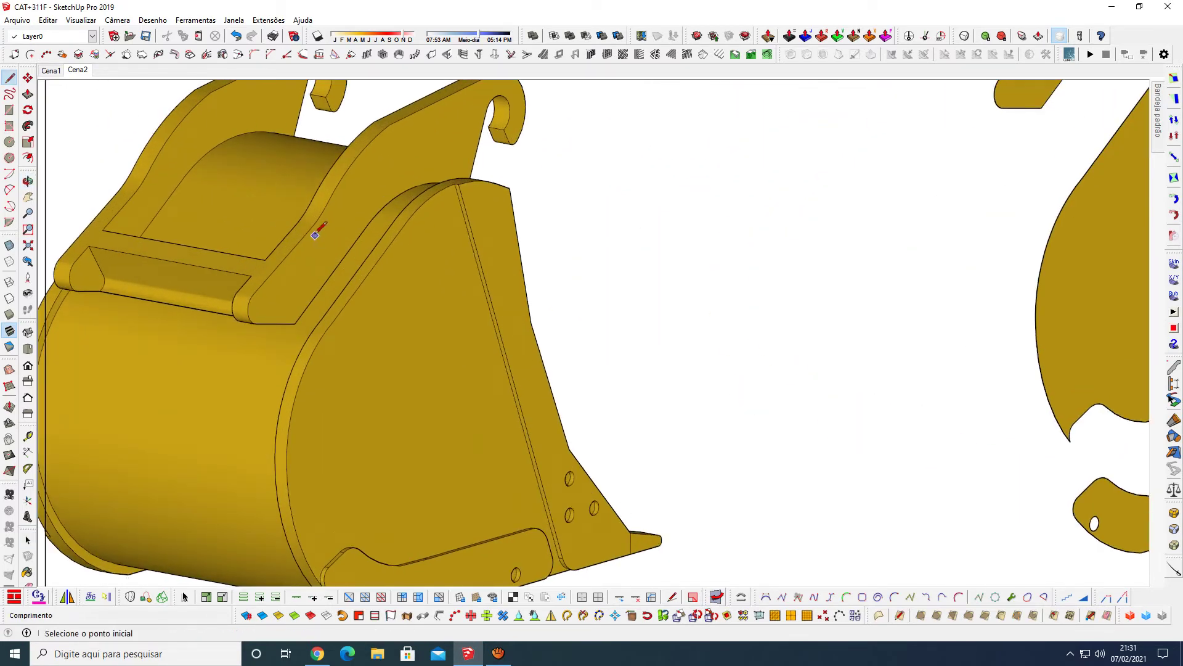
{"action": "left_click", "coordinate": [298, 223]}
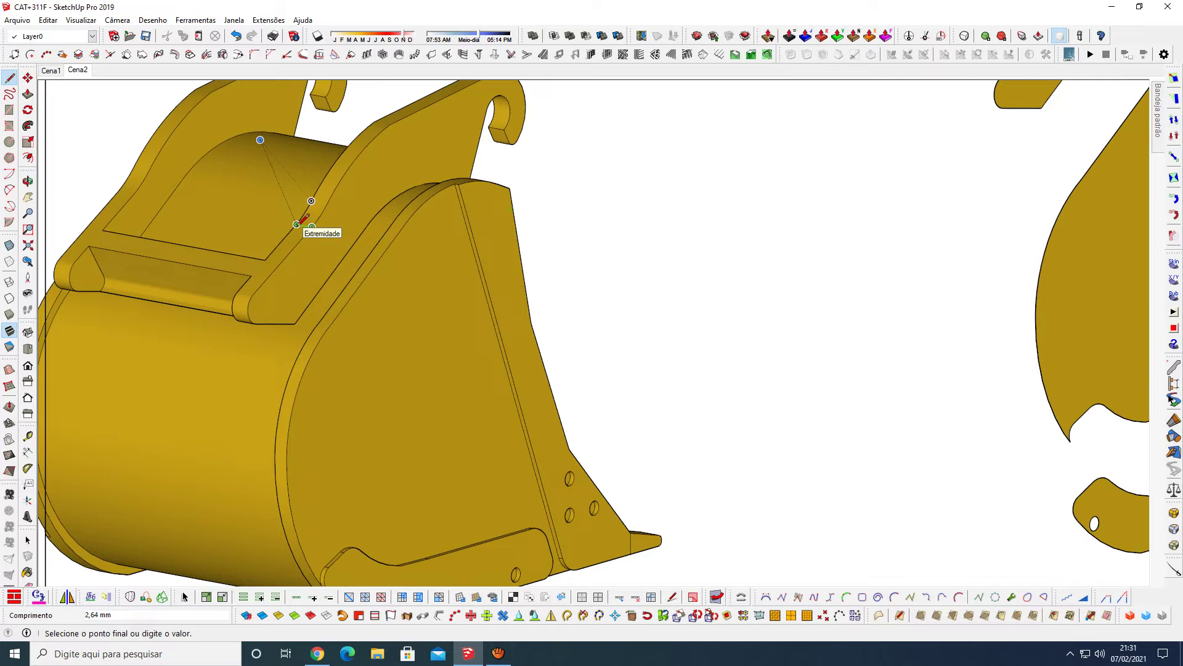
{"action": "key", "text": "space"}
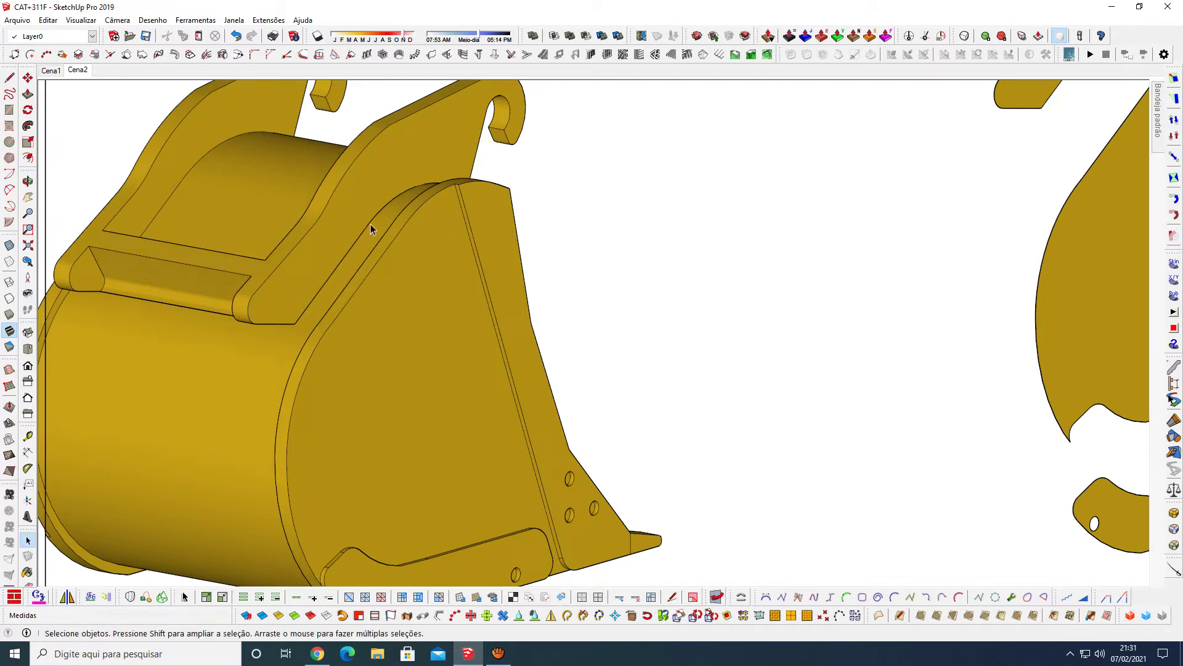
Step: Orbit to the lower bracket and measure its 0,66 mm thickness without drawing
{"action": "mouse_move", "coordinate": [387, 249]}
{"action": "middle_mouse_down"}
{"action": "mouse_move", "coordinate": [539, 259]}
{"action": "mouse_move", "coordinate": [264, 278]}
{"action": "middle_mouse_up"}
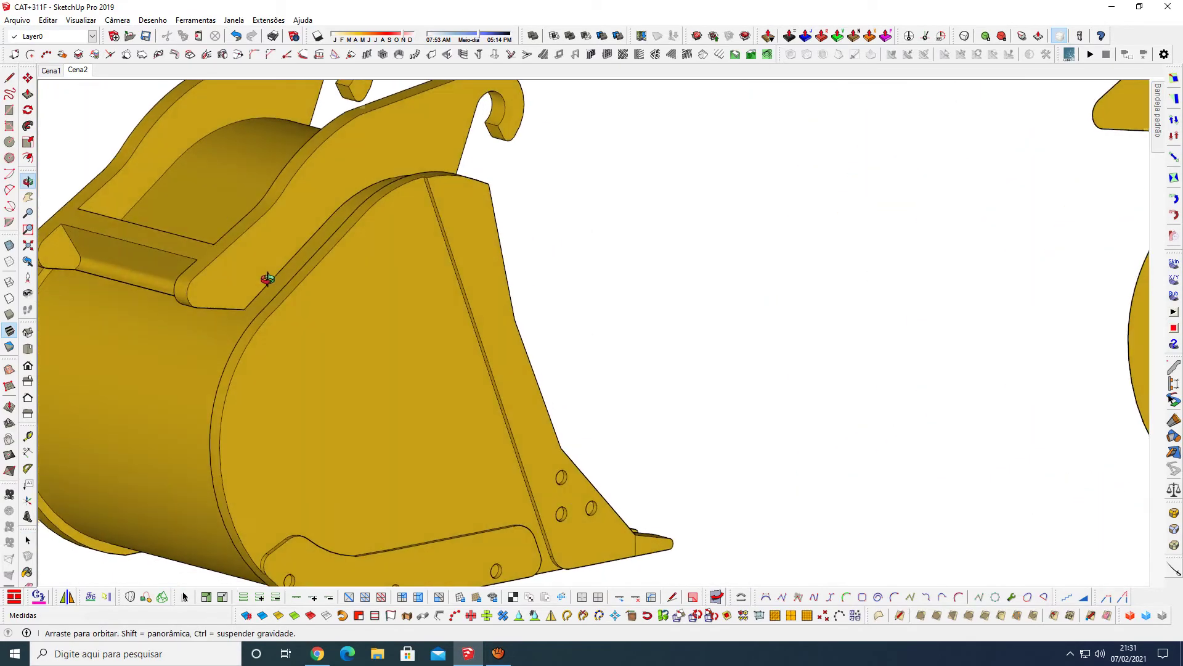
{"action": "scroll", "coordinate": [412, 286], "scroll_direction": "down", "scroll_amount": 5}
{"action": "scroll", "coordinate": [345, 453], "scroll_direction": "up", "scroll_amount": 4}
{"action": "scroll", "coordinate": [303, 459], "scroll_direction": "up", "scroll_amount": 2}
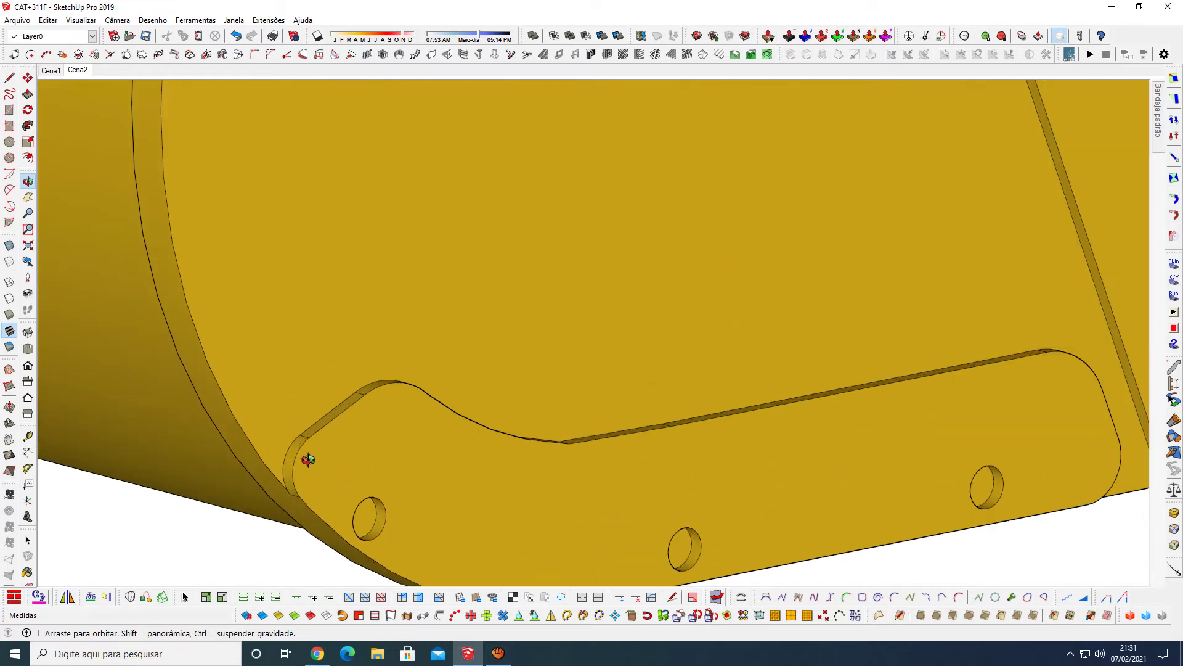
{"action": "scroll", "coordinate": [431, 462], "scroll_direction": "up", "scroll_amount": 2}
{"action": "middle_click_drag", "start_coordinate": [432, 462], "coordinate": [455, 470]}
{"action": "key", "text": "l"}
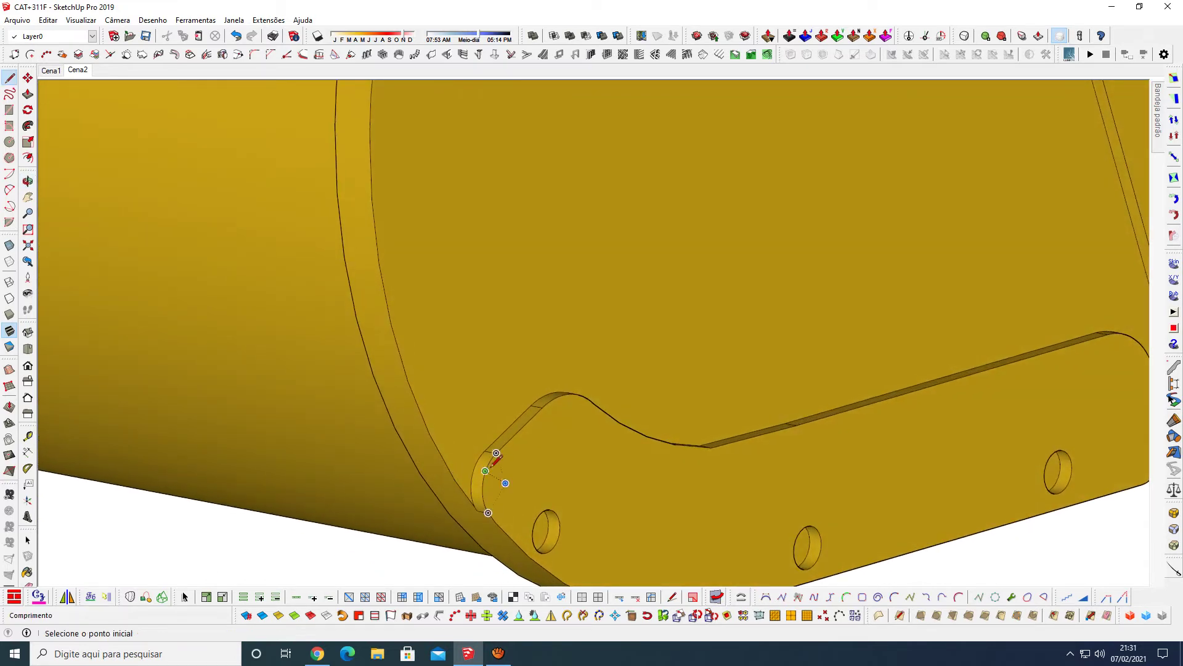
{"action": "left_click", "coordinate": [496, 453]}
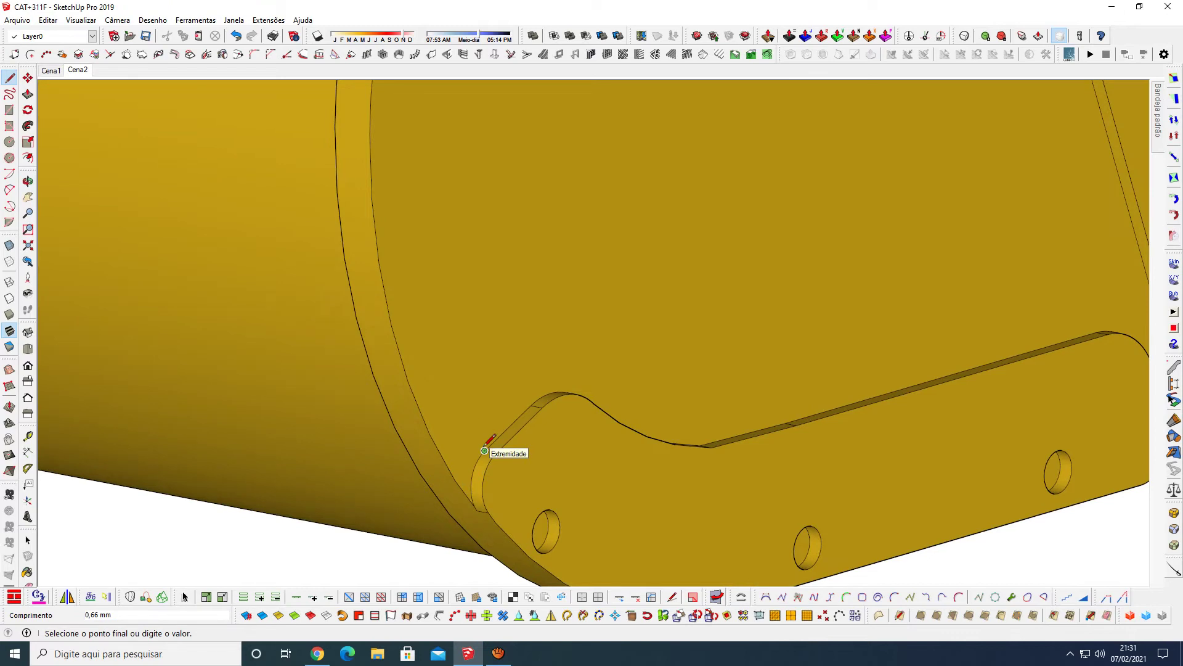
{"action": "key", "text": "space"}
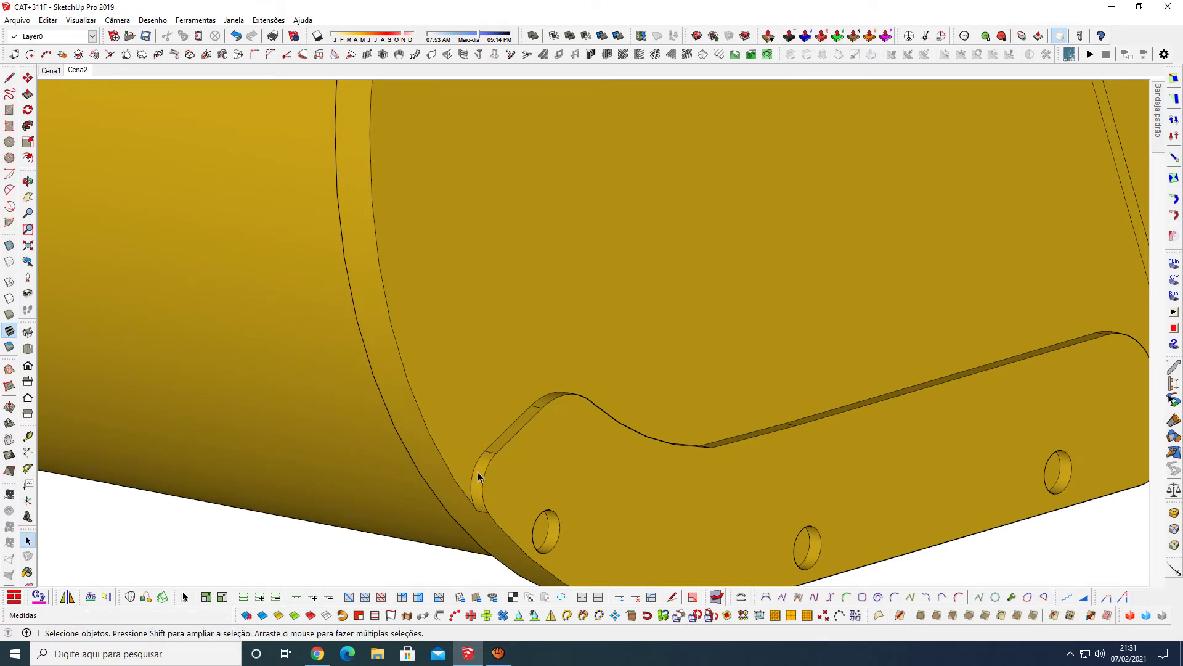
Step: Zoom back out and orbit the bucket and plates to a flatter view
{"action": "scroll", "coordinate": [462, 447], "scroll_direction": "down", "scroll_amount": 3}
{"action": "scroll", "coordinate": [442, 442], "scroll_direction": "down", "scroll_amount": 2}
{"action": "scroll", "coordinate": [325, 460], "scroll_direction": "down", "scroll_amount": 2}
{"action": "scroll", "coordinate": [314, 468], "scroll_direction": "down", "scroll_amount": 3}
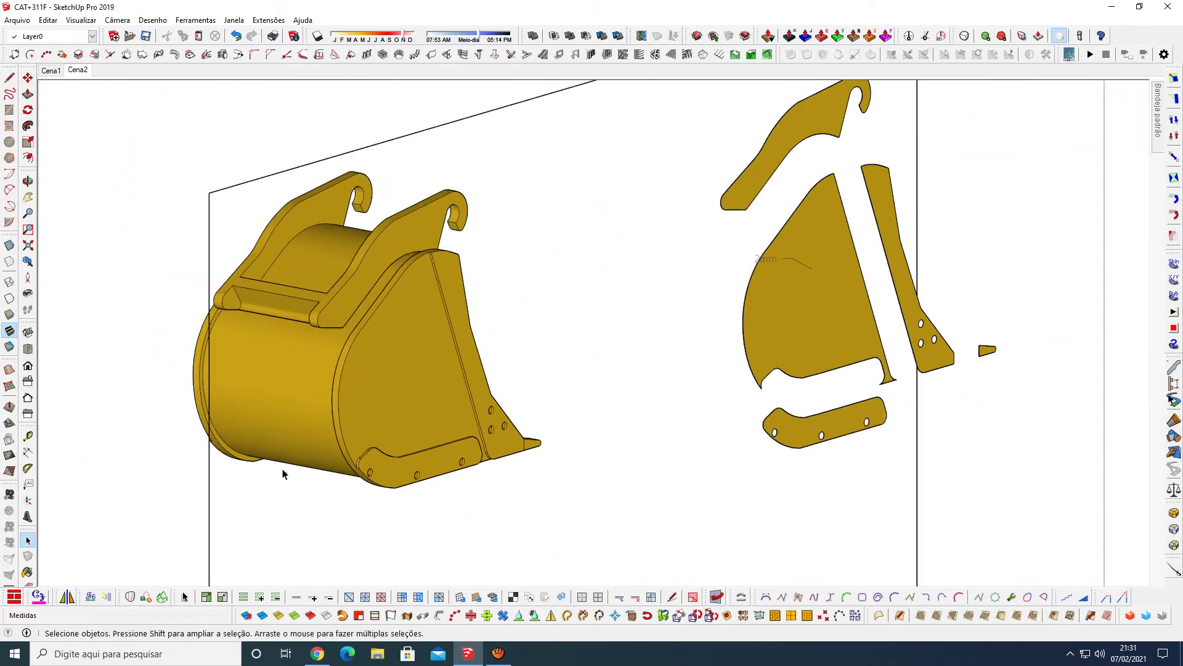
{"action": "scroll", "coordinate": [283, 470], "scroll_direction": "down", "scroll_amount": 2}
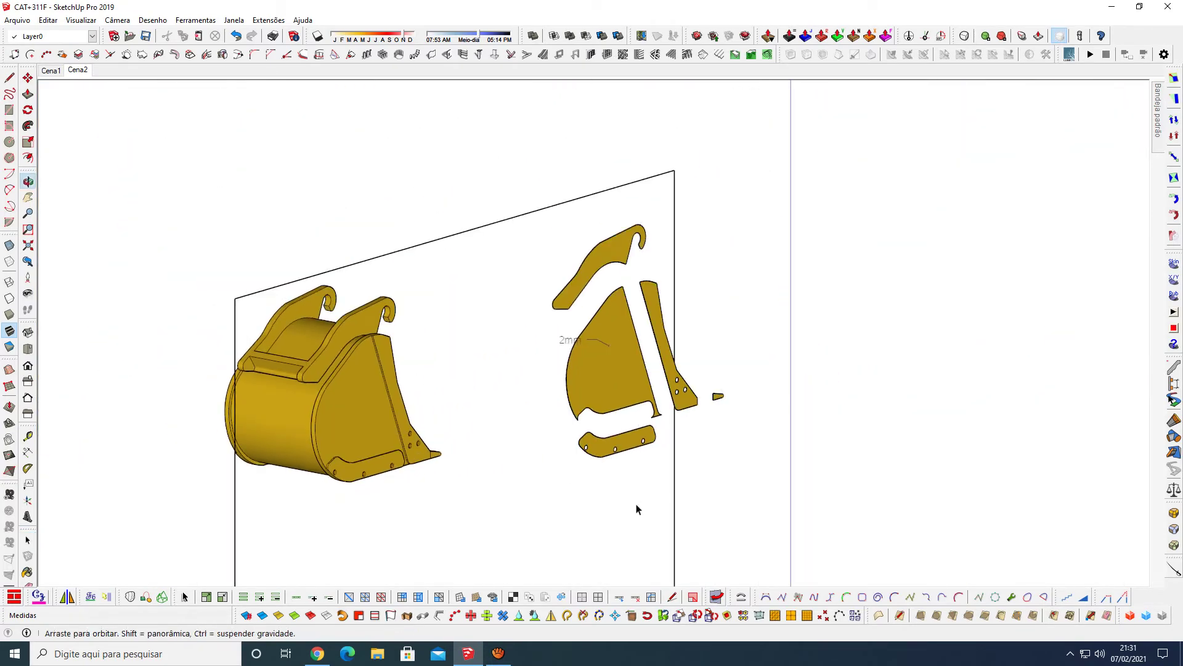
{"action": "mouse_move", "coordinate": [634, 508]}
{"action": "middle_mouse_down"}
{"action": "mouse_move", "coordinate": [454, 391]}
{"action": "mouse_move", "coordinate": [499, 460]}
{"action": "middle_mouse_up"}
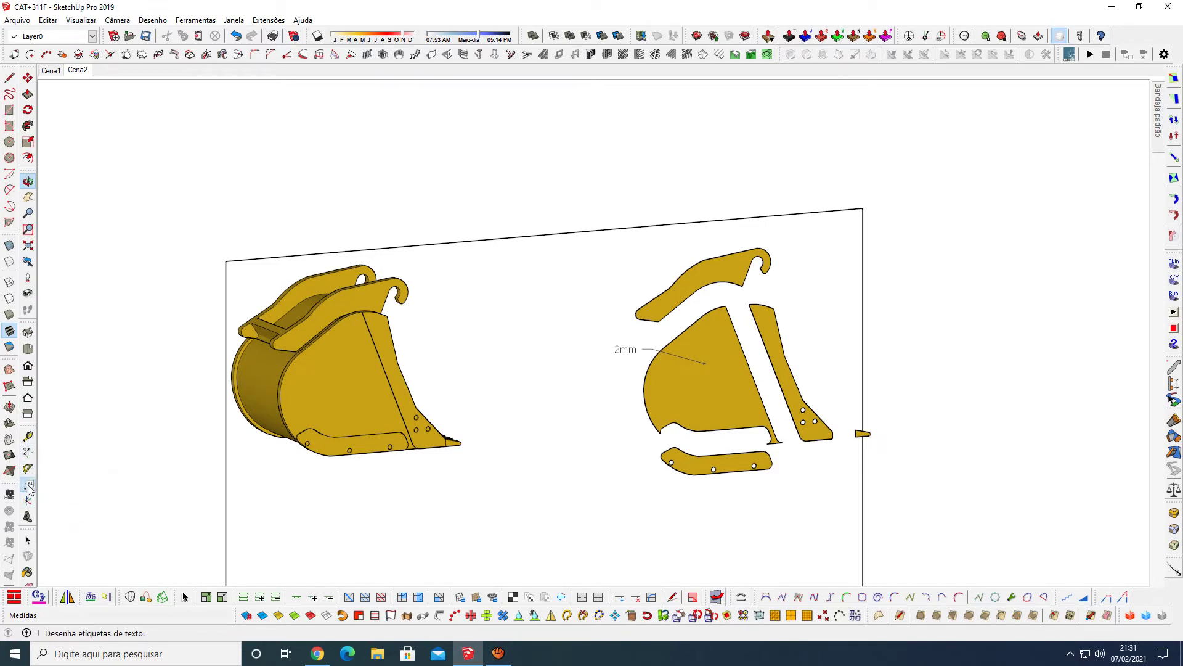
Step: Zoom to the hooked arm plate and recheck its thickness with a line measurement
{"action": "left_click", "coordinate": [28, 486]}
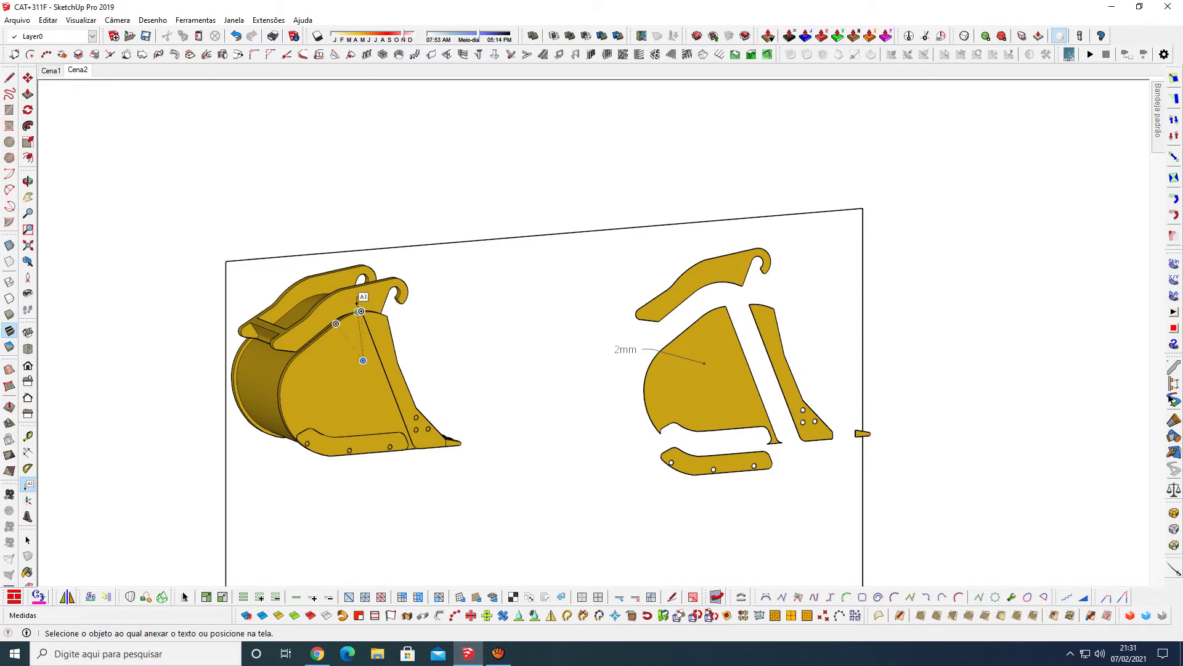
{"action": "key", "text": "space"}
{"action": "left_click", "coordinate": [336, 327]}
{"action": "scroll", "coordinate": [327, 342], "scroll_direction": "up", "scroll_amount": 2}
{"action": "scroll", "coordinate": [345, 355], "scroll_direction": "up", "scroll_amount": 3}
{"action": "scroll", "coordinate": [364, 365], "scroll_direction": "up", "scroll_amount": 3}
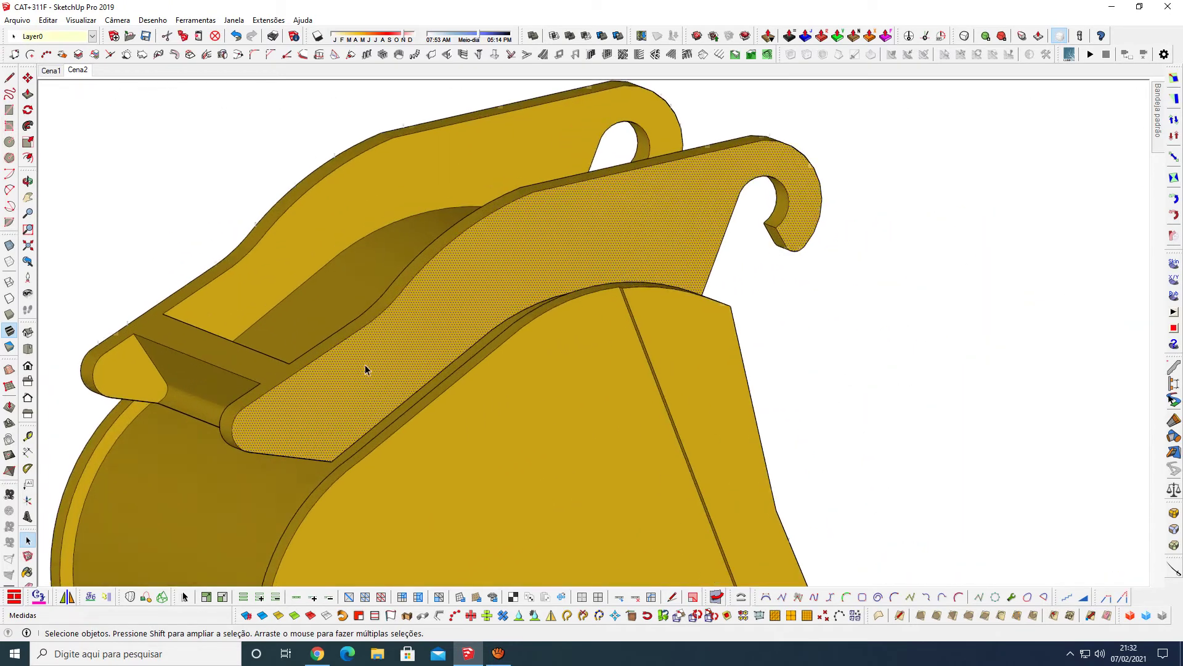
{"action": "scroll", "coordinate": [365, 369], "scroll_direction": "up", "scroll_amount": 3}
{"action": "key", "text": "l"}
{"action": "left_click", "coordinate": [301, 329]}
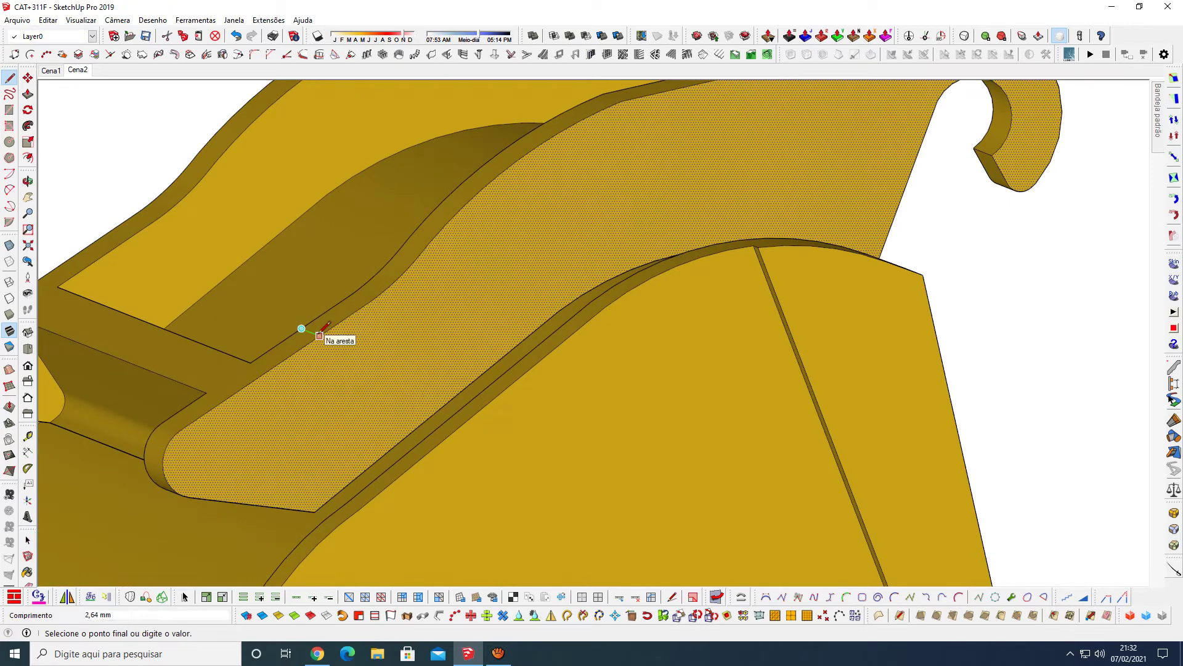
{"action": "key", "text": "space"}
{"action": "scroll", "coordinate": [317, 326], "scroll_direction": "down", "scroll_amount": 3}
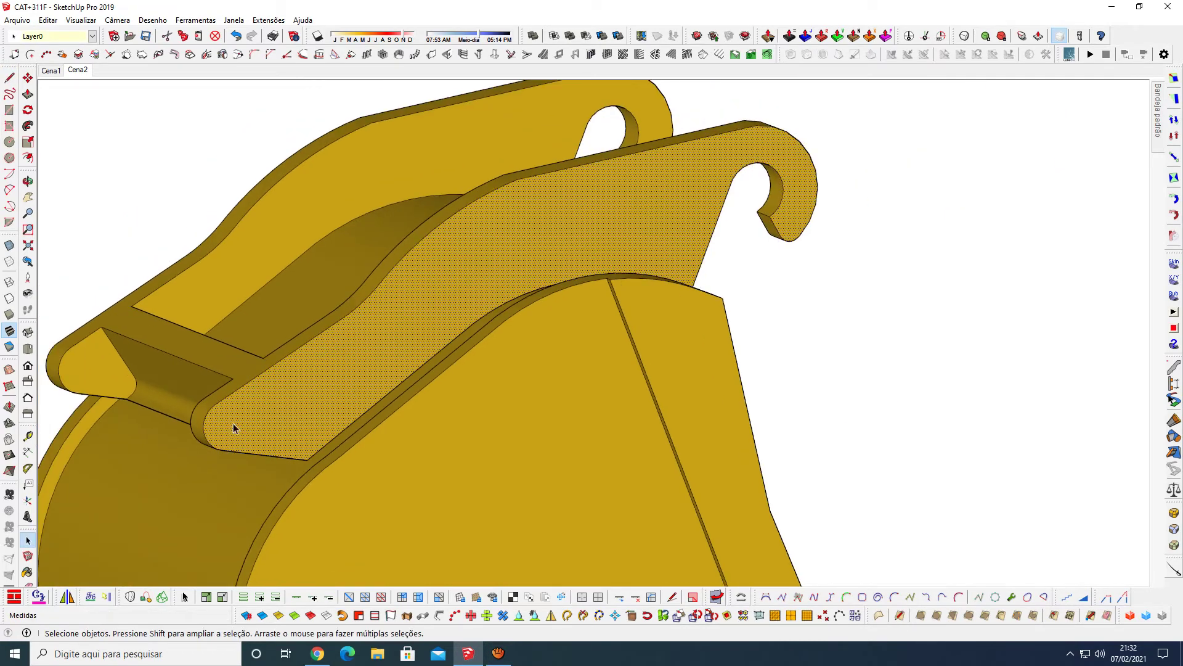
{"action": "scroll", "coordinate": [233, 422], "scroll_direction": "down", "scroll_amount": 3}
{"action": "scroll", "coordinate": [175, 438], "scroll_direction": "down", "scroll_amount": 3}
{"action": "scroll", "coordinate": [663, 370], "scroll_direction": "up", "scroll_amount": 2}
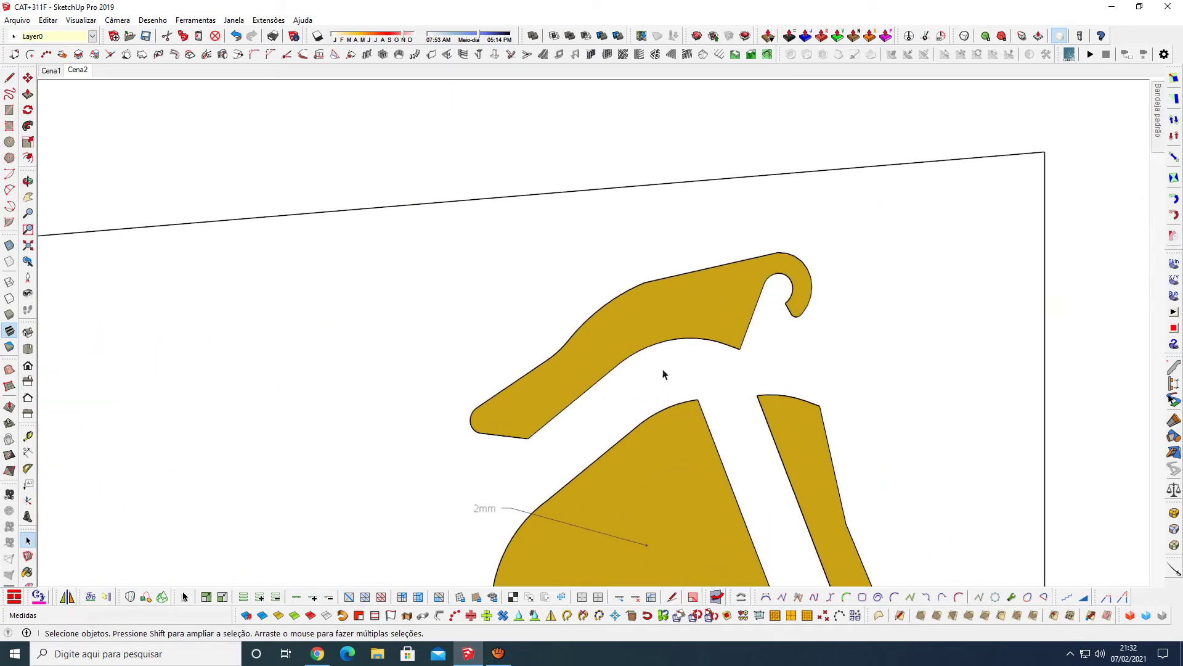
{"action": "scroll", "coordinate": [646, 350], "scroll_direction": "up", "scroll_amount": 3}
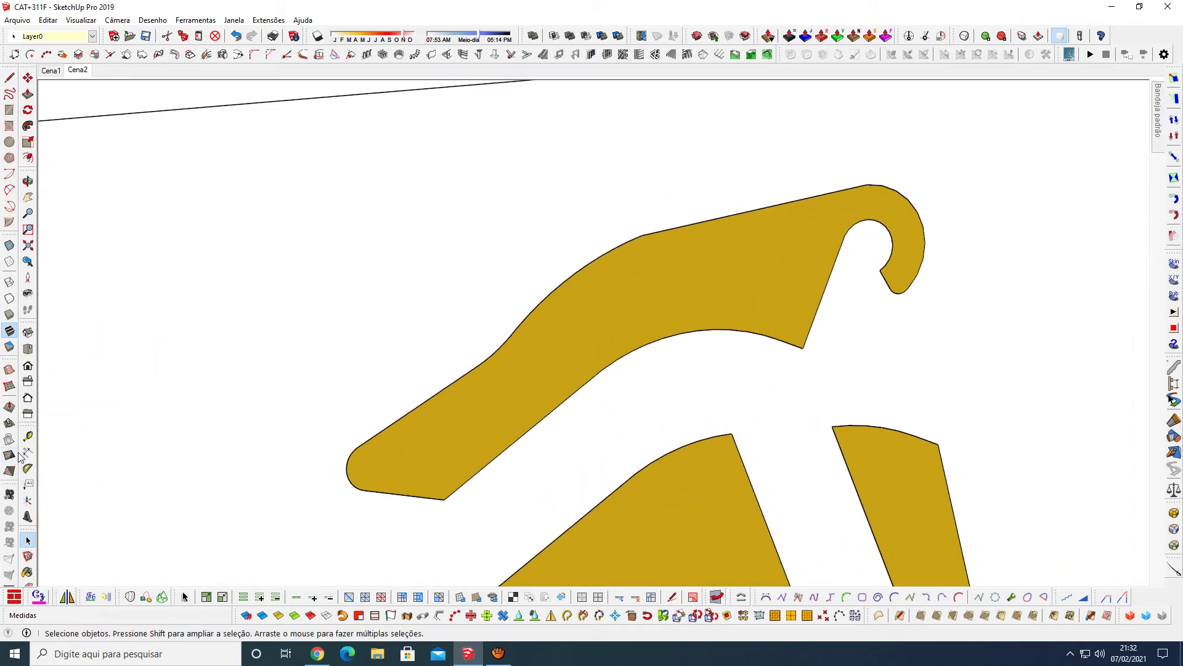
Step: Attach a '2,64mm' leader text to the hooked arm plate
{"action": "left_click", "coordinate": [29, 484]}
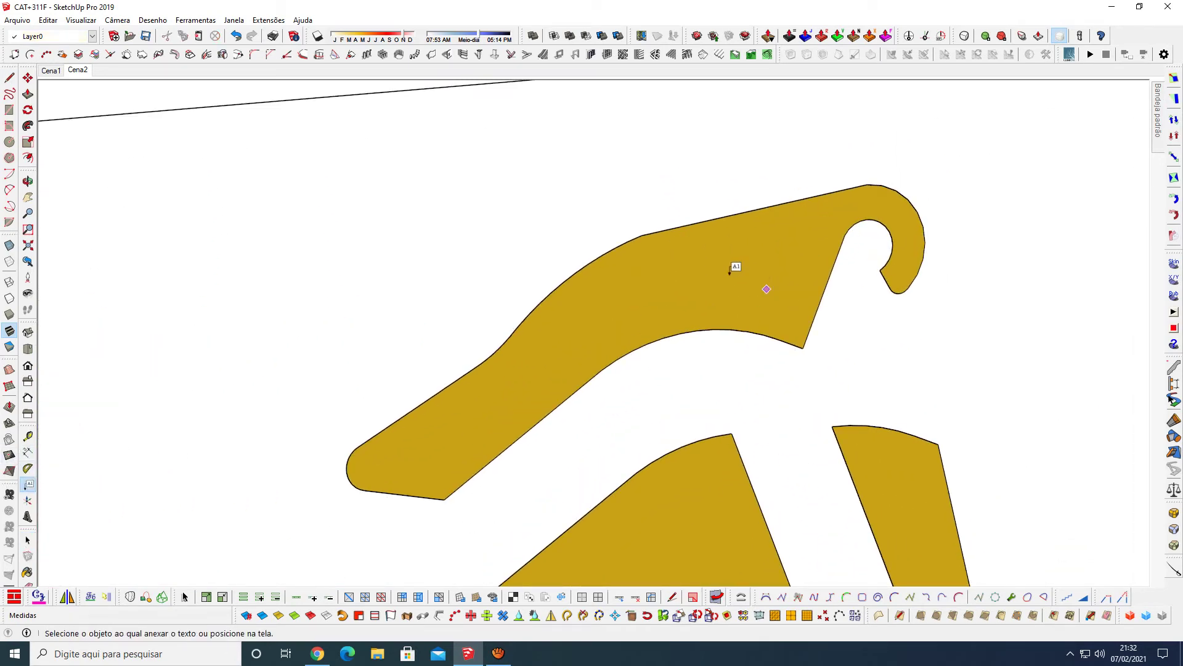
{"action": "scroll", "coordinate": [707, 259], "scroll_direction": "down", "scroll_amount": 3}
{"action": "scroll", "coordinate": [617, 265], "scroll_direction": "down", "scroll_amount": 3}
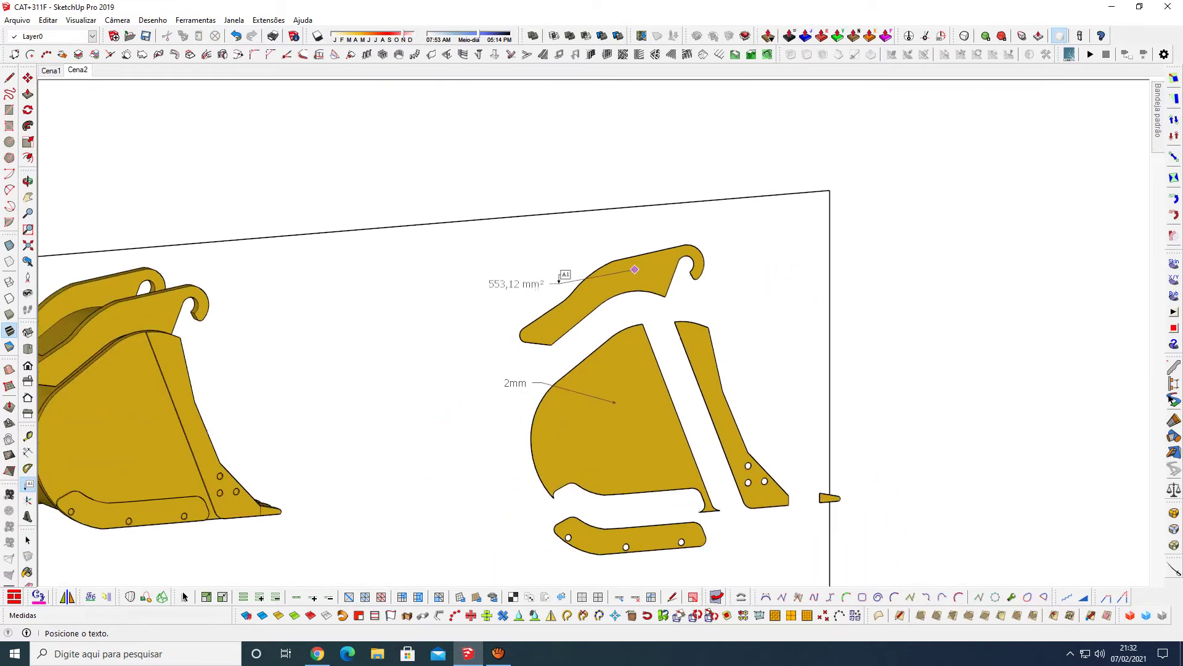
{"action": "left_click", "coordinate": [635, 270]}
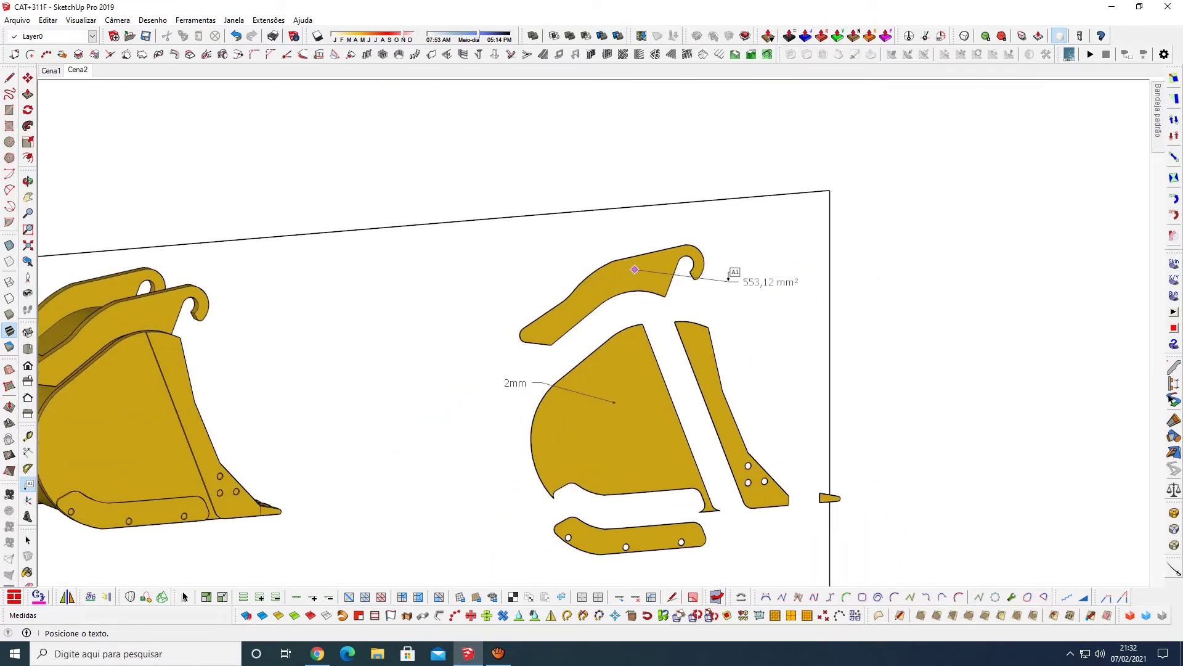
{"action": "left_click", "coordinate": [730, 278]}
{"action": "type", "text": "2,64mm"}
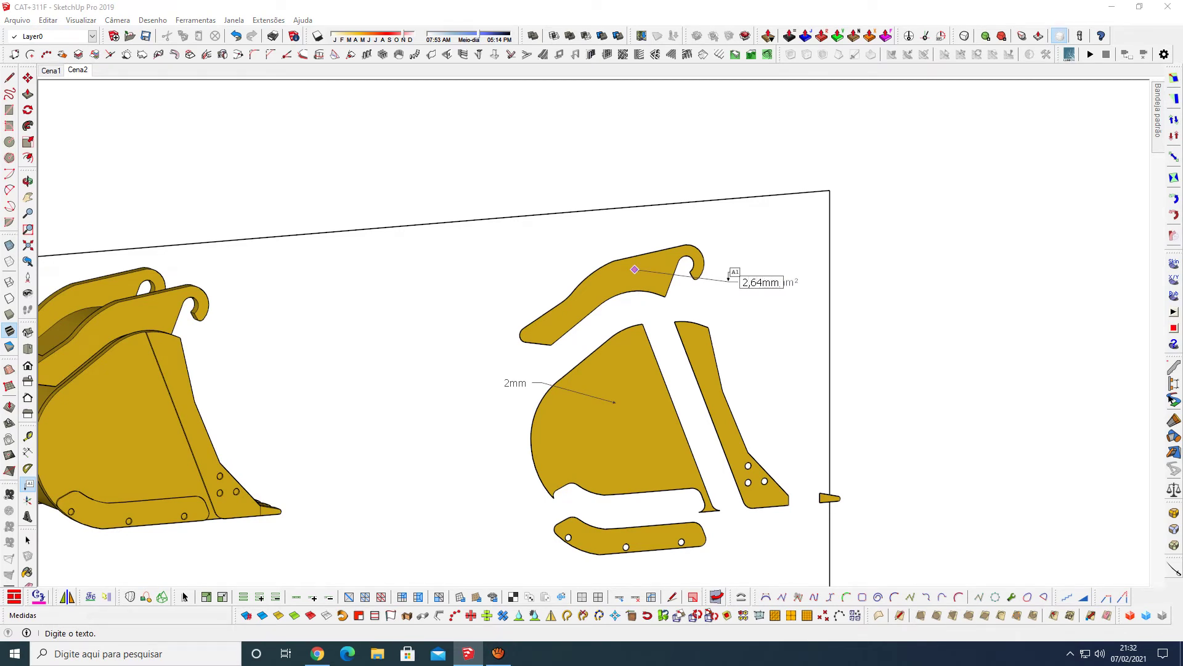
{"action": "left_click", "coordinate": [728, 277]}
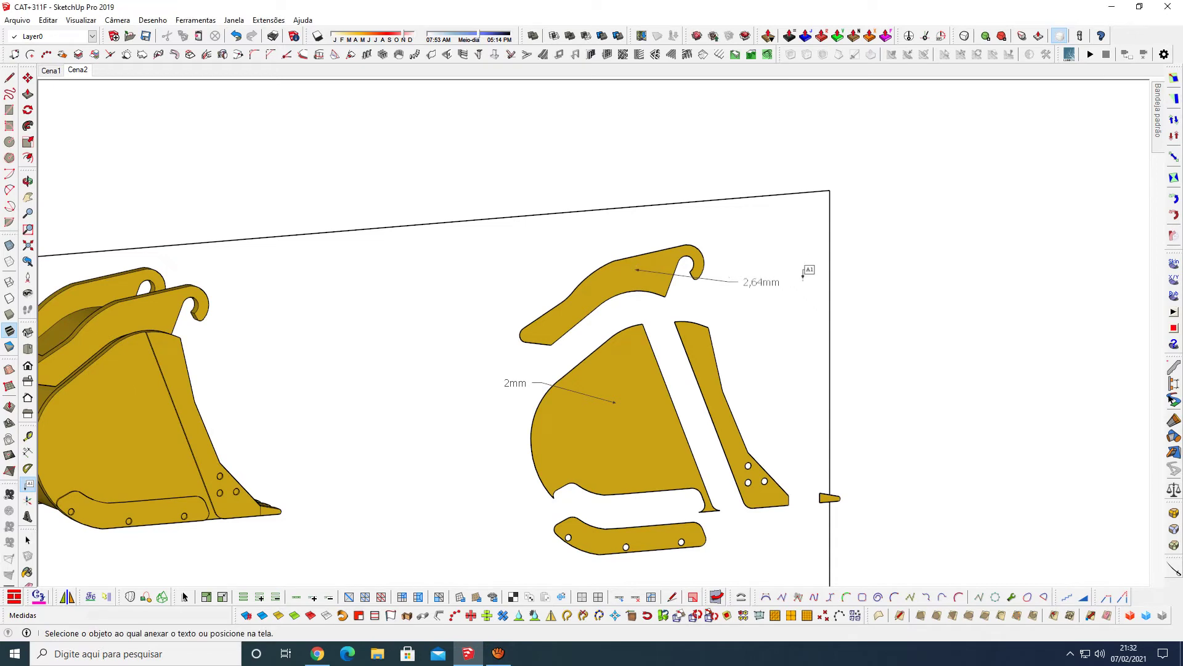
{"action": "scroll", "coordinate": [801, 342], "scroll_direction": "down", "scroll_amount": 3}
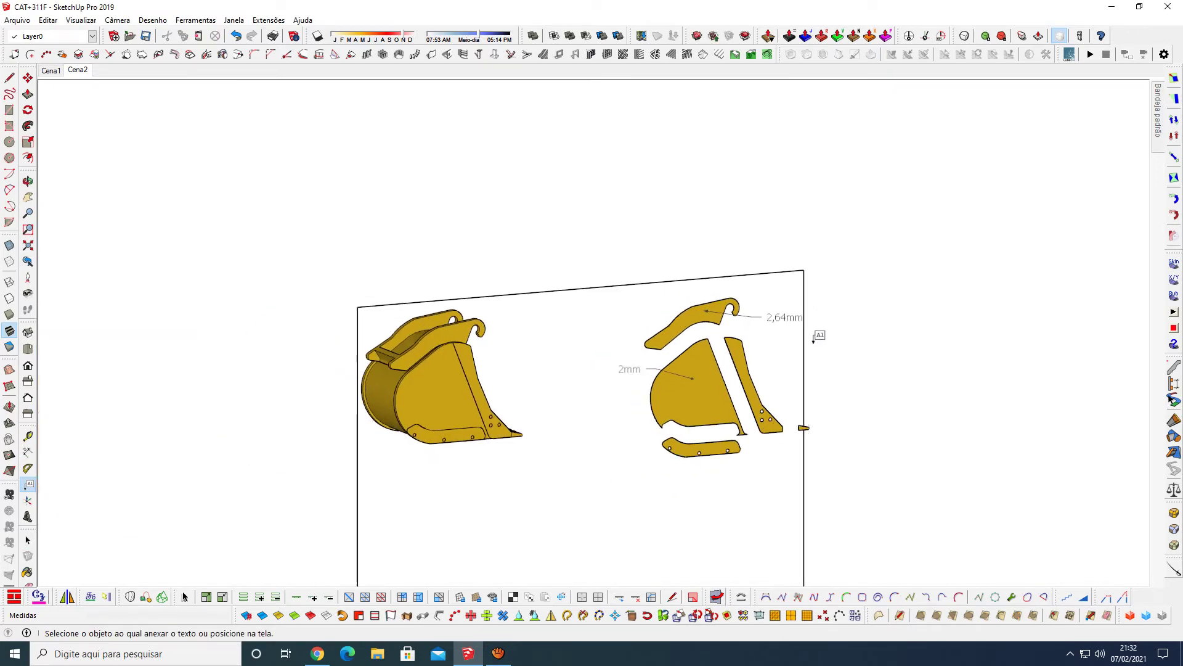
{"action": "scroll", "coordinate": [684, 330], "scroll_direction": "up", "scroll_amount": 4}
{"action": "scroll", "coordinate": [677, 335], "scroll_direction": "up", "scroll_amount": 1}
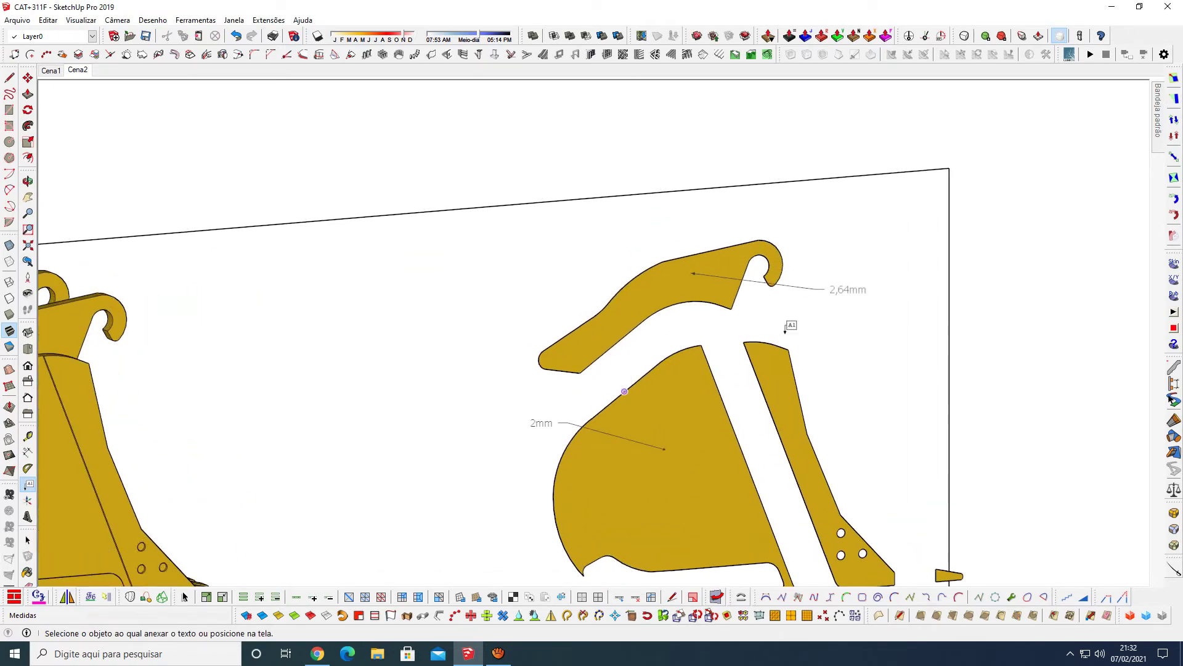
{"action": "scroll", "coordinate": [795, 329], "scroll_direction": "down", "scroll_amount": 3}
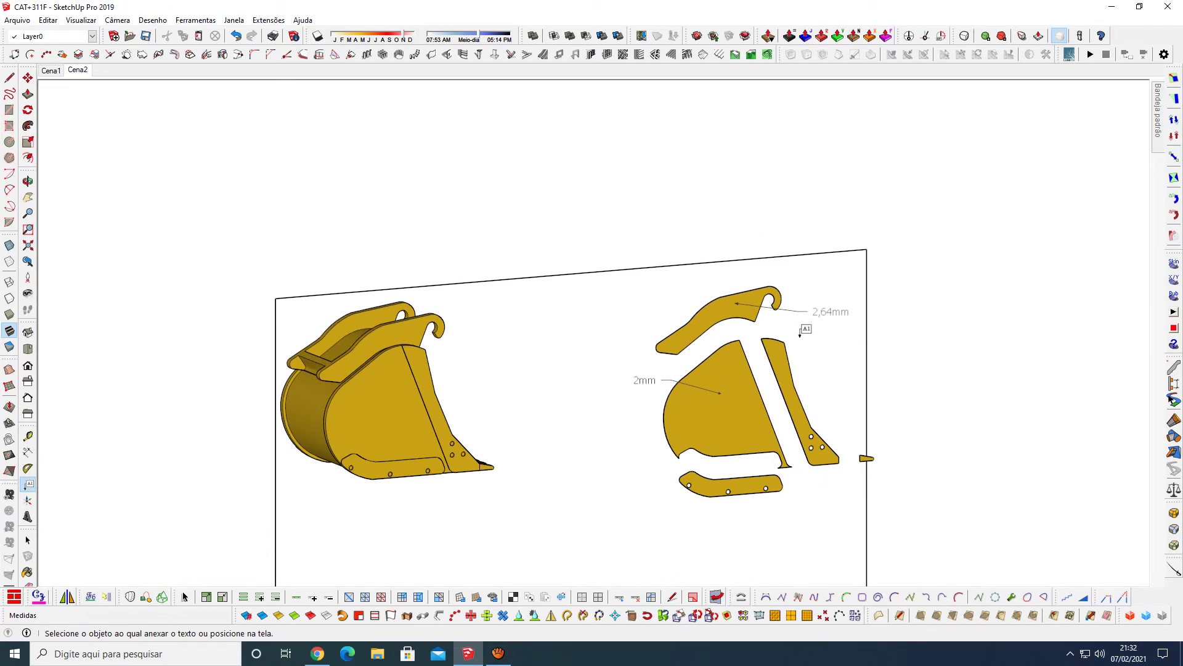
{"action": "scroll", "coordinate": [462, 435], "scroll_direction": "up", "scroll_amount": 1}
{"action": "scroll", "coordinate": [379, 318], "scroll_direction": "up", "scroll_amount": 3}
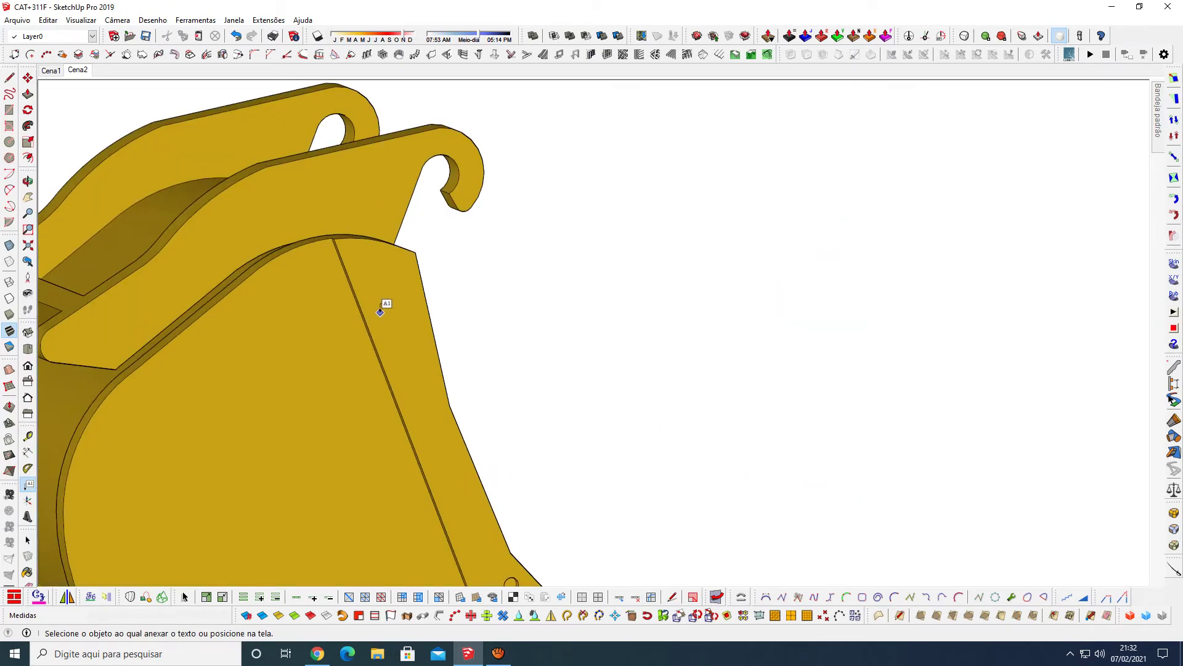
{"action": "scroll", "coordinate": [382, 313], "scroll_direction": "up", "scroll_amount": 2}
{"action": "key", "text": "o"}
{"action": "left_click_drag", "start_coordinate": [418, 351], "coordinate": [431, 350]}
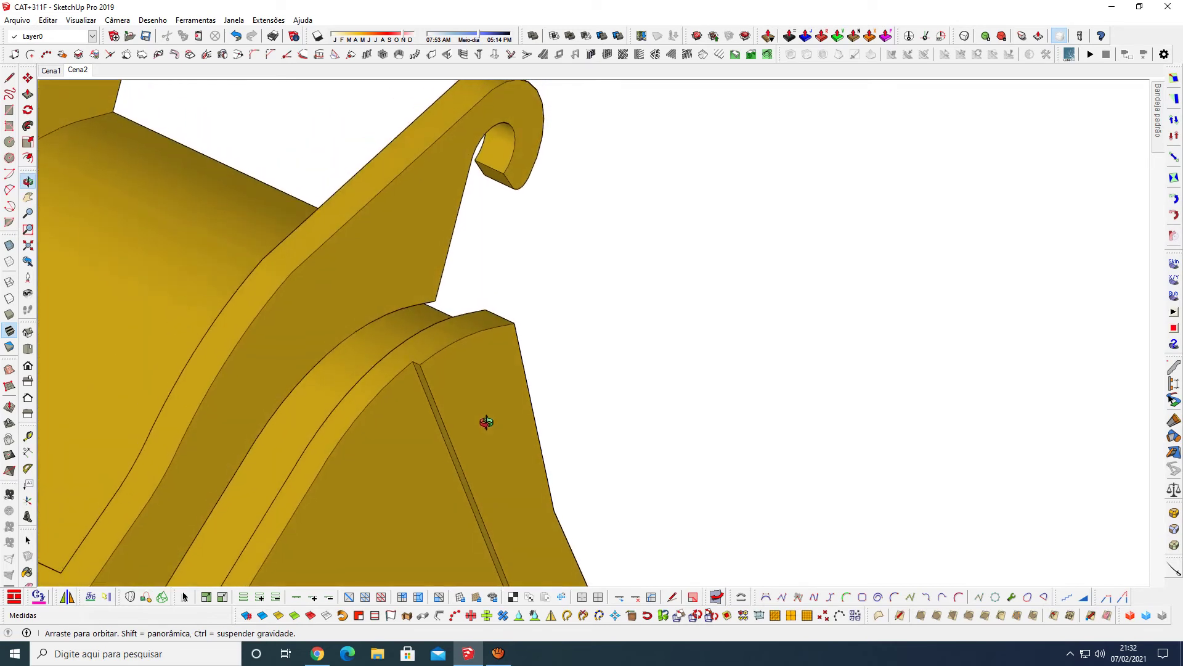
{"action": "scroll", "coordinate": [431, 351], "scroll_direction": "down", "scroll_amount": 2}
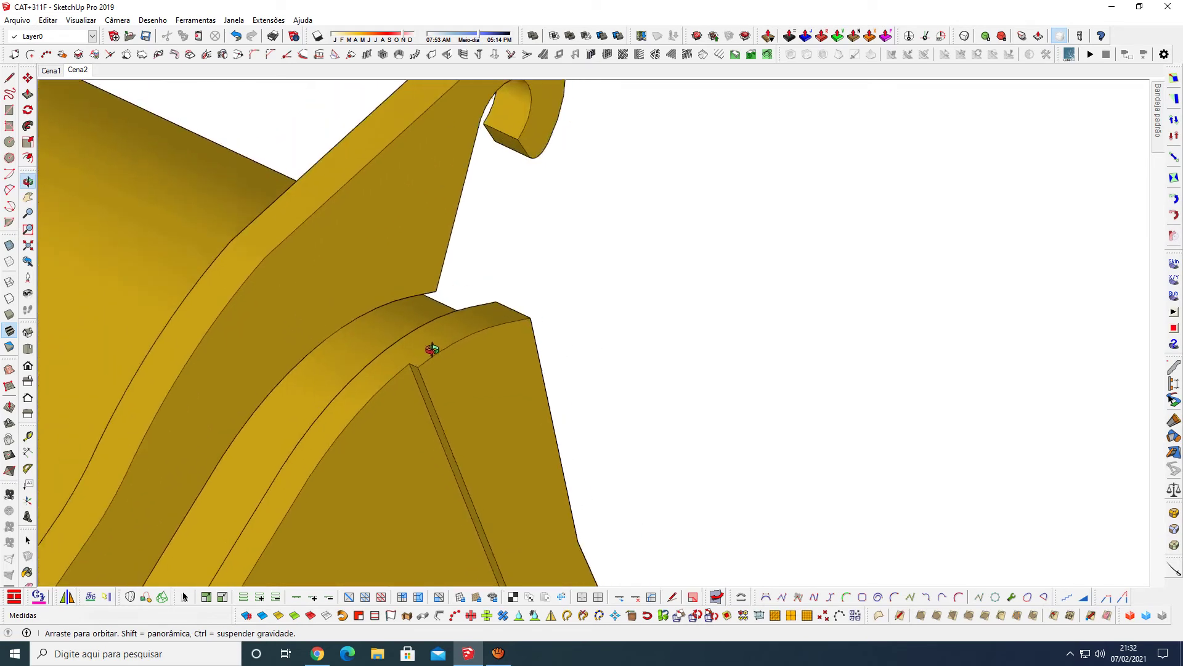
{"action": "scroll", "coordinate": [431, 346], "scroll_direction": "down", "scroll_amount": 2}
{"action": "scroll", "coordinate": [418, 354], "scroll_direction": "down", "scroll_amount": 3}
{"action": "scroll", "coordinate": [436, 328], "scroll_direction": "down", "scroll_amount": 2}
{"action": "scroll", "coordinate": [474, 347], "scroll_direction": "down", "scroll_amount": 2}
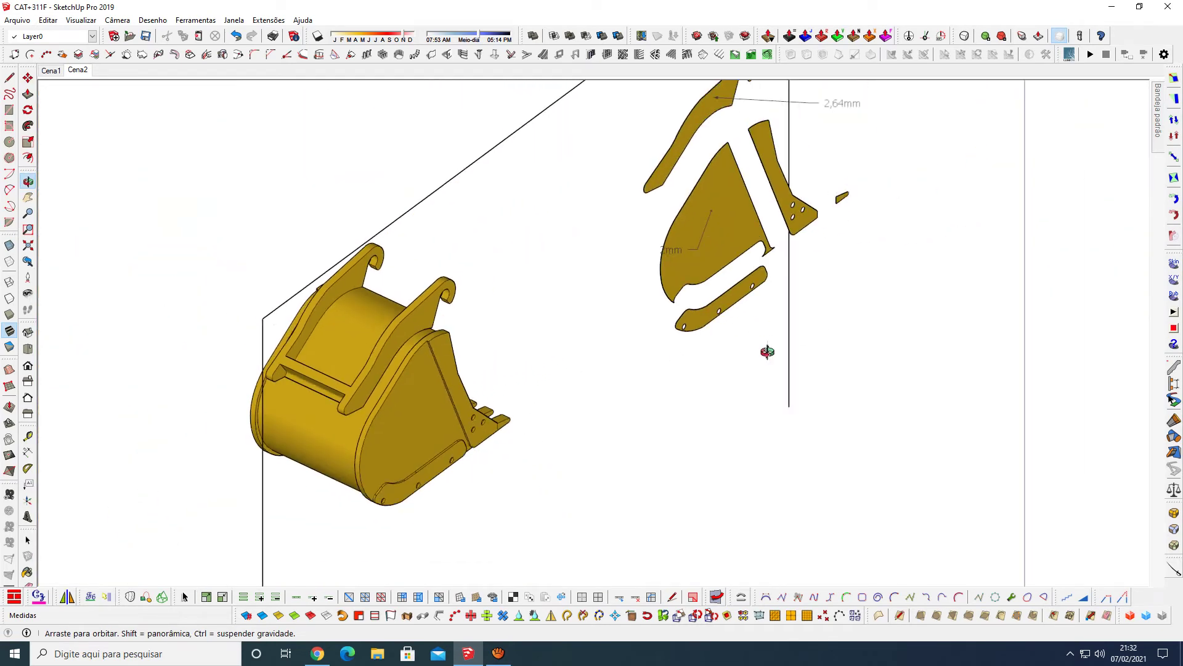
{"action": "scroll", "coordinate": [767, 350], "scroll_direction": "down", "scroll_amount": 2}
{"action": "scroll", "coordinate": [698, 364], "scroll_direction": "up", "scroll_amount": 3}
{"action": "scroll", "coordinate": [437, 376], "scroll_direction": "up", "scroll_amount": 3}
{"action": "left_click_drag", "start_coordinate": [602, 466], "coordinate": [365, 388]}
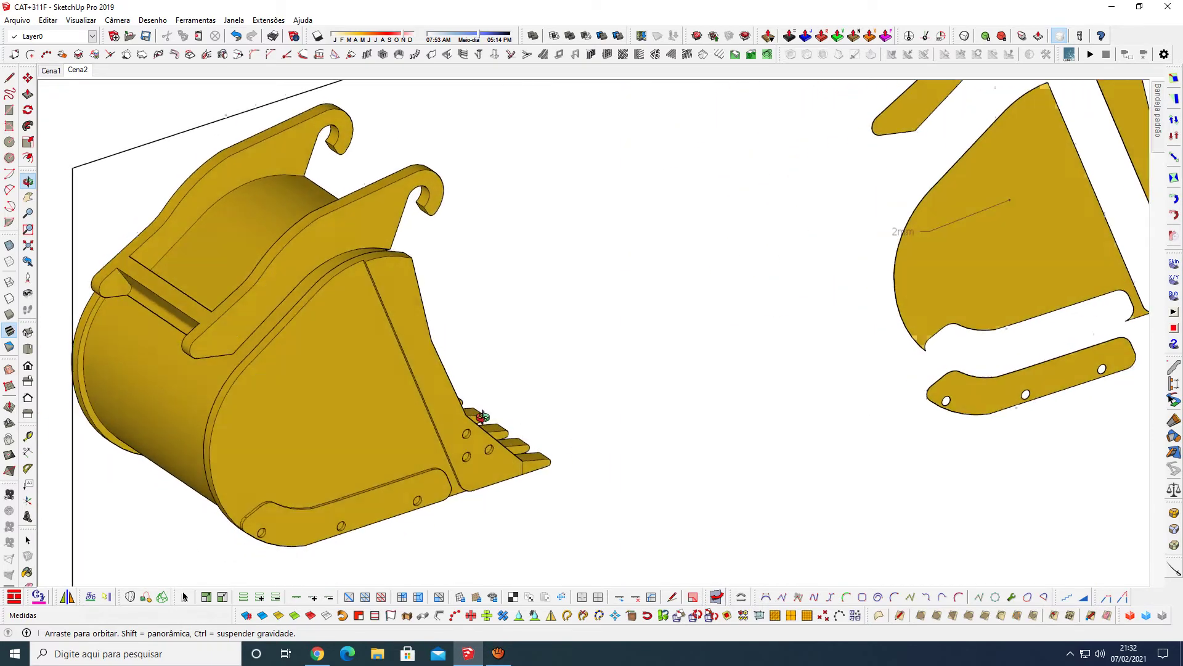
{"action": "scroll", "coordinate": [366, 388], "scroll_direction": "down", "scroll_amount": 1}
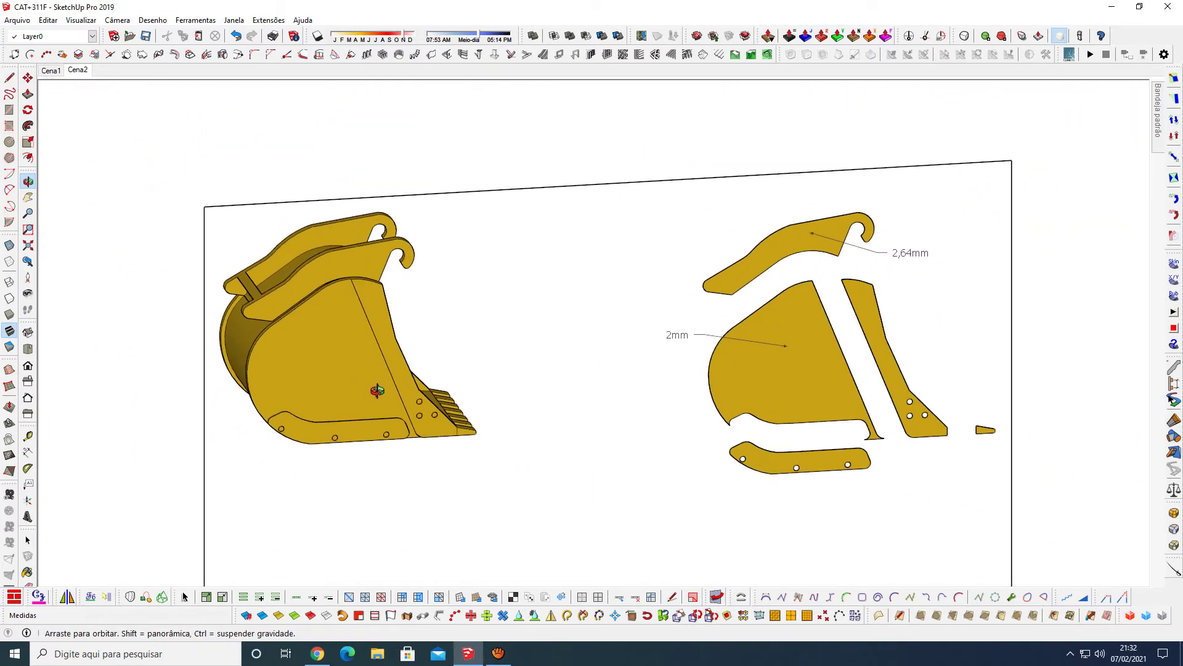
{"action": "scroll", "coordinate": [404, 425], "scroll_direction": "up", "scroll_amount": 2}
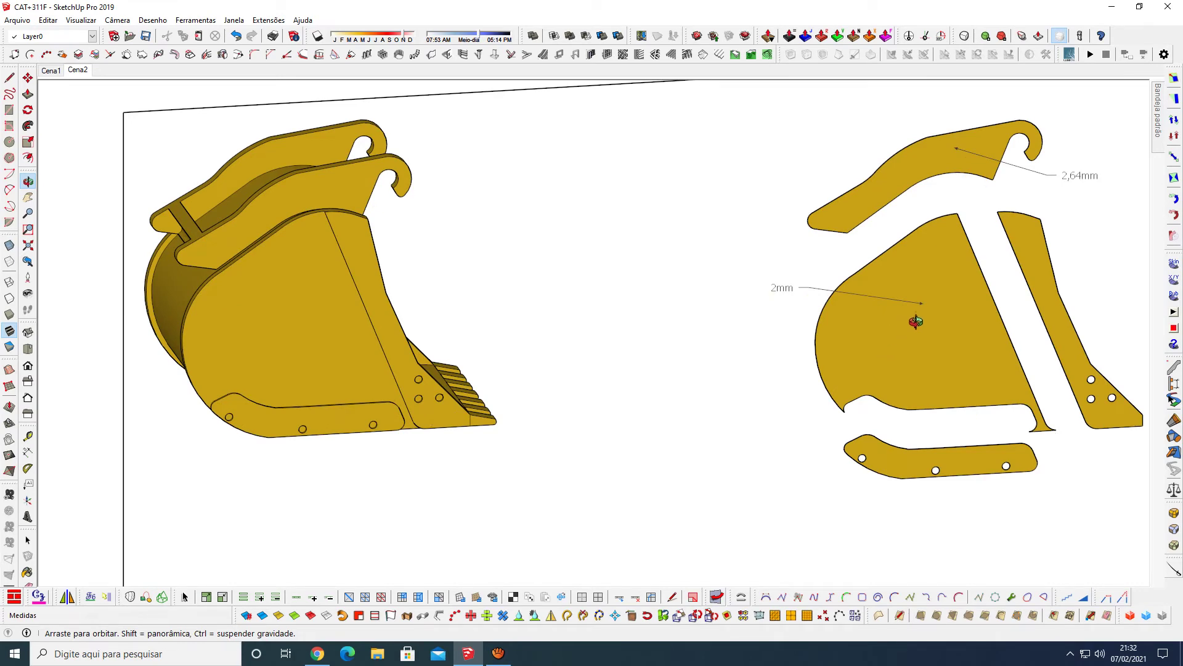
{"action": "left_click_drag", "start_coordinate": [912, 320], "coordinate": [1060, 413]}
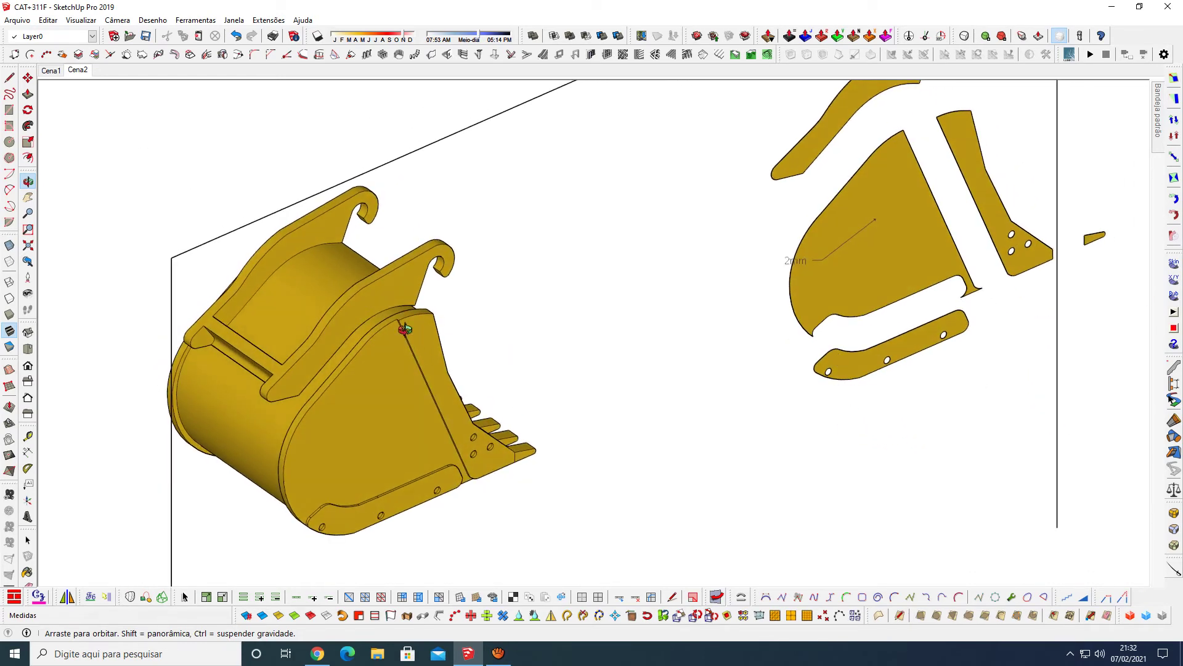
{"action": "scroll", "coordinate": [772, 355], "scroll_direction": "down", "scroll_amount": 3}
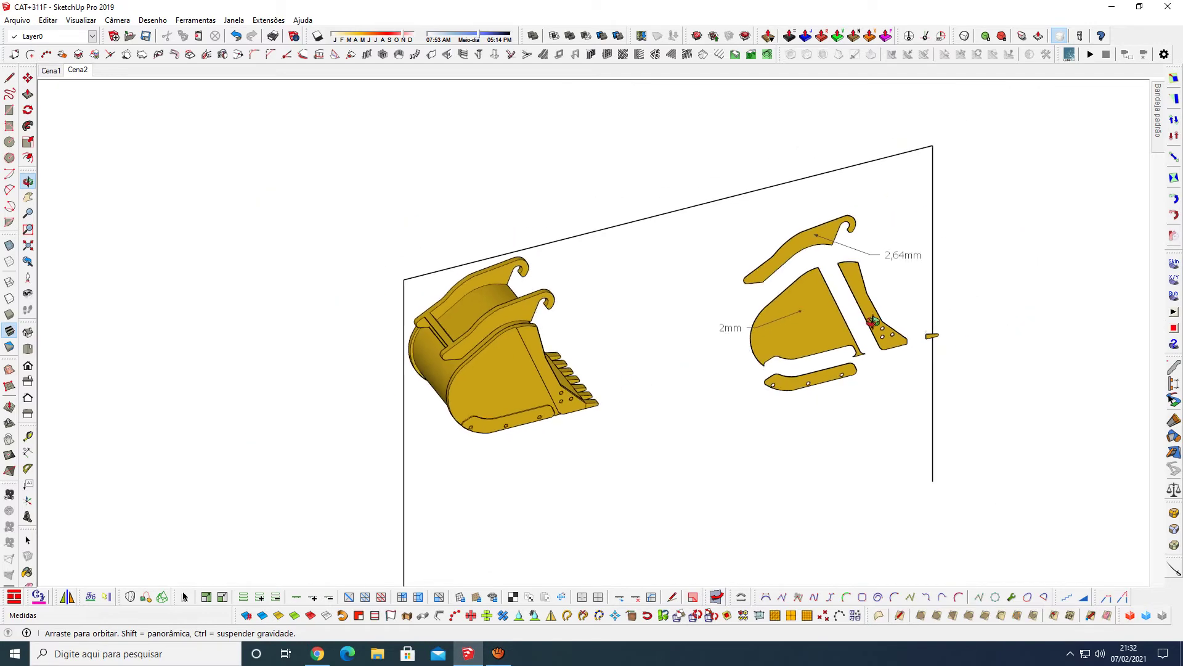
{"action": "scroll", "coordinate": [819, 308], "scroll_direction": "up", "scroll_amount": 3}
Step: Copy the narrow strip onto the large plate's top corner
{"action": "scroll", "coordinate": [834, 246], "scroll_direction": "up", "scroll_amount": 3}
{"action": "key", "text": "space"}
{"action": "left_click", "coordinate": [837, 253]}
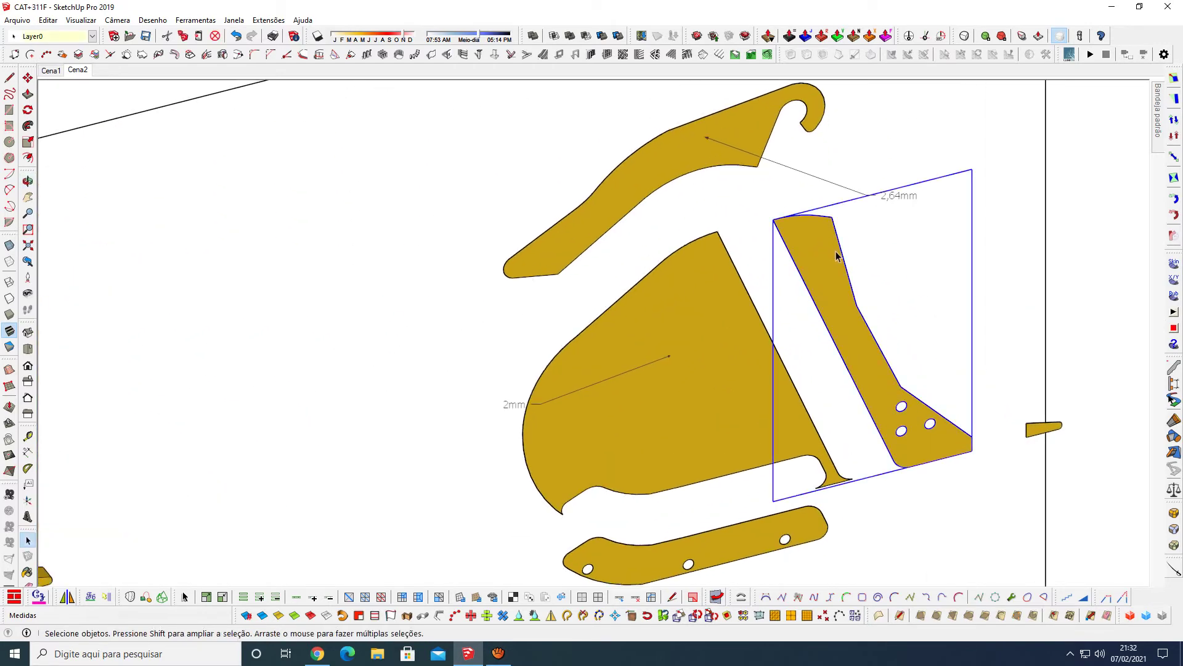
{"action": "key", "text": "m"}
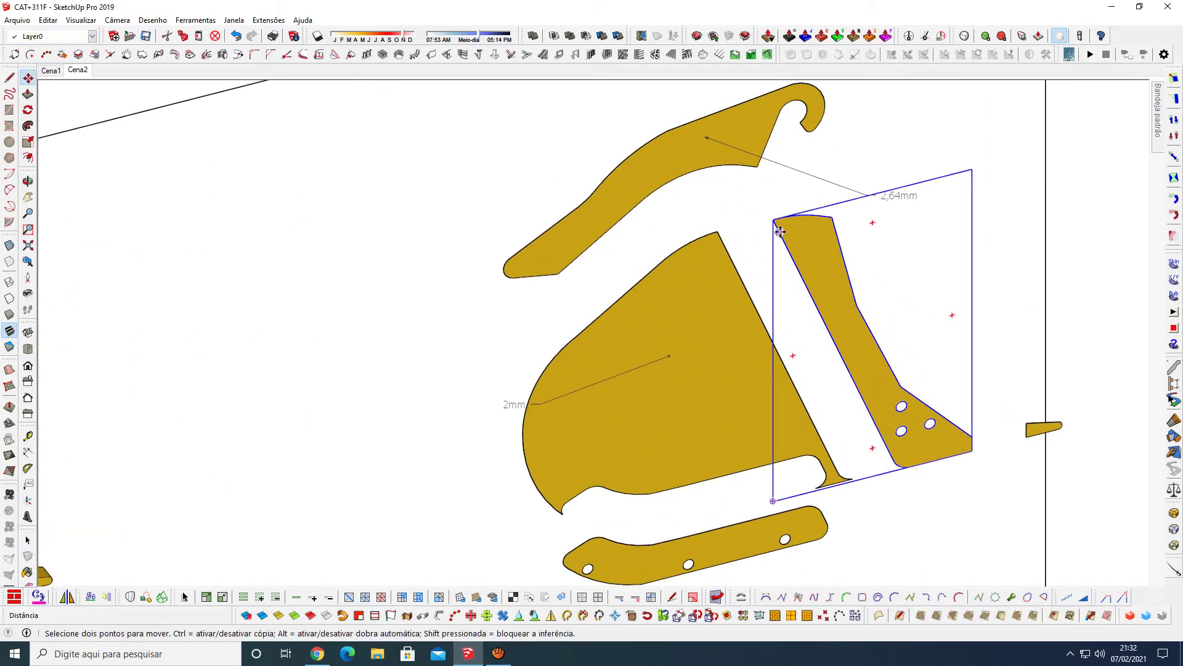
{"action": "scroll", "coordinate": [780, 231], "scroll_direction": "up", "scroll_amount": 3}
{"action": "scroll", "coordinate": [770, 225], "scroll_direction": "up", "scroll_amount": 2}
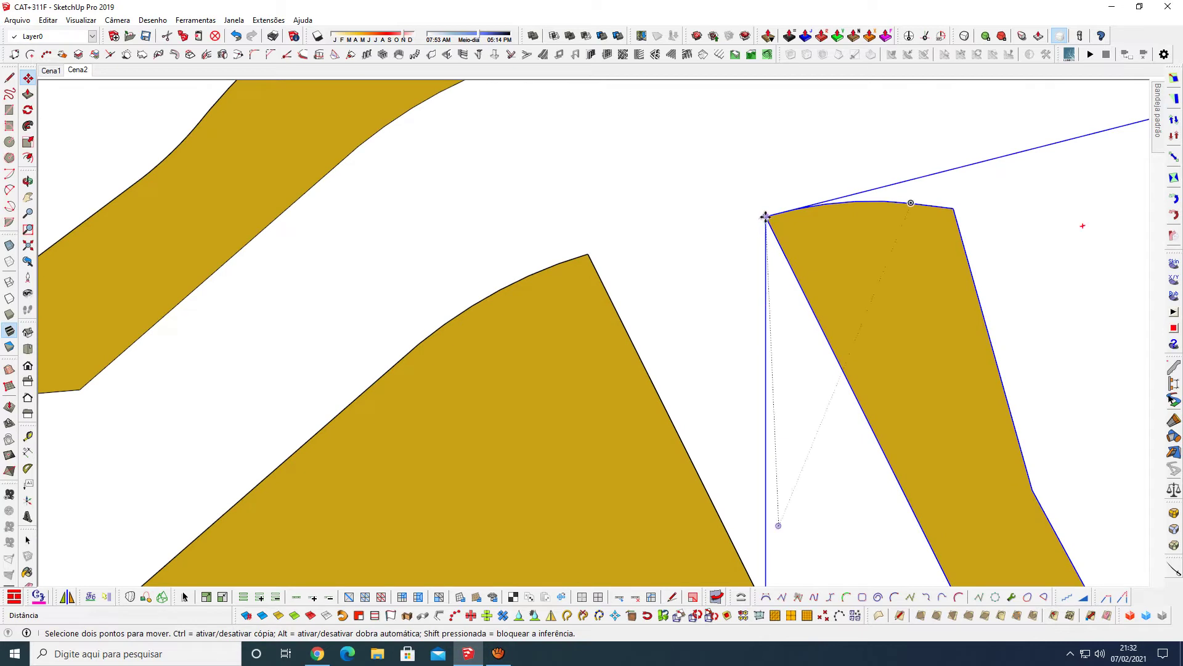
{"action": "left_click", "coordinate": [765, 217]}
{"action": "key", "text": "ctrl"}
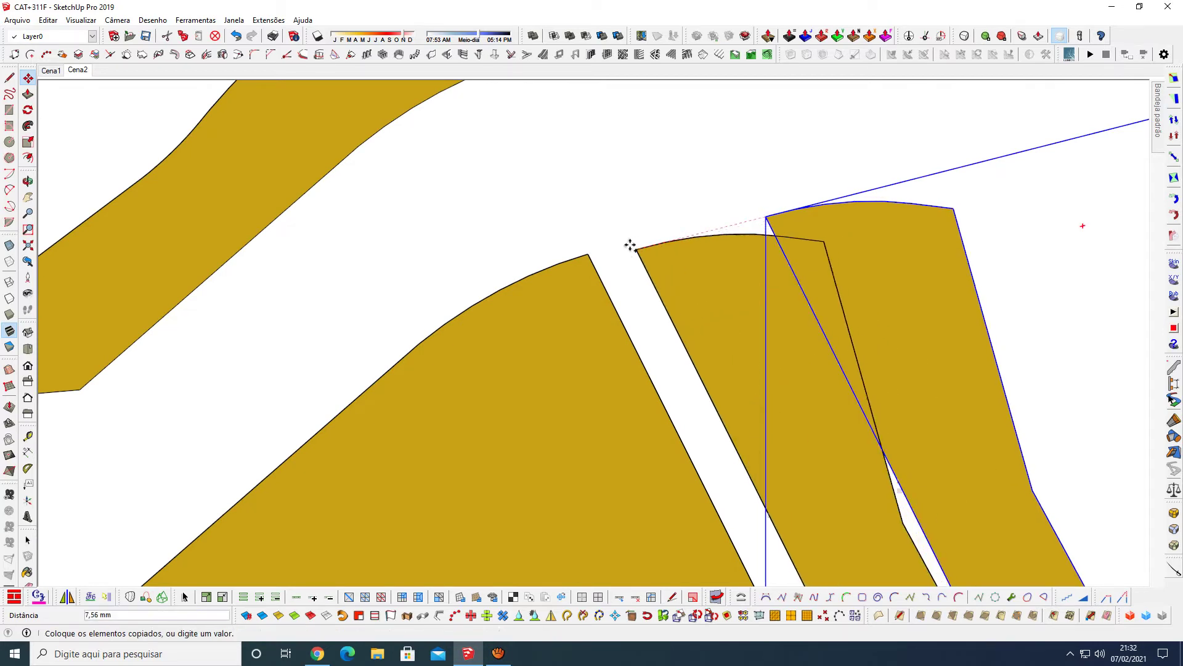
{"action": "left_click", "coordinate": [588, 254]}
{"action": "scroll", "coordinate": [627, 226], "scroll_direction": "down", "scroll_amount": 1}
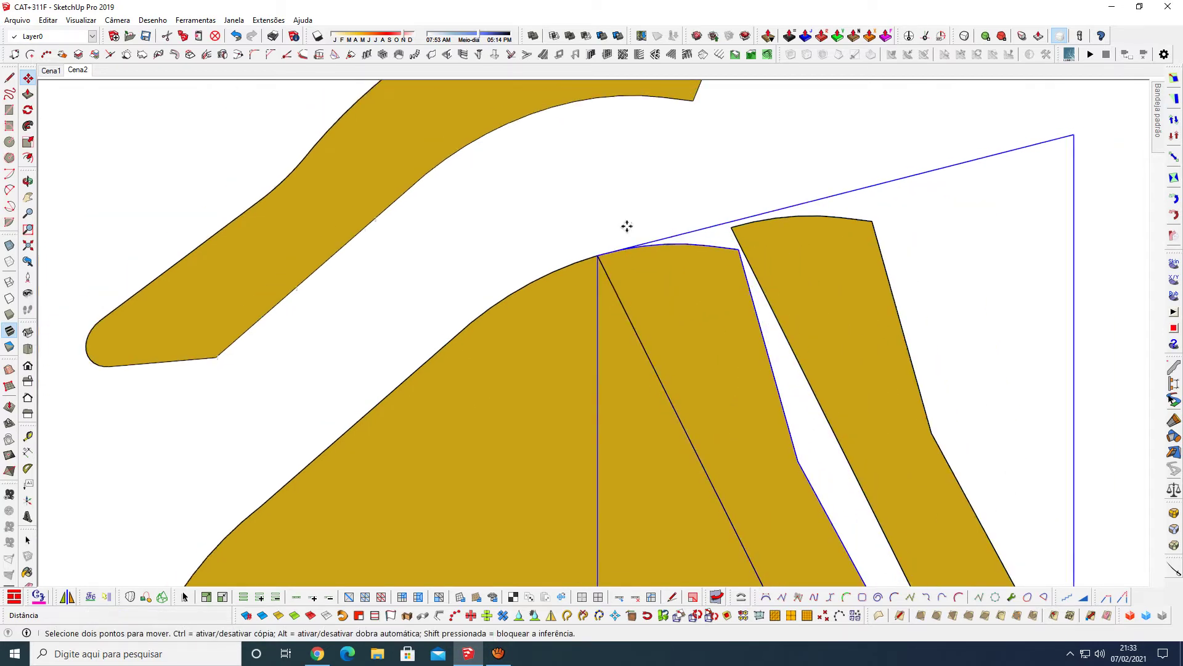
{"action": "scroll", "coordinate": [626, 226], "scroll_direction": "down", "scroll_amount": 2}
{"action": "scroll", "coordinate": [634, 190], "scroll_direction": "down", "scroll_amount": 2}
Step: Shift the right-hand narrow strip slightly further right
{"action": "key", "text": "space"}
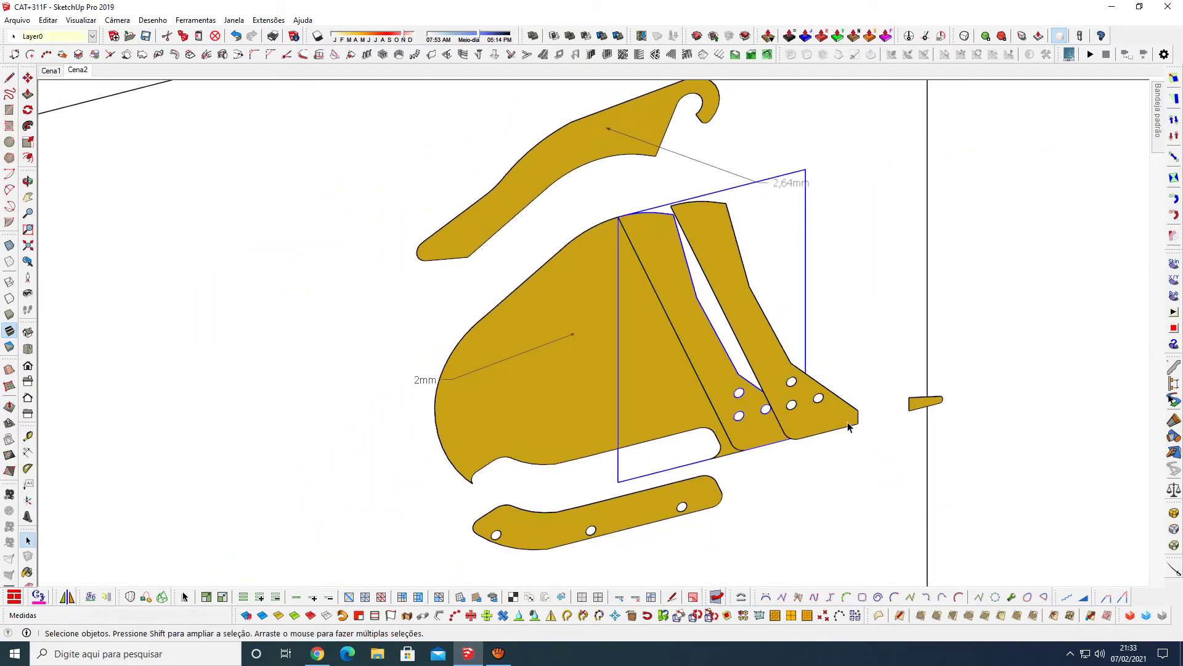
{"action": "left_click", "coordinate": [848, 426]}
{"action": "key", "text": "m"}
{"action": "left_click", "coordinate": [838, 492]}
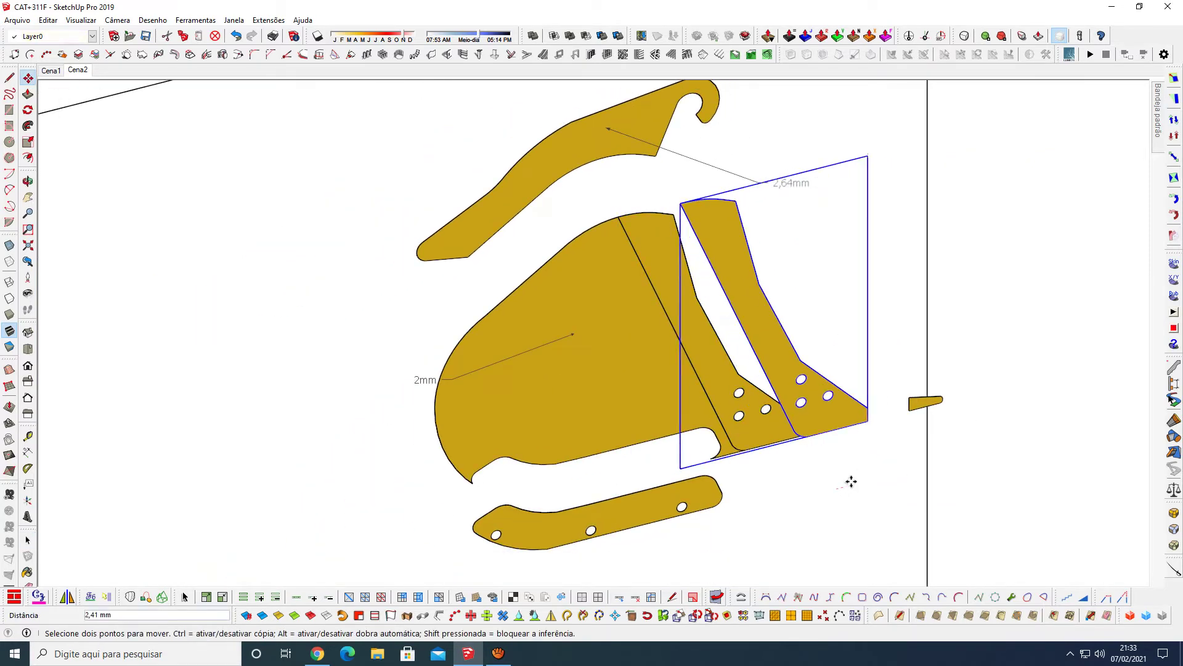
{"action": "left_click", "coordinate": [867, 476]}
{"action": "key", "text": "space"}
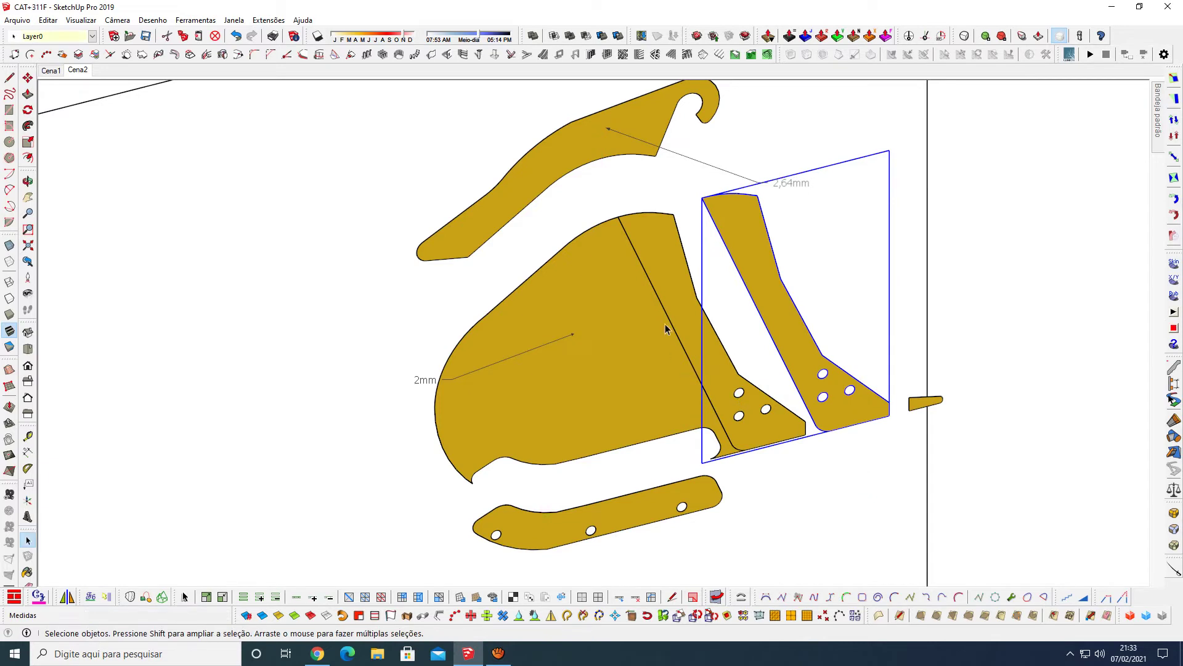
Step: Explode the copied strip and large plate groups, then delete the seam between them
{"action": "left_click", "coordinate": [672, 298]}
{"action": "right_click", "coordinate": [672, 297]}
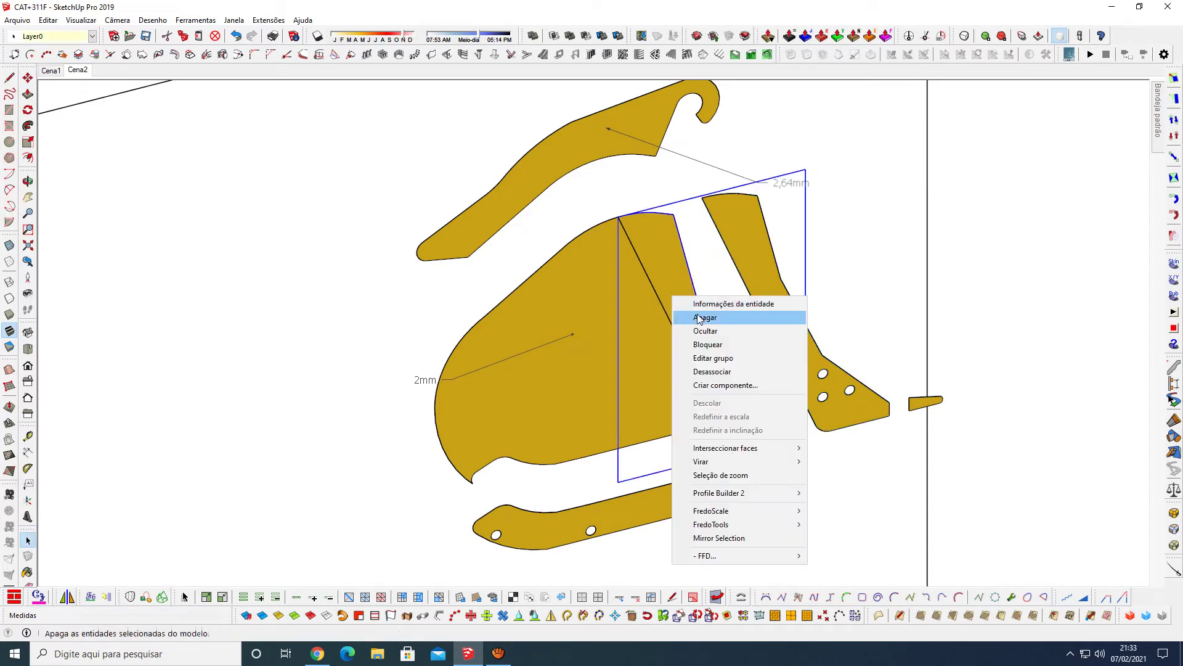
{"action": "left_click", "coordinate": [731, 373]}
{"action": "left_click", "coordinate": [654, 334]}
{"action": "right_click", "coordinate": [652, 331]}
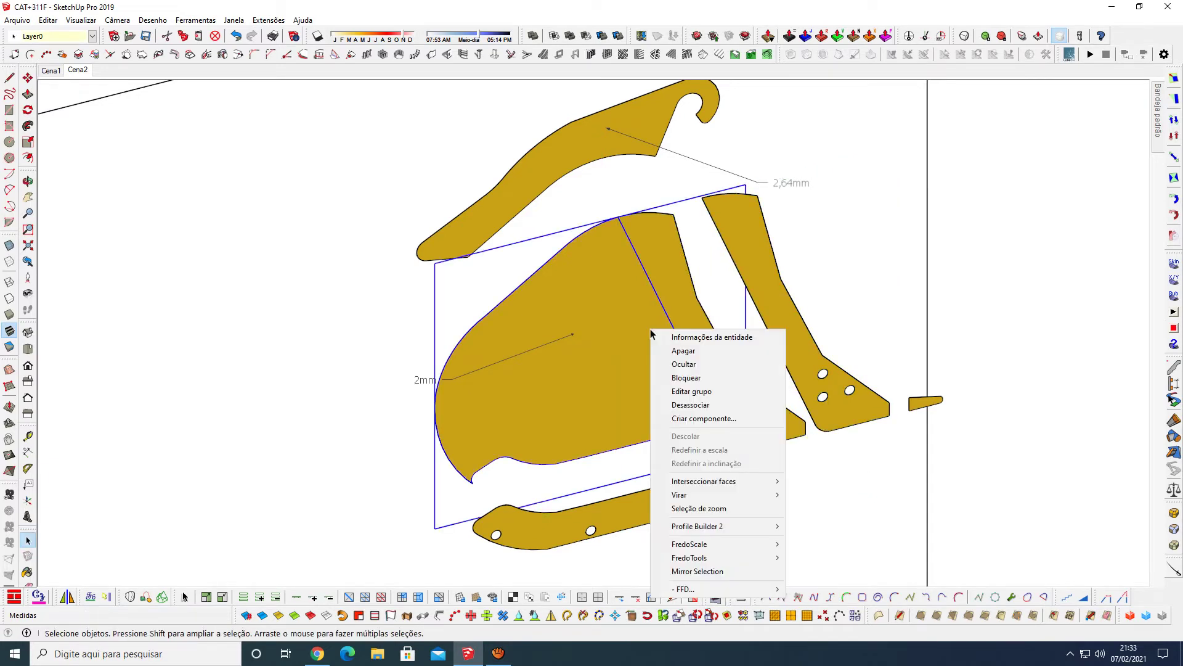
{"action": "left_click", "coordinate": [703, 405]}
{"action": "left_click", "coordinate": [699, 380]}
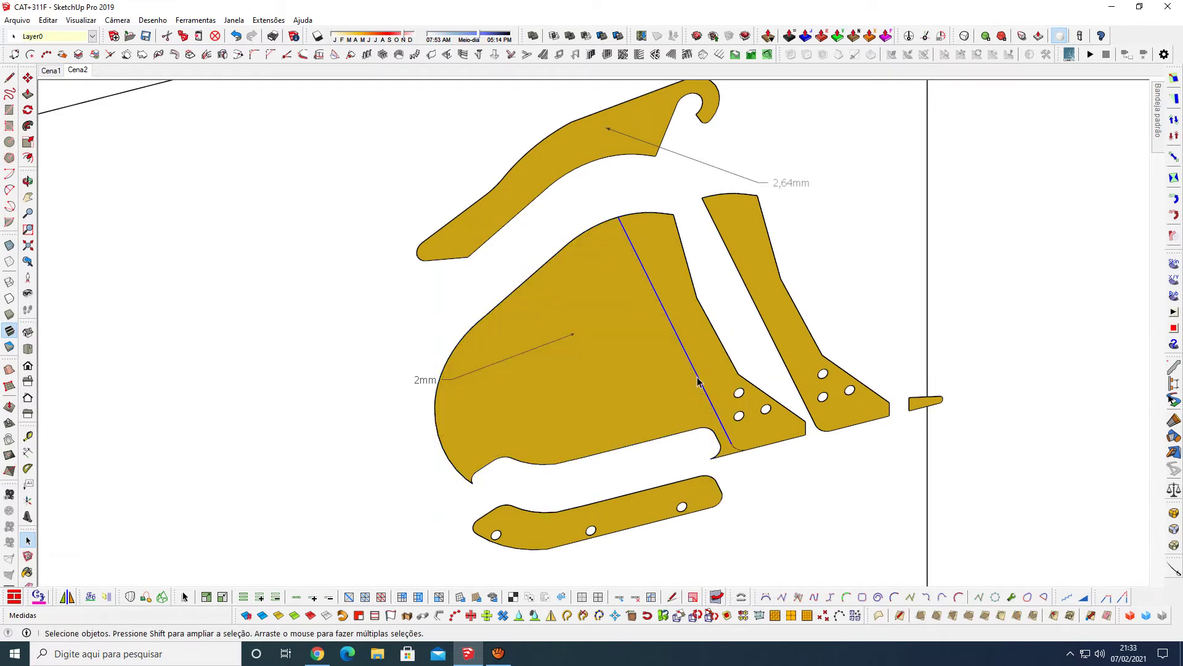
{"action": "key", "text": "Delete"}
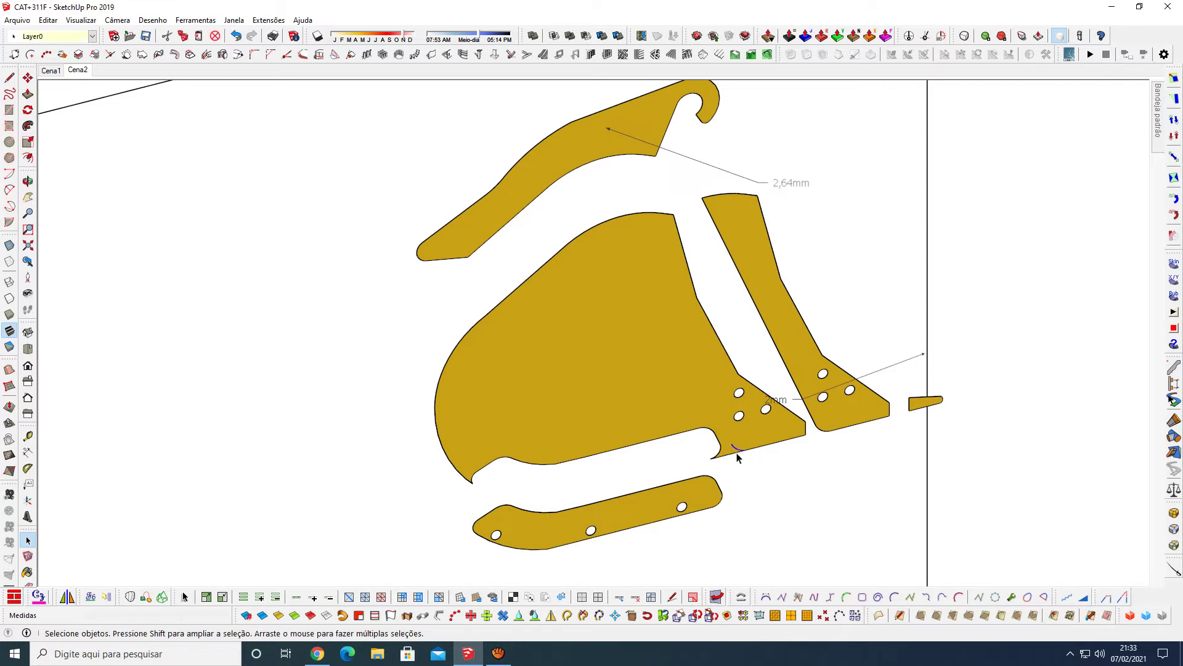
Step: Group the merged large plate with Criar grupo, then return to the Cena2 view and deselect
{"action": "left_click", "coordinate": [637, 376]}
{"action": "right_click", "coordinate": [636, 371]}
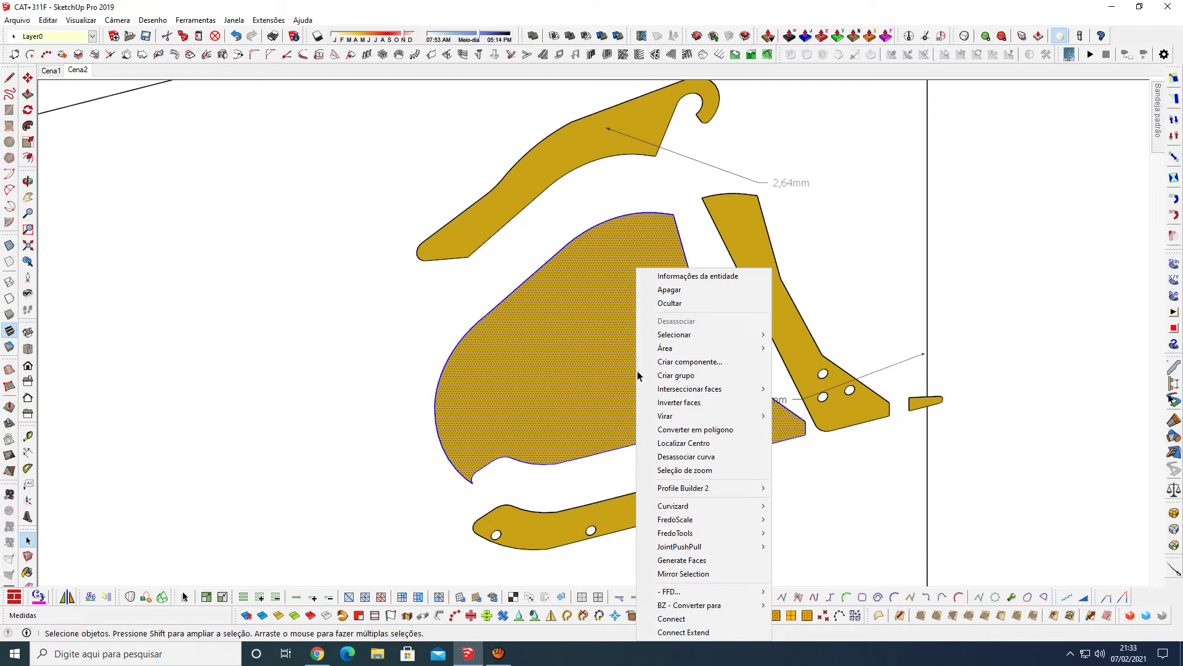
{"action": "left_click", "coordinate": [693, 373]}
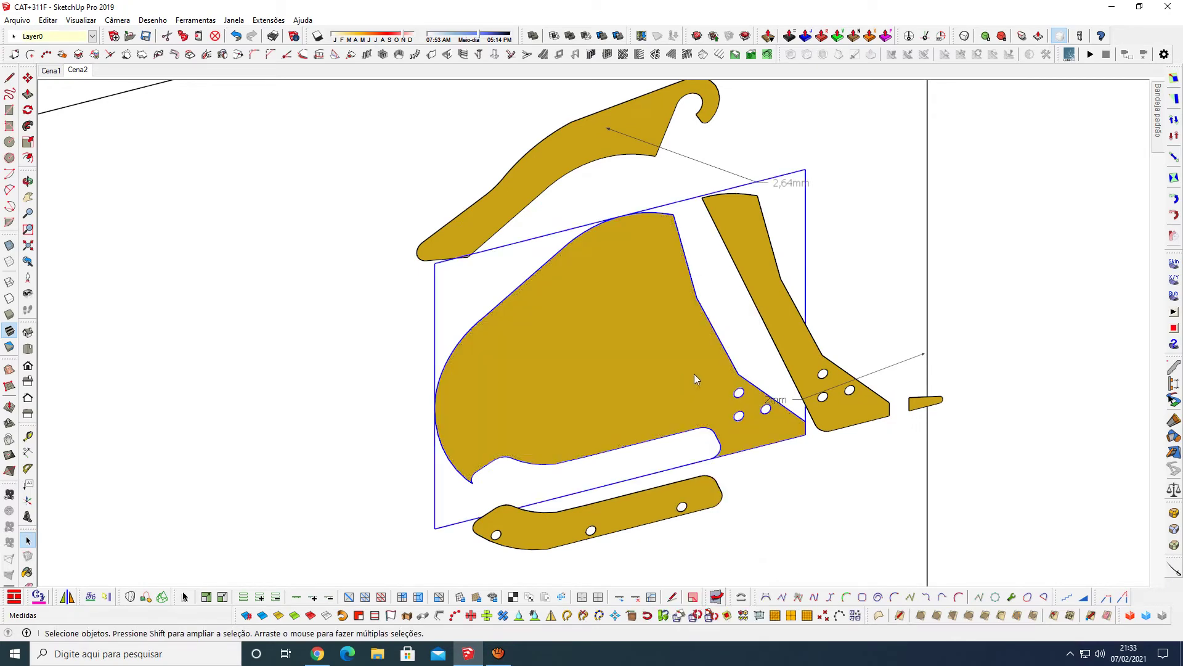
{"action": "left_click", "coordinate": [78, 71]}
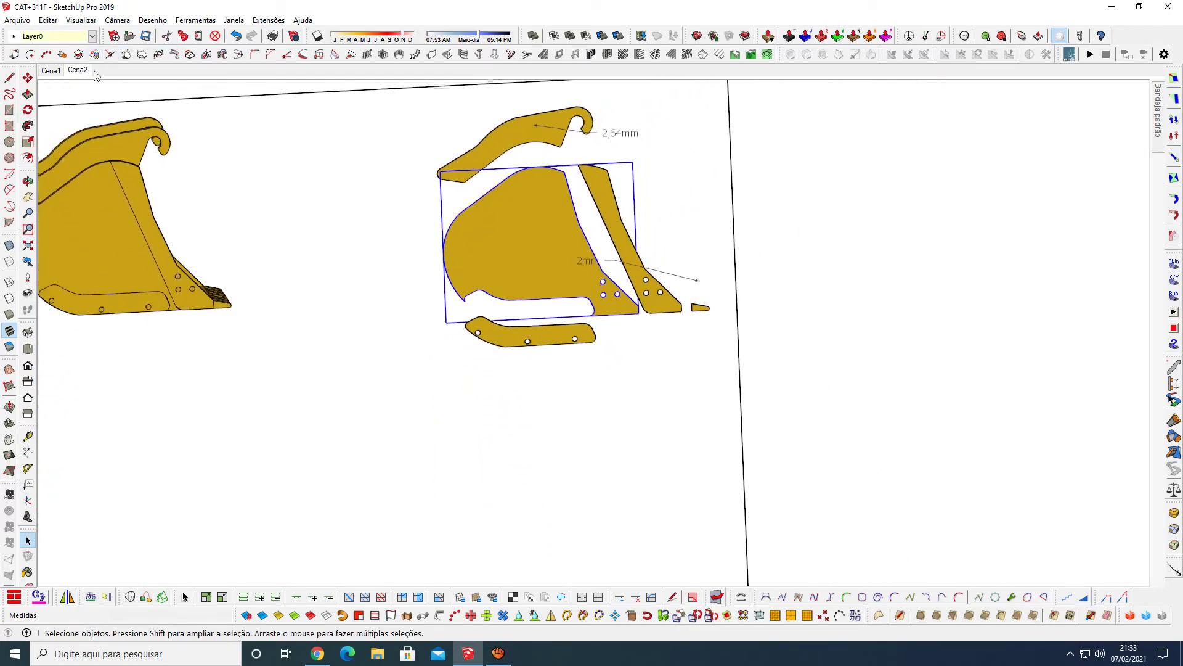
{"action": "left_click", "coordinate": [414, 333]}
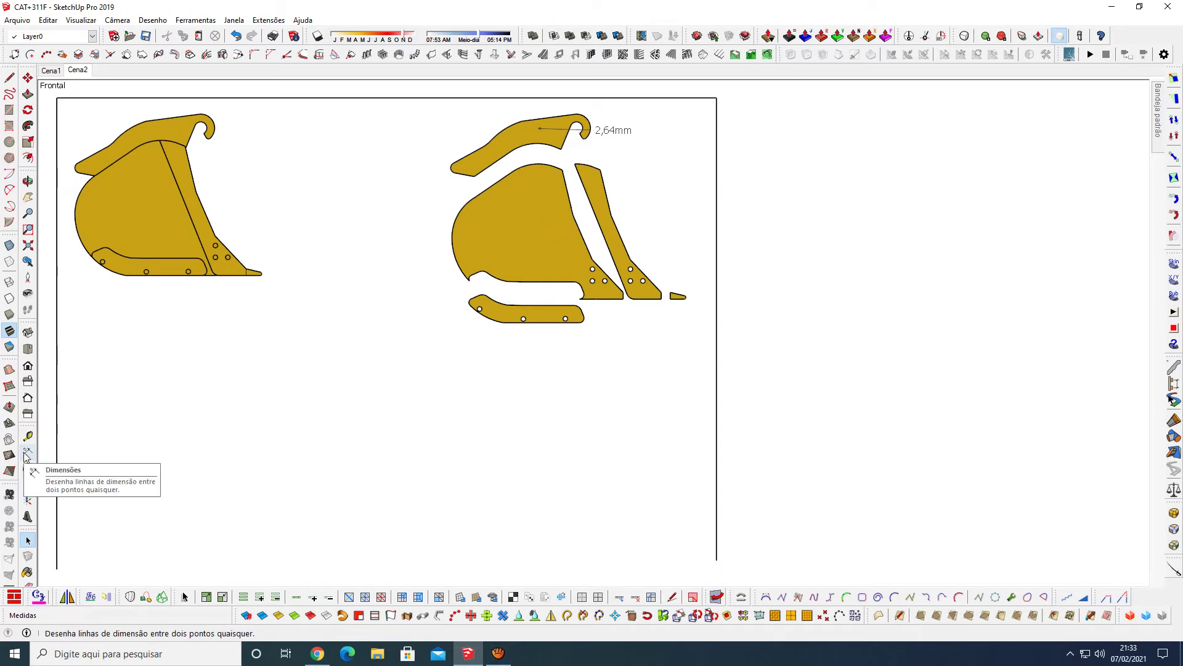
Step: Label the merged large side plate with a '2mm' leader text placed above the plates
{"action": "left_click", "coordinate": [29, 488]}
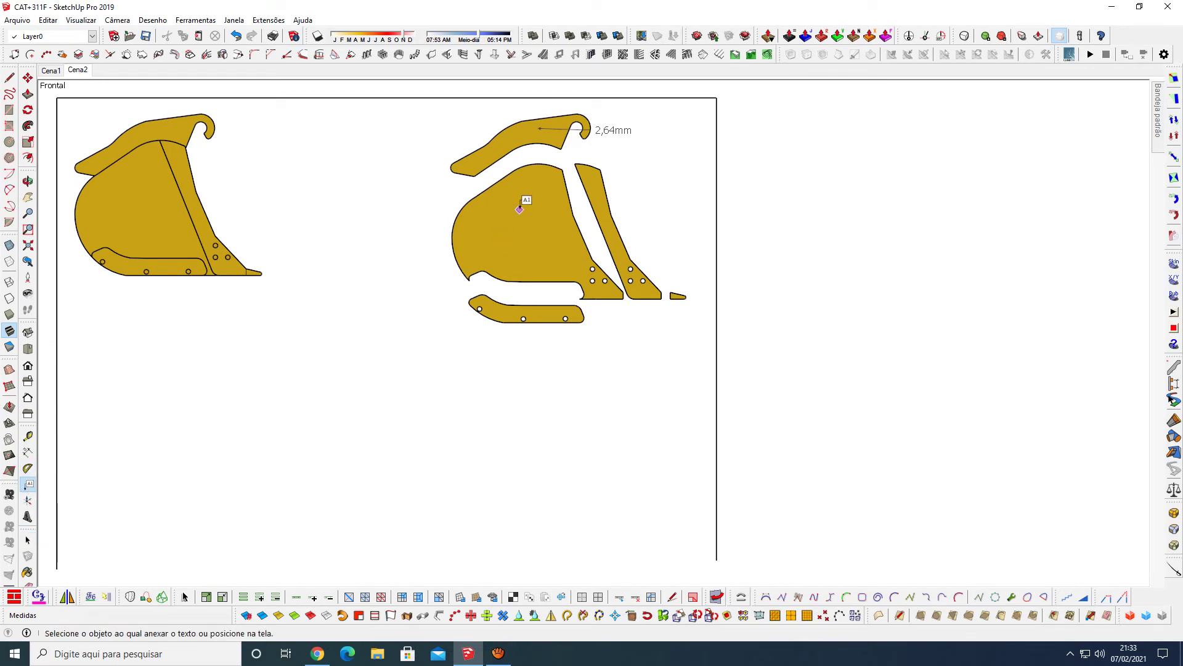
{"action": "left_click", "coordinate": [520, 210]}
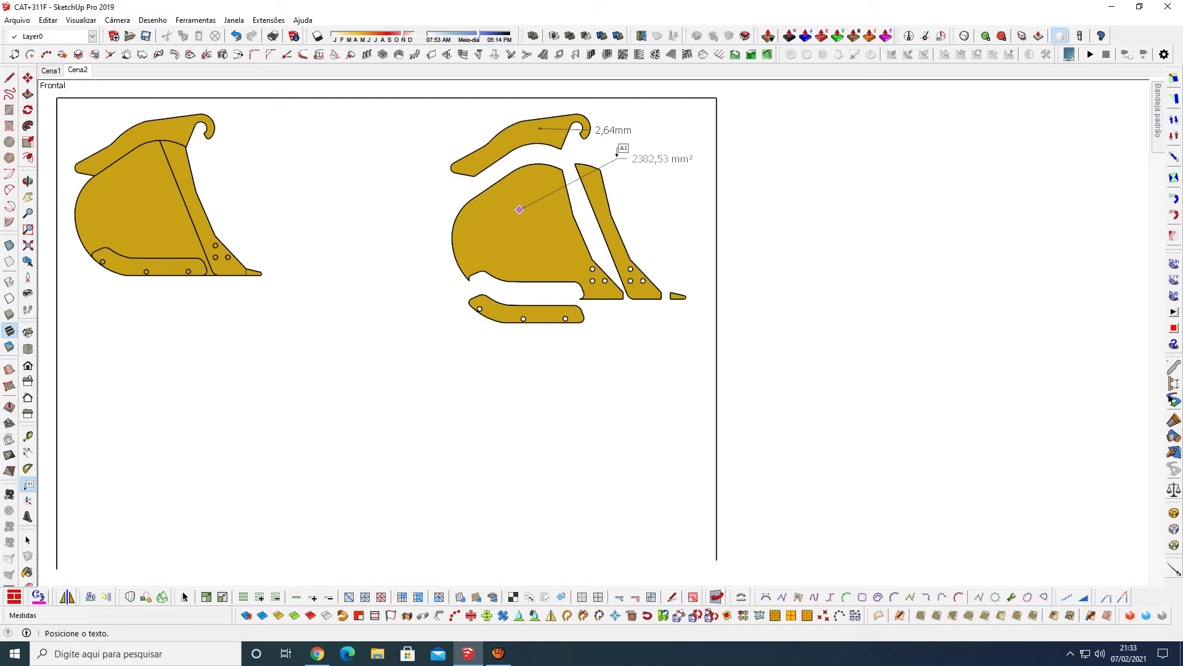
{"action": "left_click", "coordinate": [604, 157]}
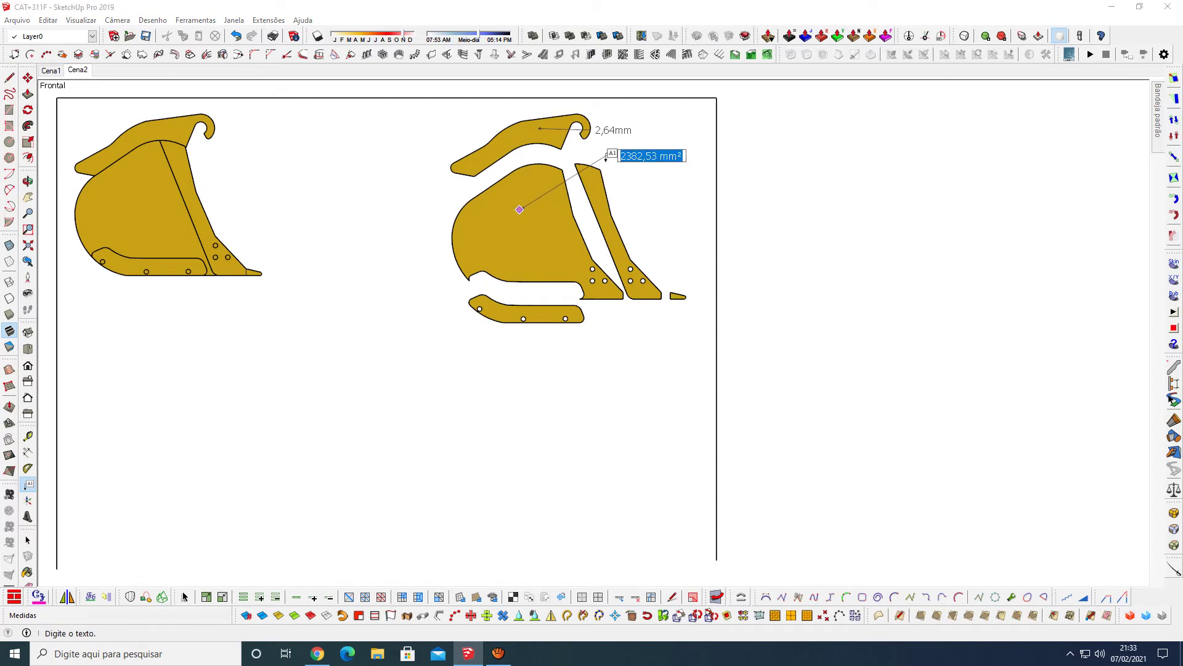
{"action": "type", "text": "2mm"}
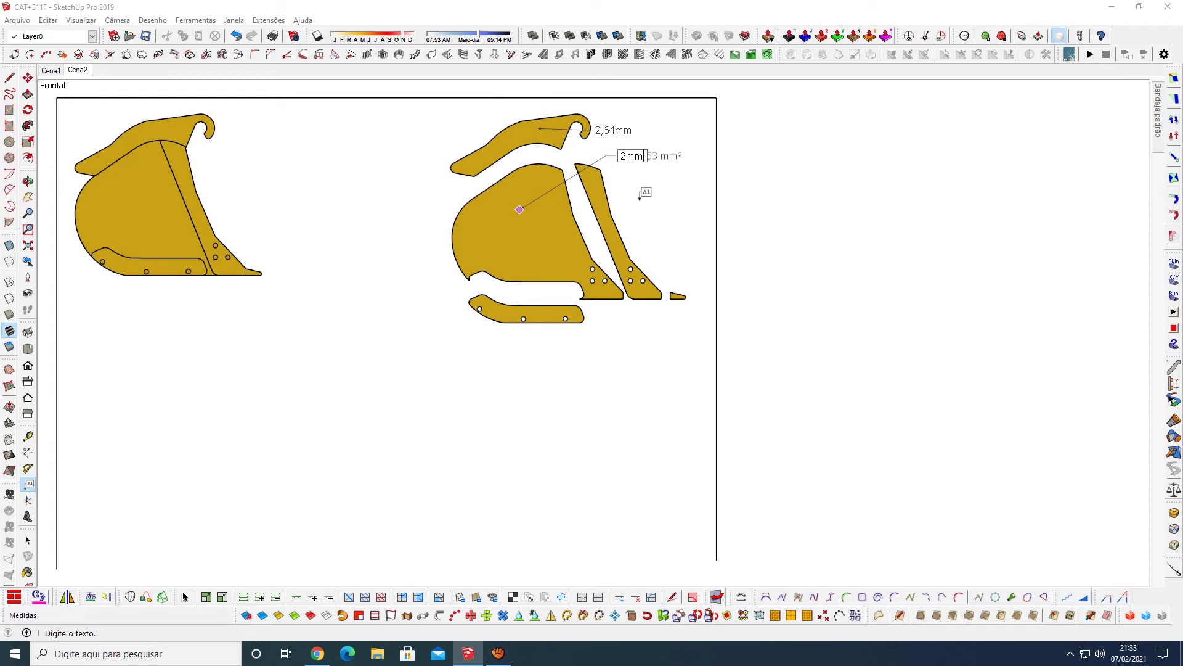
{"action": "left_click", "coordinate": [650, 194]}
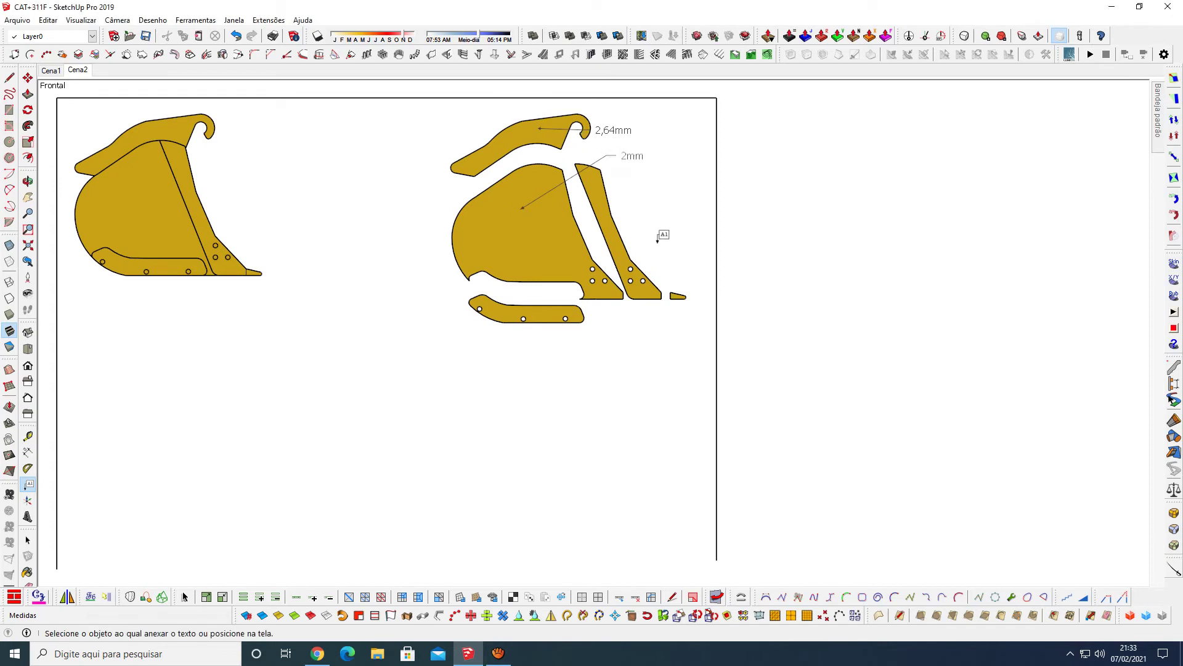
Step: Move the tall narrow plate and small tip piece slightly to the right
{"action": "key", "text": "space"}
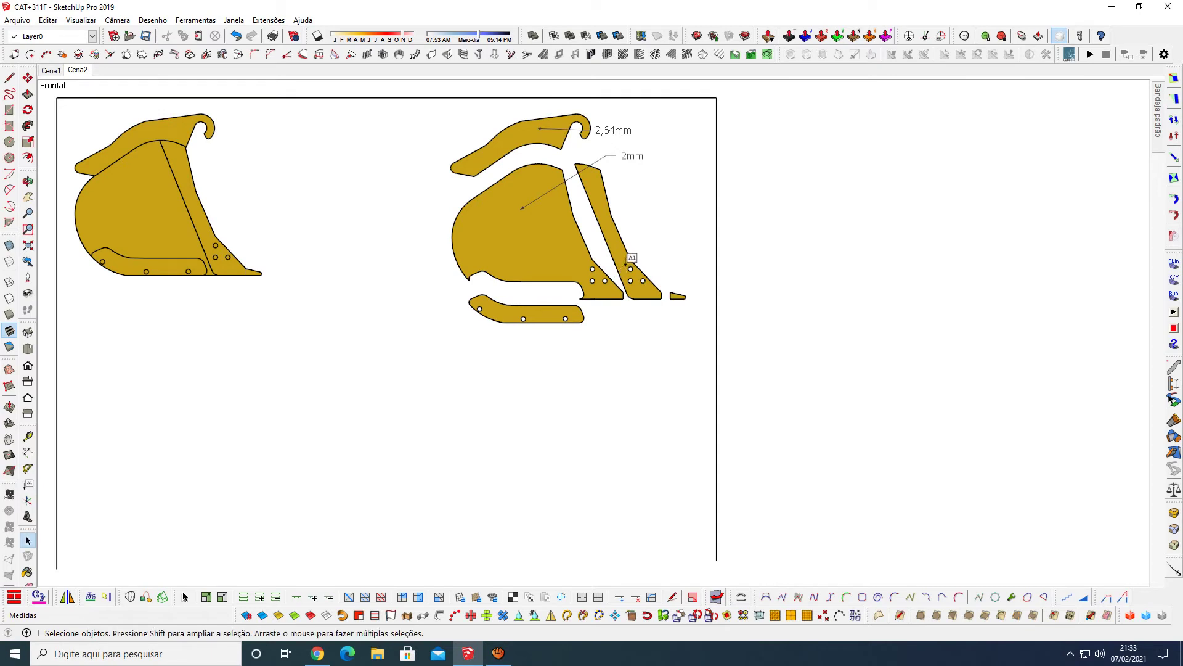
{"action": "left_click_drag", "start_coordinate": [652, 317], "coordinate": [650, 319]}
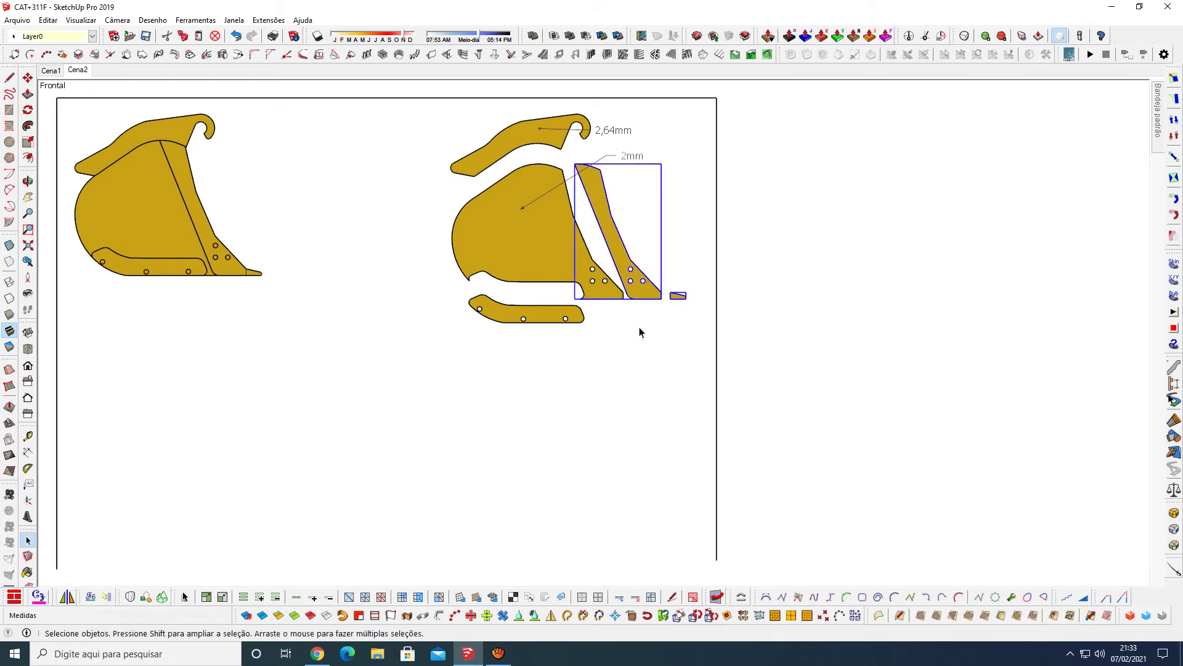
{"action": "key", "text": "m"}
{"action": "left_click", "coordinate": [623, 343]}
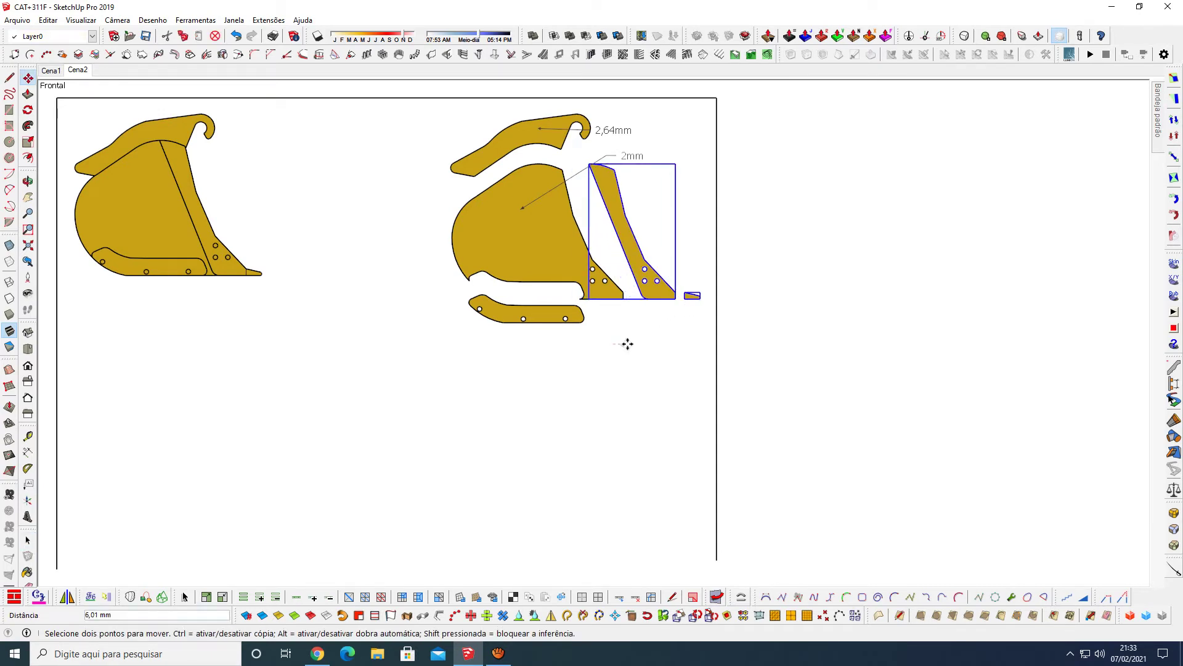
{"action": "key", "text": "space"}
{"action": "left_click", "coordinate": [634, 330]}
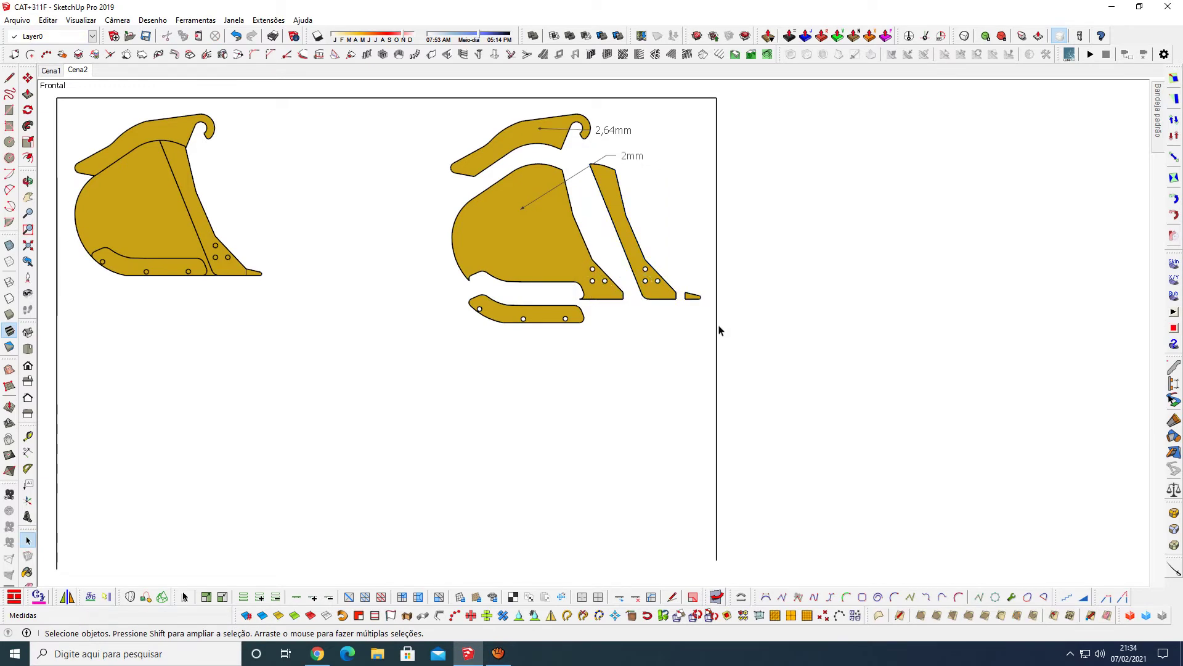
Step: Zoom into the bucket rim in 3D and draw a line across the strip, reading 0,66 mm
{"action": "key", "text": "o"}
{"action": "left_click_drag", "start_coordinate": [357, 285], "coordinate": [283, 292]}
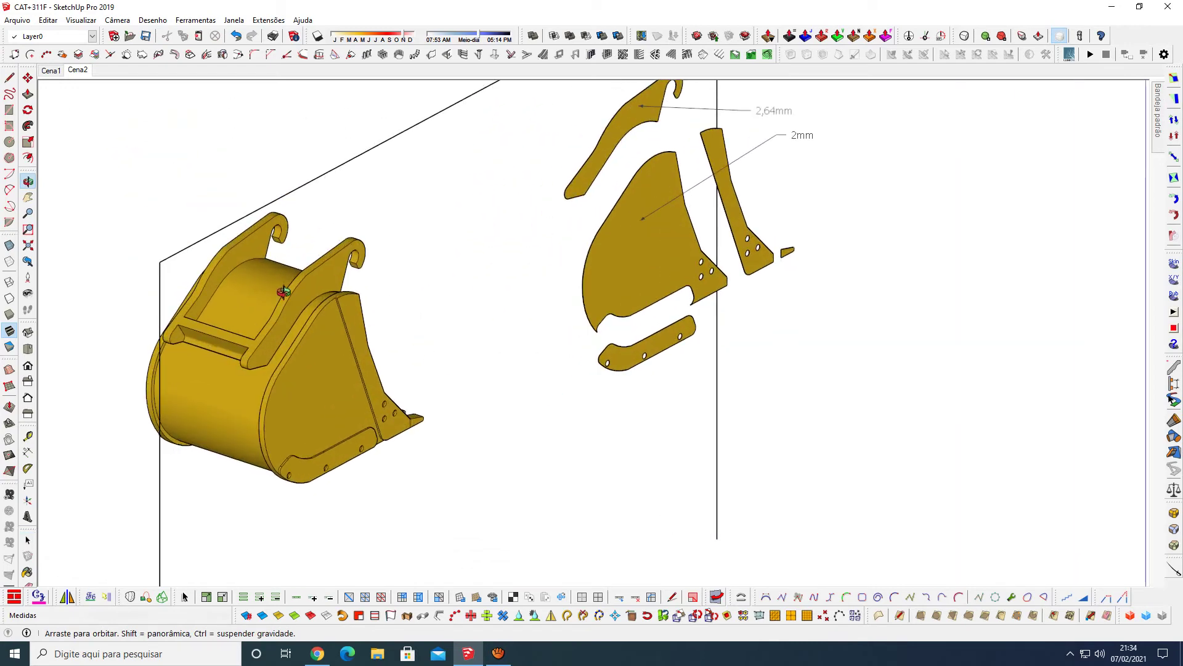
{"action": "scroll", "coordinate": [283, 292], "scroll_direction": "up", "scroll_amount": 2}
{"action": "scroll", "coordinate": [330, 265], "scroll_direction": "up", "scroll_amount": 2}
{"action": "scroll", "coordinate": [330, 265], "scroll_direction": "up", "scroll_amount": 2}
{"action": "scroll", "coordinate": [333, 266], "scroll_direction": "up", "scroll_amount": 2}
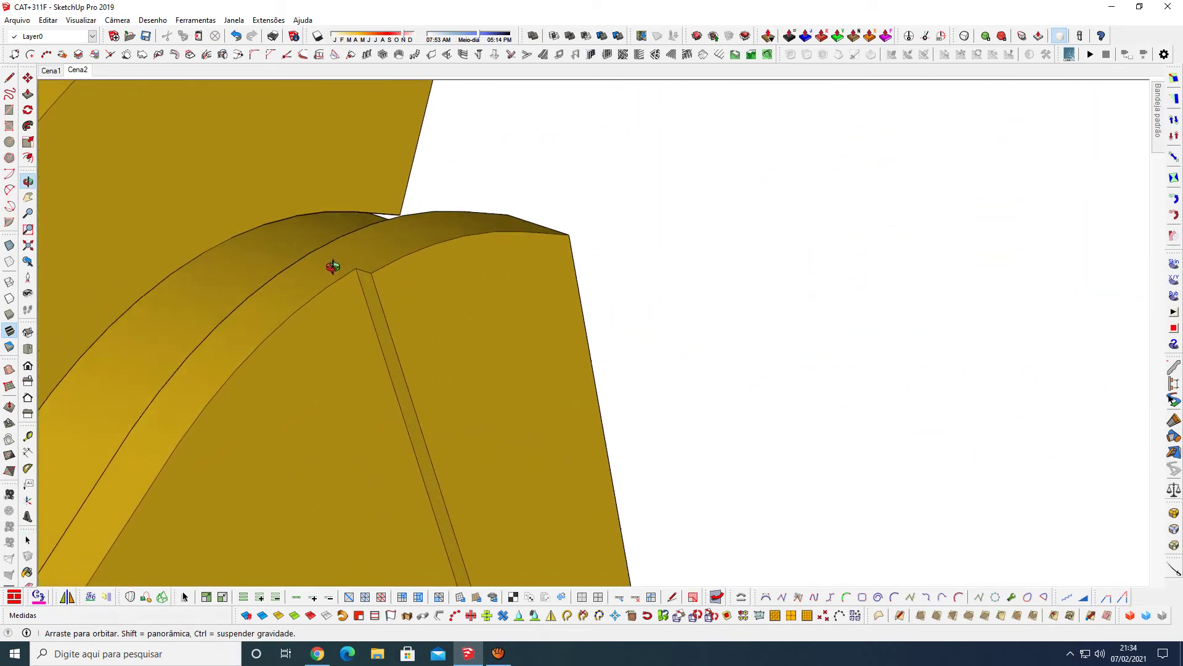
{"action": "scroll", "coordinate": [332, 266], "scroll_direction": "up", "scroll_amount": 2}
{"action": "scroll", "coordinate": [336, 267], "scroll_direction": "up", "scroll_amount": 1}
{"action": "key", "text": "l"}
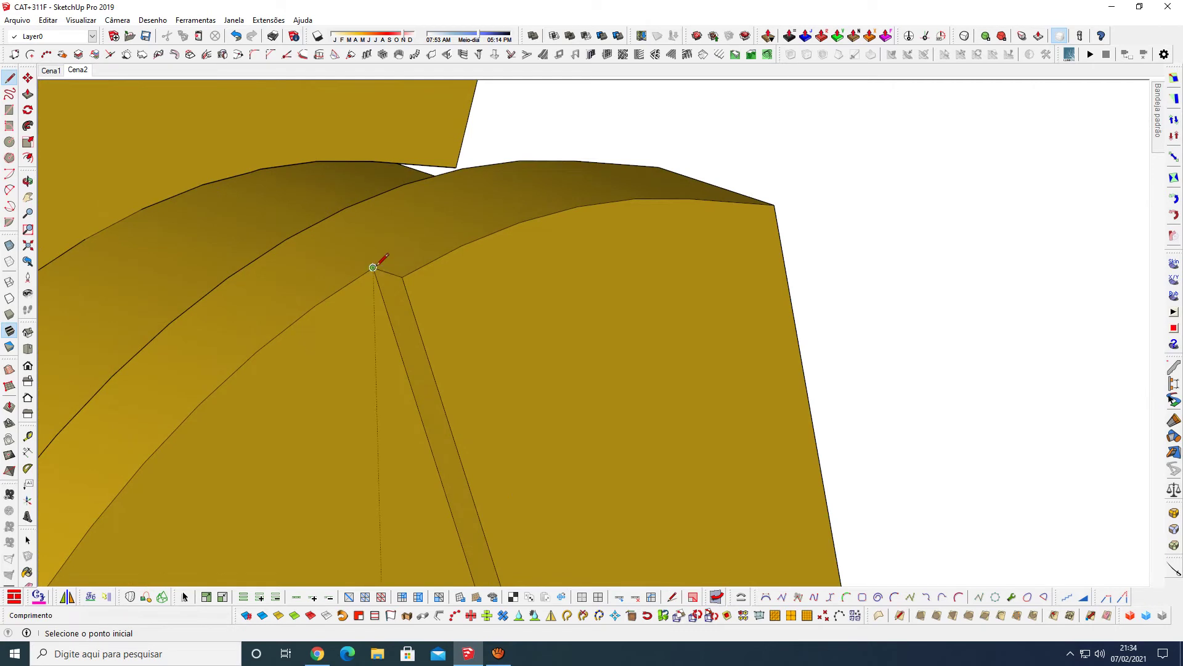
{"action": "left_click", "coordinate": [373, 267]}
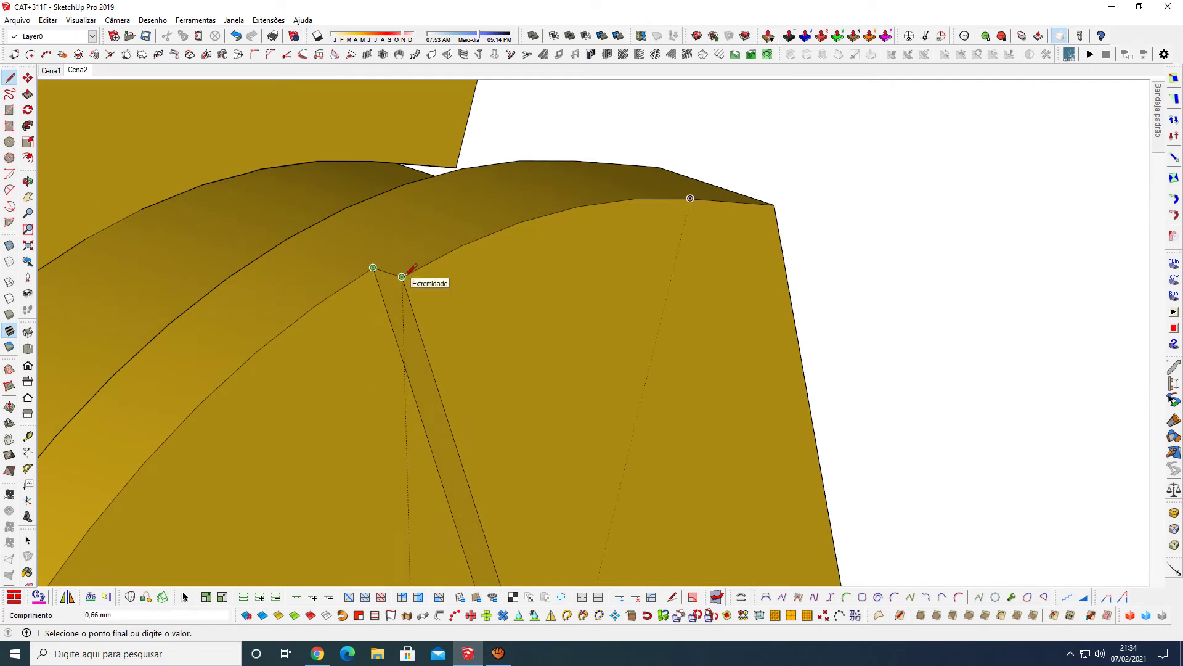
{"action": "left_click", "coordinate": [401, 276]}
Step: Zoom back out, orbit around the loose plates and return to the Select tool
{"action": "key", "text": "space"}
{"action": "scroll", "coordinate": [282, 269], "scroll_direction": "down", "scroll_amount": 1}
{"action": "scroll", "coordinate": [226, 291], "scroll_direction": "down", "scroll_amount": 2}
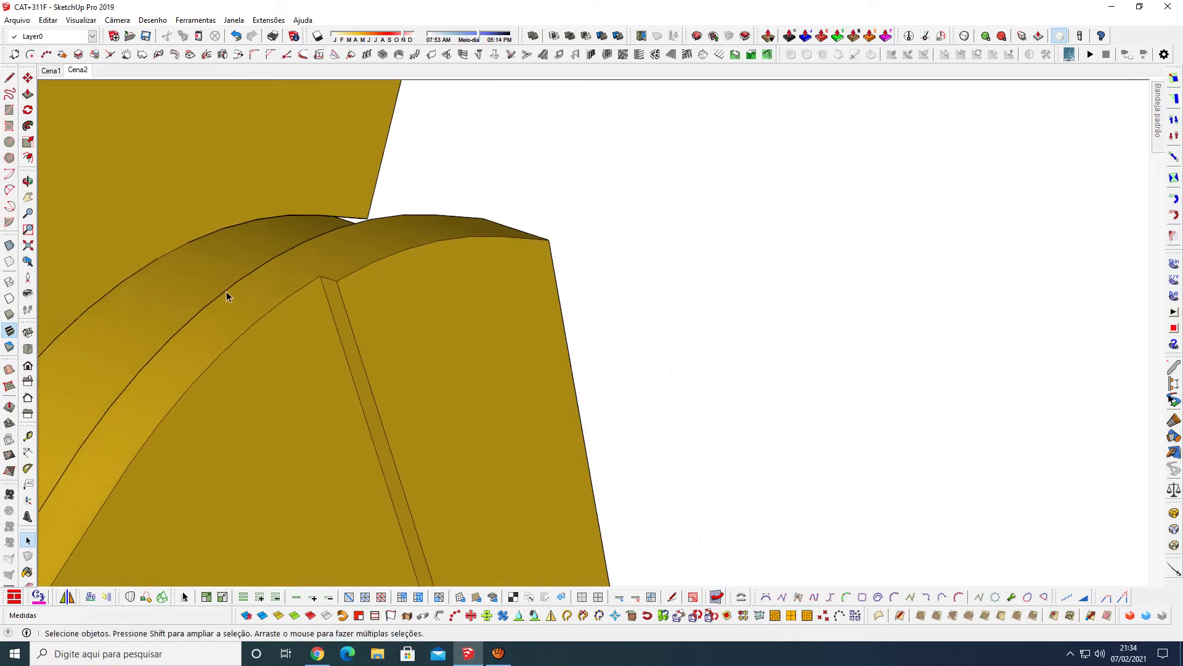
{"action": "scroll", "coordinate": [206, 293], "scroll_direction": "down", "scroll_amount": 2}
{"action": "scroll", "coordinate": [177, 286], "scroll_direction": "down", "scroll_amount": 2}
{"action": "scroll", "coordinate": [191, 279], "scroll_direction": "down", "scroll_amount": 3}
{"action": "scroll", "coordinate": [190, 279], "scroll_direction": "down", "scroll_amount": 2}
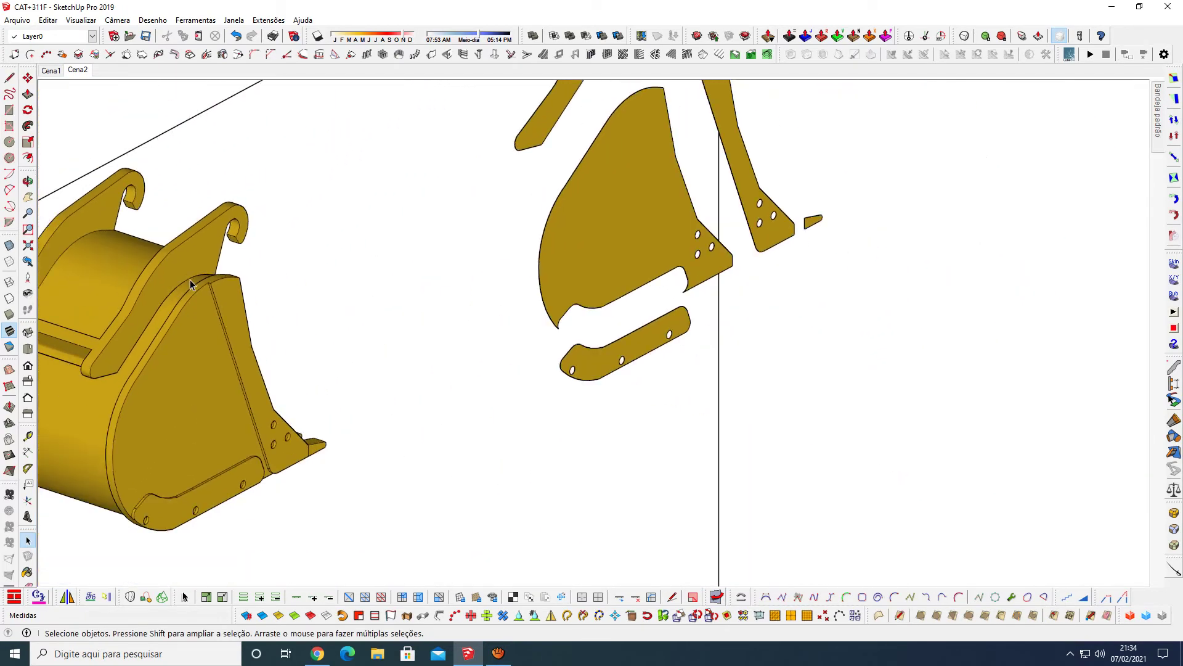
{"action": "scroll", "coordinate": [182, 295], "scroll_direction": "down", "scroll_amount": 2}
{"action": "scroll", "coordinate": [183, 295], "scroll_direction": "down", "scroll_amount": 1}
{"action": "scroll", "coordinate": [431, 191], "scroll_direction": "up", "scroll_amount": 1}
{"action": "scroll", "coordinate": [419, 191], "scroll_direction": "up", "scroll_amount": 1}
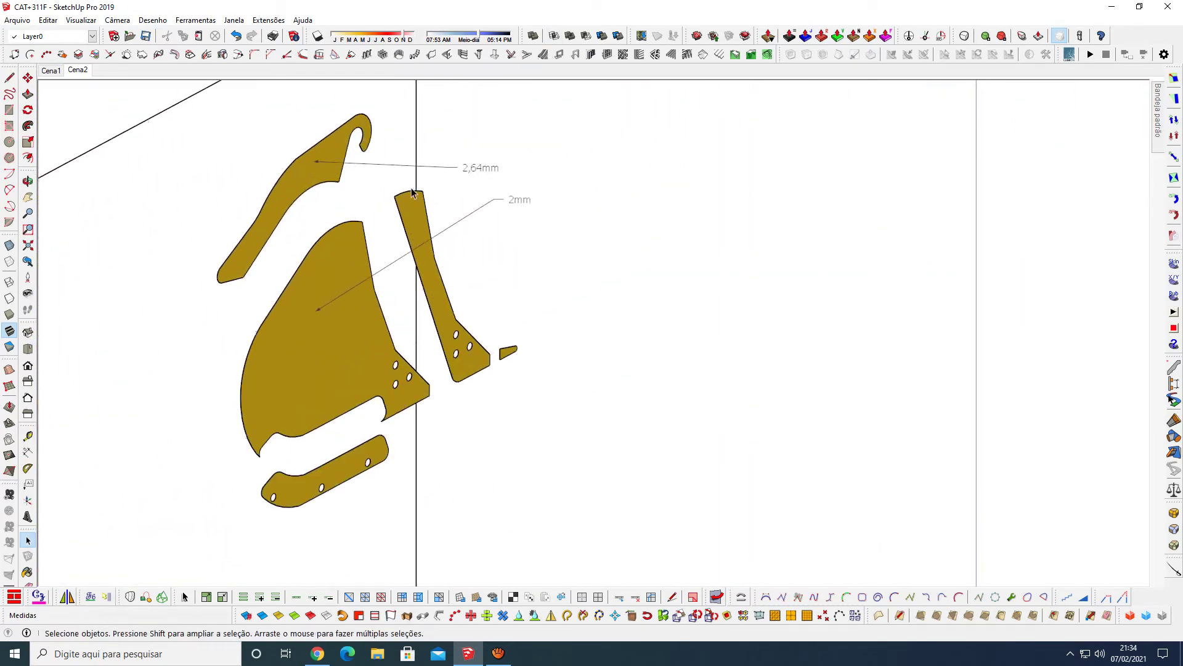
{"action": "scroll", "coordinate": [399, 193], "scroll_direction": "up", "scroll_amount": 2}
{"action": "mouse_move", "coordinate": [399, 193]}
{"action": "middle_mouse_down"}
{"action": "mouse_move", "coordinate": [410, 304]}
{"action": "mouse_move", "coordinate": [391, 269]}
{"action": "mouse_move", "coordinate": [436, 175]}
{"action": "mouse_move", "coordinate": [505, 401]}
{"action": "mouse_move", "coordinate": [502, 428]}
{"action": "middle_mouse_up"}
{"action": "scroll", "coordinate": [432, 185], "scroll_direction": "up", "scroll_amount": 2}
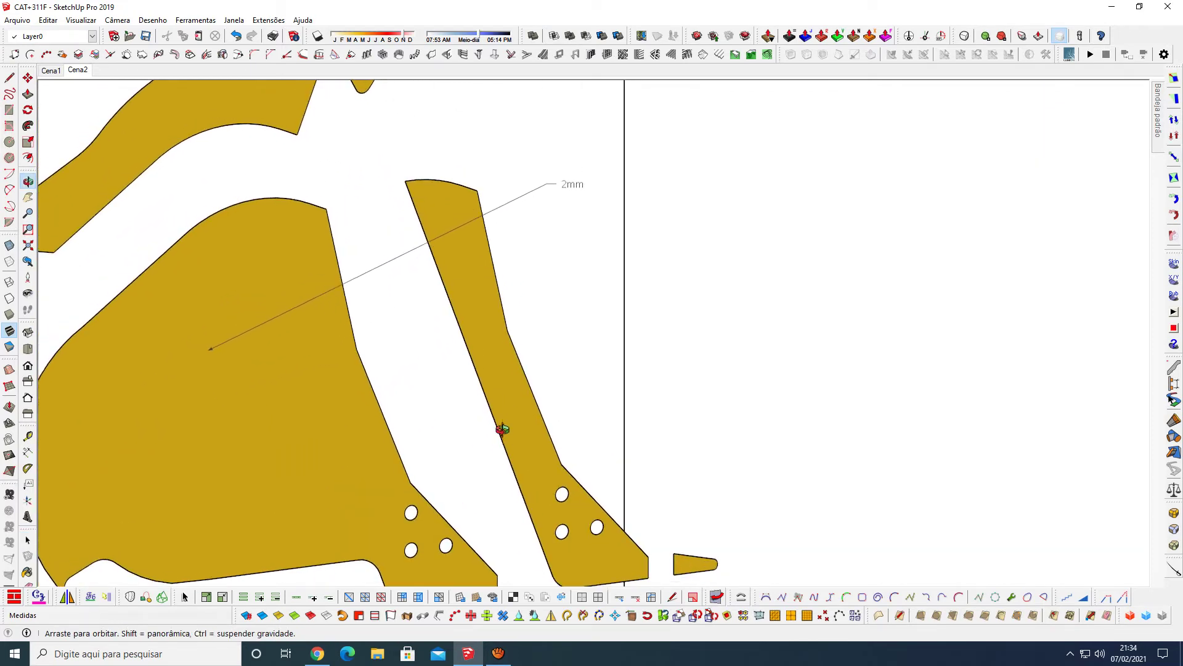
{"action": "scroll", "coordinate": [486, 316], "scroll_direction": "down", "scroll_amount": 2}
{"action": "key", "text": "space"}
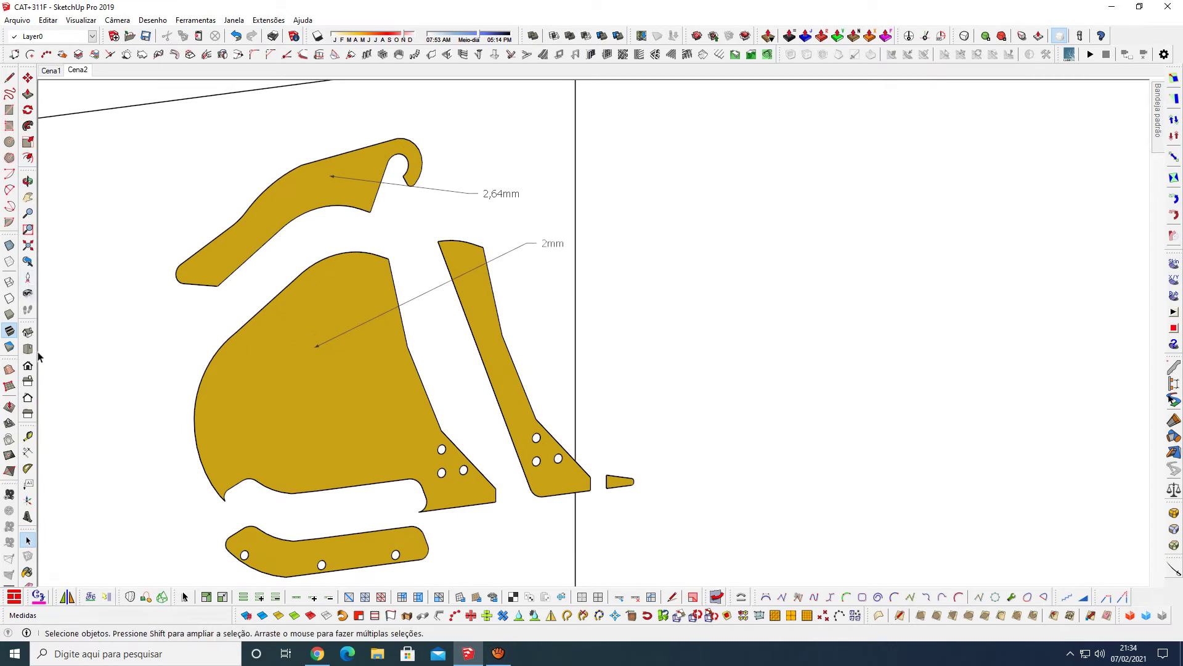
Step: In the Cena2 front view, add a 0,66mm text callout to the tall narrow plate
{"action": "left_click", "coordinate": [28, 487]}
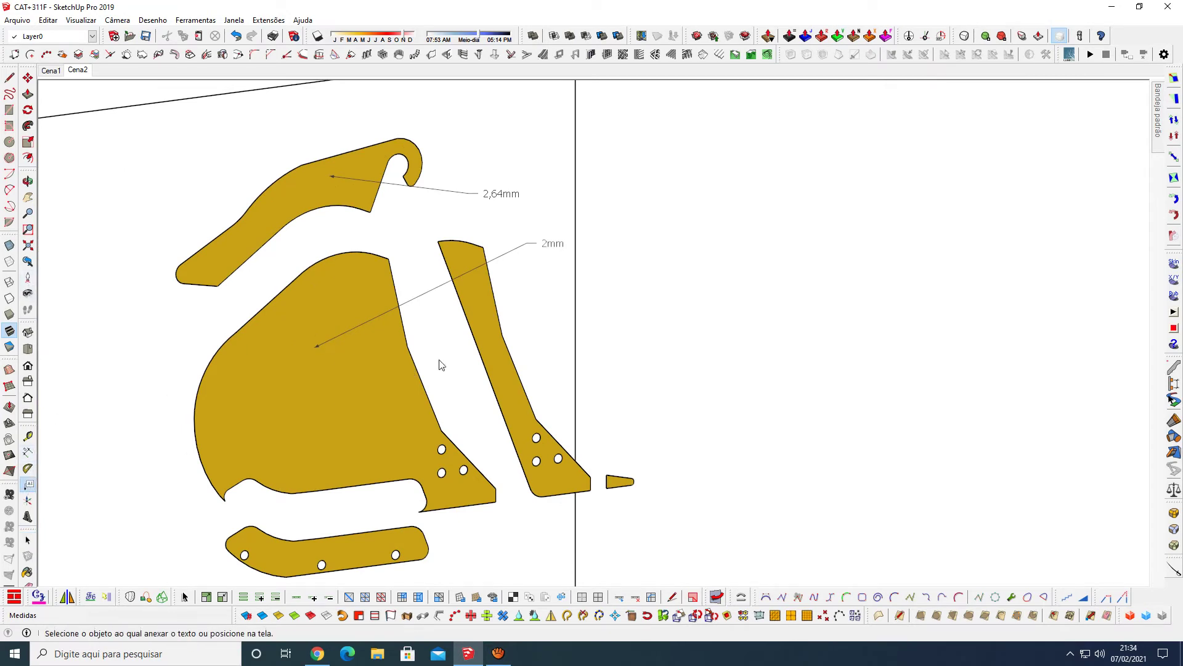
{"action": "left_click", "coordinate": [86, 71]}
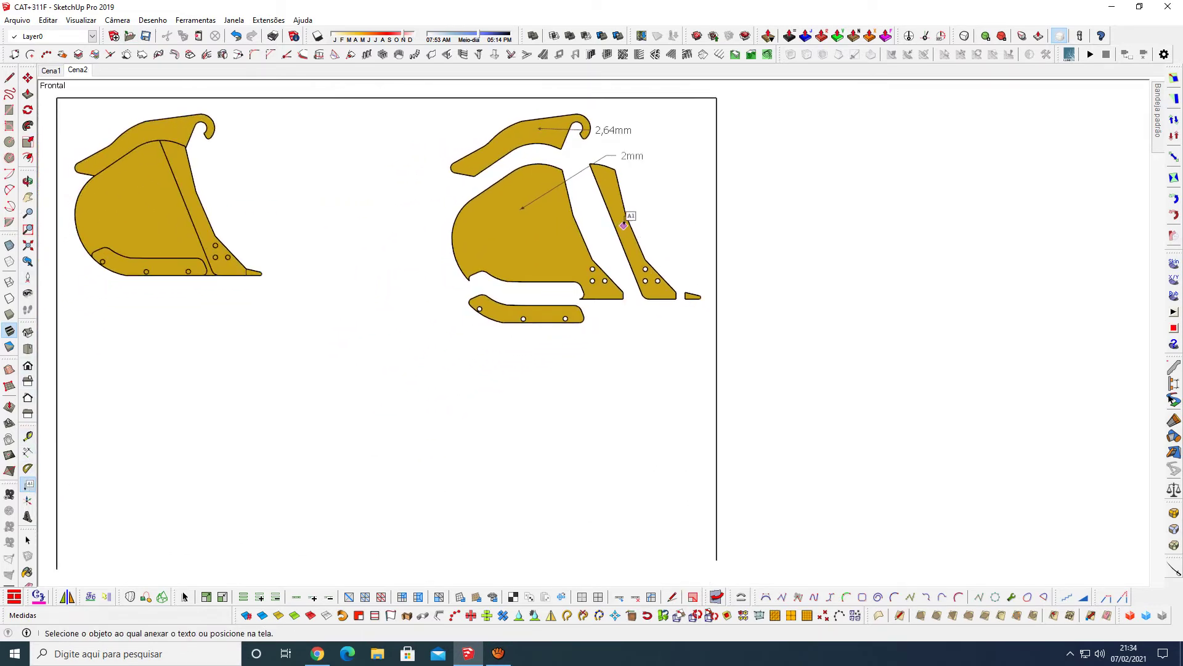
{"action": "left_click", "coordinate": [624, 225]}
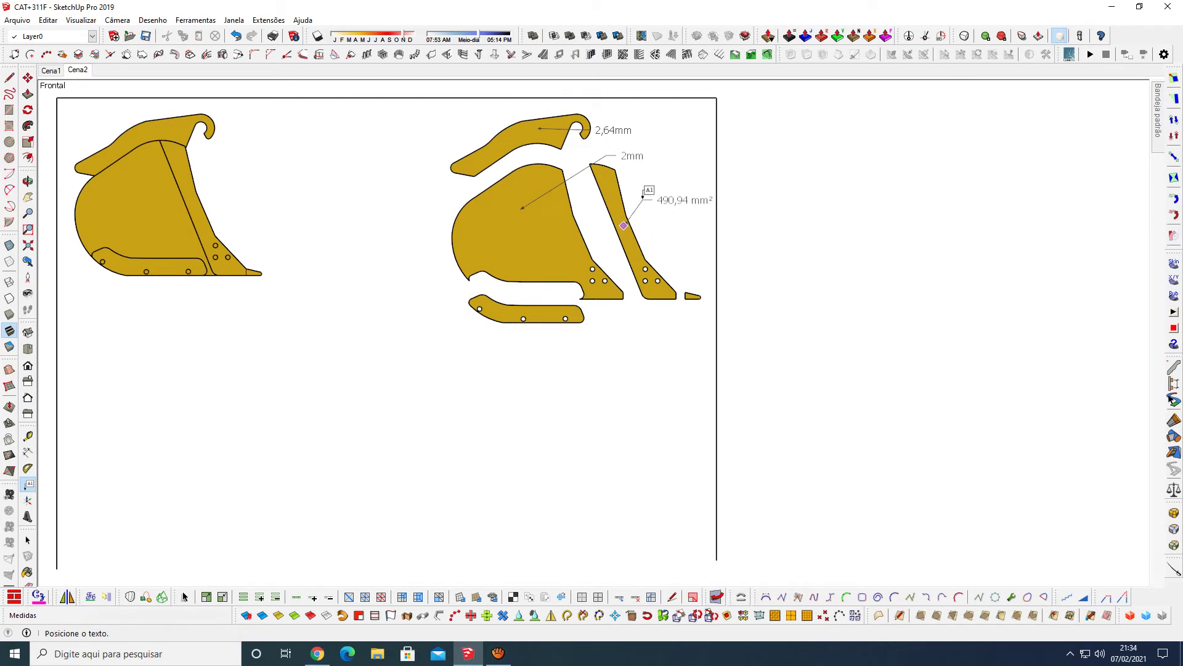
{"action": "left_click", "coordinate": [644, 196]}
{"action": "type", "text": "0,66"}
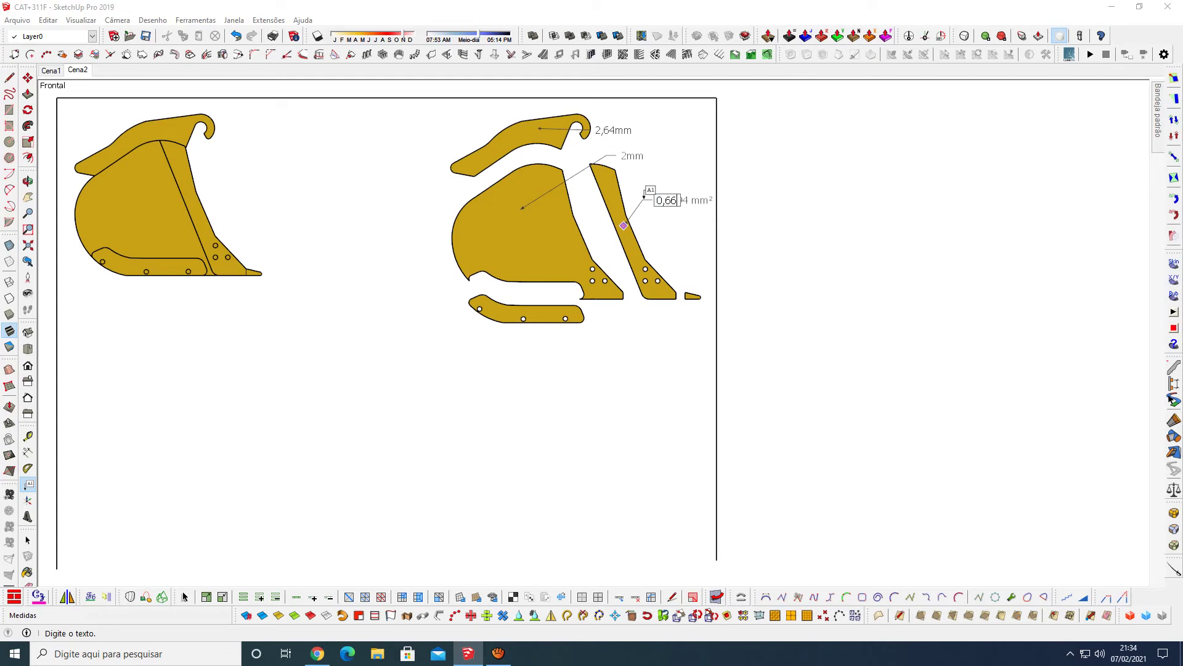
{"action": "type", "text": "mm"}
{"action": "left_click", "coordinate": [683, 171]}
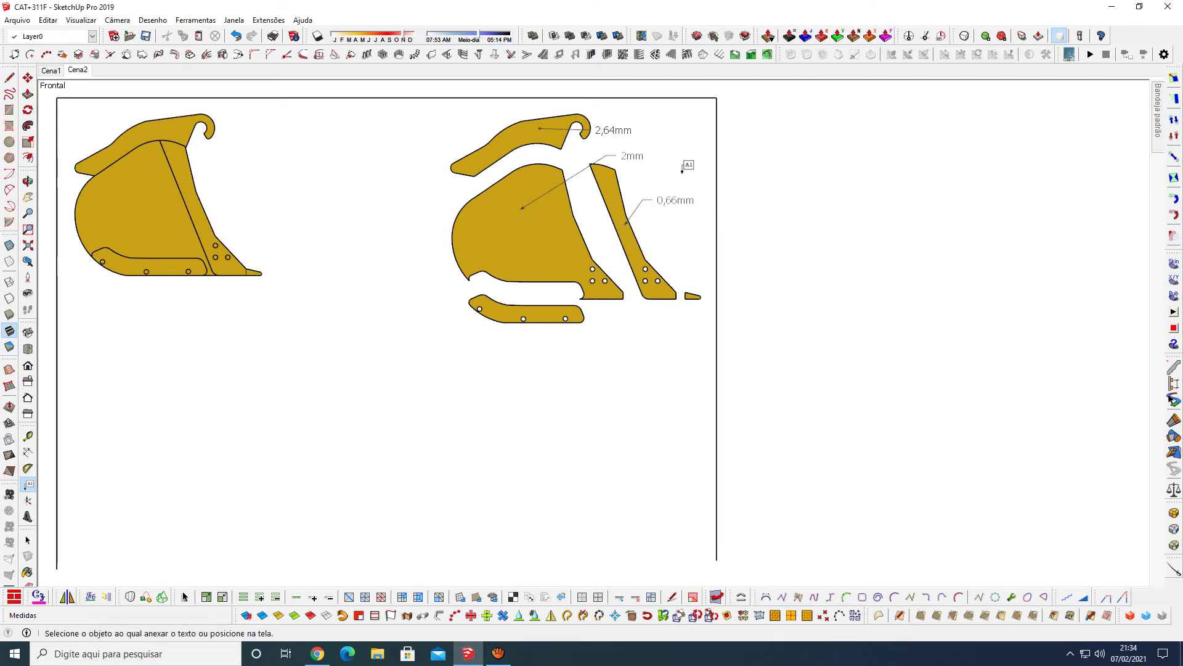
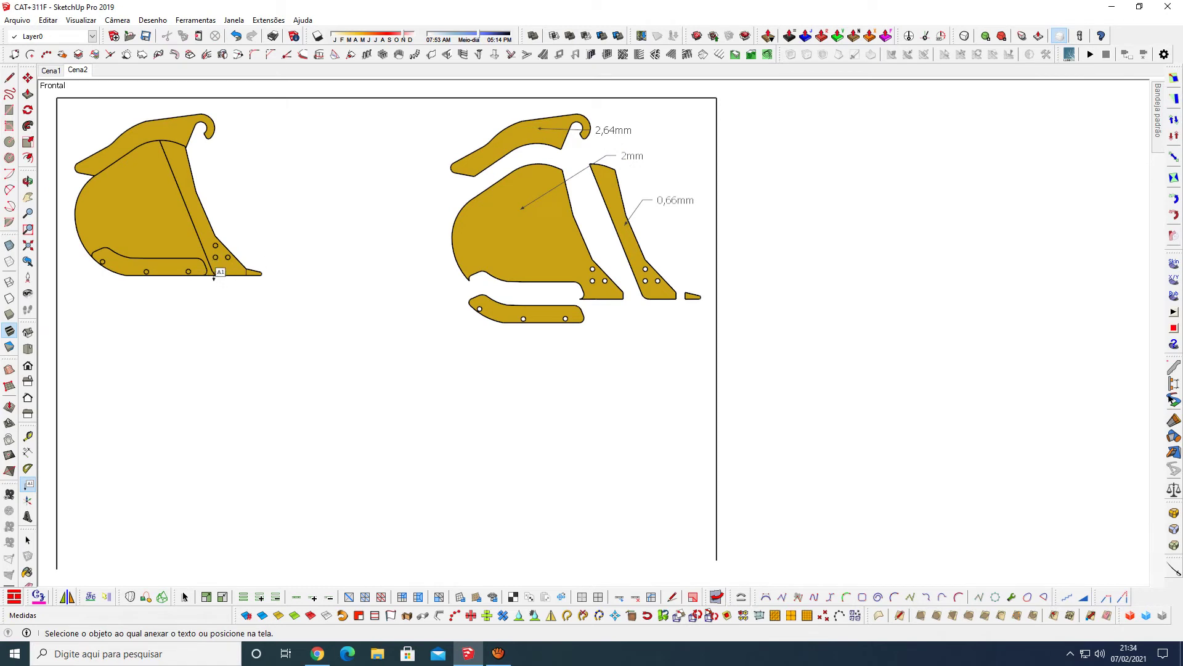
Step: Orbit and zoom to inspect the bucket teeth in 3-D, then return to scene Cena2
{"action": "key", "text": "o"}
{"action": "left_click_drag", "start_coordinate": [219, 294], "coordinate": [259, 386]}
{"action": "scroll", "coordinate": [257, 370], "scroll_direction": "up", "scroll_amount": 3}
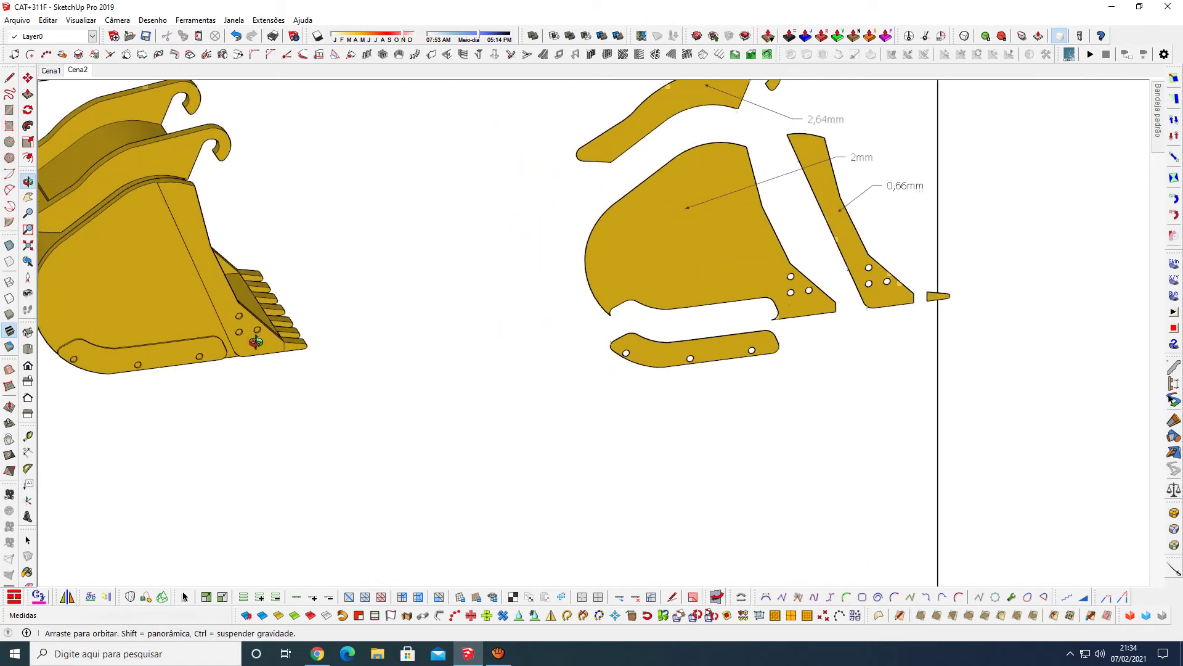
{"action": "scroll", "coordinate": [256, 342], "scroll_direction": "up", "scroll_amount": 2}
{"action": "scroll", "coordinate": [310, 339], "scroll_direction": "up", "scroll_amount": 2}
{"action": "scroll", "coordinate": [286, 336], "scroll_direction": "up", "scroll_amount": 2}
{"action": "scroll", "coordinate": [291, 328], "scroll_direction": "up", "scroll_amount": 2}
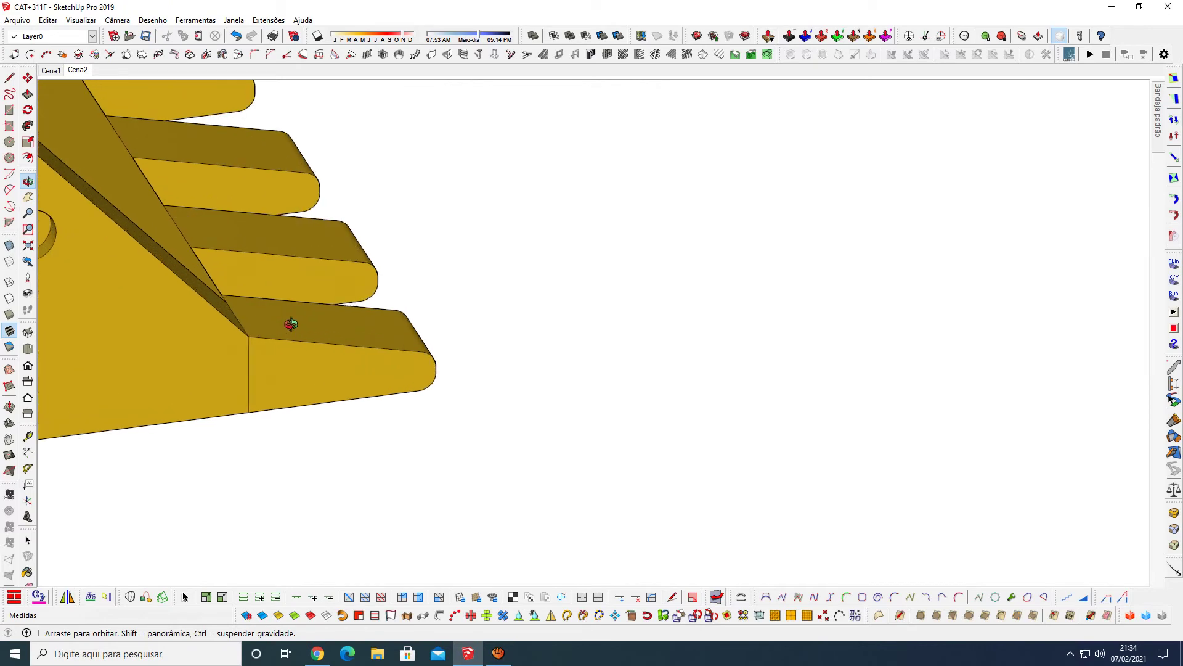
{"action": "mouse_move", "coordinate": [290, 324]}
{"action": "left_mouse_down"}
{"action": "mouse_move", "coordinate": [325, 423]}
{"action": "mouse_move", "coordinate": [355, 438]}
{"action": "left_mouse_up"}
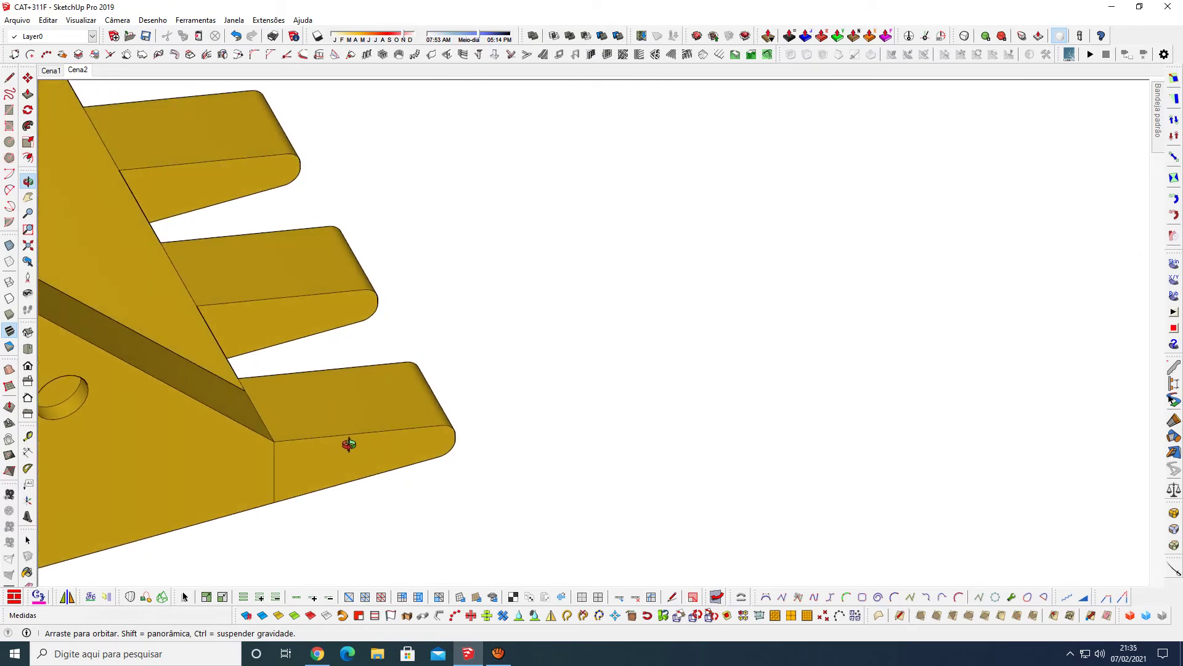
{"action": "key", "text": "l"}
{"action": "left_click", "coordinate": [378, 430]}
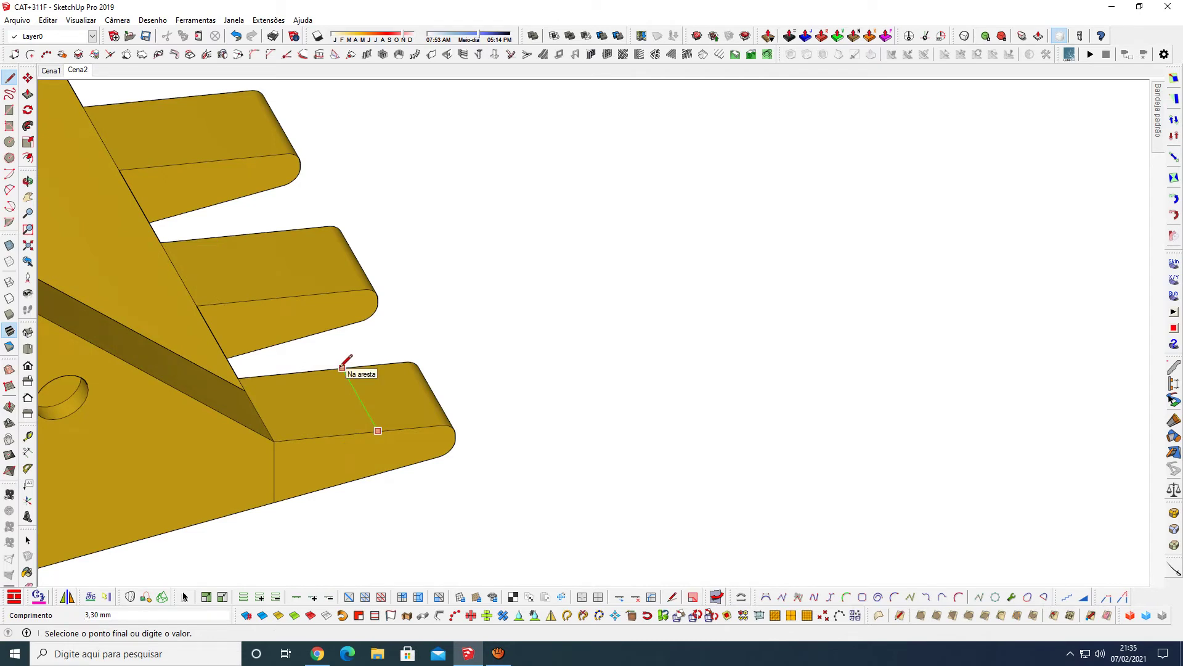
{"action": "key", "text": "space"}
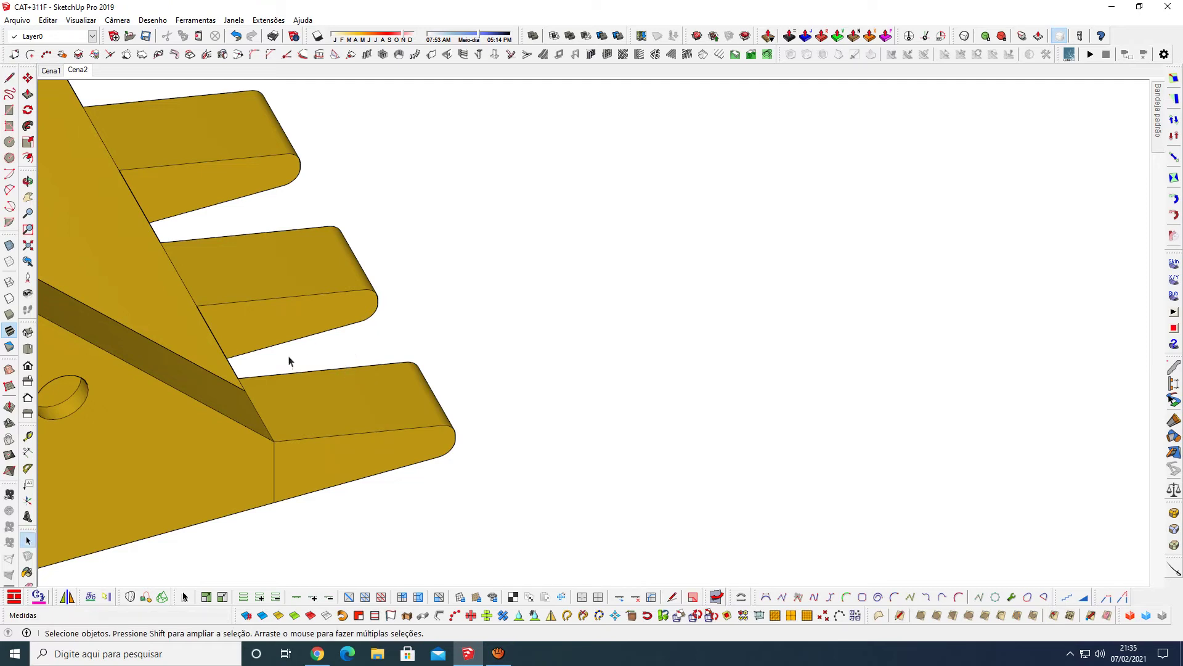
{"action": "right_click", "coordinate": [234, 321]}
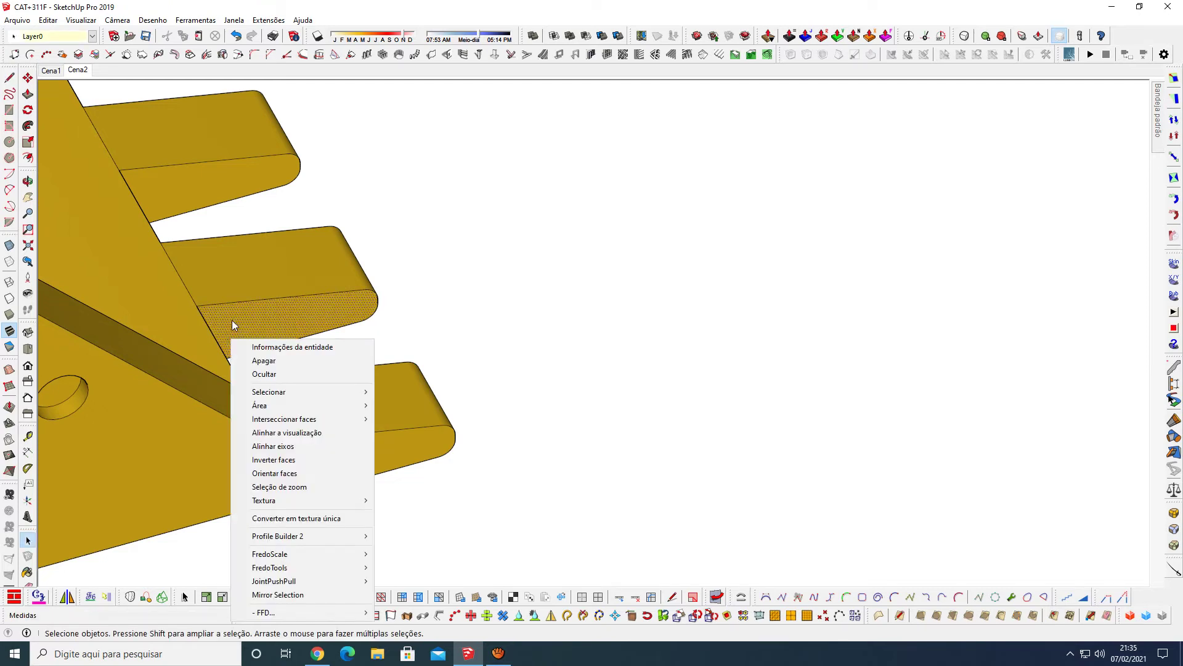
{"action": "left_click", "coordinate": [89, 69]}
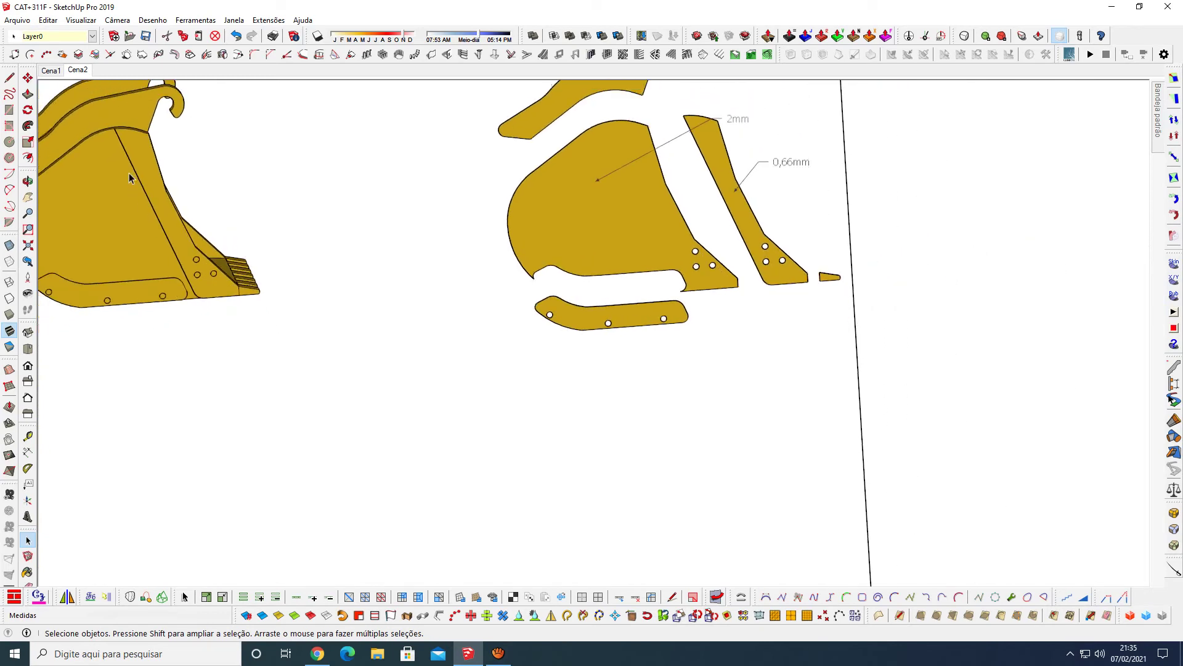
Step: Label the small tooth piece with a 3,30mm leader note placed below it, and save
{"action": "left_click", "coordinate": [28, 484]}
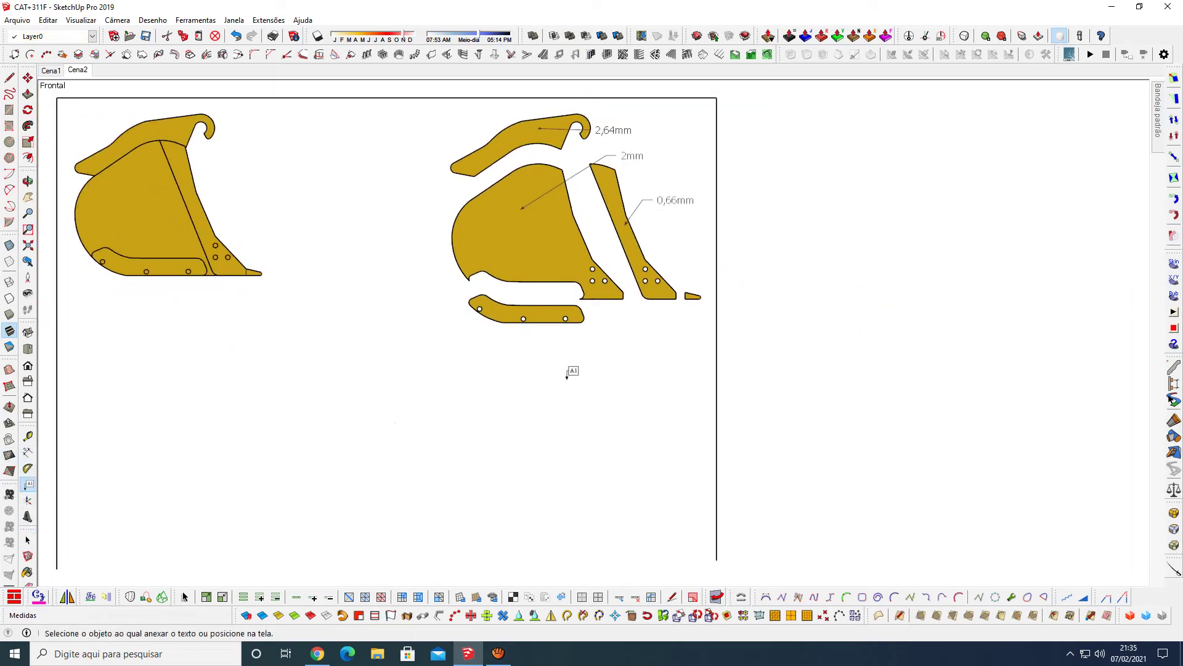
{"action": "scroll", "coordinate": [707, 275], "scroll_direction": "up", "scroll_amount": 3}
{"action": "scroll", "coordinate": [708, 275], "scroll_direction": "up", "scroll_amount": 2}
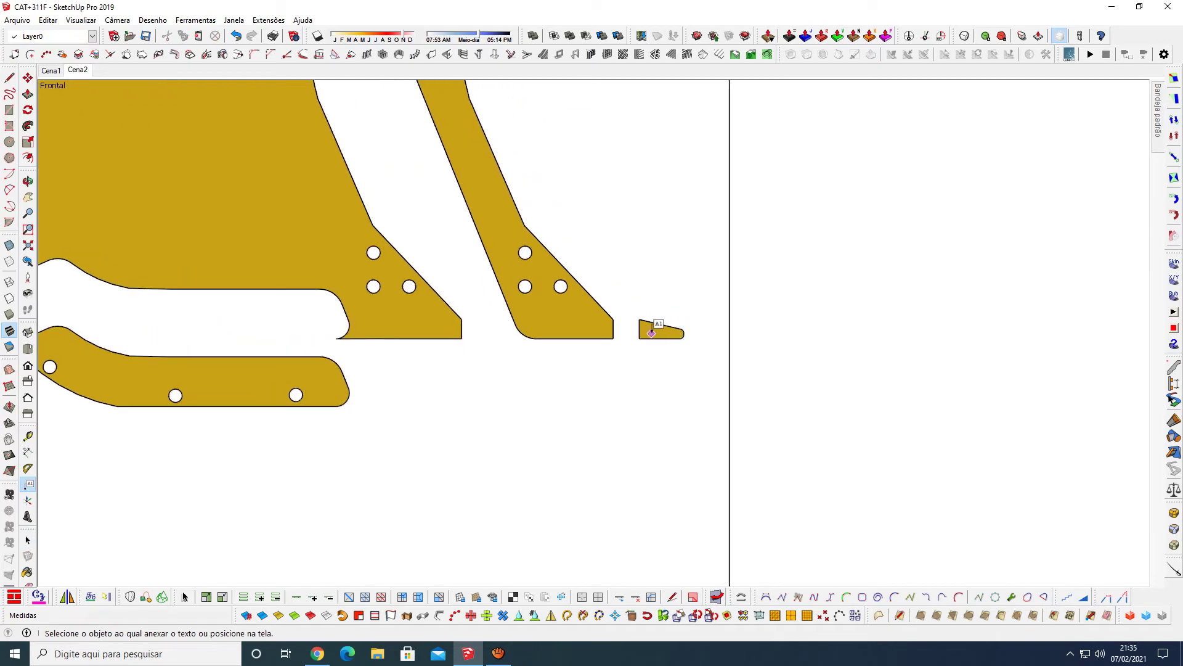
{"action": "left_click", "coordinate": [652, 333]}
{"action": "scroll", "coordinate": [652, 326], "scroll_direction": "down", "scroll_amount": 2}
{"action": "scroll", "coordinate": [653, 324], "scroll_direction": "down", "scroll_amount": 2}
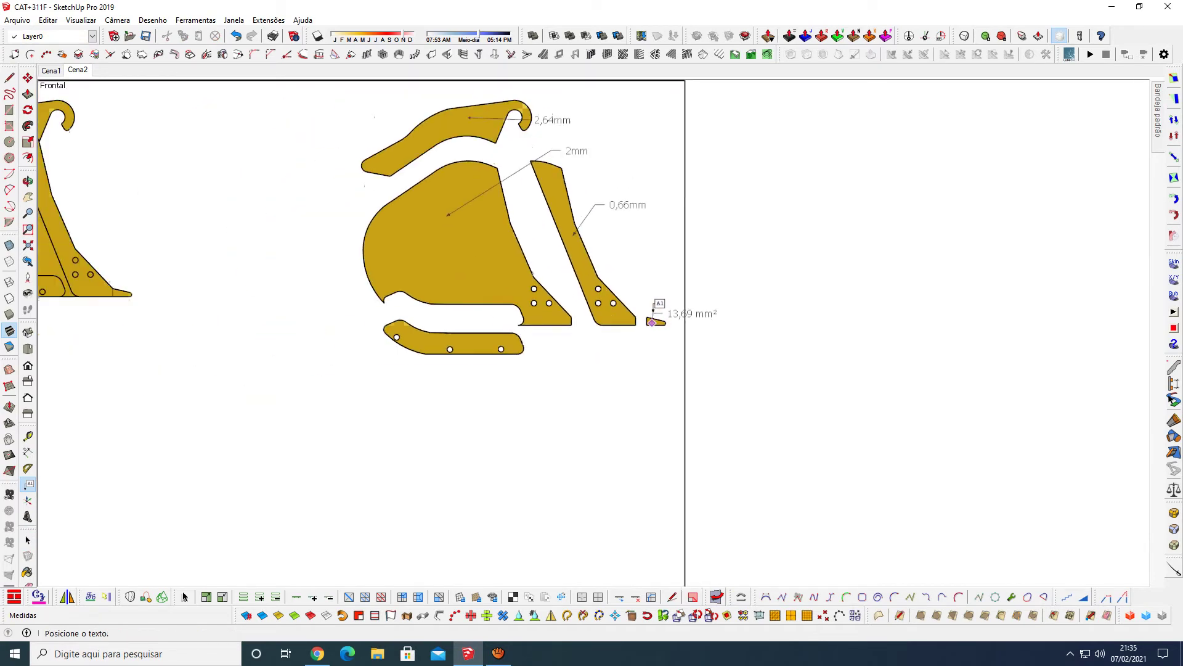
{"action": "scroll", "coordinate": [653, 320], "scroll_direction": "down", "scroll_amount": 1}
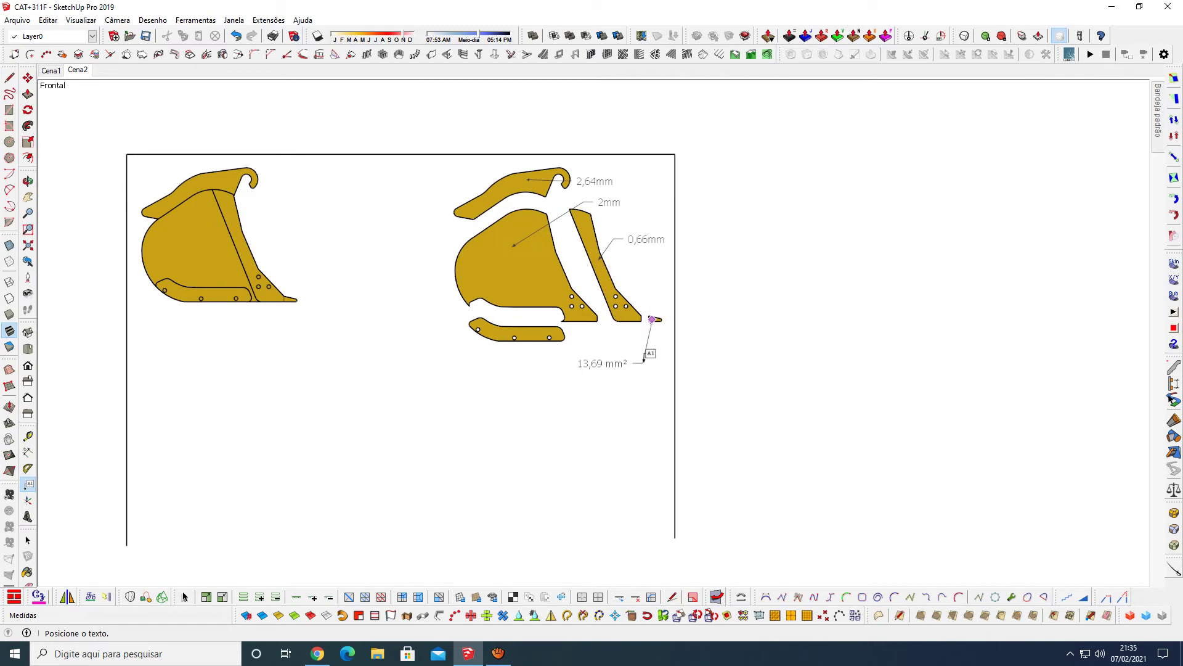
{"action": "left_click", "coordinate": [647, 352]}
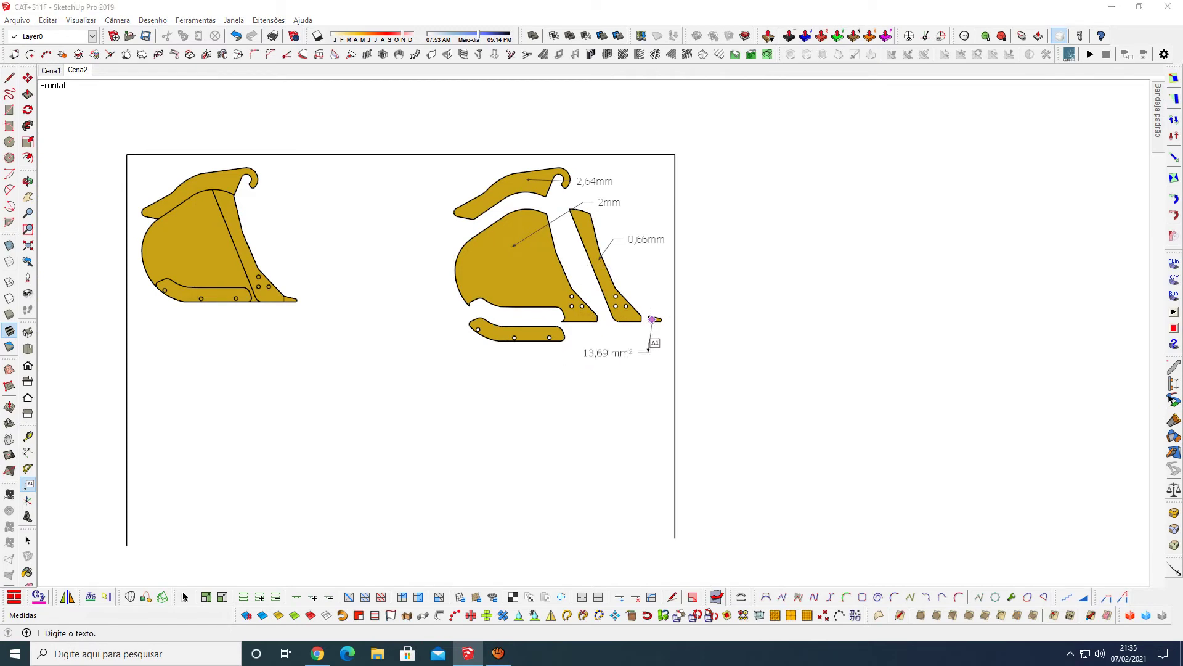
{"action": "key", "text": "End"}
{"action": "key", "text": "BackSpace"}
{"action": "key", "text": "BackSpace"}
{"action": "type", "text": "30"}
{"action": "type", "text": "mm"}
{"action": "left_click", "coordinate": [639, 379]}
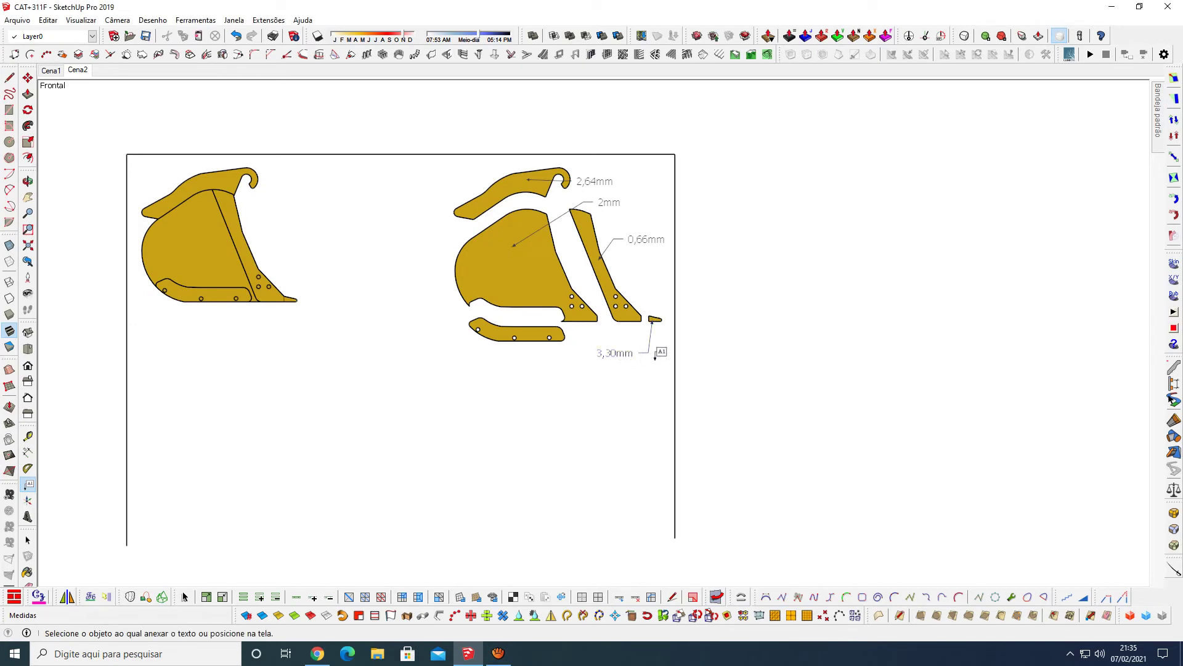
{"action": "left_click", "coordinate": [84, 71]}
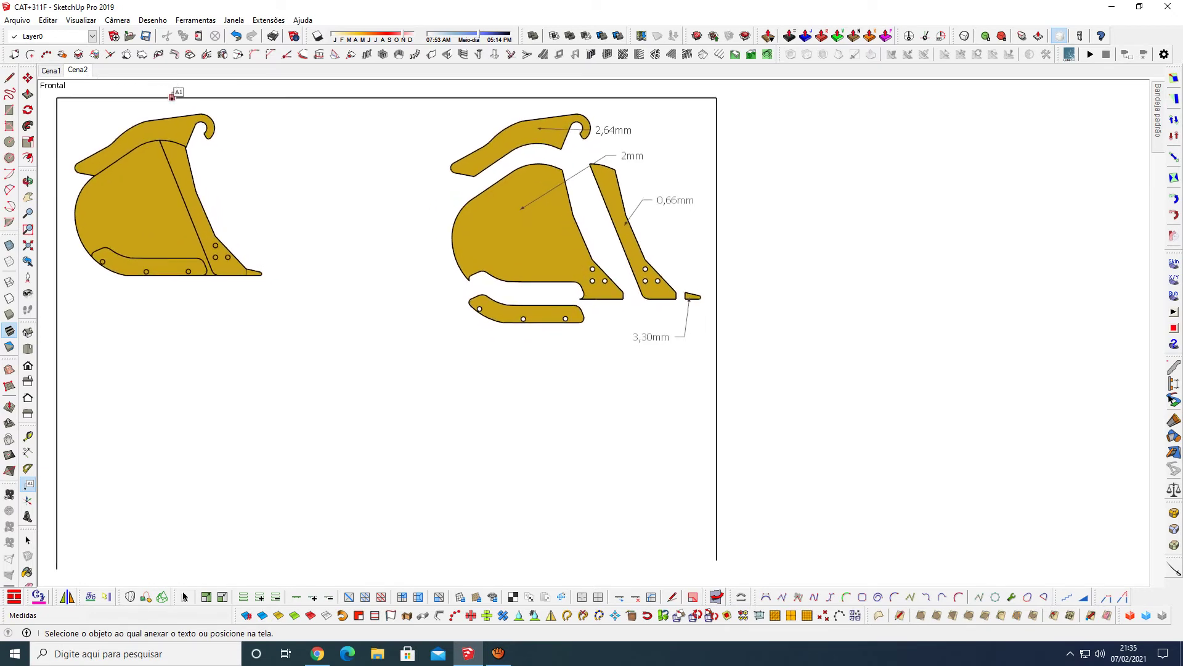
{"action": "left_click", "coordinate": [146, 38]}
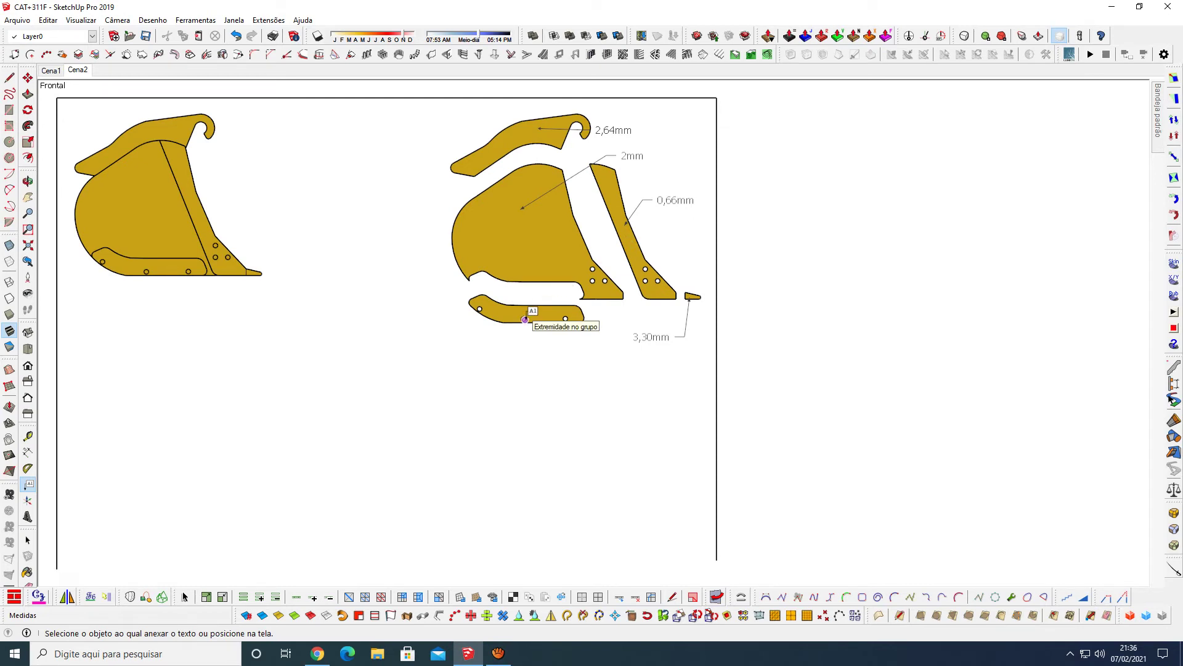
Step: Copy the lower bar part onto the large plate in perspective view
{"action": "key", "text": "o"}
{"action": "left_click_drag", "start_coordinate": [469, 304], "coordinate": [644, 429]}
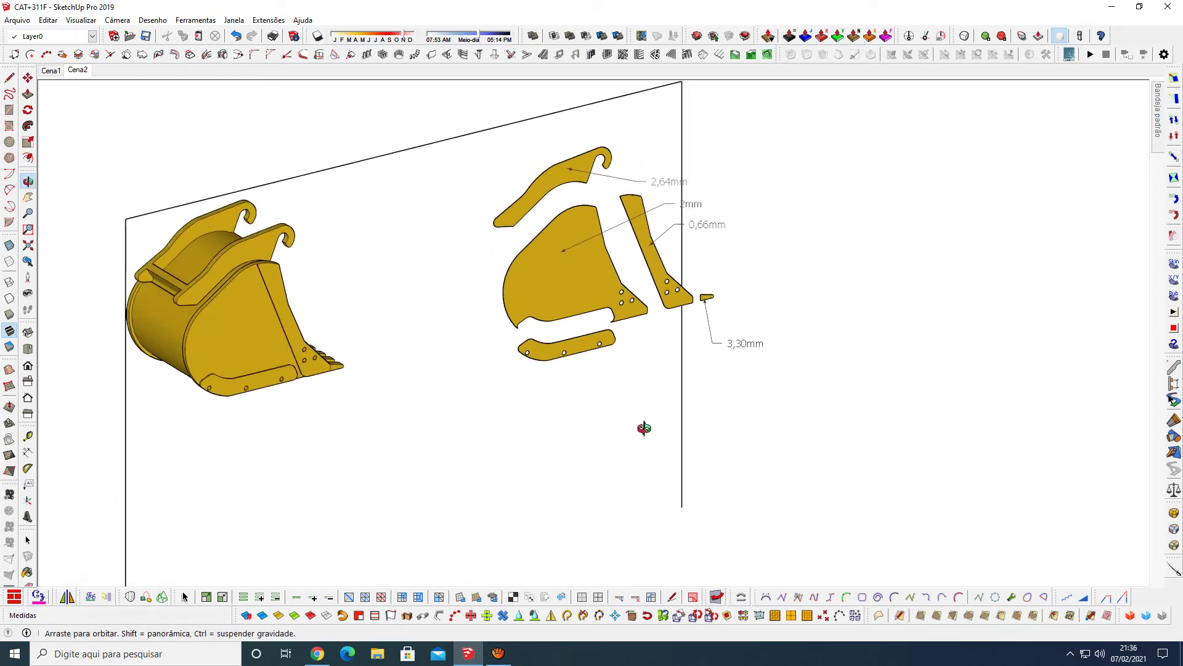
{"action": "scroll", "coordinate": [568, 352], "scroll_direction": "up", "scroll_amount": 2}
{"action": "scroll", "coordinate": [568, 351], "scroll_direction": "up", "scroll_amount": 3}
{"action": "scroll", "coordinate": [570, 346], "scroll_direction": "up", "scroll_amount": 3}
{"action": "scroll", "coordinate": [573, 343], "scroll_direction": "up", "scroll_amount": 2}
{"action": "key", "text": "space"}
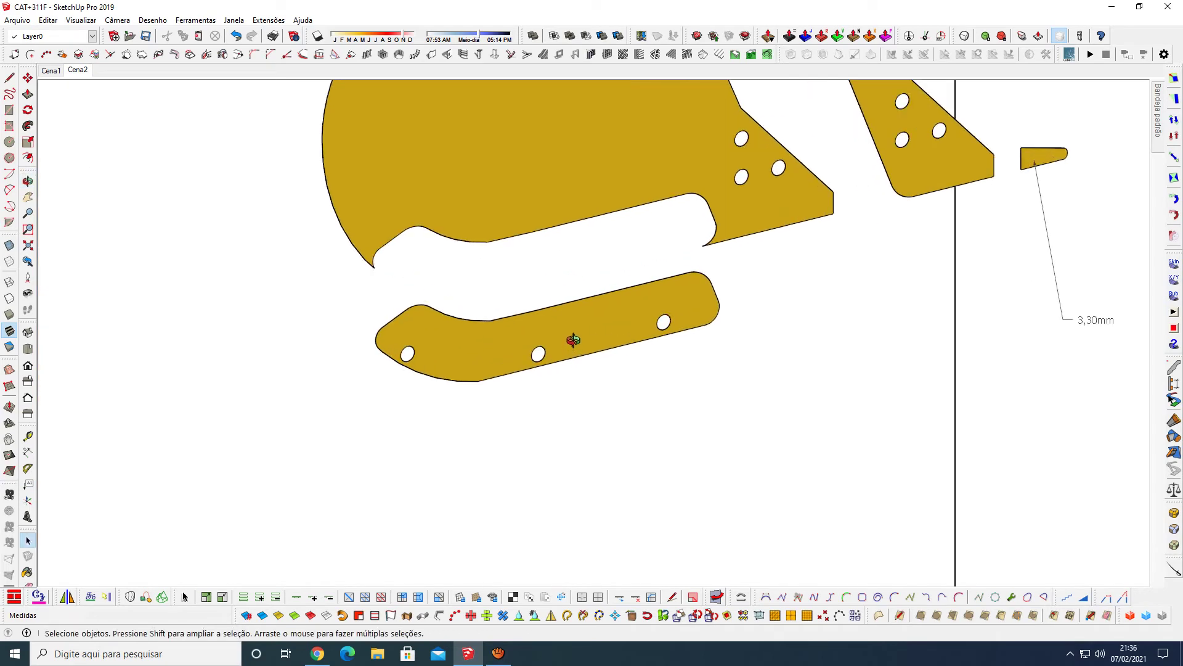
{"action": "left_click", "coordinate": [574, 339]}
{"action": "key", "text": "m"}
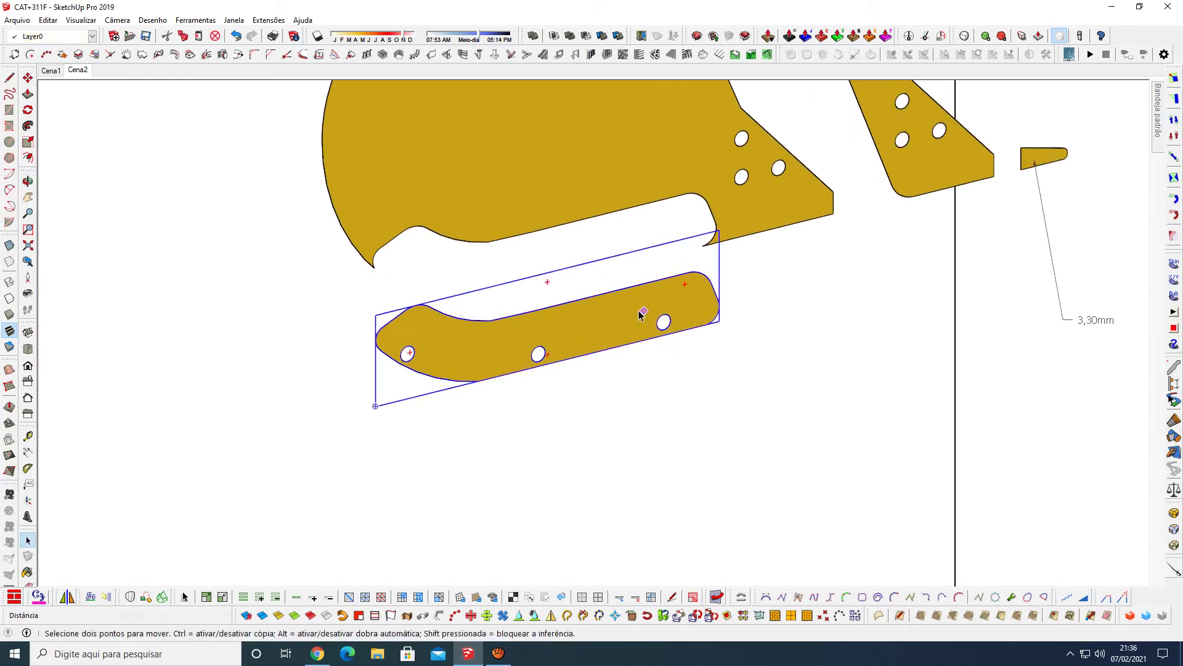
{"action": "left_click", "coordinate": [609, 291]}
{"action": "key", "text": "ctrl"}
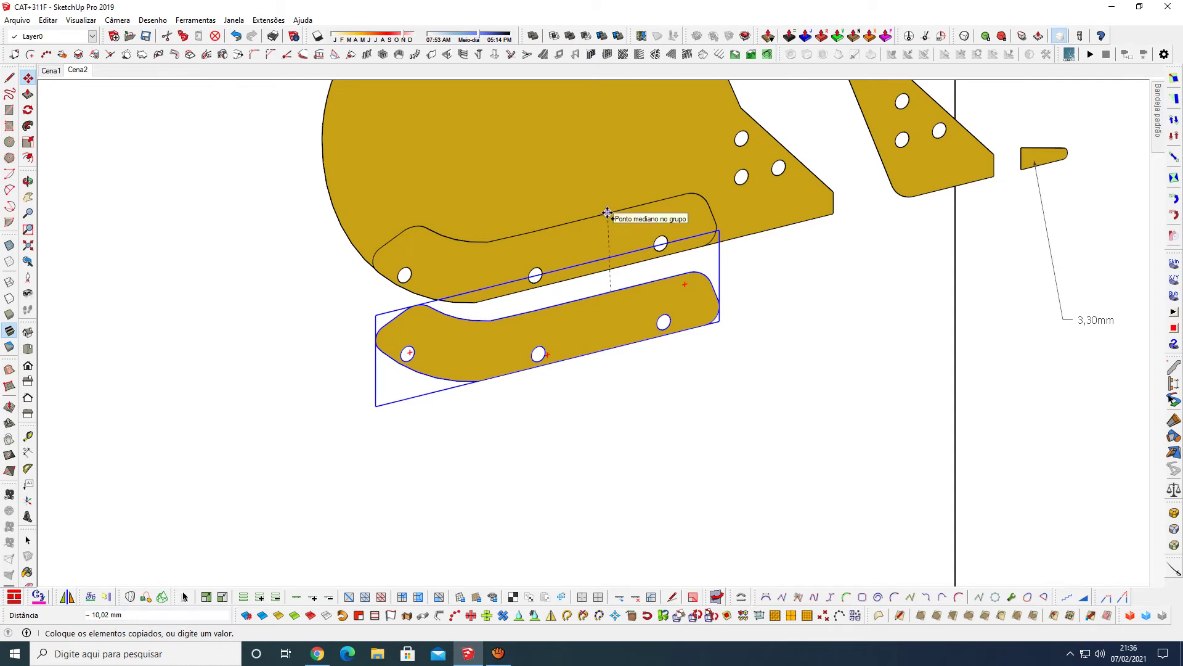
{"action": "left_click", "coordinate": [607, 213]}
Step: Explode both the large plate group and the copied bar group
{"action": "key", "text": "space"}
{"action": "left_click", "coordinate": [594, 196]}
{"action": "right_click", "coordinate": [596, 201]}
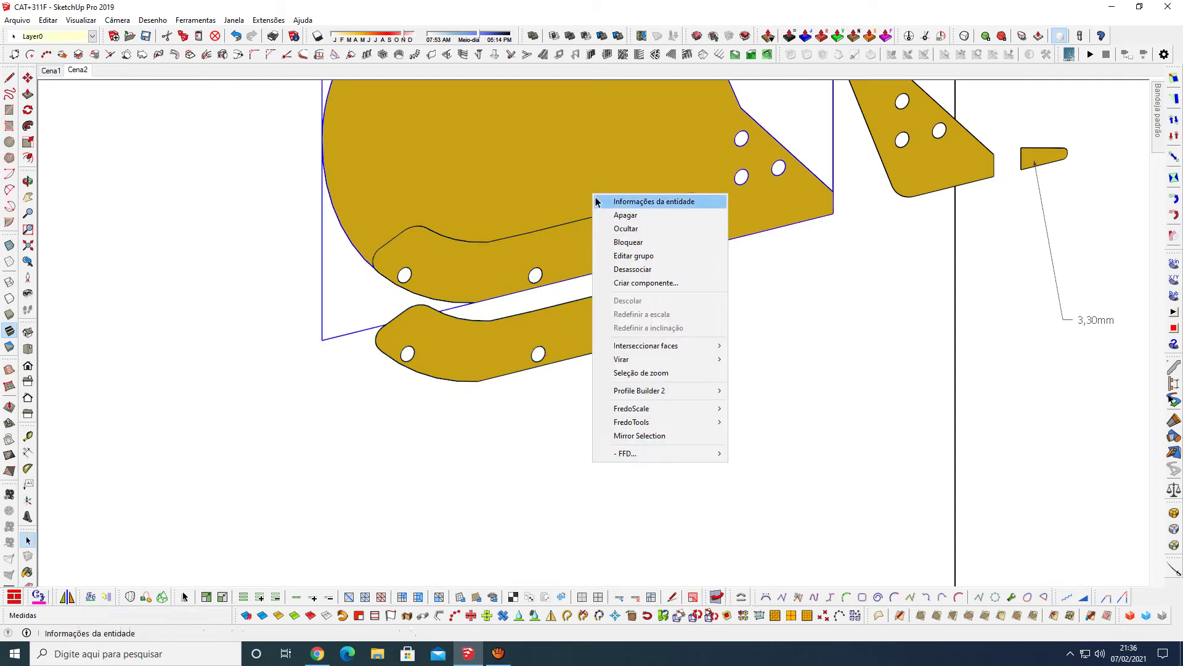
{"action": "left_click", "coordinate": [641, 269]}
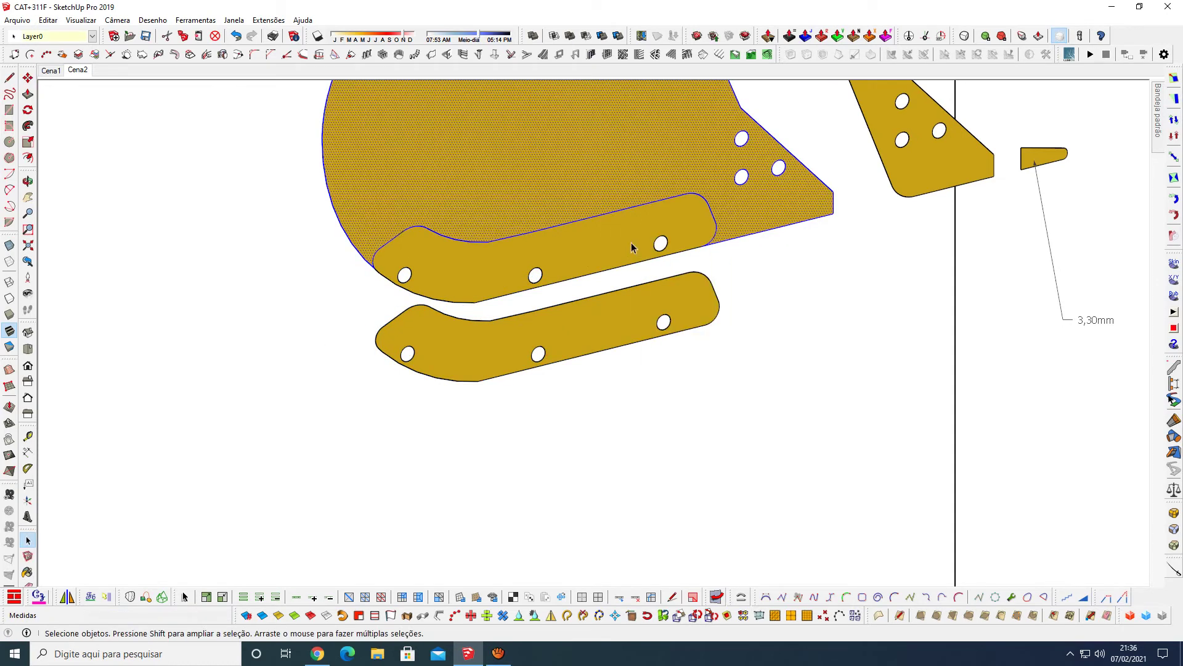
{"action": "left_click", "coordinate": [631, 237]}
{"action": "right_click", "coordinate": [631, 238]}
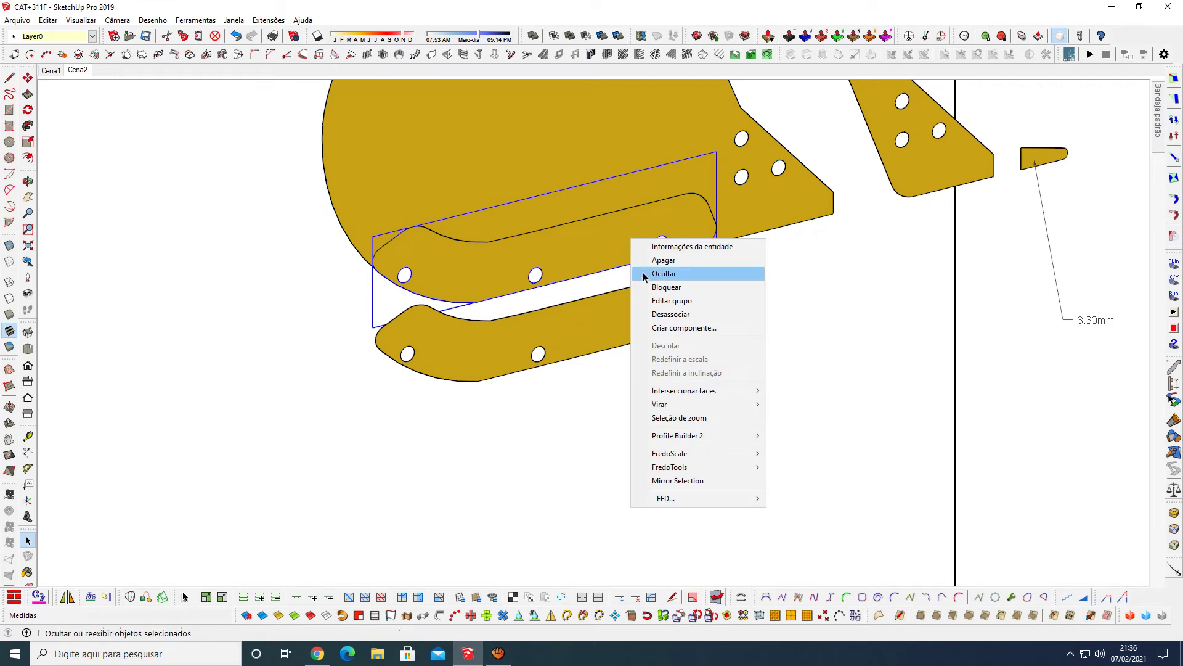
{"action": "left_click", "coordinate": [667, 316]}
Step: Delete the bar copy's top edge, the small end arc and leftover stray curves
{"action": "left_click", "coordinate": [628, 211]}
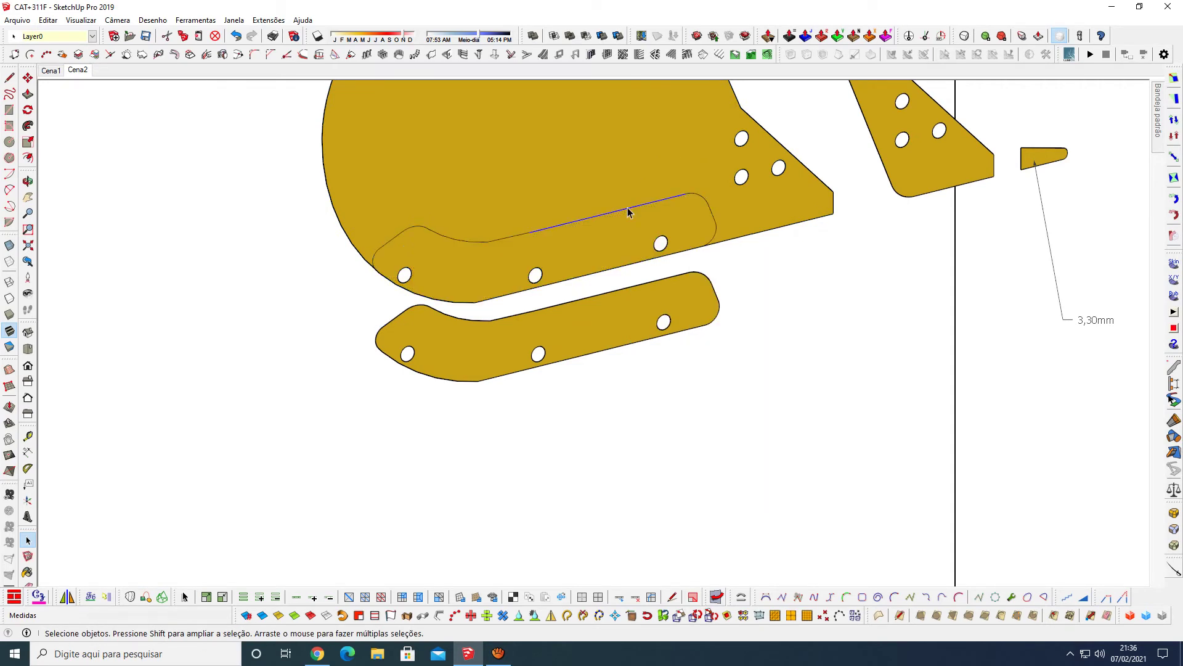
{"action": "key", "text": "Delete"}
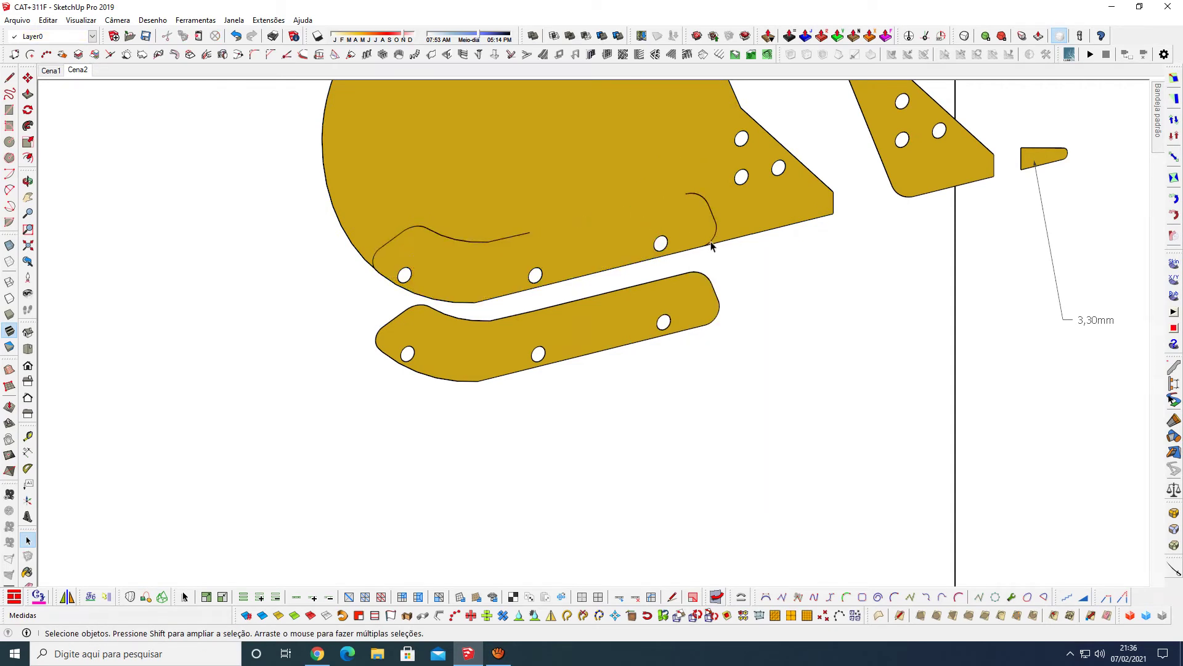
{"action": "left_click", "coordinate": [714, 240]}
{"action": "key", "text": "Delete"}
{"action": "left_click", "coordinate": [714, 220]}
{"action": "key", "text": "Delete"}
{"action": "left_click", "coordinate": [375, 263]}
{"action": "key", "text": "Delete"}
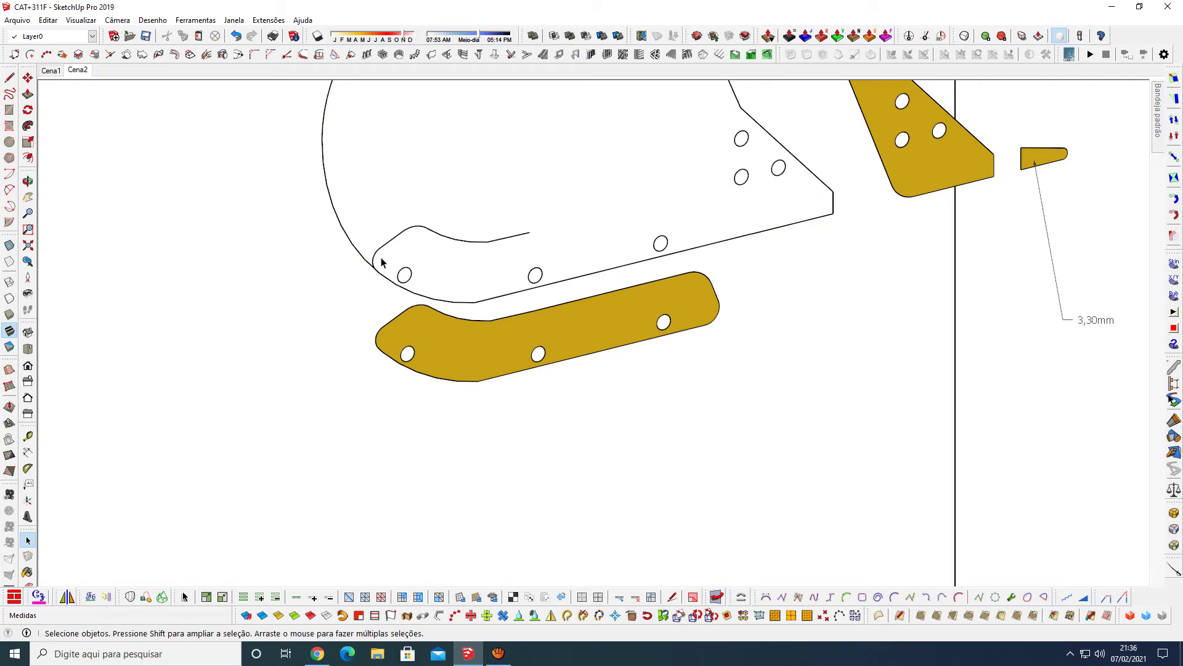
{"action": "key", "text": "ctrl+z"}
{"action": "left_click", "coordinate": [375, 264]}
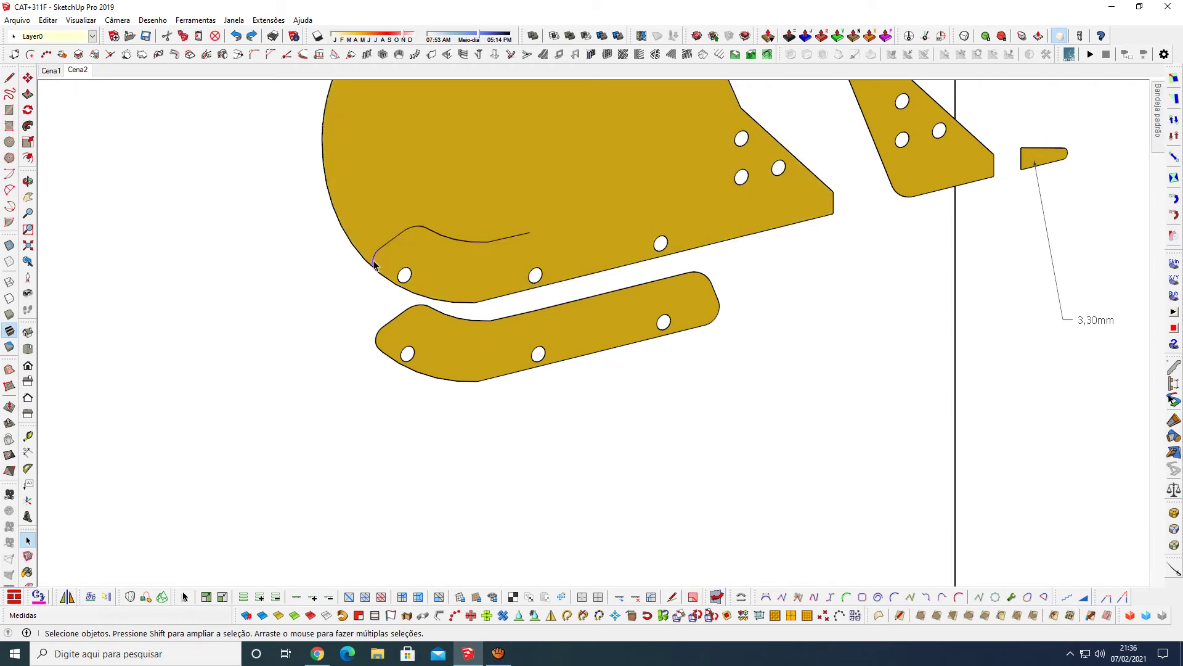
{"action": "key", "text": "Delete"}
{"action": "left_click", "coordinate": [387, 247]}
{"action": "key", "text": "Delete"}
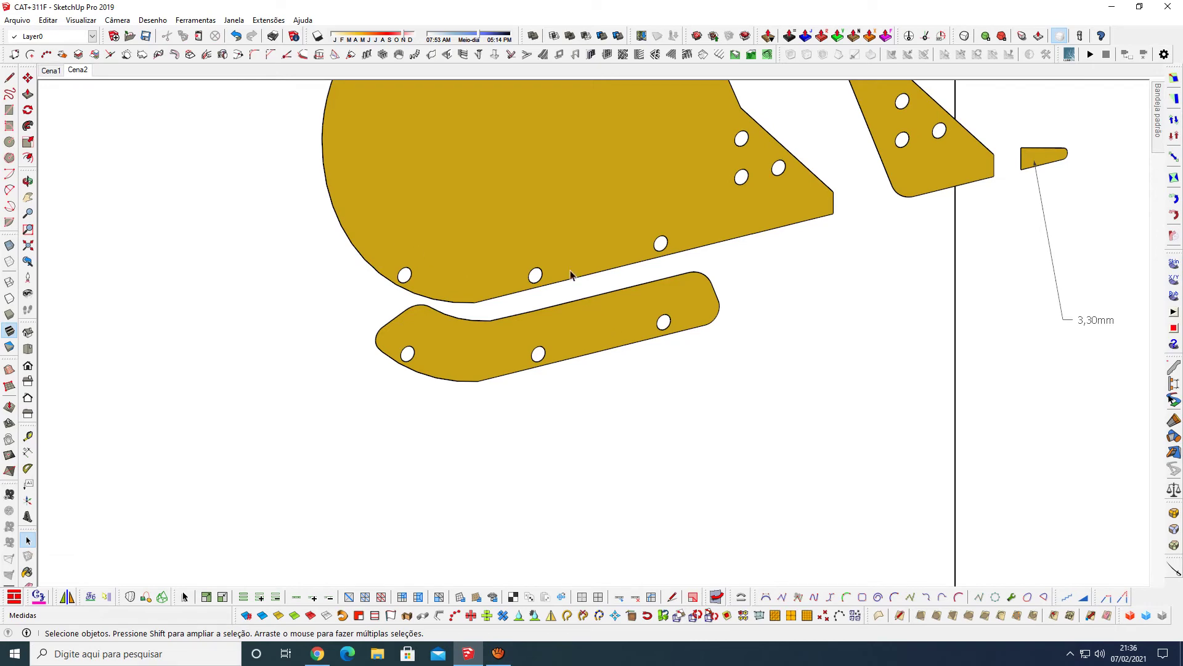
Step: Regroup the merged plate face, then select the lower wear strip in scene Cena2
{"action": "left_click", "coordinate": [564, 254]}
{"action": "right_click", "coordinate": [563, 254]}
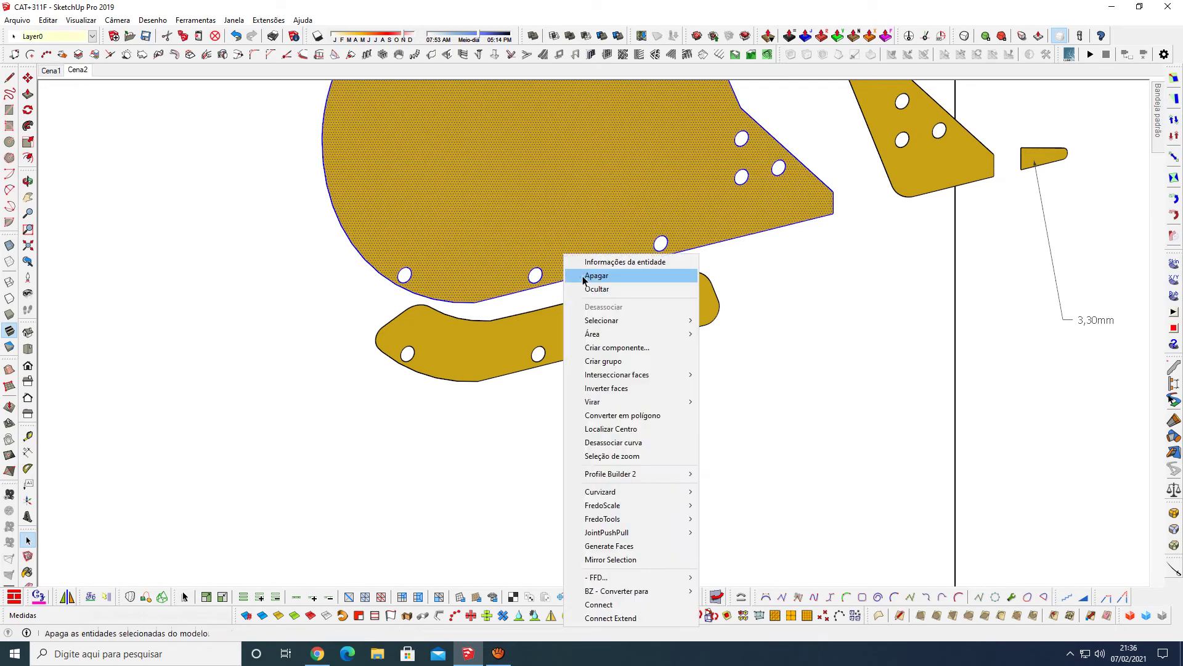
{"action": "left_click", "coordinate": [620, 361]}
{"action": "left_click", "coordinate": [597, 331]}
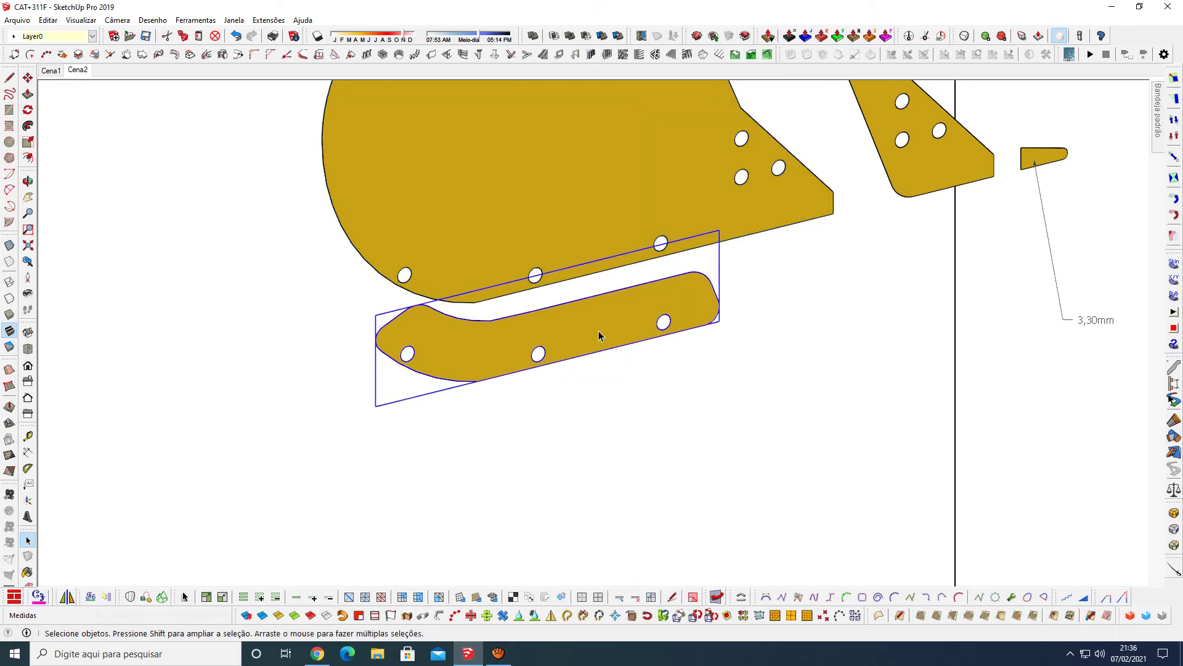
{"action": "left_click", "coordinate": [79, 70]}
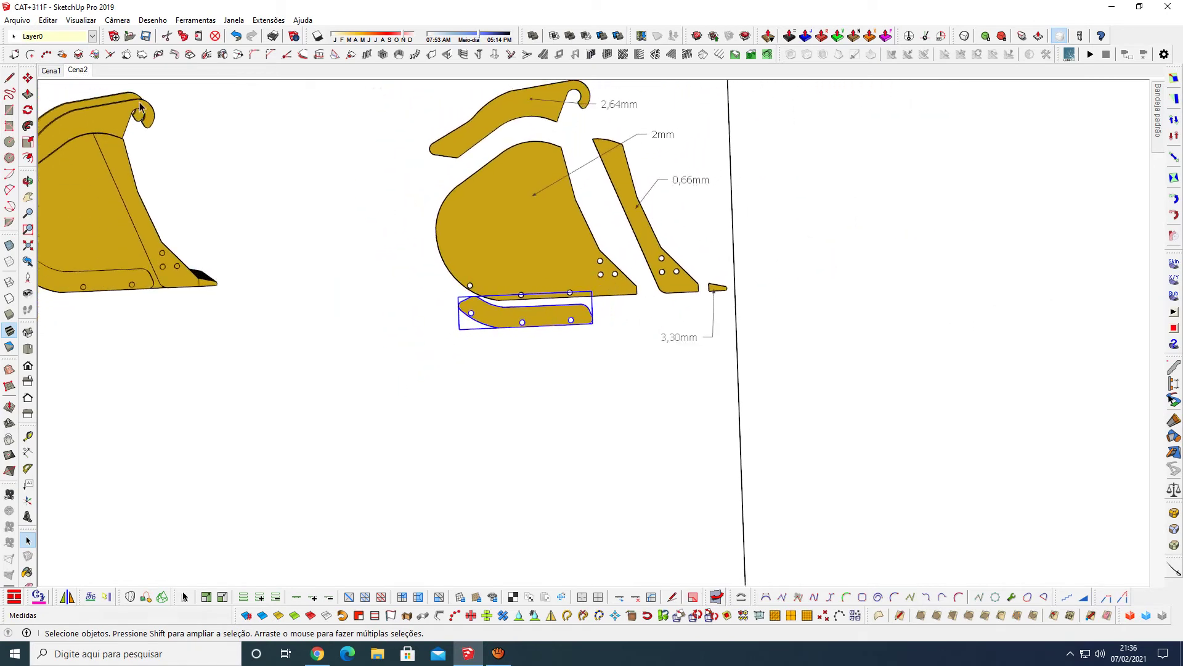
{"action": "left_click", "coordinate": [547, 352]}
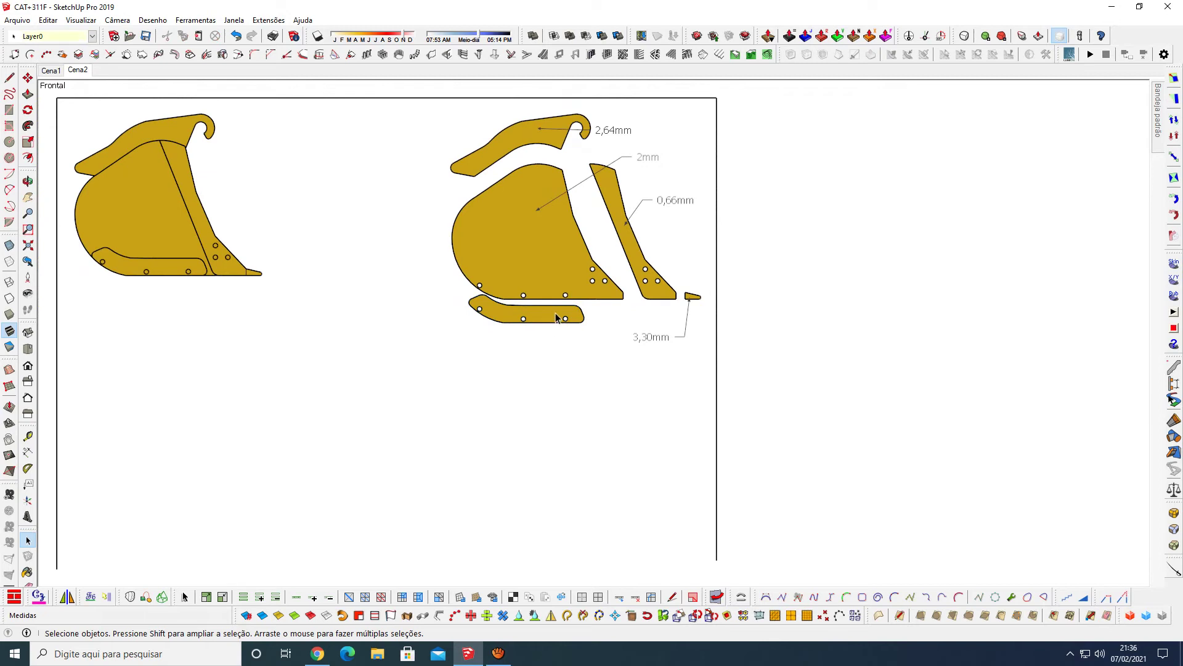
Step: Move the lower wear strip slightly downward beneath the side plate
{"action": "left_click", "coordinate": [556, 312]}
{"action": "key", "text": "m"}
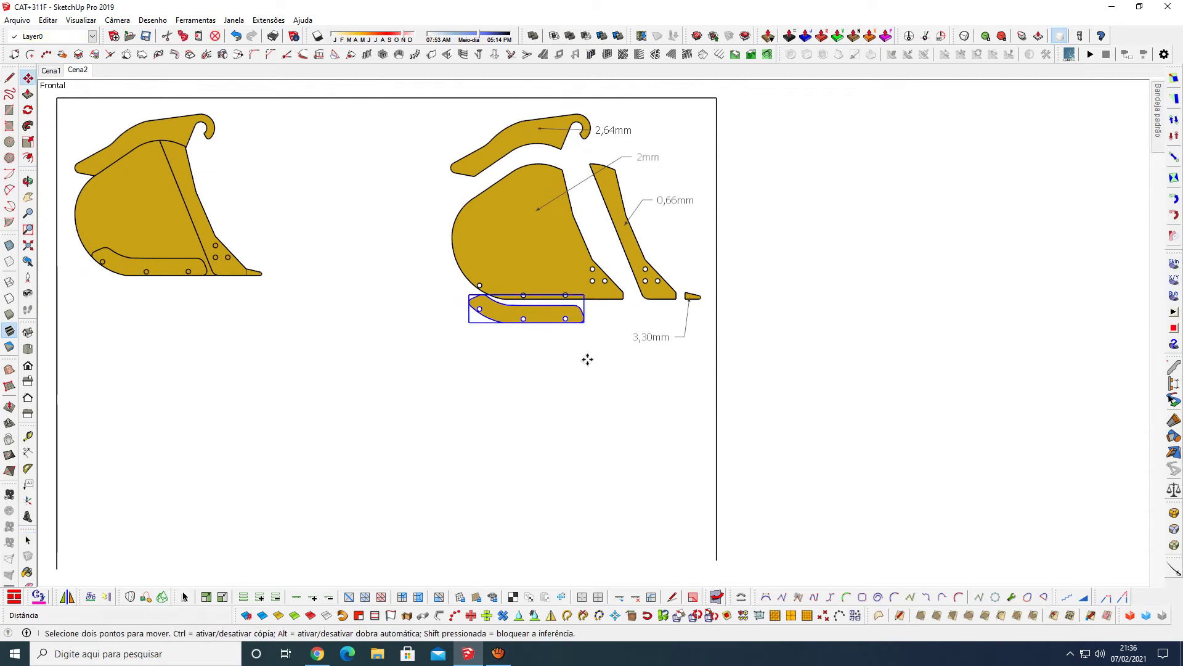
{"action": "left_click", "coordinate": [586, 361]}
{"action": "key", "text": "space"}
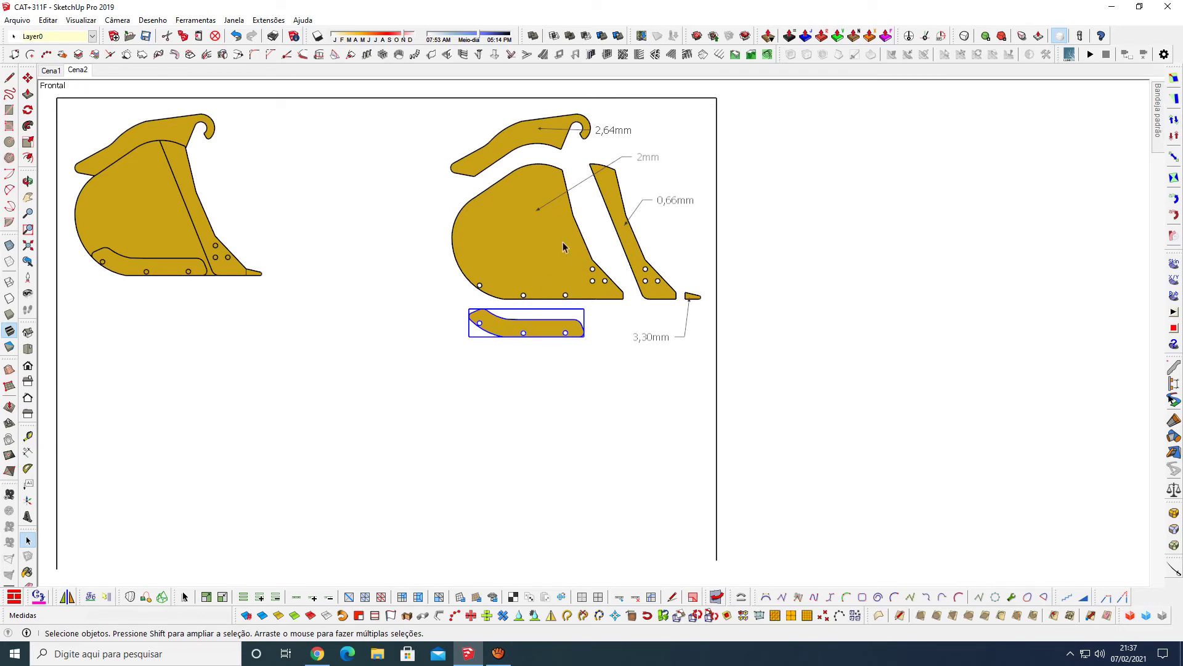
Step: Orbit and zoom in on the wear strip's edge on the 3D bucket
{"action": "middle_click_drag", "start_coordinate": [224, 306], "coordinate": [300, 401]}
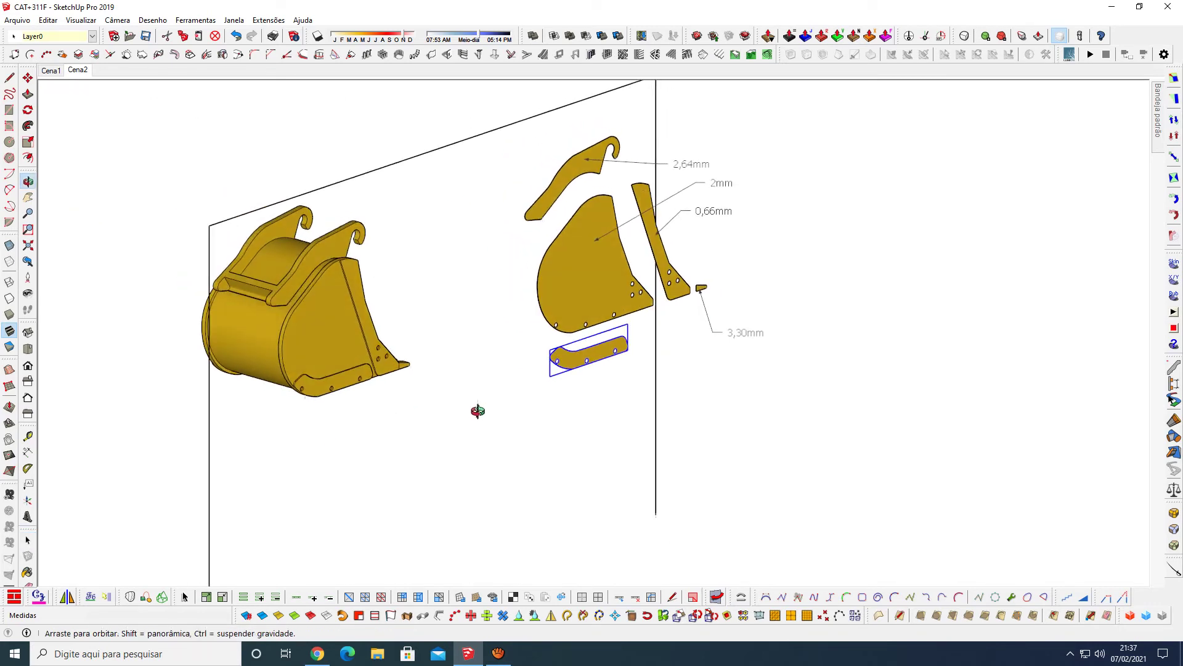
{"action": "scroll", "coordinate": [299, 402], "scroll_direction": "up", "scroll_amount": 3}
{"action": "scroll", "coordinate": [243, 345], "scroll_direction": "up", "scroll_amount": 2}
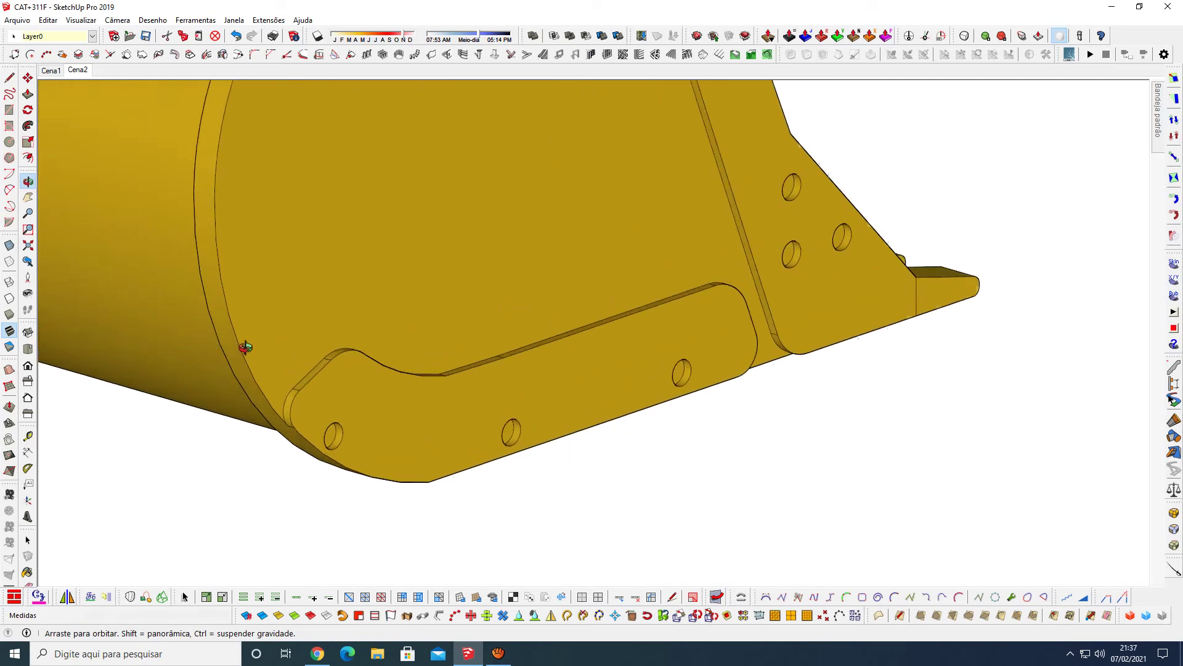
{"action": "scroll", "coordinate": [298, 391], "scroll_direction": "up", "scroll_amount": 2}
{"action": "scroll", "coordinate": [324, 409], "scroll_direction": "up", "scroll_amount": 2}
{"action": "key", "text": "l"}
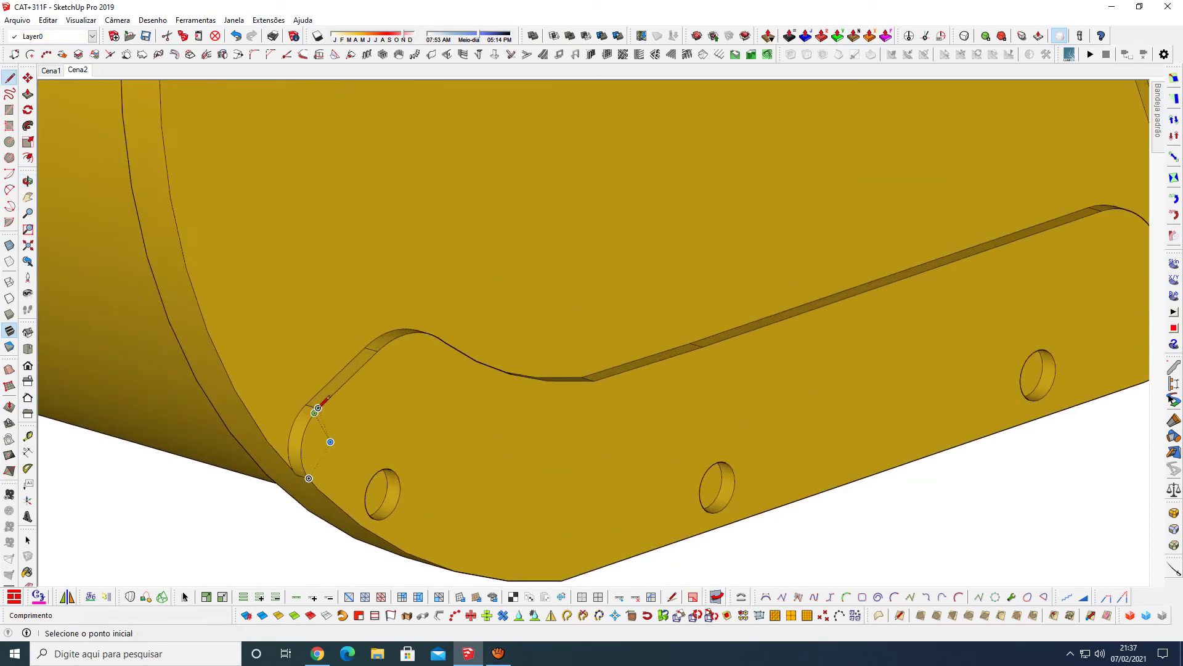
{"action": "left_click", "coordinate": [314, 412]}
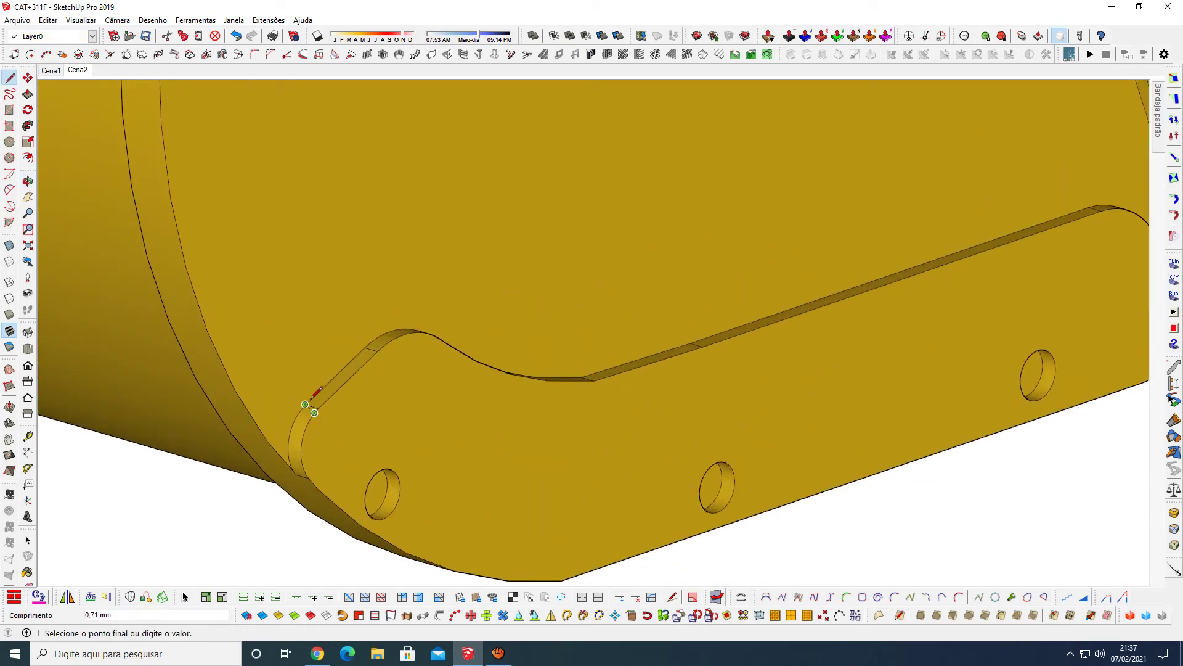
{"action": "scroll", "coordinate": [314, 395], "scroll_direction": "up", "scroll_amount": 3}
{"action": "key", "text": "space"}
Step: Draw a line across the strip's thickness, then return to scene Cena2
{"action": "key", "text": "l"}
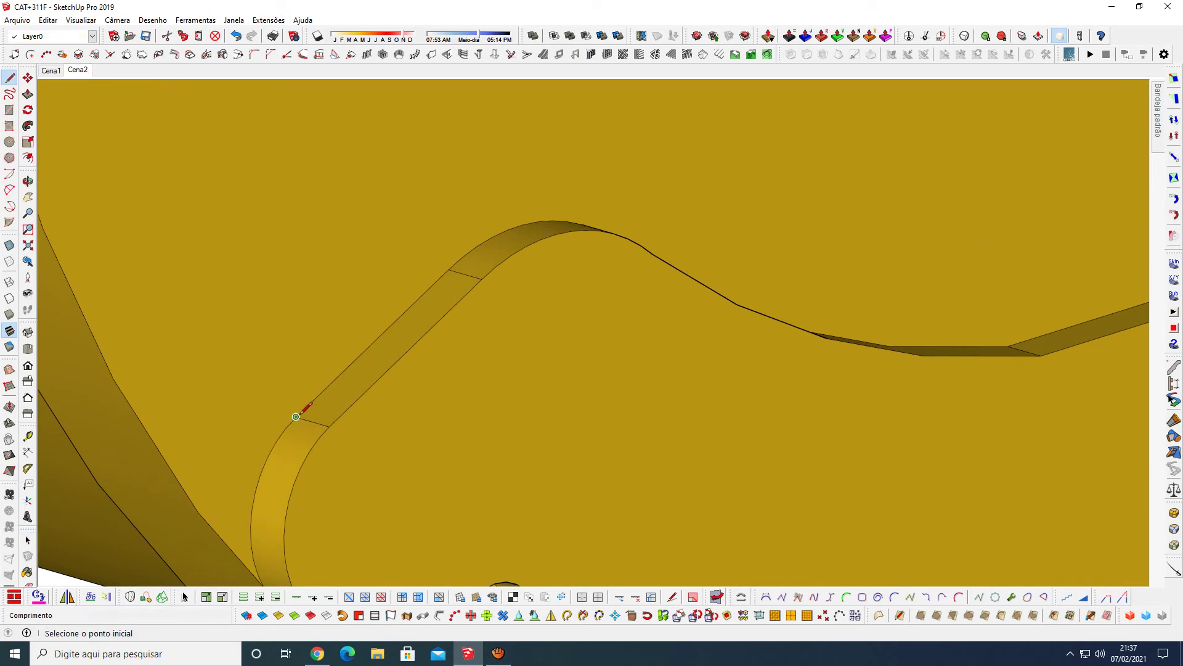
{"action": "left_click", "coordinate": [297, 416]}
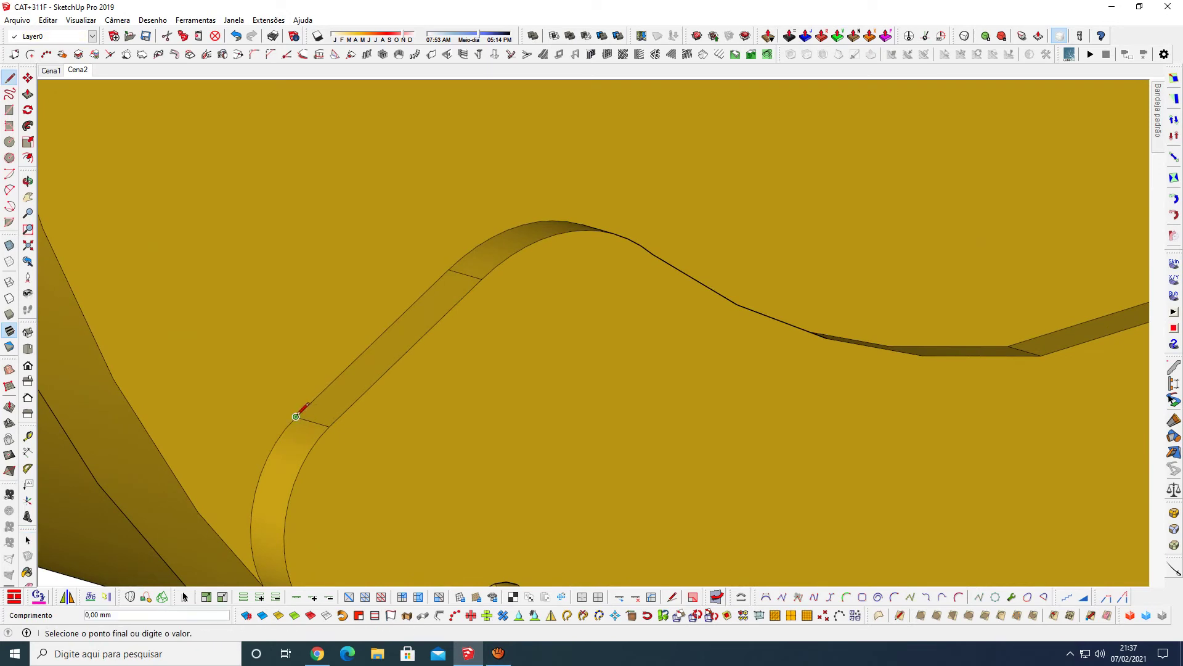
{"action": "left_click", "coordinate": [329, 425]}
{"action": "key", "text": "space"}
{"action": "scroll", "coordinate": [168, 360], "scroll_direction": "down", "scroll_amount": 3}
{"action": "scroll", "coordinate": [172, 365], "scroll_direction": "down", "scroll_amount": 2}
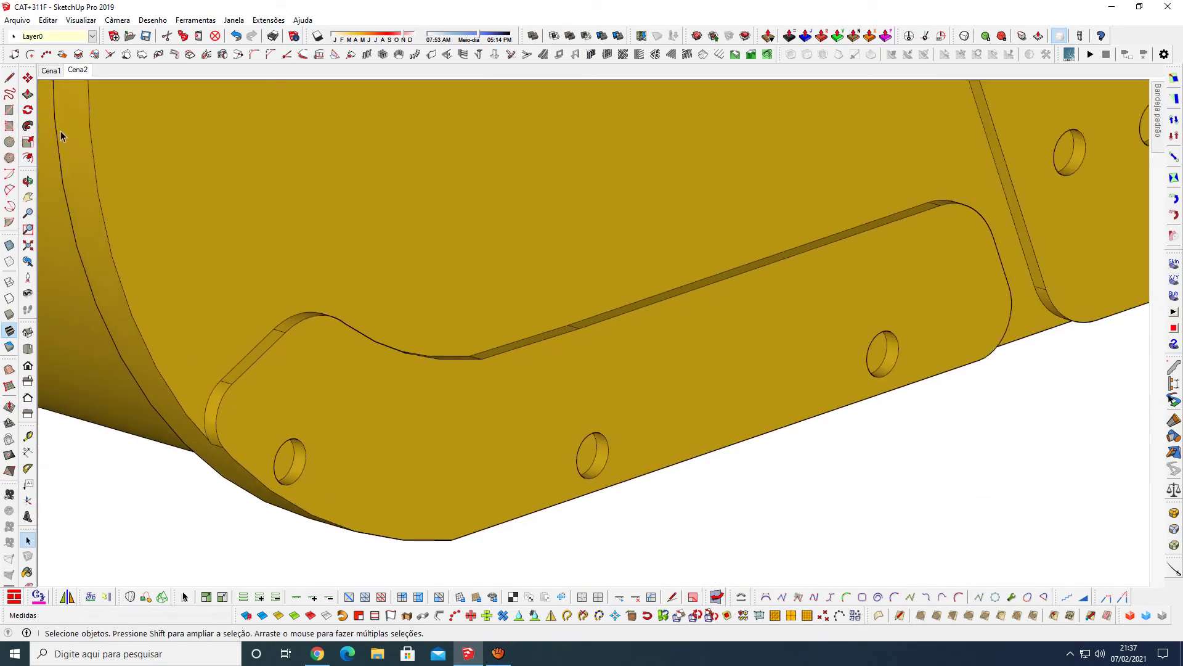
{"action": "left_click", "coordinate": [78, 70]}
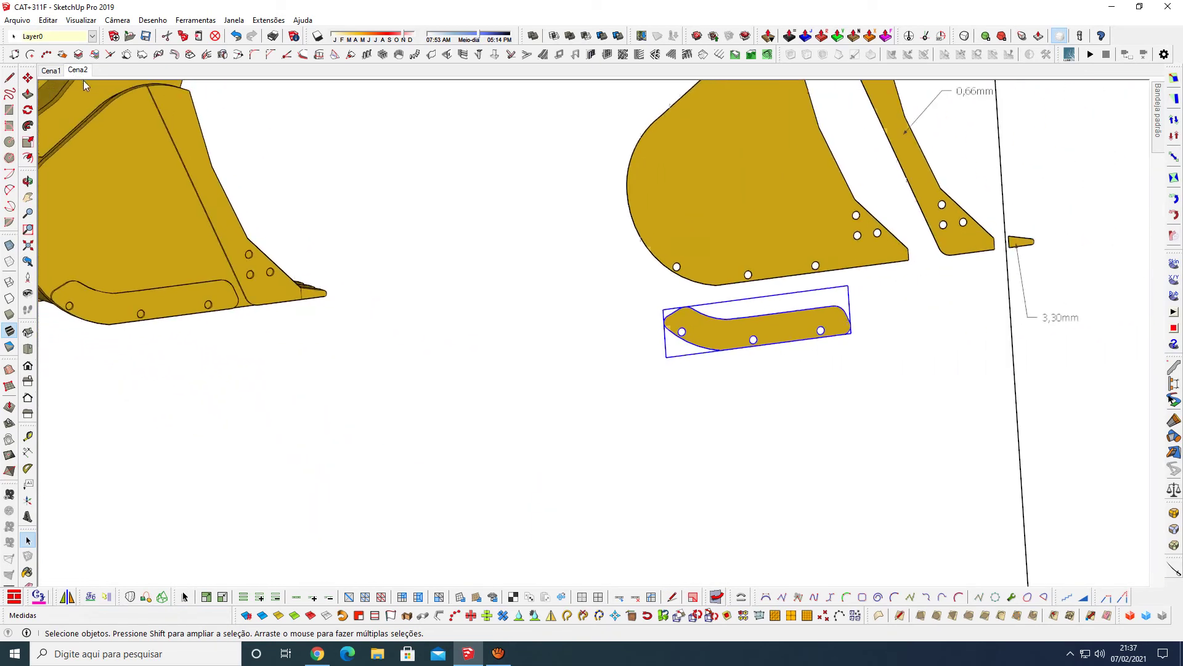
{"action": "left_click", "coordinate": [407, 266]}
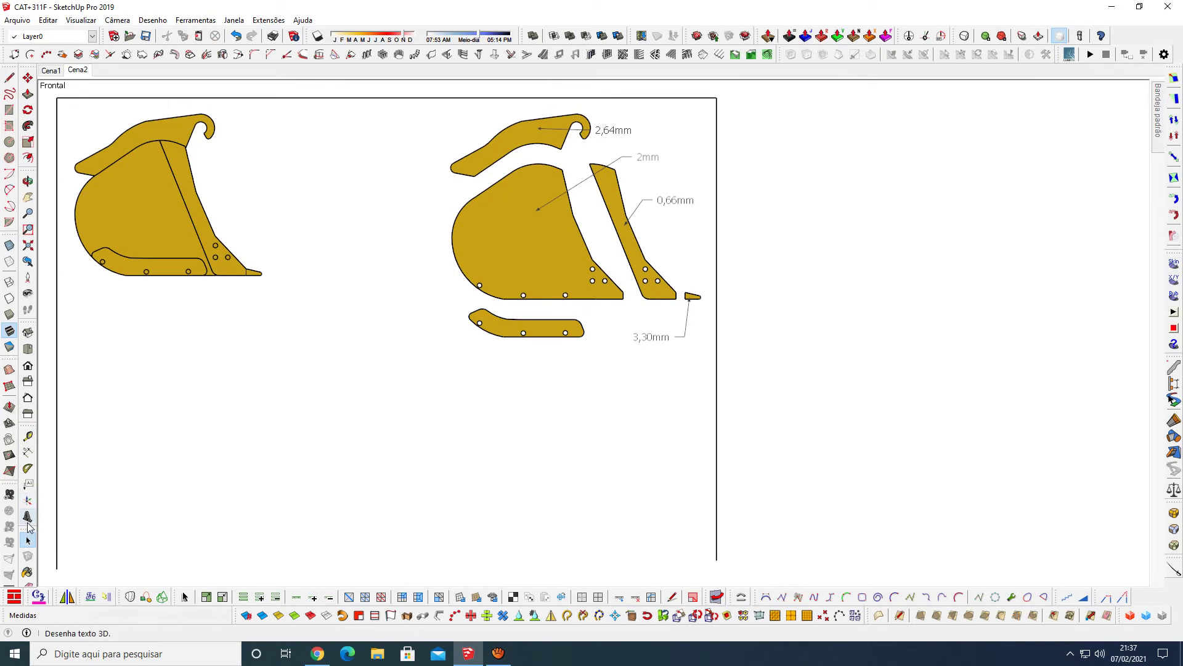
Step: Attach a leader note reading 0,66mm to the wear strip's face, placed below it
{"action": "left_click", "coordinate": [28, 484]}
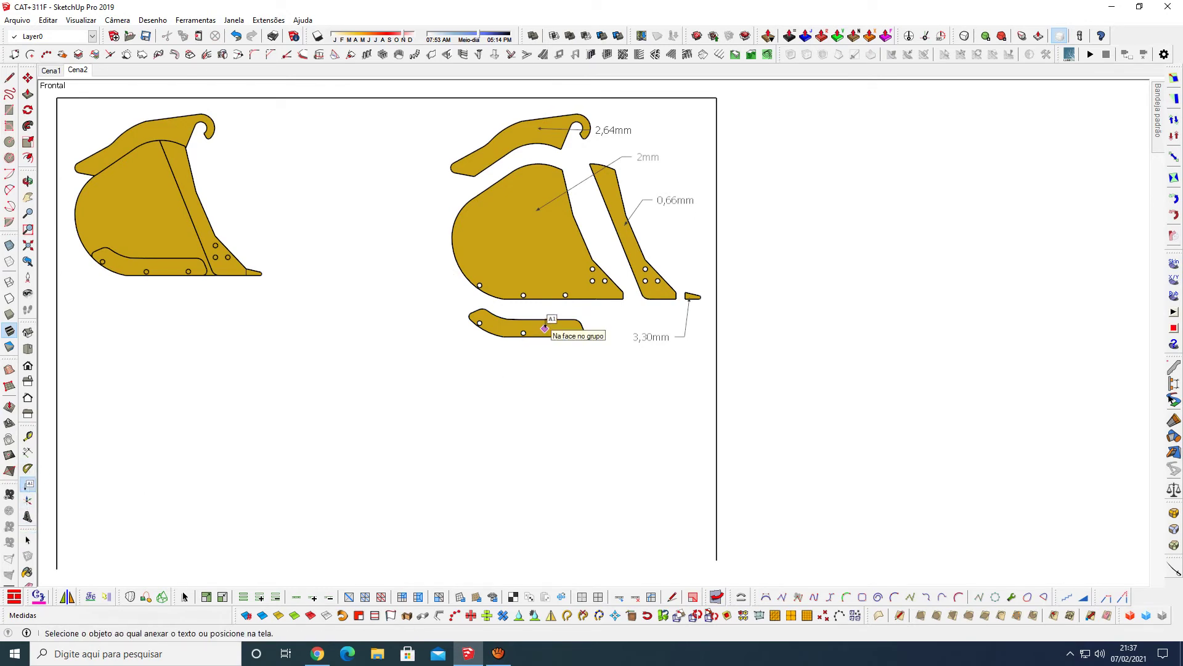
{"action": "left_click", "coordinate": [544, 329]}
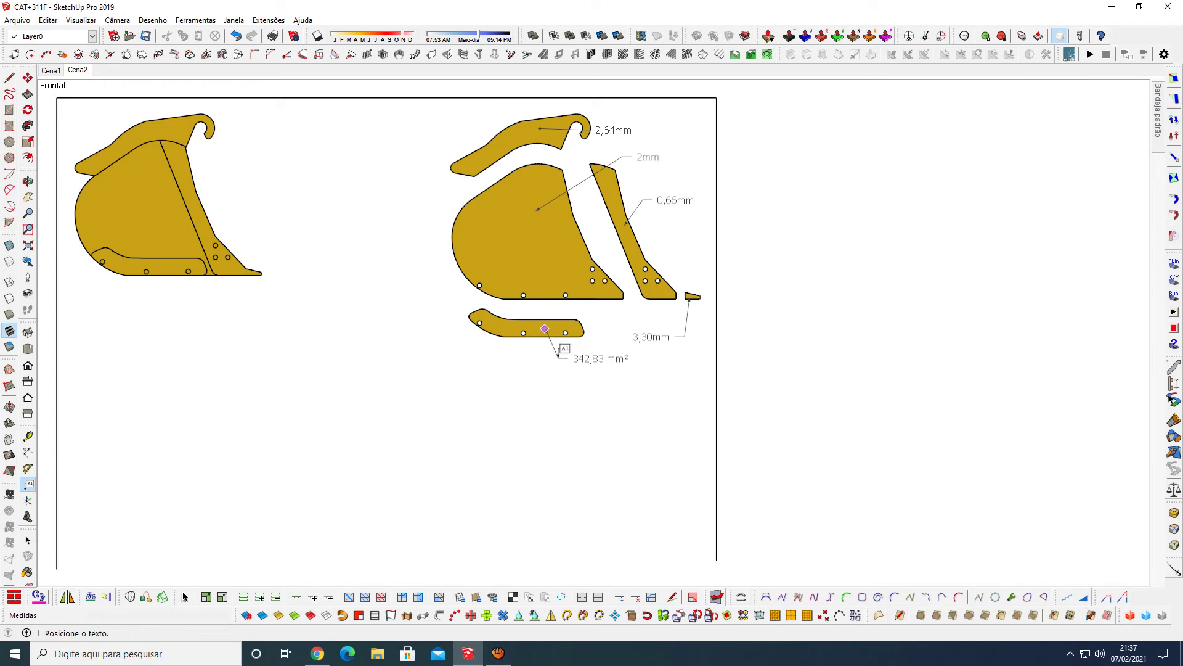
{"action": "left_click", "coordinate": [562, 360]}
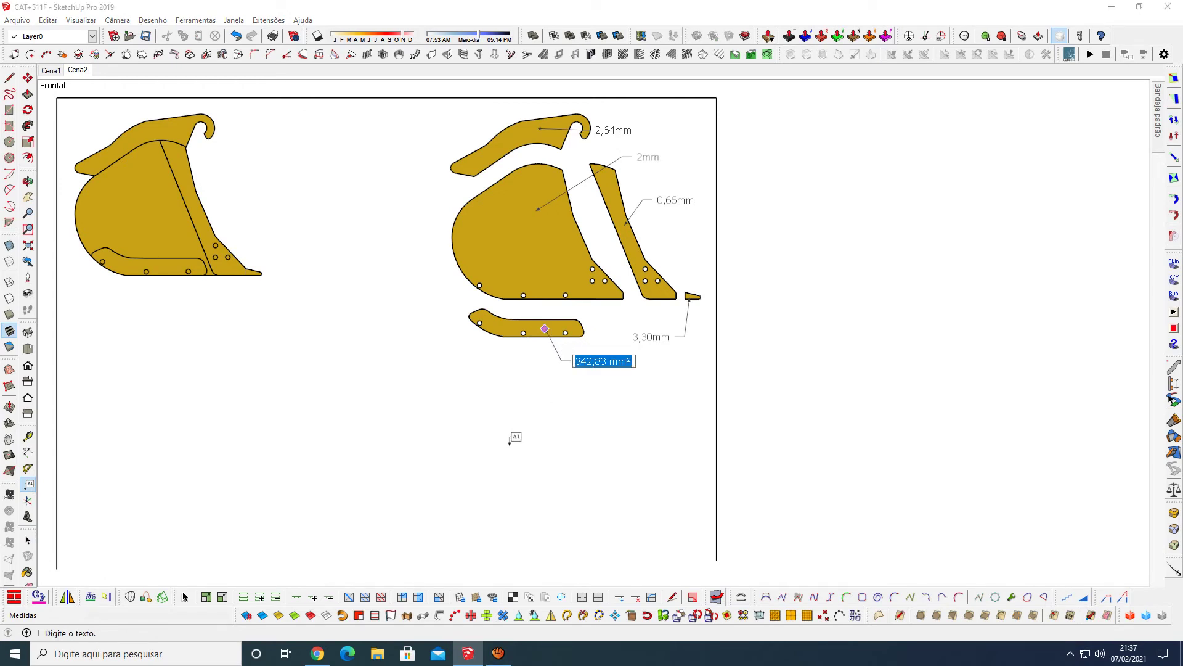
{"action": "type", "text": "0,66mm"}
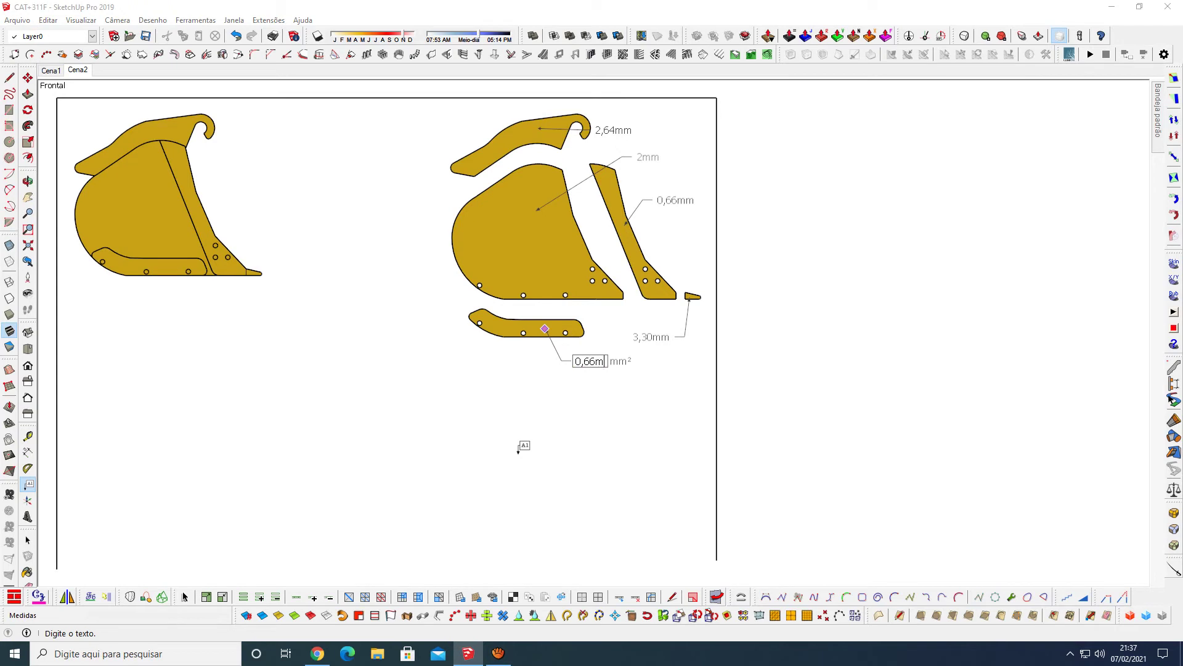
{"action": "left_click", "coordinate": [572, 429]}
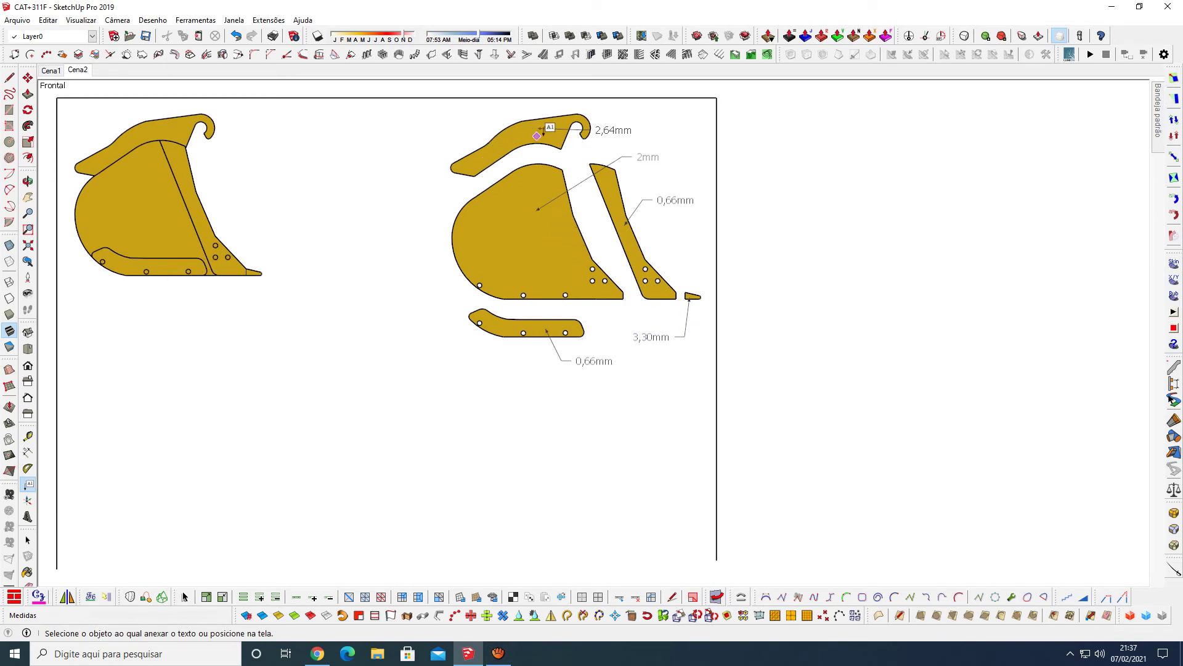
{"action": "key", "text": "space"}
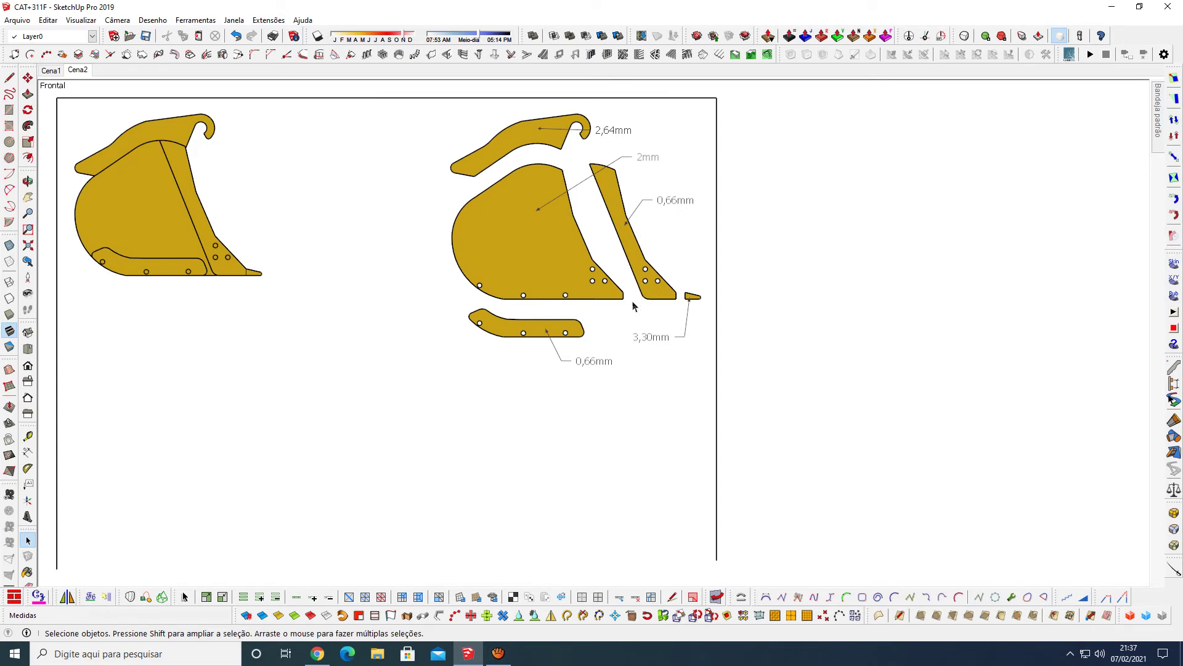
Step: Orbit and zoom out to locate the sheet of six bucket views, then zoom into it
{"action": "mouse_move", "coordinate": [633, 307]}
{"action": "middle_mouse_down"}
{"action": "mouse_move", "coordinate": [604, 377]}
{"action": "mouse_move", "coordinate": [127, 375]}
{"action": "mouse_move", "coordinate": [390, 377]}
{"action": "mouse_move", "coordinate": [164, 258]}
{"action": "middle_mouse_up"}
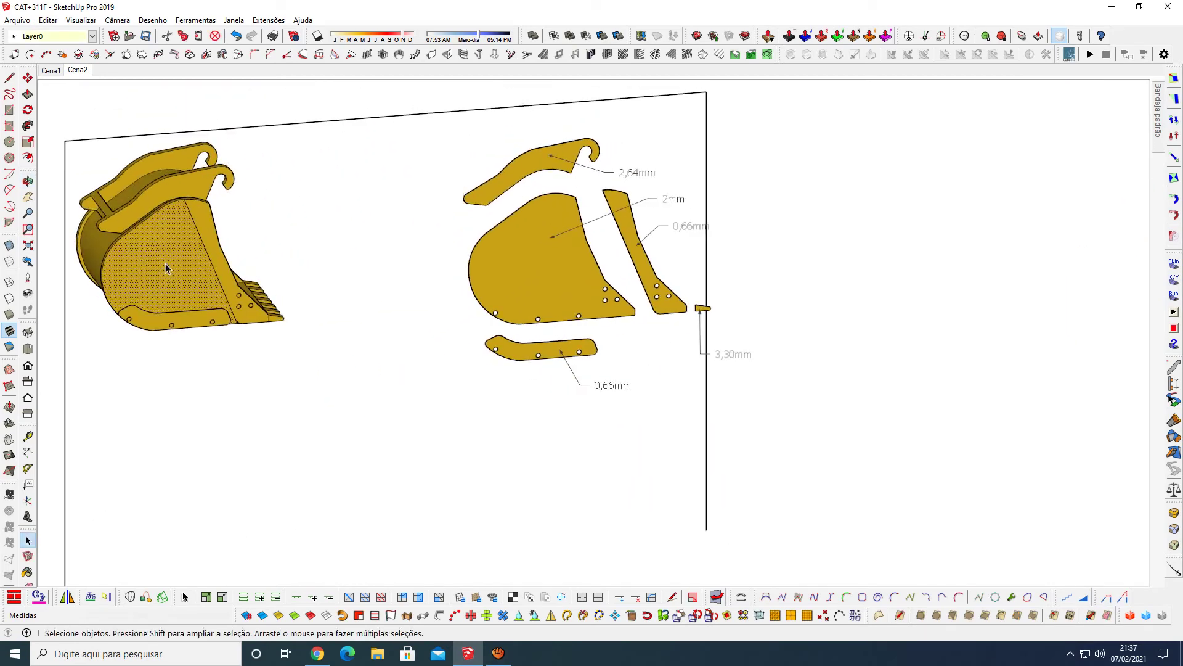
{"action": "scroll", "coordinate": [616, 327], "scroll_direction": "down", "scroll_amount": 3}
{"action": "scroll", "coordinate": [617, 326], "scroll_direction": "down", "scroll_amount": 2}
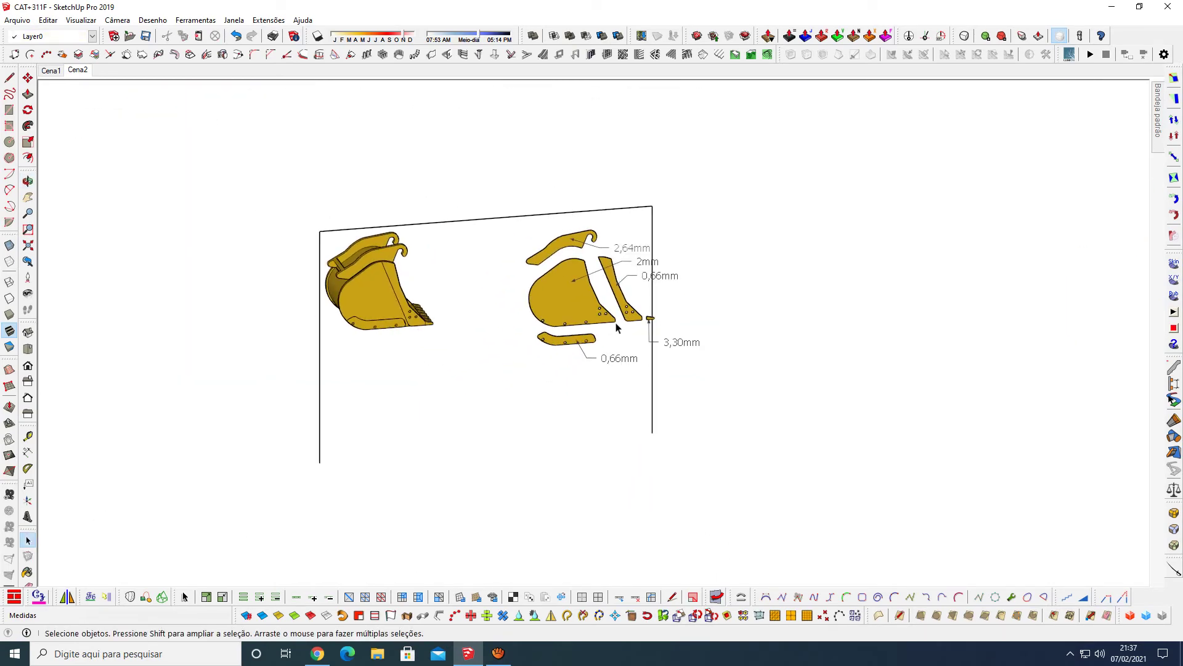
{"action": "scroll", "coordinate": [618, 326], "scroll_direction": "down", "scroll_amount": 1}
{"action": "scroll", "coordinate": [392, 275], "scroll_direction": "up", "scroll_amount": 1}
{"action": "scroll", "coordinate": [398, 296], "scroll_direction": "up", "scroll_amount": 2}
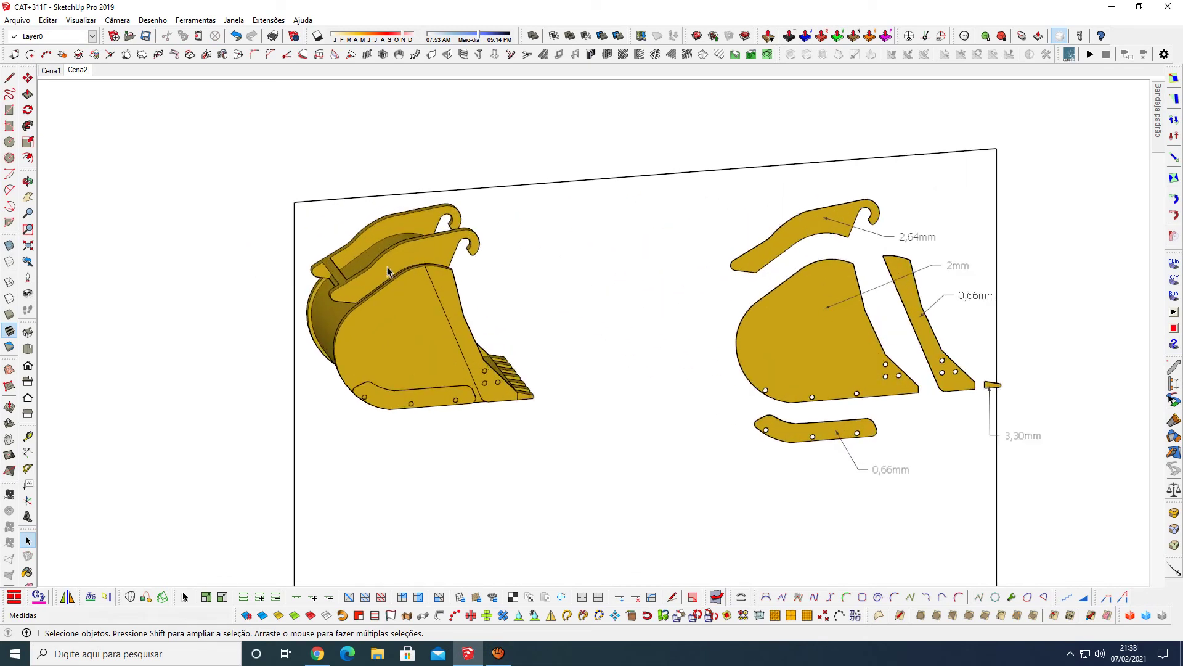
{"action": "scroll", "coordinate": [408, 327], "scroll_direction": "up", "scroll_amount": 1}
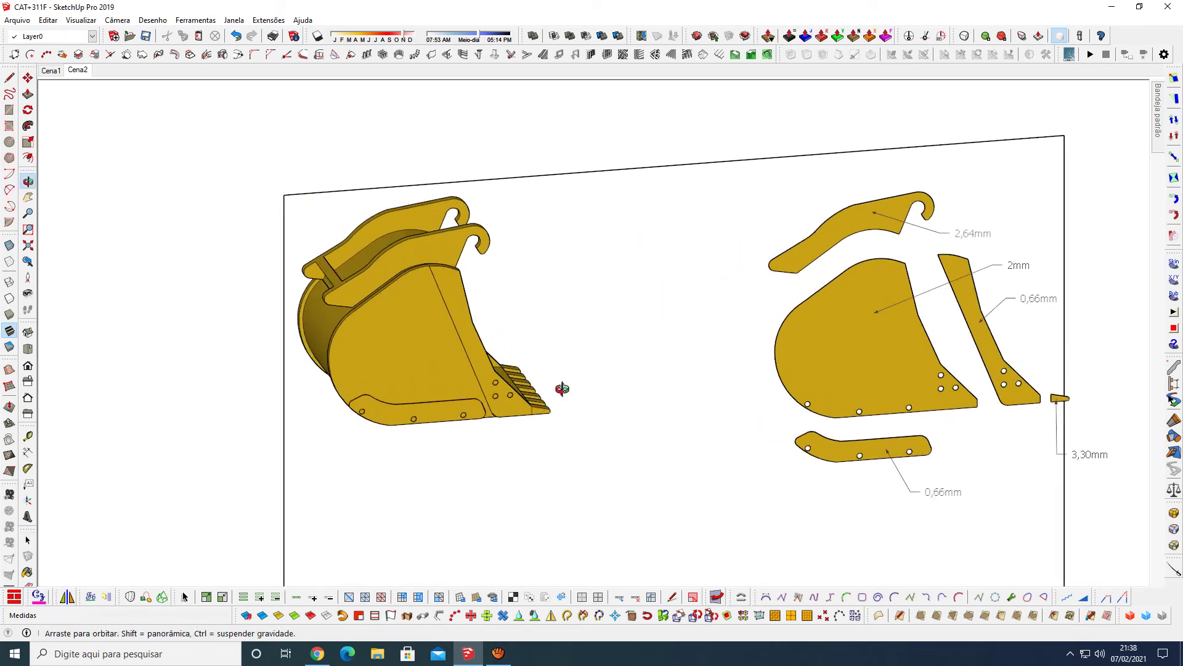
{"action": "mouse_move", "coordinate": [563, 390]}
{"action": "middle_mouse_down"}
{"action": "mouse_move", "coordinate": [346, 372]}
{"action": "mouse_move", "coordinate": [280, 352]}
{"action": "mouse_move", "coordinate": [513, 392]}
{"action": "middle_mouse_up"}
{"action": "scroll", "coordinate": [592, 282], "scroll_direction": "down", "scroll_amount": 2}
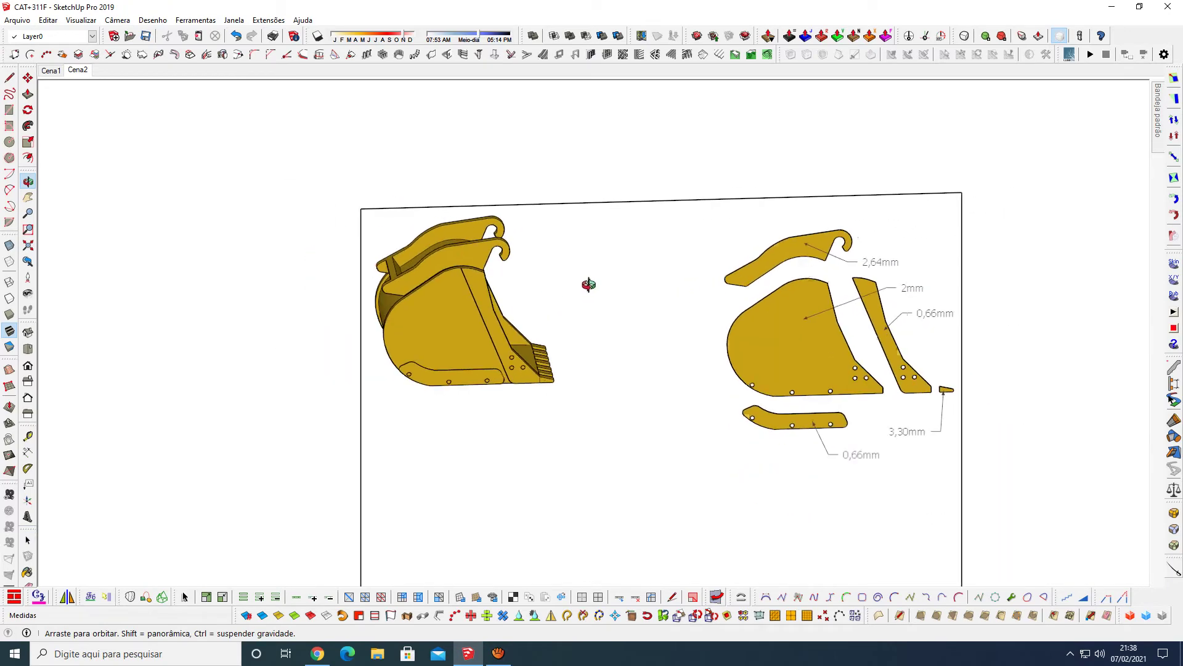
{"action": "scroll", "coordinate": [597, 267], "scroll_direction": "down", "scroll_amount": 1}
{"action": "scroll", "coordinate": [600, 267], "scroll_direction": "down", "scroll_amount": 1}
{"action": "scroll", "coordinate": [612, 271], "scroll_direction": "down", "scroll_amount": 1}
{"action": "scroll", "coordinate": [611, 271], "scroll_direction": "down", "scroll_amount": 1}
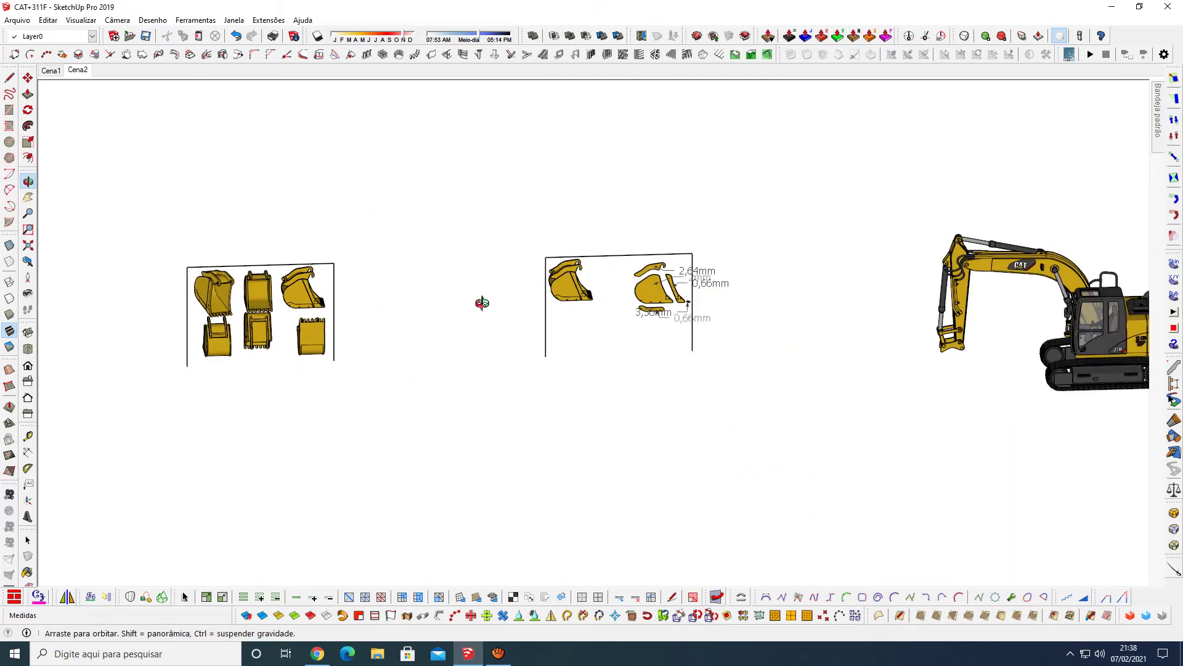
{"action": "scroll", "coordinate": [93, 308], "scroll_direction": "up", "scroll_amount": 2}
{"action": "scroll", "coordinate": [265, 327], "scroll_direction": "up", "scroll_amount": 2}
{"action": "scroll", "coordinate": [382, 329], "scroll_direction": "up", "scroll_amount": 2}
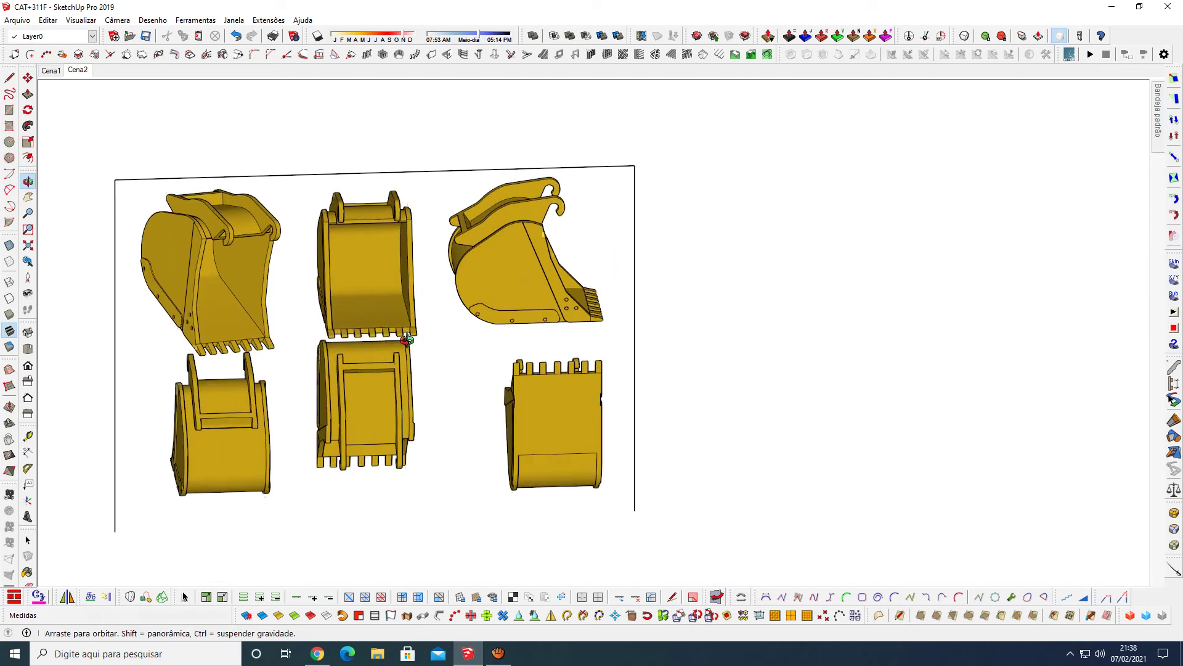
{"action": "scroll", "coordinate": [407, 340], "scroll_direction": "up", "scroll_amount": 1}
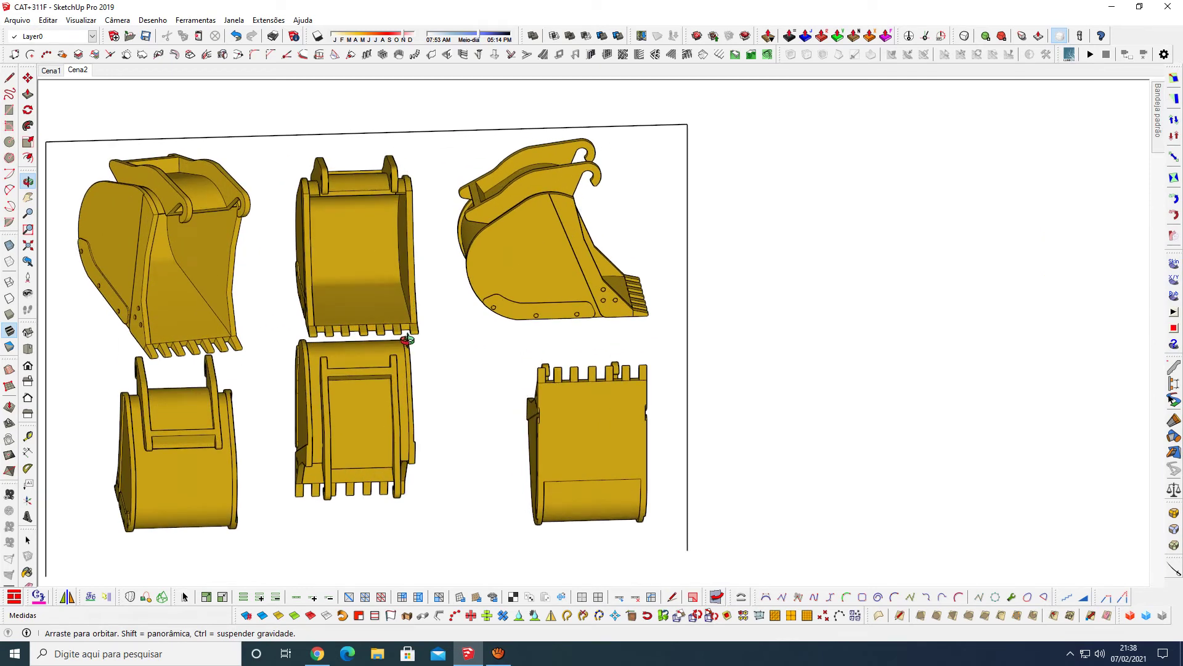
Step: Copy the upper-middle front bucket view into the right-hand drawing sheet
{"action": "key", "text": "space"}
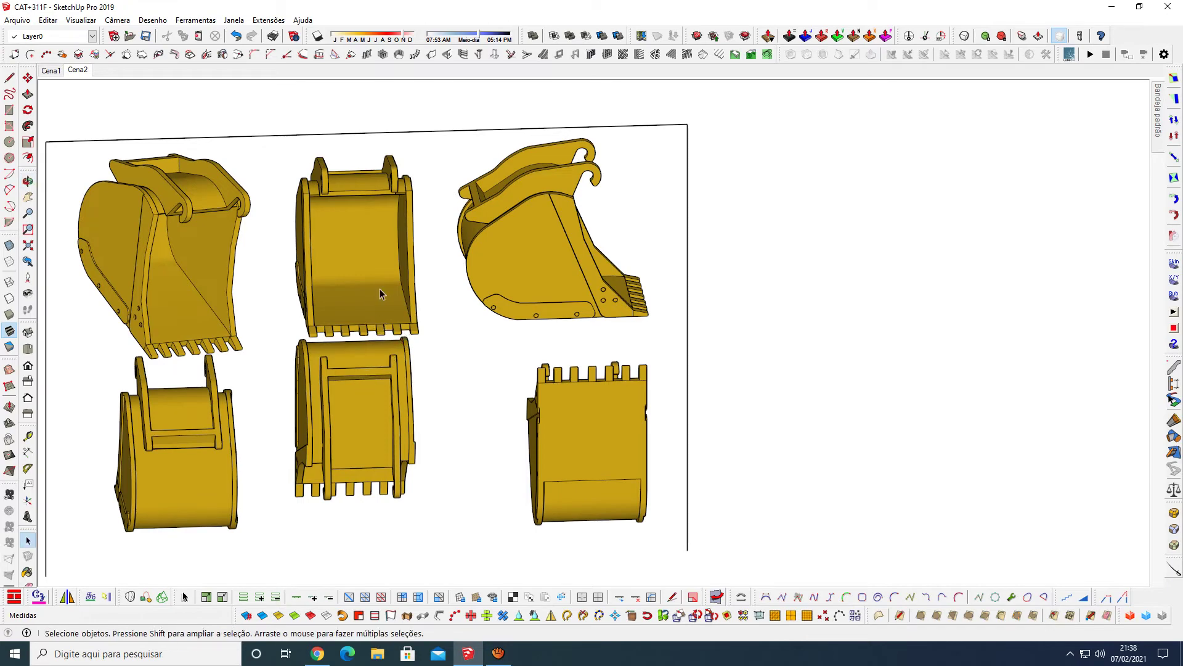
{"action": "left_click", "coordinate": [379, 288]}
{"action": "scroll", "coordinate": [347, 302], "scroll_direction": "down", "scroll_amount": 3}
{"action": "scroll", "coordinate": [342, 311], "scroll_direction": "down", "scroll_amount": 2}
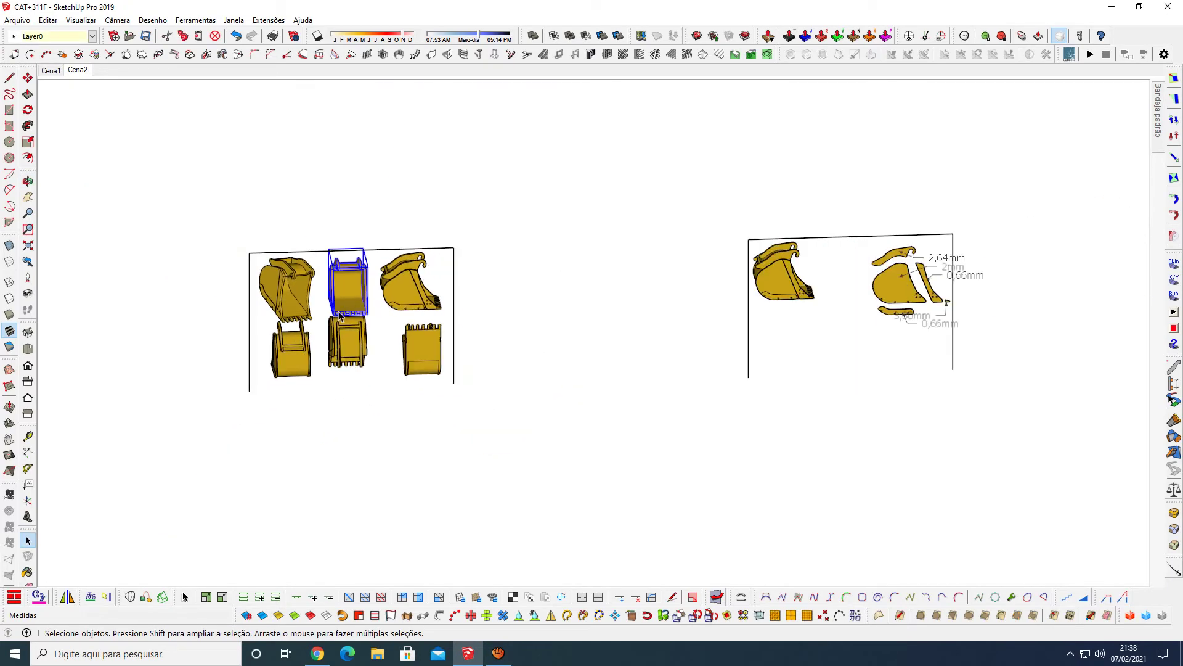
{"action": "key", "text": "m"}
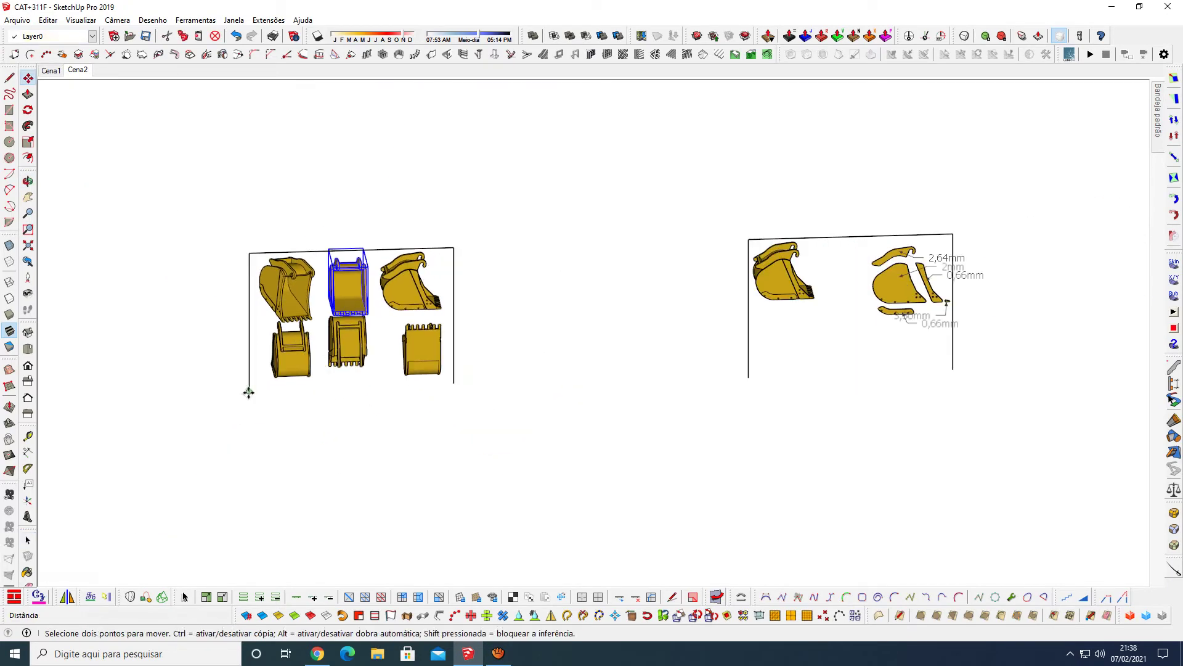
{"action": "key", "text": "ctrl"}
{"action": "left_click", "coordinate": [249, 392]}
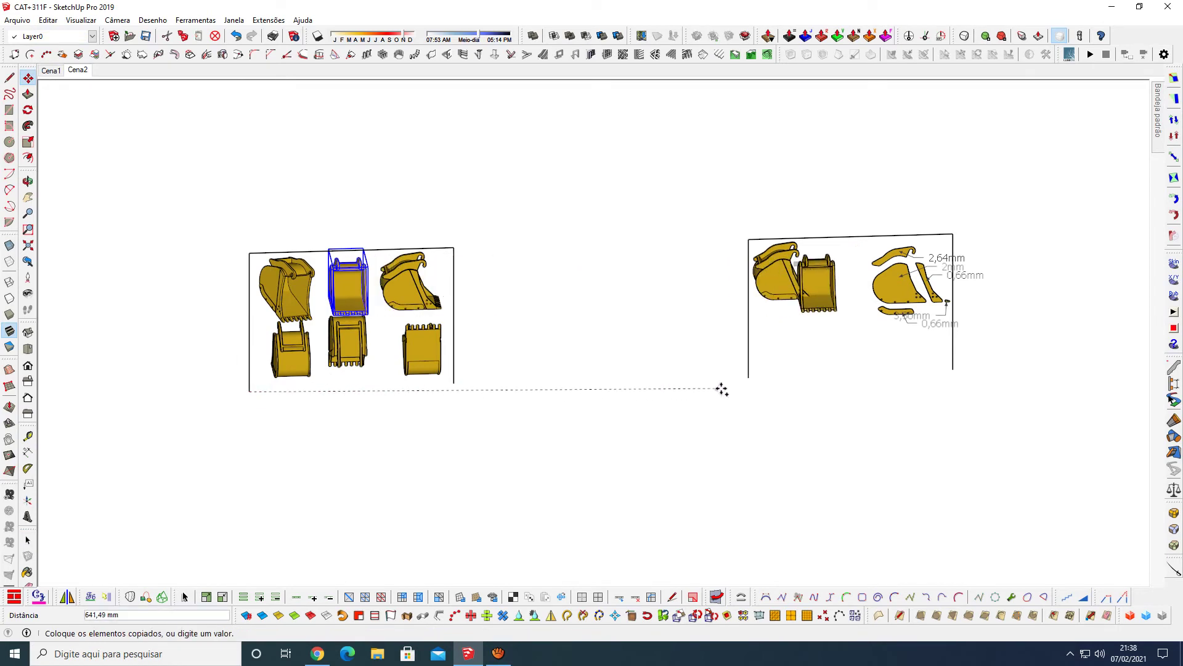
{"action": "left_click", "coordinate": [746, 376]}
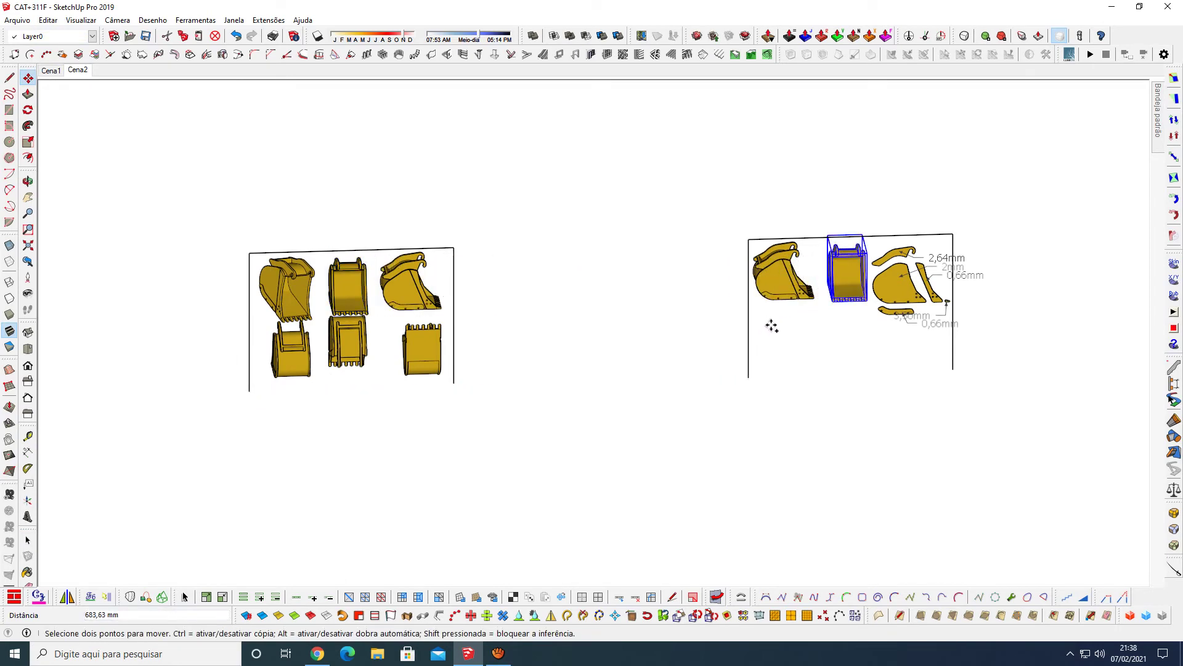
Step: Shift the copied bucket straight down below the side view, then return to scene Cena2
{"action": "left_click", "coordinate": [730, 241]}
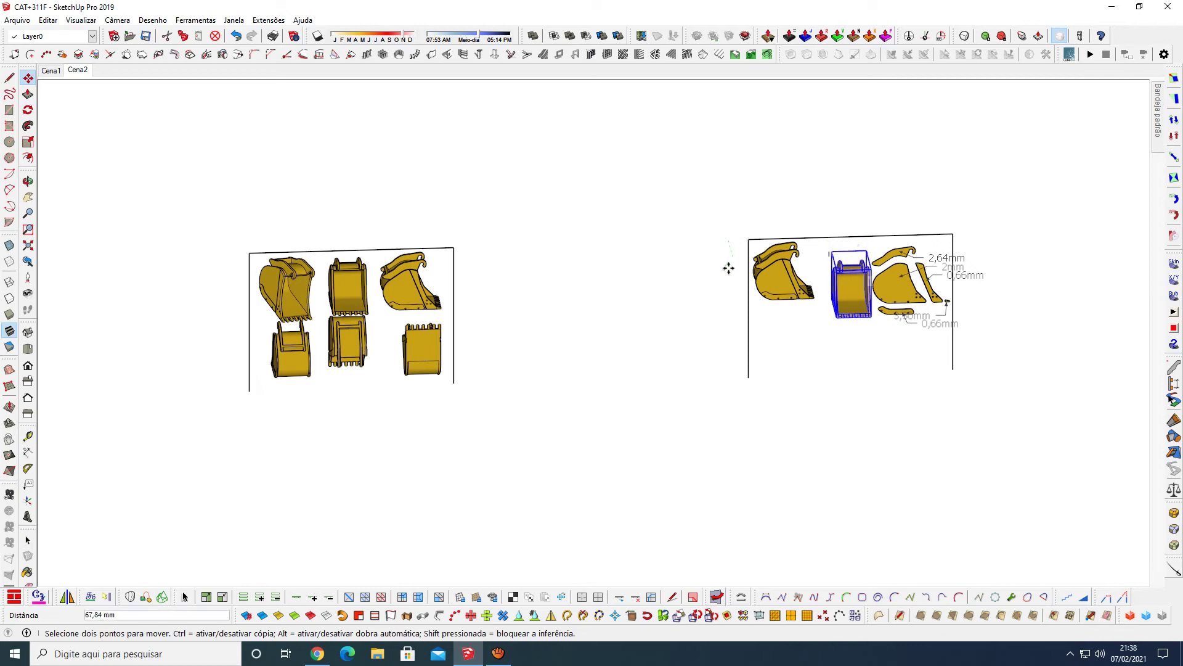
{"action": "key", "text": "Escape"}
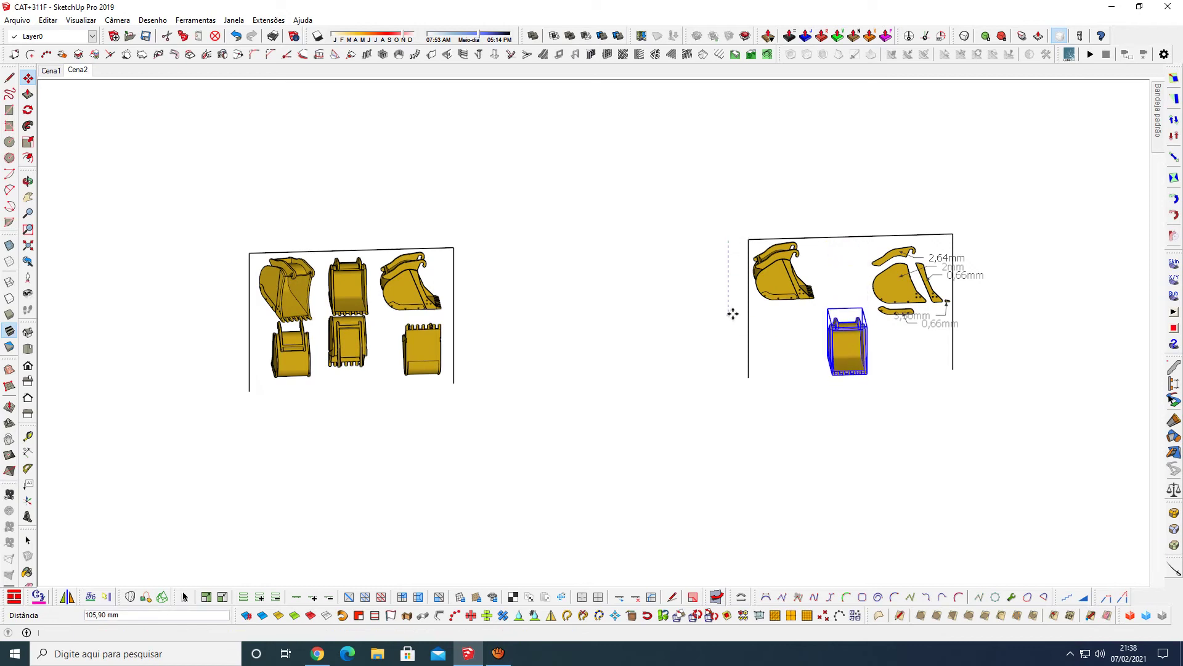
{"action": "key", "text": "space"}
{"action": "left_click", "coordinate": [898, 338]}
{"action": "scroll", "coordinate": [990, 352], "scroll_direction": "up", "scroll_amount": 2}
{"action": "scroll", "coordinate": [980, 353], "scroll_direction": "up", "scroll_amount": 3}
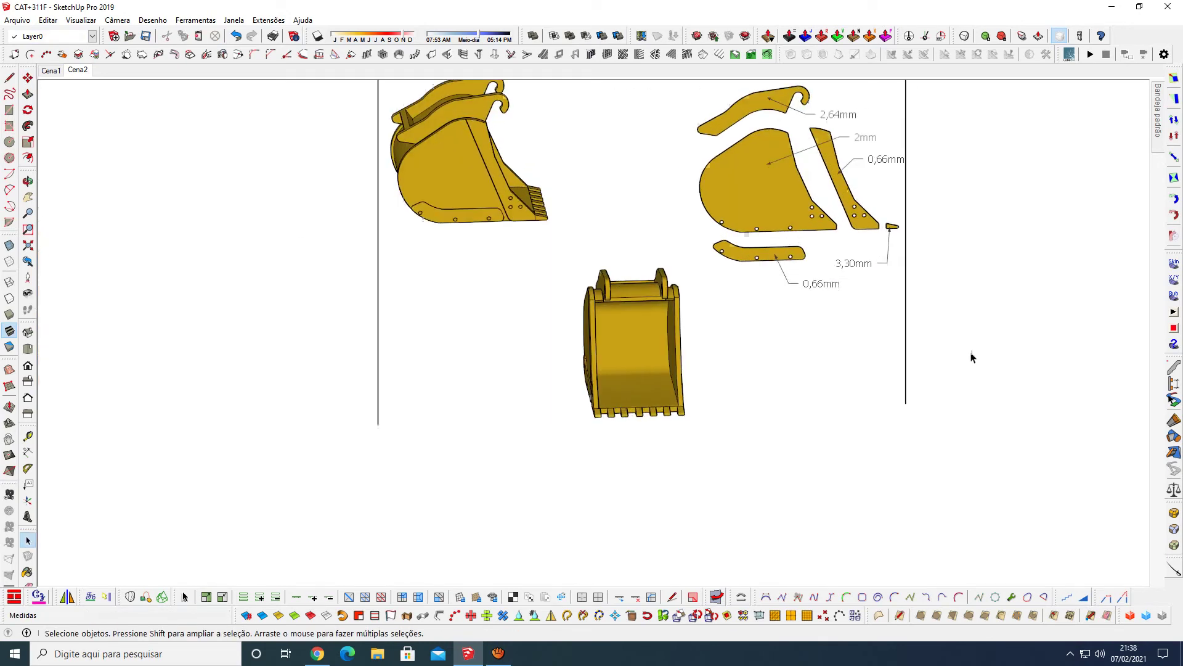
{"action": "scroll", "coordinate": [955, 355], "scroll_direction": "up", "scroll_amount": 2}
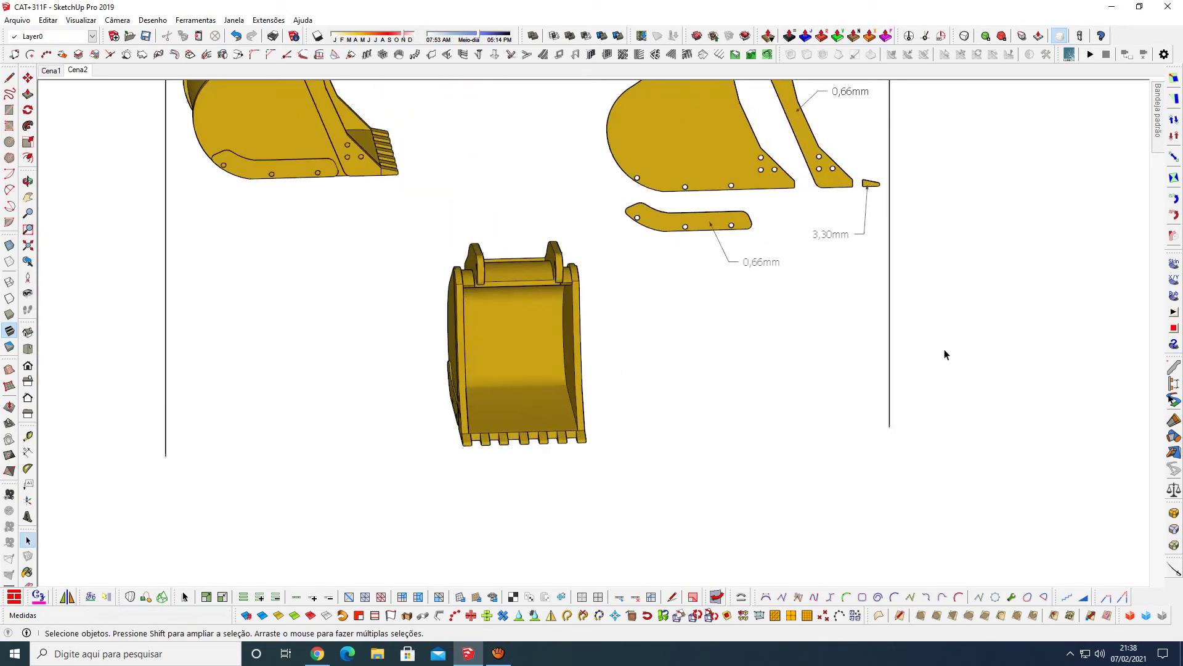
{"action": "left_click", "coordinate": [78, 71]}
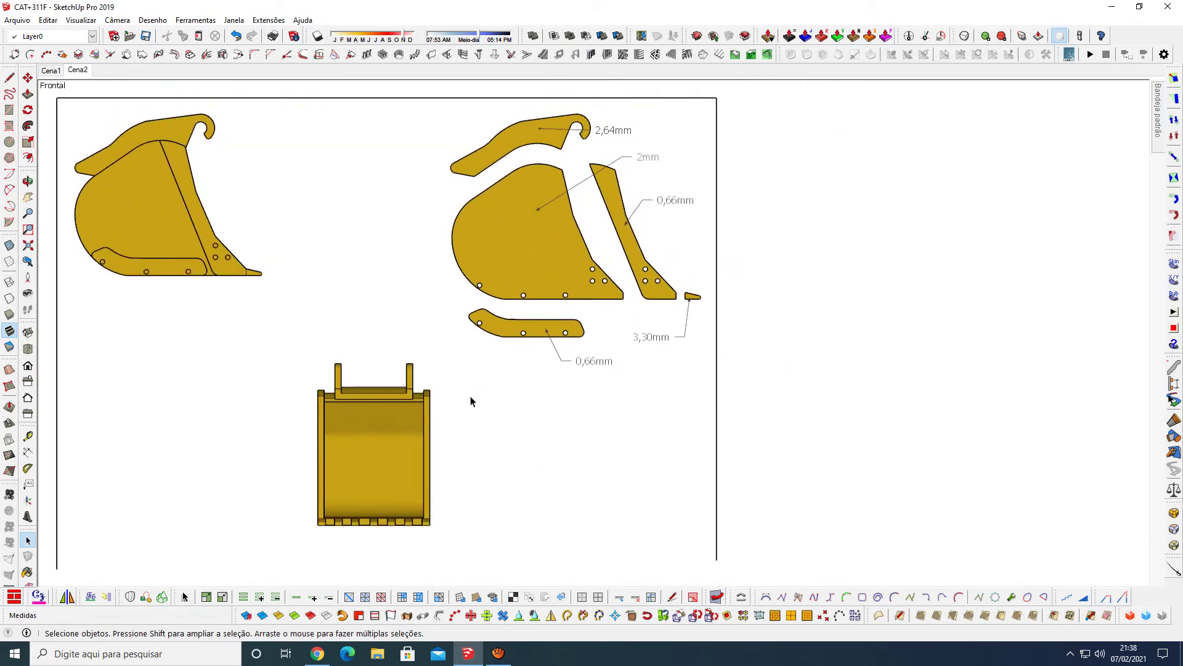
Step: Orbit and zoom around the buckets from several angles, ending on a straight-on front view
{"action": "key", "text": "o"}
{"action": "mouse_move", "coordinate": [383, 435]}
{"action": "left_mouse_down"}
{"action": "mouse_move", "coordinate": [597, 483]}
{"action": "mouse_move", "coordinate": [711, 470]}
{"action": "mouse_move", "coordinate": [526, 470]}
{"action": "mouse_move", "coordinate": [399, 378]}
{"action": "mouse_move", "coordinate": [386, 325]}
{"action": "mouse_move", "coordinate": [676, 454]}
{"action": "mouse_move", "coordinate": [764, 468]}
{"action": "mouse_move", "coordinate": [603, 466]}
{"action": "mouse_move", "coordinate": [455, 405]}
{"action": "mouse_move", "coordinate": [526, 369]}
{"action": "left_mouse_up"}
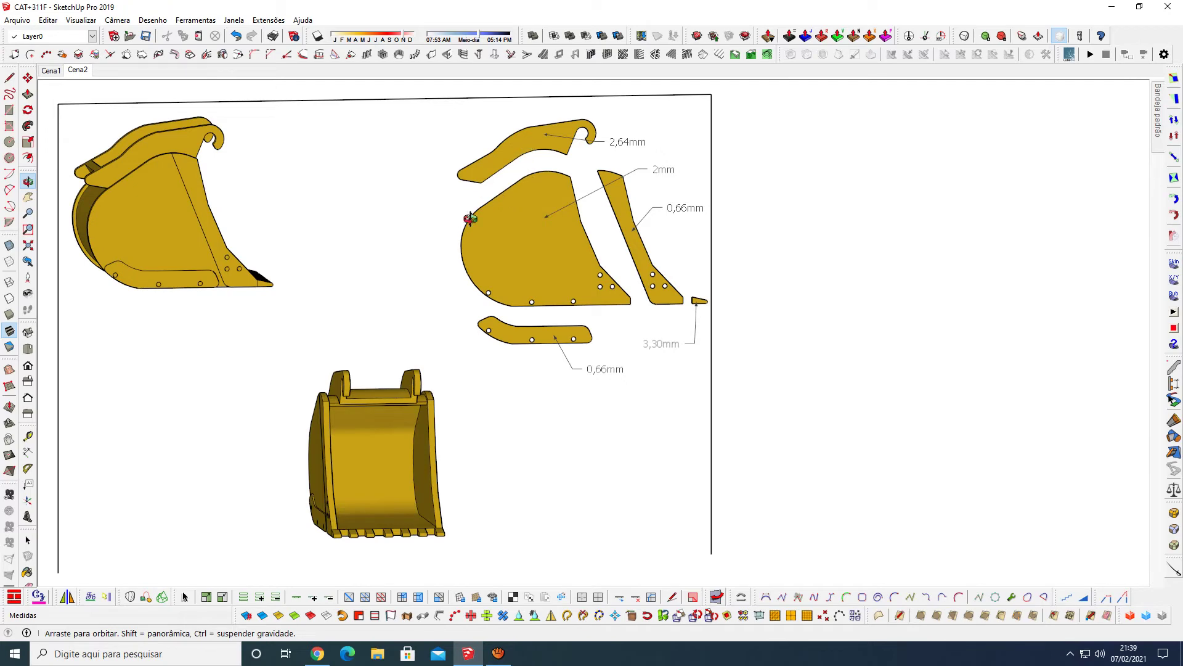
{"action": "left_click_drag", "start_coordinate": [471, 219], "coordinate": [660, 237]}
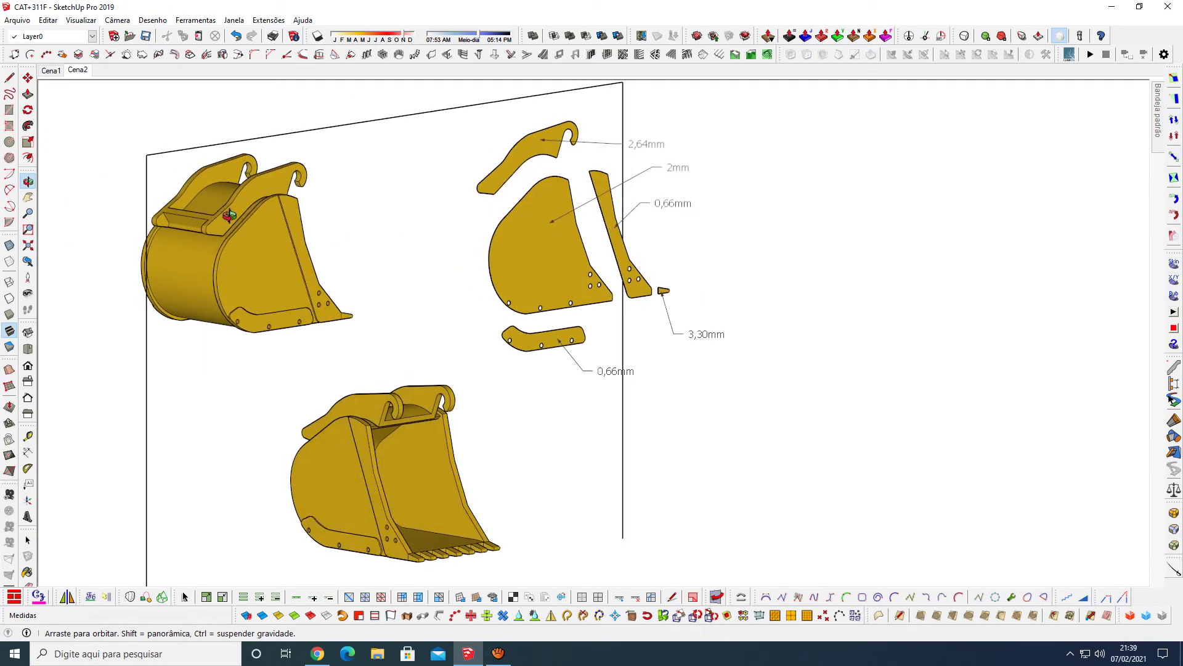
{"action": "scroll", "coordinate": [224, 209], "scroll_direction": "up", "scroll_amount": 1}
{"action": "scroll", "coordinate": [224, 210], "scroll_direction": "up", "scroll_amount": 3}
{"action": "scroll", "coordinate": [224, 210], "scroll_direction": "up", "scroll_amount": 3}
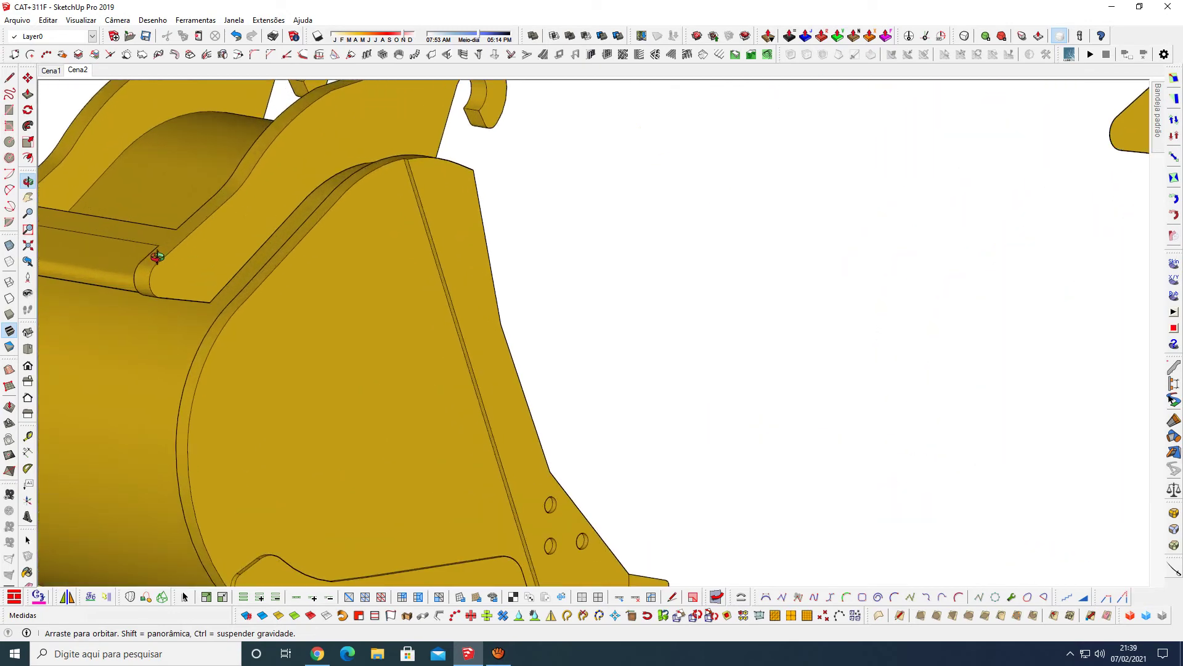
{"action": "scroll", "coordinate": [153, 256], "scroll_direction": "down", "scroll_amount": 5}
{"action": "scroll", "coordinate": [409, 161], "scroll_direction": "up", "scroll_amount": 3}
{"action": "scroll", "coordinate": [409, 161], "scroll_direction": "up", "scroll_amount": 2}
{"action": "scroll", "coordinate": [306, 245], "scroll_direction": "down", "scroll_amount": 2}
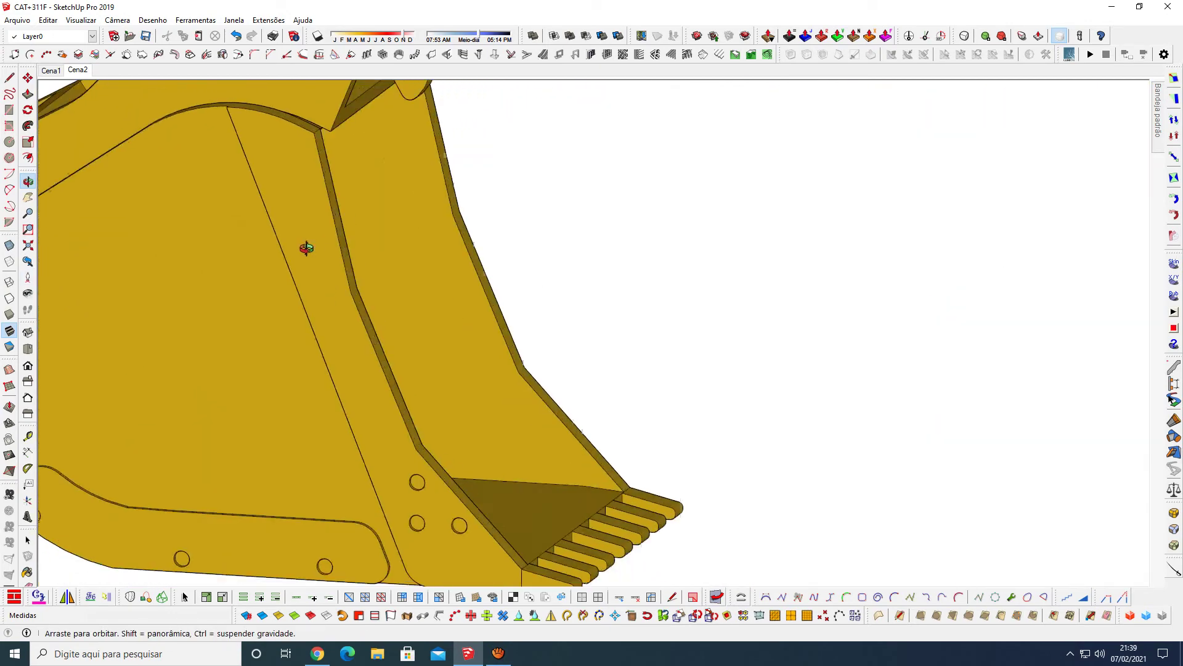
{"action": "scroll", "coordinate": [158, 256], "scroll_direction": "down", "scroll_amount": 3}
{"action": "scroll", "coordinate": [584, 443], "scroll_direction": "down", "scroll_amount": 3}
{"action": "scroll", "coordinate": [513, 268], "scroll_direction": "down", "scroll_amount": 1}
{"action": "scroll", "coordinate": [513, 269], "scroll_direction": "up", "scroll_amount": 2}
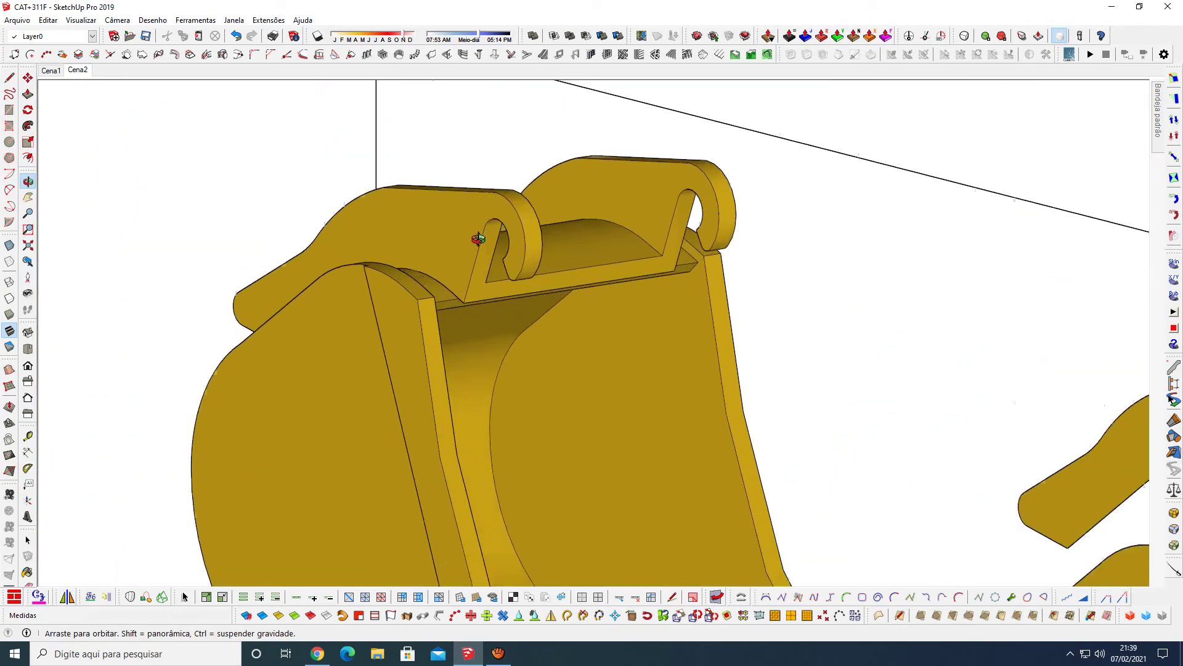
{"action": "scroll", "coordinate": [479, 238], "scroll_direction": "up", "scroll_amount": 2}
{"action": "scroll", "coordinate": [479, 234], "scroll_direction": "up", "scroll_amount": 2}
{"action": "scroll", "coordinate": [573, 281], "scroll_direction": "up", "scroll_amount": 2}
{"action": "mouse_move", "coordinate": [573, 280]}
{"action": "left_mouse_down"}
{"action": "mouse_move", "coordinate": [664, 307]}
{"action": "mouse_move", "coordinate": [664, 214]}
{"action": "left_mouse_up"}
{"action": "mouse_move", "coordinate": [654, 242]}
{"action": "left_mouse_down"}
{"action": "mouse_move", "coordinate": [613, 290]}
{"action": "mouse_move", "coordinate": [563, 423]}
{"action": "mouse_move", "coordinate": [560, 250]}
{"action": "left_mouse_up"}
{"action": "scroll", "coordinate": [559, 249], "scroll_direction": "down", "scroll_amount": 5}
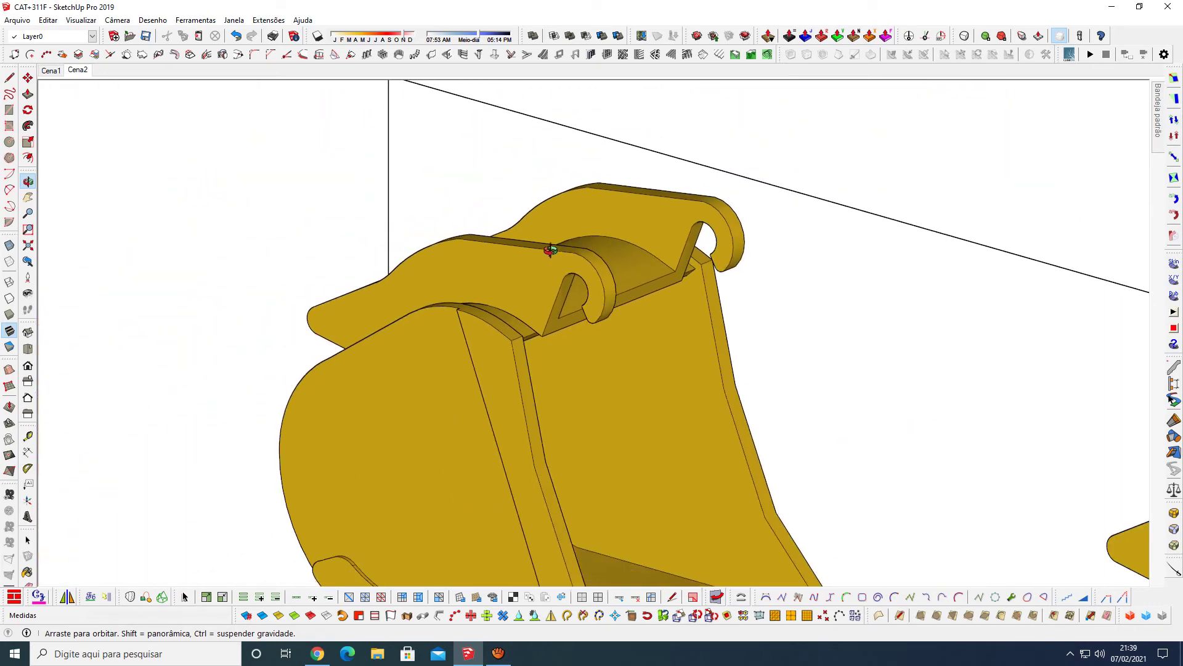
{"action": "scroll", "coordinate": [493, 249], "scroll_direction": "down", "scroll_amount": 5}
{"action": "scroll", "coordinate": [362, 167], "scroll_direction": "down", "scroll_amount": 3}
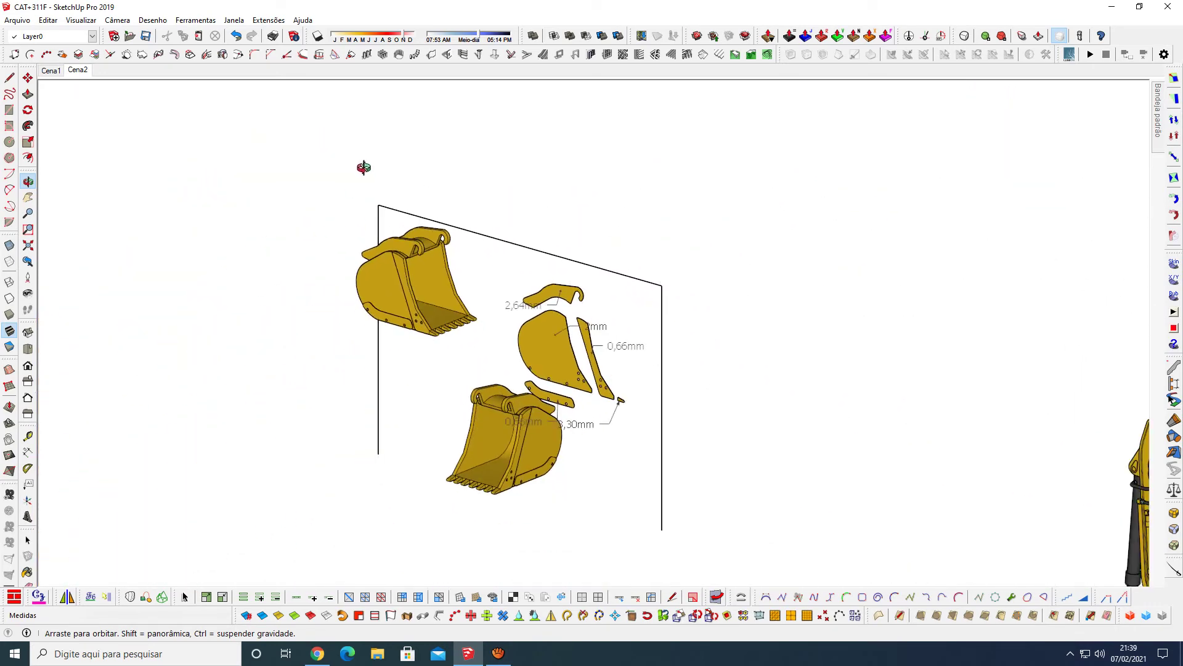
{"action": "scroll", "coordinate": [362, 166], "scroll_direction": "down", "scroll_amount": 1}
{"action": "scroll", "coordinate": [554, 382], "scroll_direction": "up", "scroll_amount": 3}
{"action": "scroll", "coordinate": [554, 439], "scroll_direction": "up", "scroll_amount": 1}
{"action": "mouse_move", "coordinate": [555, 439]}
{"action": "left_mouse_down"}
{"action": "mouse_move", "coordinate": [701, 302]}
{"action": "mouse_move", "coordinate": [673, 313]}
{"action": "left_mouse_up"}
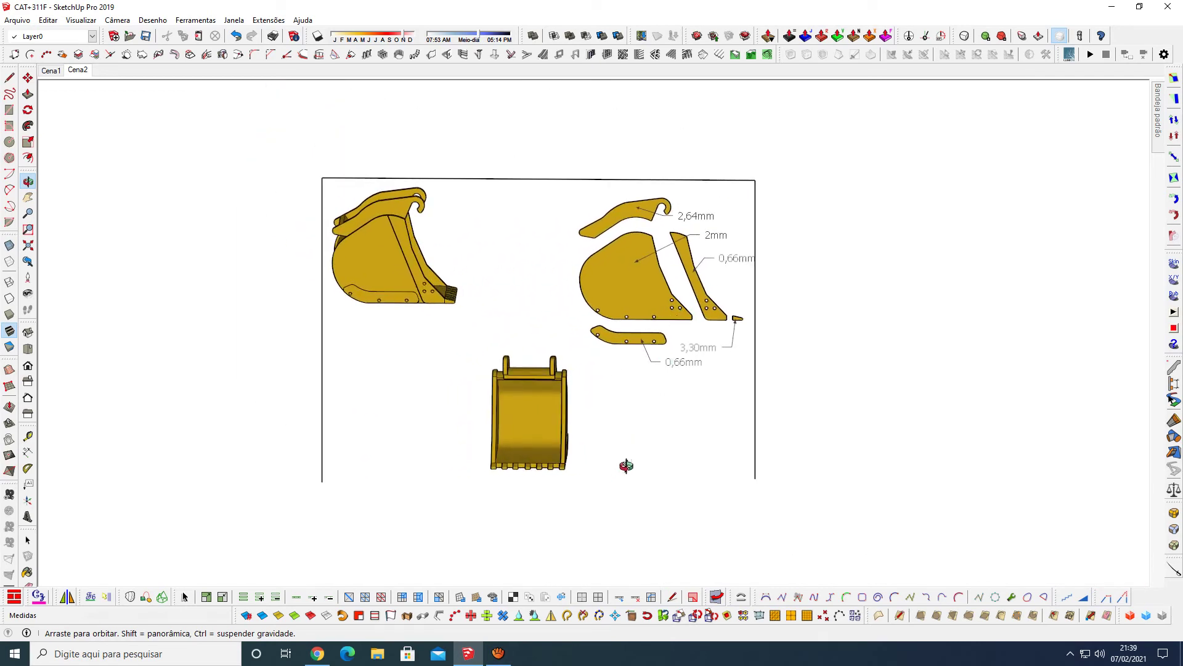
Step: Delete the lower front-facing bucket and return to the Cena2 frontal scene
{"action": "key", "text": "space"}
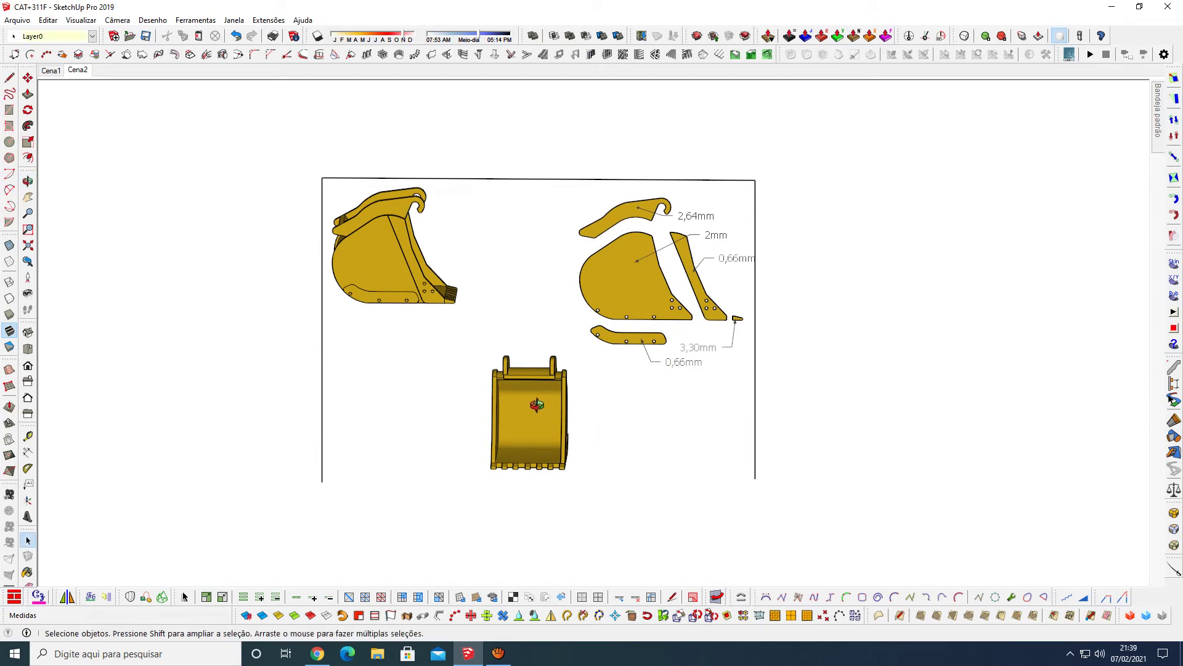
{"action": "left_click", "coordinate": [540, 414]}
{"action": "key", "text": "Delete"}
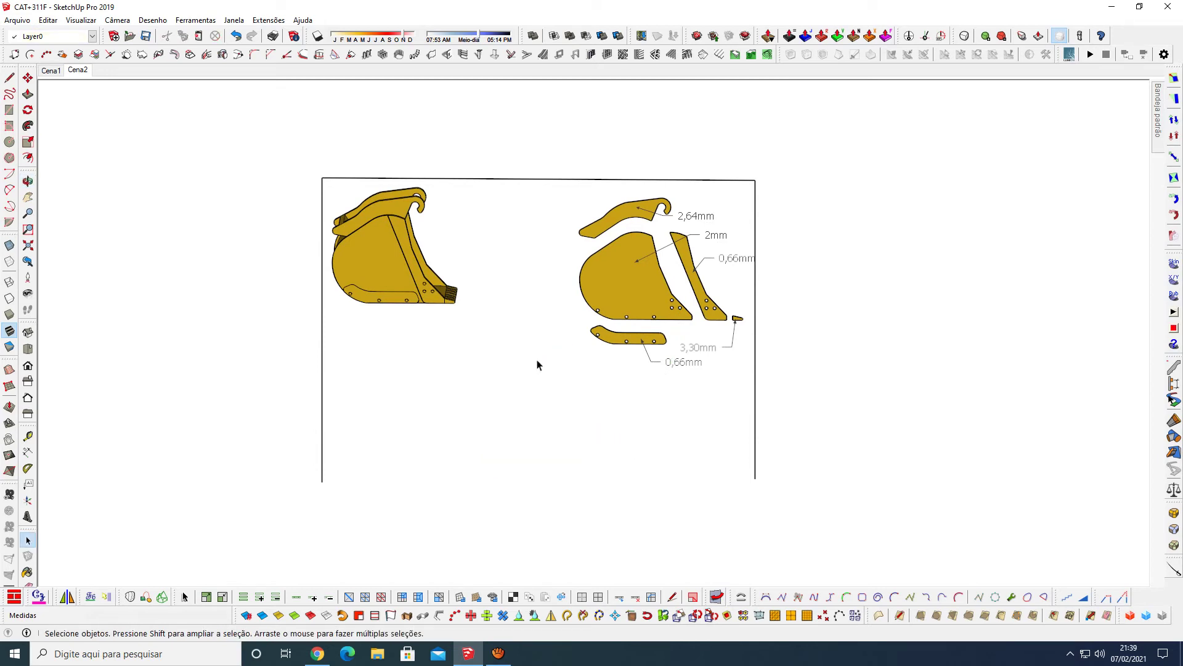
{"action": "left_click", "coordinate": [77, 71]}
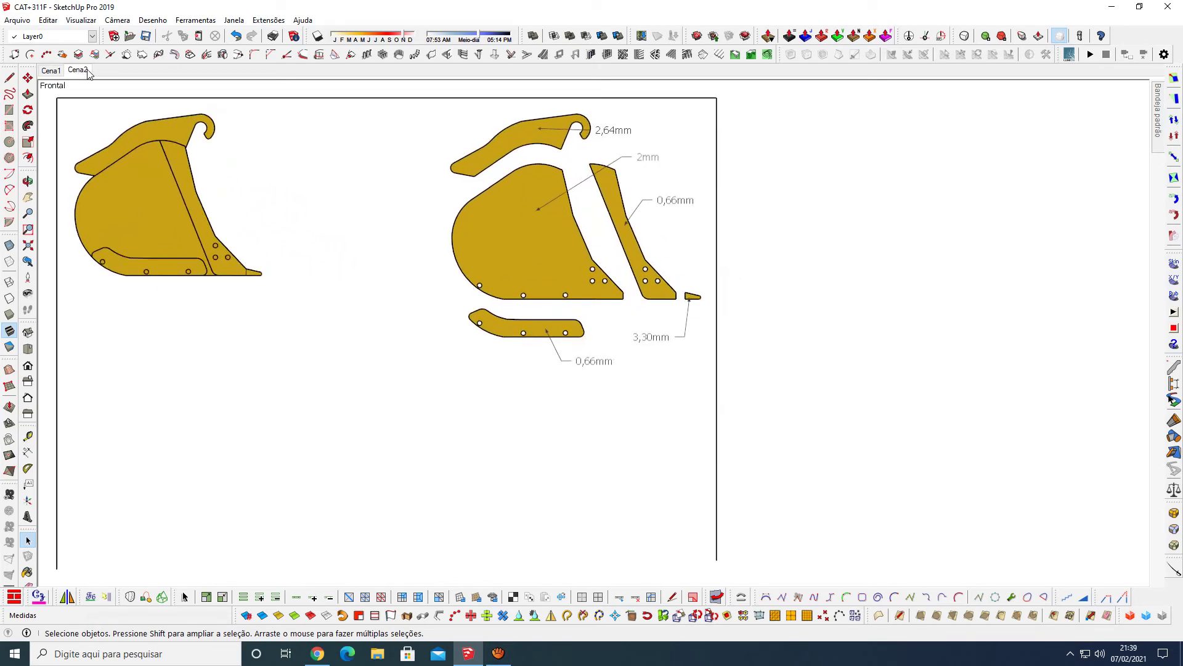
Step: Delete the sheet's right border line and switch the display to Hidden Line style
{"action": "left_click_drag", "start_coordinate": [731, 425], "coordinate": [682, 445]}
{"action": "key", "text": "Delete"}
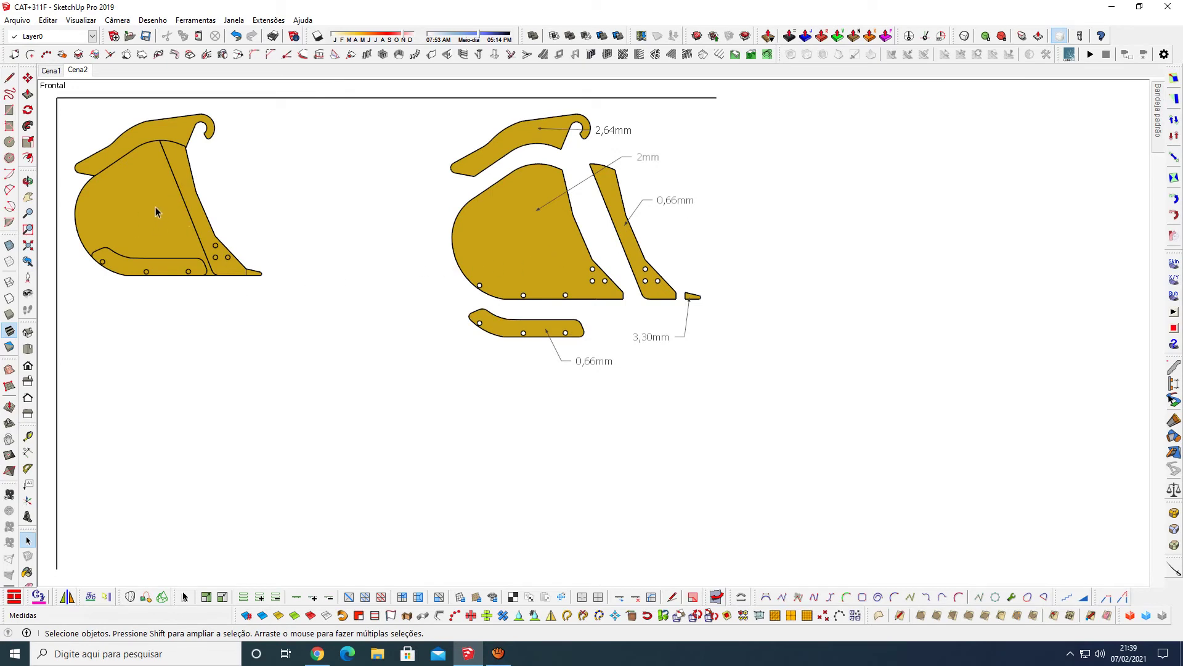
{"action": "left_click", "coordinate": [10, 299]}
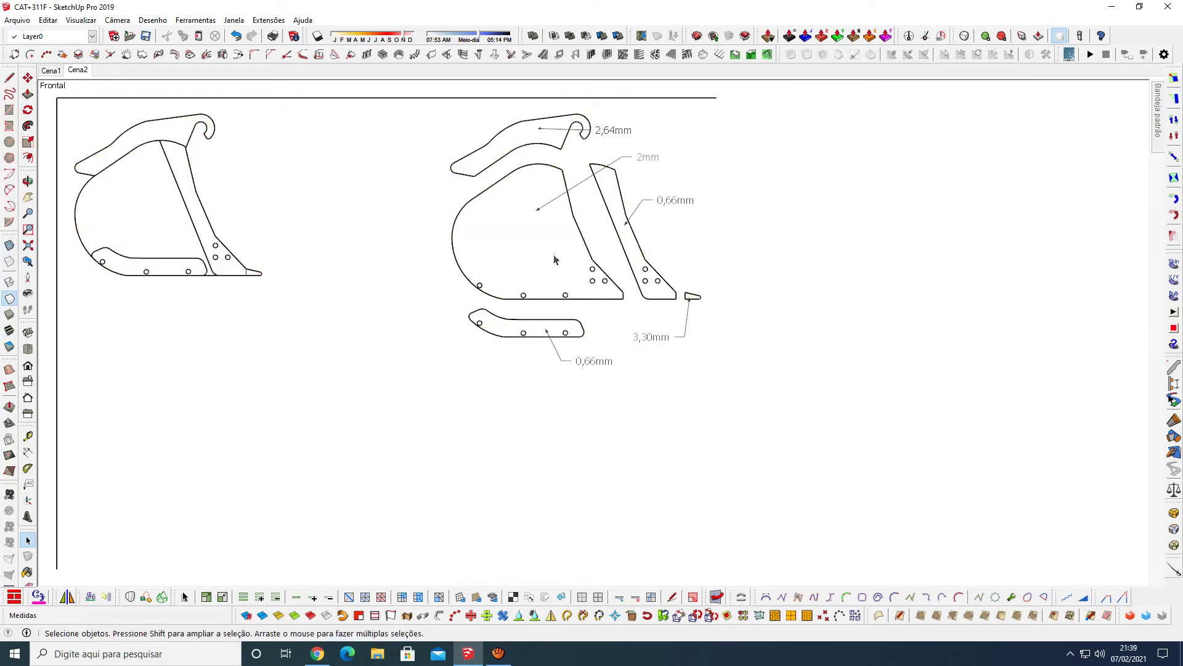
{"action": "left_click", "coordinate": [18, 20]}
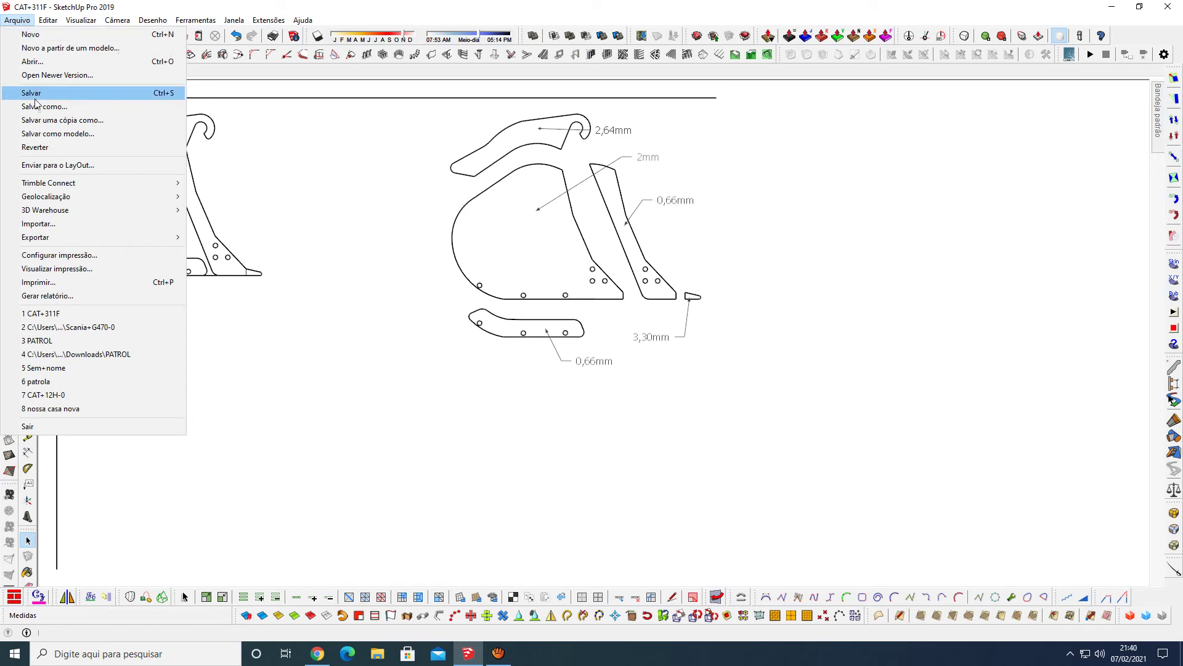
{"action": "left_click", "coordinate": [68, 258]}
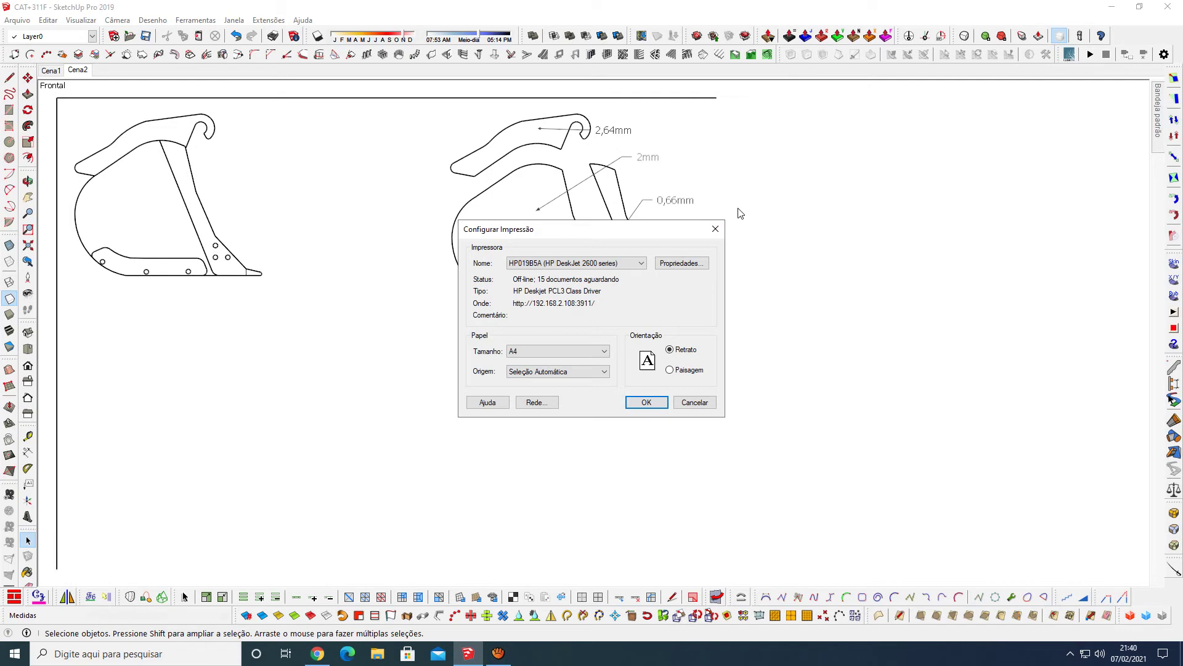
{"action": "left_click", "coordinate": [715, 229]}
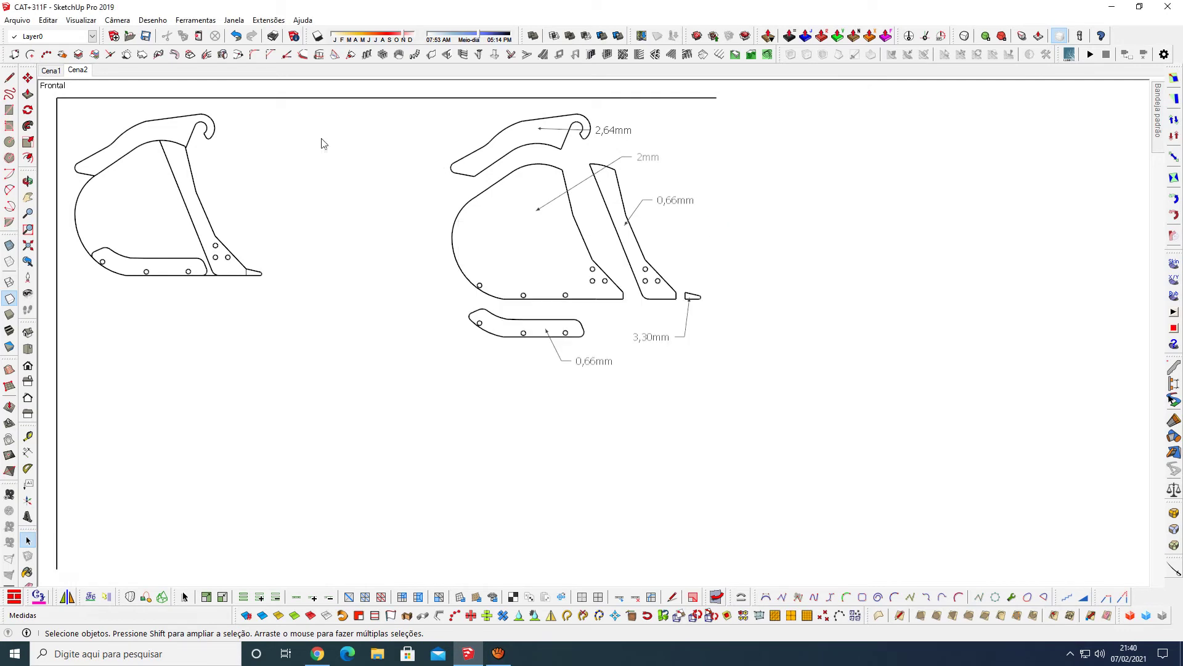
{"action": "left_click", "coordinate": [18, 21]}
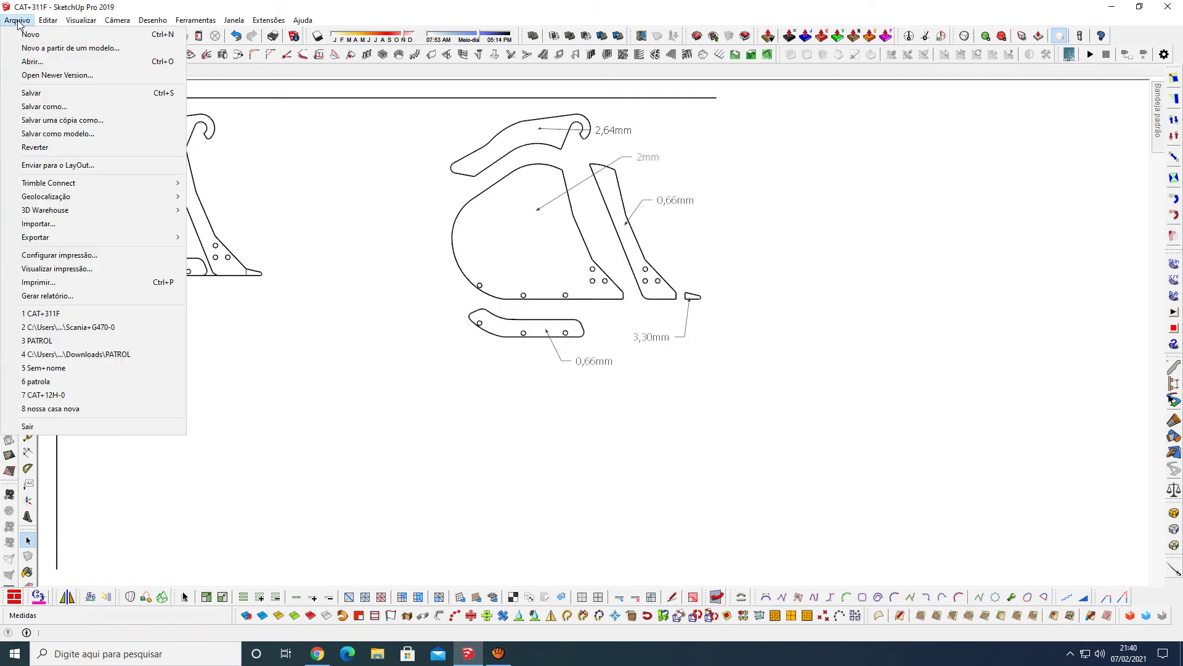
{"action": "left_click", "coordinate": [90, 269]}
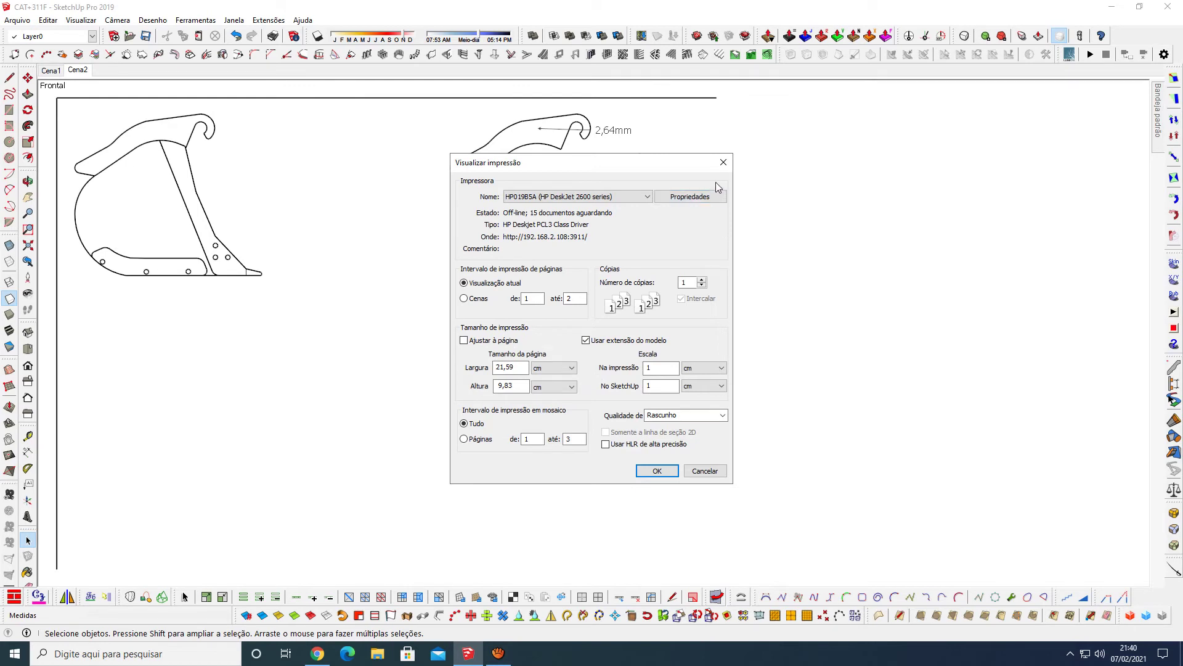
{"action": "left_click", "coordinate": [724, 164]}
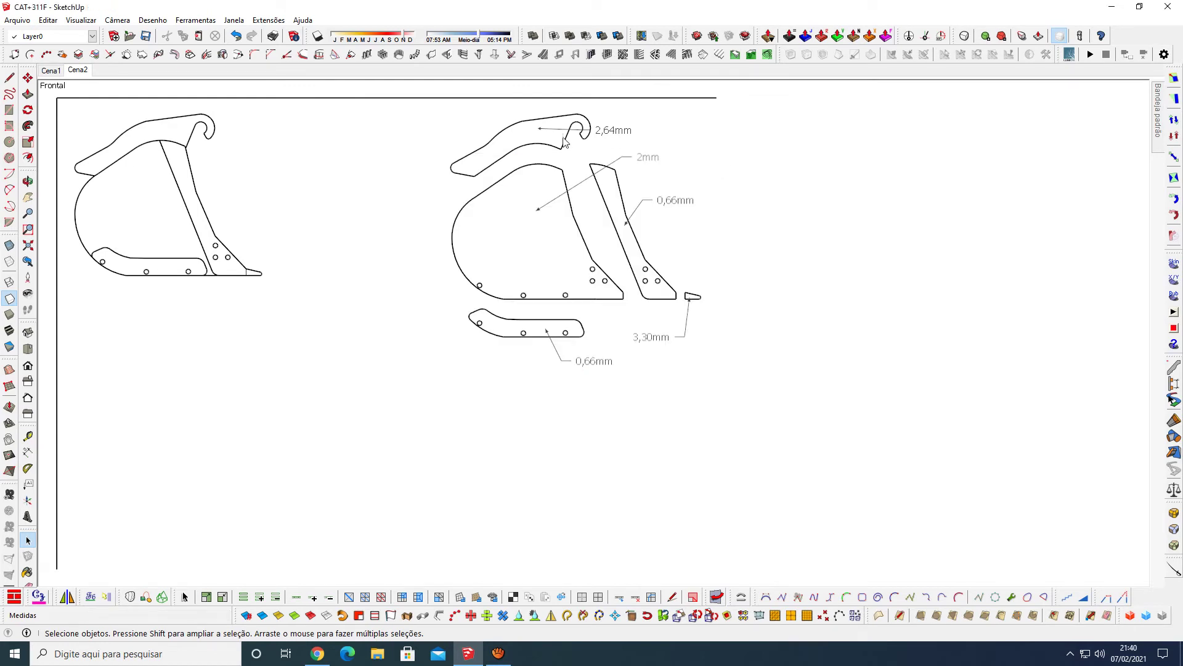
{"action": "left_click", "coordinate": [17, 20]}
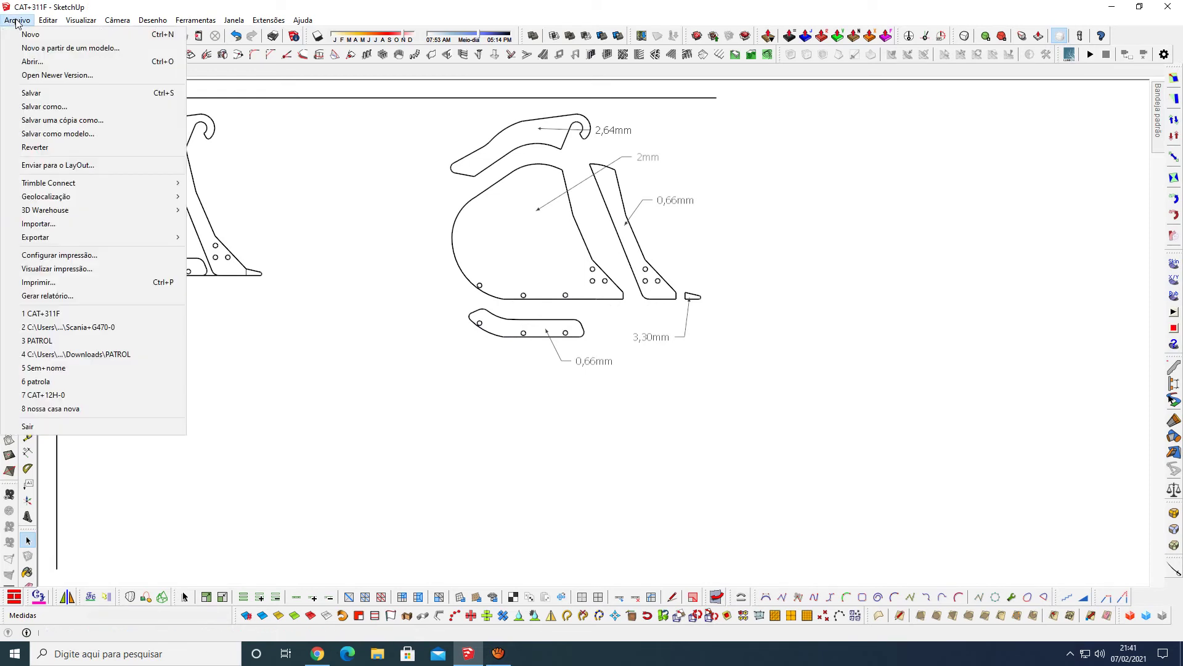
Step: Review the print settings (HP DeskJet, one copy, 1:1 scale), then close them and the Arquivo menu
{"action": "left_click", "coordinate": [64, 288]}
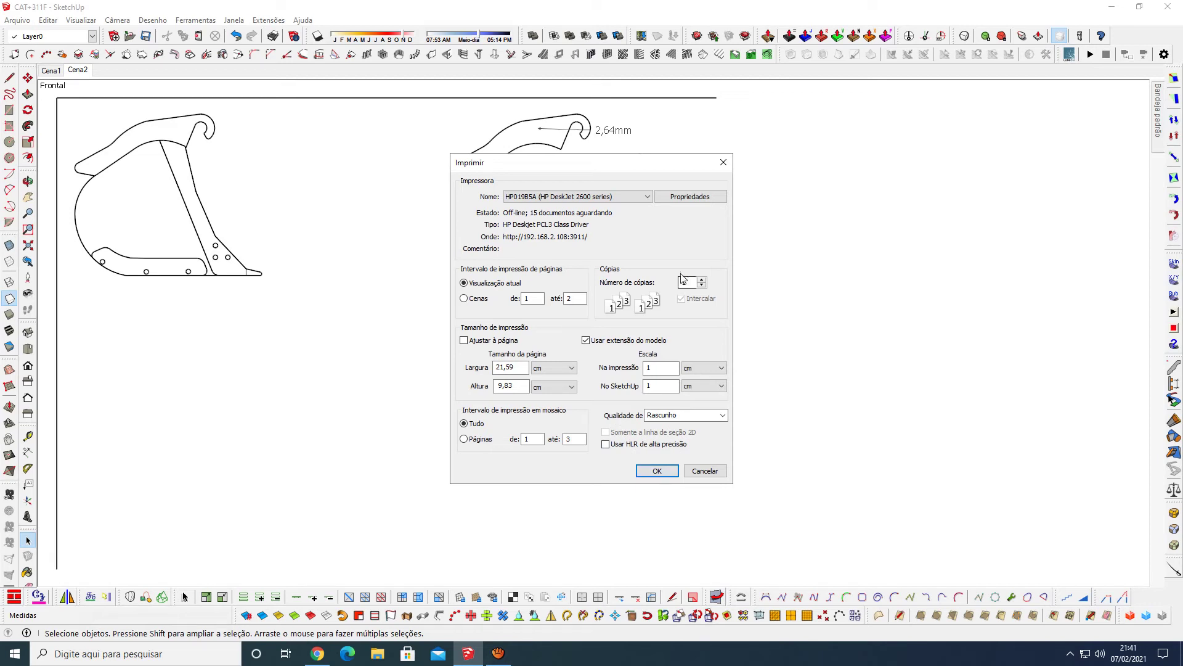
{"action": "left_click", "coordinate": [723, 162]}
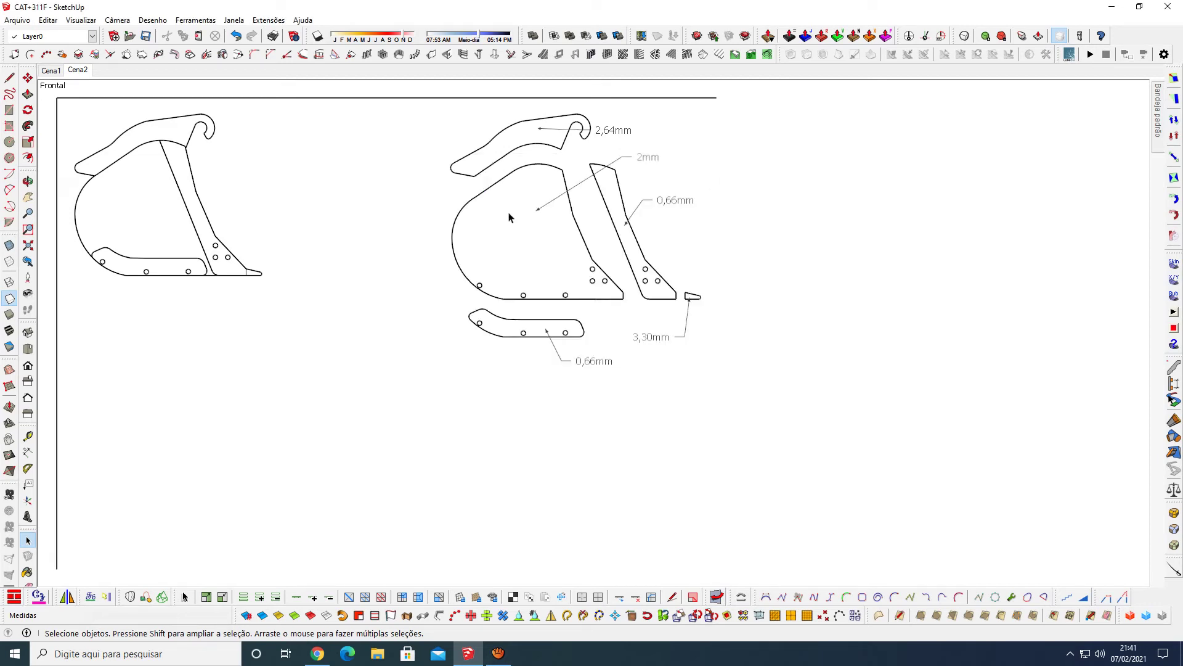
{"action": "left_click", "coordinate": [16, 23]}
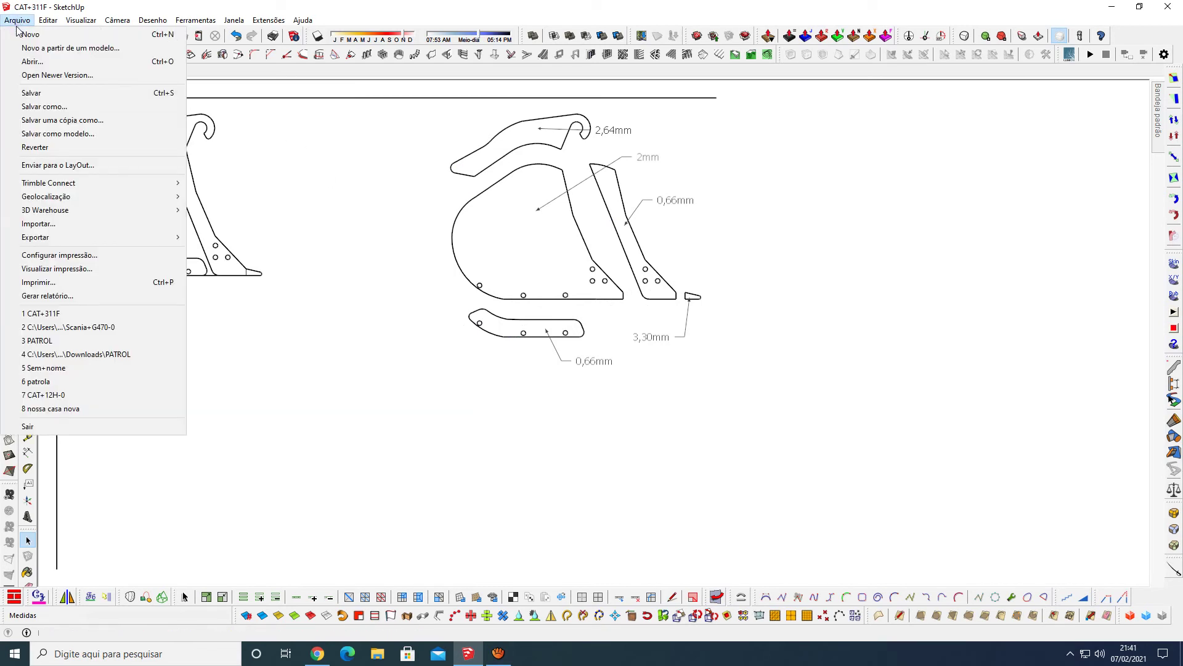
{"action": "left_click", "coordinate": [329, 298]}
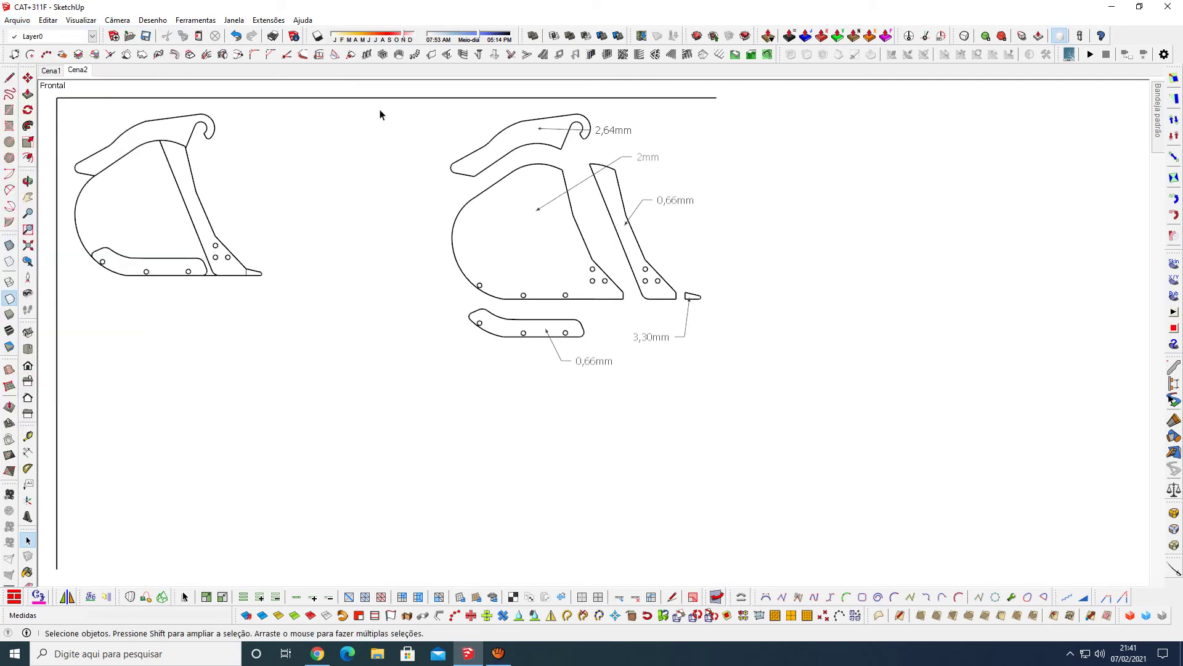
Step: Move the left and right bucket drawings toward each other and delete the frame's top and left edges
{"action": "left_click_drag", "start_coordinate": [65, 105], "coordinate": [323, 357]}
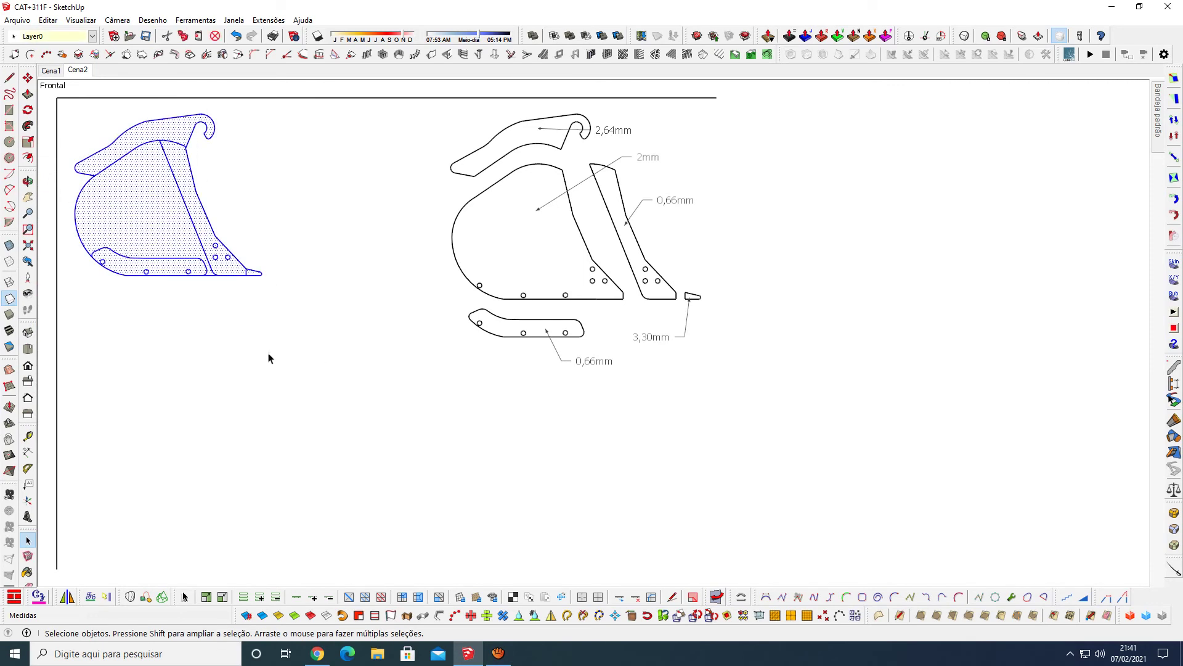
{"action": "key", "text": "m"}
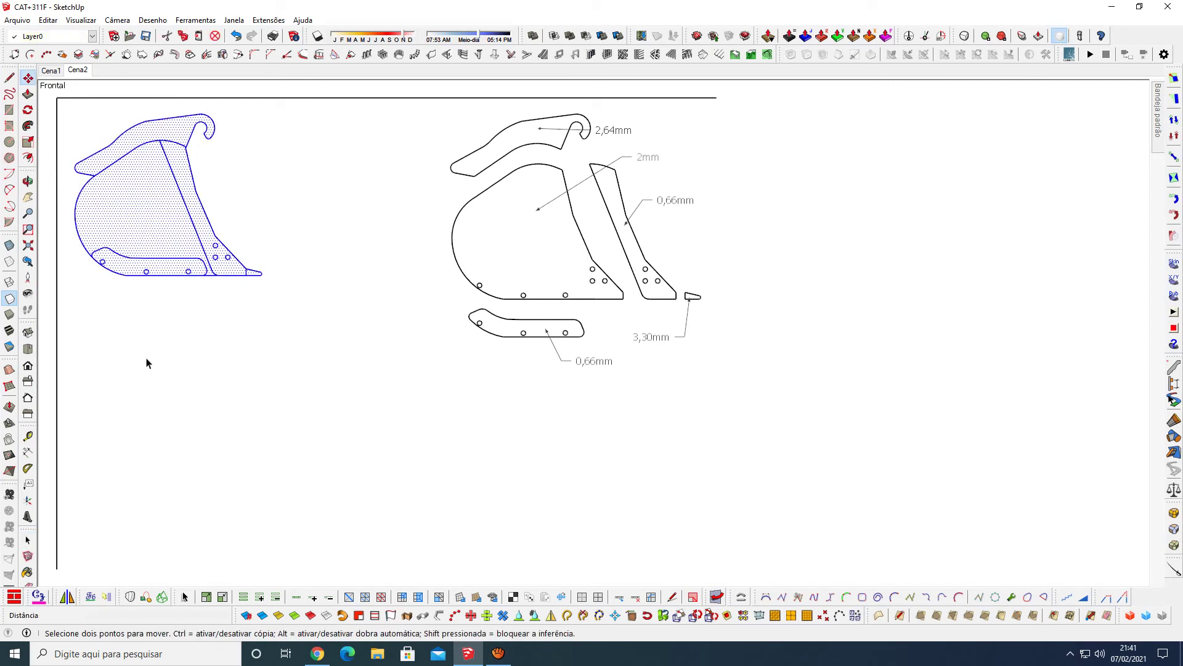
{"action": "left_click_drag", "start_coordinate": [148, 357], "coordinate": [172, 358]}
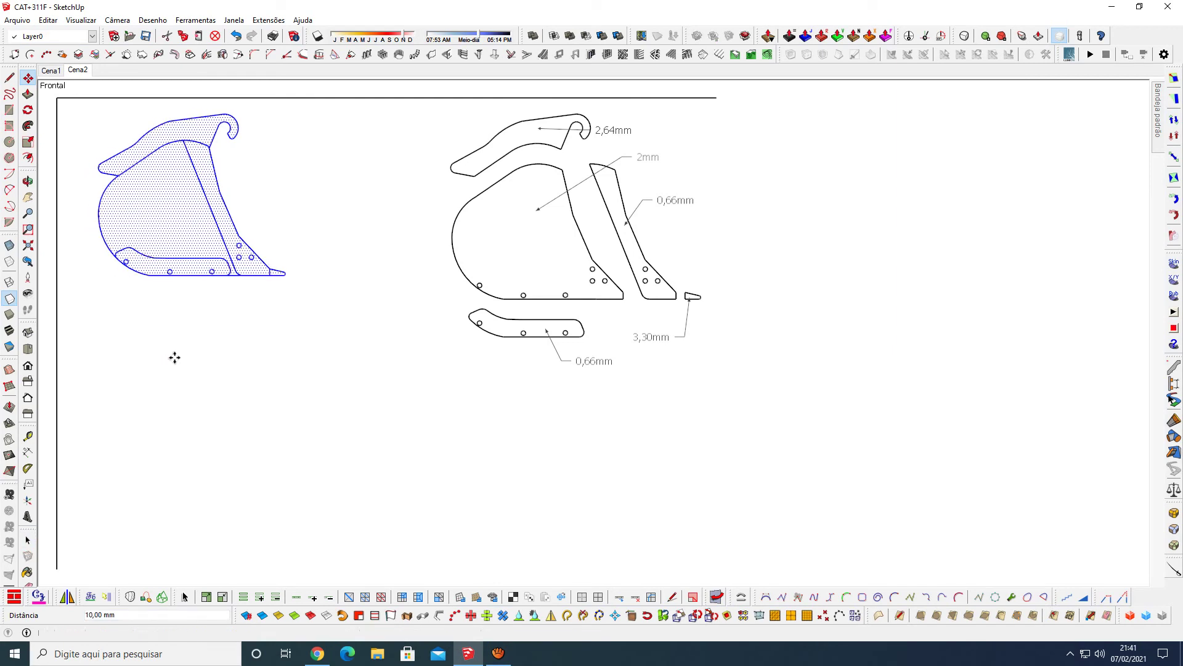
{"action": "key", "text": "space"}
{"action": "left_click_drag", "start_coordinate": [405, 113], "coordinate": [764, 455]}
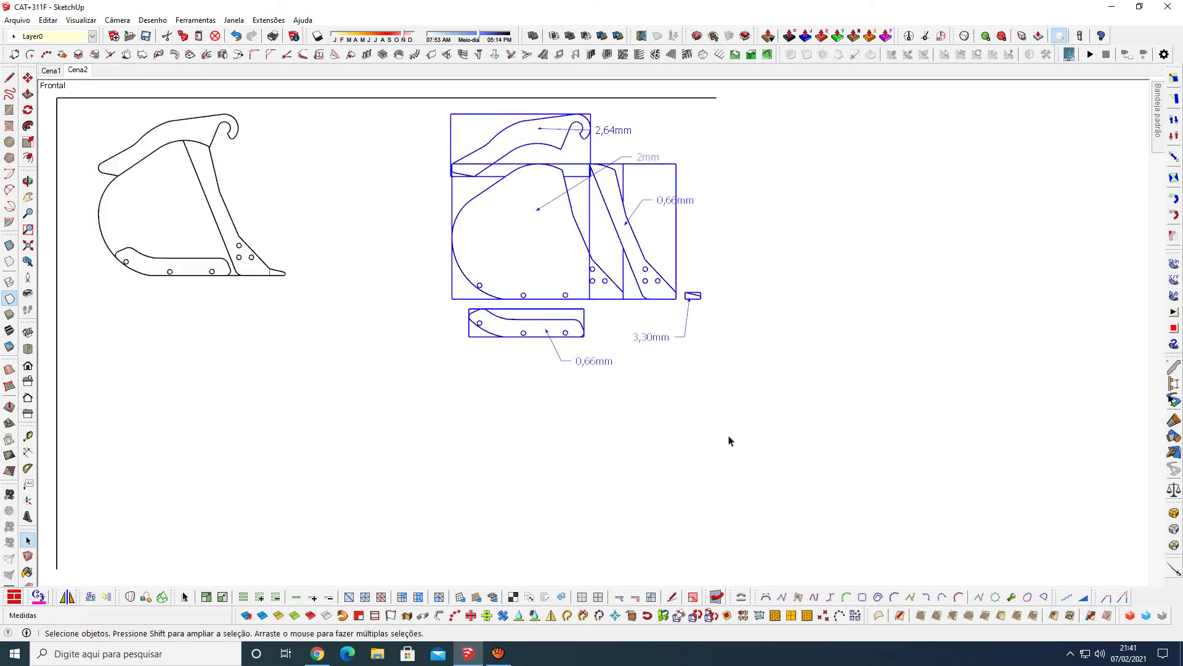
{"action": "key", "text": "m"}
{"action": "left_click_drag", "start_coordinate": [722, 436], "coordinate": [697, 428]}
{"action": "left_click", "coordinate": [802, 321]}
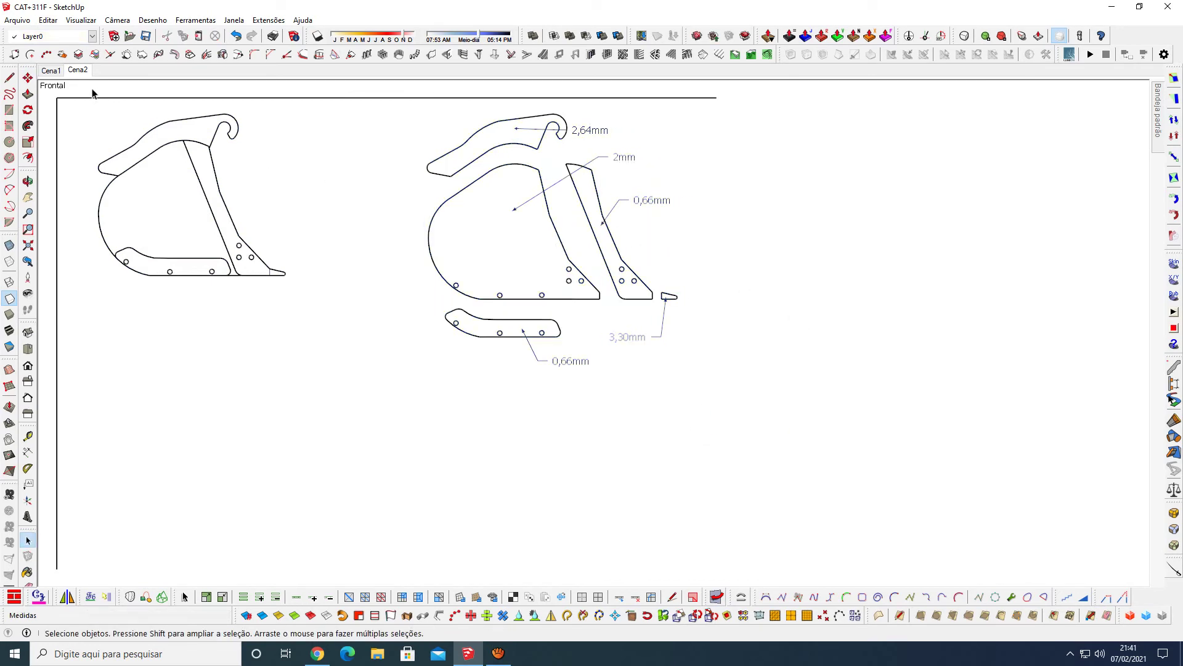
{"action": "left_click", "coordinate": [54, 130]}
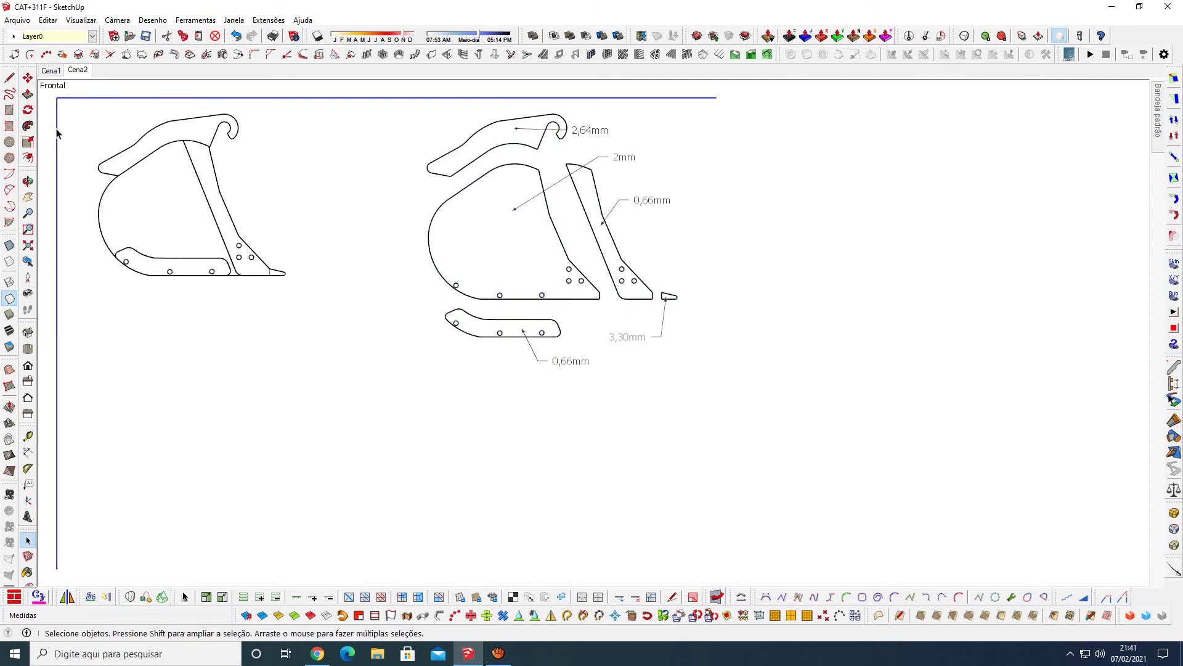
{"action": "key", "text": "Delete"}
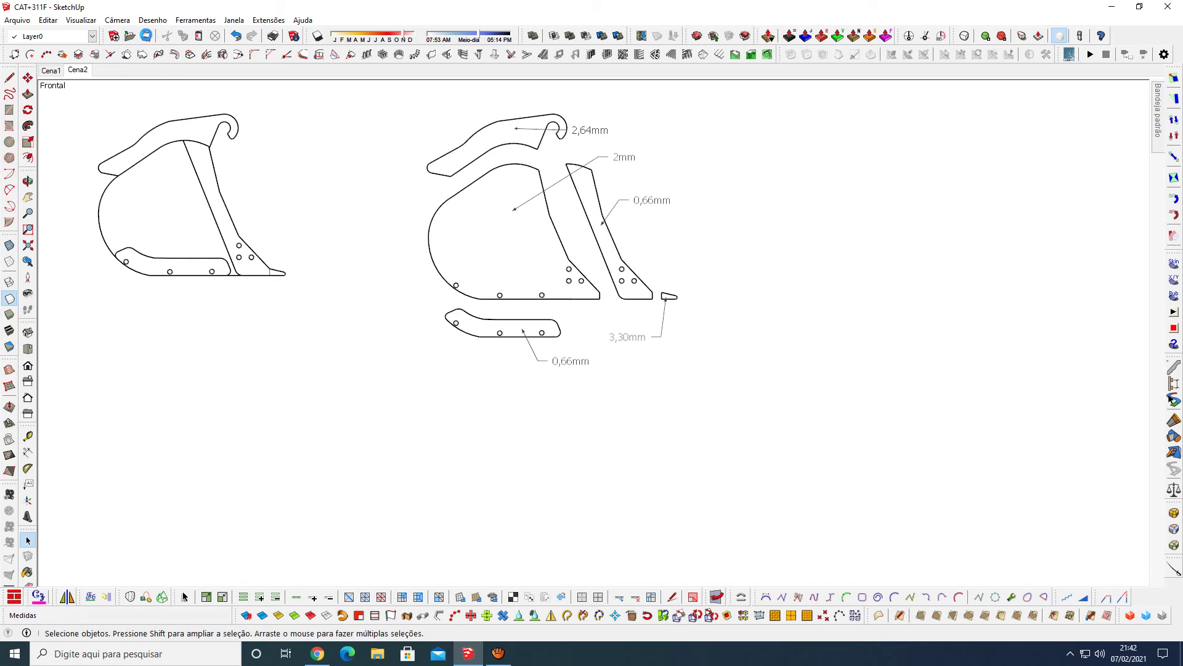
Step: Export the view as a 2D graphic in PDF format named CAT+311F
{"action": "left_click", "coordinate": [25, 21]}
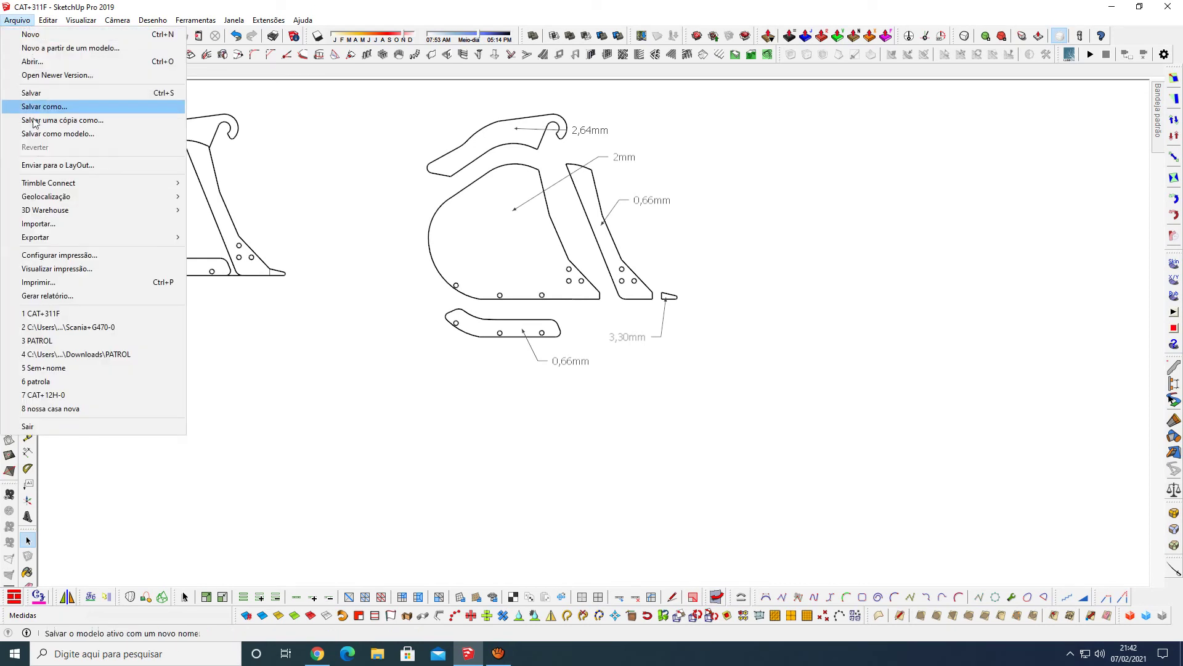
{"action": "mouse_move", "coordinate": [55, 236]}
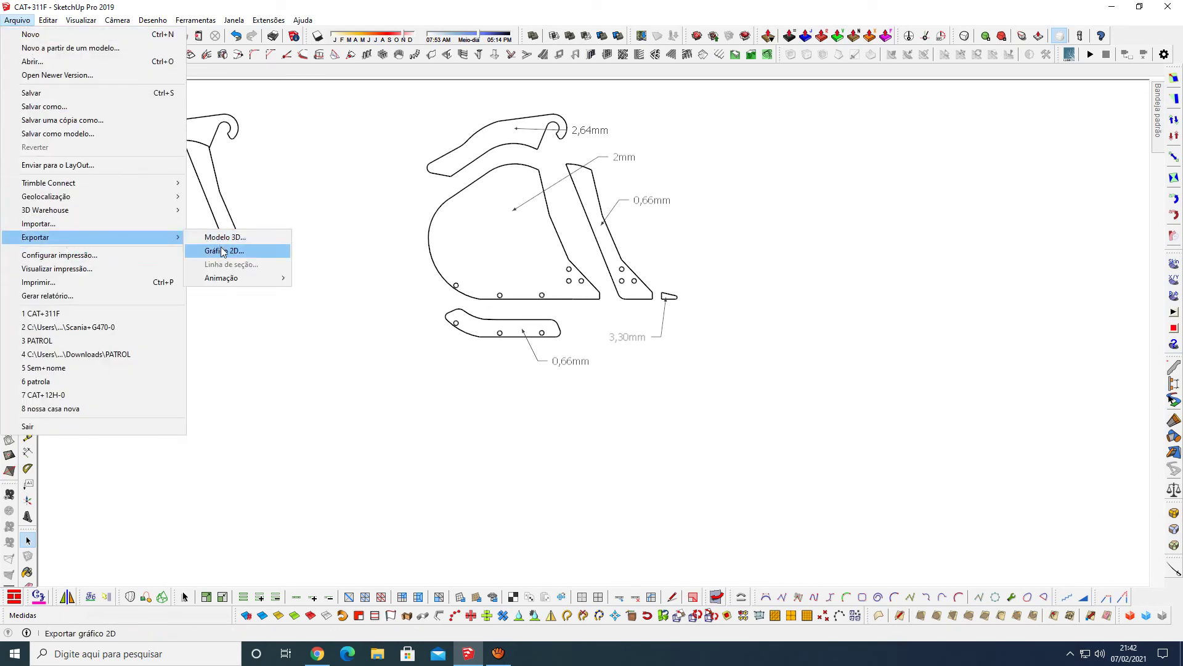
{"action": "left_click", "coordinate": [225, 251]}
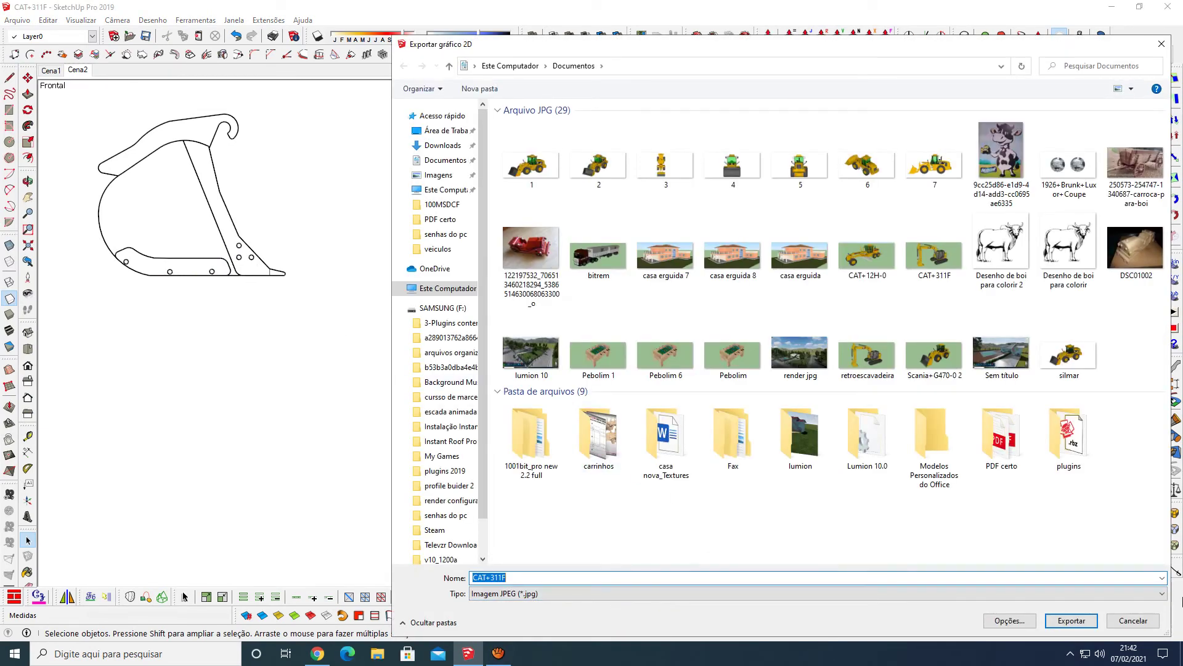
{"action": "left_click", "coordinate": [1162, 593]}
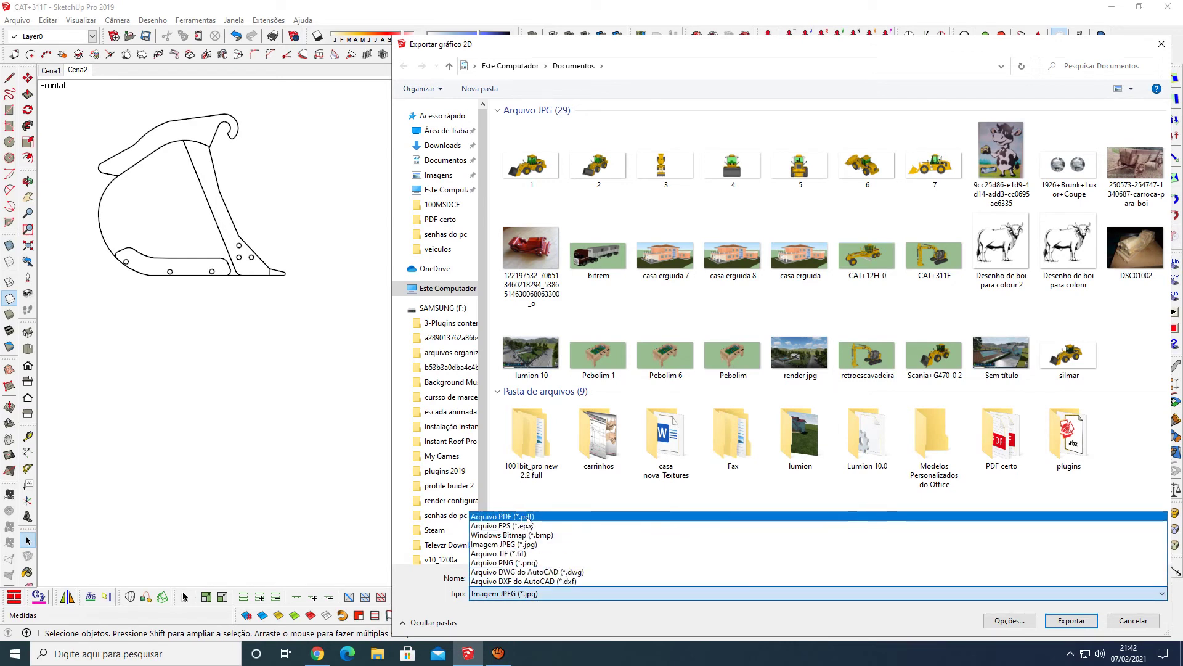
{"action": "left_click", "coordinate": [572, 518]}
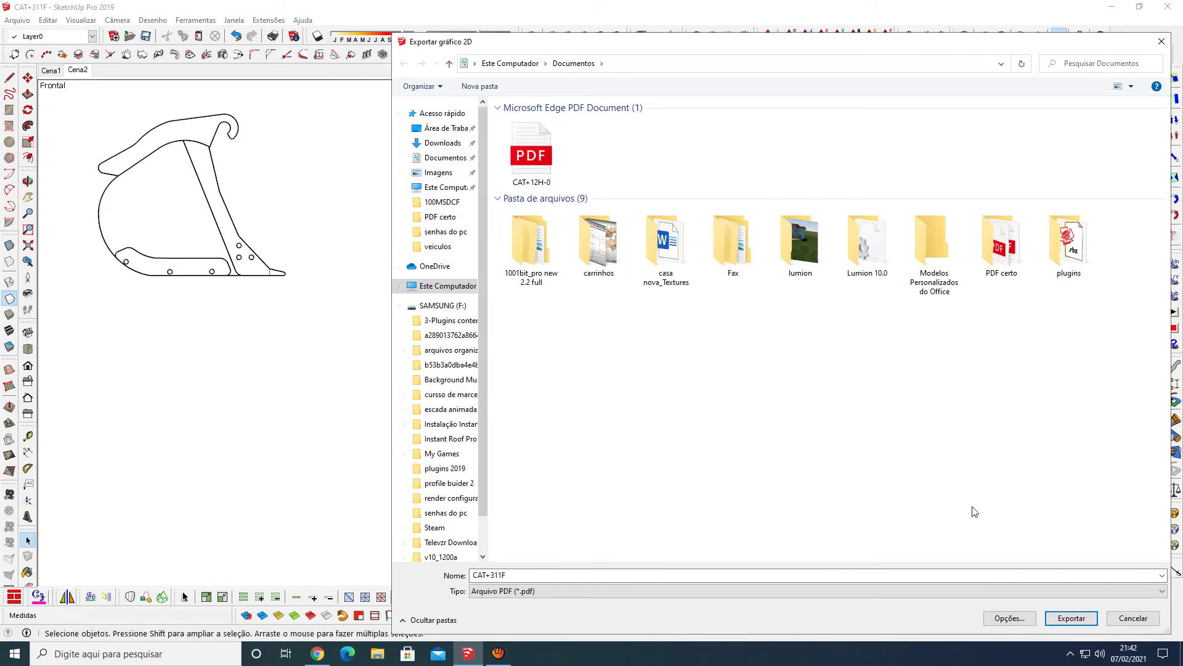
{"action": "left_click", "coordinate": [1078, 625]}
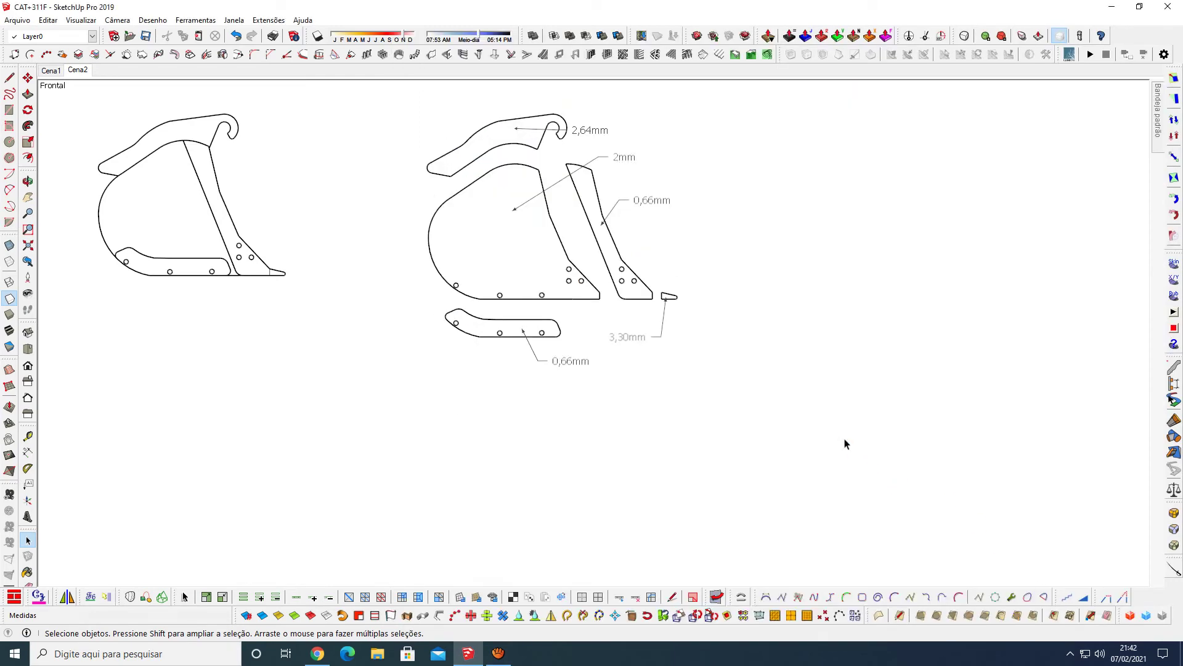
Step: Minimize SketchUp and open CAT+311F.pdf from Documentos in a maximized File Explorer
{"action": "left_click", "coordinate": [1113, 10]}
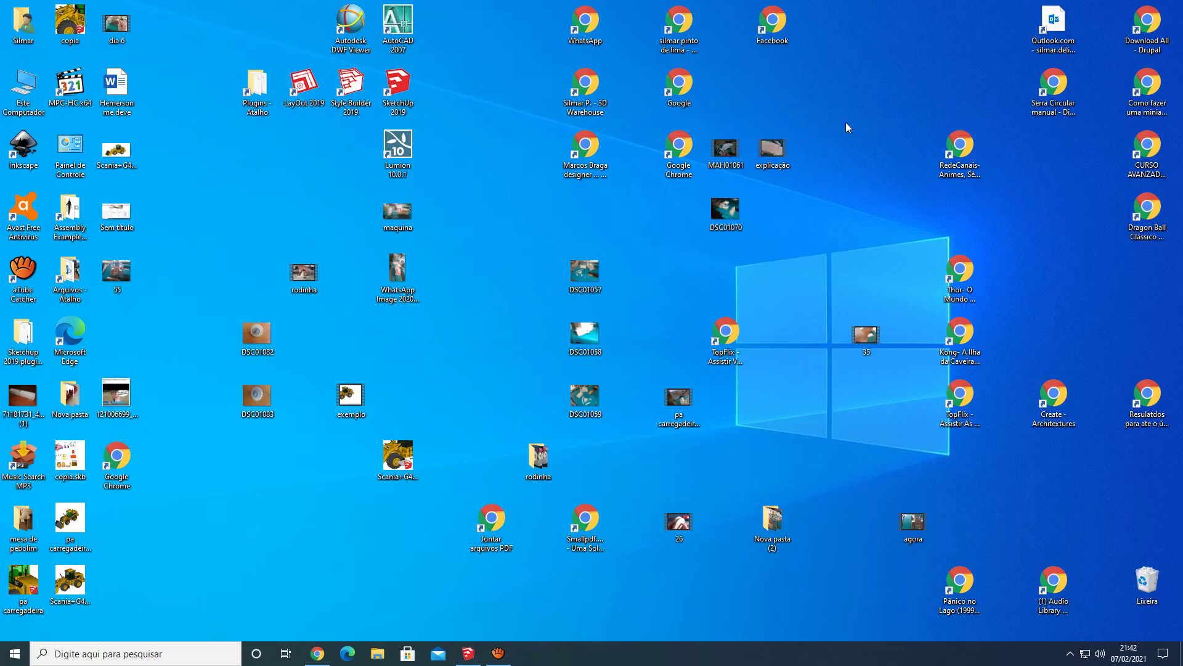
{"action": "left_click", "coordinate": [378, 654]}
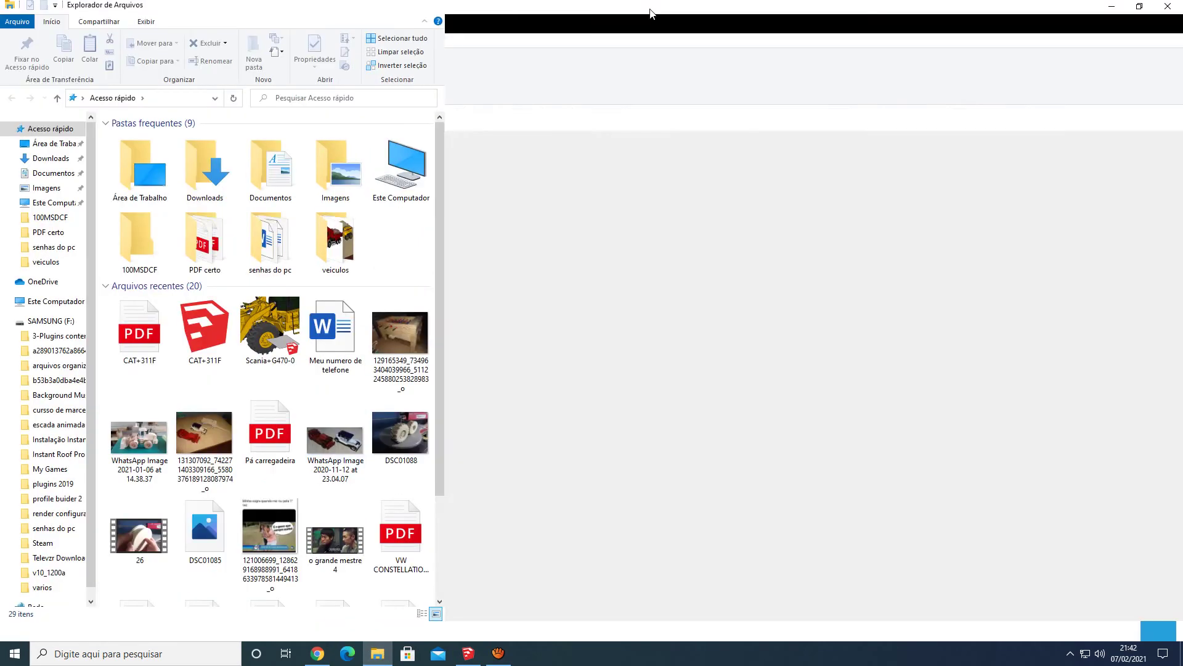
{"action": "left_click", "coordinate": [648, 9]}
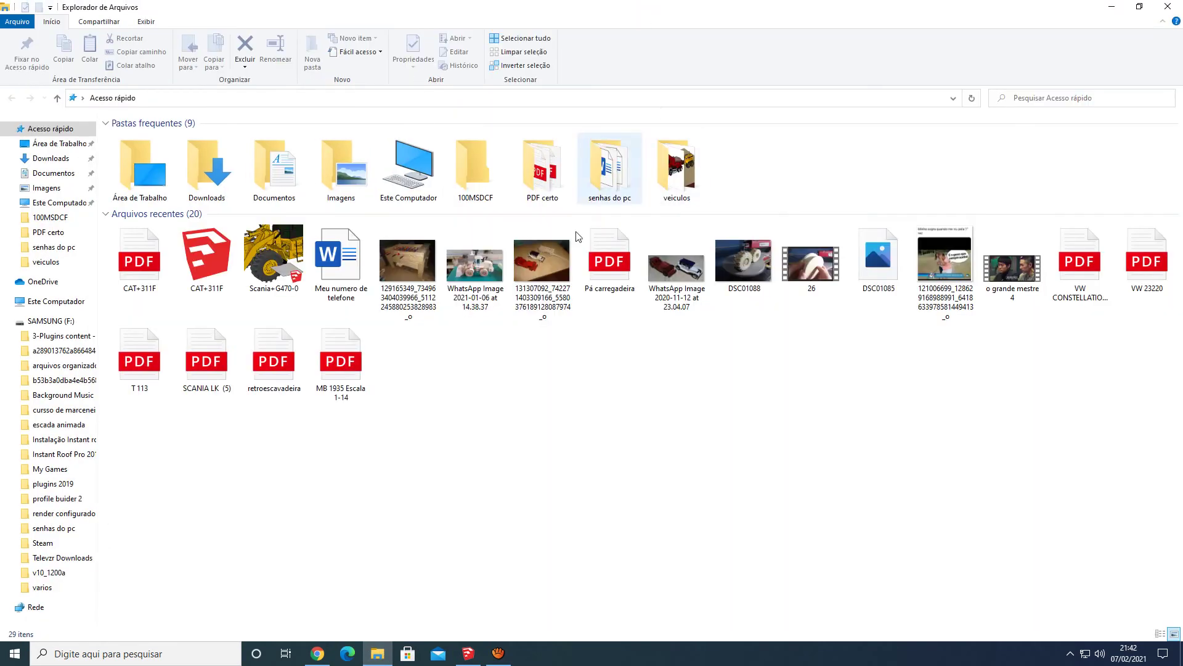
{"action": "left_click", "coordinate": [62, 174]}
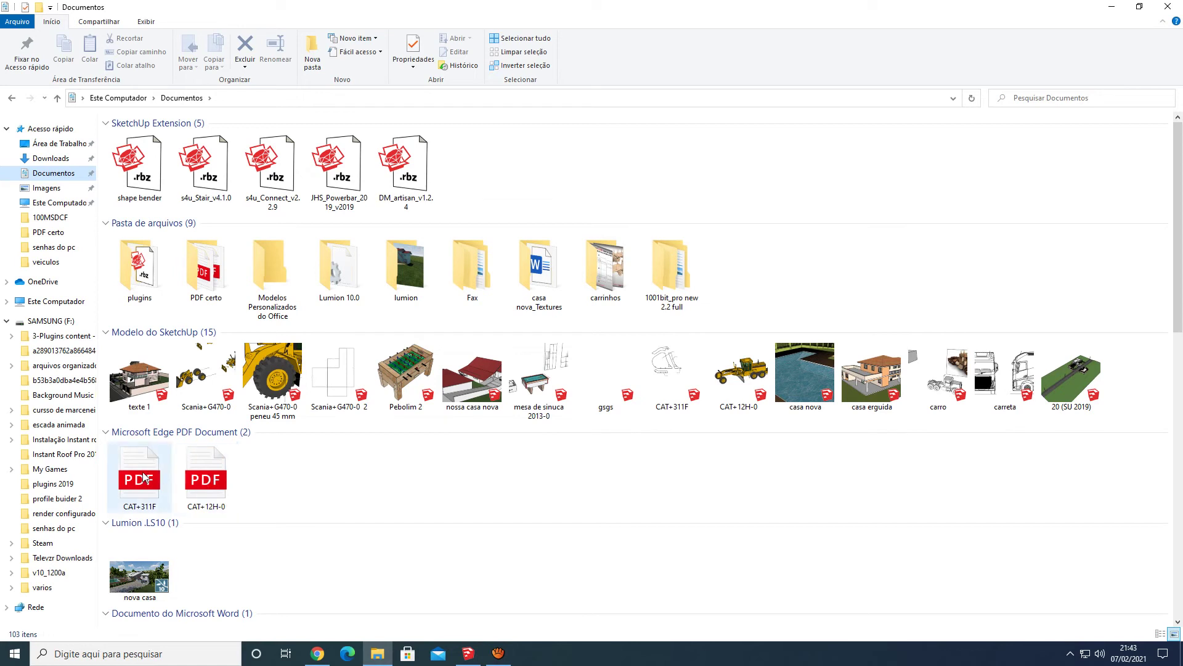
{"action": "mouse_move", "coordinate": [141, 475]}
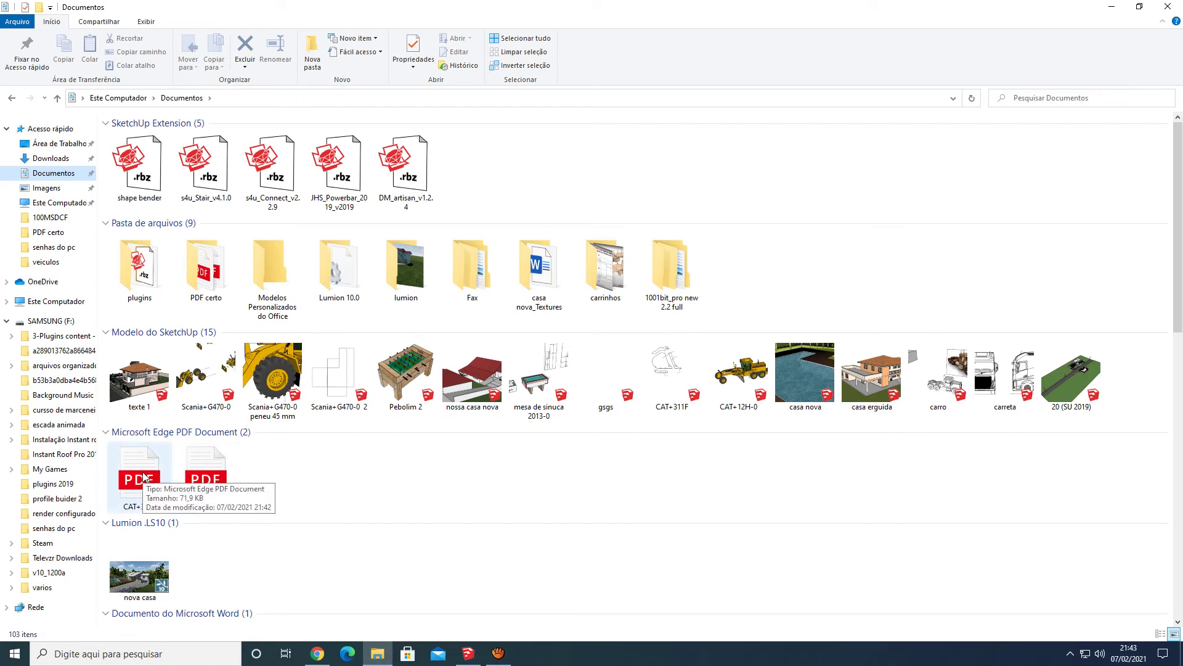
{"action": "double_click", "coordinate": [143, 477]}
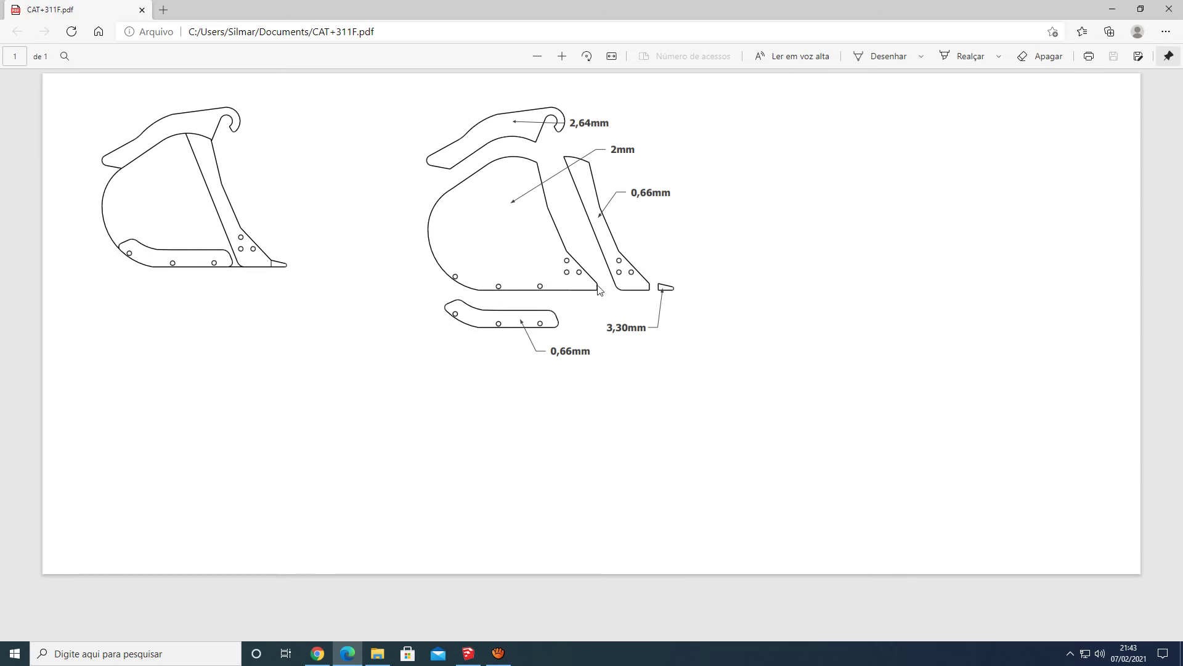
Step: Show the CAT+311F print preview in Edge, then close the Edge window
{"action": "left_click", "coordinate": [1089, 57]}
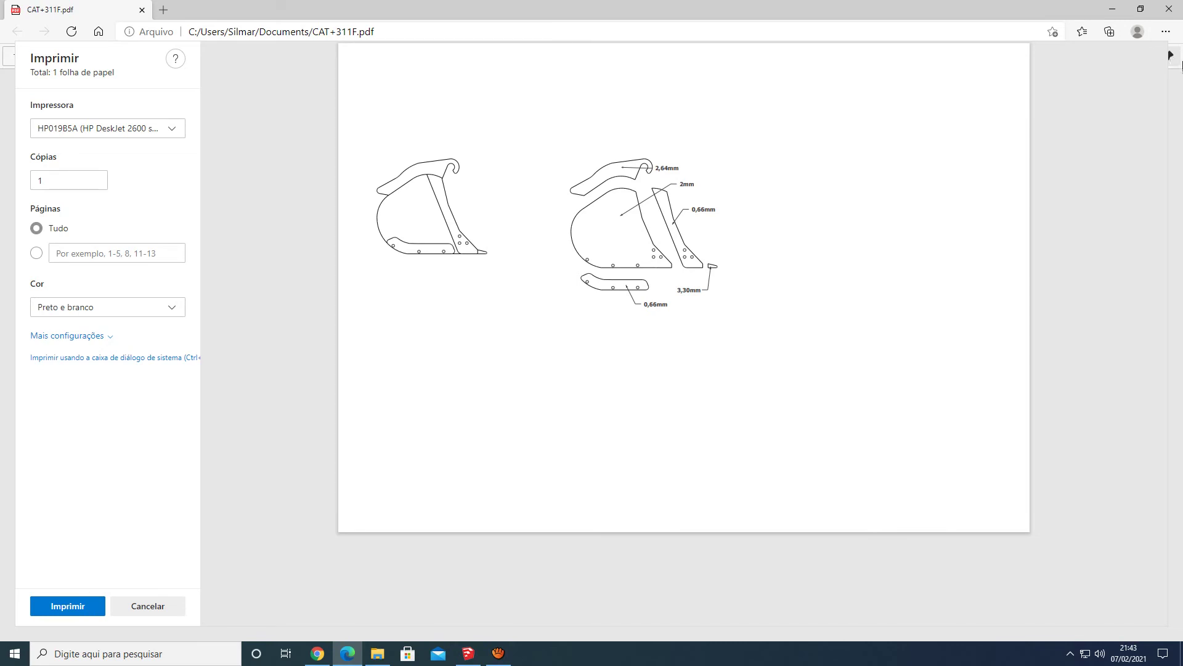
{"action": "left_click", "coordinate": [1172, 11]}
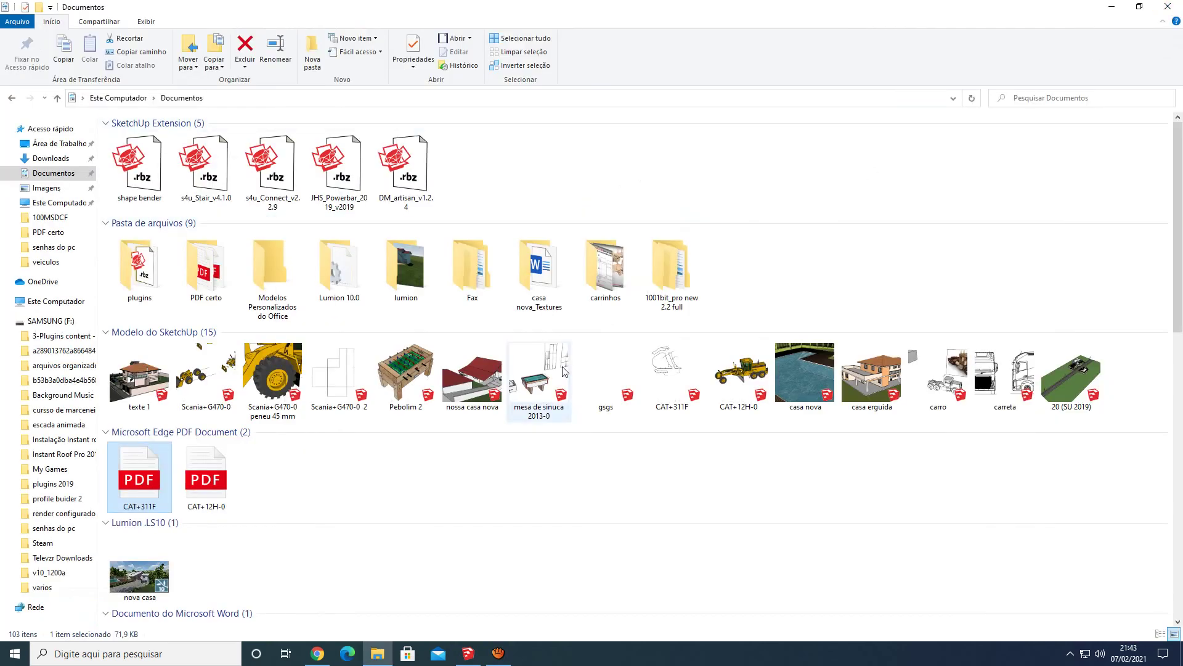
Step: Return to SketchUp, switch to scene Cena1, and apply Hidden Line face style
{"action": "left_click", "coordinate": [468, 658]}
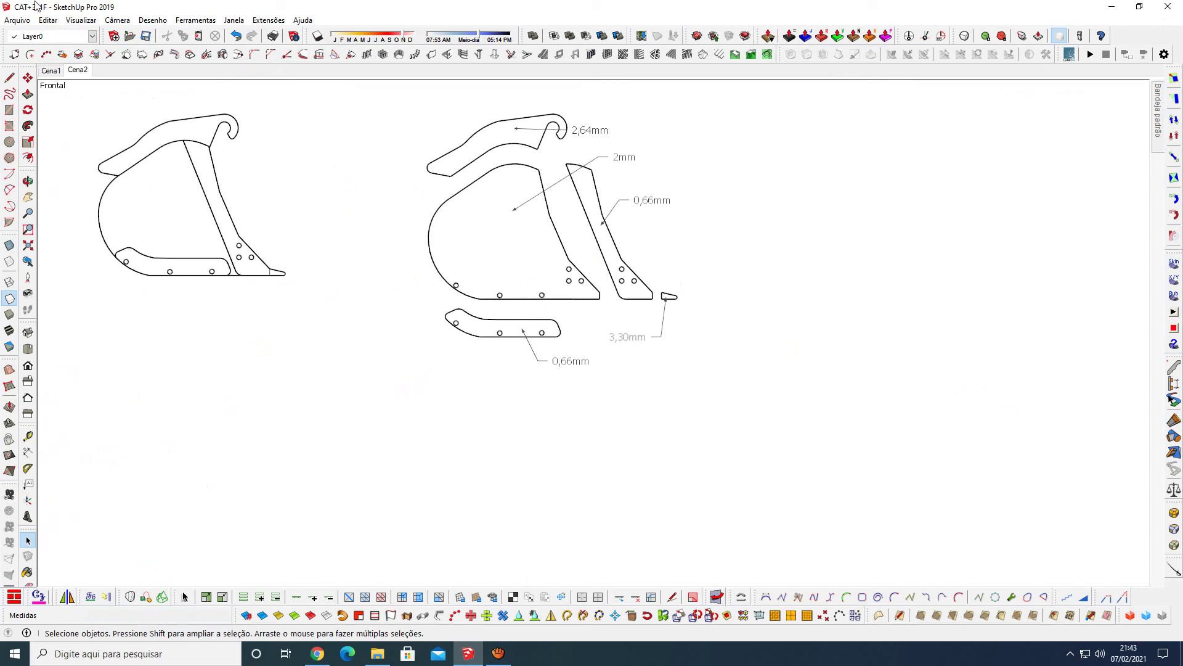
{"action": "left_click", "coordinate": [49, 71]}
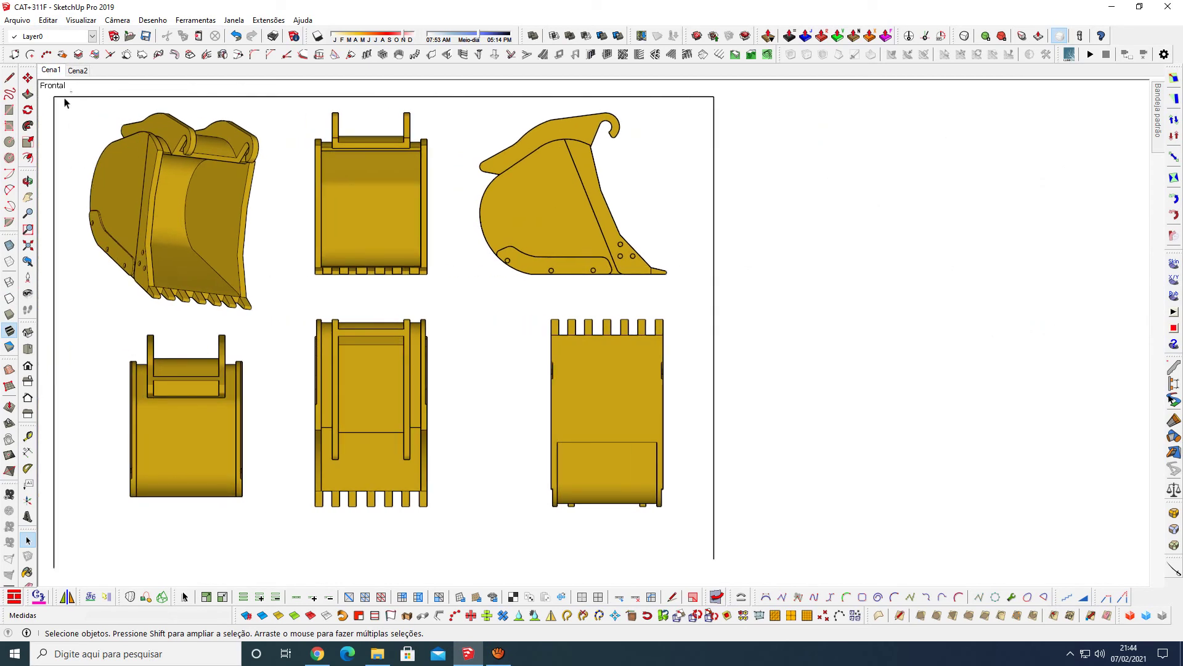
{"action": "left_click", "coordinate": [53, 128]}
{"action": "key", "text": "Escape"}
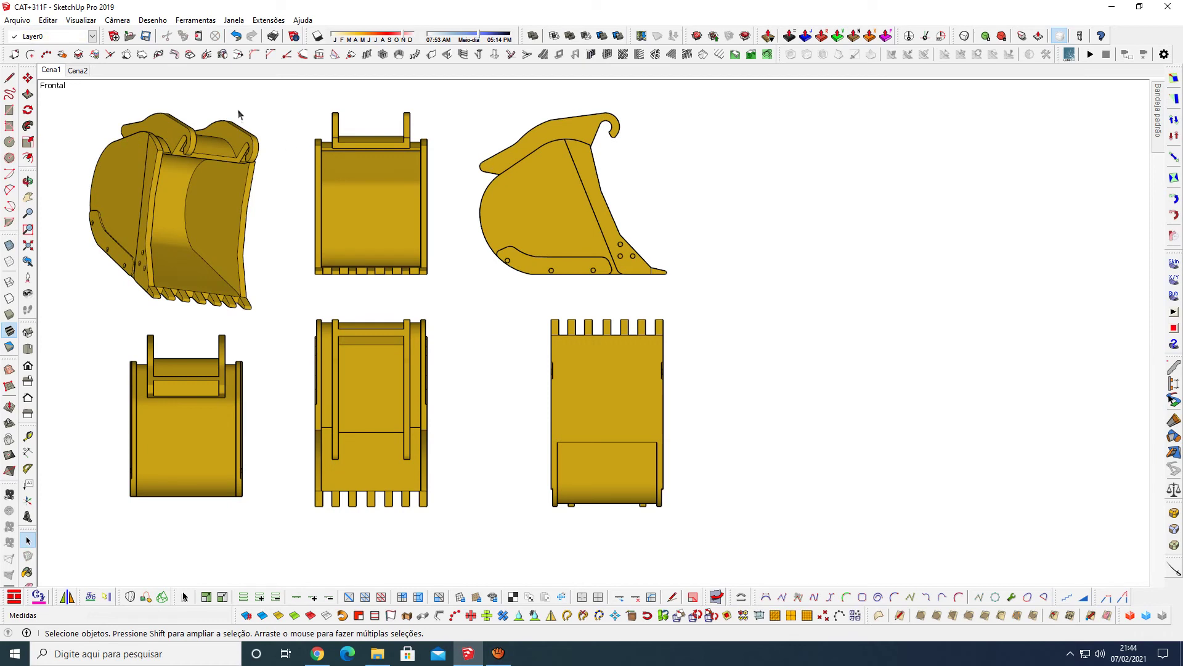
{"action": "left_click", "coordinate": [10, 299]}
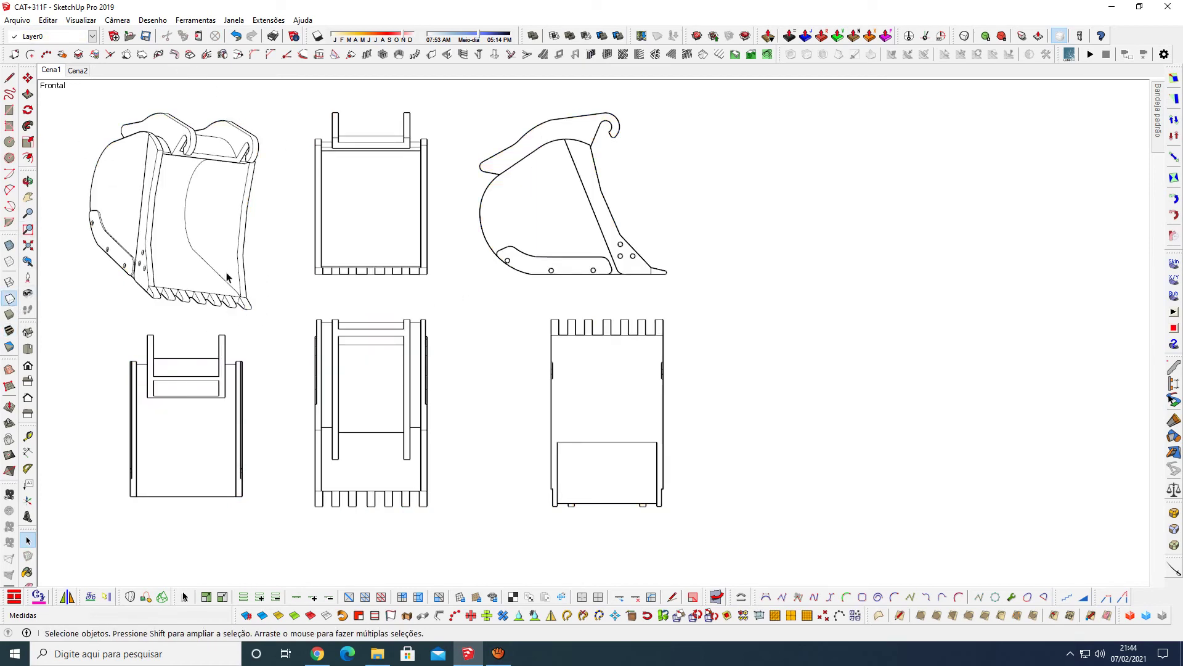
Step: Export the six-view sheet as a 2D PDF graphic with file name 3
{"action": "left_click", "coordinate": [25, 21]}
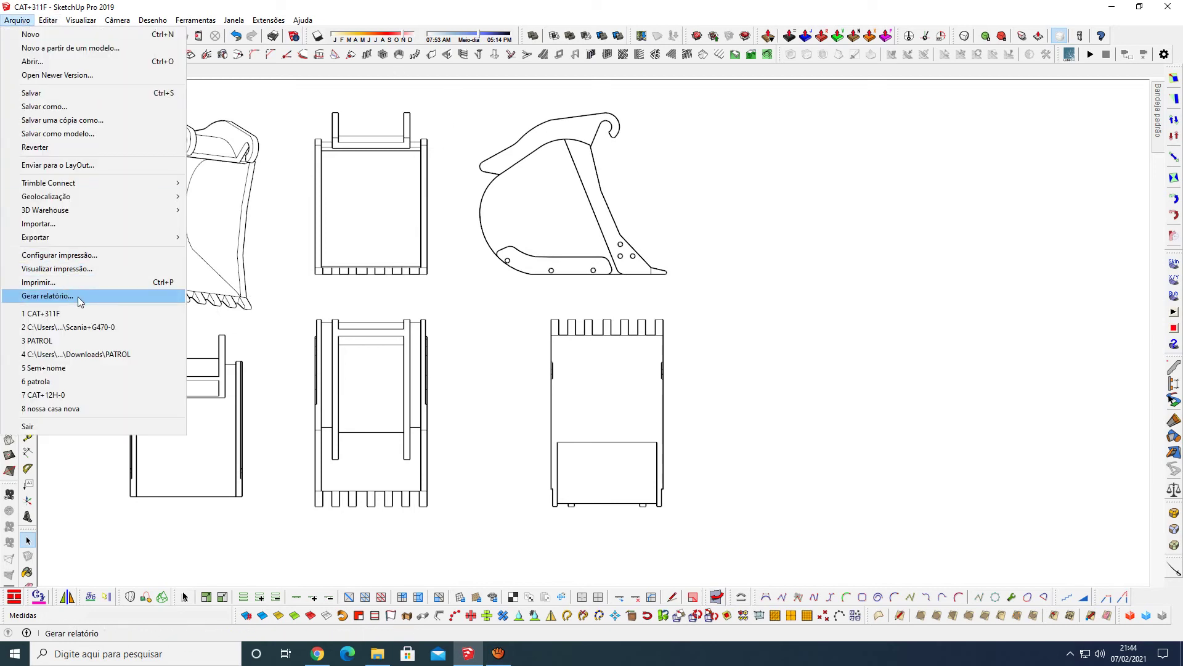
{"action": "mouse_move", "coordinate": [93, 237]}
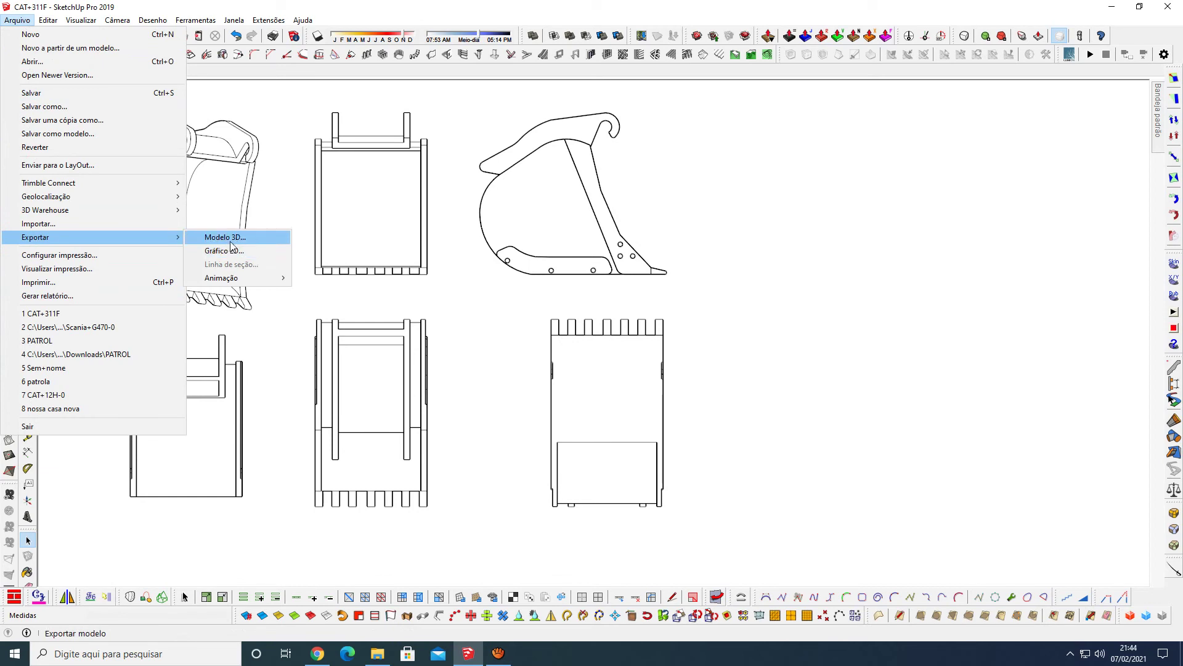
{"action": "left_click", "coordinate": [239, 251]}
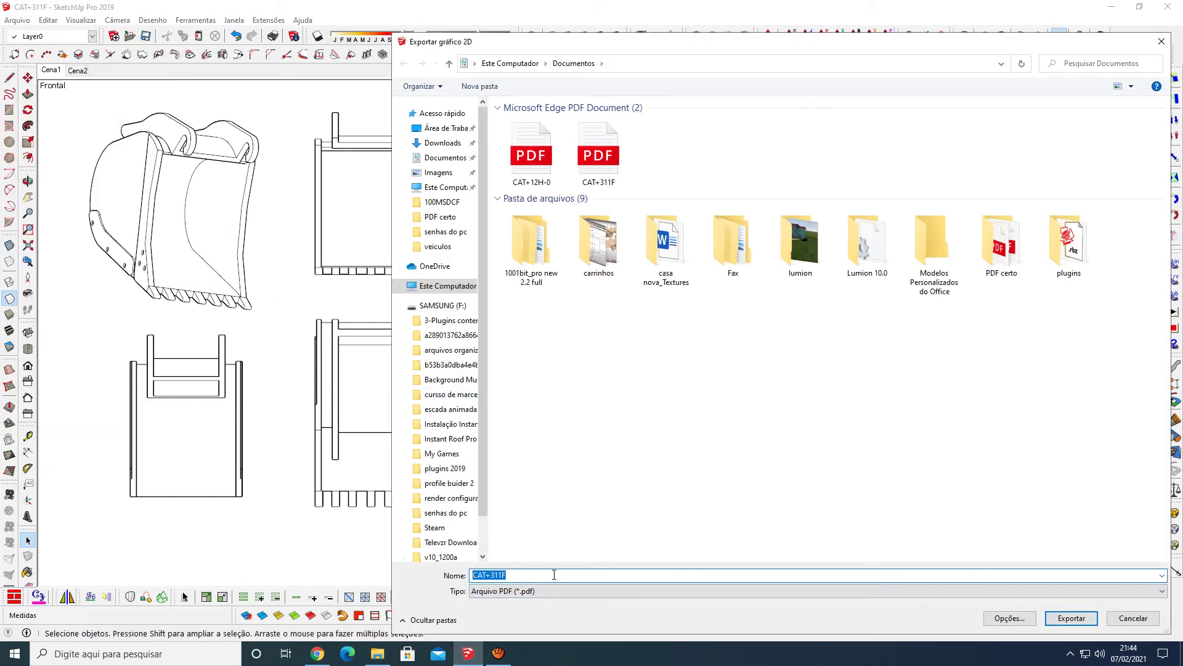
{"action": "type", "text": "3"}
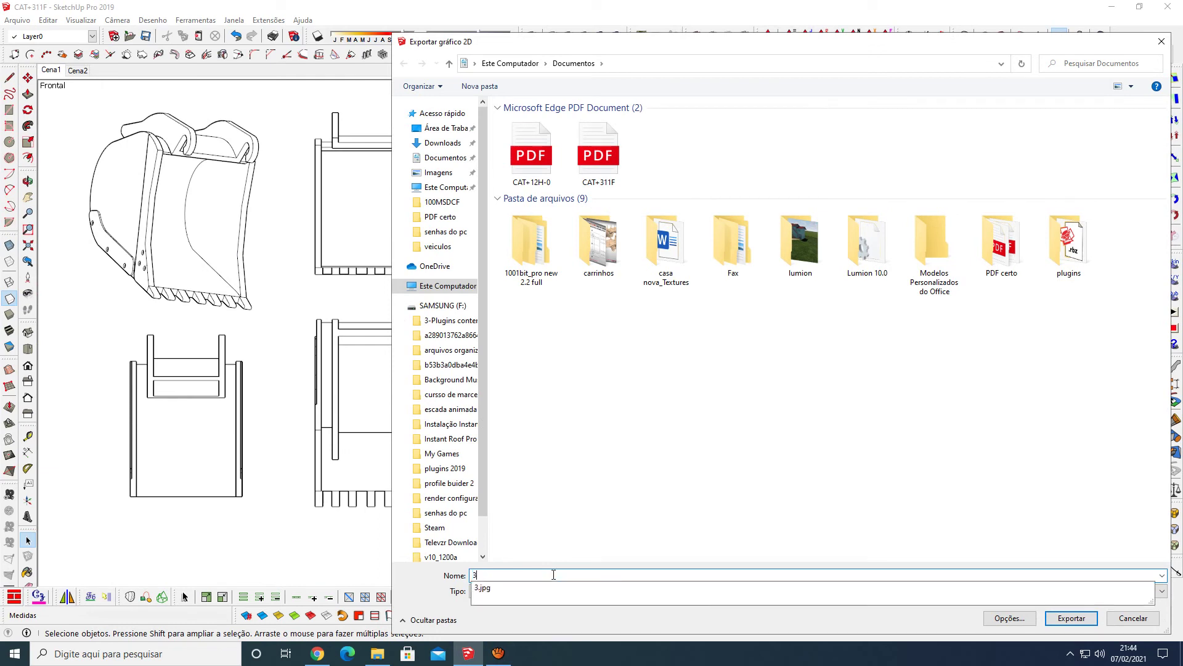
{"action": "left_click", "coordinate": [1073, 619]}
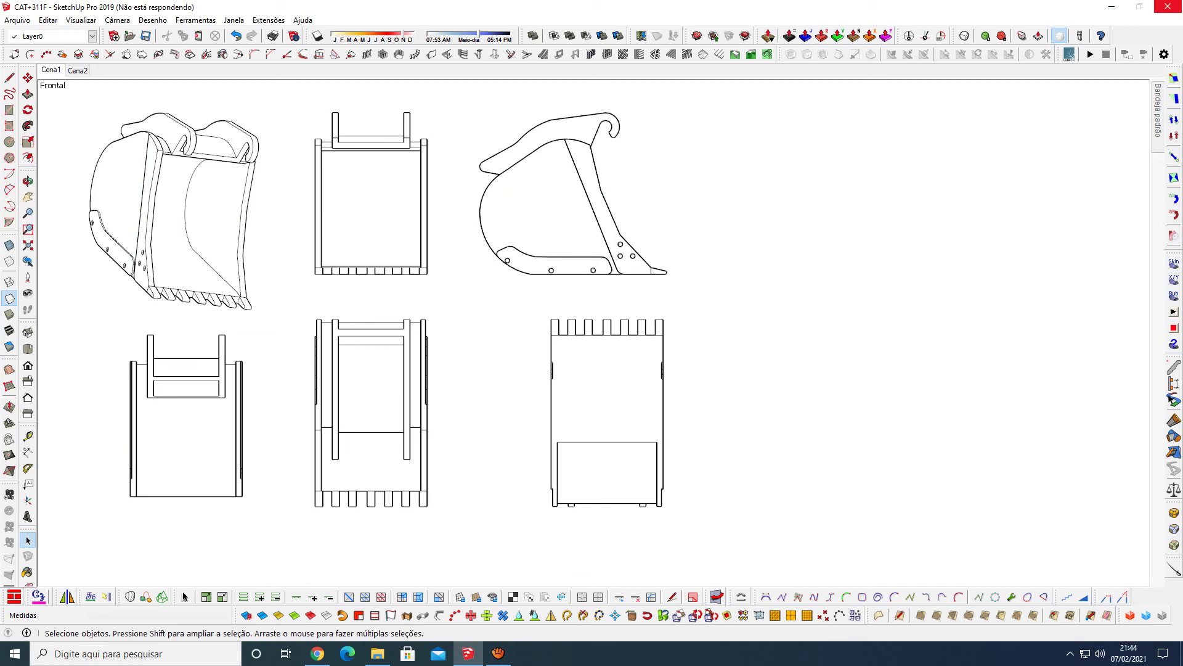
{"action": "left_click", "coordinate": [1112, 8]}
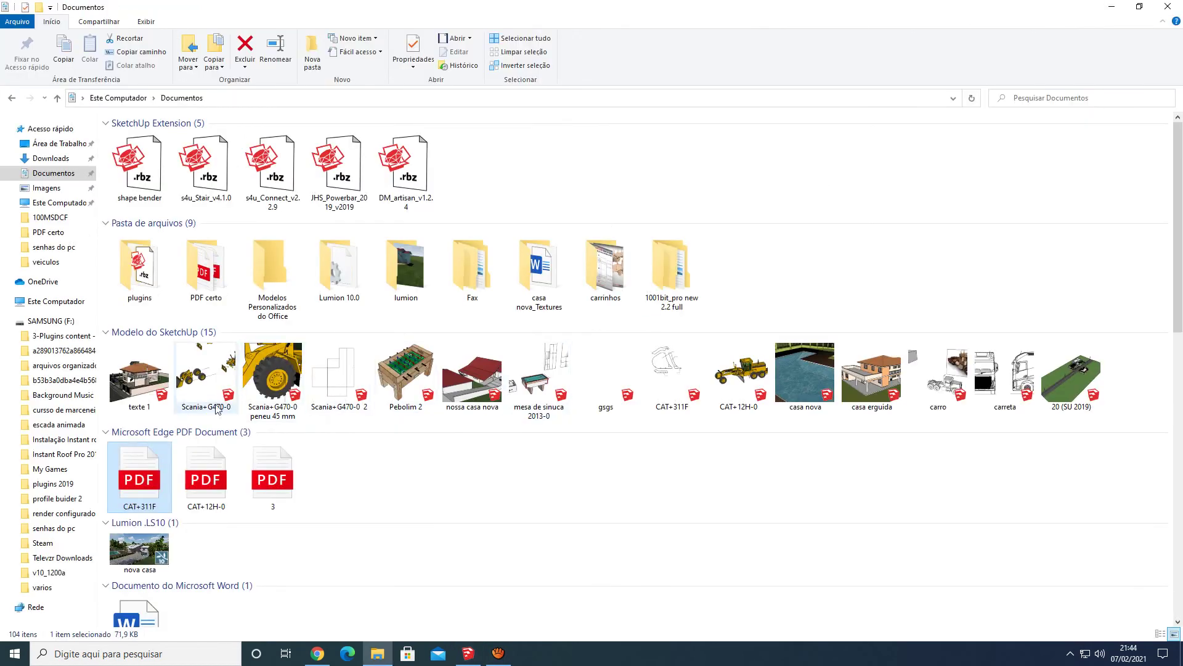
{"action": "double_click", "coordinate": [285, 488]}
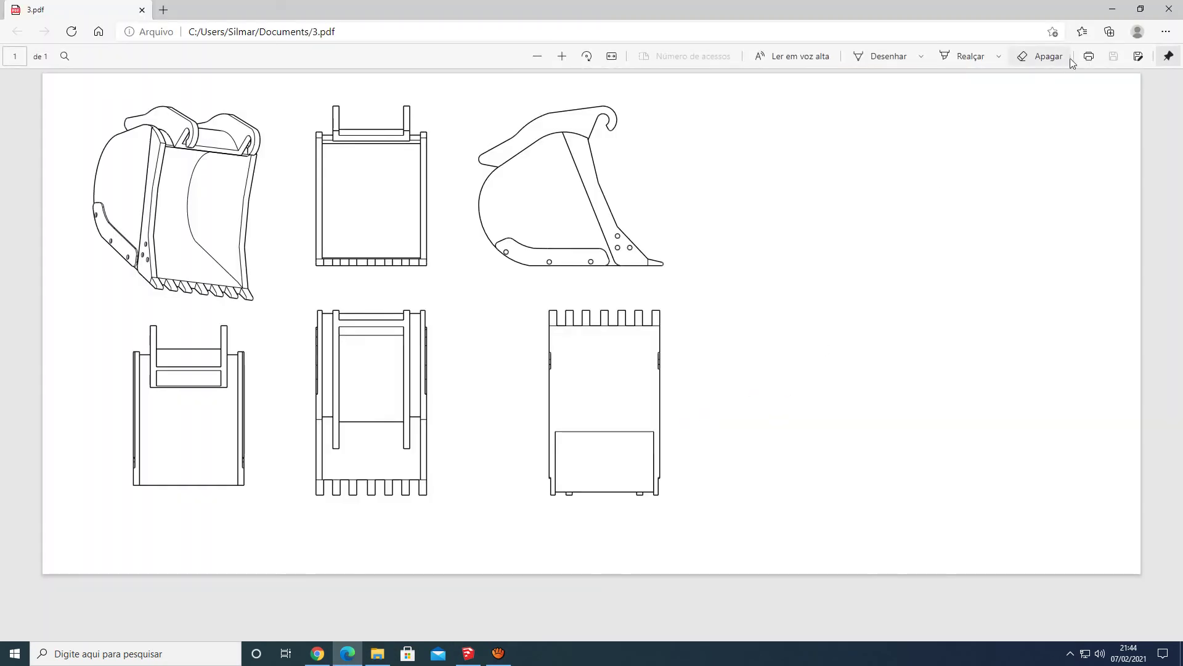
{"action": "left_click", "coordinate": [1089, 57]}
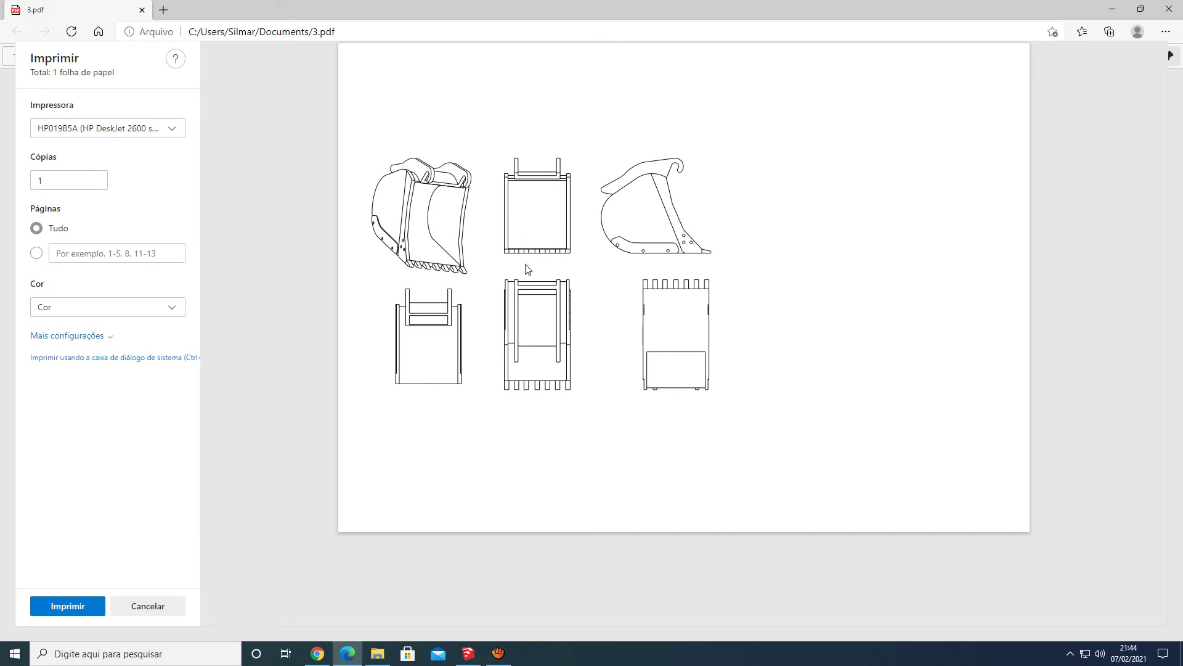
{"action": "left_click", "coordinate": [1169, 9]}
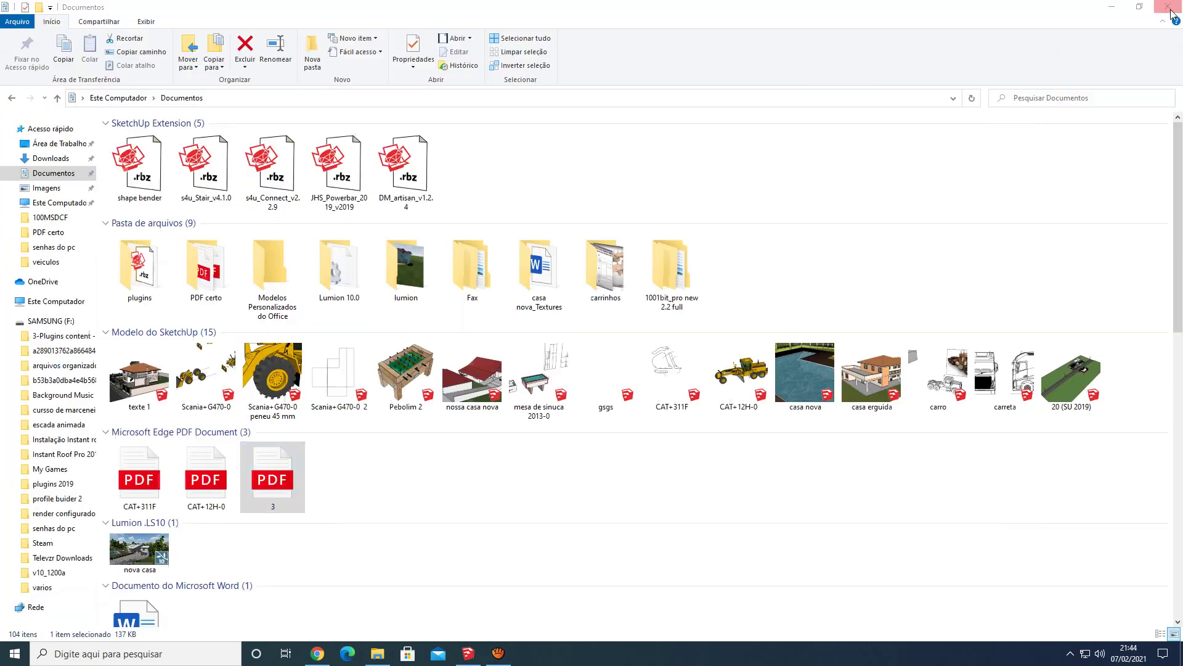
{"action": "left_click", "coordinate": [1115, 6]}
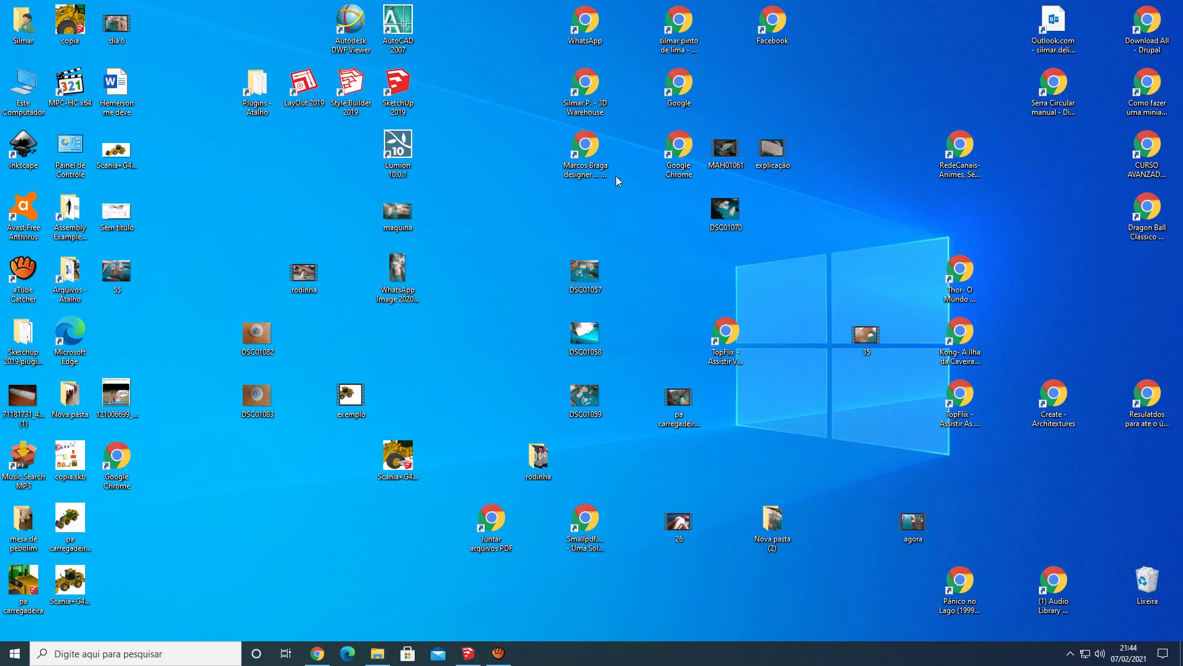
{"action": "left_click", "coordinate": [468, 654]}
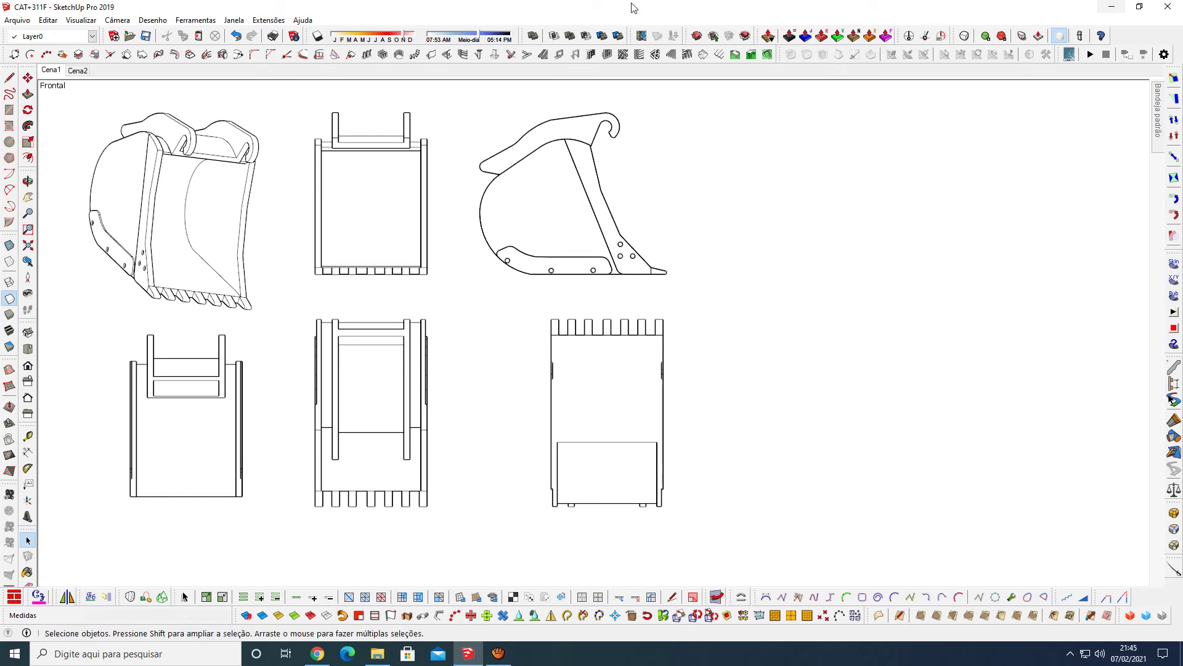
Step: Set the model's length units to centimetres in Model Info > Units
{"action": "left_click", "coordinate": [269, 20]}
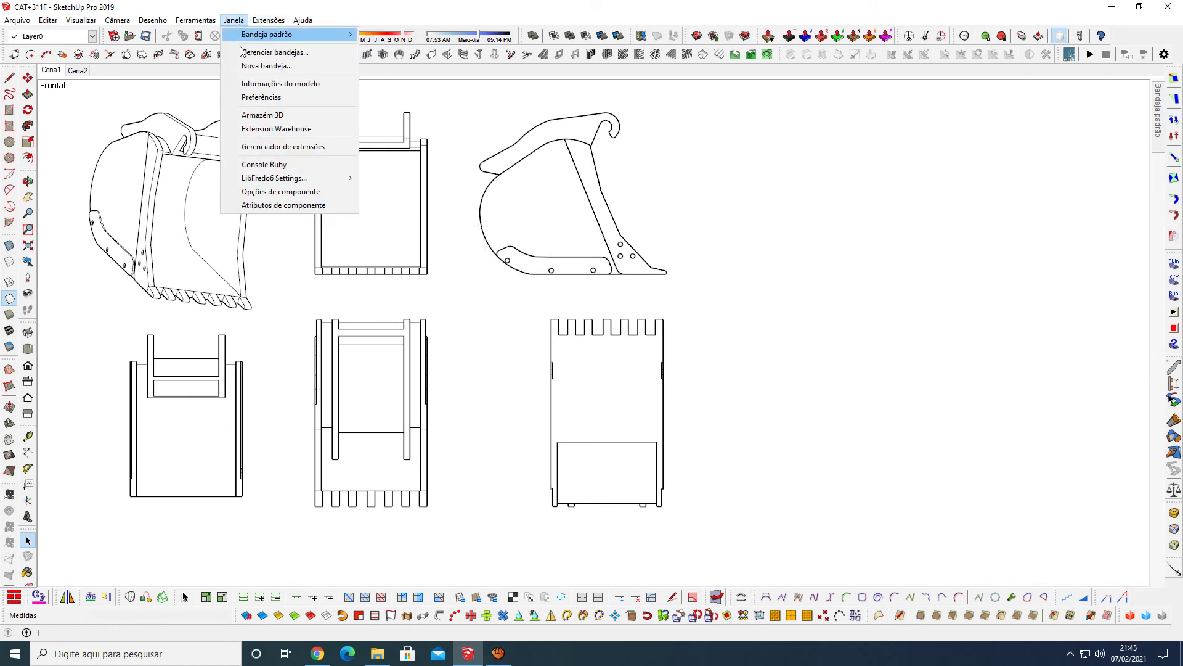
{"action": "mouse_move", "coordinate": [266, 34]}
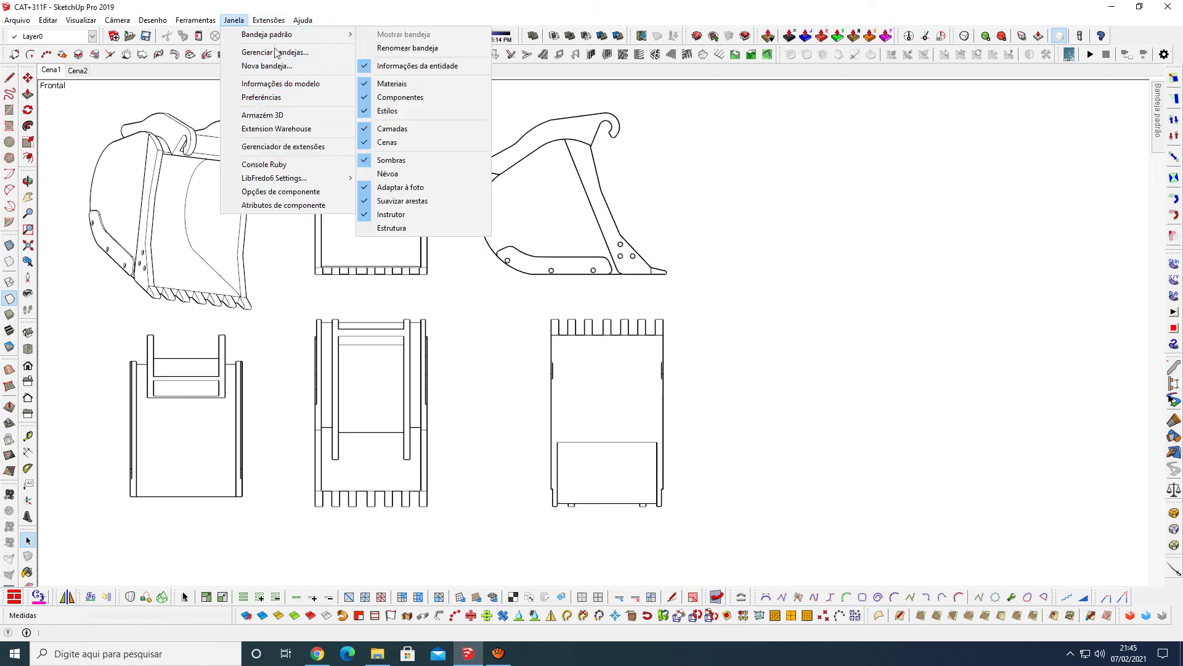
{"action": "left_click", "coordinate": [281, 85]}
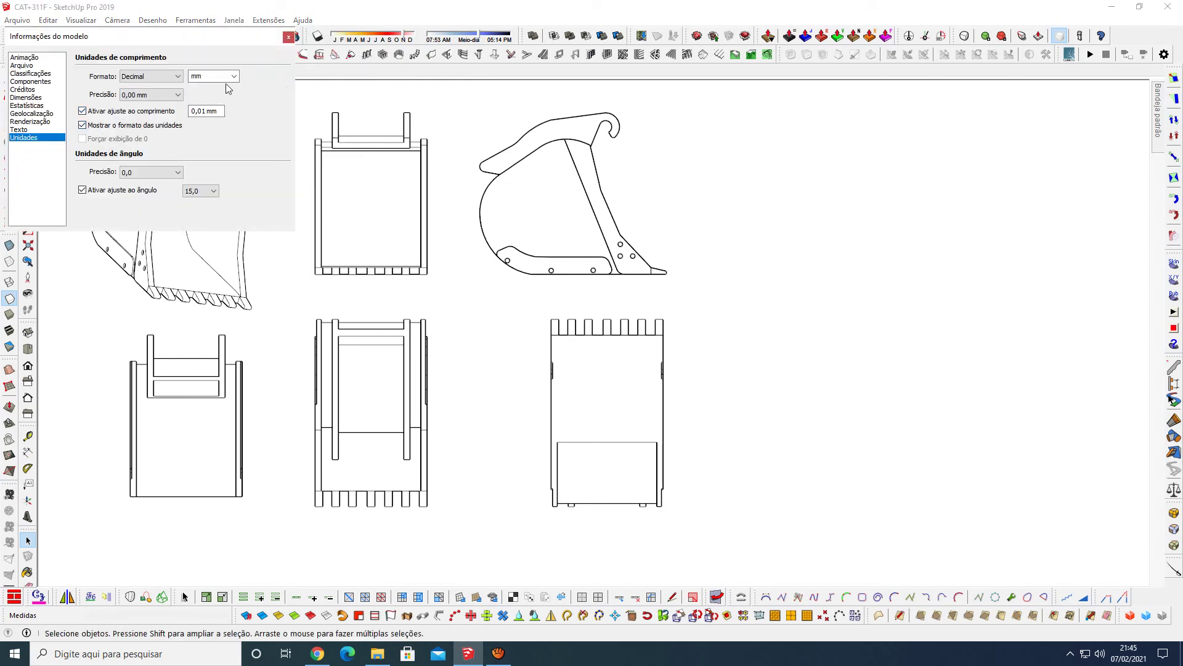
{"action": "left_click", "coordinate": [234, 77]}
{"action": "left_click", "coordinate": [229, 112]}
{"action": "left_click", "coordinate": [289, 38]}
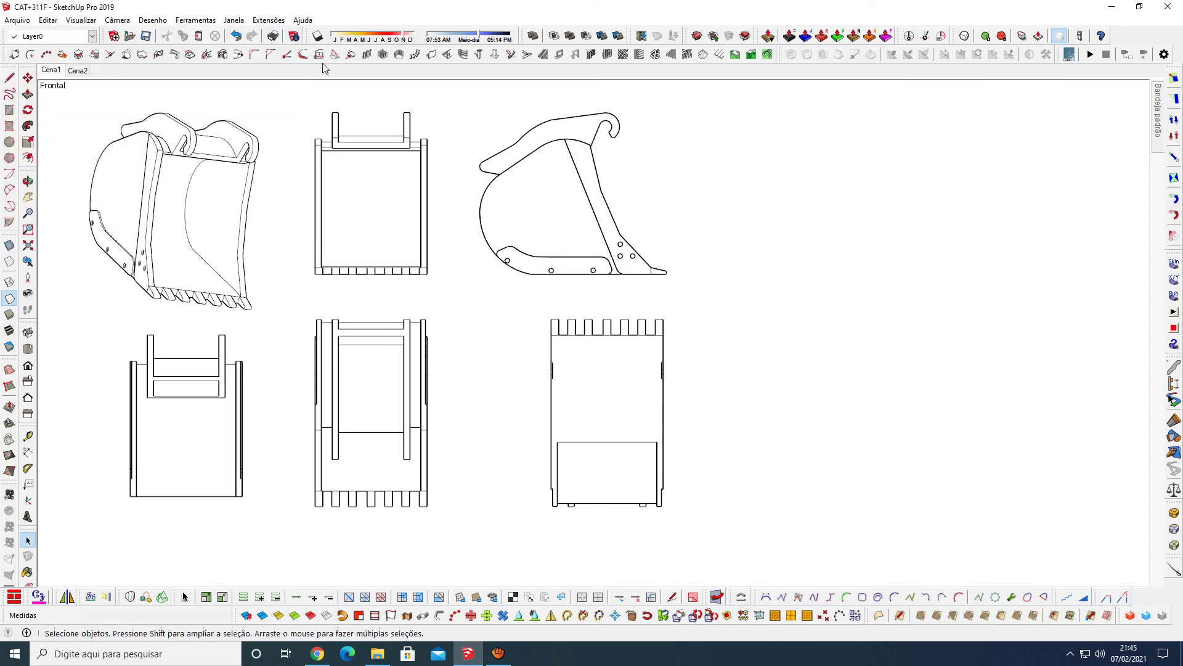
Step: Export the bucket views as a 2D PDF graphic named 4
{"action": "left_click", "coordinate": [17, 20]}
{"action": "mouse_move", "coordinate": [35, 237]}
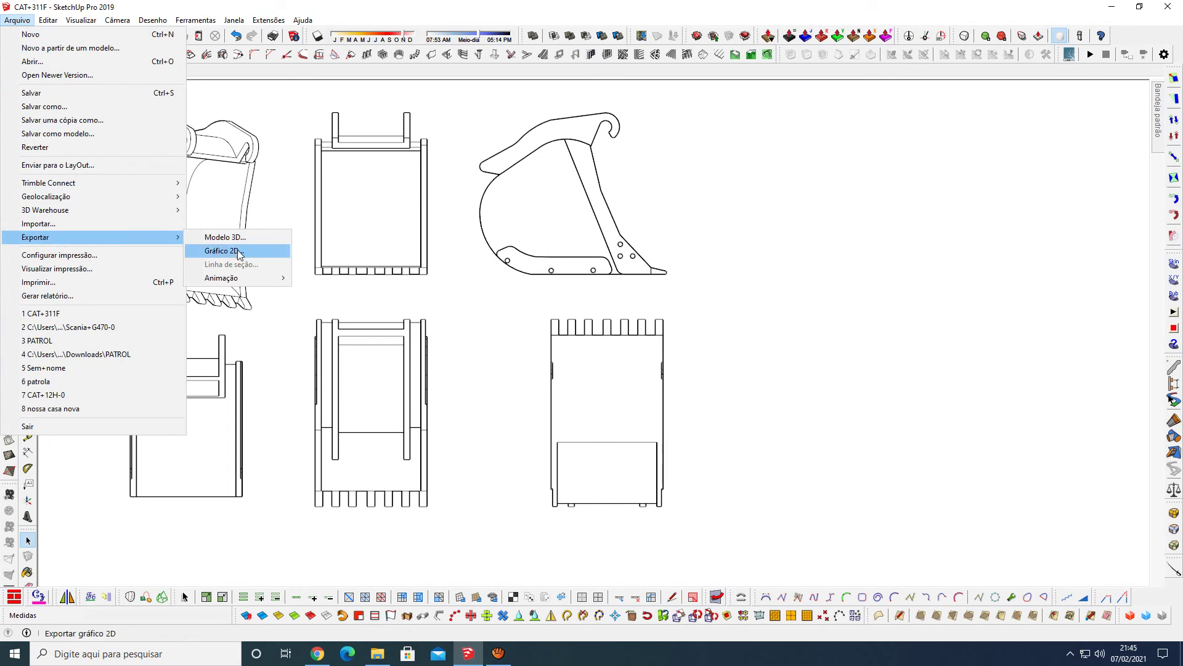
{"action": "left_click", "coordinate": [235, 251]}
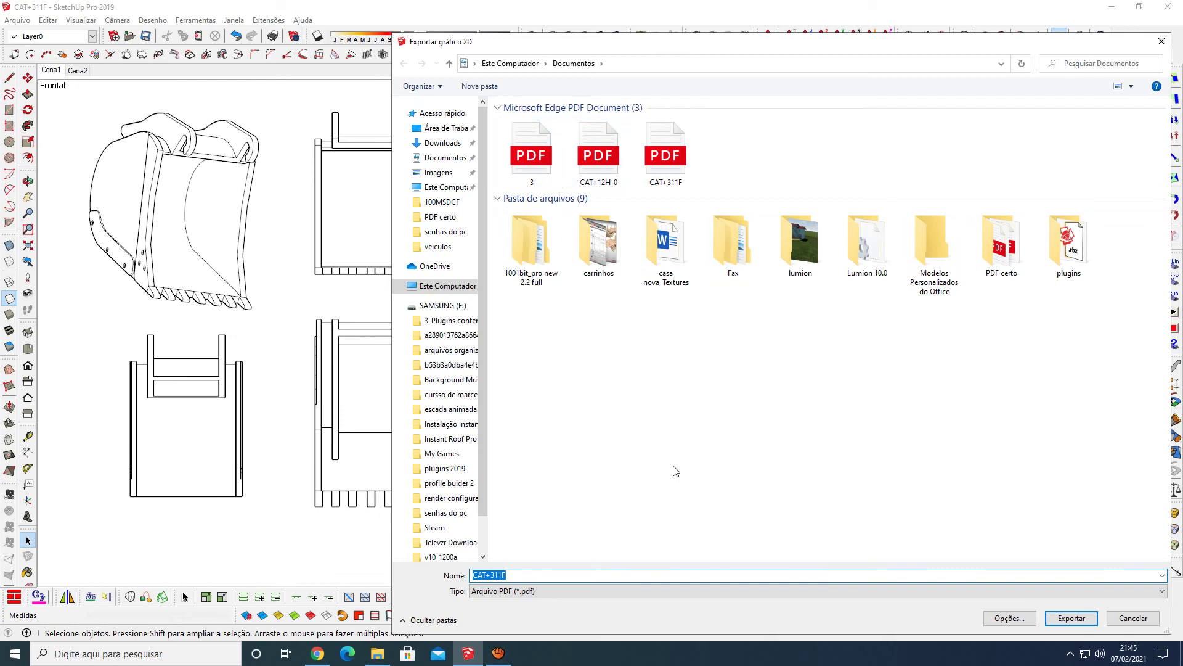
{"action": "type", "text": "4"}
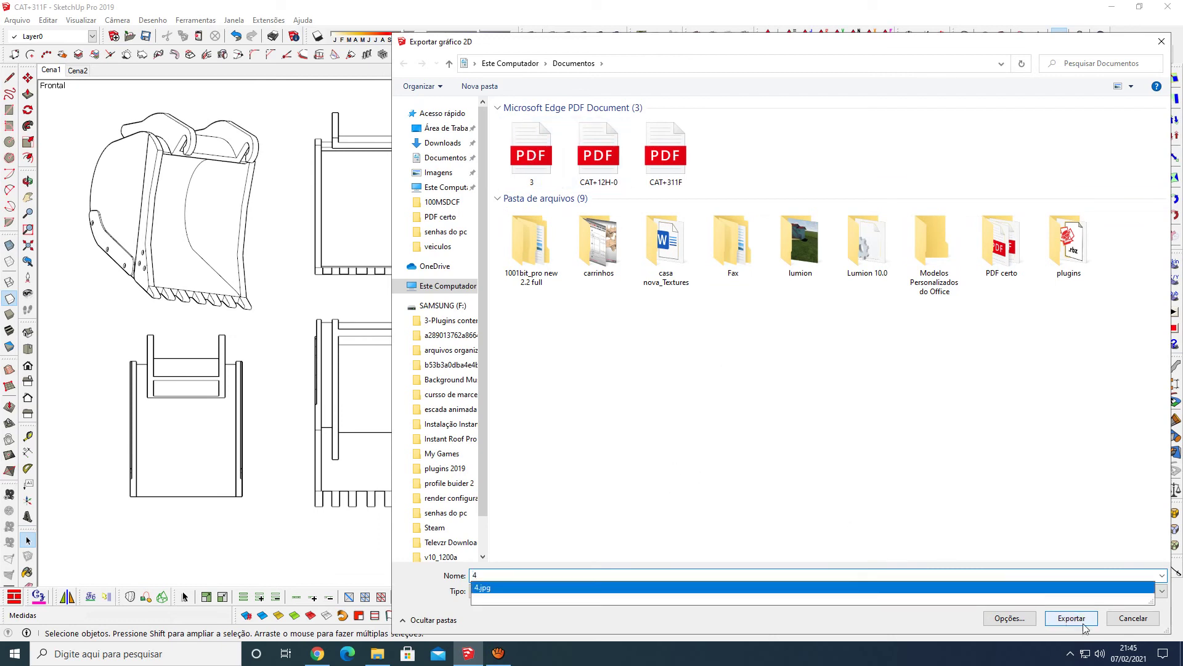
{"action": "left_click", "coordinate": [1078, 620]}
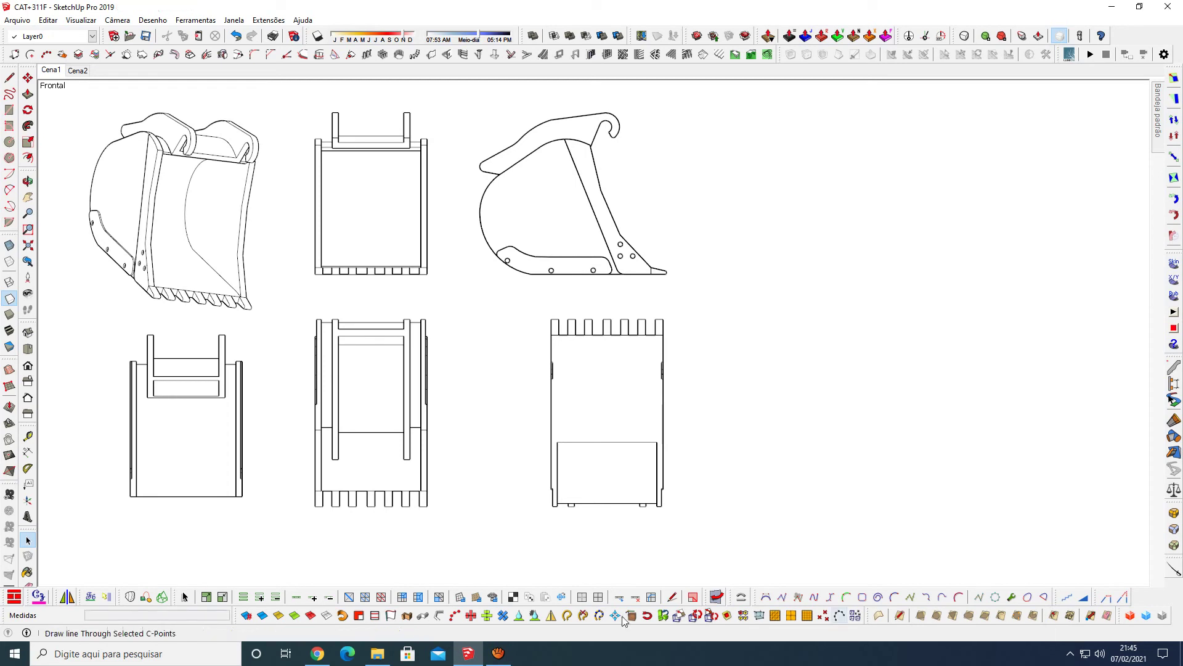
{"action": "left_click", "coordinate": [378, 654]}
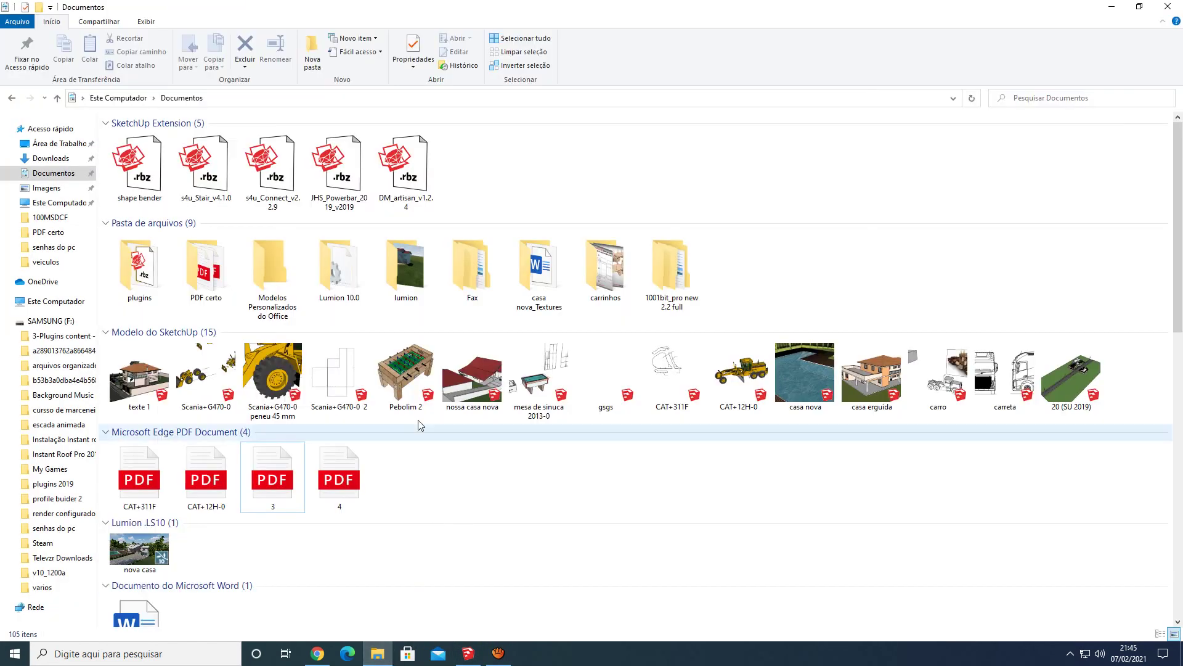
Step: Preview 4.pdf's six bucket outlines for printing in Edge, then close it and return to SketchUp
{"action": "left_click", "coordinate": [343, 473]}
{"action": "double_click", "coordinate": [344, 473]}
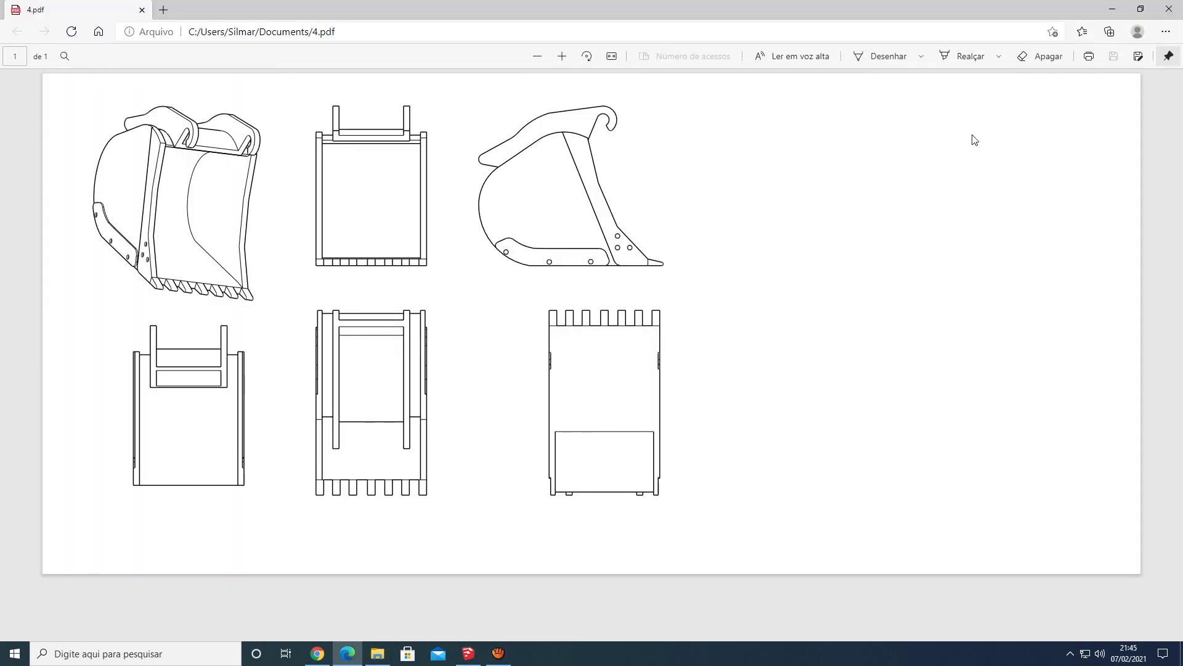
{"action": "left_click", "coordinate": [1089, 57]}
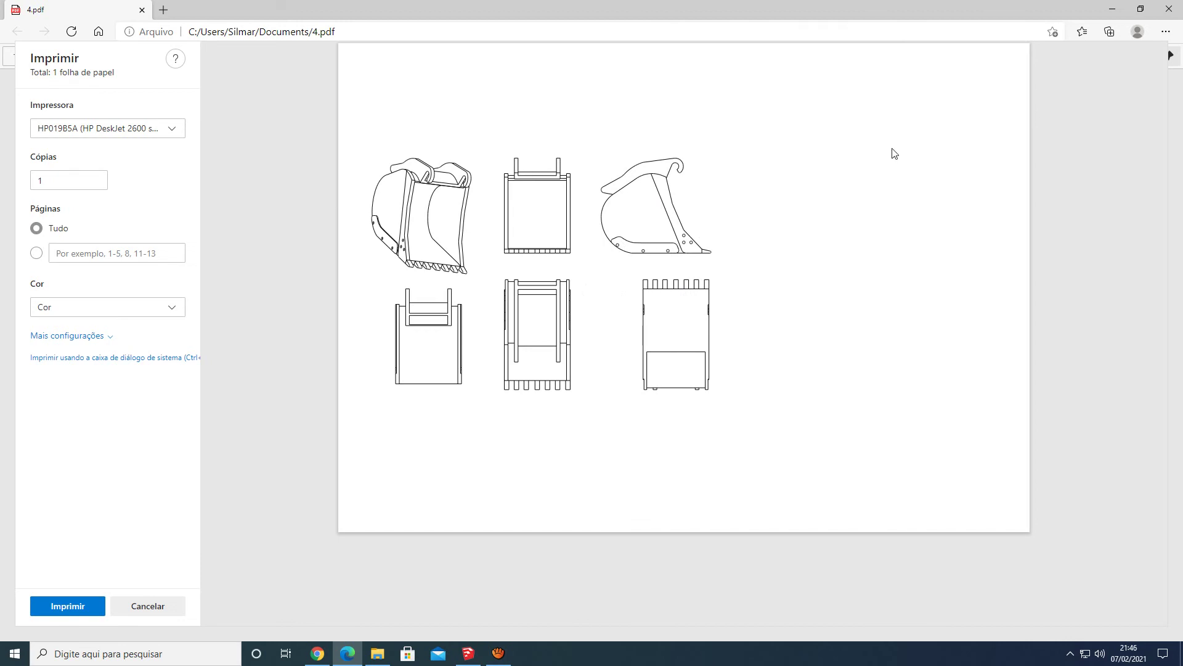
{"action": "left_click", "coordinate": [1170, 10]}
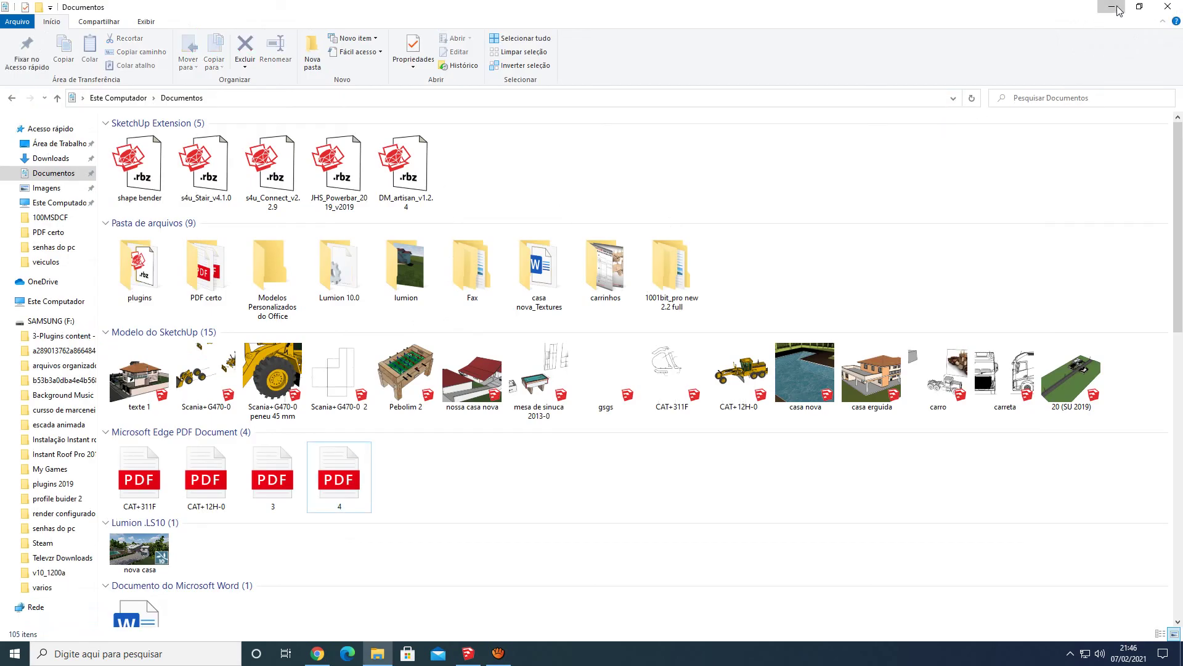
{"action": "left_click", "coordinate": [1117, 11]}
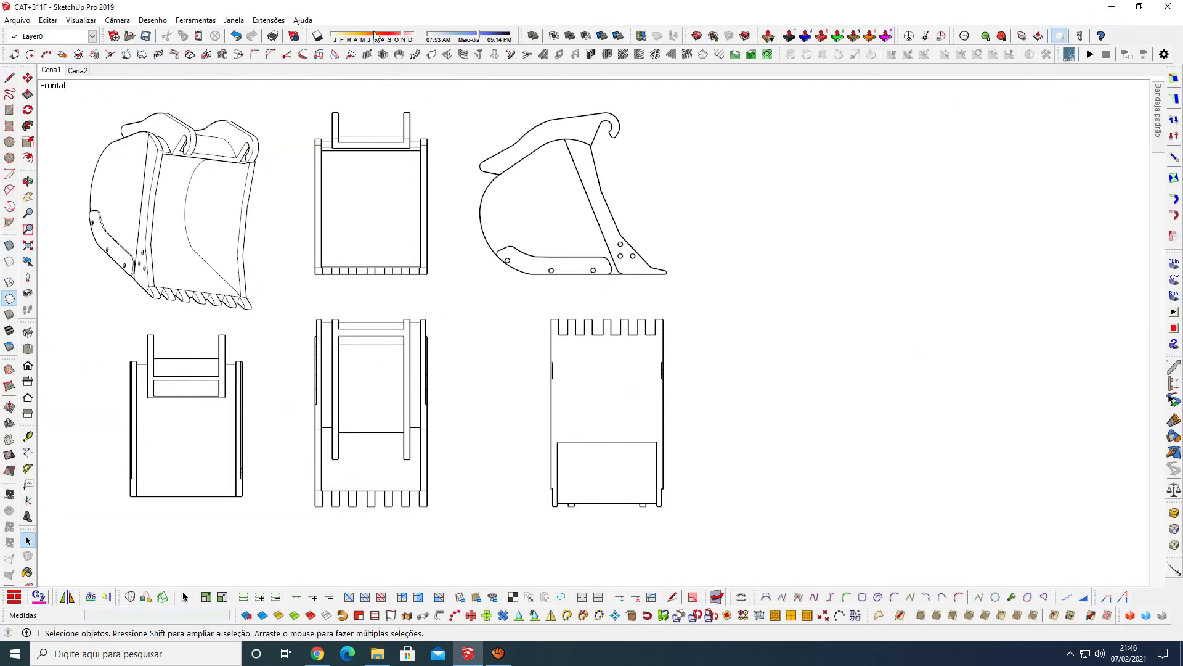
Step: Save the CAT+311F model
{"action": "left_click", "coordinate": [146, 37]}
{"action": "scroll", "coordinate": [293, 202], "scroll_direction": "up", "scroll_amount": 1}
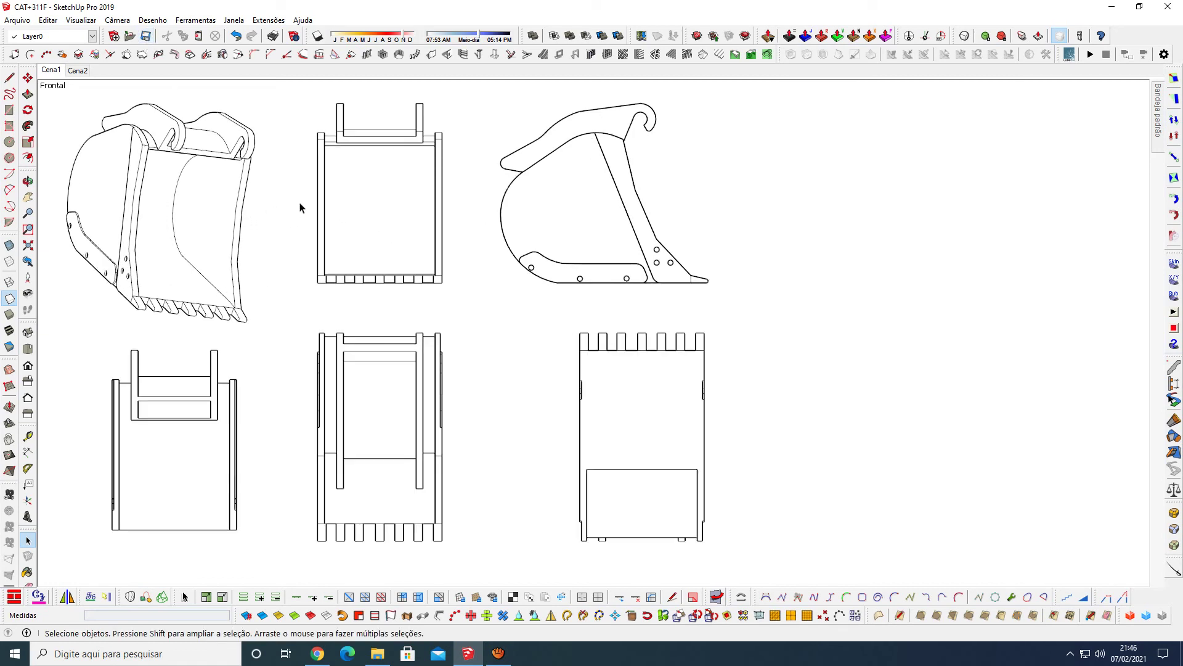
{"action": "left_click", "coordinate": [146, 36]}
Step: Try the Move and Line tools on the lower-left view, cancel the line, and open Arquivo for exporting
{"action": "key", "text": "m"}
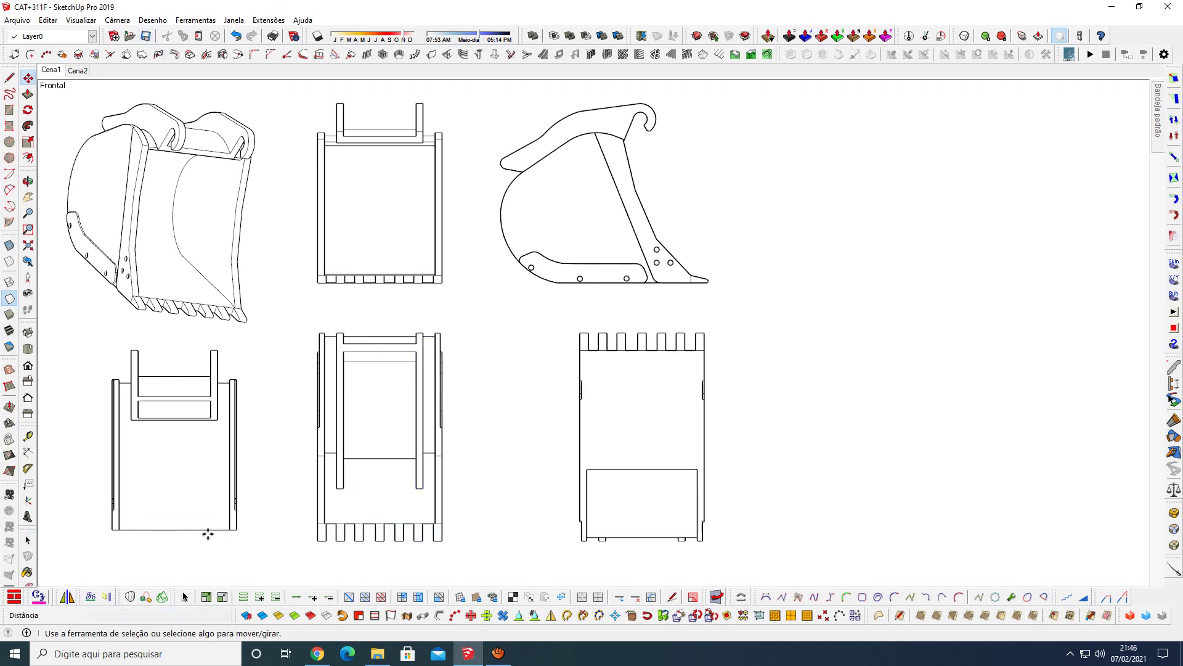
{"action": "key", "text": "l"}
{"action": "left_click", "coordinate": [192, 529]}
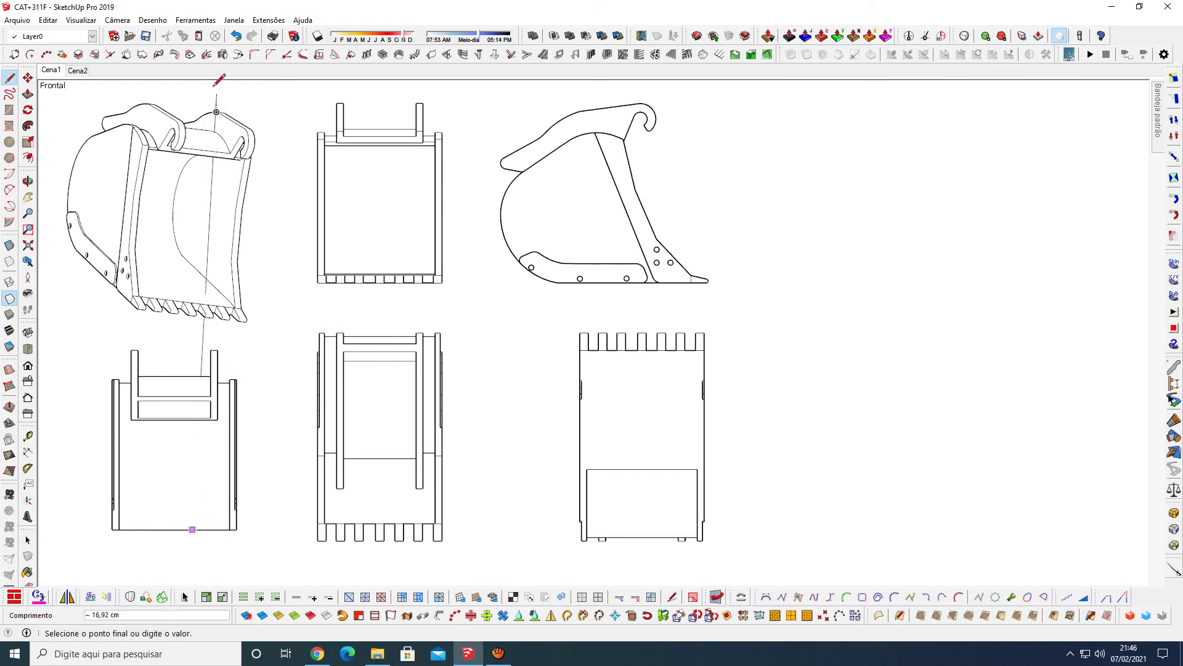
{"action": "key", "text": "space"}
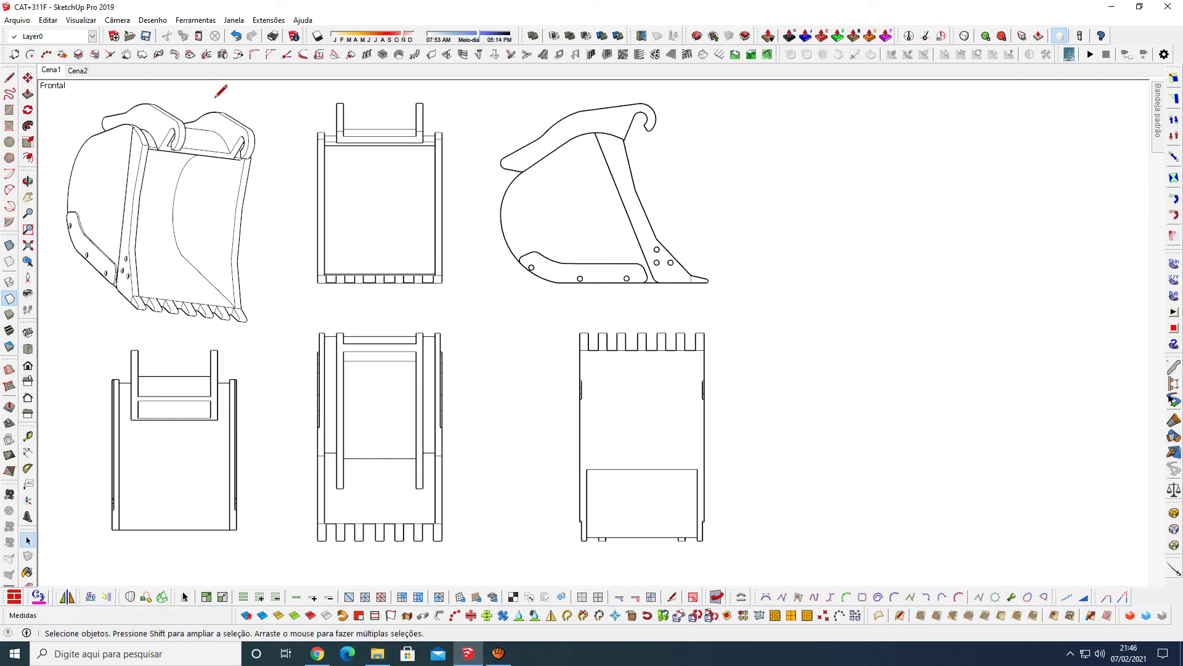
{"action": "left_click", "coordinate": [17, 20]}
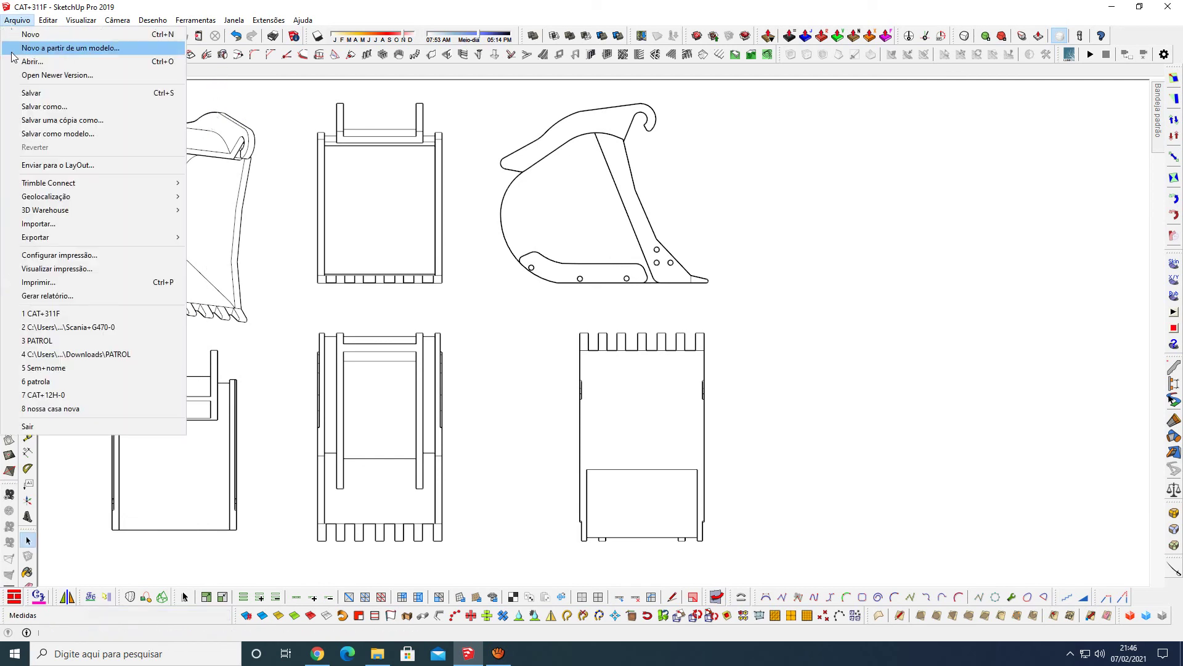
{"action": "mouse_move", "coordinate": [35, 236]}
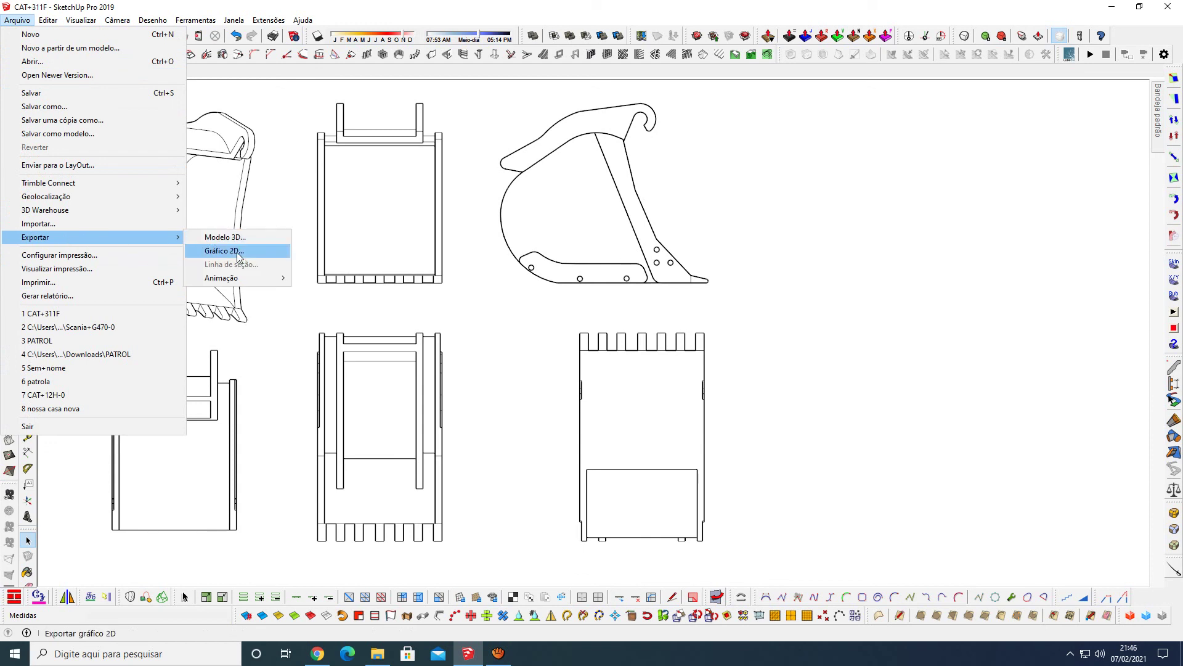
Step: Export the six-view bucket sheet as a 2D graphic PDF named 5
{"action": "left_click", "coordinate": [224, 251]}
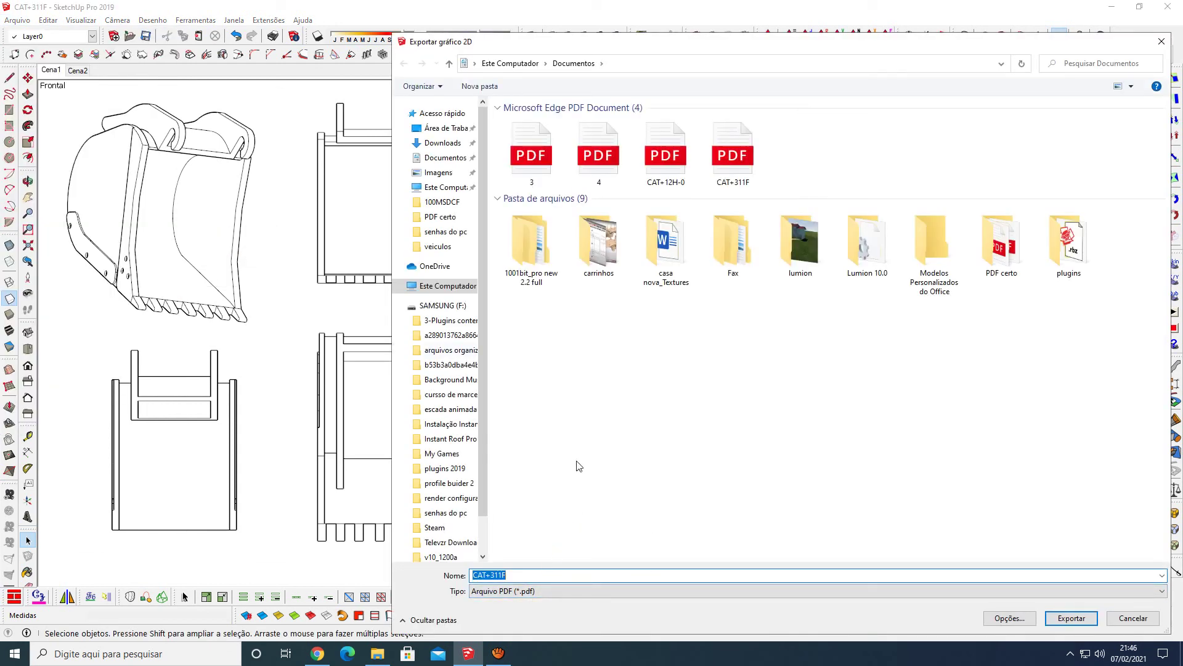
{"action": "type", "text": "5"}
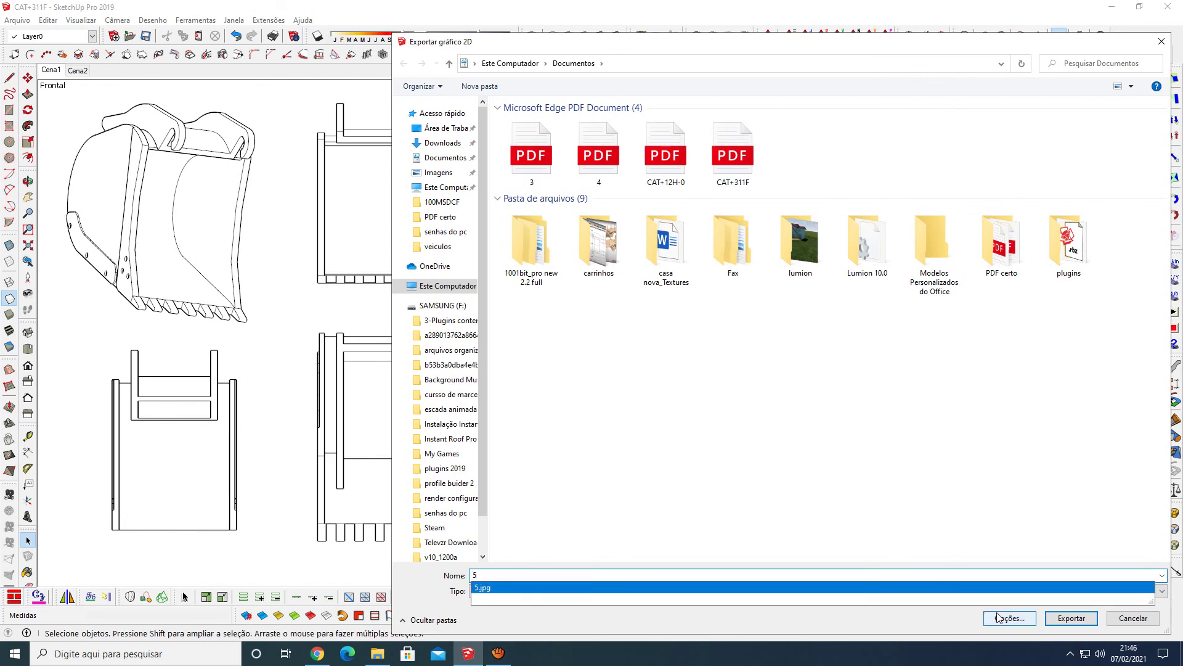
{"action": "left_click", "coordinate": [1070, 618]}
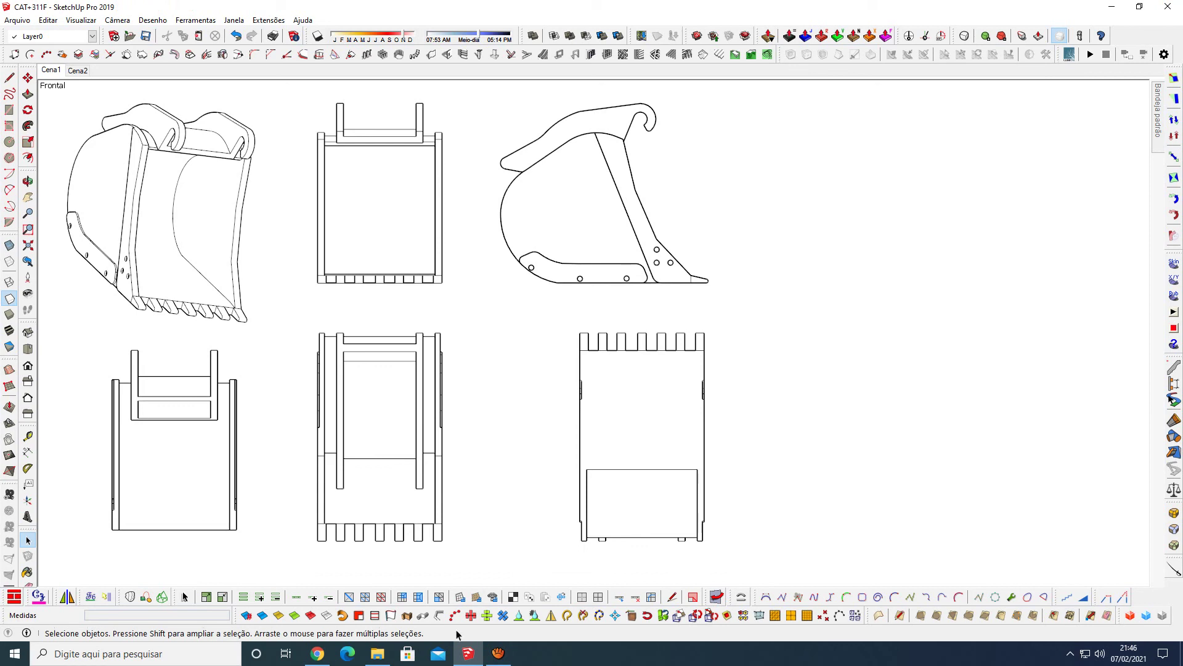
Step: Open 5.pdf from Documents, check its one-sheet print preview, then minimize Edge
{"action": "left_click", "coordinate": [378, 654]}
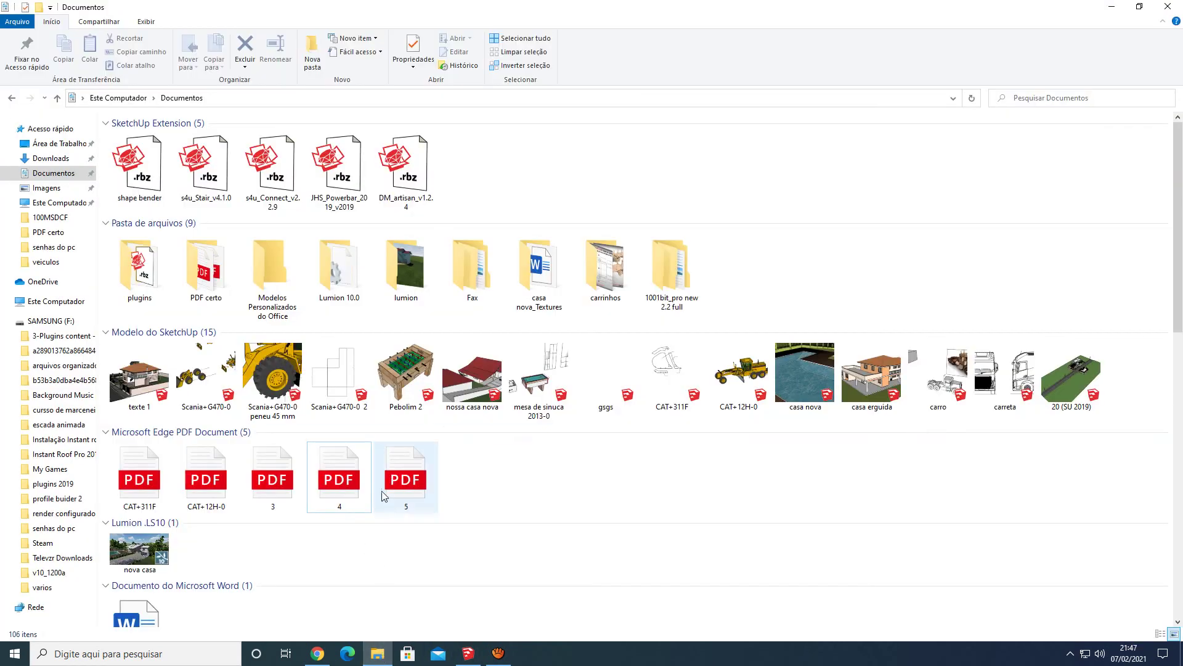
{"action": "double_click", "coordinate": [406, 480]}
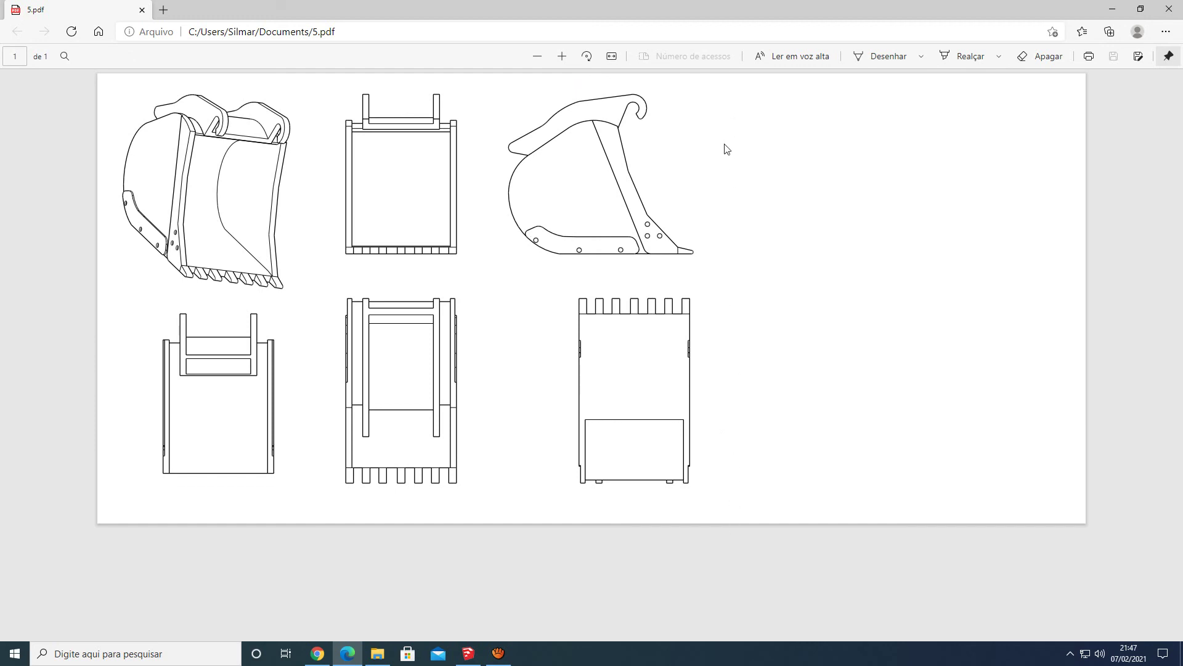
{"action": "left_click", "coordinate": [1090, 57]}
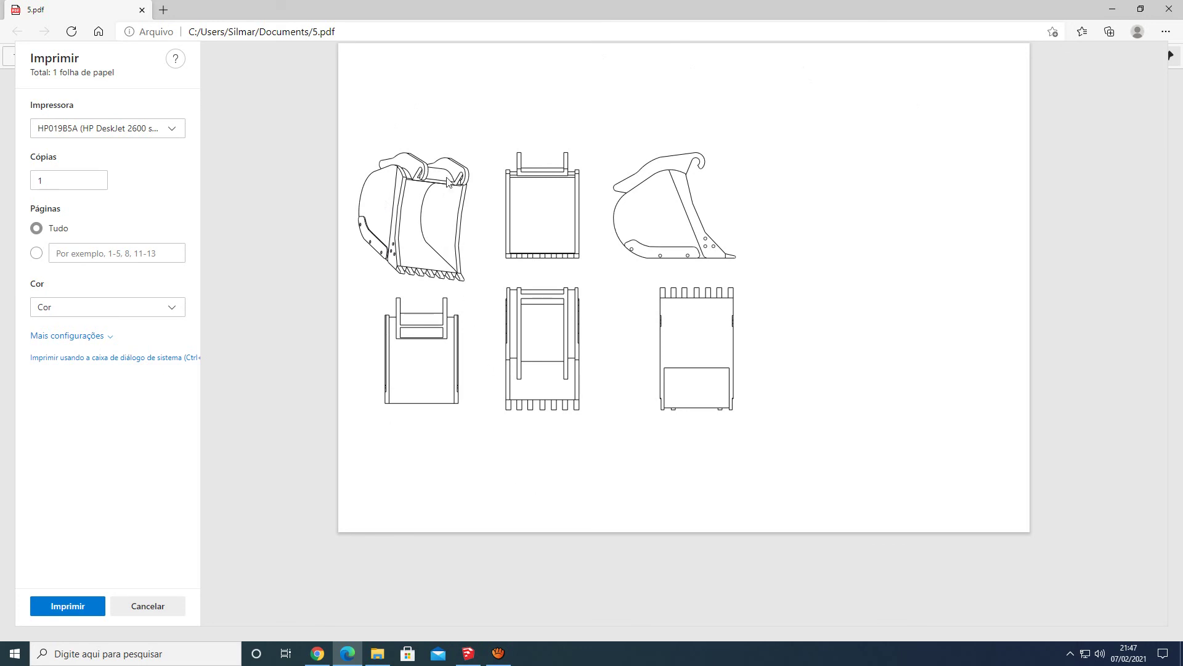
{"action": "left_click", "coordinate": [1114, 11]}
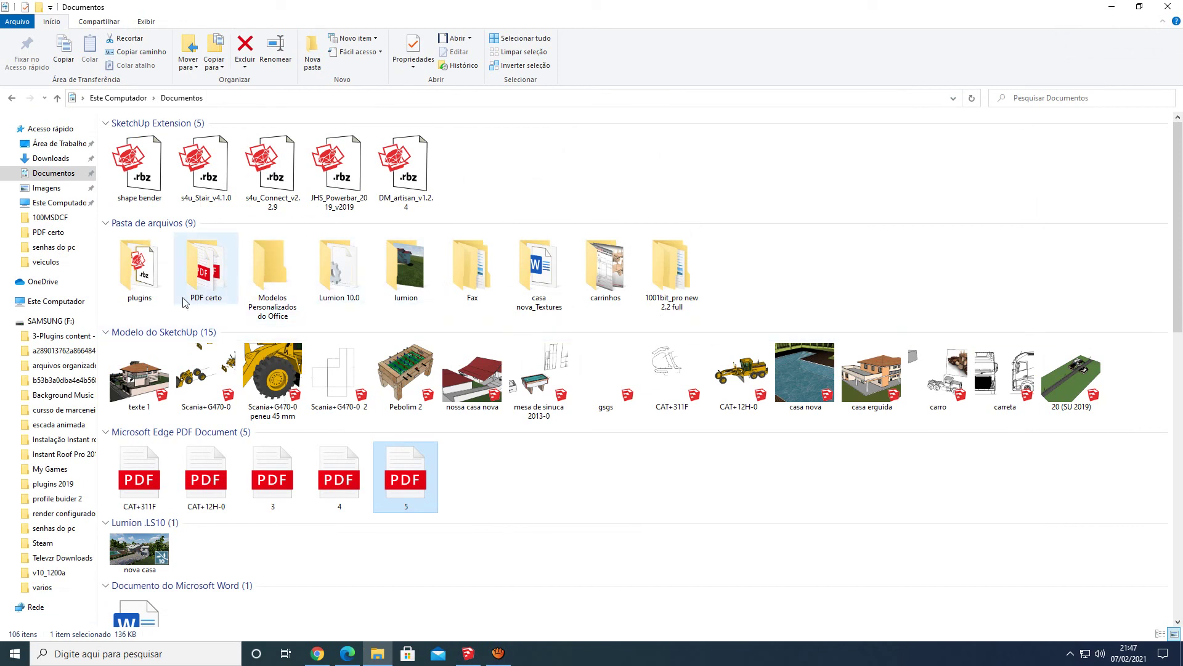
{"action": "mouse_move", "coordinate": [205, 267]}
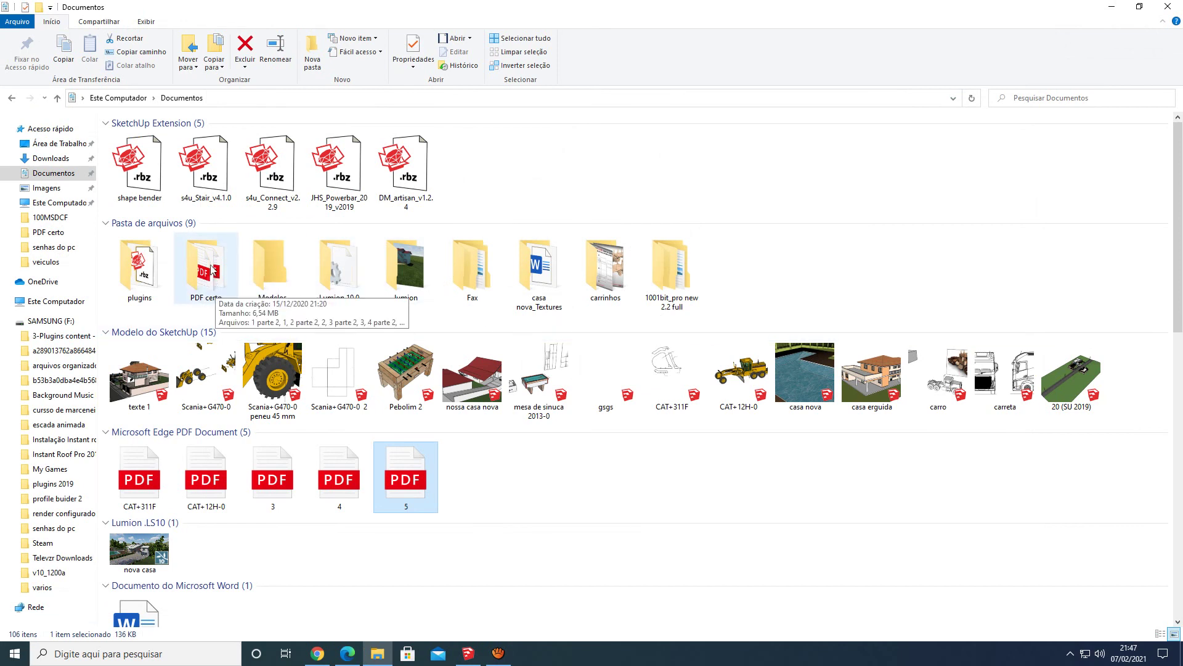
Step: Open 1.pdf in the PDF certo folder, review its print preview, then close it
{"action": "double_click", "coordinate": [210, 261]}
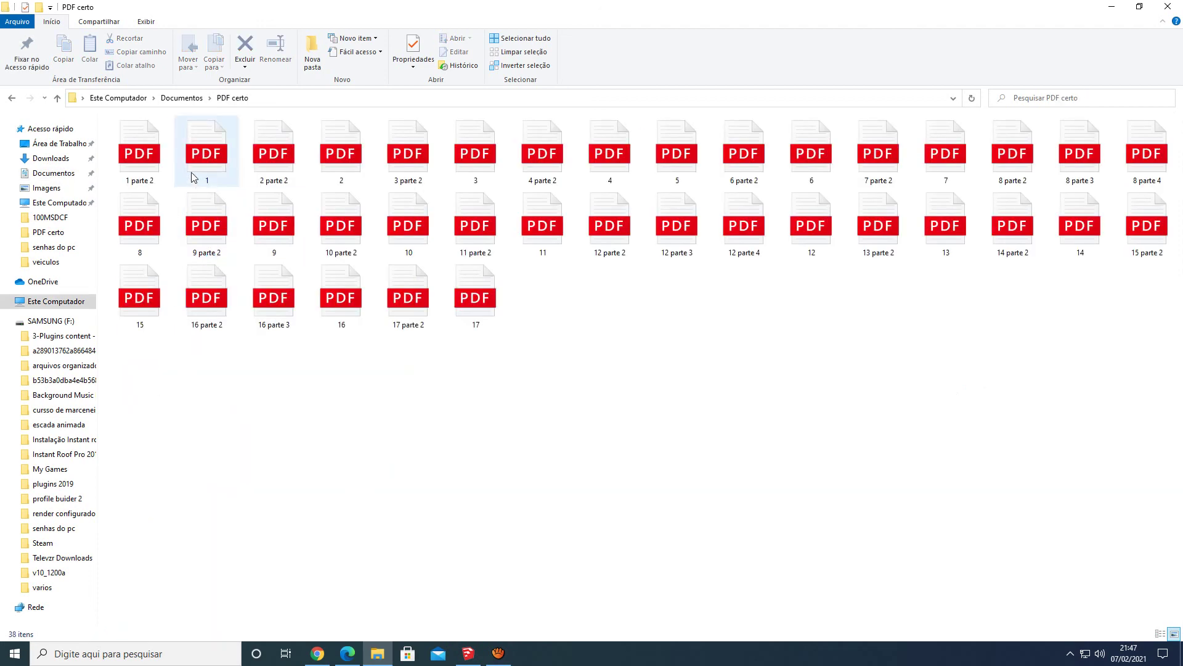
{"action": "double_click", "coordinate": [206, 166]}
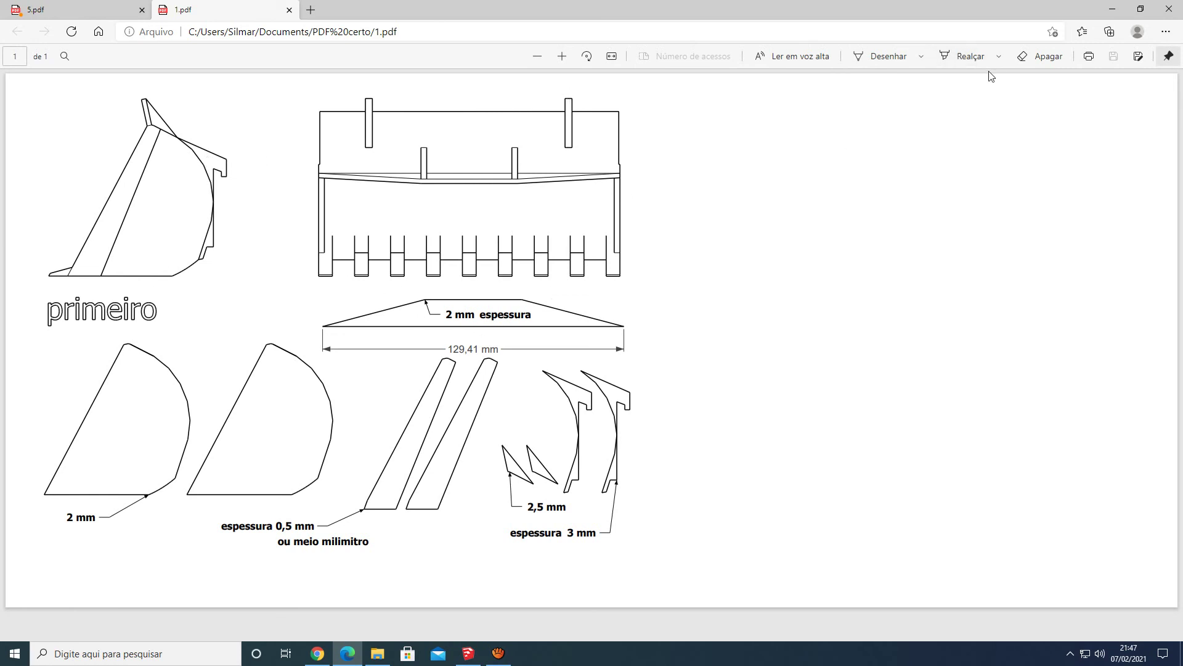
{"action": "left_click", "coordinate": [1089, 57]}
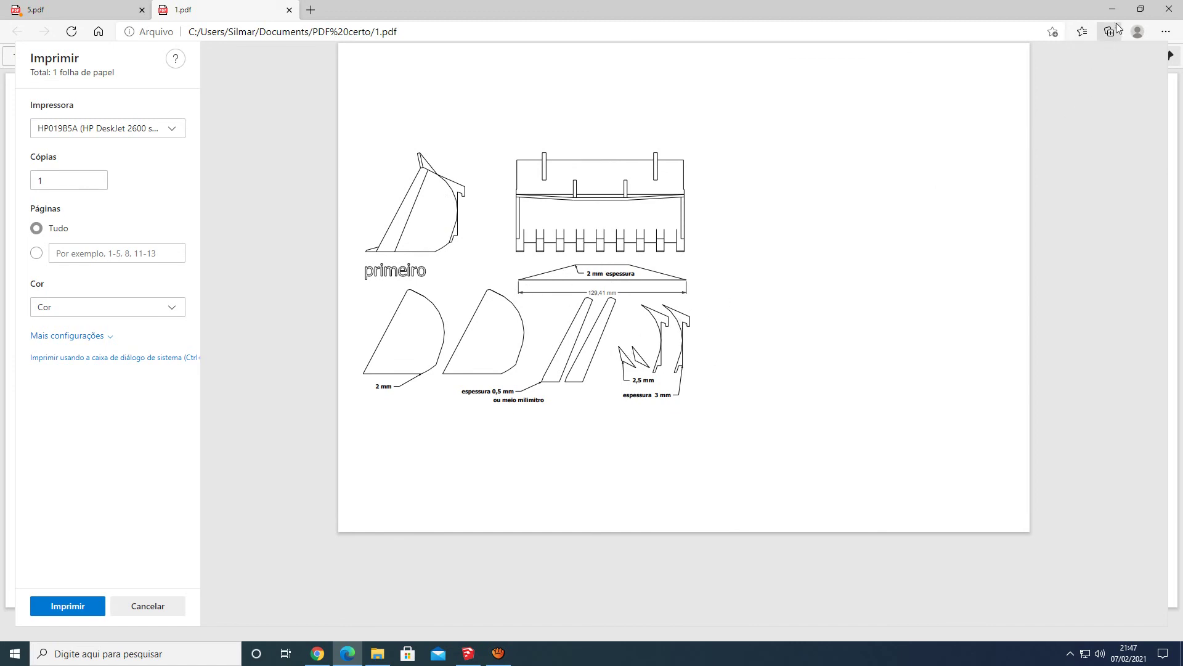
{"action": "left_click", "coordinate": [1171, 11]}
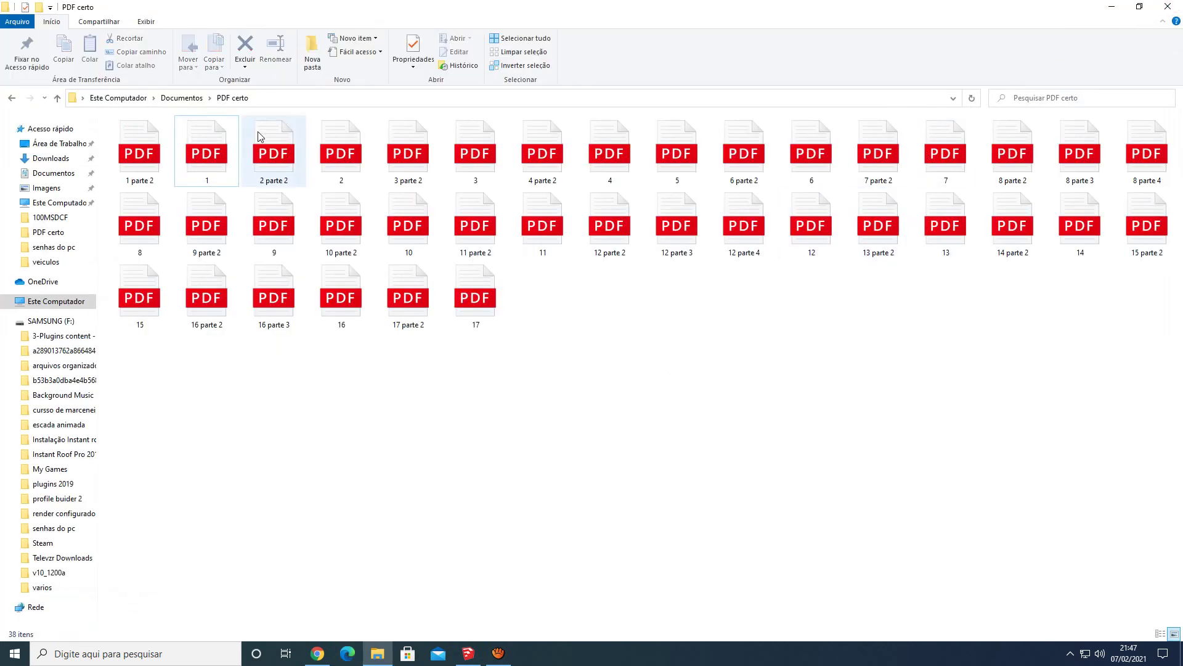
Step: Glance at drawing 2, preview '2 parte 2' for printing, then close Edge and File Explorer
{"action": "double_click", "coordinate": [343, 142]}
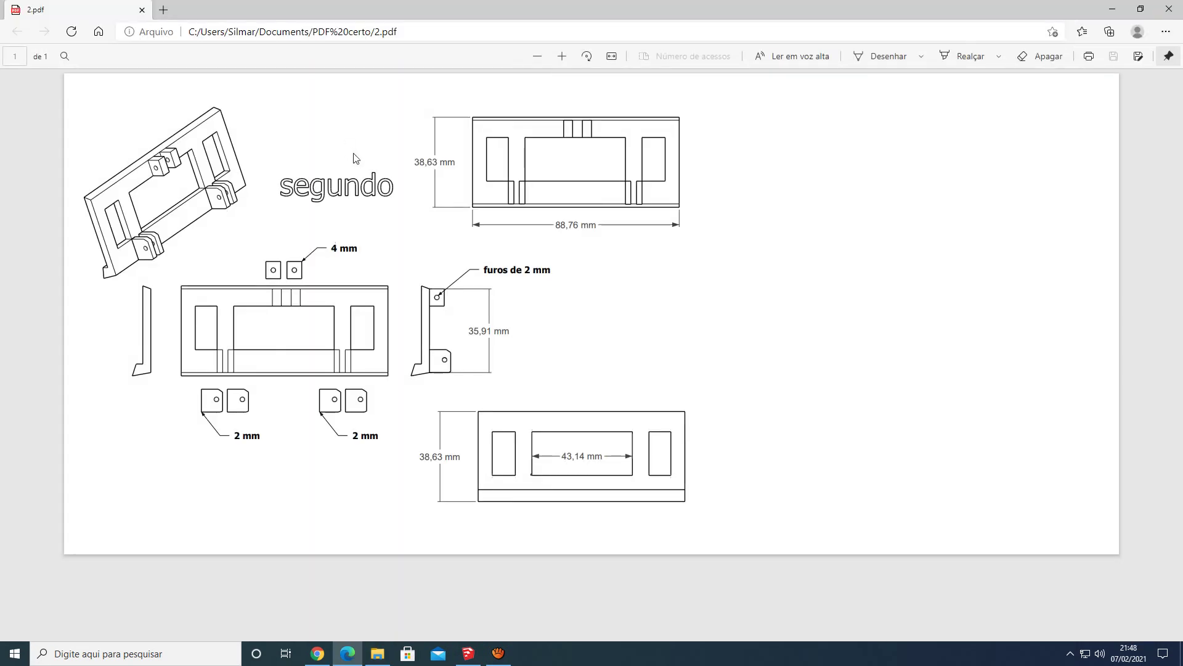
{"action": "left_click", "coordinate": [1169, 8]}
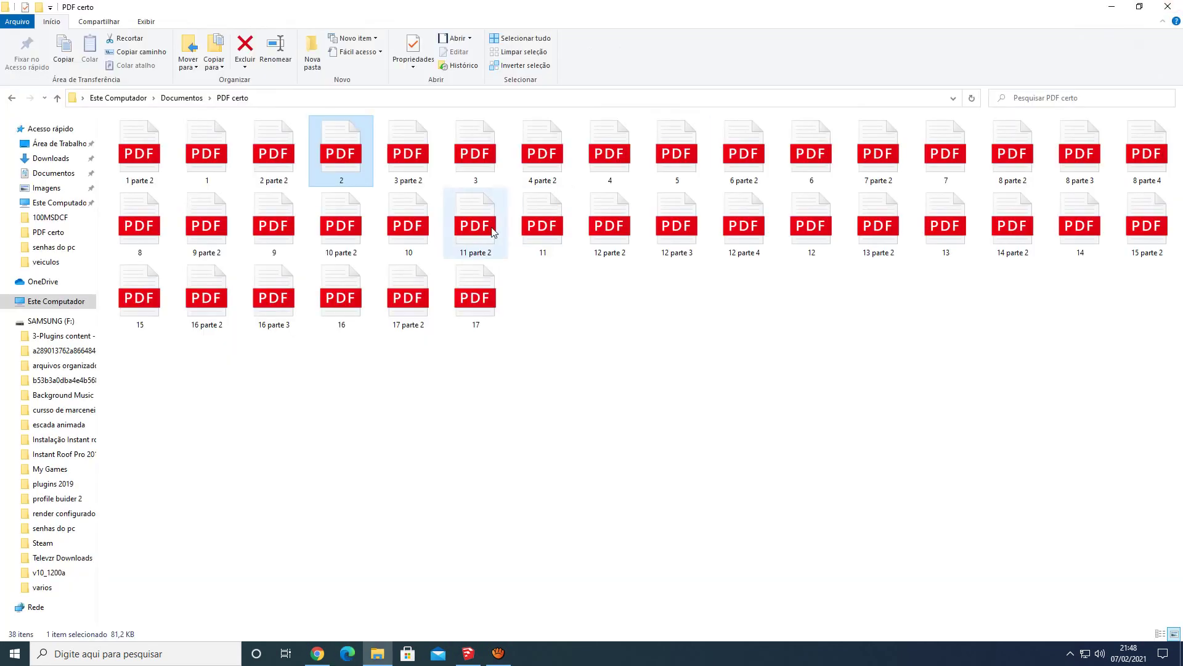
{"action": "double_click", "coordinate": [275, 148]}
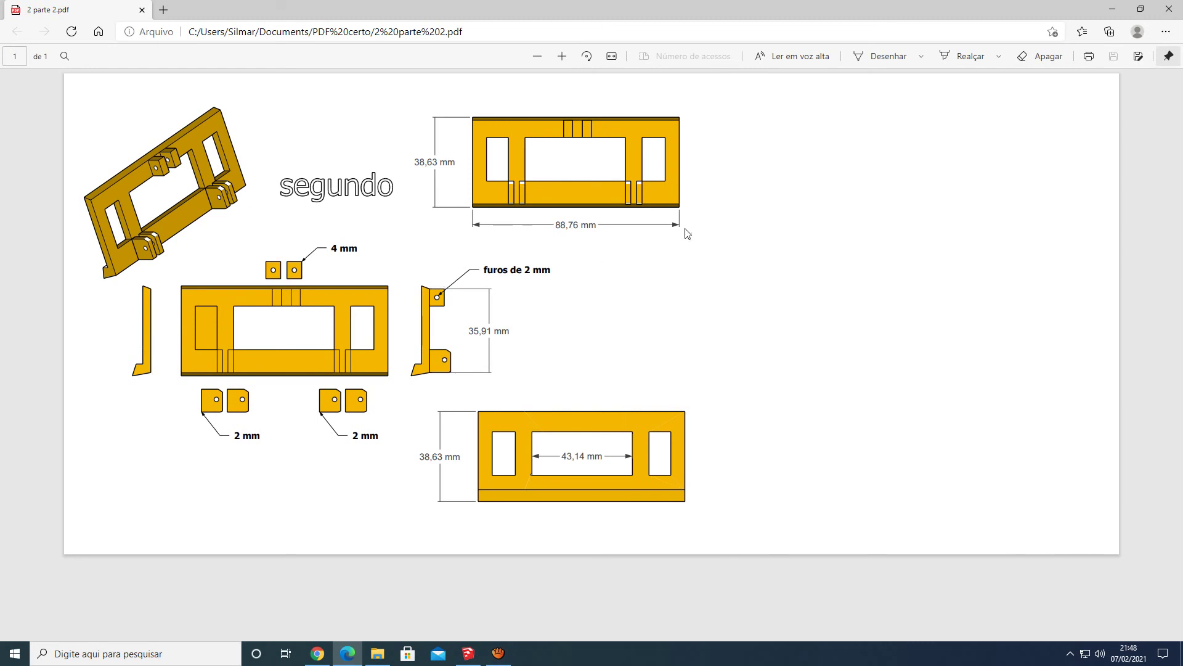
{"action": "left_click", "coordinate": [1089, 57]}
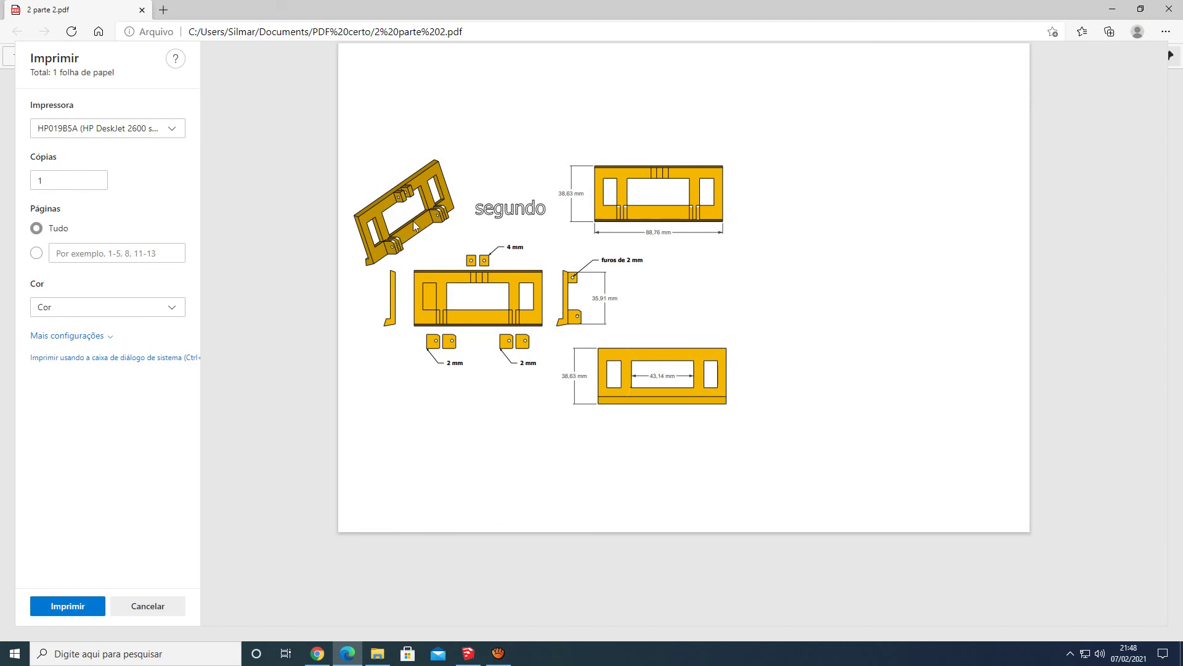
{"action": "left_click", "coordinate": [1171, 10]}
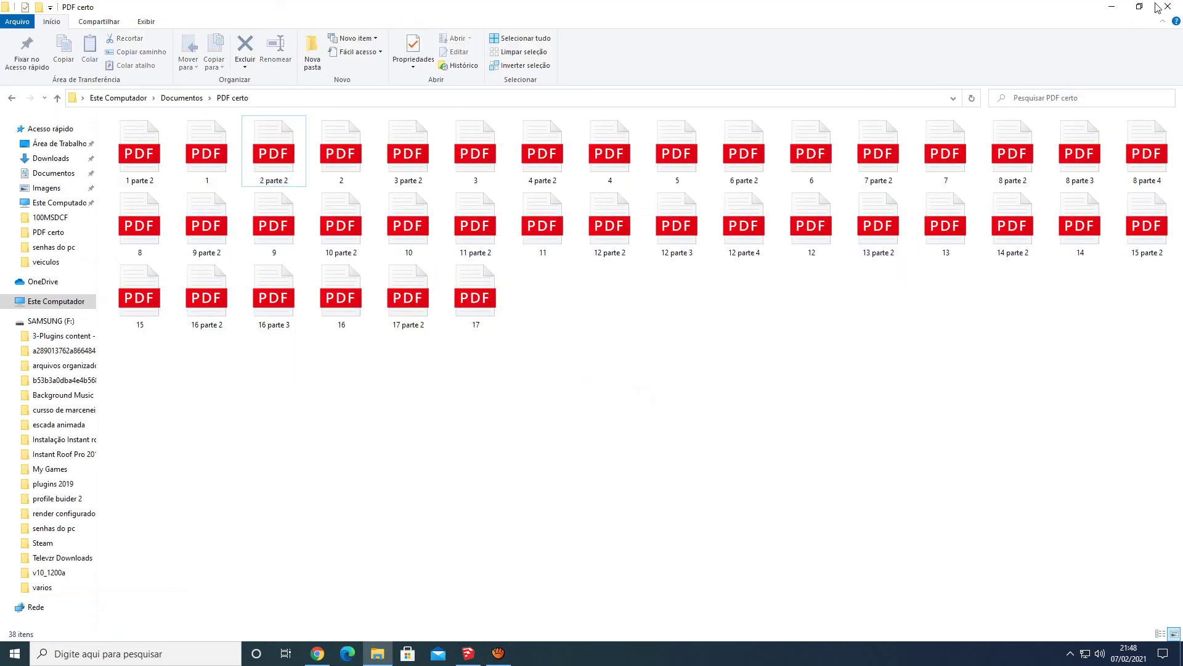
{"action": "left_click", "coordinate": [1160, 7]}
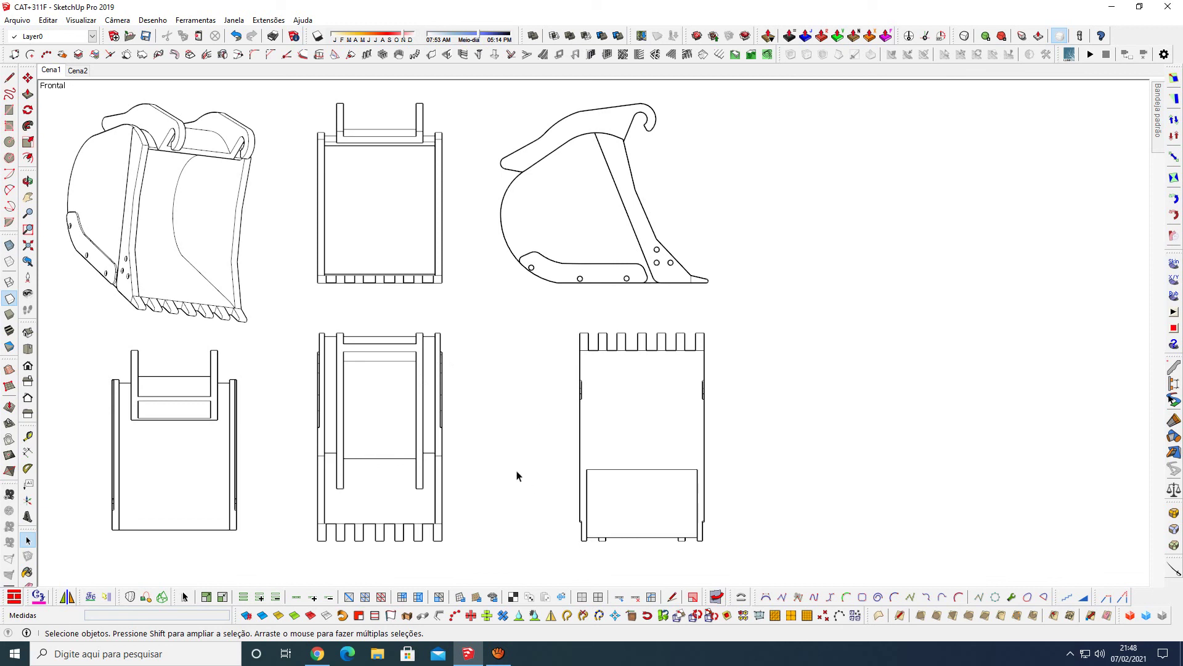
Step: Zoom out to the CAT 311F excavators and switch to Shaded With Textures to show them yellow
{"action": "scroll", "coordinate": [421, 456], "scroll_direction": "down", "scroll_amount": 2}
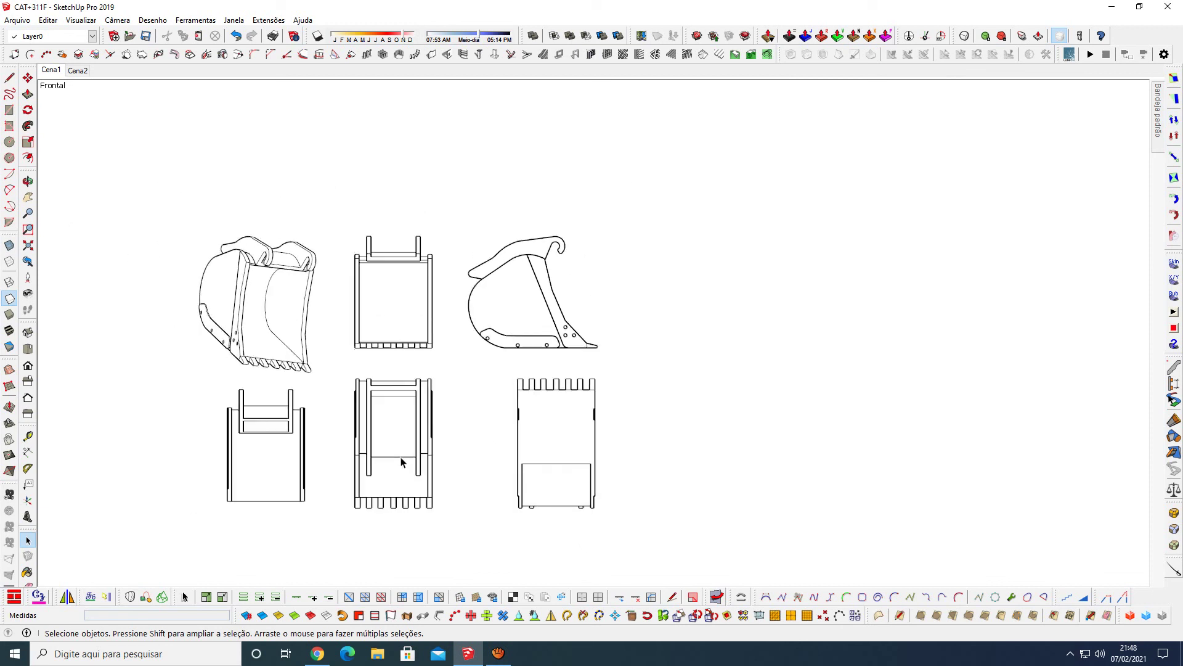
{"action": "scroll", "coordinate": [402, 457], "scroll_direction": "down", "scroll_amount": 3}
{"action": "scroll", "coordinate": [370, 425], "scroll_direction": "down", "scroll_amount": 2}
{"action": "scroll", "coordinate": [282, 356], "scroll_direction": "down", "scroll_amount": 2}
{"action": "scroll", "coordinate": [282, 356], "scroll_direction": "down", "scroll_amount": 2}
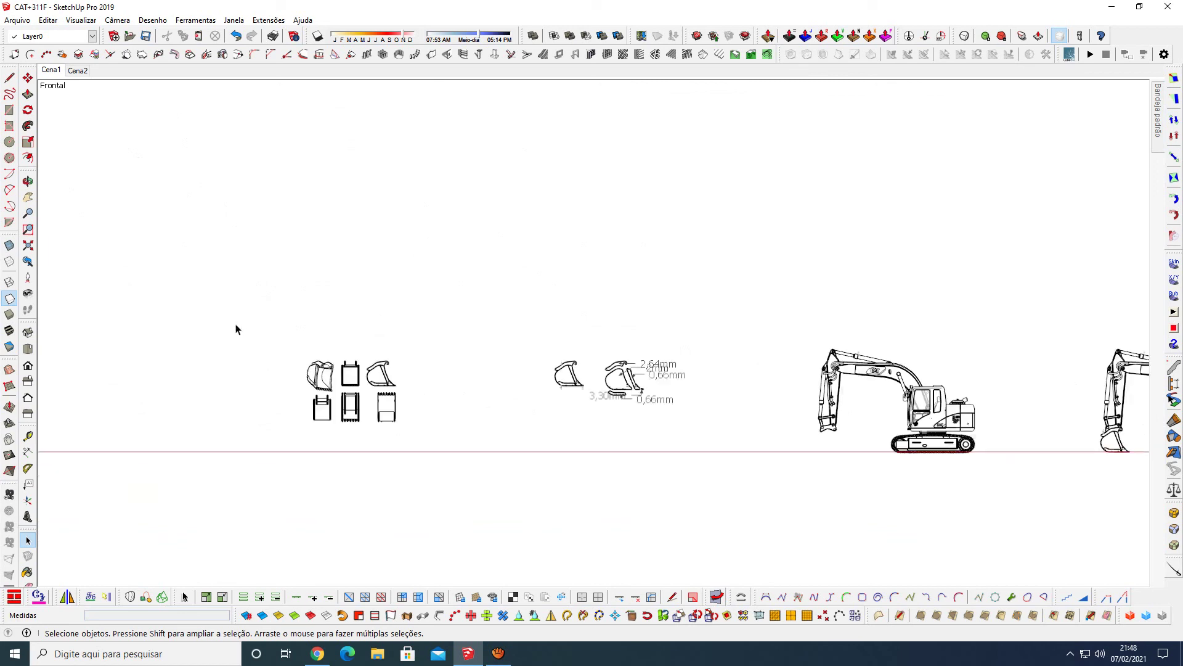
{"action": "scroll", "coordinate": [235, 330], "scroll_direction": "down", "scroll_amount": 1}
{"action": "scroll", "coordinate": [222, 342], "scroll_direction": "down", "scroll_amount": 2}
{"action": "scroll", "coordinate": [211, 352], "scroll_direction": "down", "scroll_amount": 2}
{"action": "scroll", "coordinate": [627, 392], "scroll_direction": "up", "scroll_amount": 1}
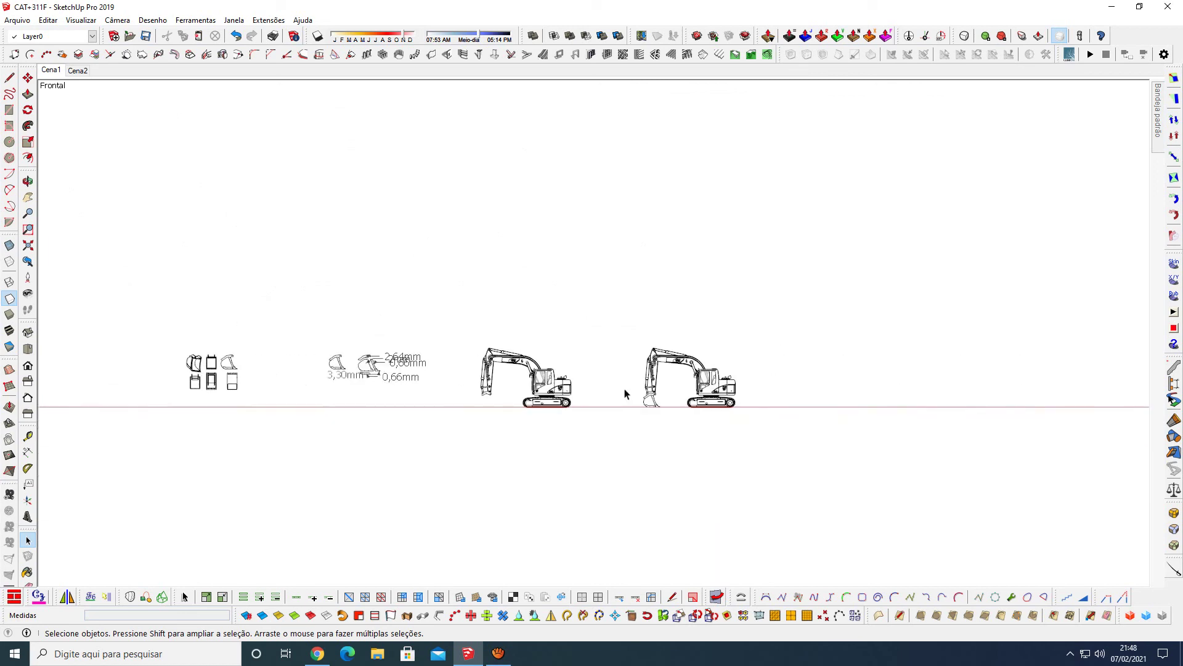
{"action": "scroll", "coordinate": [626, 392], "scroll_direction": "up", "scroll_amount": 2}
{"action": "scroll", "coordinate": [626, 392], "scroll_direction": "up", "scroll_amount": 2}
{"action": "scroll", "coordinate": [625, 393], "scroll_direction": "up", "scroll_amount": 2}
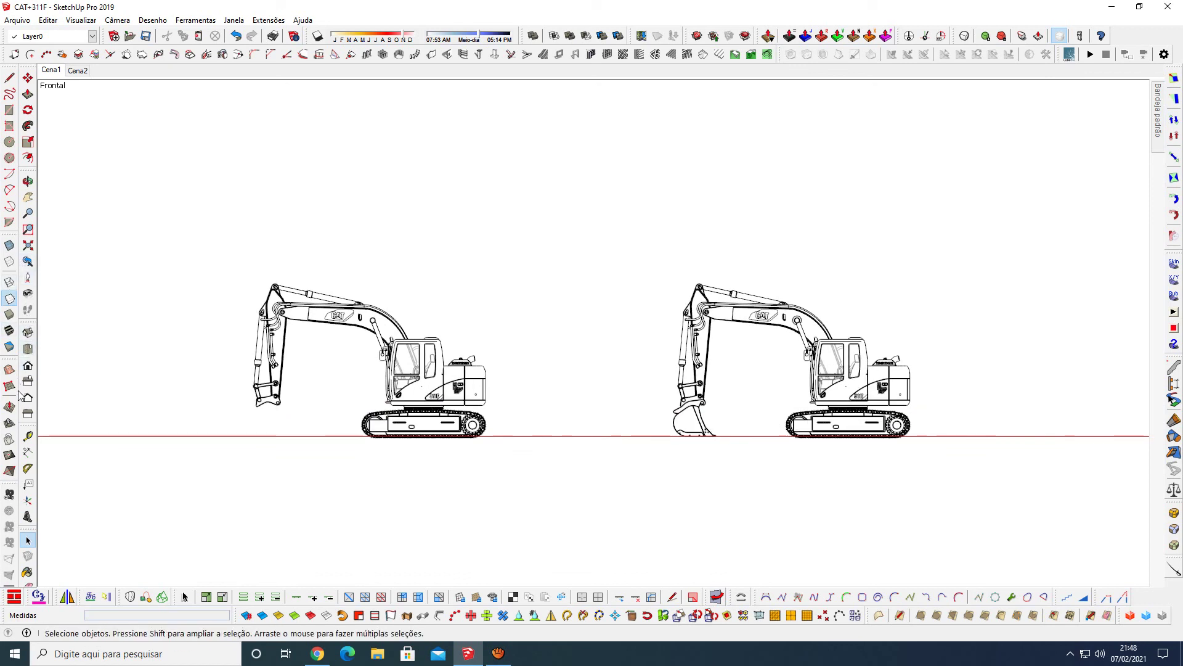
{"action": "left_click", "coordinate": [10, 333]}
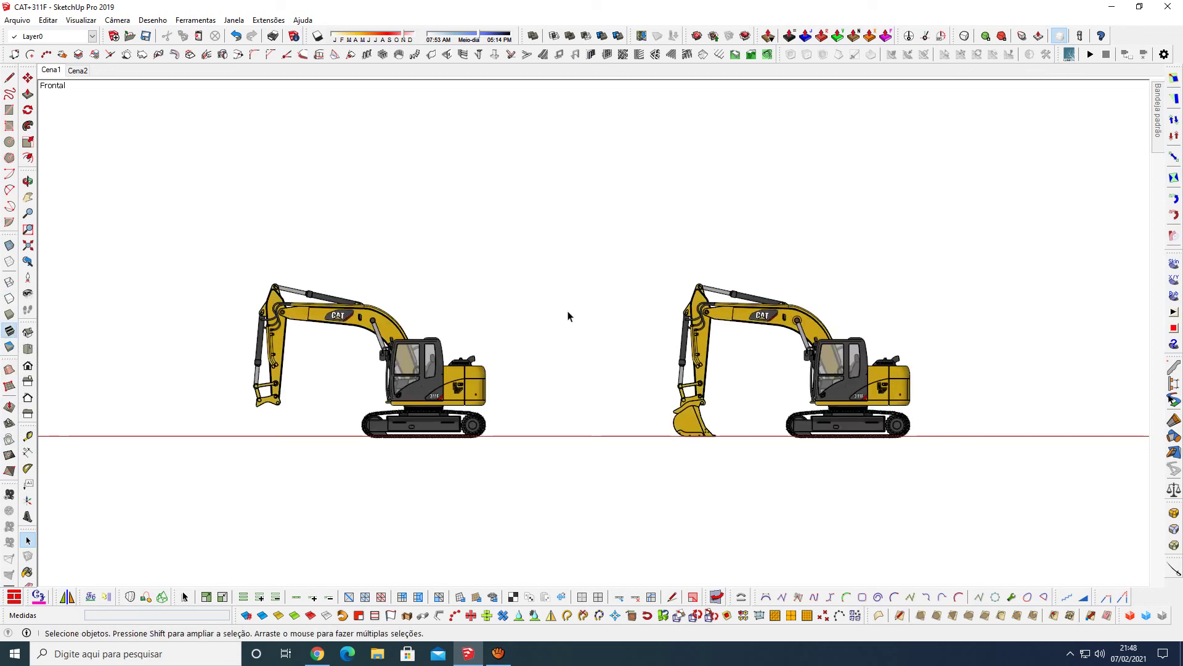
{"action": "scroll", "coordinate": [949, 440], "scroll_direction": "up", "scroll_amount": 2}
{"action": "scroll", "coordinate": [837, 370], "scroll_direction": "up", "scroll_amount": 2}
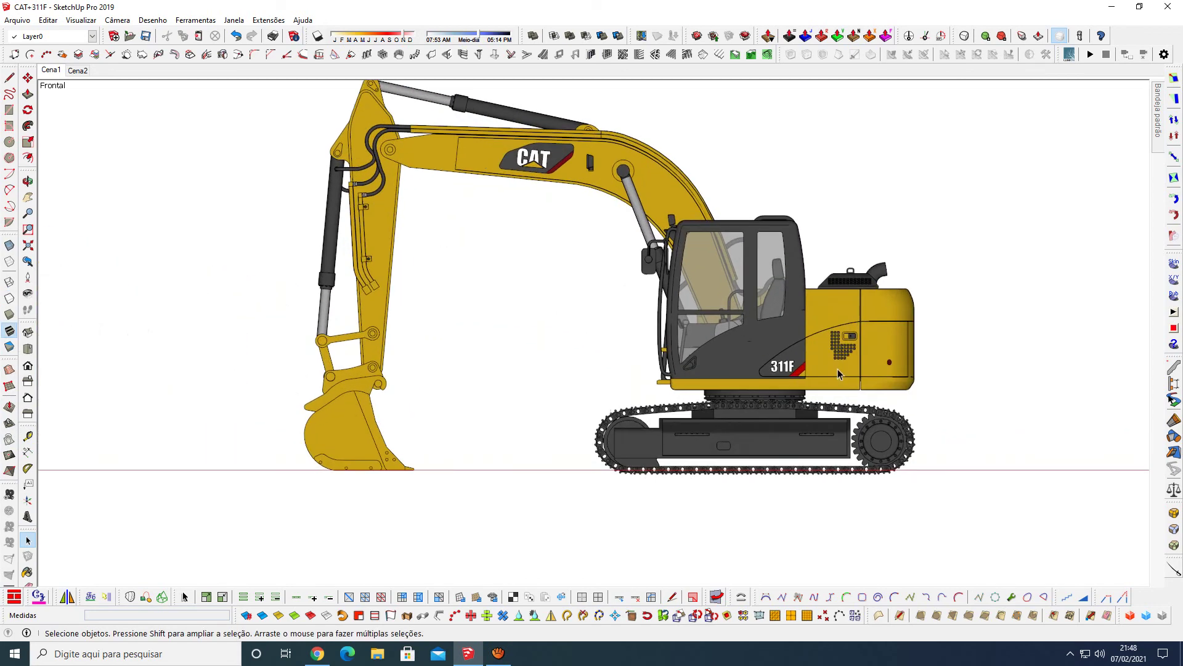
{"action": "scroll", "coordinate": [838, 372], "scroll_direction": "up", "scroll_amount": 1}
{"action": "scroll", "coordinate": [851, 501], "scroll_direction": "down", "scroll_amount": 1}
Step: Orbit the yellow excavator through three-quarter, side and low front views, then bring up aTube Catcher
{"action": "key", "text": "o"}
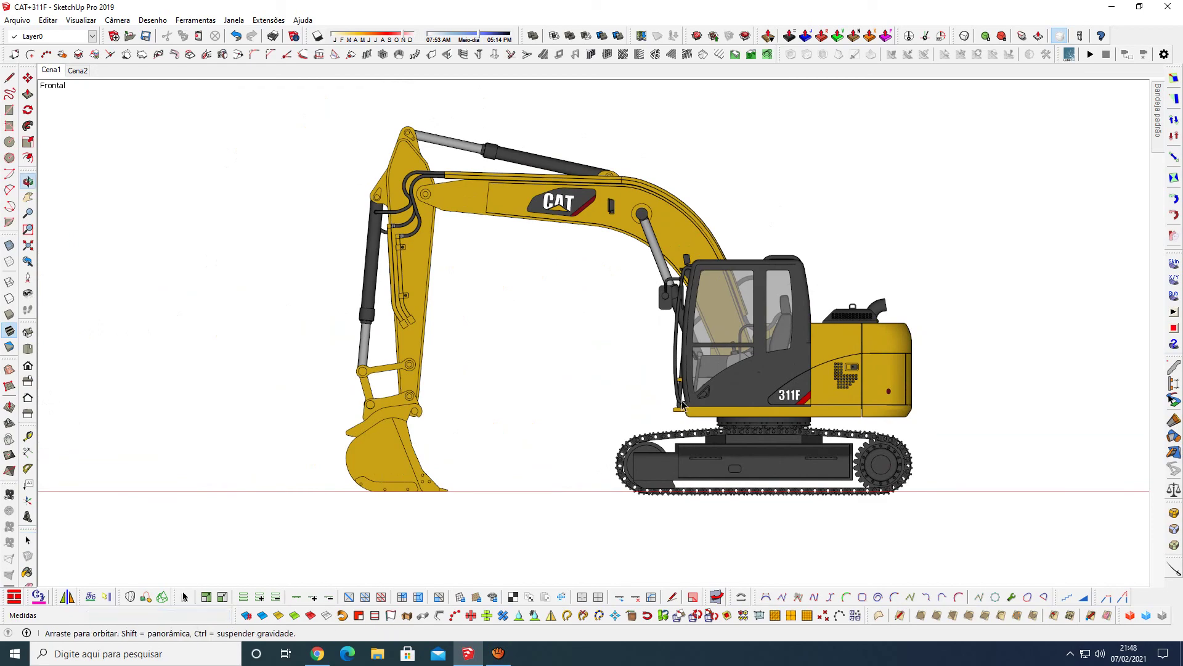
{"action": "mouse_move", "coordinate": [575, 362]}
{"action": "left_mouse_down"}
{"action": "mouse_move", "coordinate": [774, 467]}
{"action": "mouse_move", "coordinate": [901, 447]}
{"action": "mouse_move", "coordinate": [898, 436]}
{"action": "mouse_move", "coordinate": [749, 497]}
{"action": "mouse_move", "coordinate": [600, 374]}
{"action": "mouse_move", "coordinate": [605, 402]}
{"action": "mouse_move", "coordinate": [689, 450]}
{"action": "mouse_move", "coordinate": [927, 412]}
{"action": "mouse_move", "coordinate": [977, 420]}
{"action": "mouse_move", "coordinate": [568, 462]}
{"action": "left_mouse_up"}
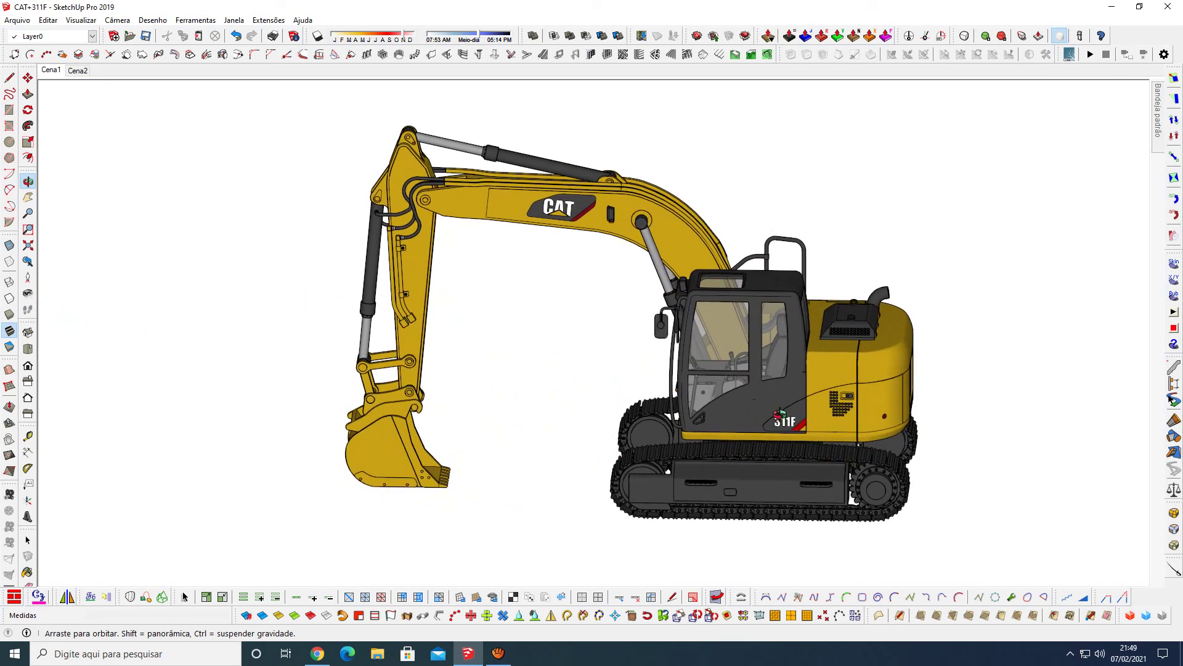
{"action": "mouse_move", "coordinate": [780, 414]}
{"action": "left_mouse_down"}
{"action": "mouse_move", "coordinate": [918, 388]}
{"action": "mouse_move", "coordinate": [542, 349]}
{"action": "mouse_move", "coordinate": [784, 419]}
{"action": "mouse_move", "coordinate": [803, 439]}
{"action": "left_mouse_up"}
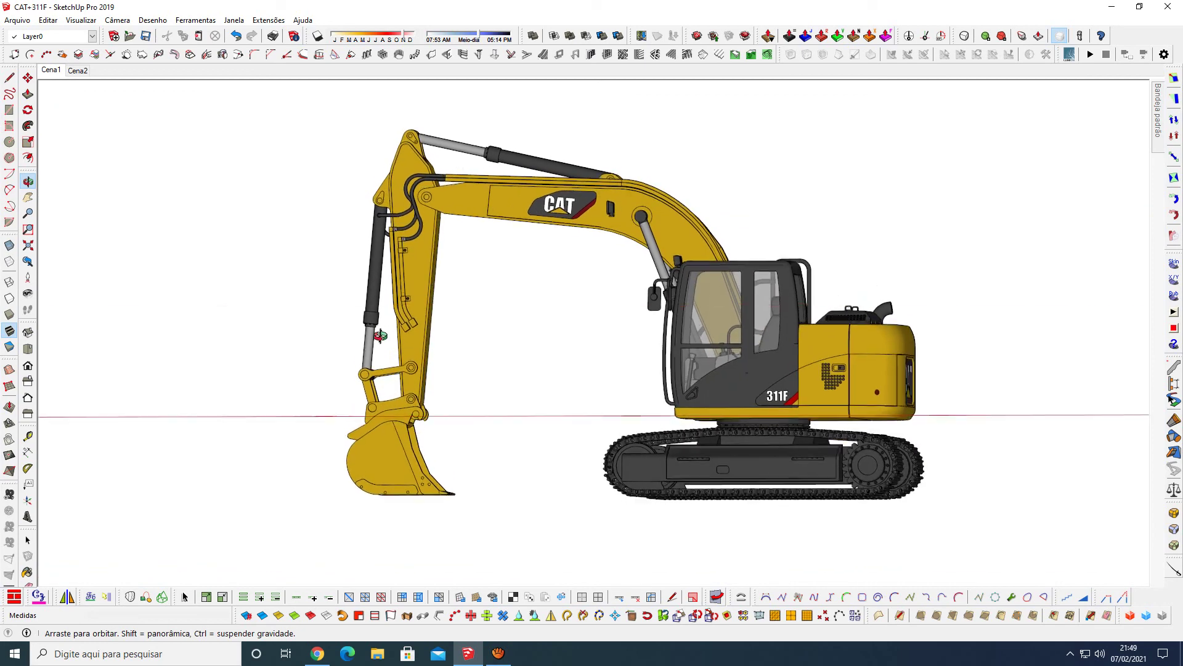
{"action": "left_click_drag", "start_coordinate": [405, 454], "coordinate": [747, 456]}
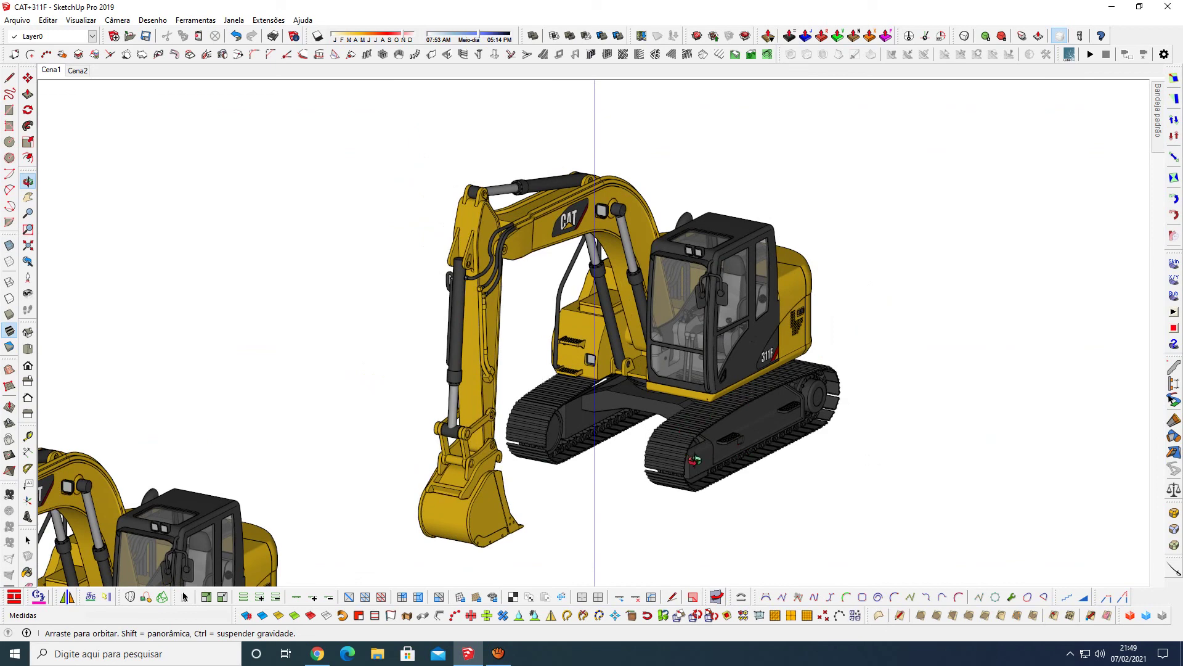
{"action": "mouse_move", "coordinate": [496, 527]}
{"action": "left_mouse_down"}
{"action": "mouse_move", "coordinate": [423, 354]}
{"action": "mouse_move", "coordinate": [431, 521]}
{"action": "left_mouse_up"}
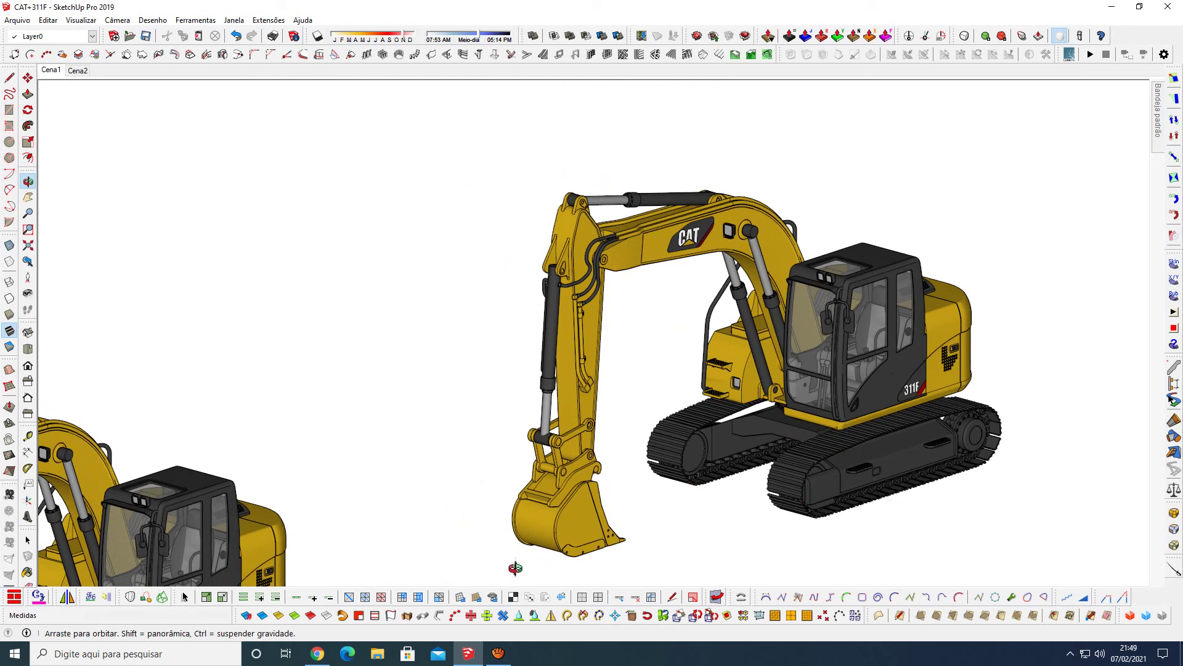
{"action": "left_click", "coordinate": [499, 655]}
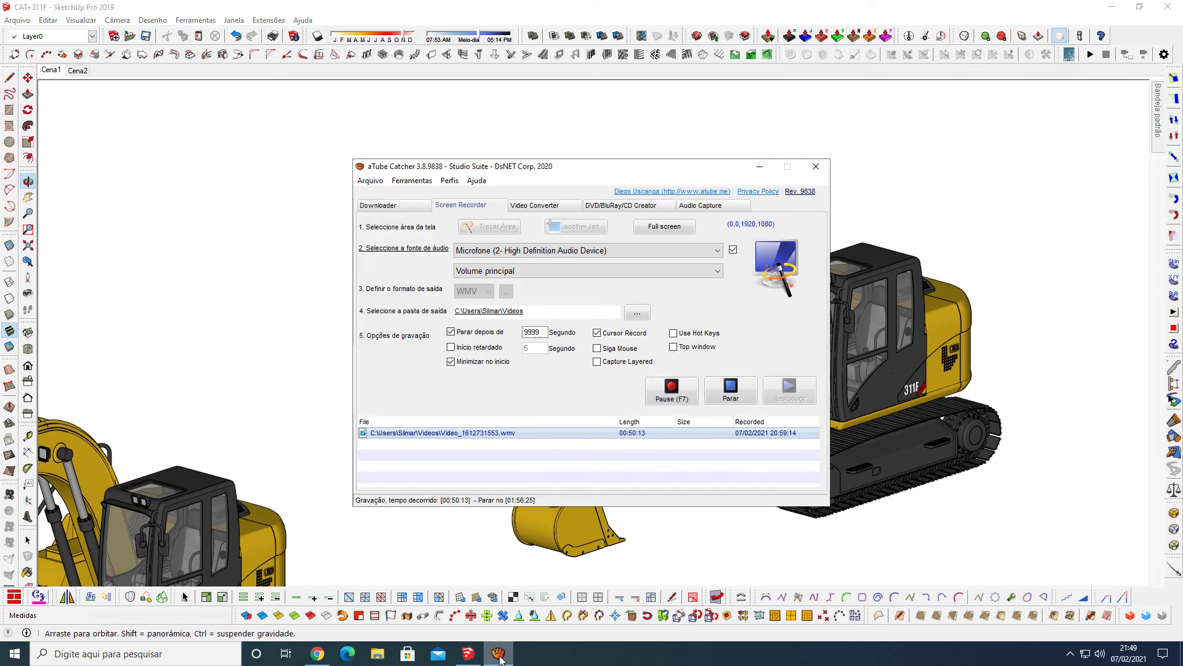